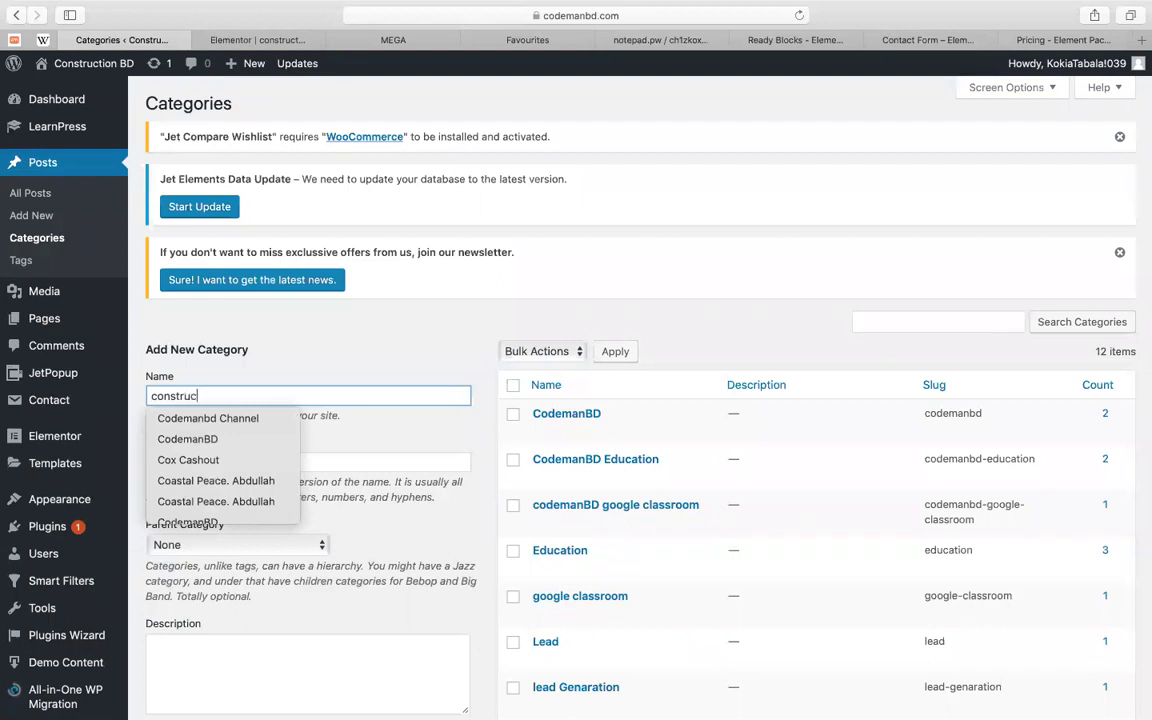
Name the new post category "constructions tools" and add it with no parent category
type("tools")
scroll(250, 457, "down", 5)
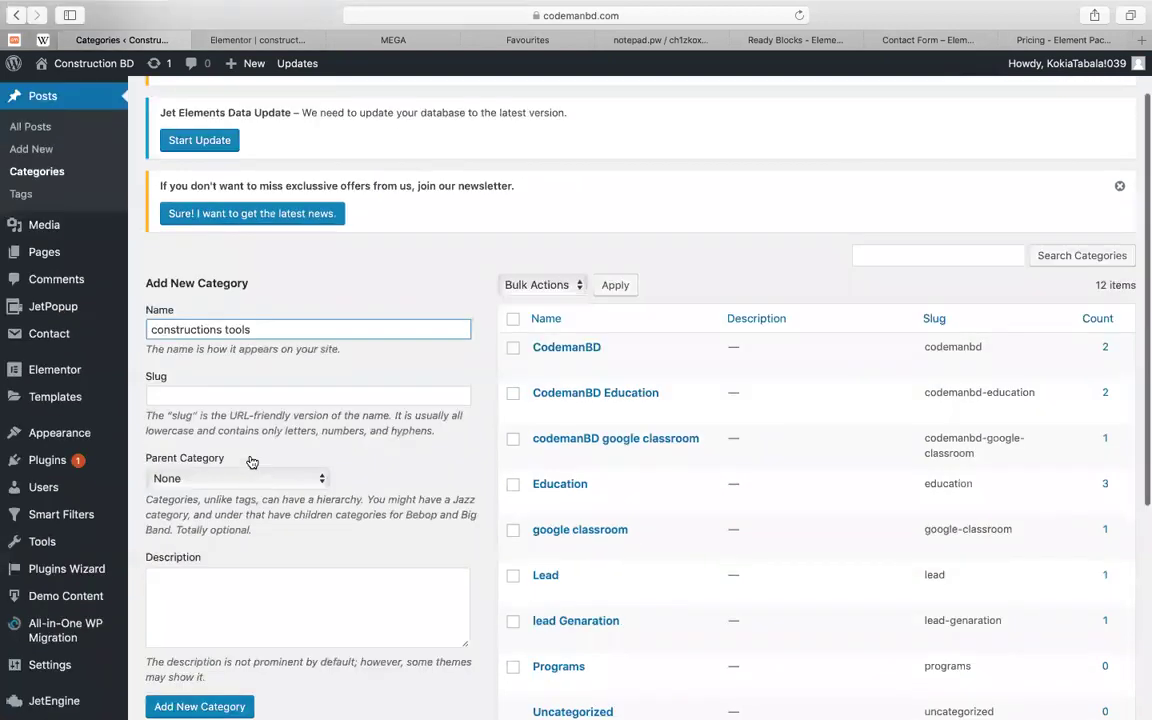
scroll(200, 600, "down", 1)
left_click(208, 545)
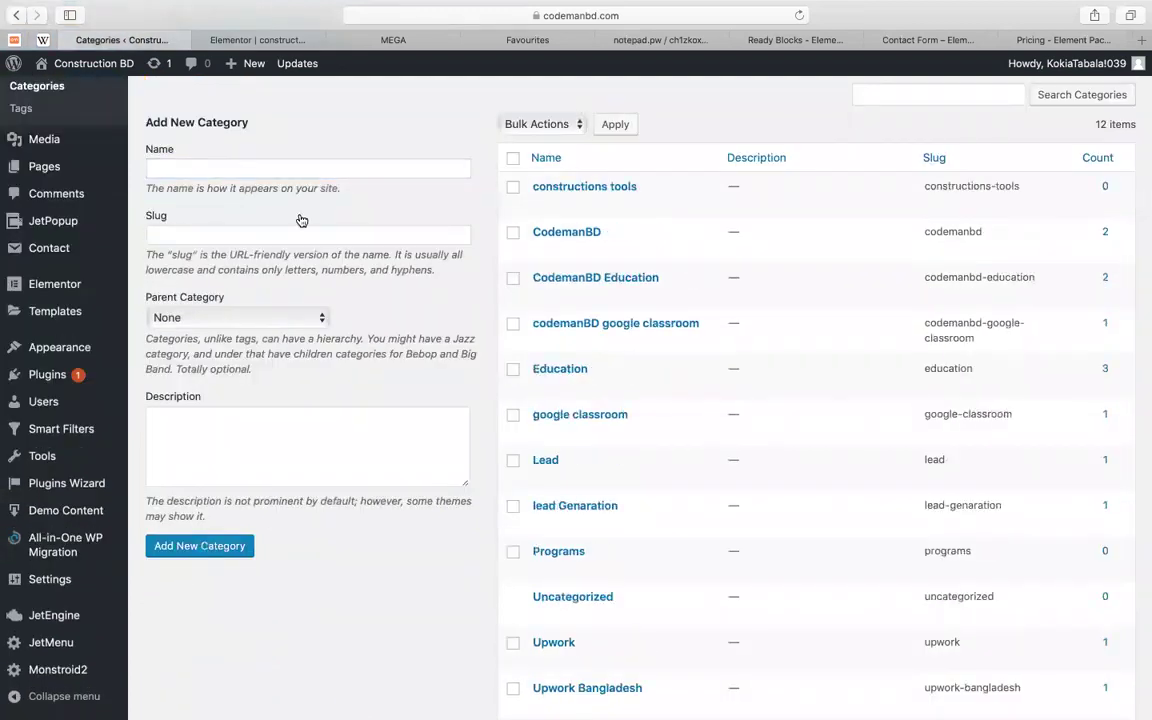
Add another post category named "heavy constructions", and start a new post
left_click(253, 167)
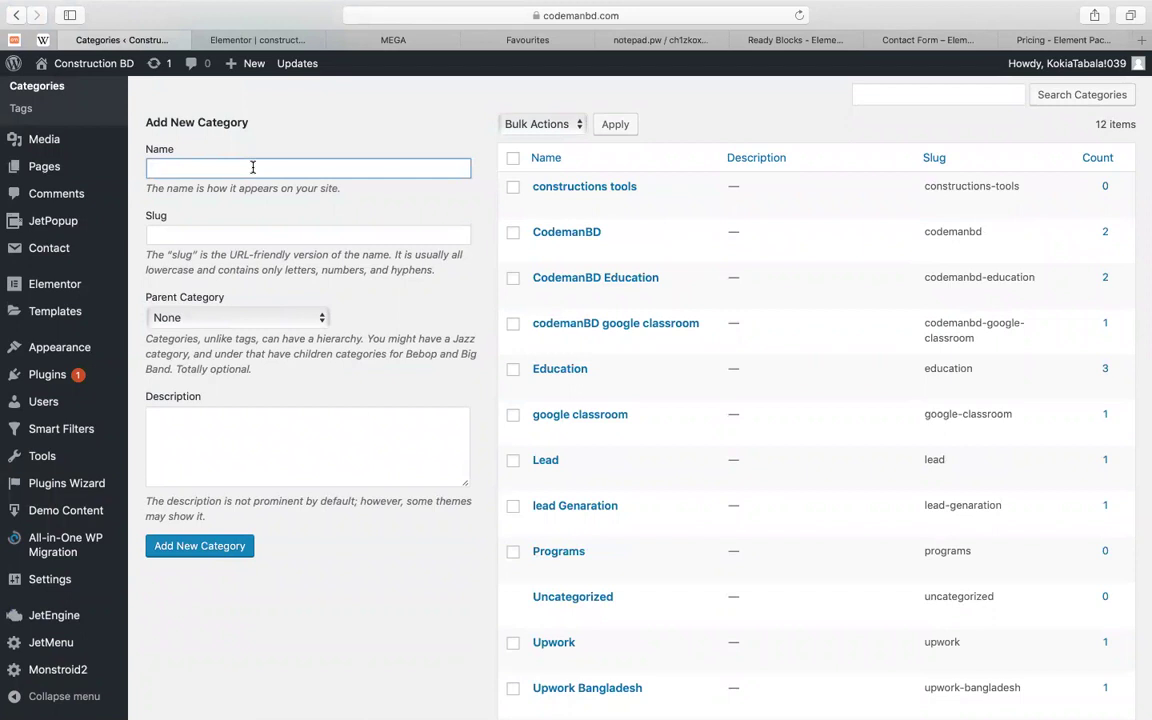
type("heavy construction s")
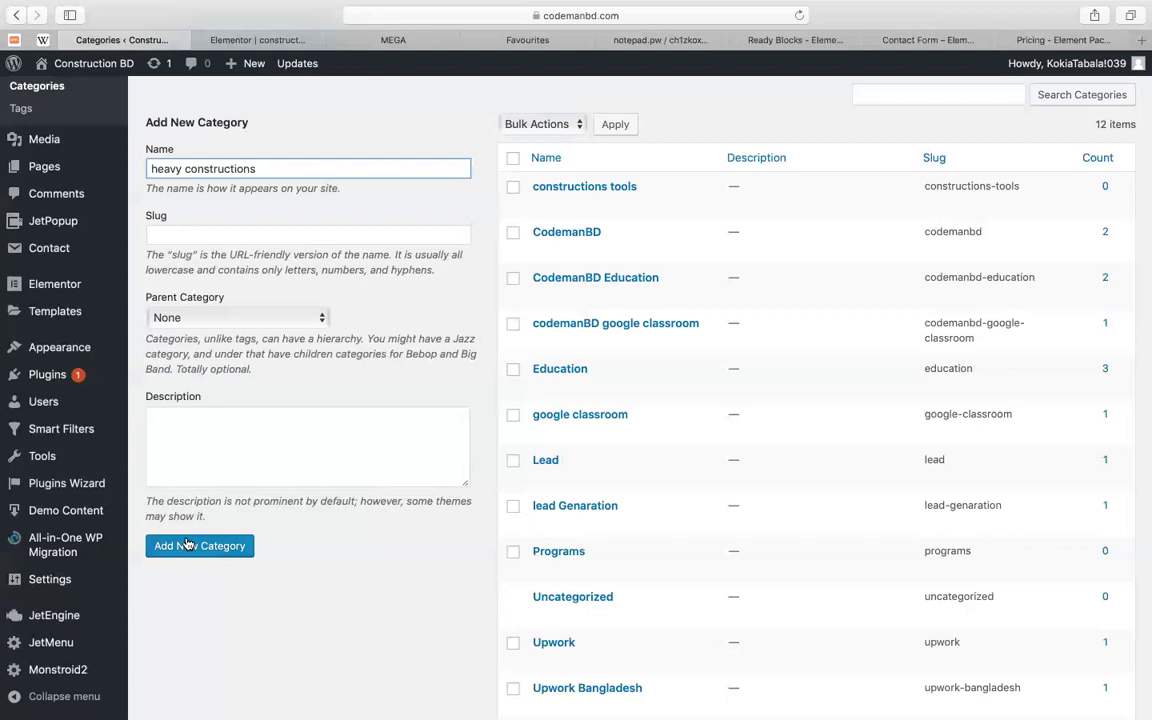
scroll(797, 300, "down", 5)
scroll(797, 300, "up", 10)
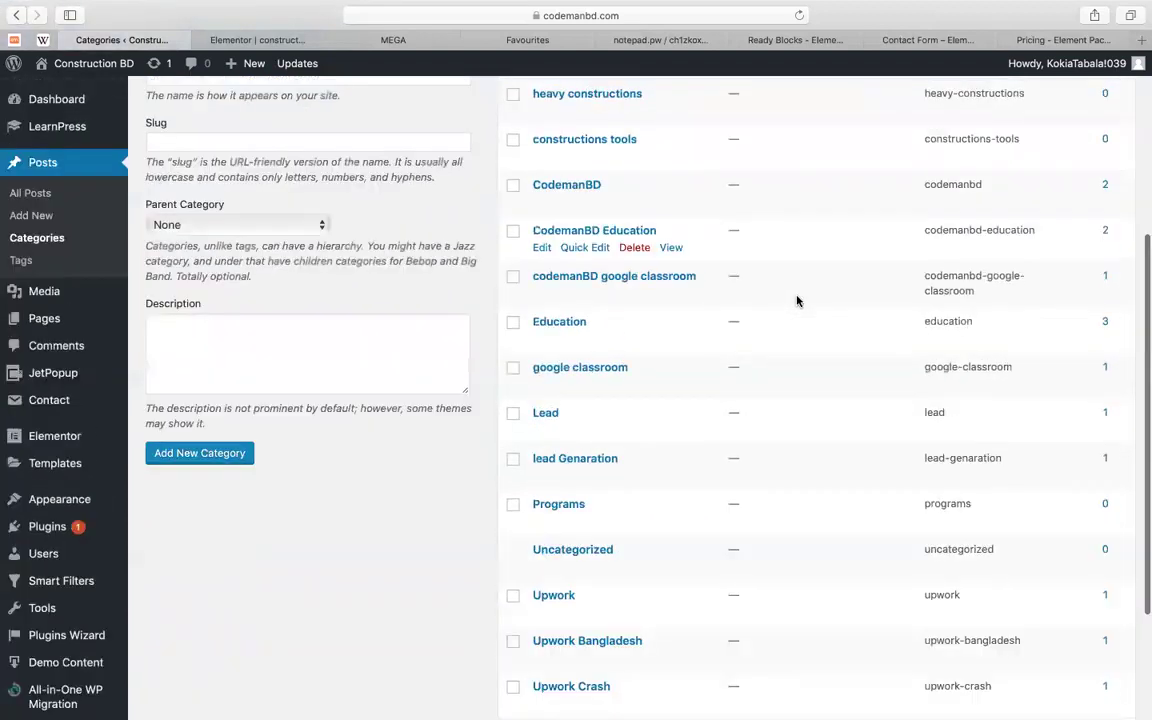
left_click(22, 217)
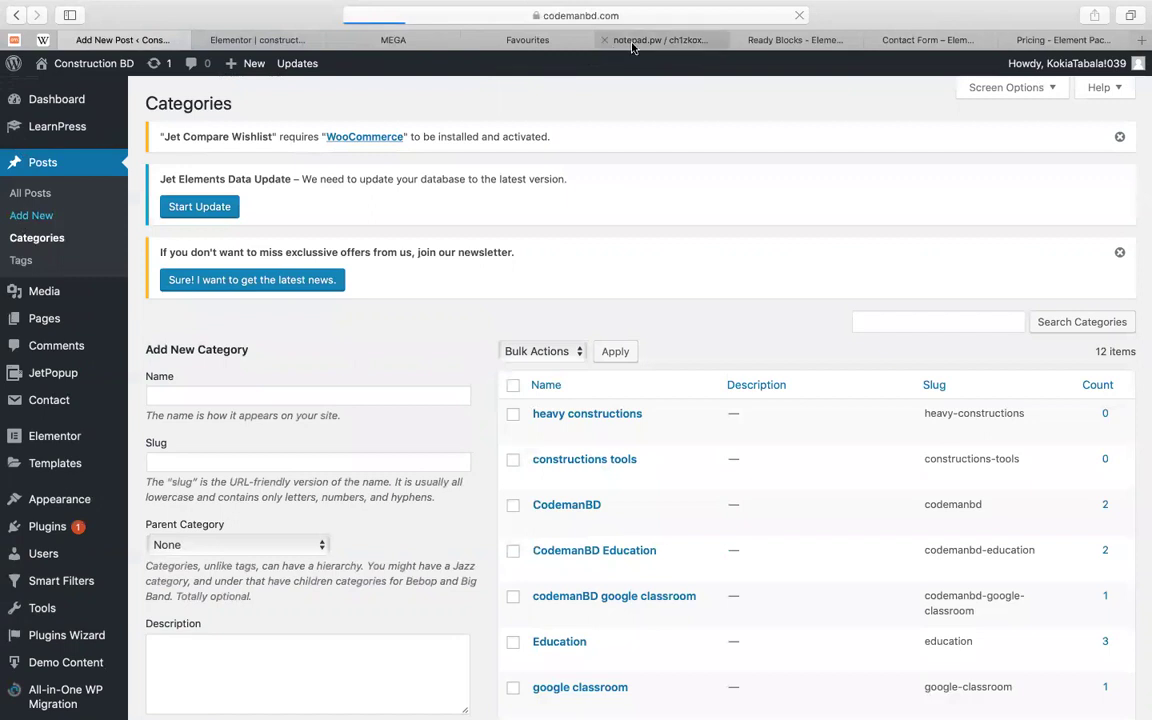
Search the web for "how constructions tools work s" in the browser tab showing the contact form page
left_click(905, 40)
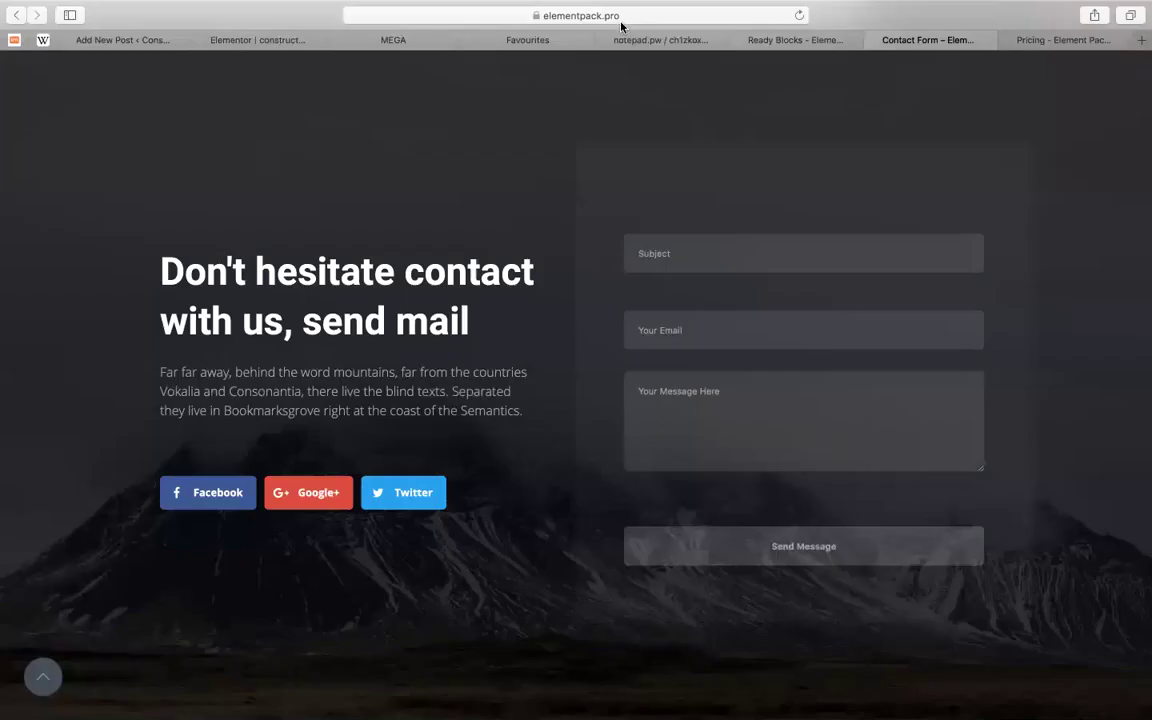
left_click(599, 14)
key("BackSpace")
type("h")
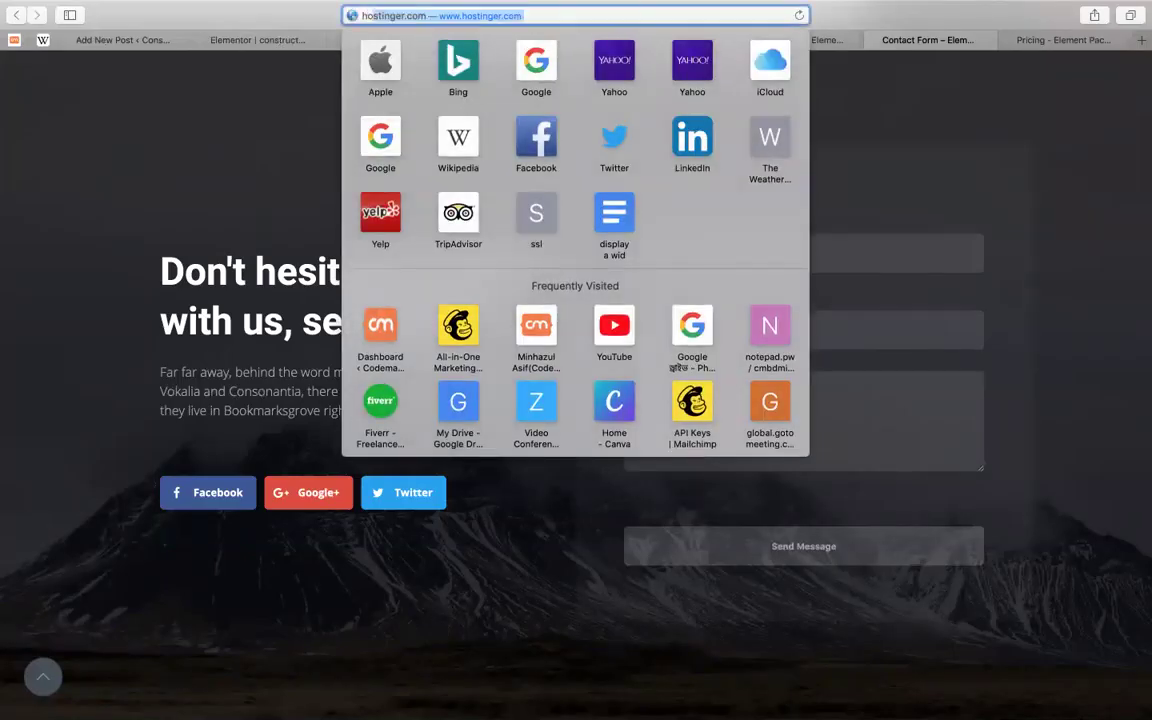
type("ow constructions tools work")
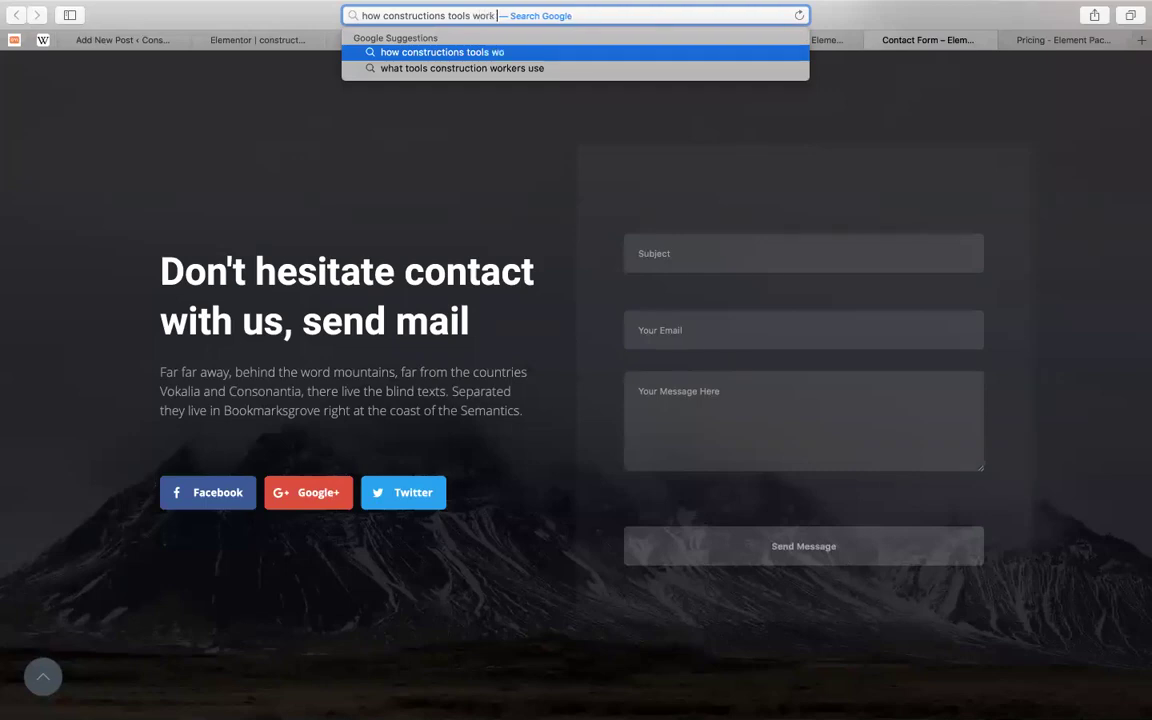
type(" s")
key("Return")
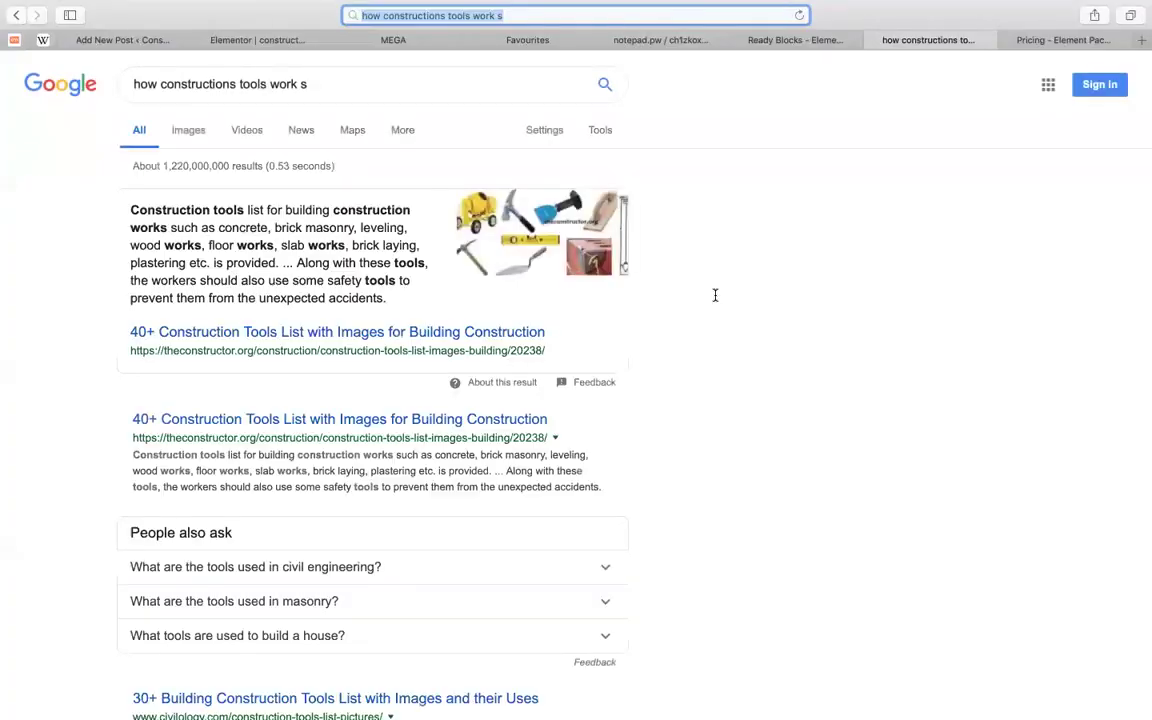
Refine the search to "how heavy constructions tools work s" and open the Designing Buildings Wiki article on construction tools
left_click(315, 82)
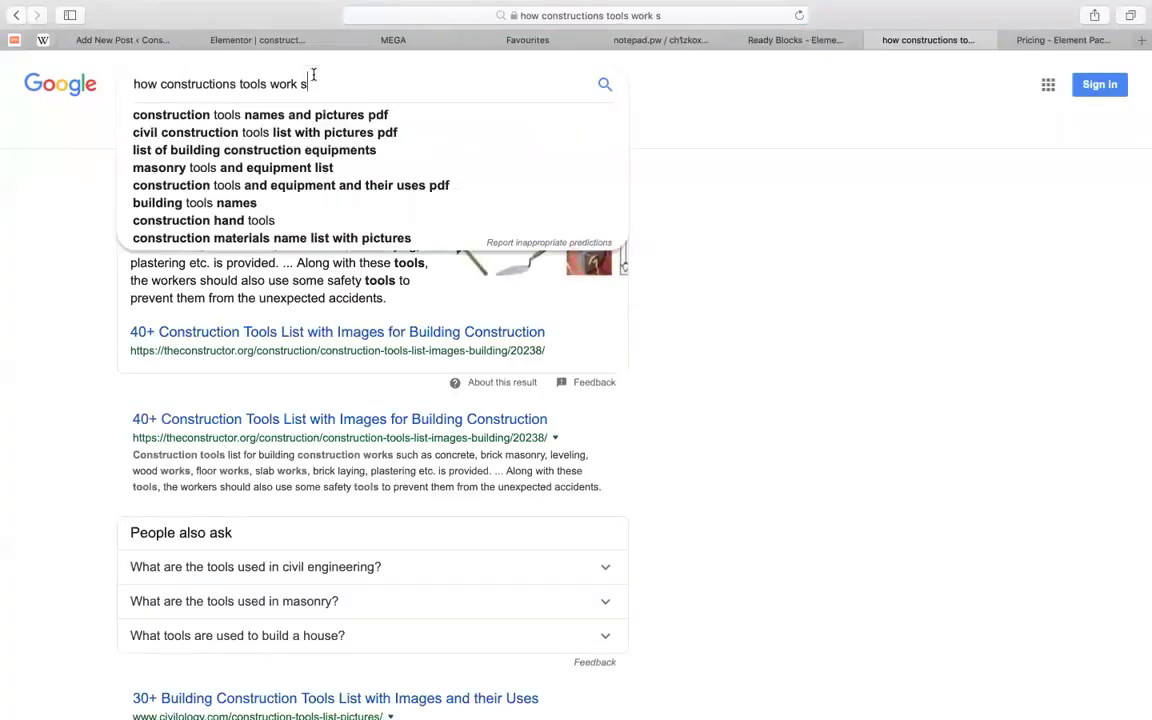
left_click(159, 82)
type("heavy")
key("Return")
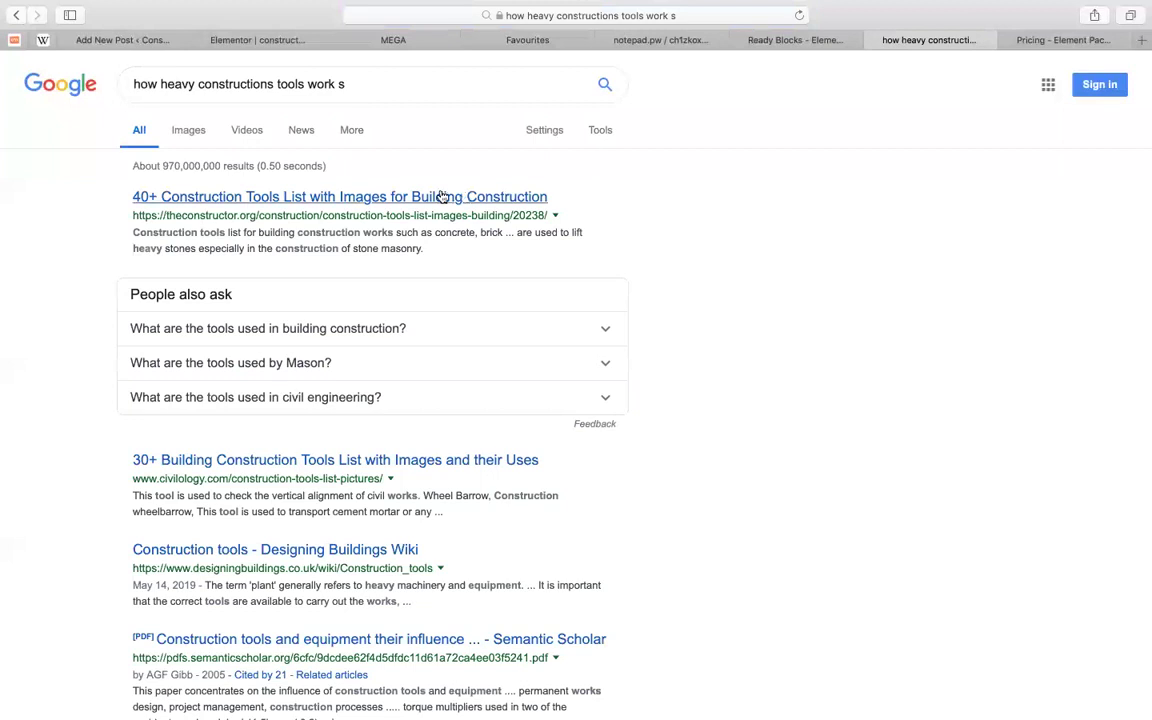
scroll(274, 423, "down", 5)
left_click(181, 271)
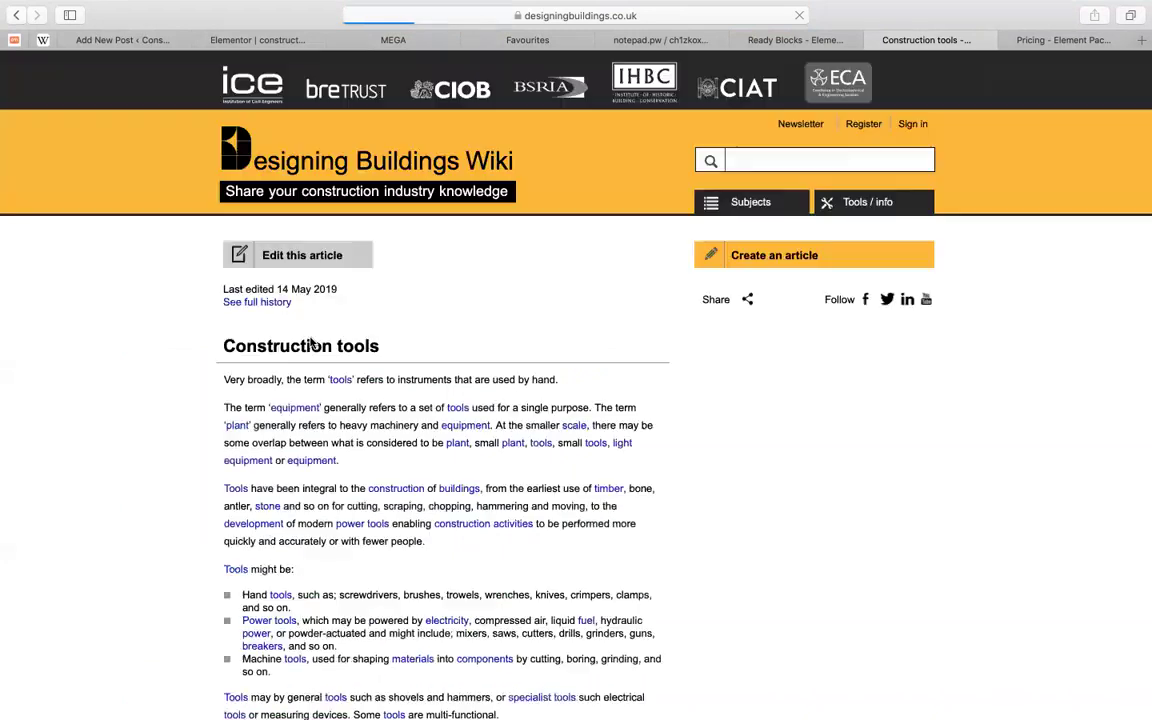
Copy the article heading "Construction tools" into the title of the new WordPress post
left_click_drag(222, 346, 436, 350)
key("ctrl+c")
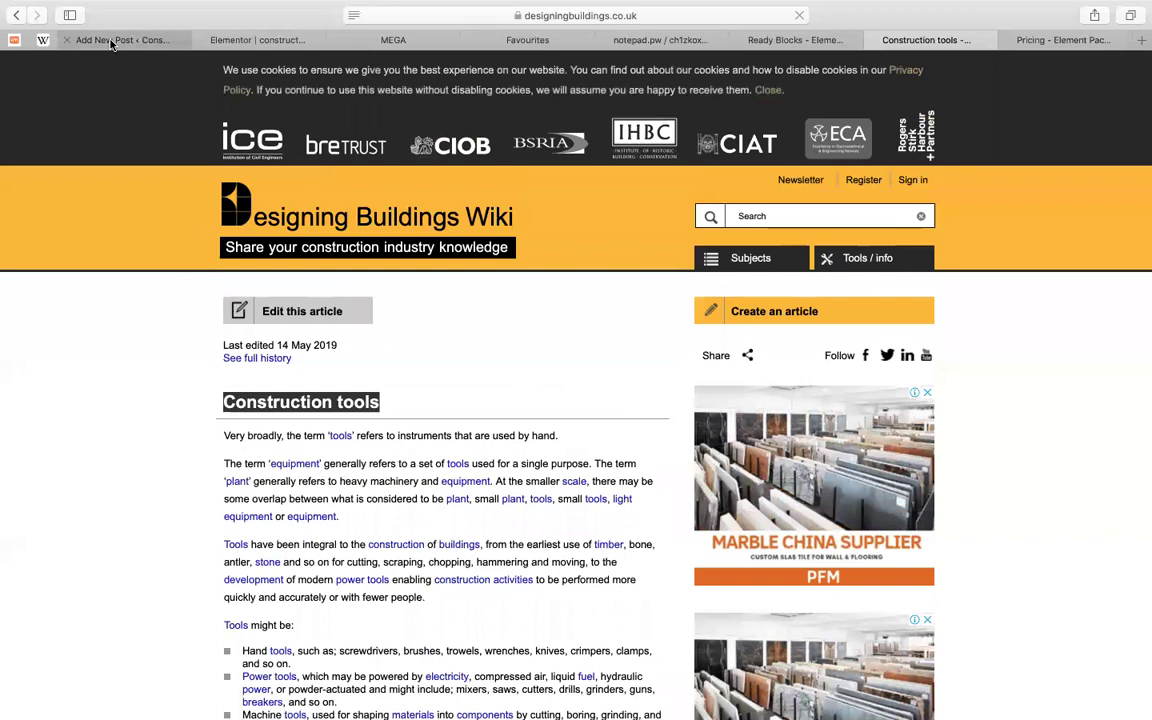
left_click(112, 42)
left_click(267, 332)
key("ctrl+v")
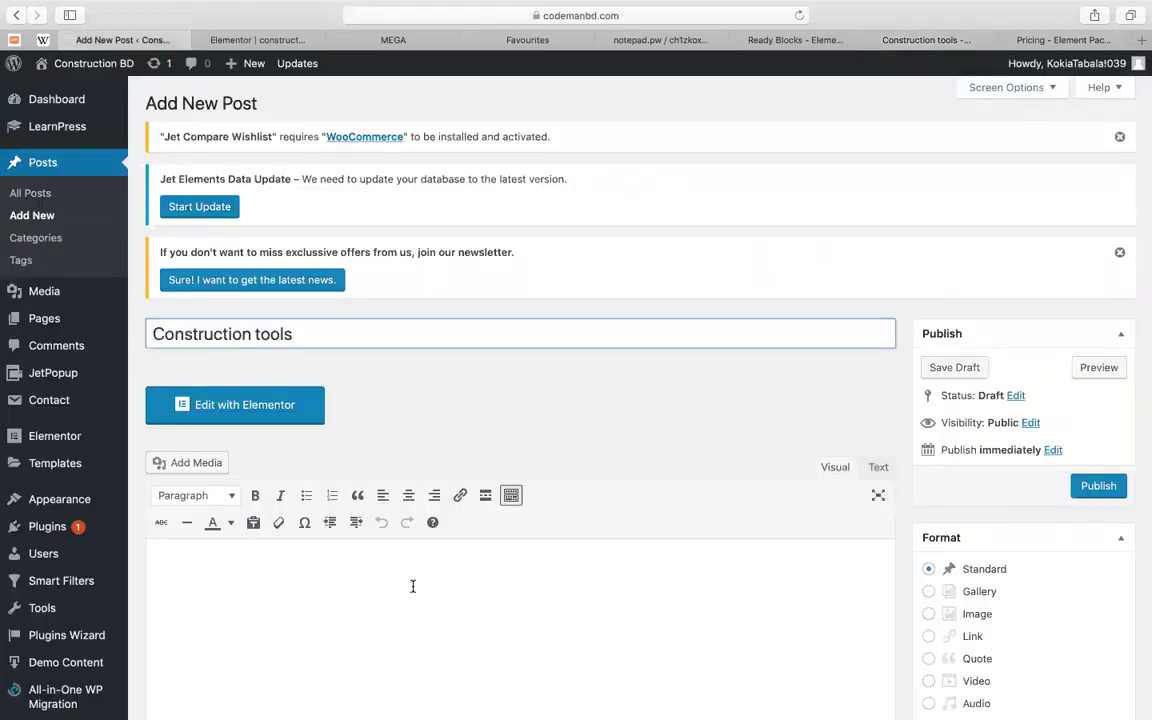
Copy the article text from "Very broadly" through "carefully inspected before use" into the post's content
scroll(244, 337, "down", 5)
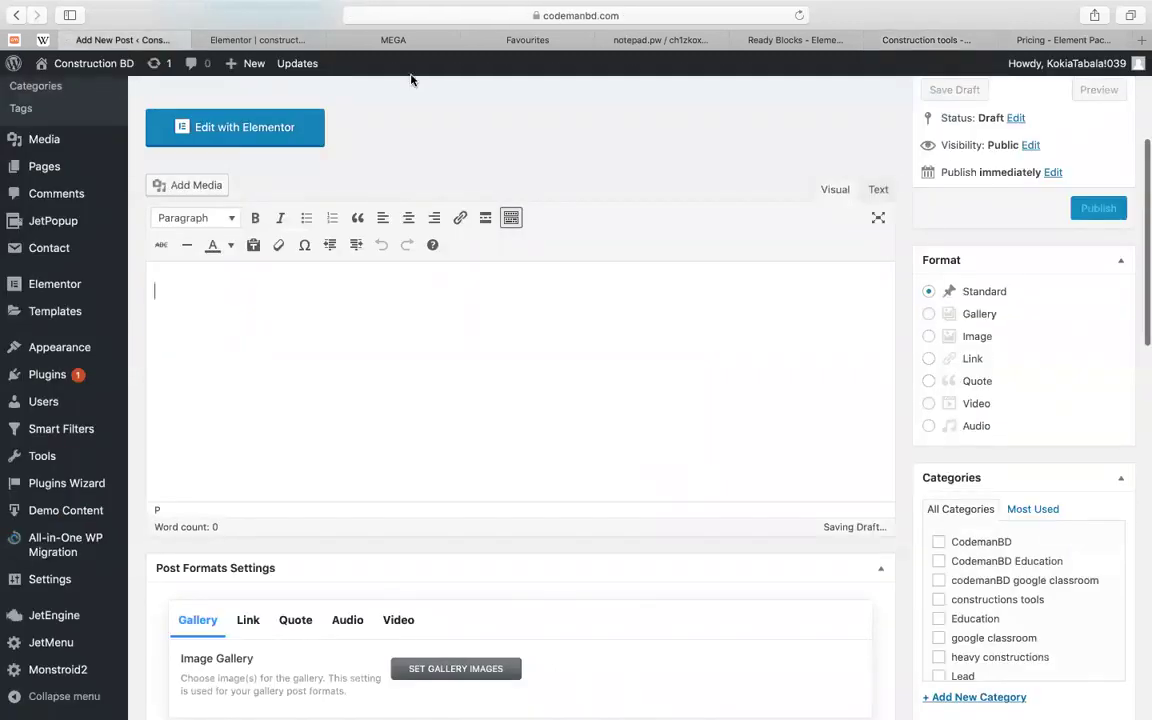
left_click(938, 46)
scroll(437, 467, "down", 3)
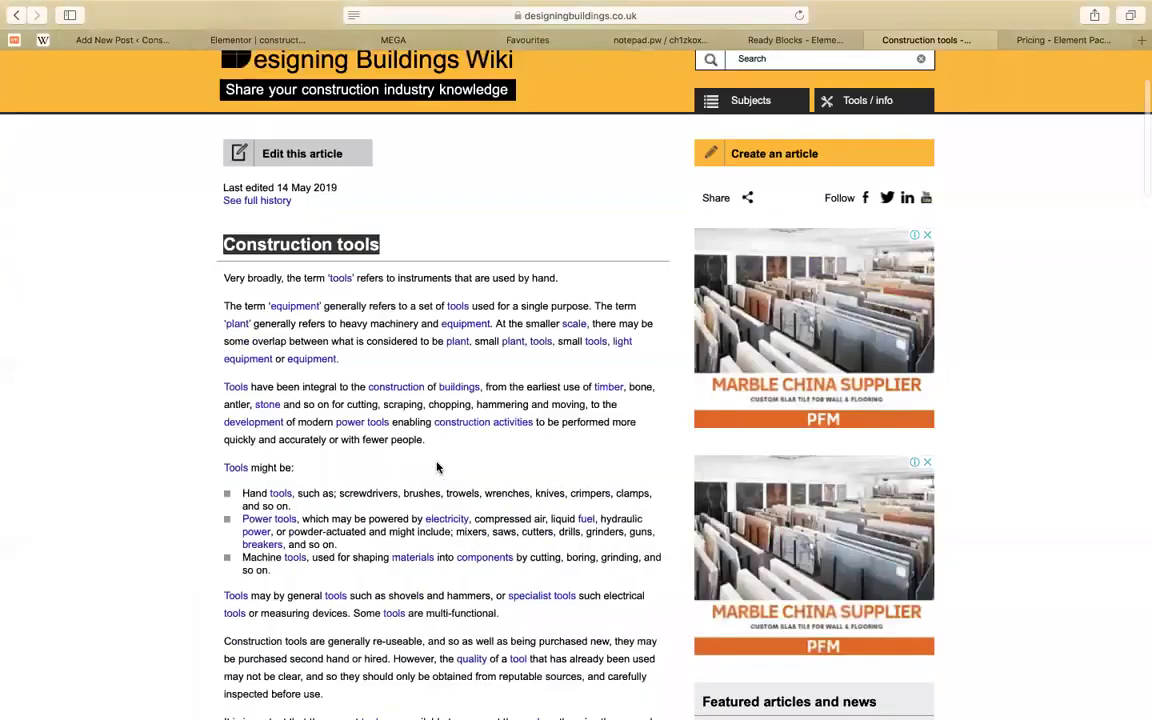
scroll(414, 594, "down", 2)
left_click_drag(203, 234, 226, 165)
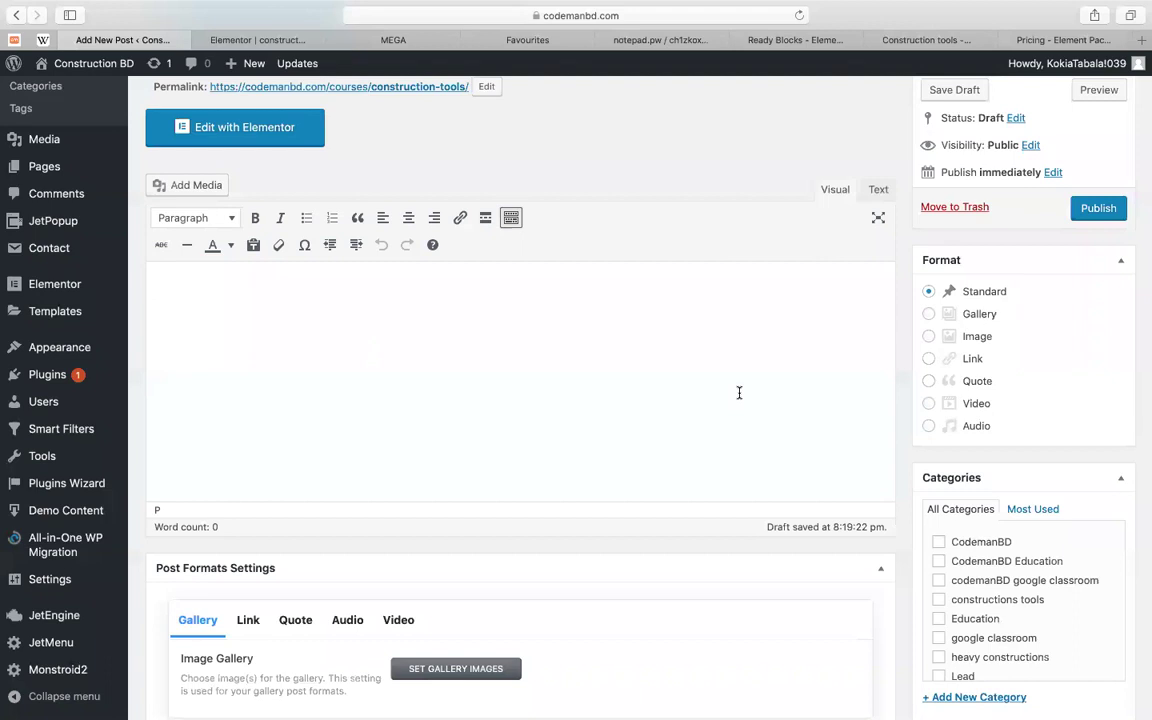
left_click(739, 393)
key("super+v")
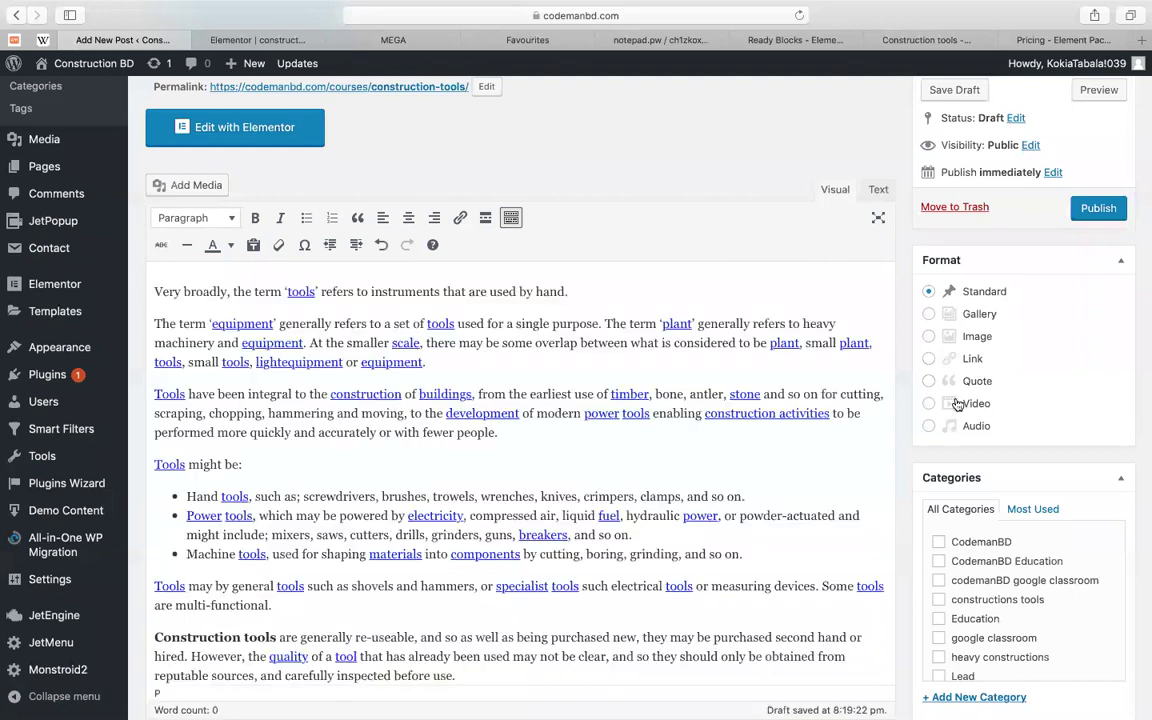
Assign the post to the "constructions tools" category
scroll(957, 403, "down", 2)
scroll(957, 403, "down", 5)
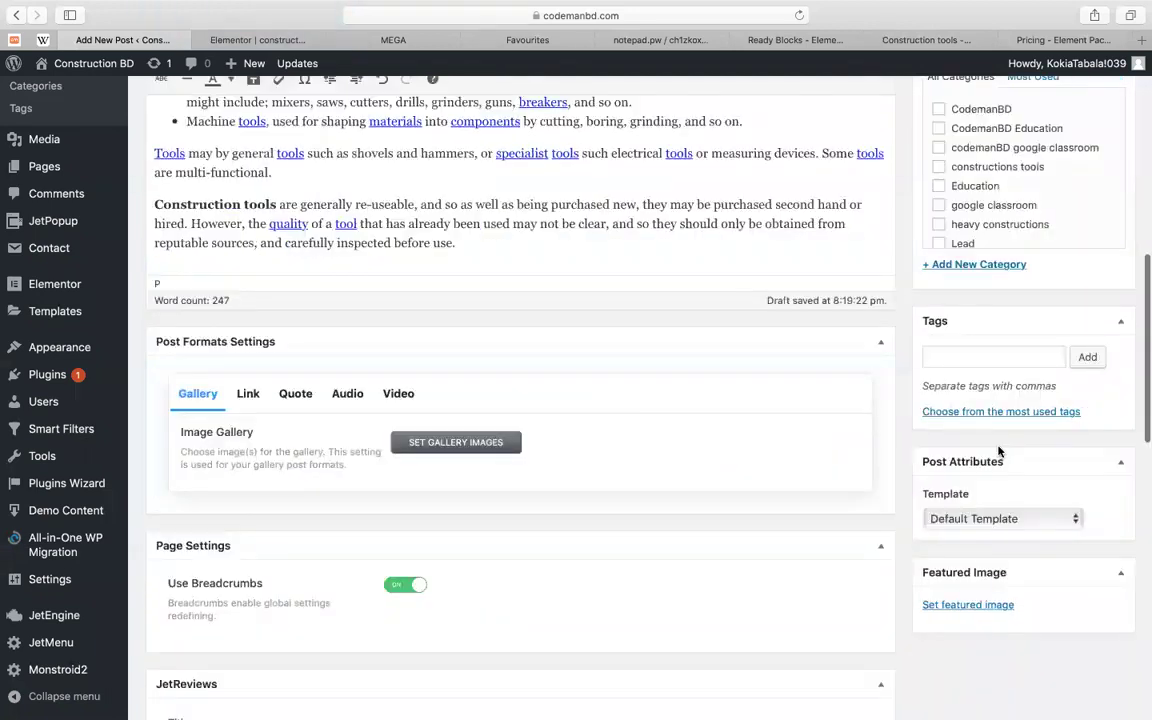
scroll(1009, 331, "up", 3)
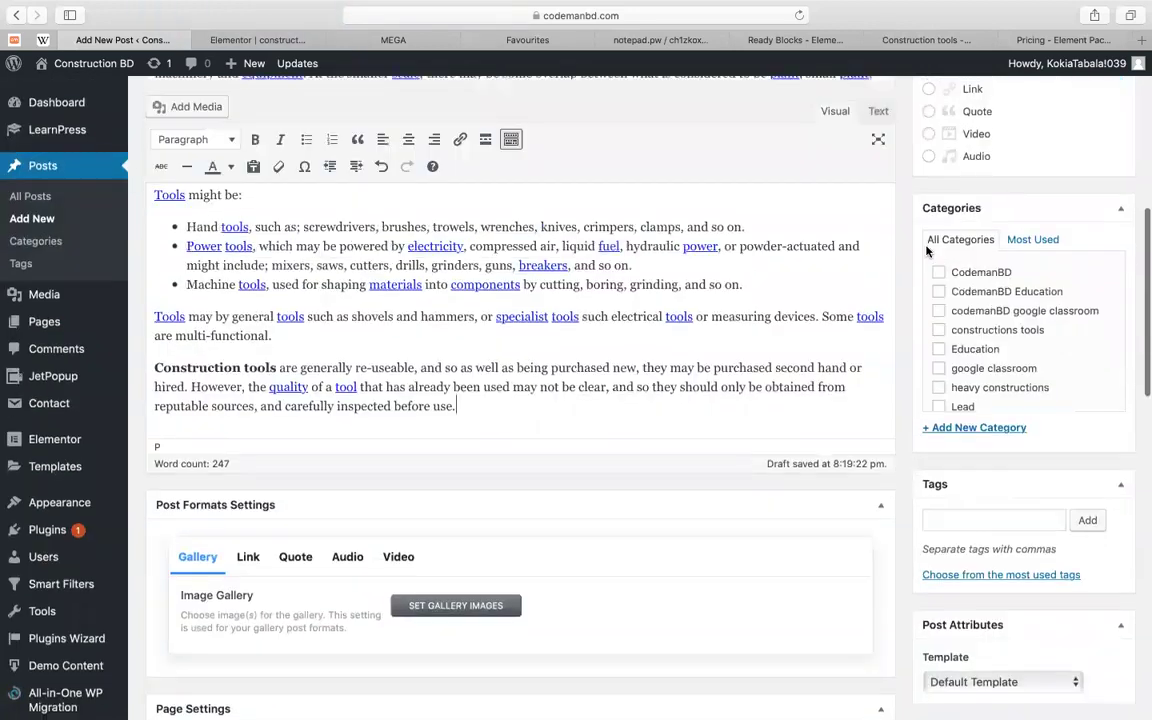
left_click(940, 322)
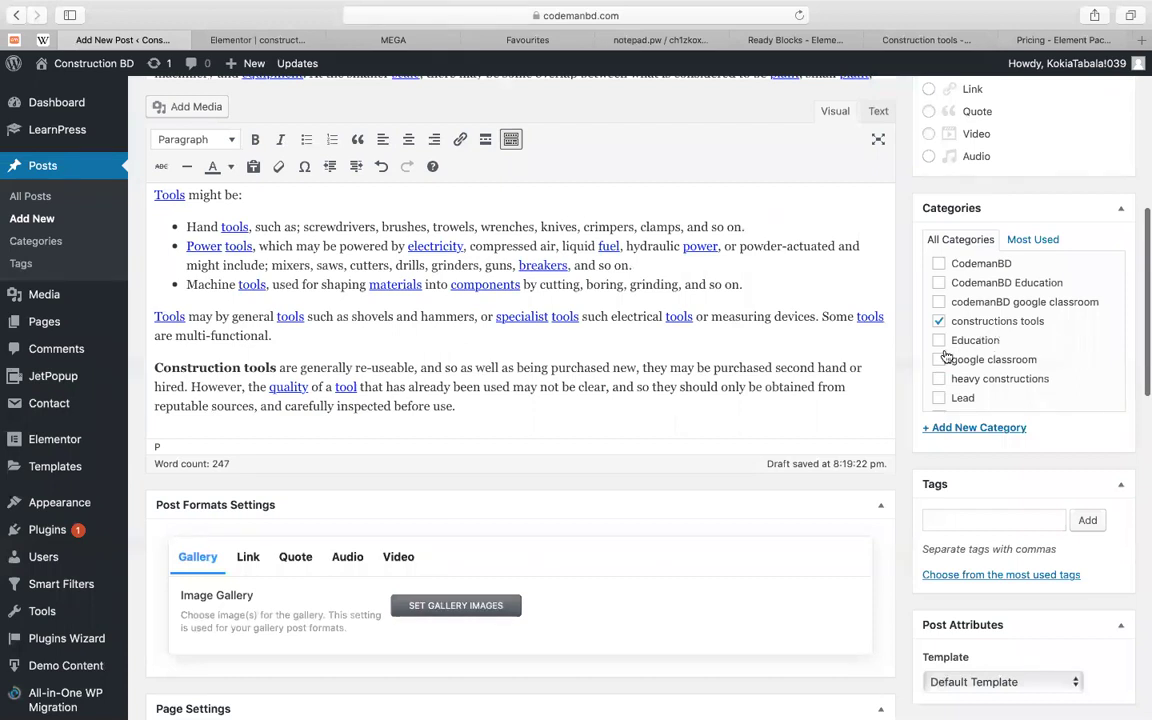
scroll(900, 520, "down", 4)
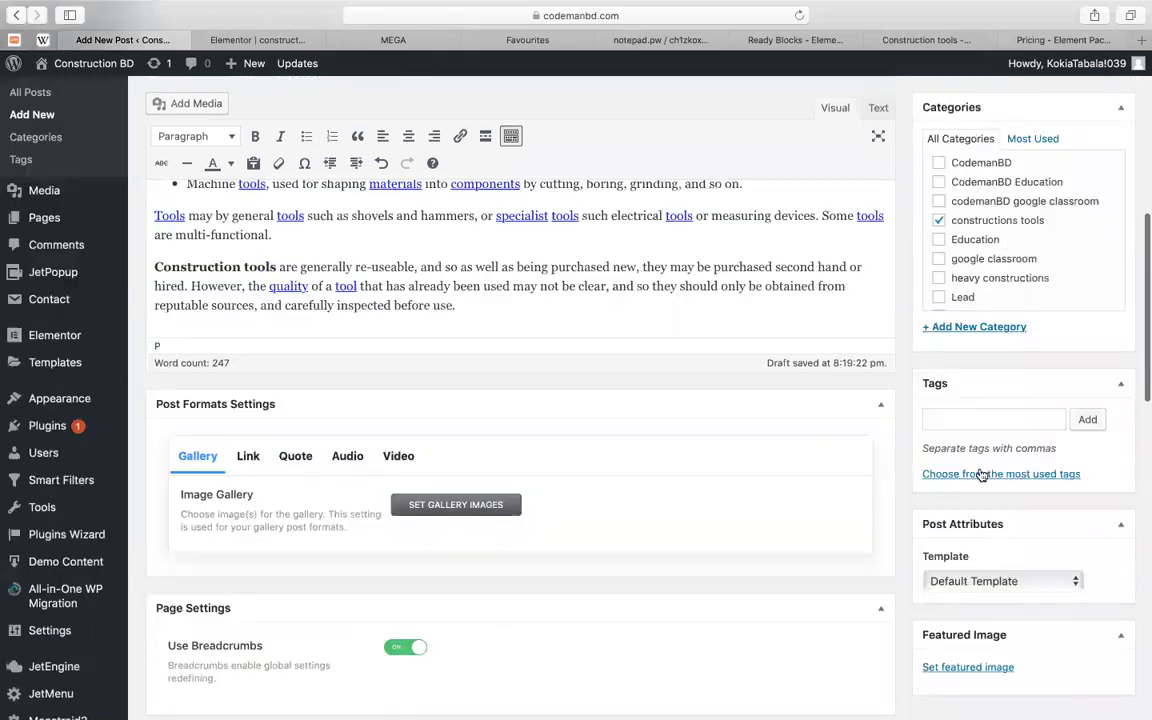
scroll(982, 473, "down", 3)
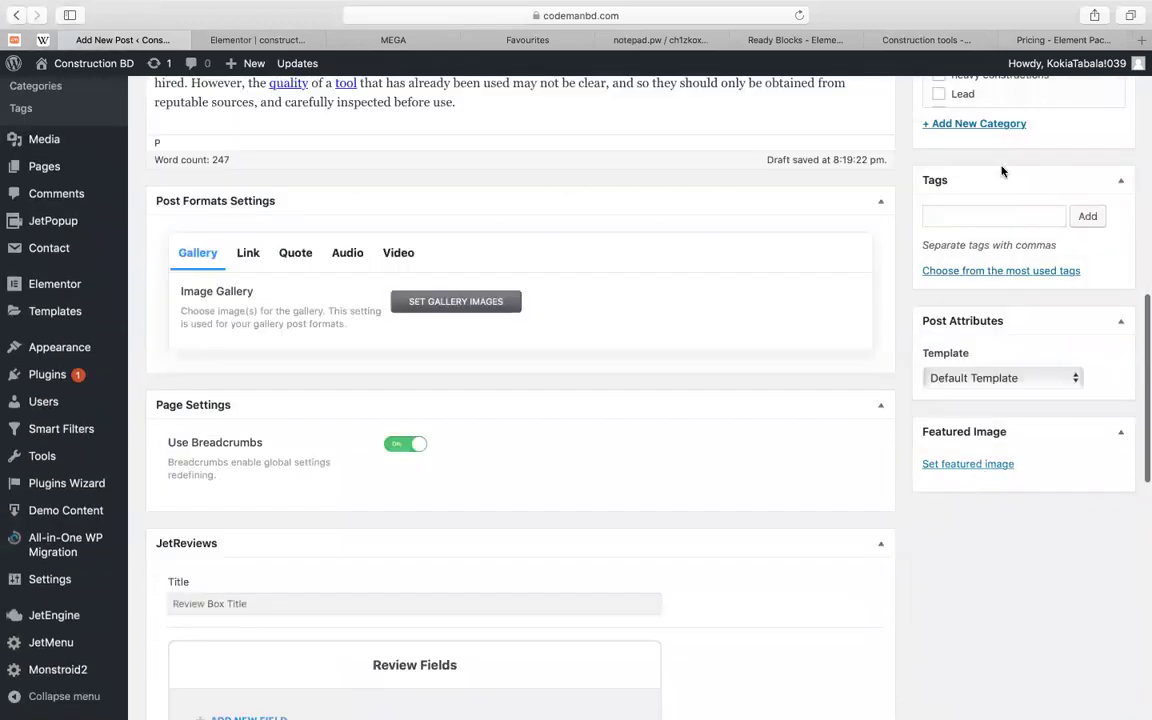
Check the wiki article for a suitable picture, and bring up image results for the earlier tools search
left_click(912, 40)
scroll(620, 306, "down", 3)
scroll(622, 305, "down", 5)
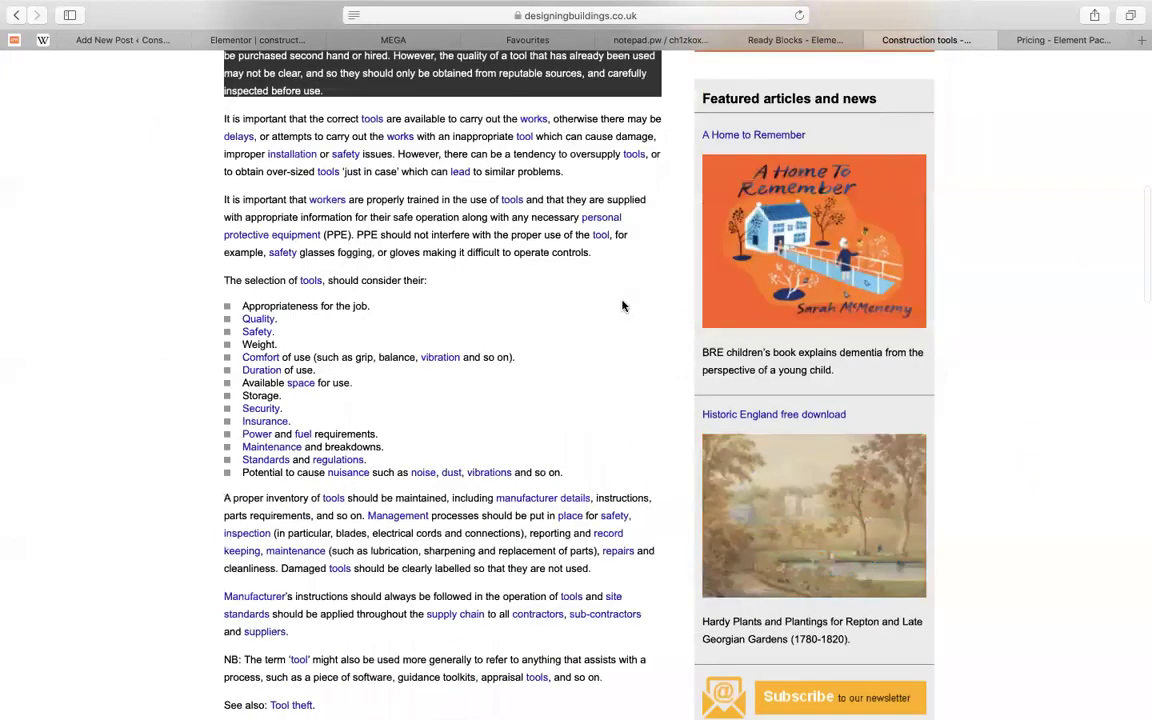
scroll(622, 305, "down", 5)
scroll(622, 305, "up", 5)
scroll(743, 107, "up", 20)
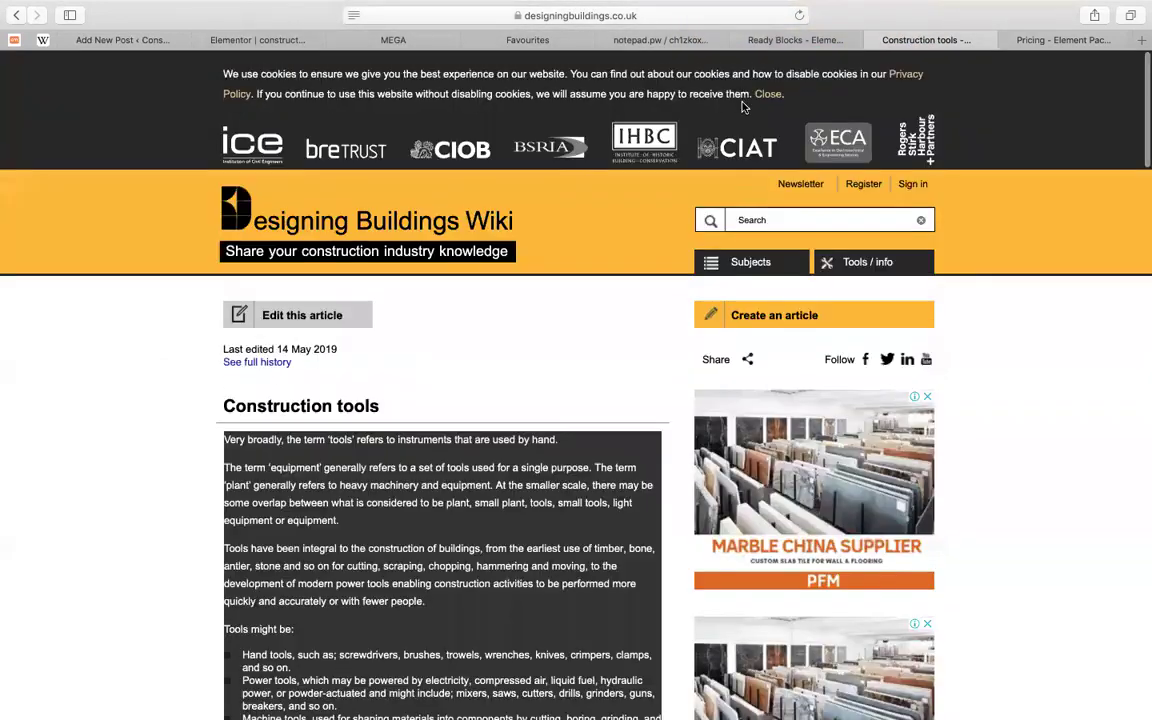
key("super+bracketleft")
scroll(212, 139, "up", 3)
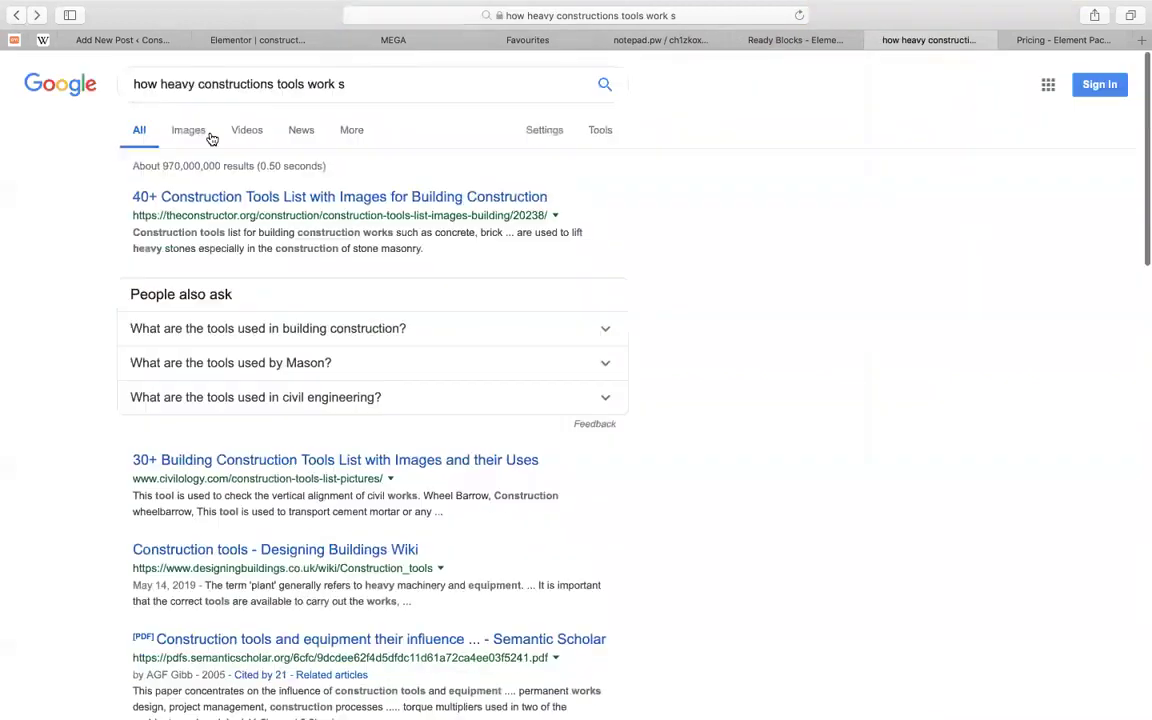
left_click(210, 137)
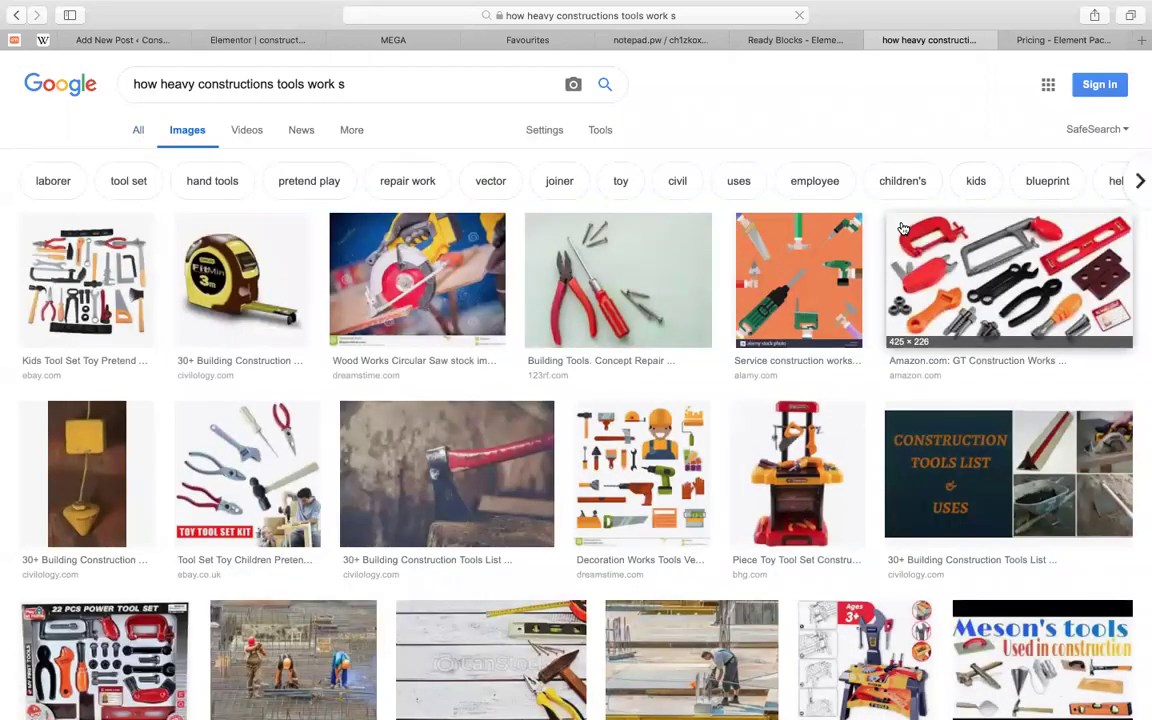
Browse the image results for a tools picture and open the "Repair and construction work tools" image
scroll(902, 229, "down", 5)
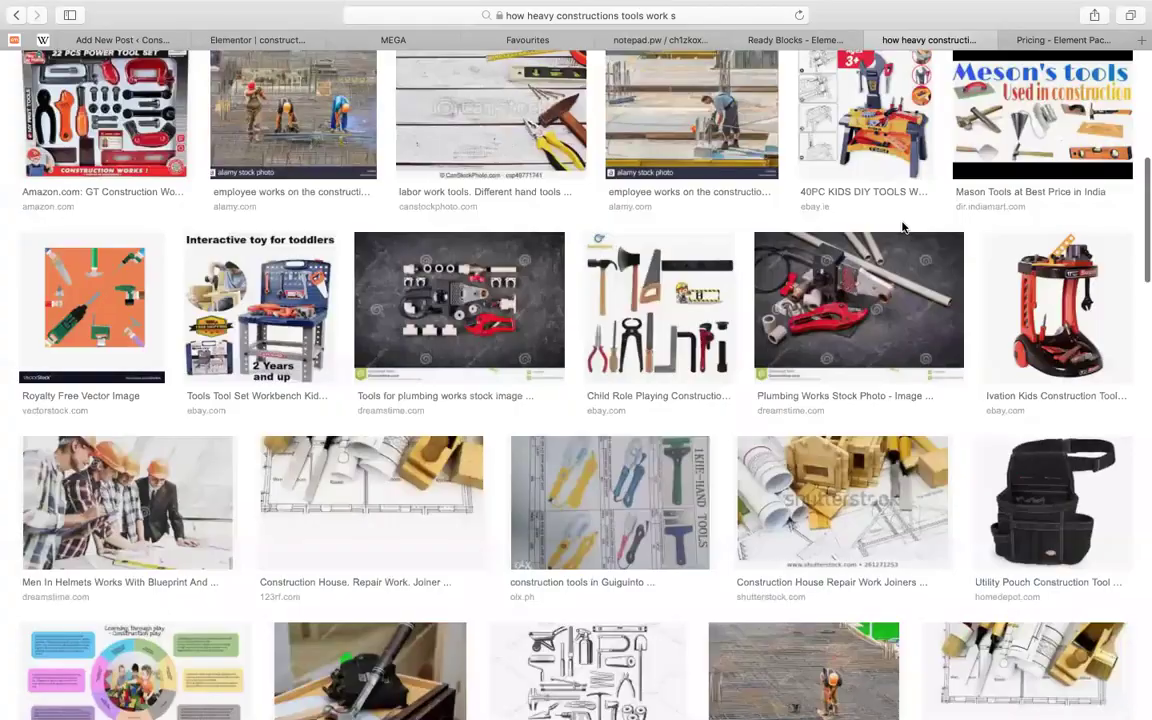
scroll(789, 411, "down", 3)
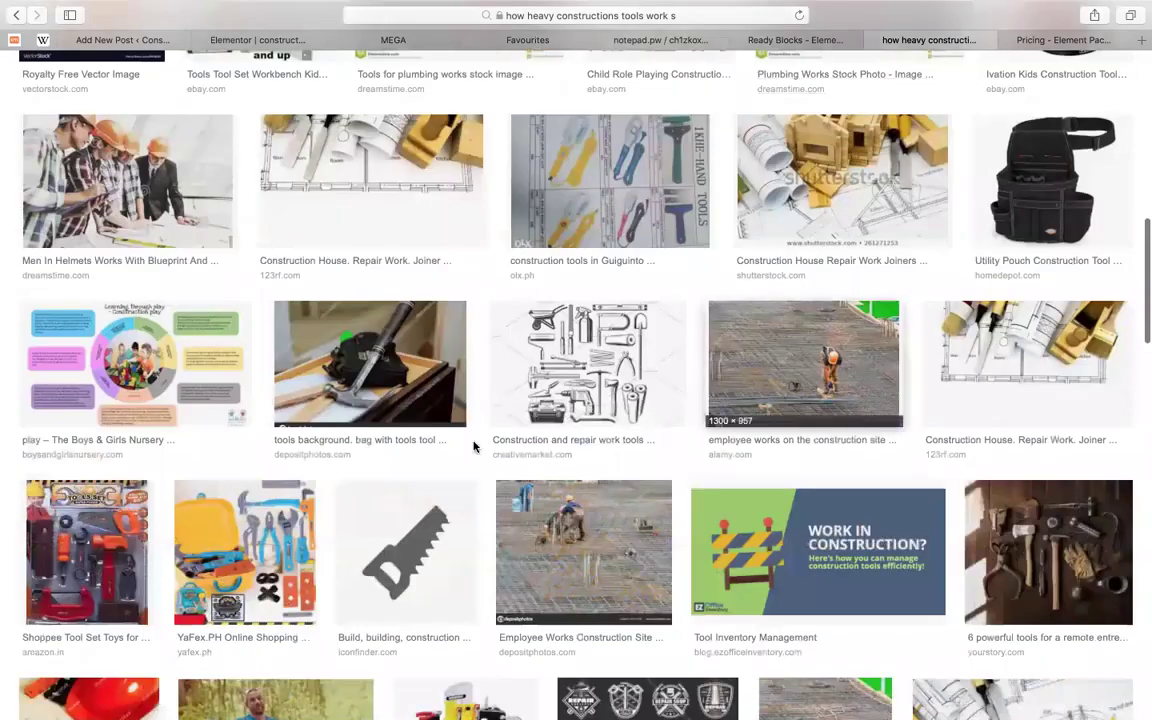
scroll(476, 448, "down", 3)
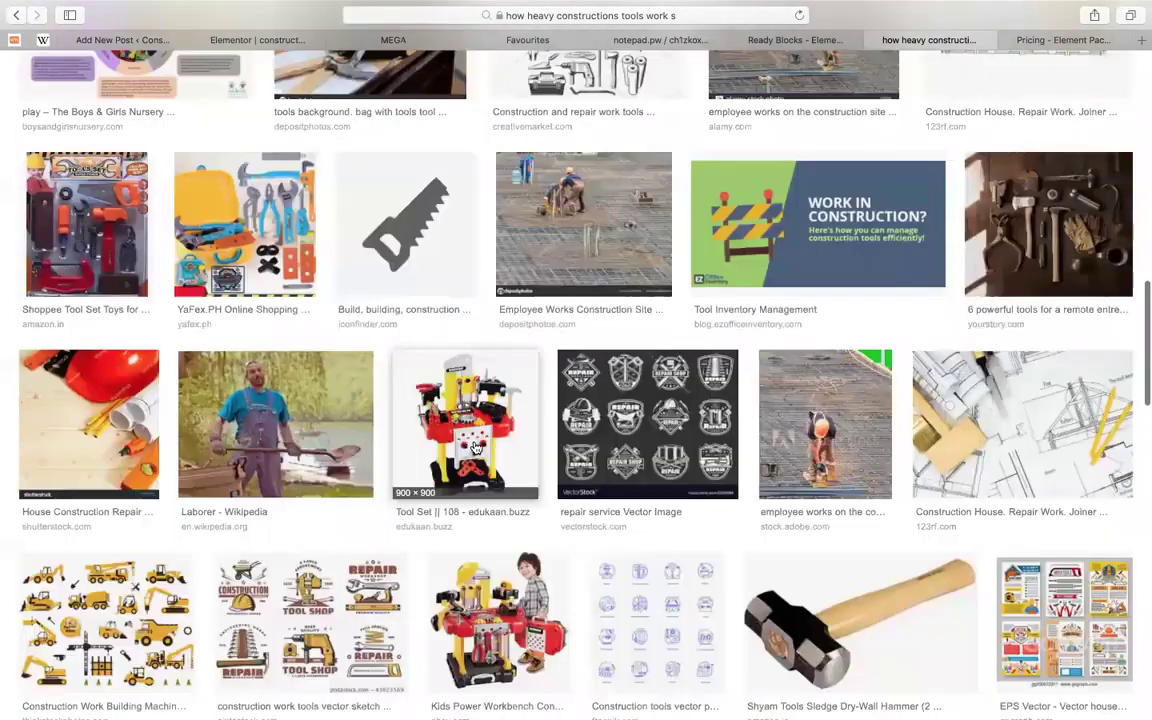
scroll(476, 448, "down", 1)
scroll(476, 448, "down", 1)
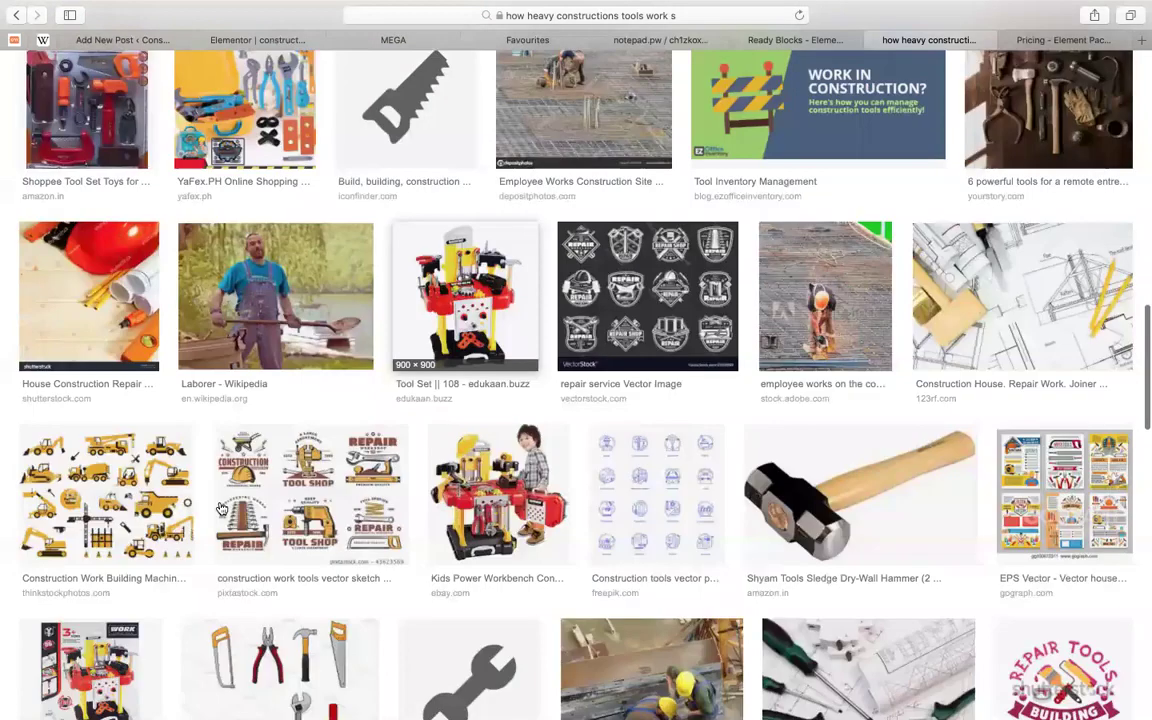
scroll(221, 510, "down", 3)
left_click(200, 459)
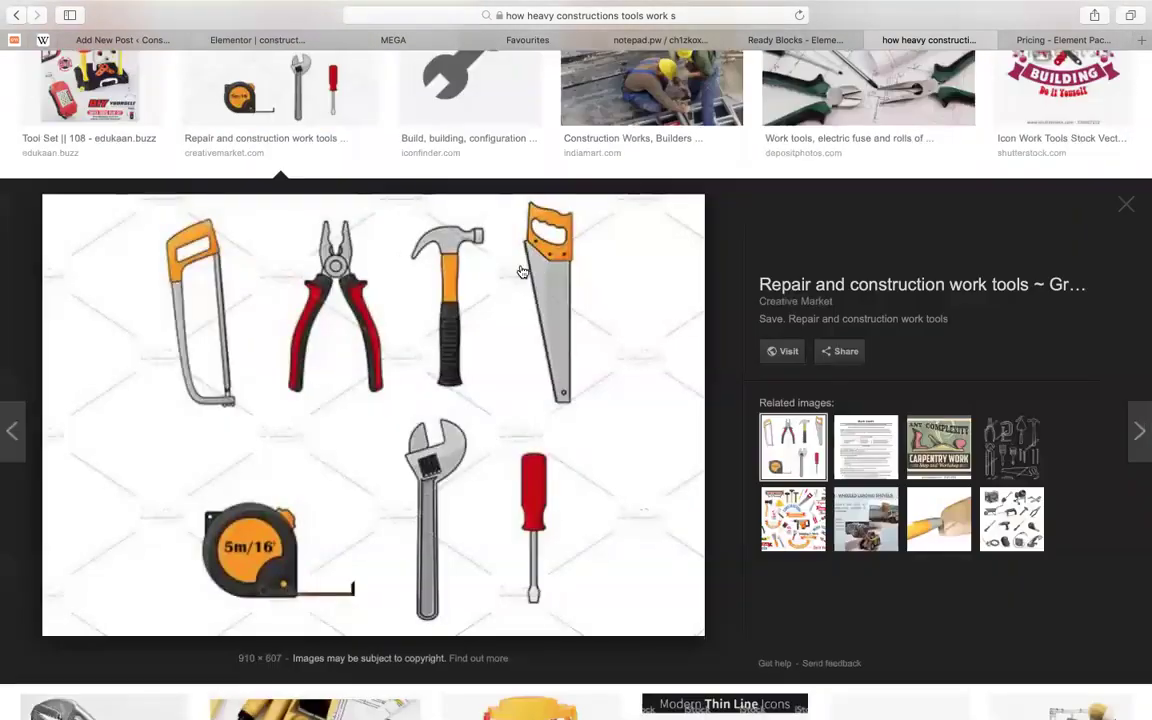
Save the previewed tools picture as "con" in the Contact Form Blocks folder
right_click(434, 290)
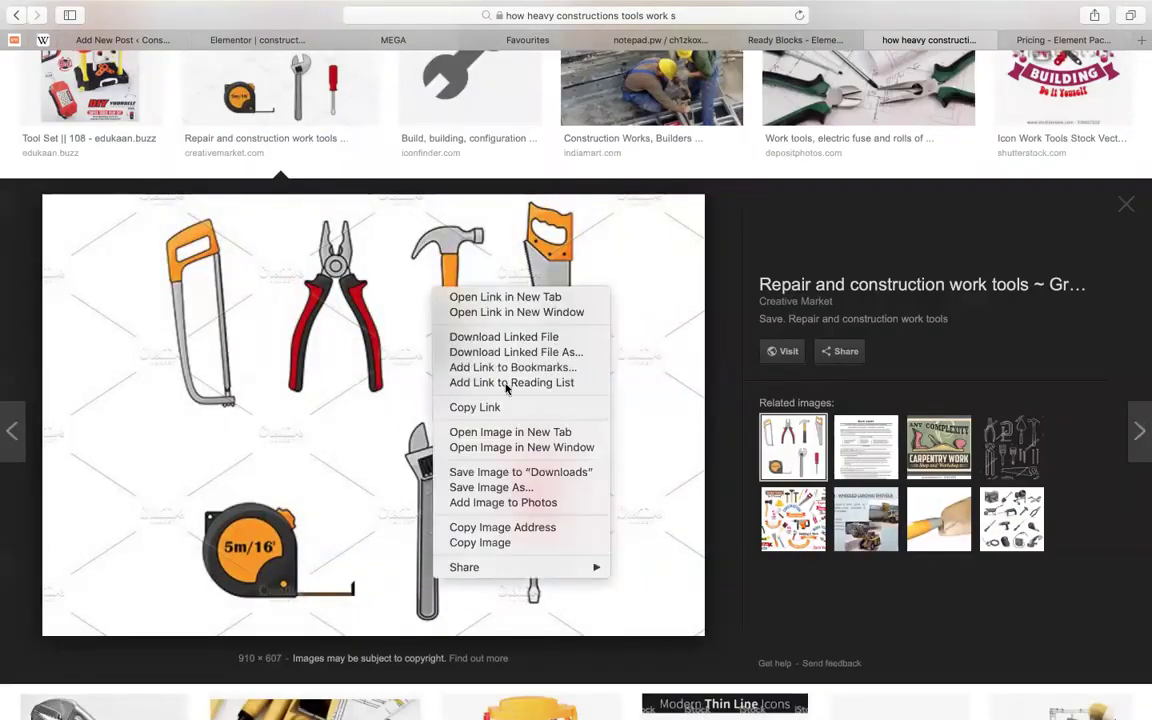
left_click(466, 488)
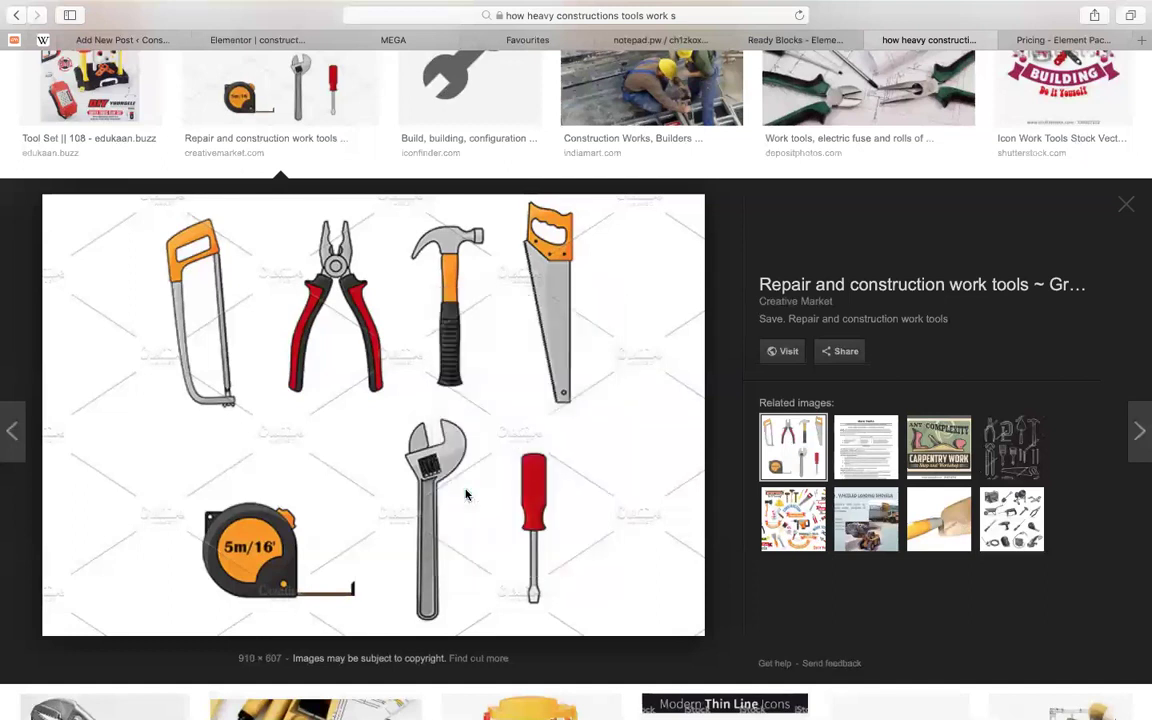
type("con")
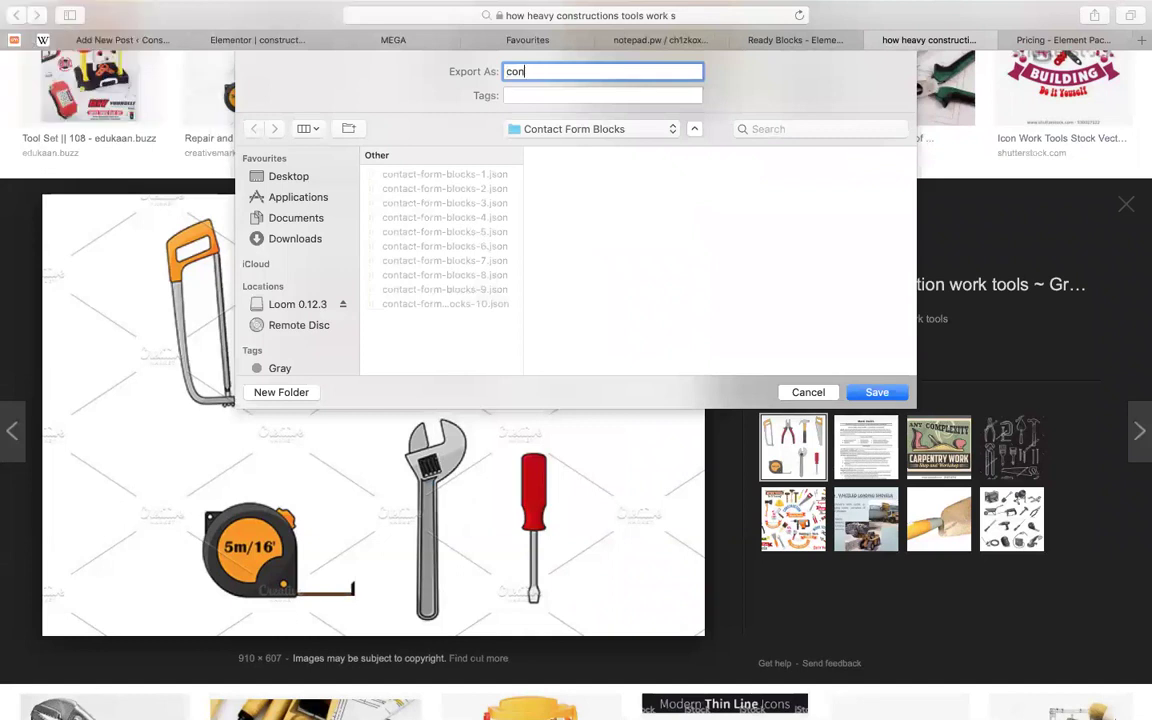
key("Return")
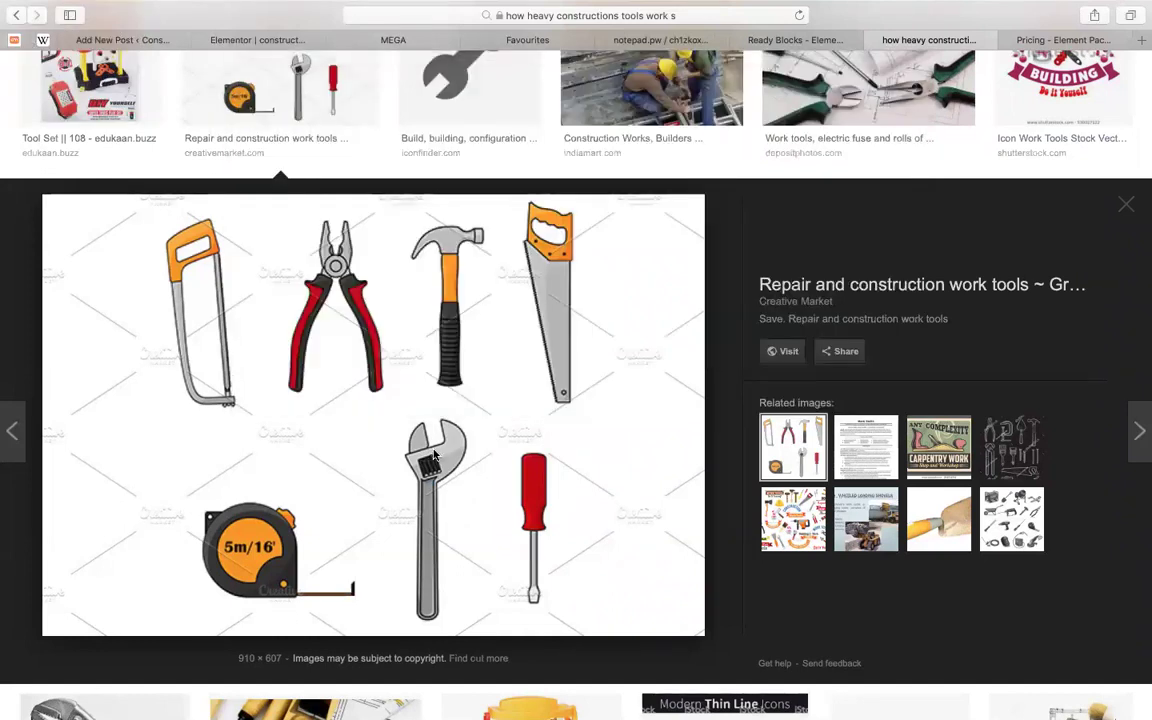
Save the previewed tools picture to the Downloads folder under the name "con"
right_click(478, 477)
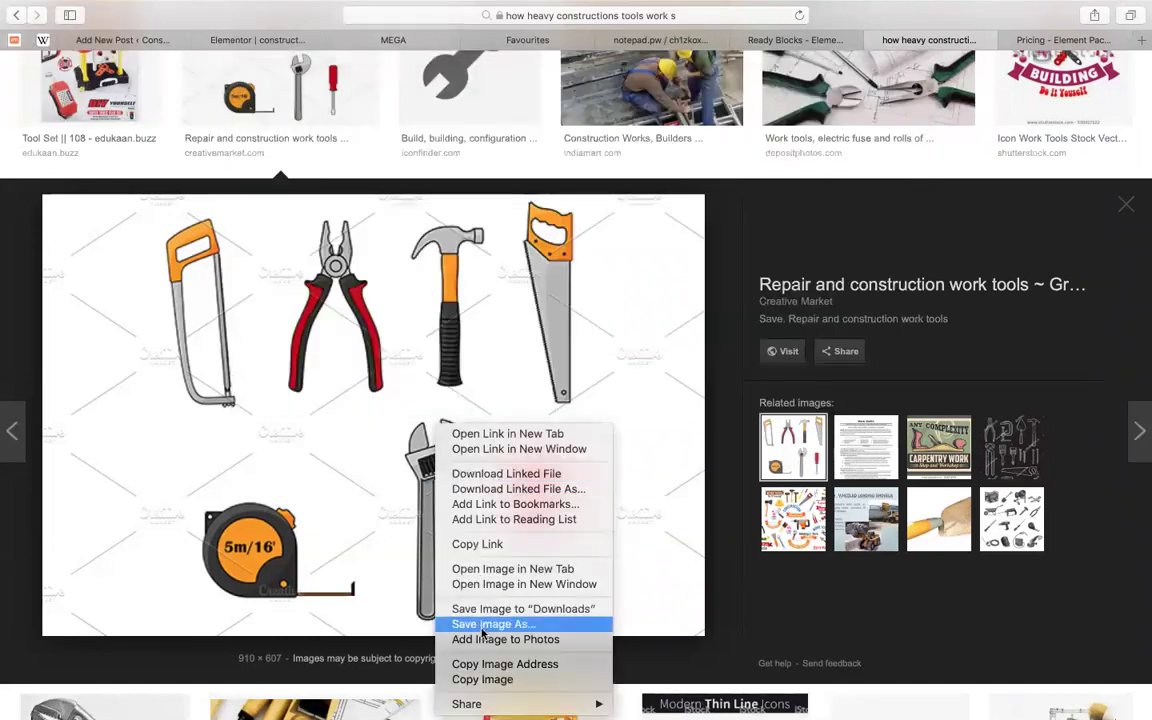
left_click(482, 630)
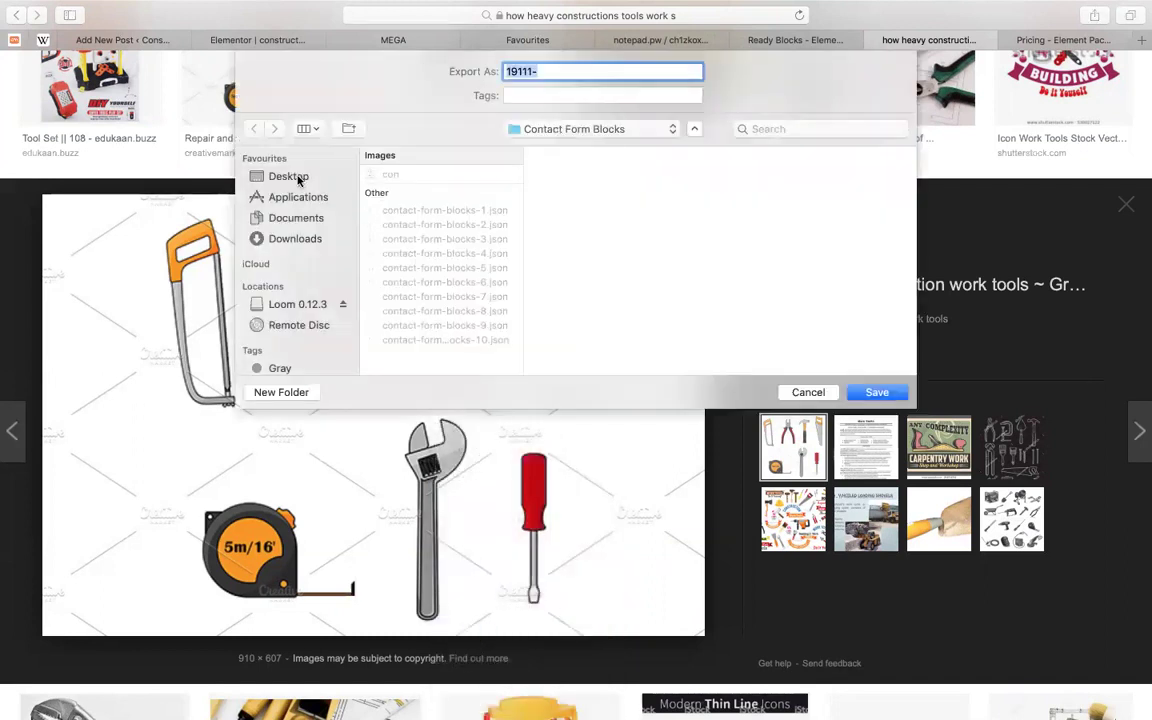
left_click(296, 177)
left_click(545, 72)
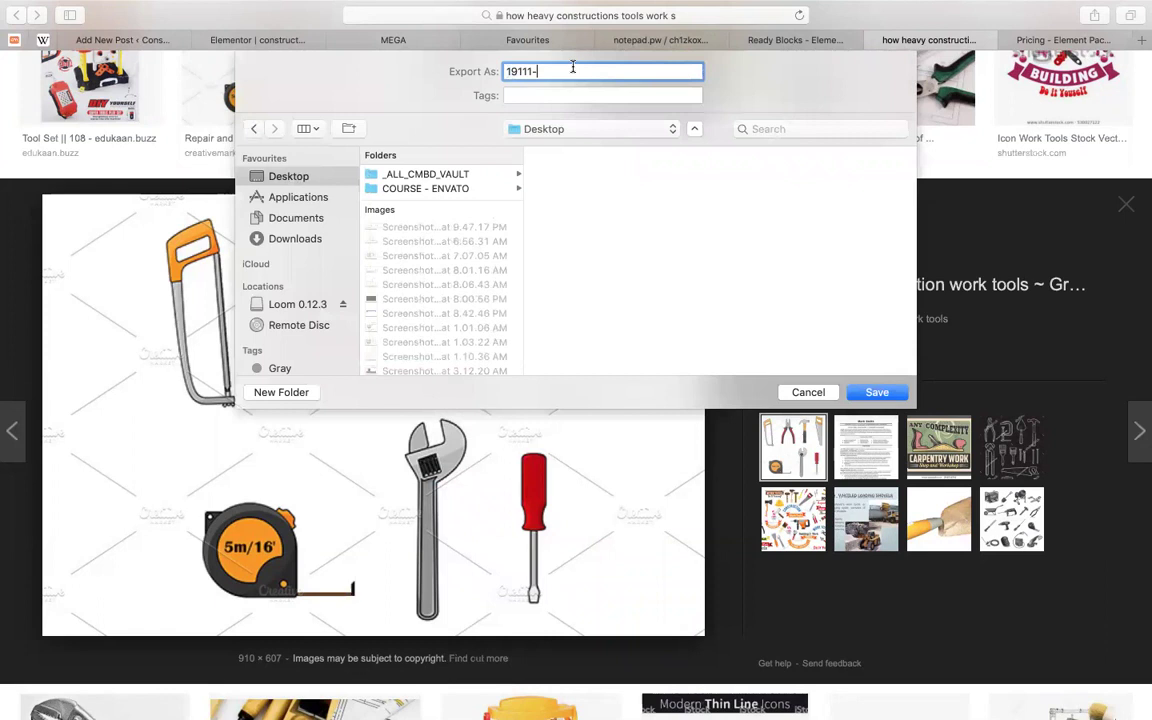
left_click(290, 238)
key("super+a")
type("con")
key("Return")
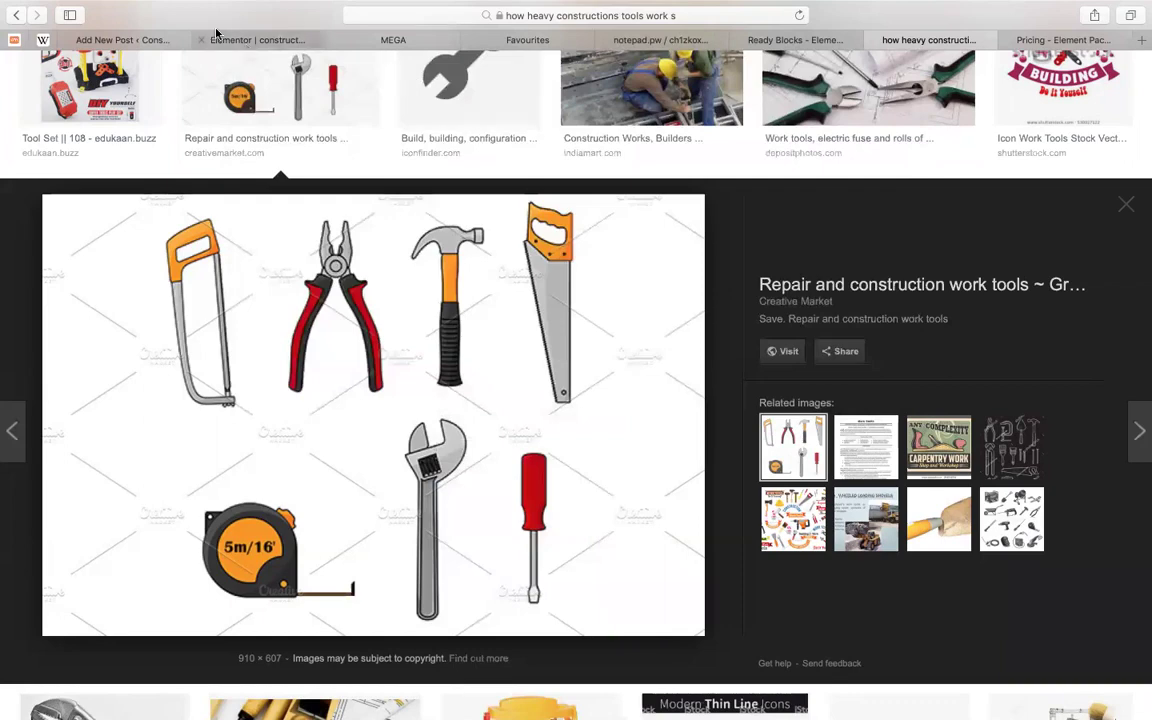
Return to the "Construction tools" post and start choosing a file to upload as its featured image
left_click(122, 40)
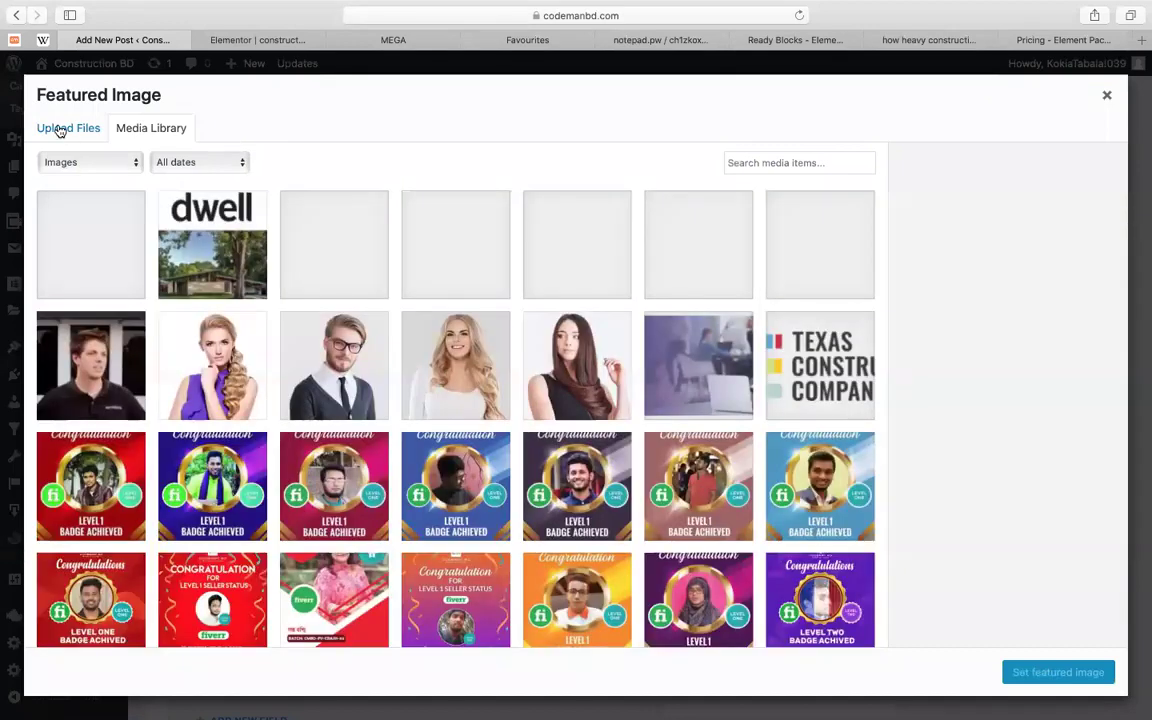
left_click(60, 128)
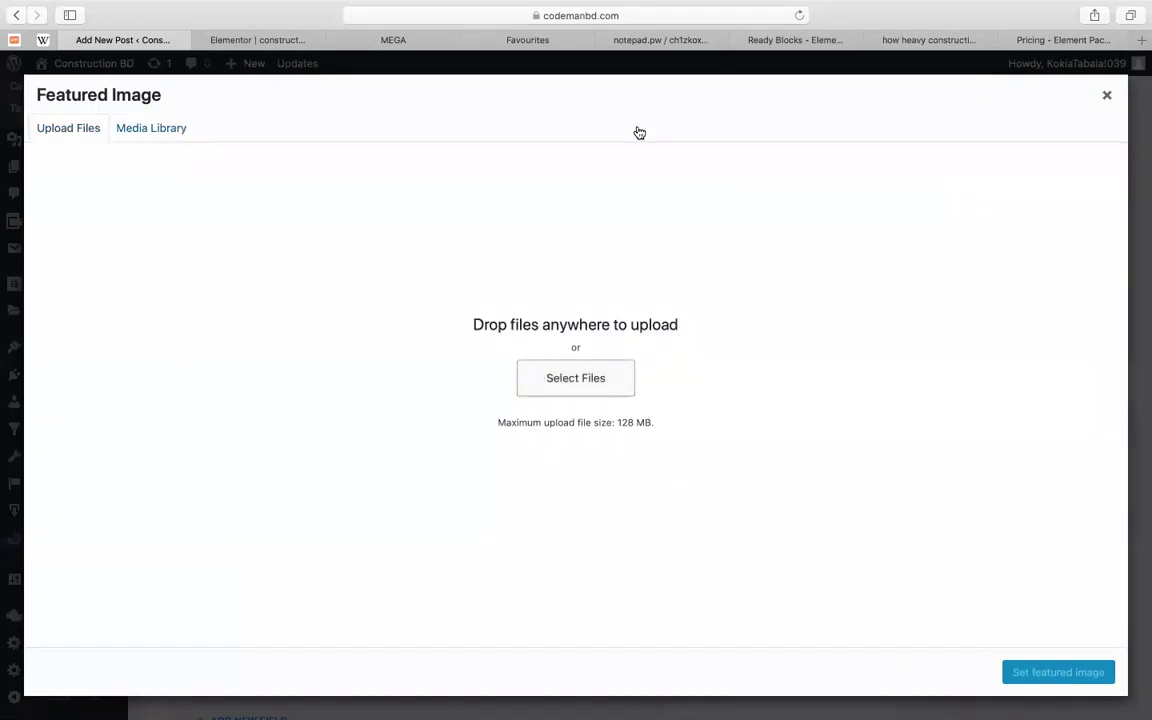
left_click(575, 377)
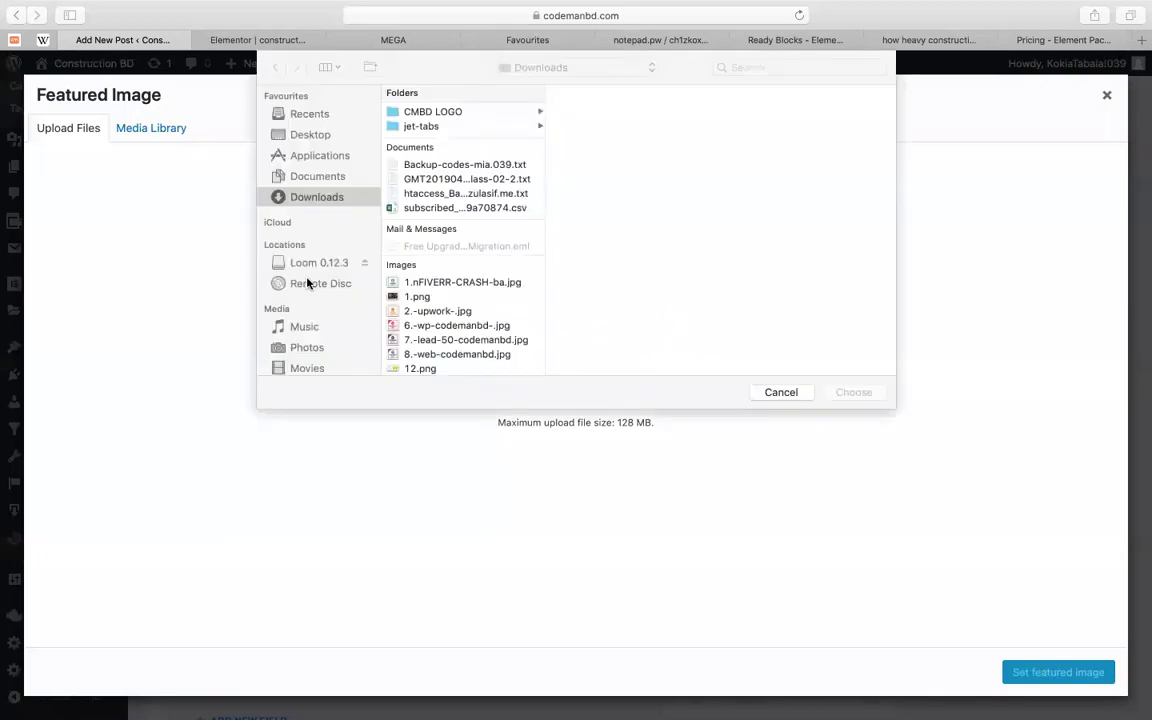
Find and upload the "con" picture from Downloads and set it as the post's featured image
left_click(435, 325)
type("co")
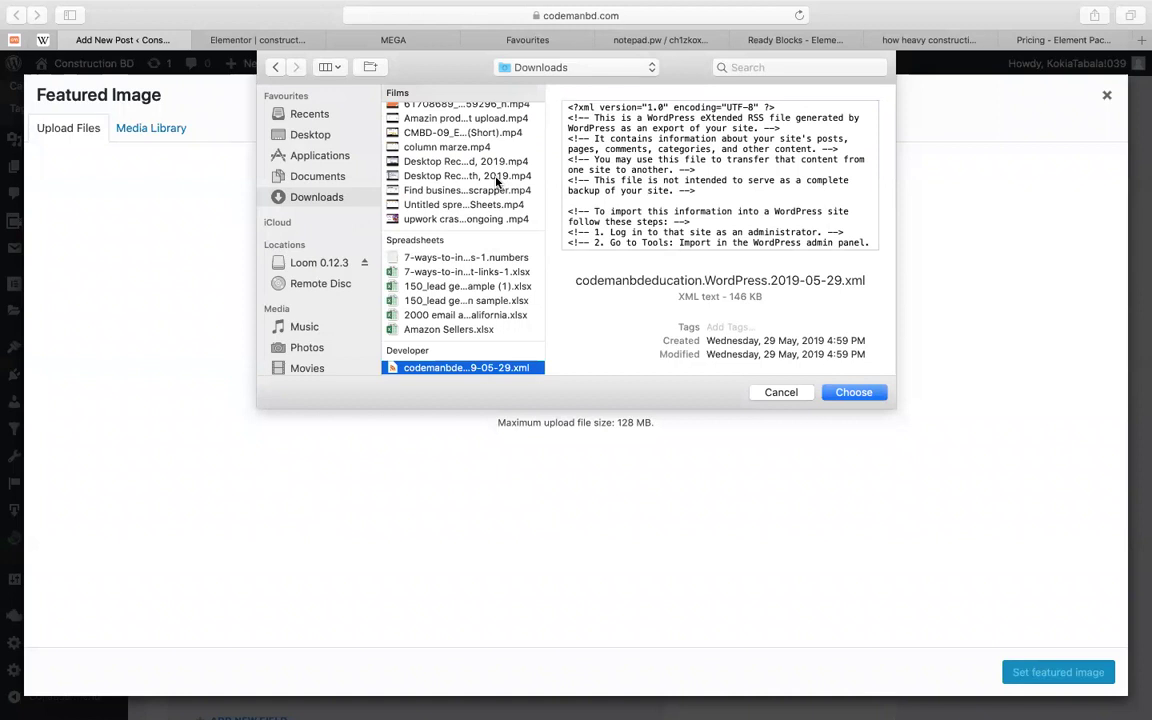
scroll(498, 180, "down", 3)
type("co")
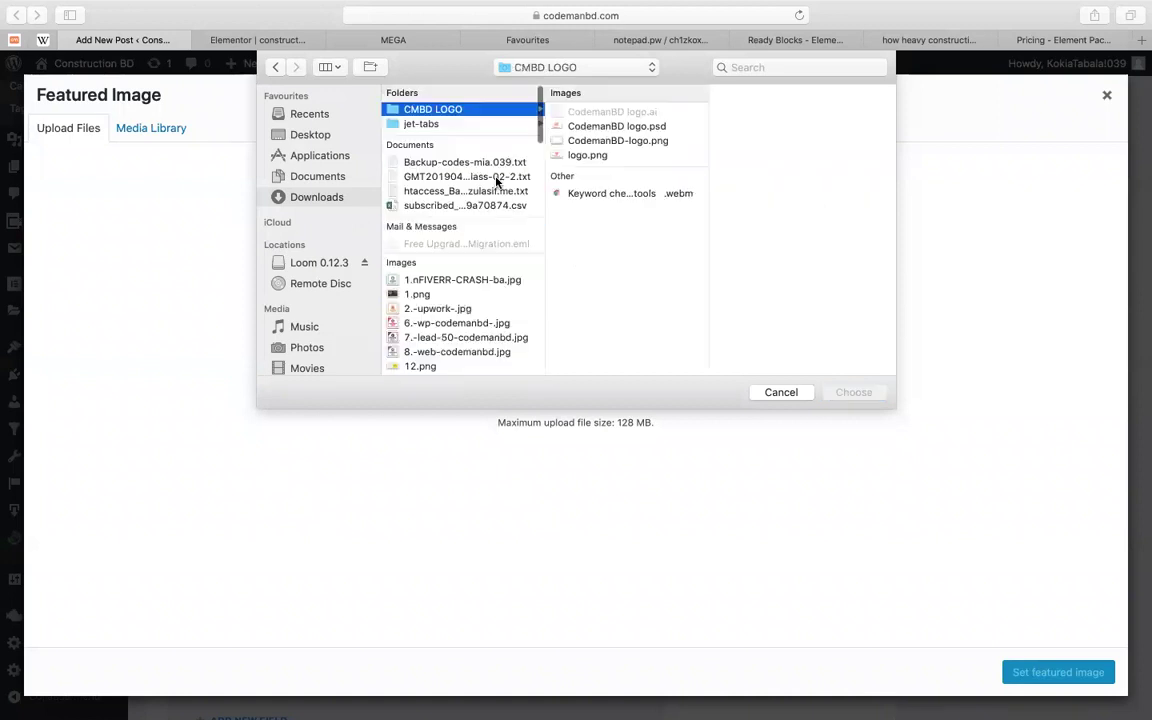
type("c")
scroll(458, 337, "down", 2)
scroll(458, 337, "down", 5)
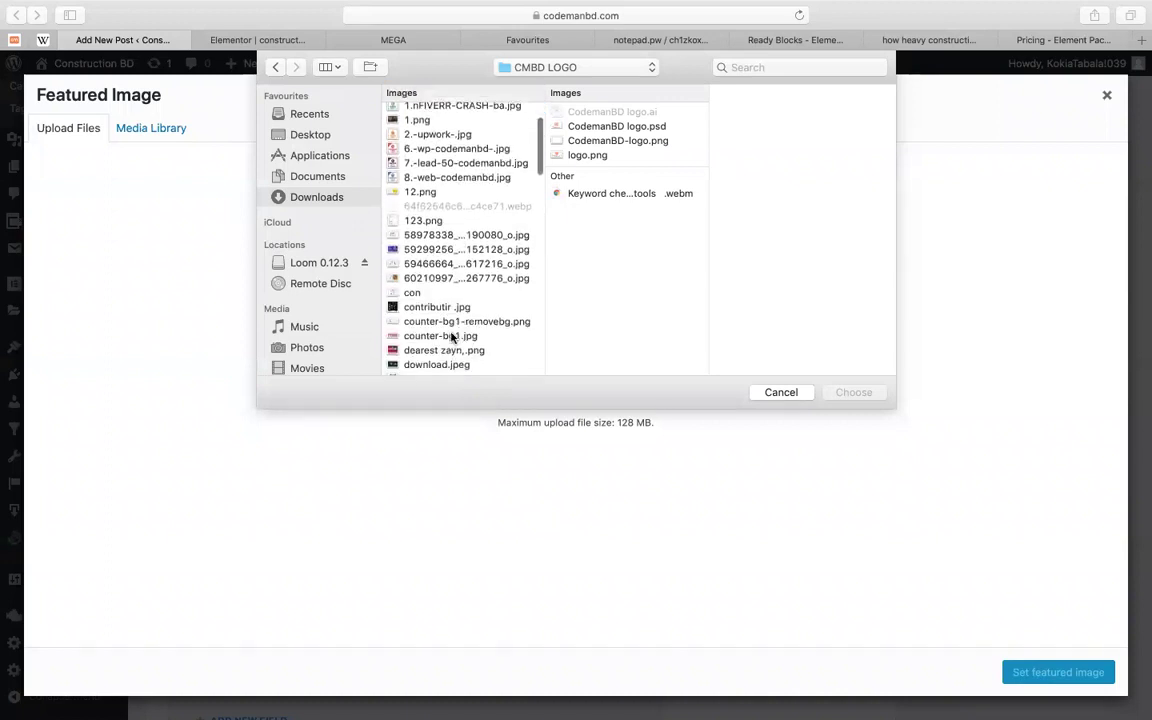
left_click(445, 334)
left_click(437, 321)
key("Down")
key("Down")
left_click(402, 293)
double_click(402, 293)
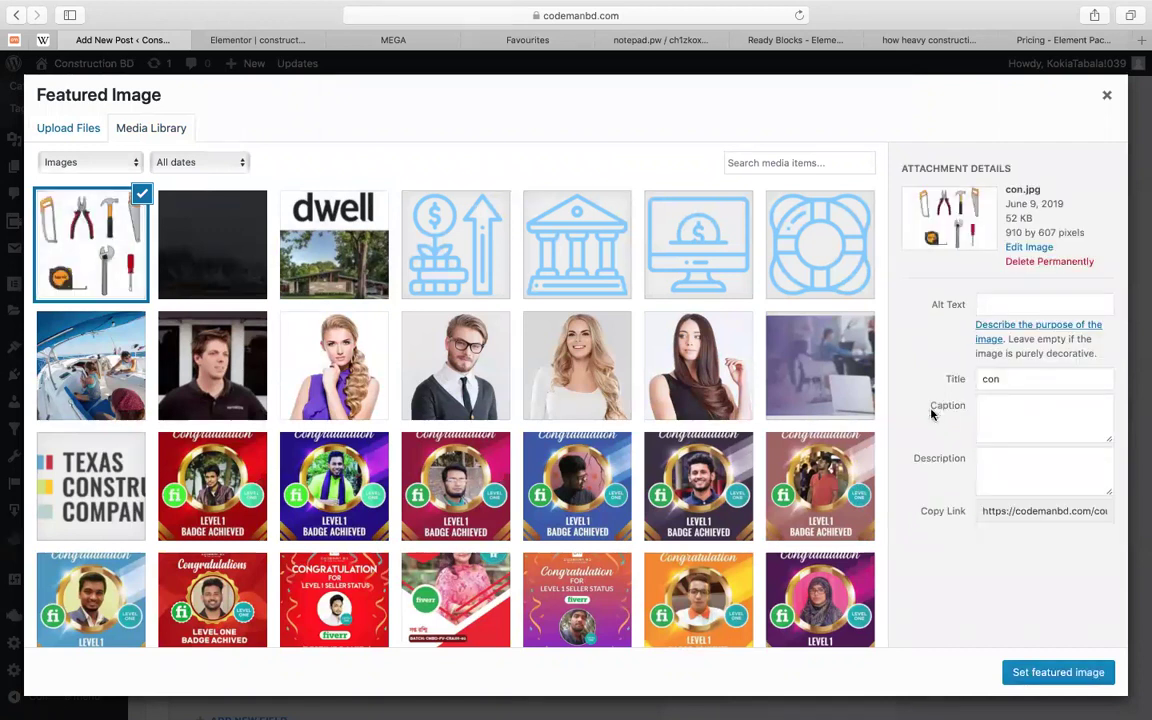
left_click(1023, 673)
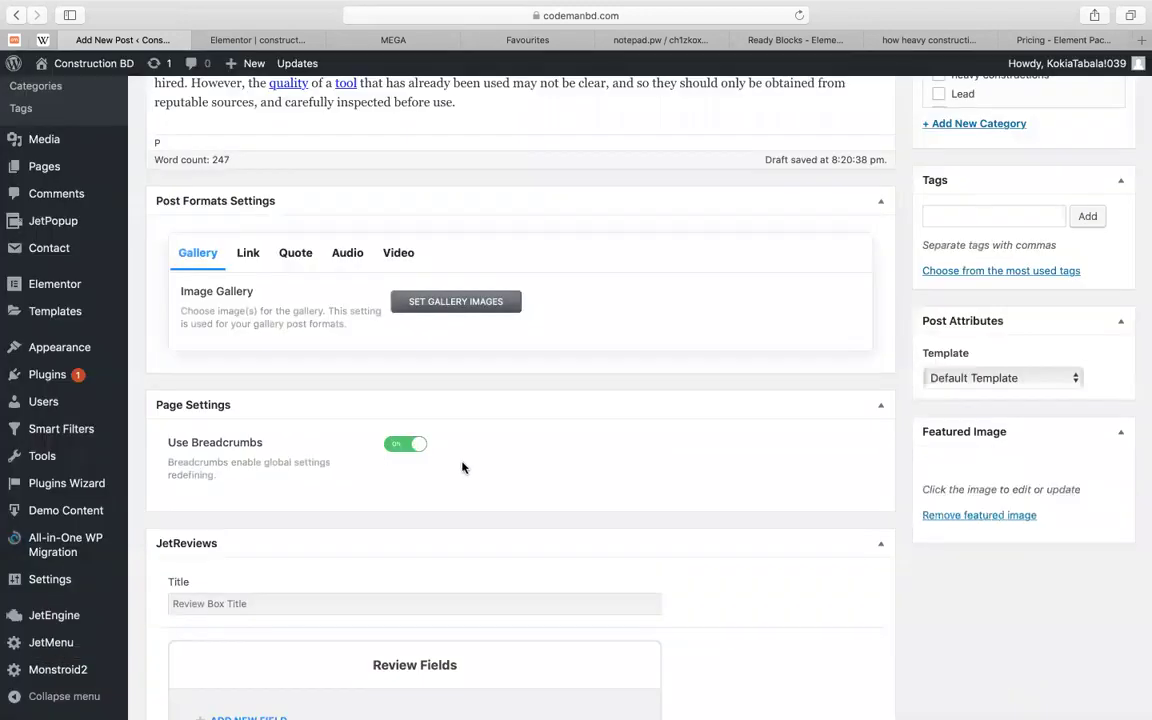
Publish the "Construction tools" post and look over the published entry
scroll(822, 257, "up", 3)
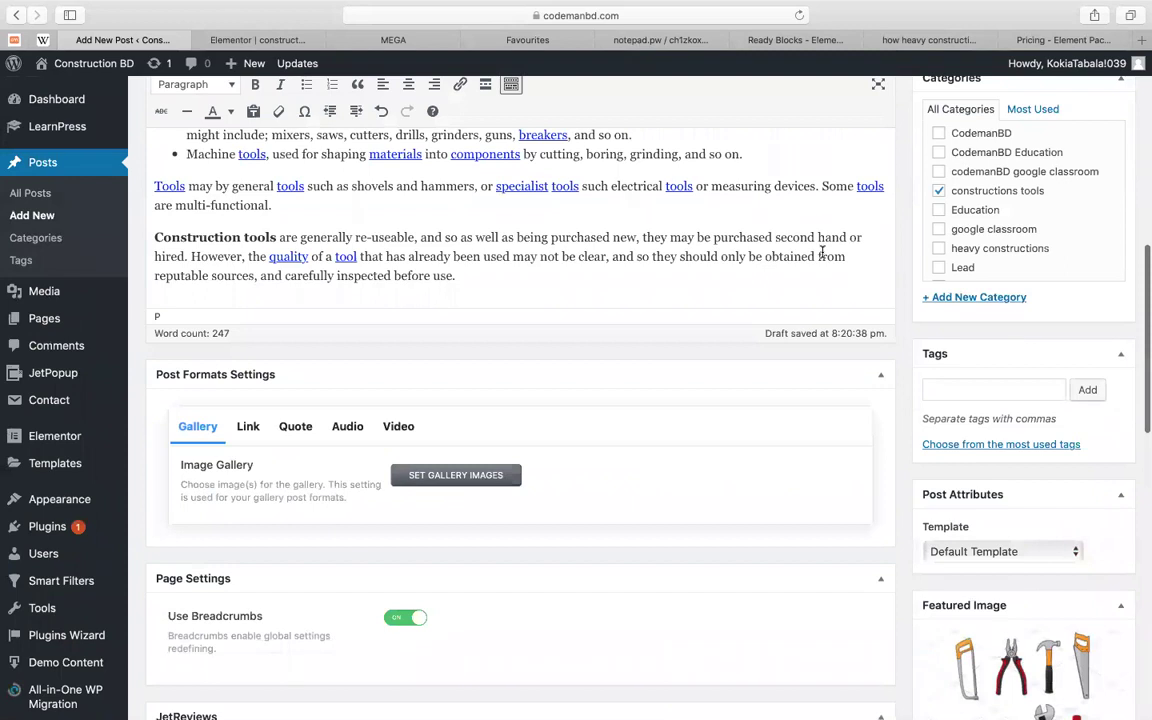
scroll(822, 252, "up", 6)
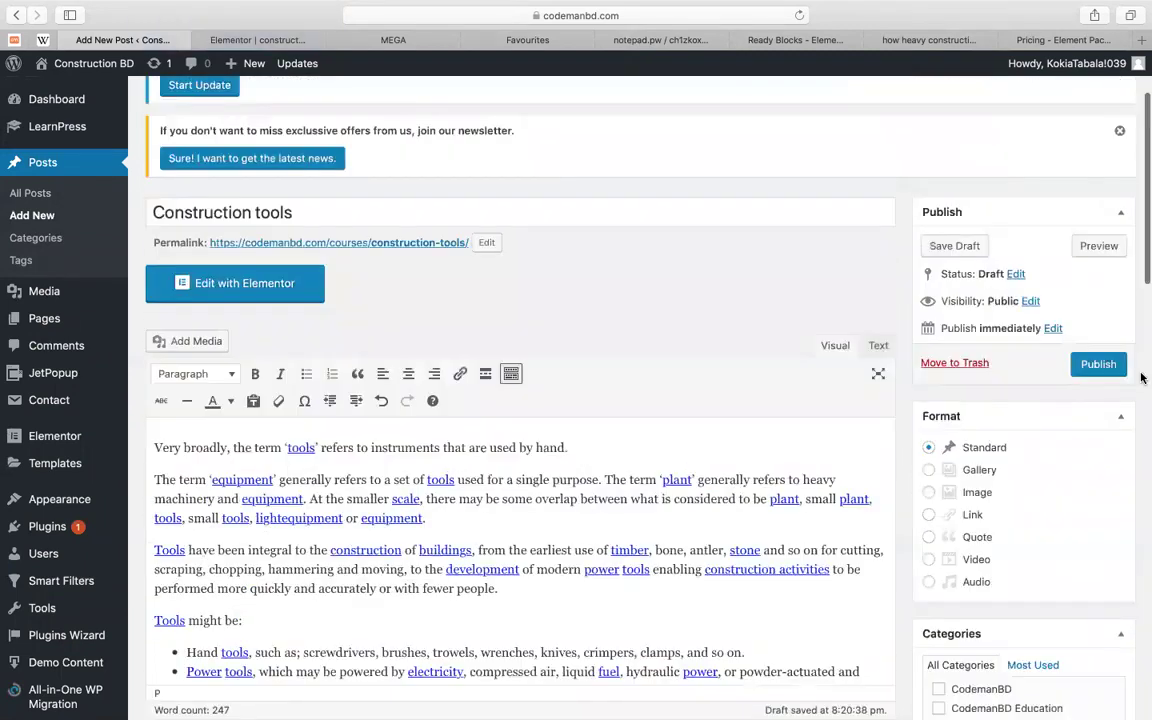
left_click(1098, 364)
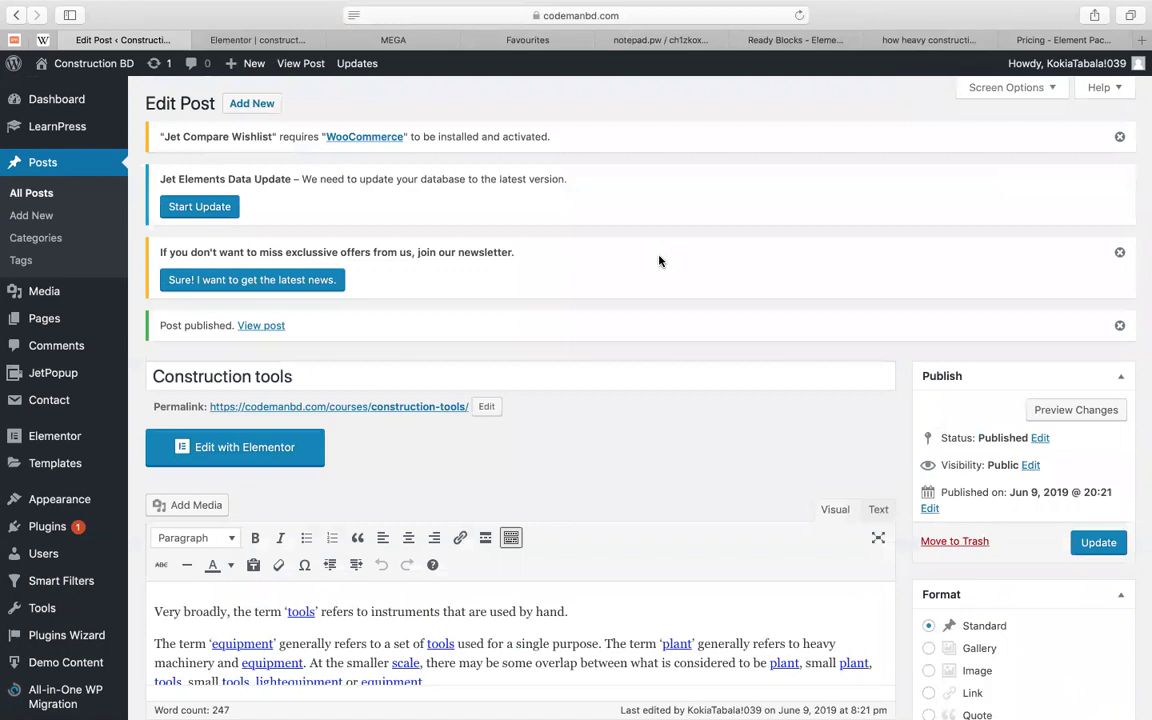
scroll(660, 260, "down", 5)
scroll(562, 186, "up", 4)
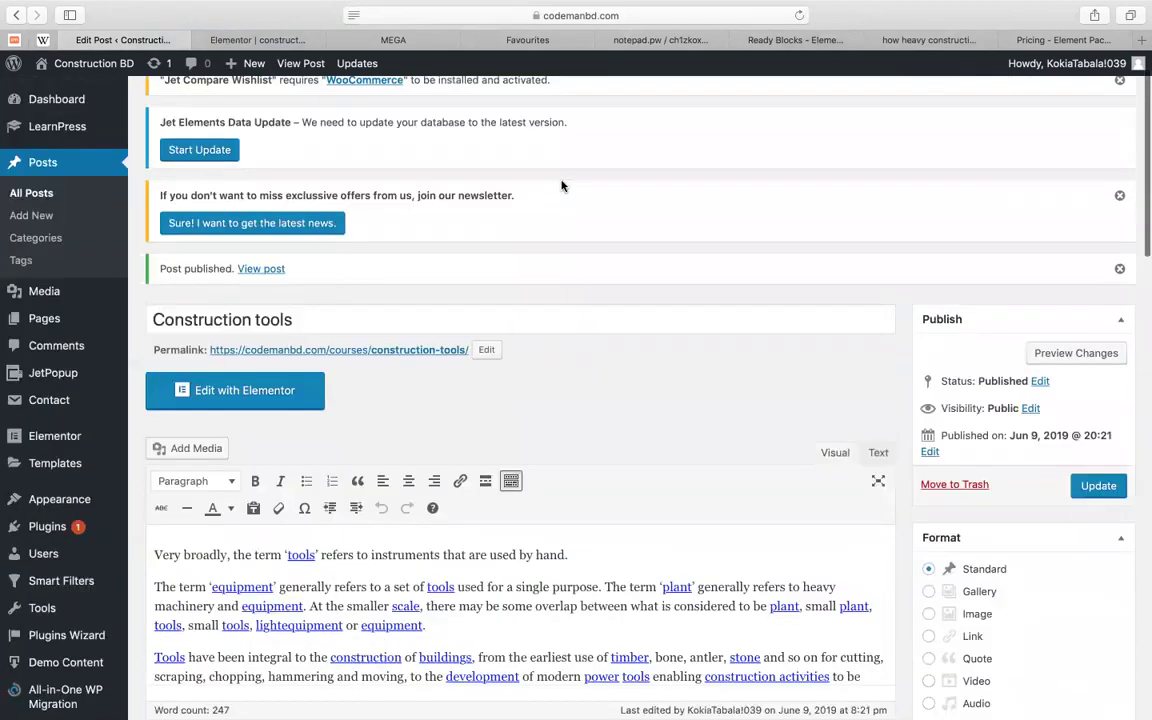
Go back to the image results of the heavy construction tools search
mouse_move(262, 60)
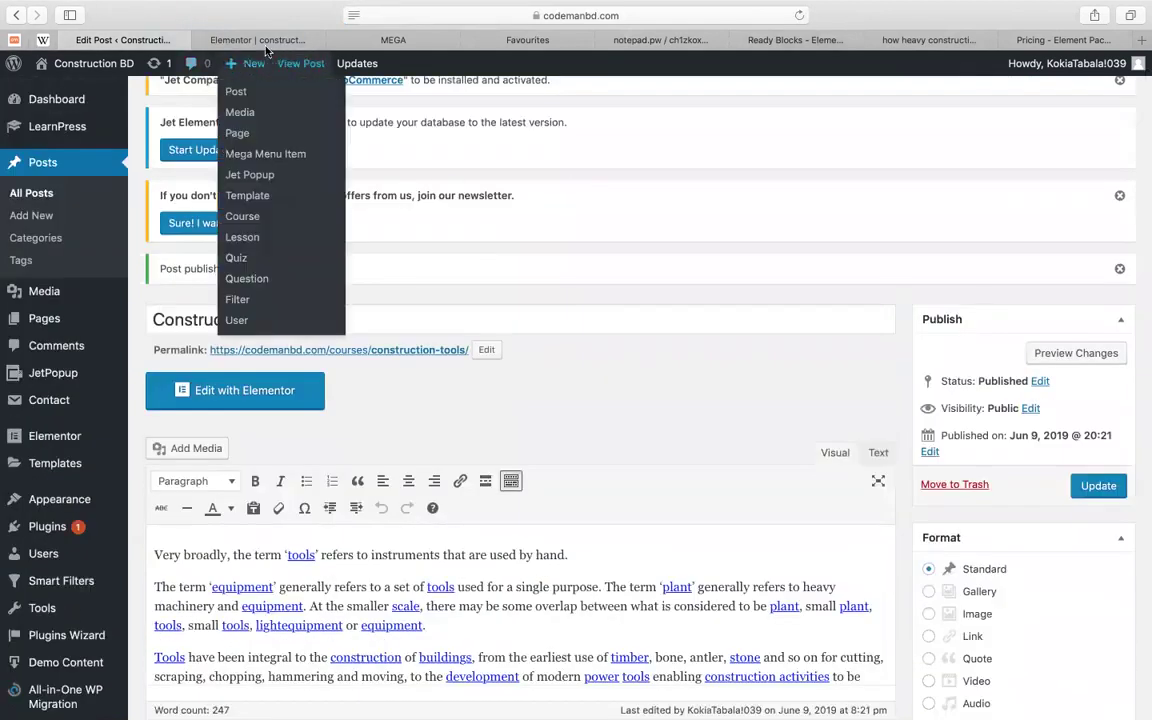
left_click(238, 40)
left_click(410, 42)
left_click(656, 41)
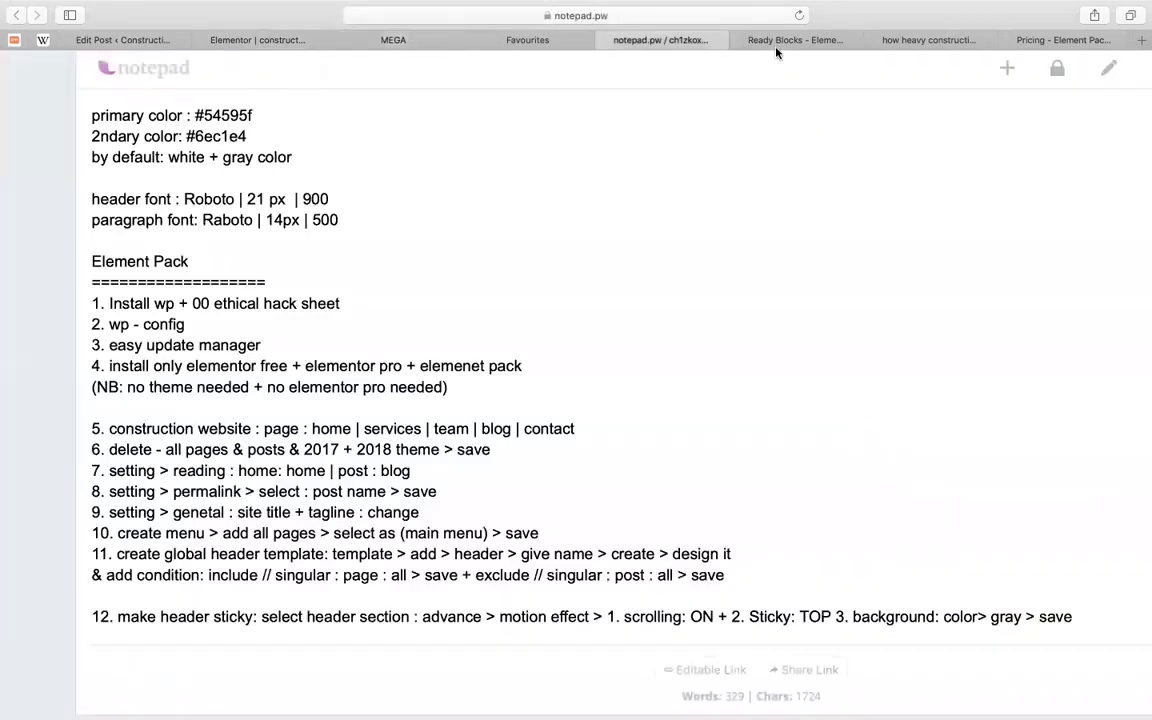
key("ctrl+Tab")
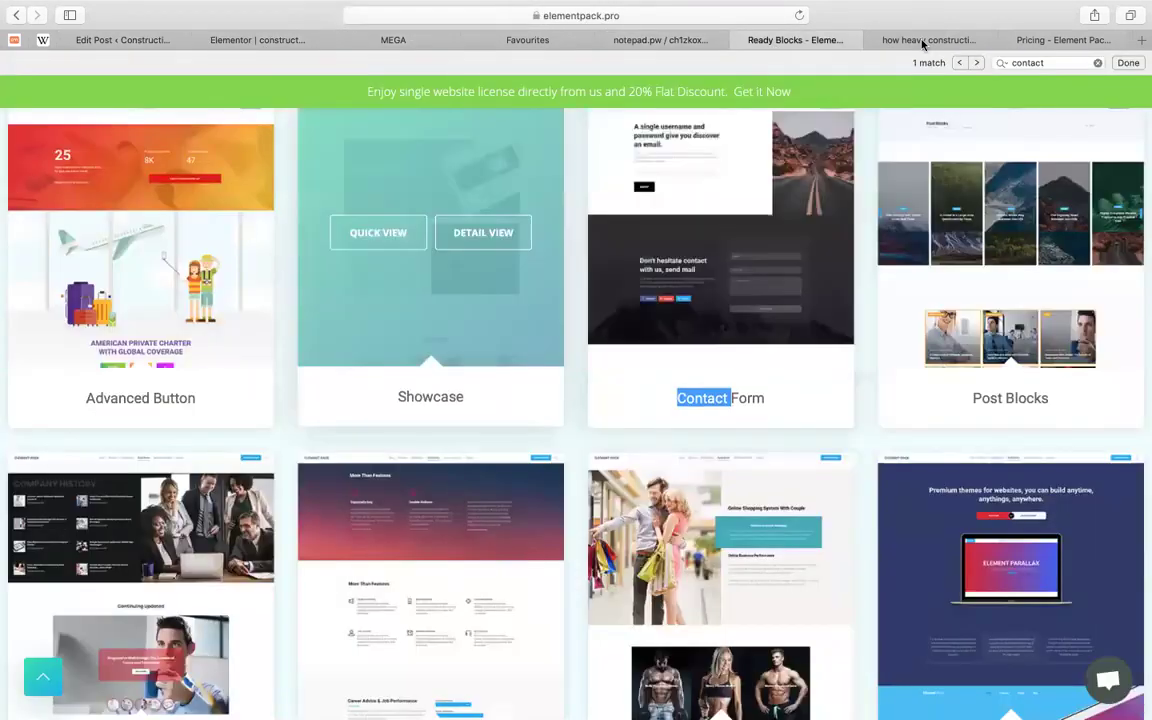
key("ctrl+Tab")
scroll(505, 304, "up", 15)
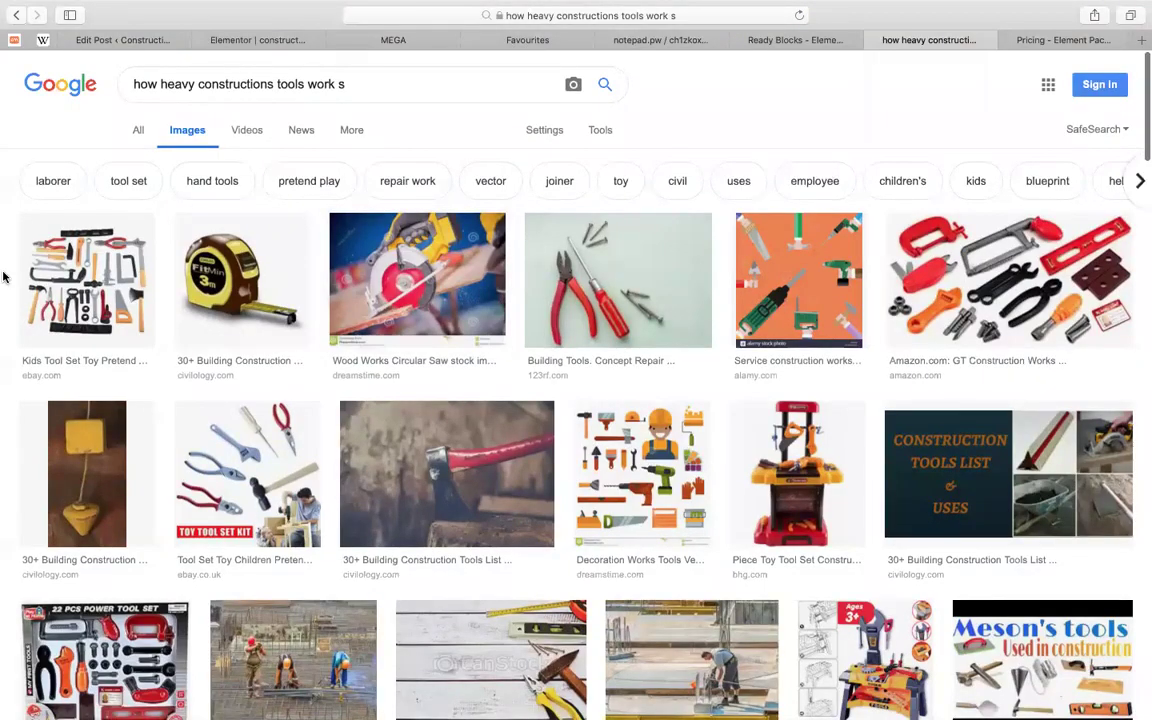
Switch the search from images to all results and open the "Tools, Equipment and Materials" article
left_click(138, 130)
scroll(815, 125, "down", 3)
scroll(815, 126, "down", 5)
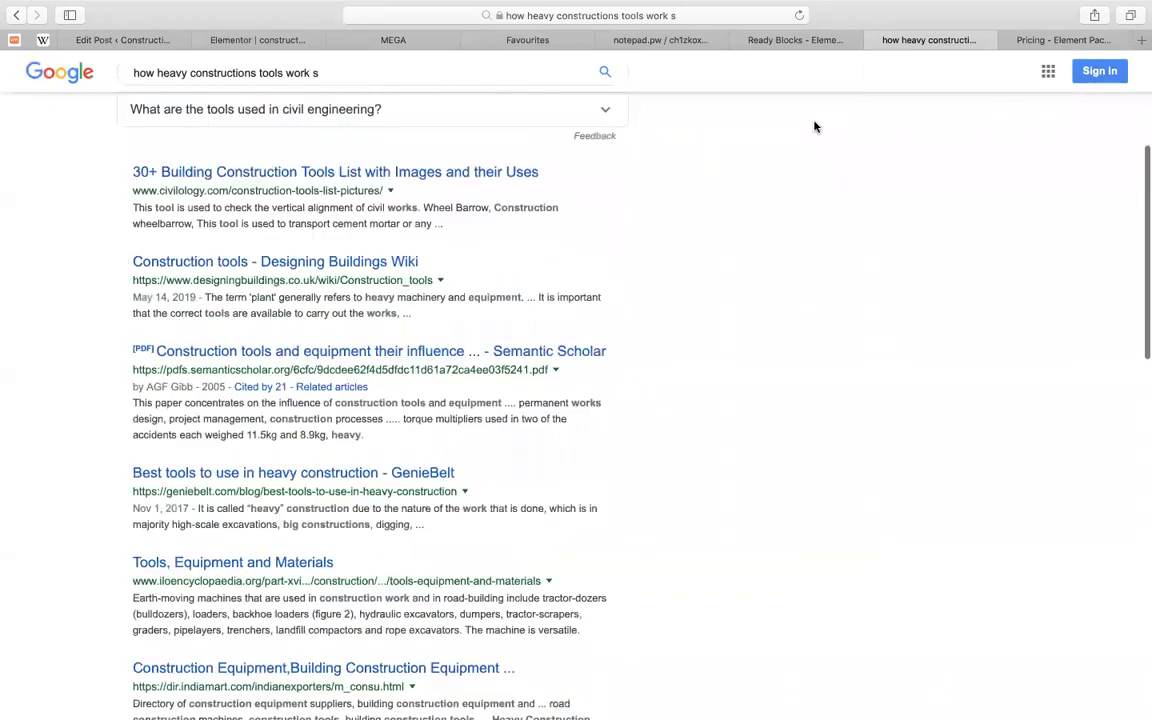
scroll(913, 261, "down", 4)
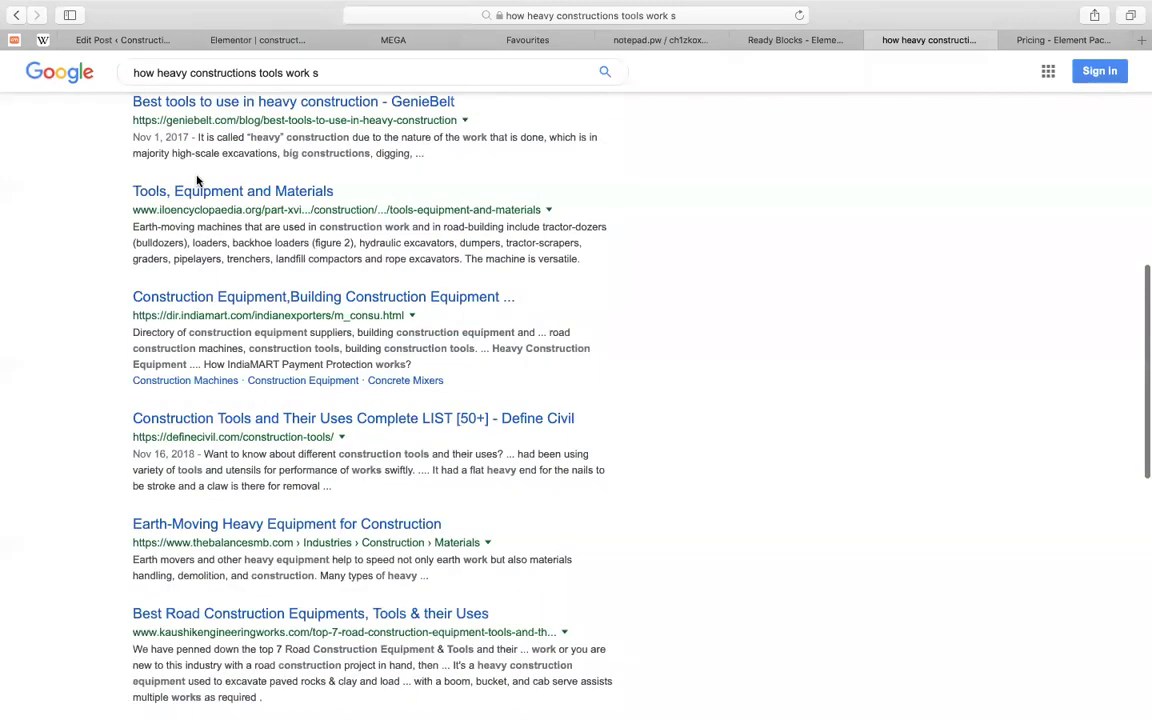
left_click(182, 189)
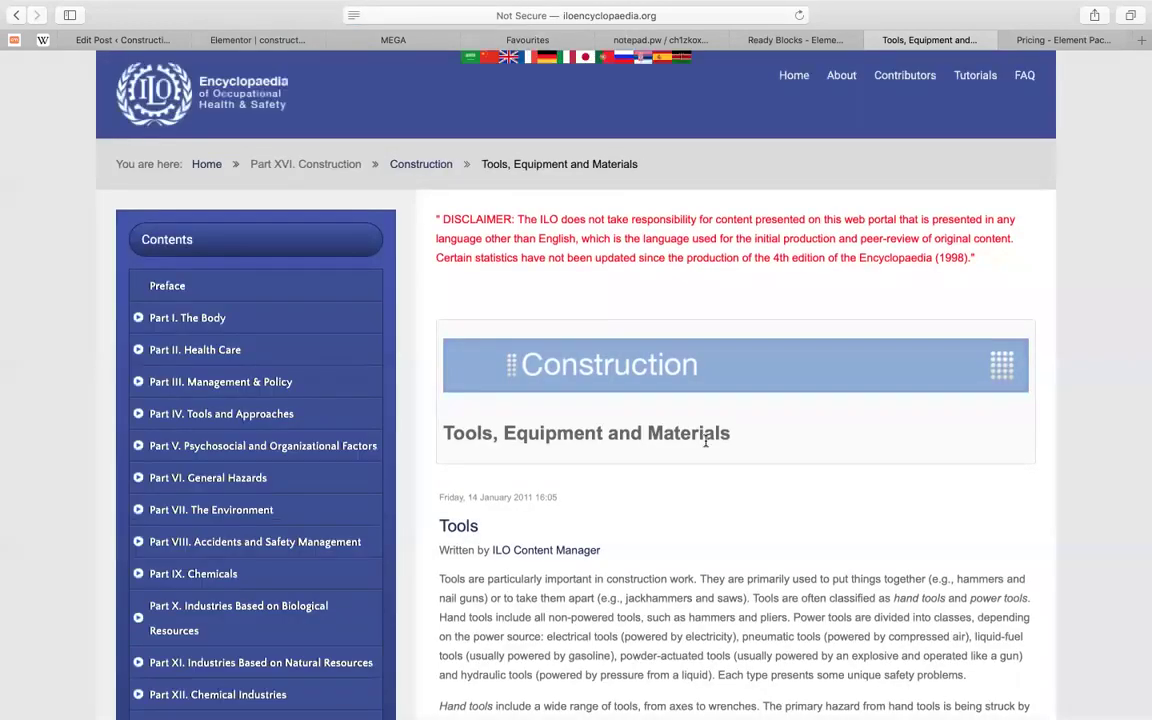
Copy the article heading "Tools, Equipment and Materials" into the title of a new WordPress post
left_click_drag(731, 433, 436, 429)
key("super+c")
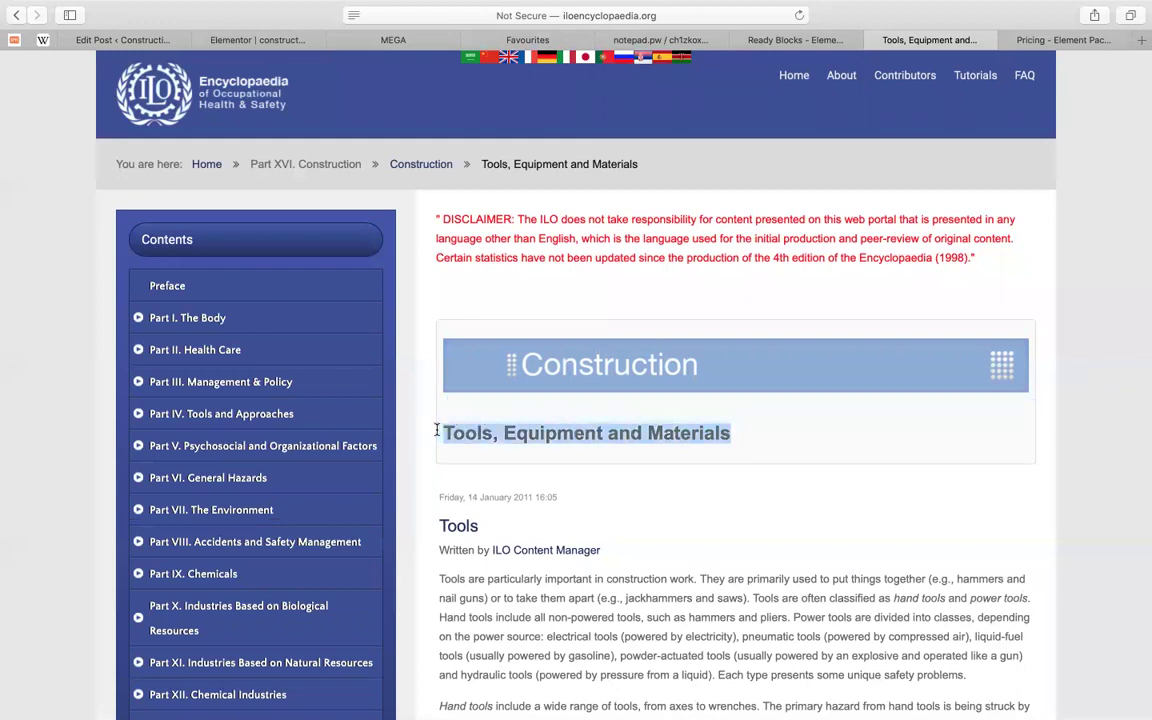
left_click(130, 40)
scroll(432, 181, "up", 2)
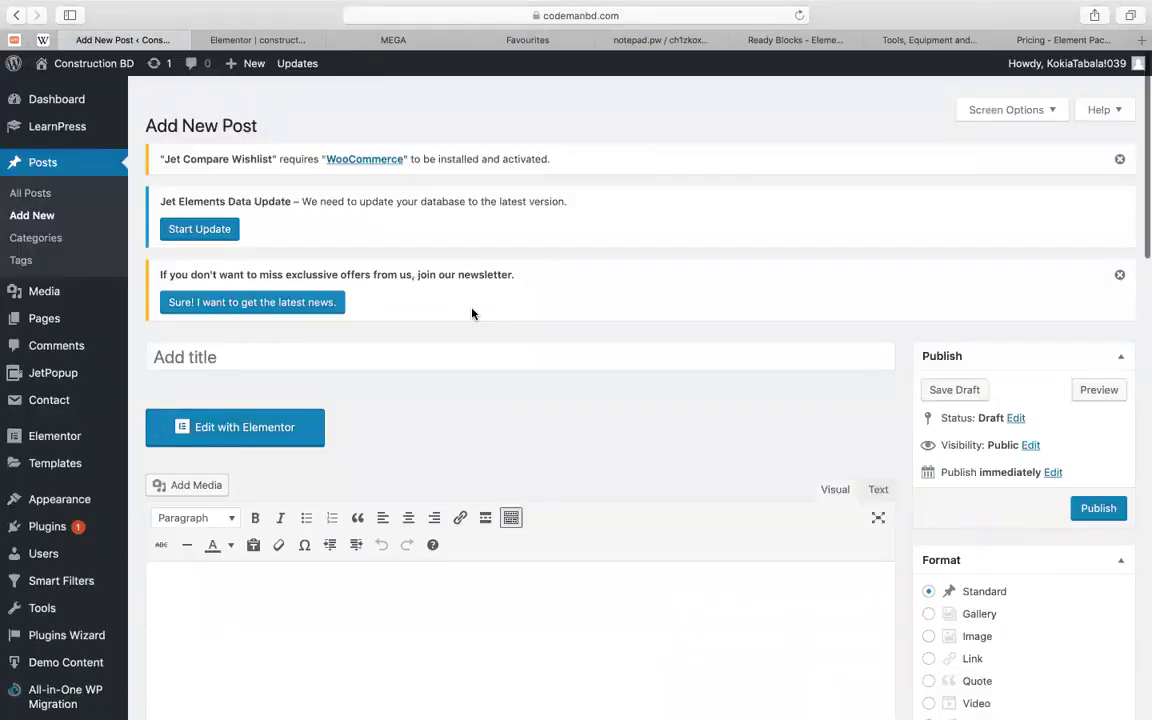
left_click(337, 337)
key("super+v")
key("Tab")
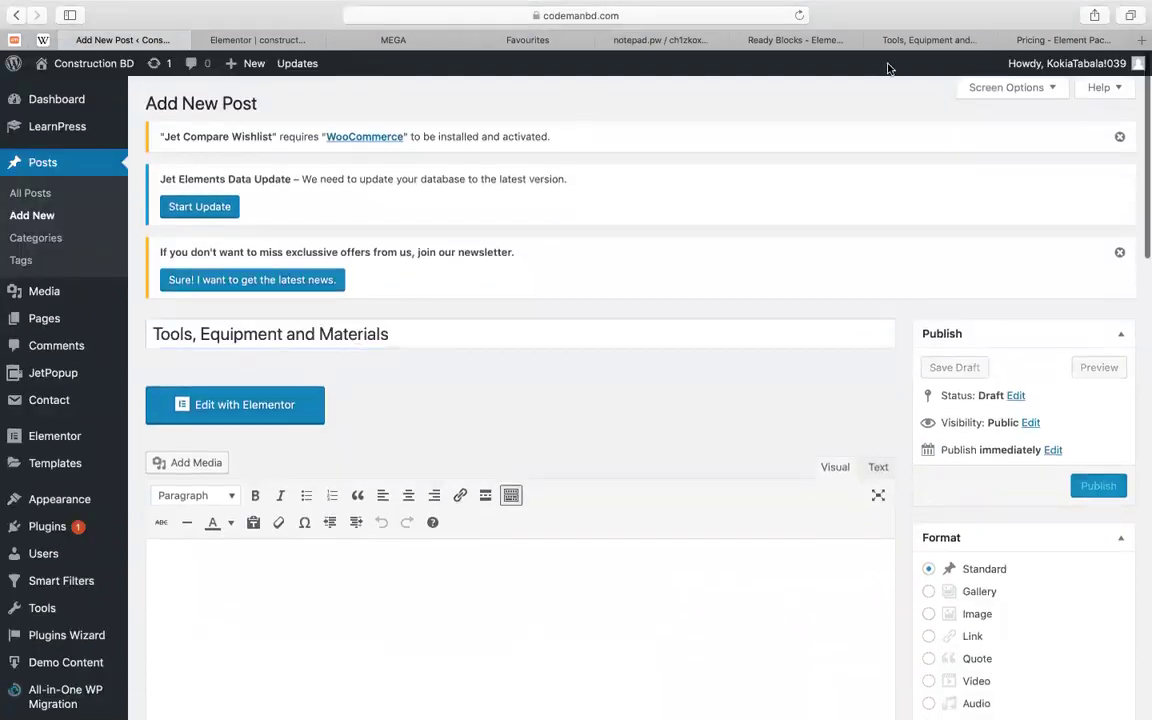
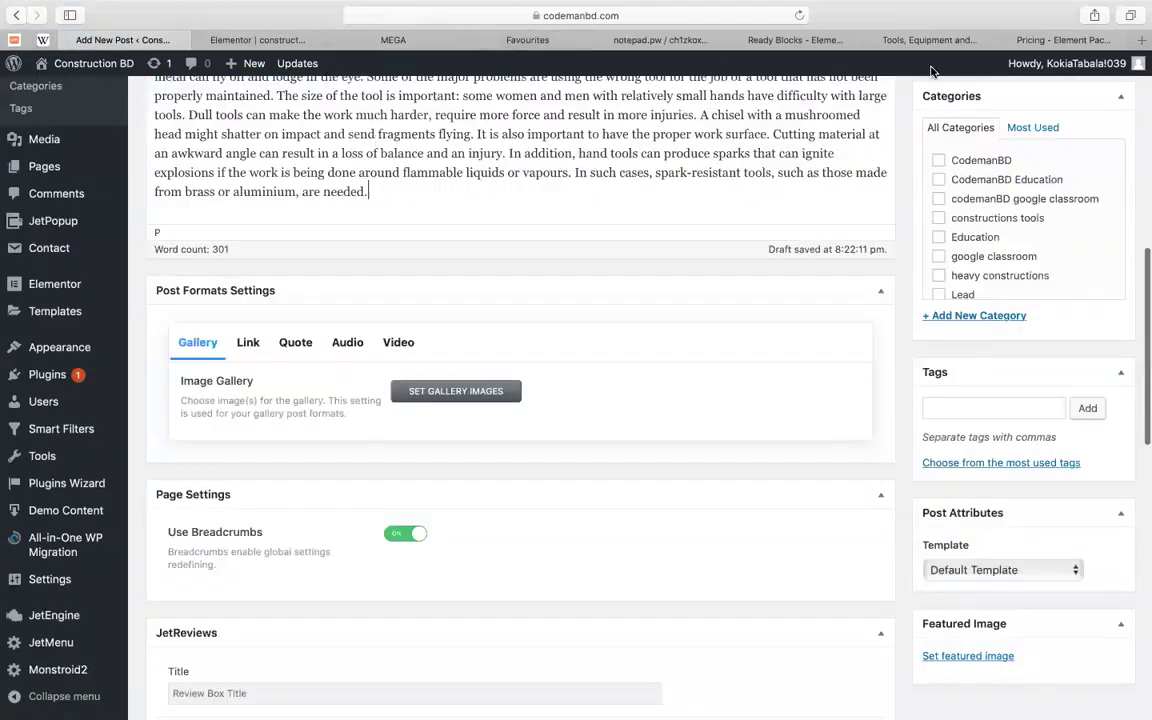
Return from the article to the heavy construction tools search, show its image results and open the 123RF "Building Tools" picture
left_click(926, 40)
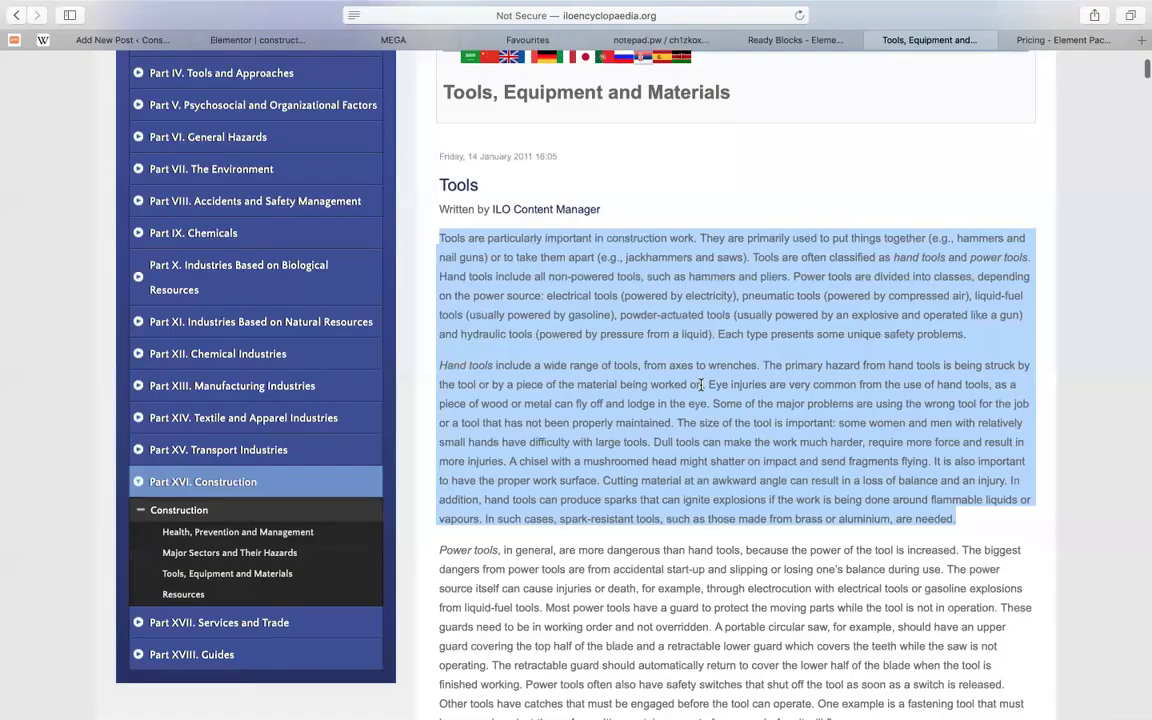
scroll(701, 385, "up", 2)
scroll(701, 389, "down", 6)
scroll(701, 389, "up", 8)
left_click(15, 18)
scroll(226, 218, "up", 10)
left_click(193, 136)
left_click(688, 296)
Save the pliers and screwdriver image to the Downloads folder as con2
right_click(410, 327)
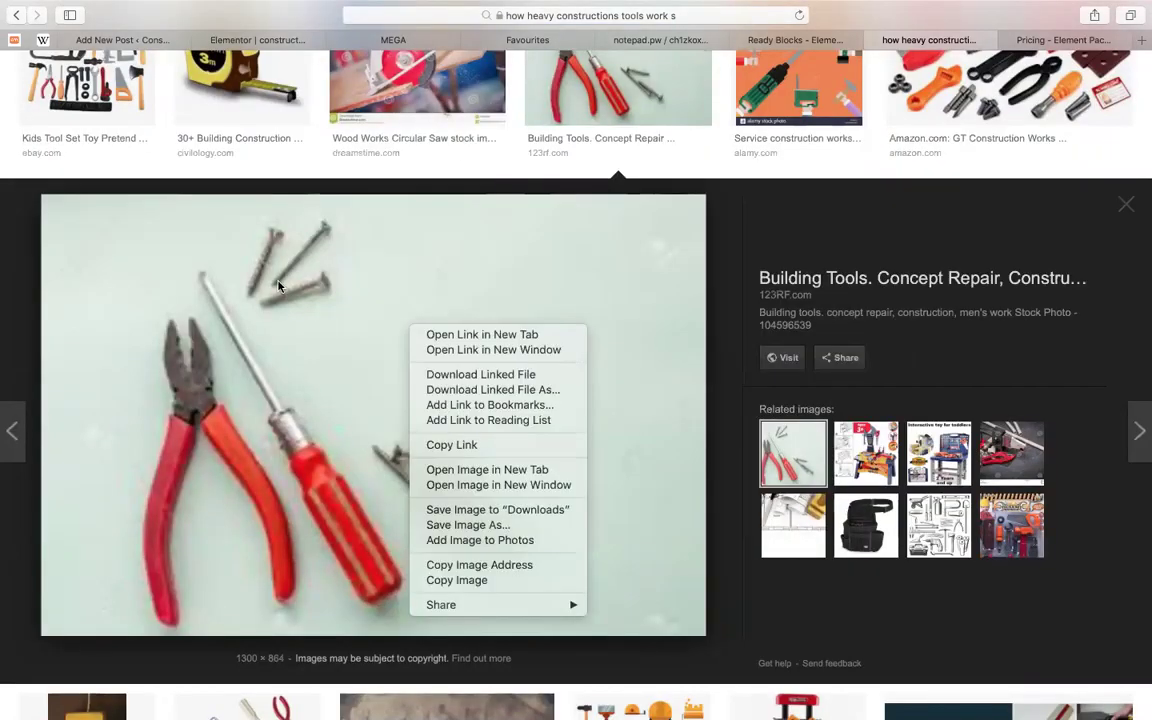
right_click(280, 284)
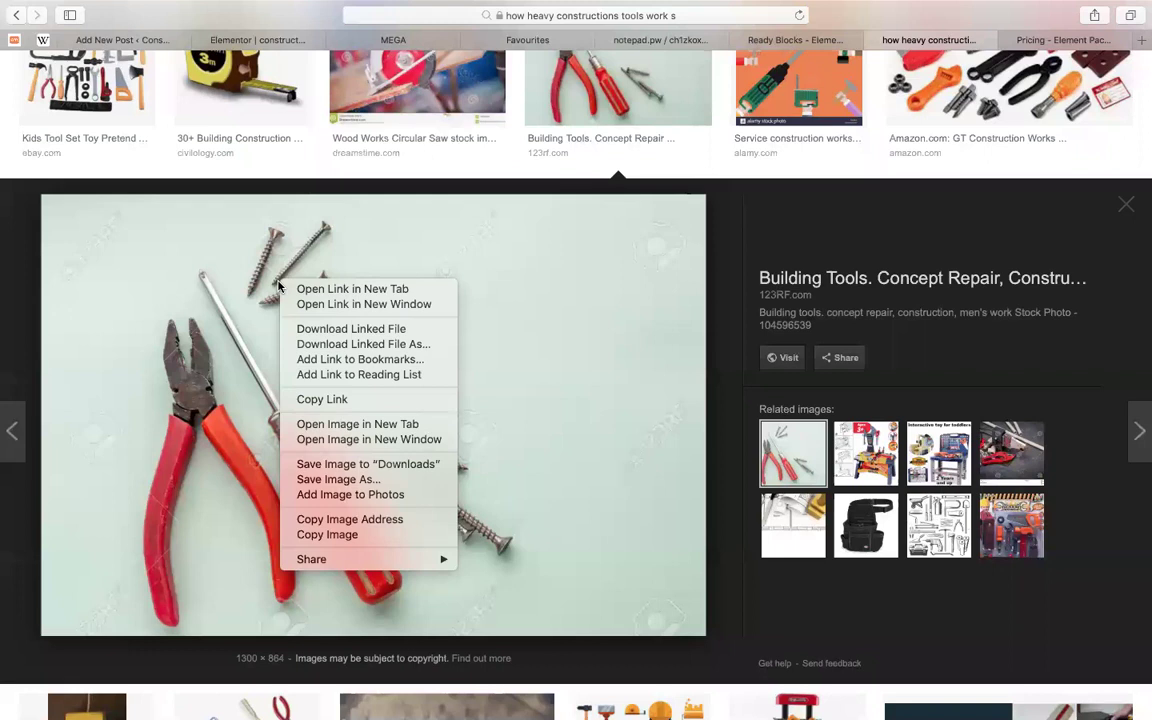
left_click(347, 480)
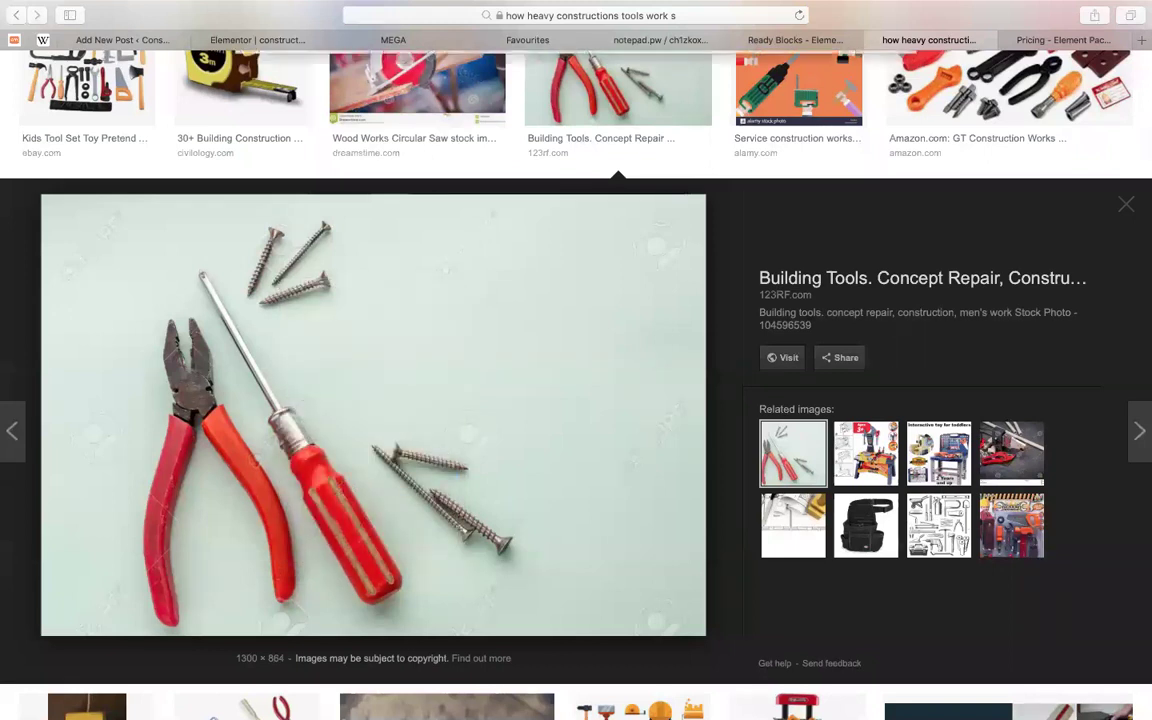
type("con")
key("Return")
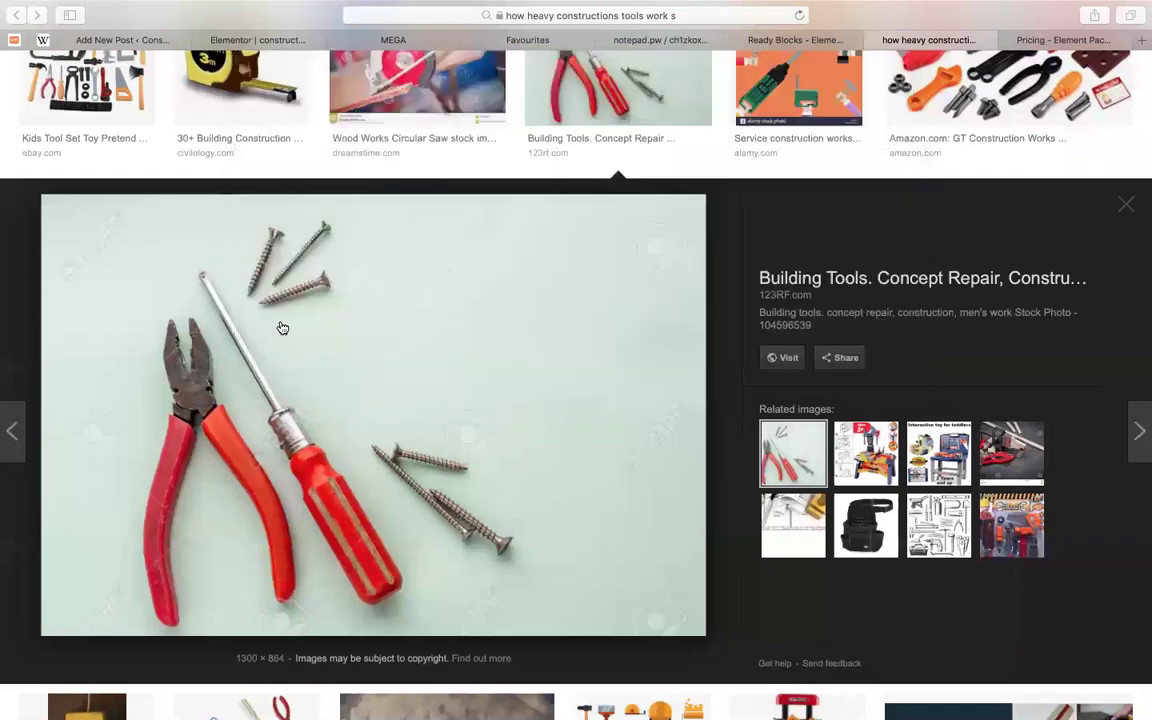
Assign the new post to the heavy constructions category and upload con2 as its featured image
left_click(143, 40)
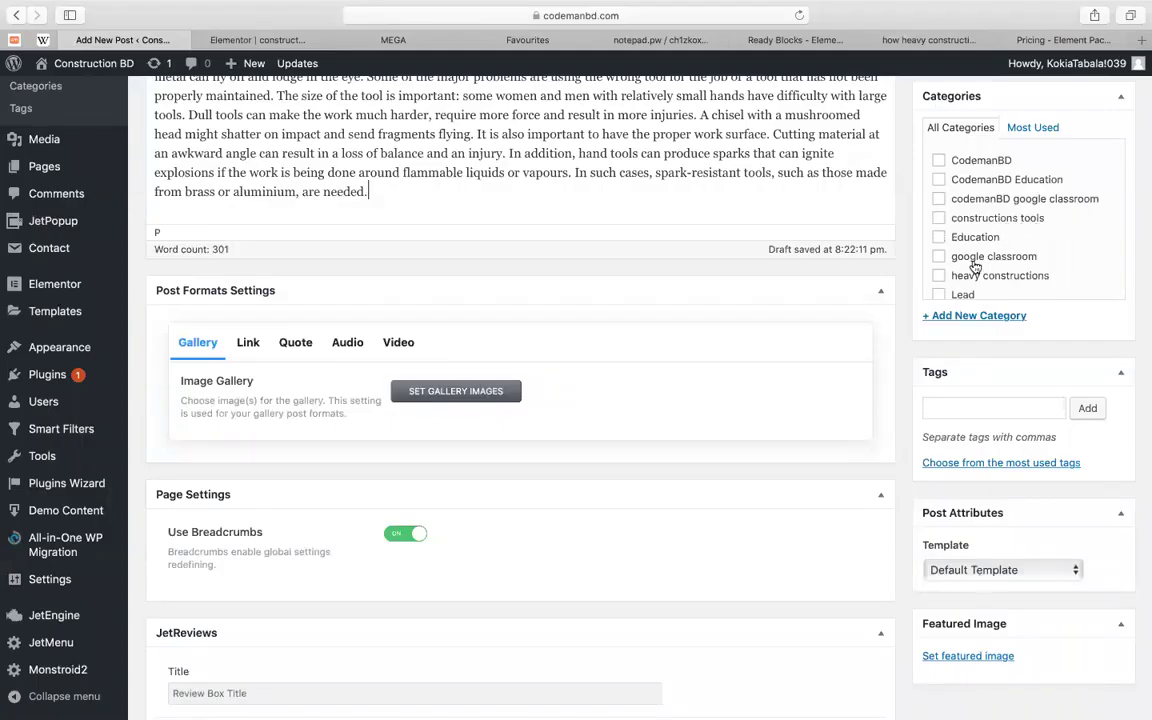
left_click(938, 275)
scroll(883, 377, "down", 4)
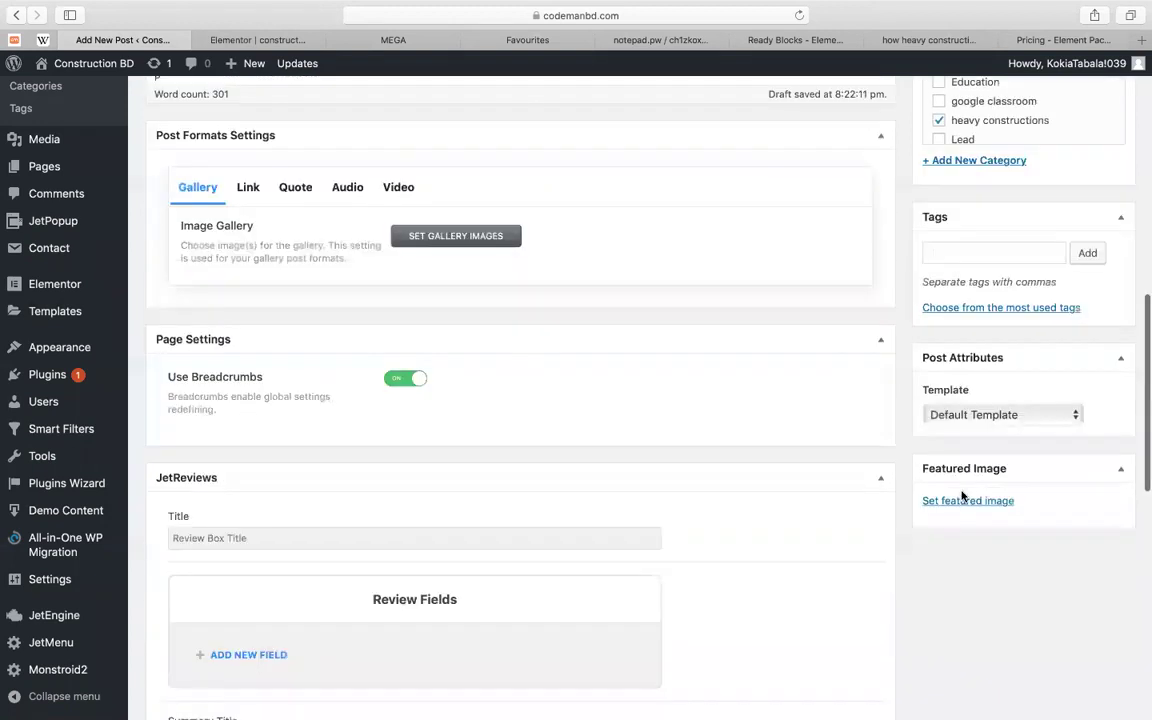
left_click(962, 499)
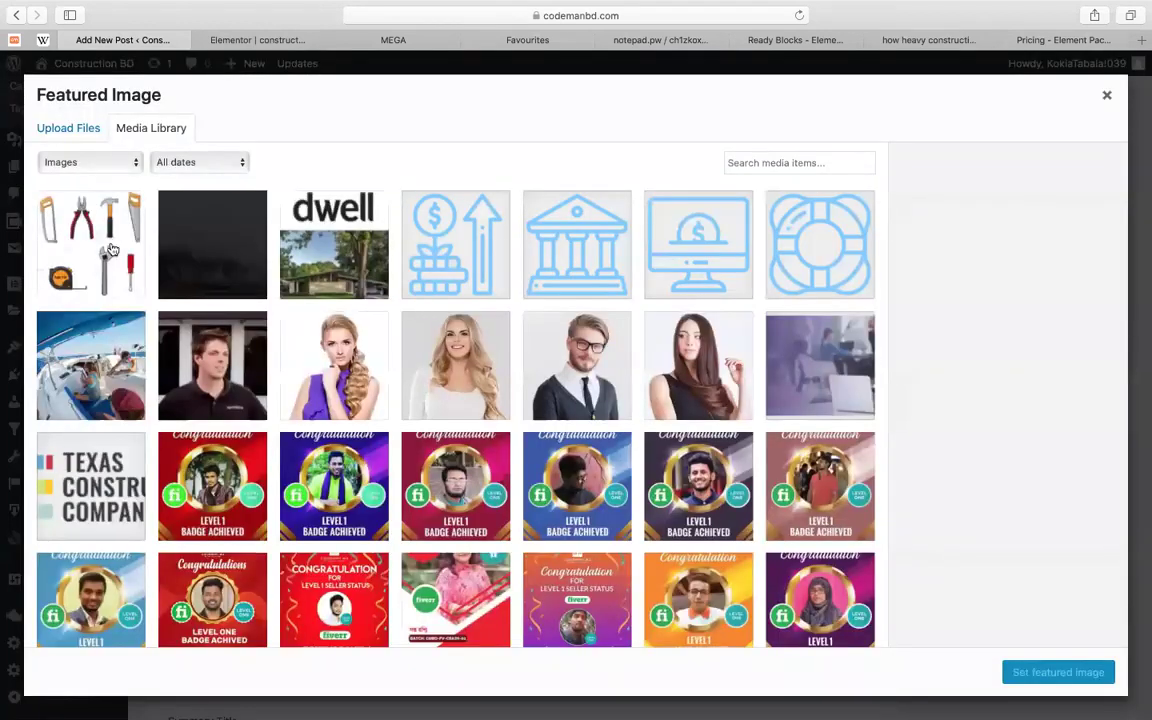
left_click(64, 133)
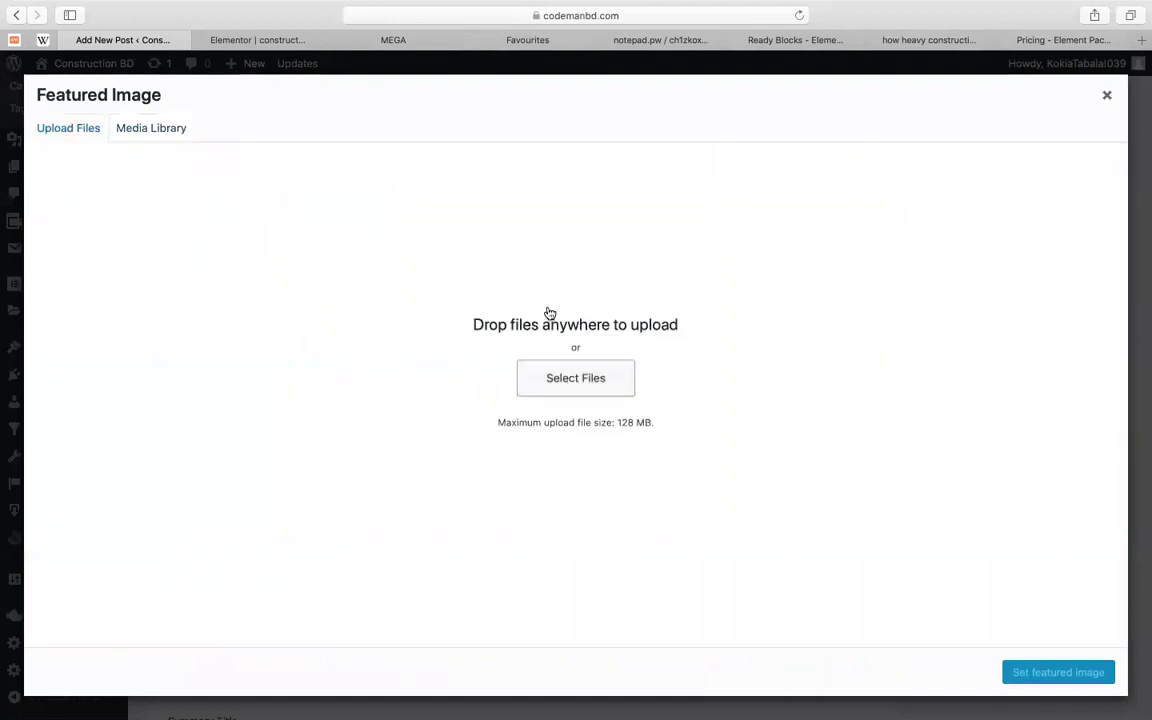
type("co")
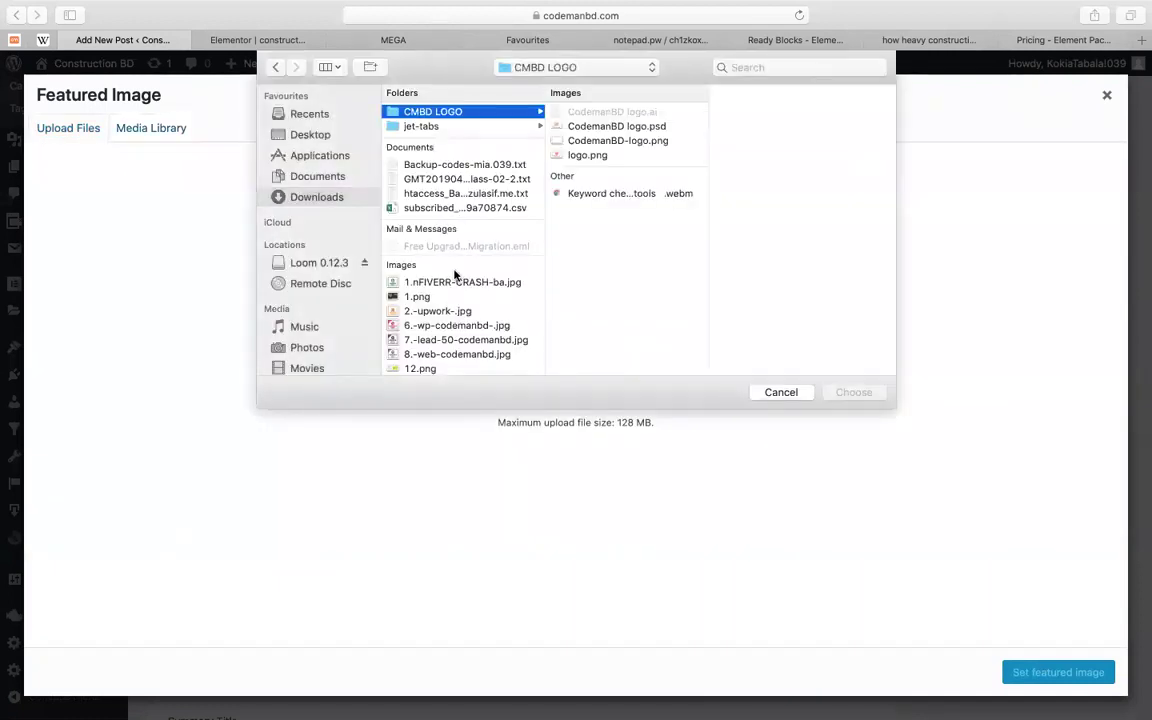
type("n")
scroll(481, 340, "up", 5)
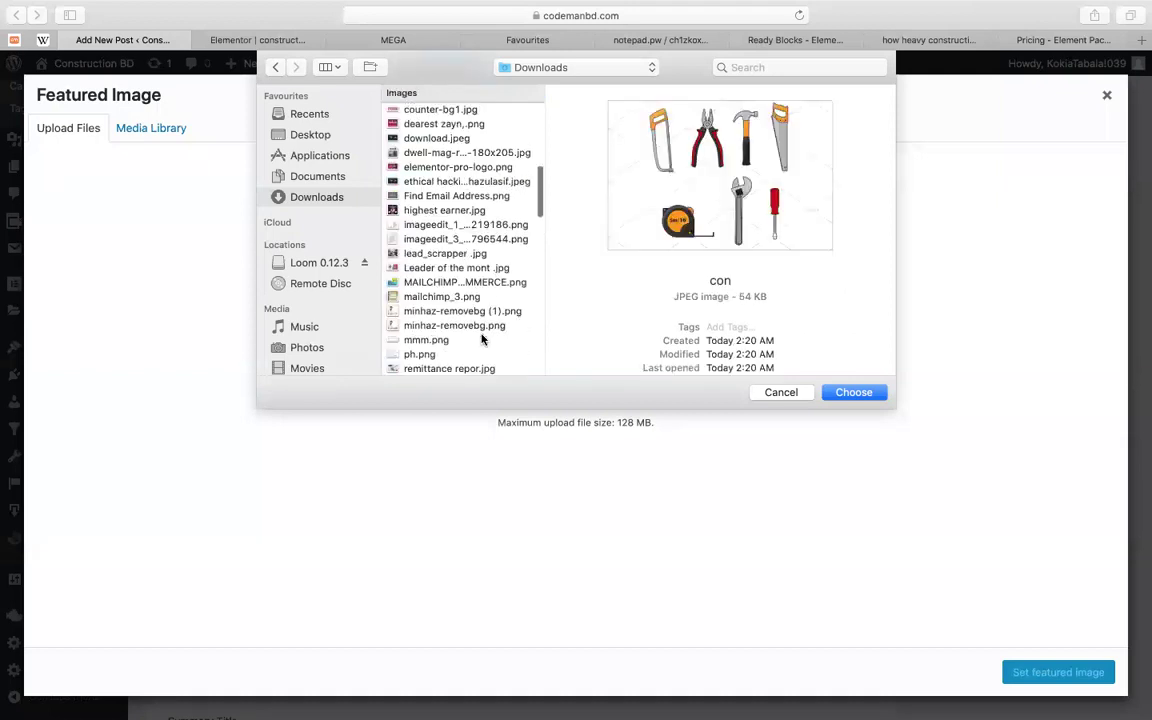
left_click(408, 302)
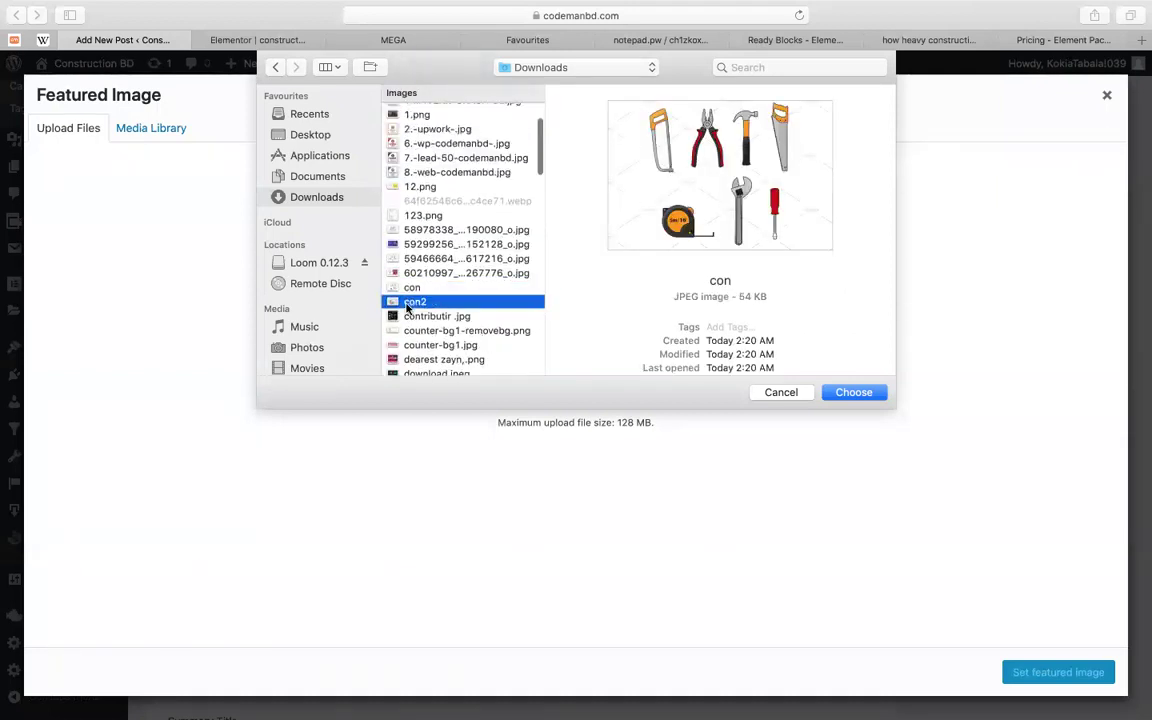
key("Return")
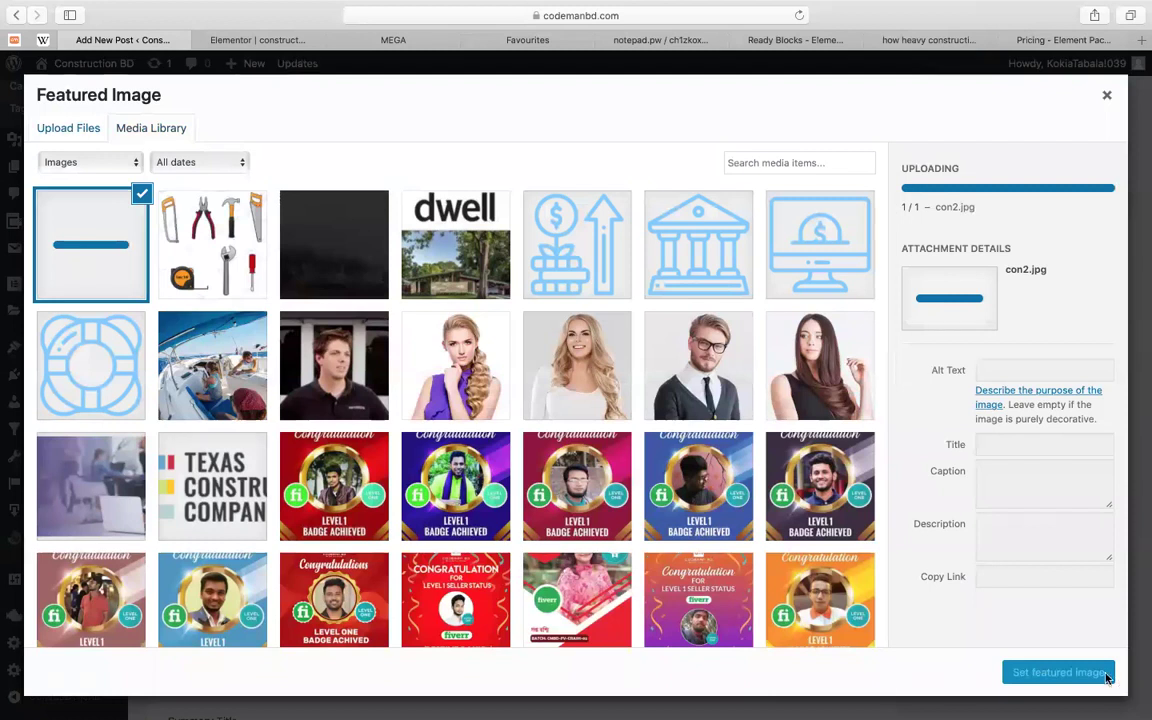
left_click(1105, 676)
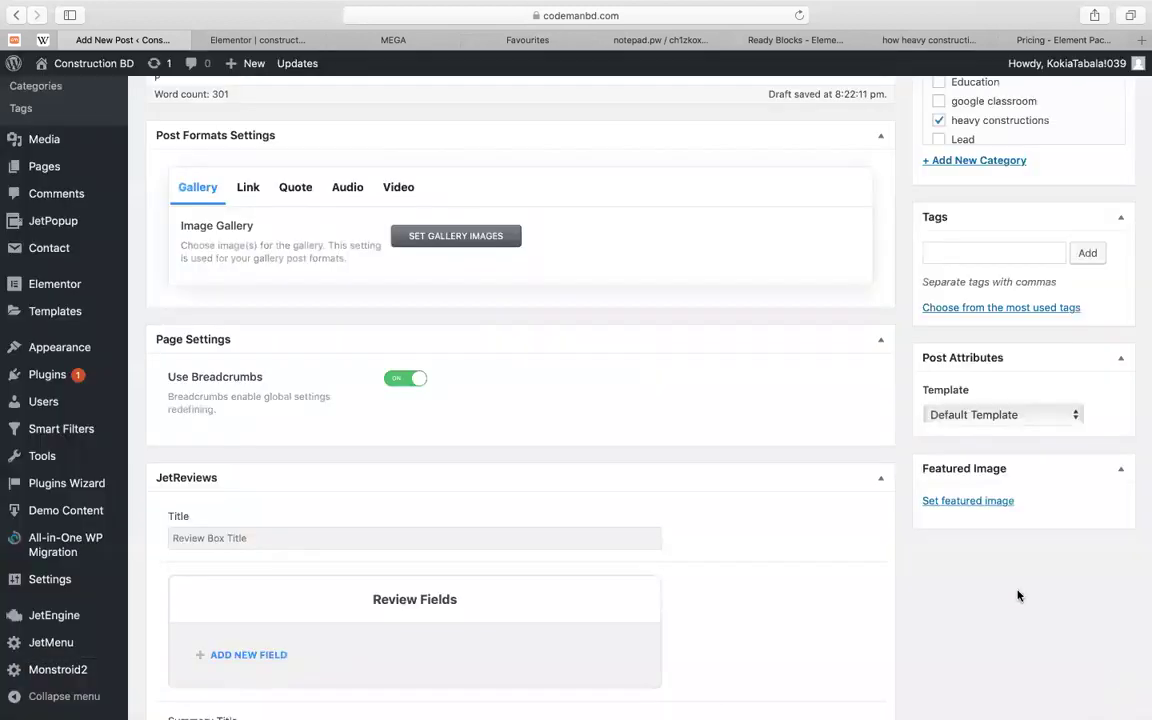
Publish the "Tools, Equipment and Materials" post
scroll(330, 260, "up", 10)
left_click(1098, 487)
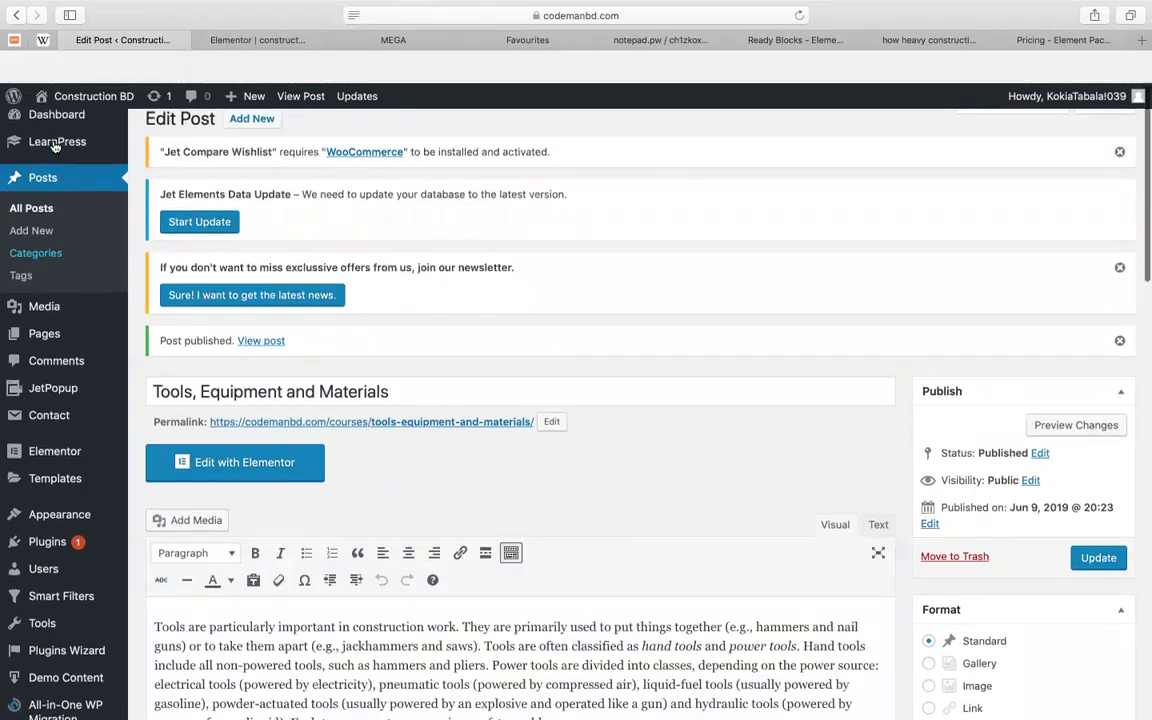
scroll(505, 300, "down", 4)
scroll(220, 497, "down", 1)
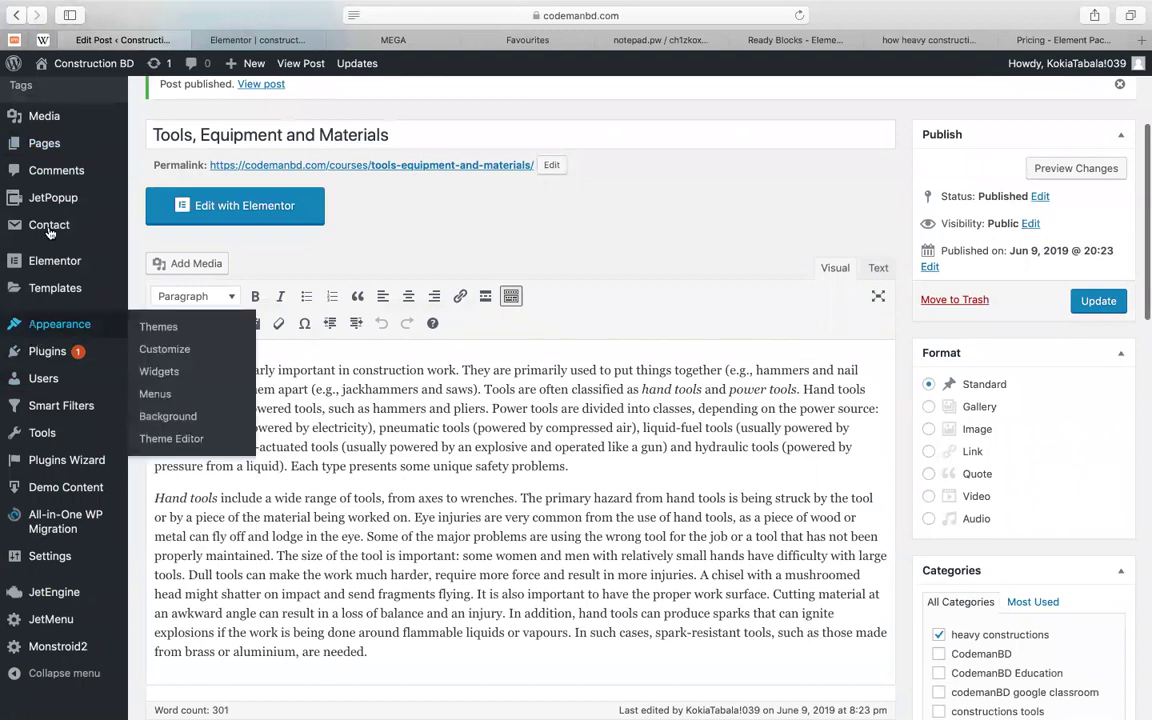
scroll(16, 99, "up", 1)
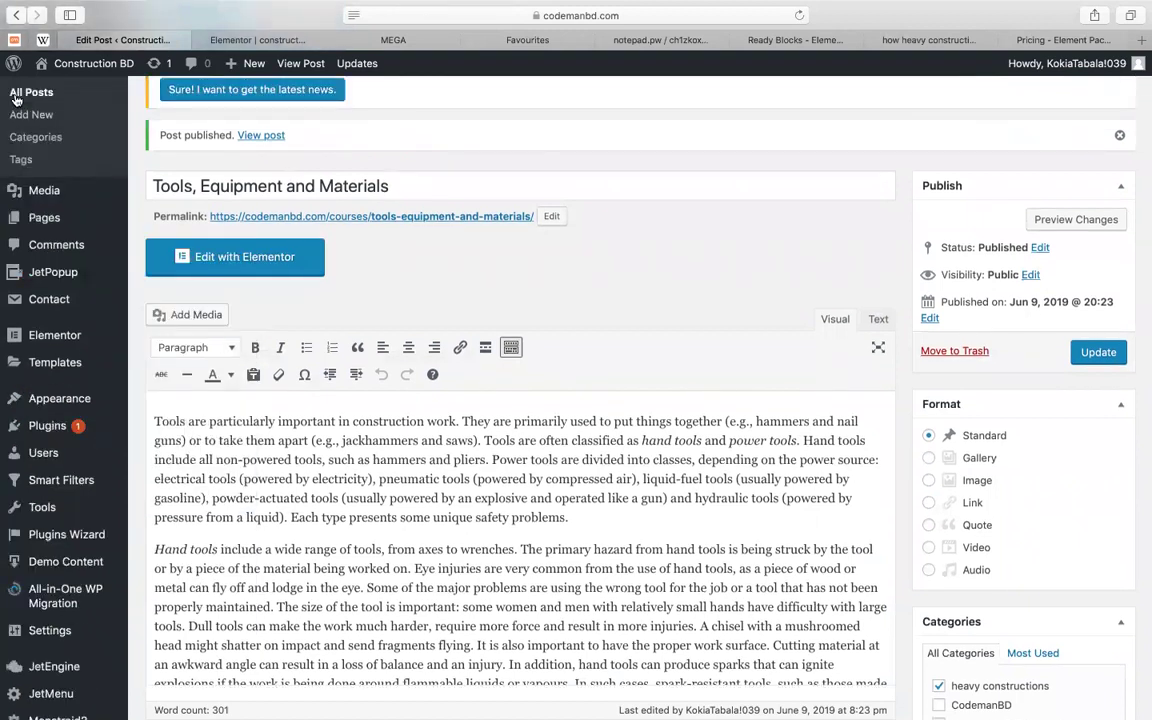
Open the "construction blog" posts page from the page list for editing
left_click(44, 217)
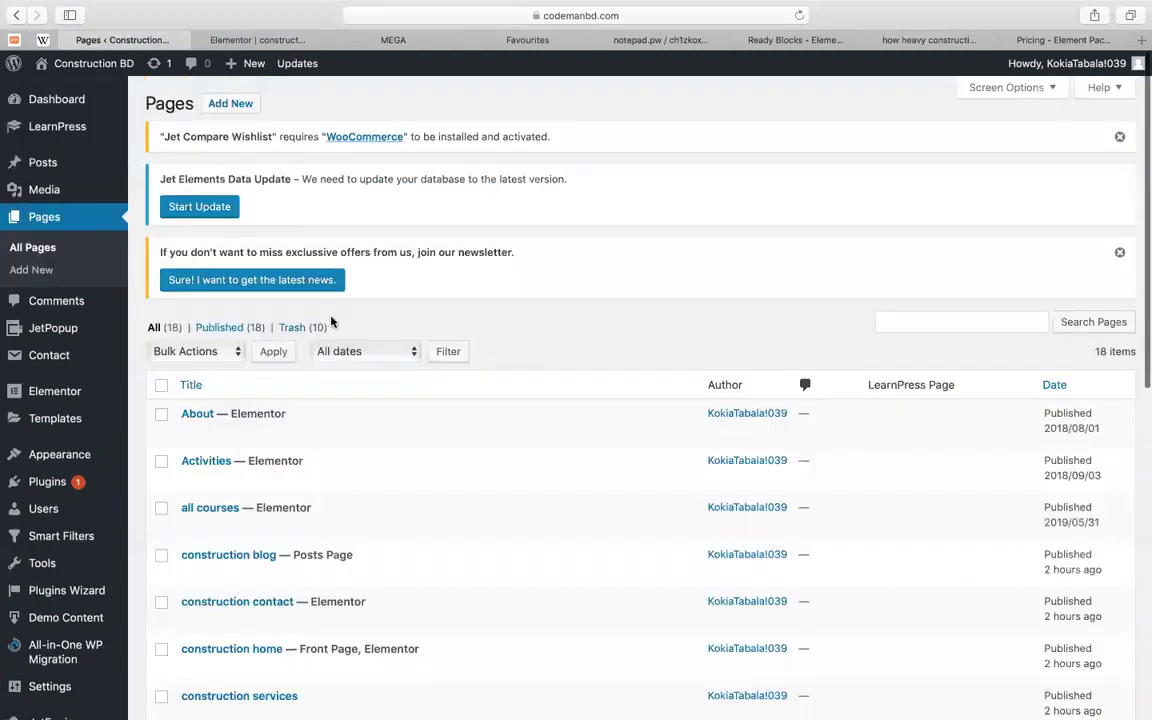
scroll(468, 368, "down", 3)
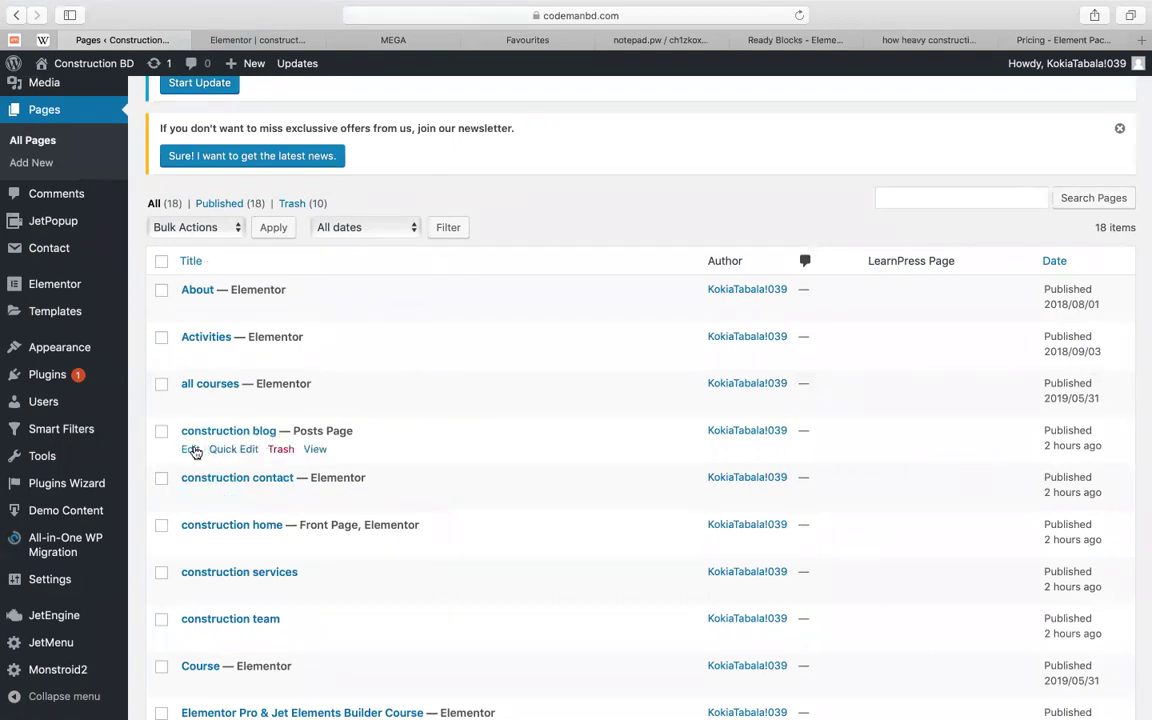
left_click(190, 450)
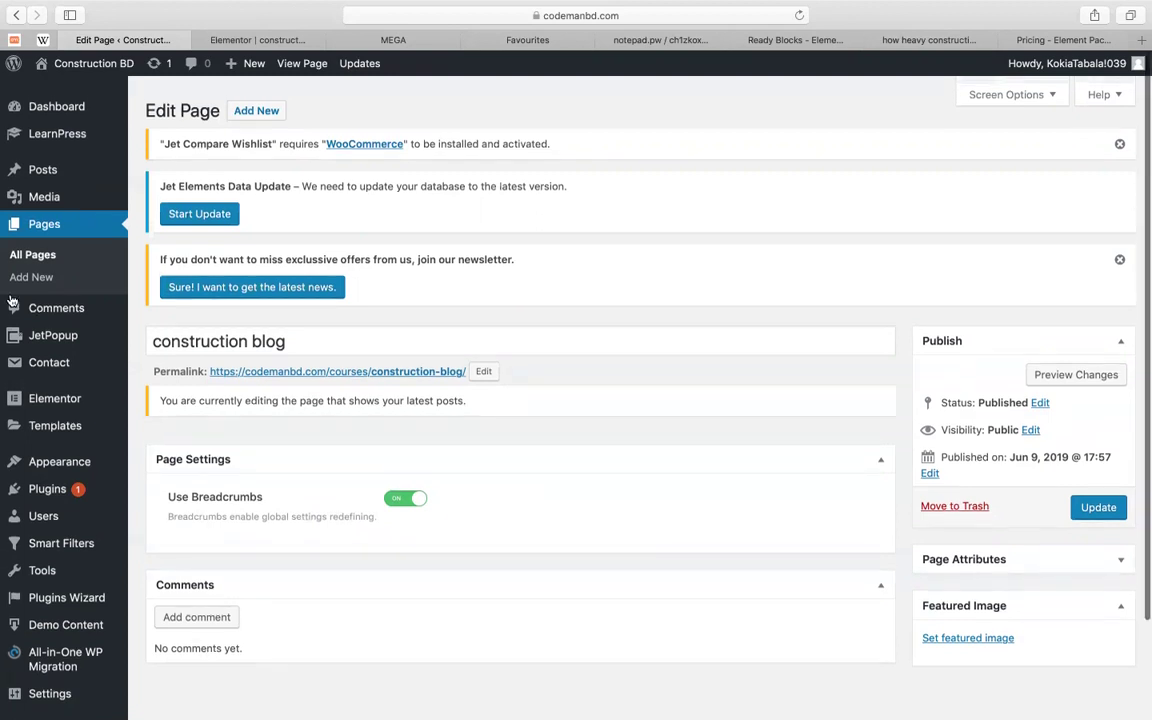
mouse_move(43, 164)
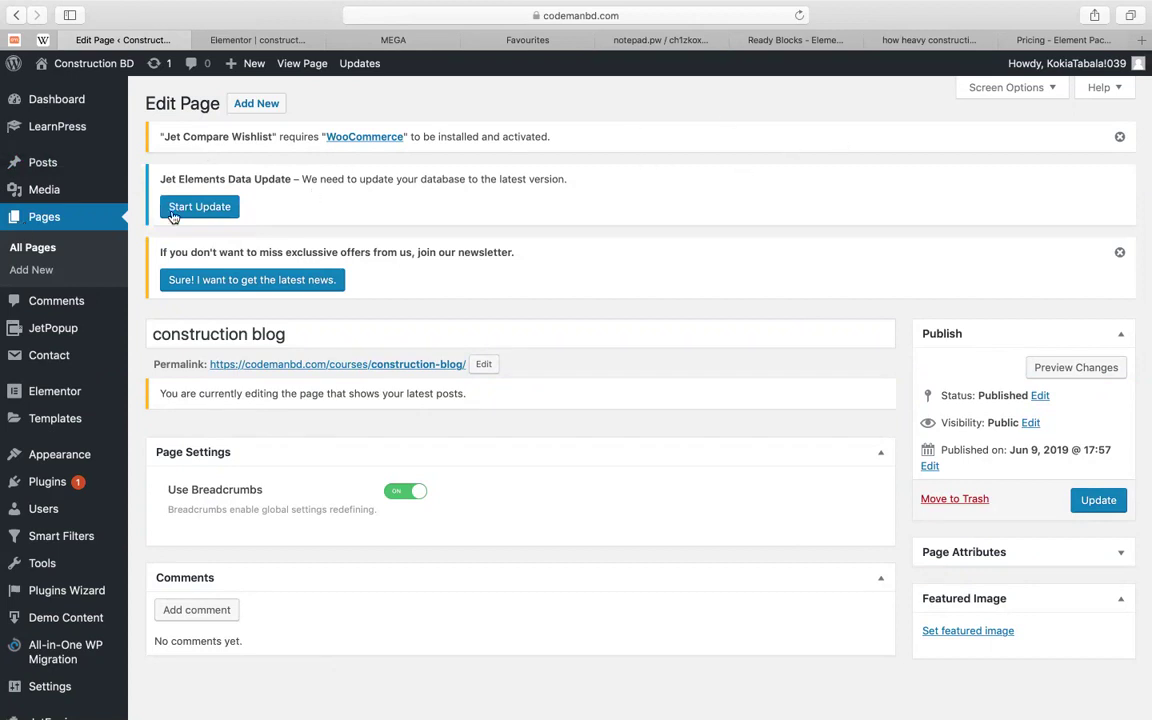
Leave the construction contact page's Elementor editor by loading the WordPress dashboard in its browser tab
left_click(247, 42)
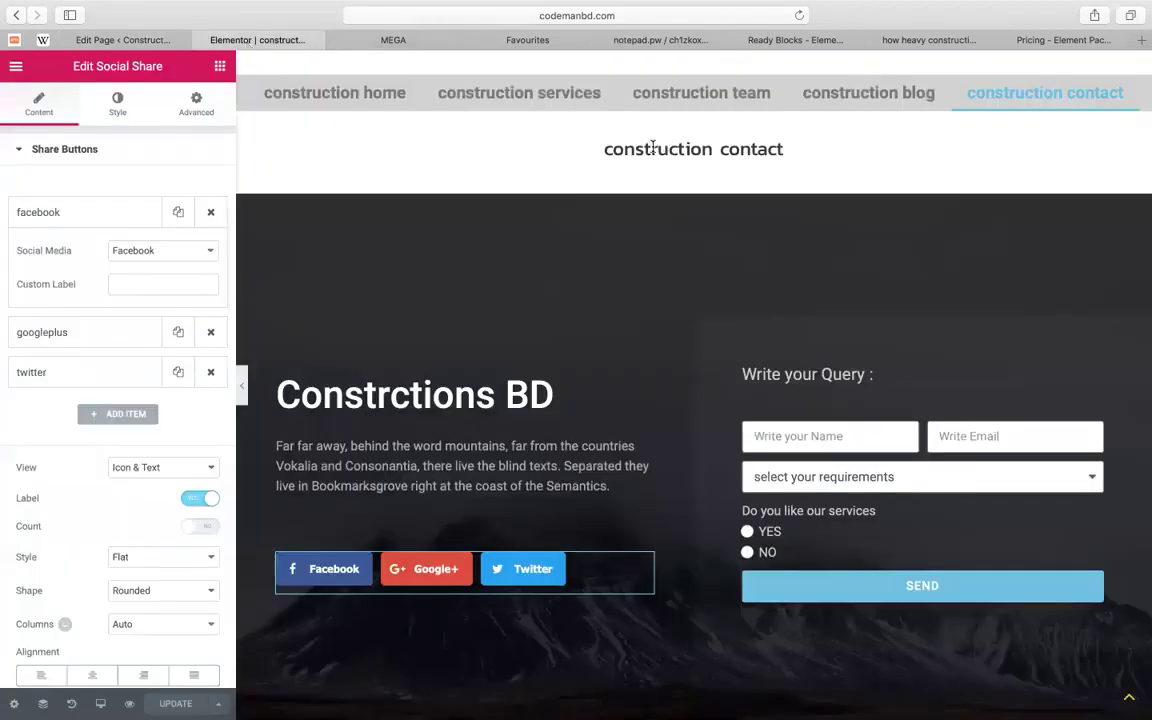
scroll(854, 123, "up", 1)
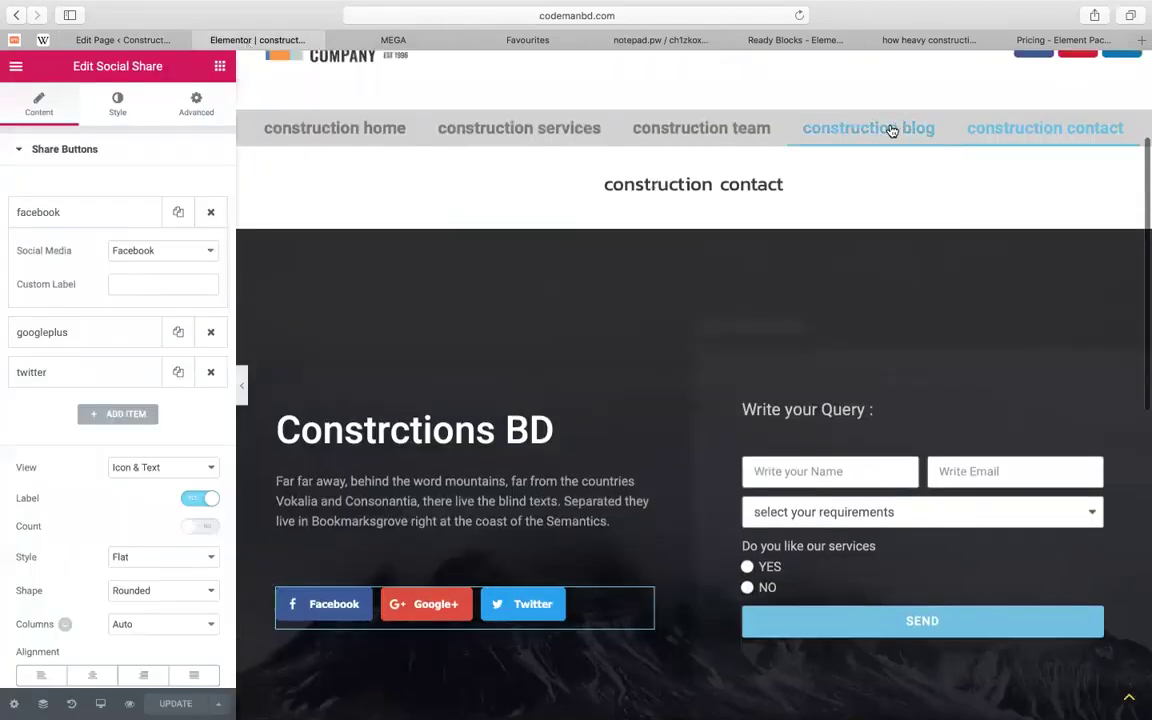
left_click(153, 100)
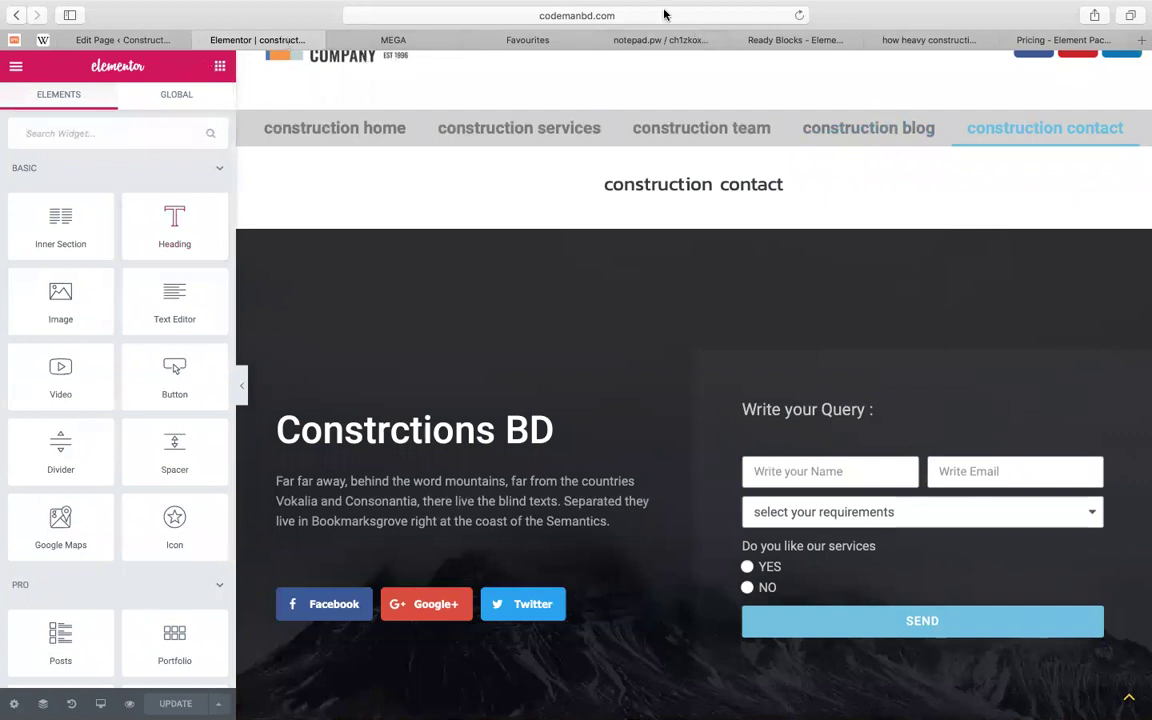
left_click(625, 12)
left_click(562, 16)
key("shift+super+Right")
key("BackSpace")
key("Escape")
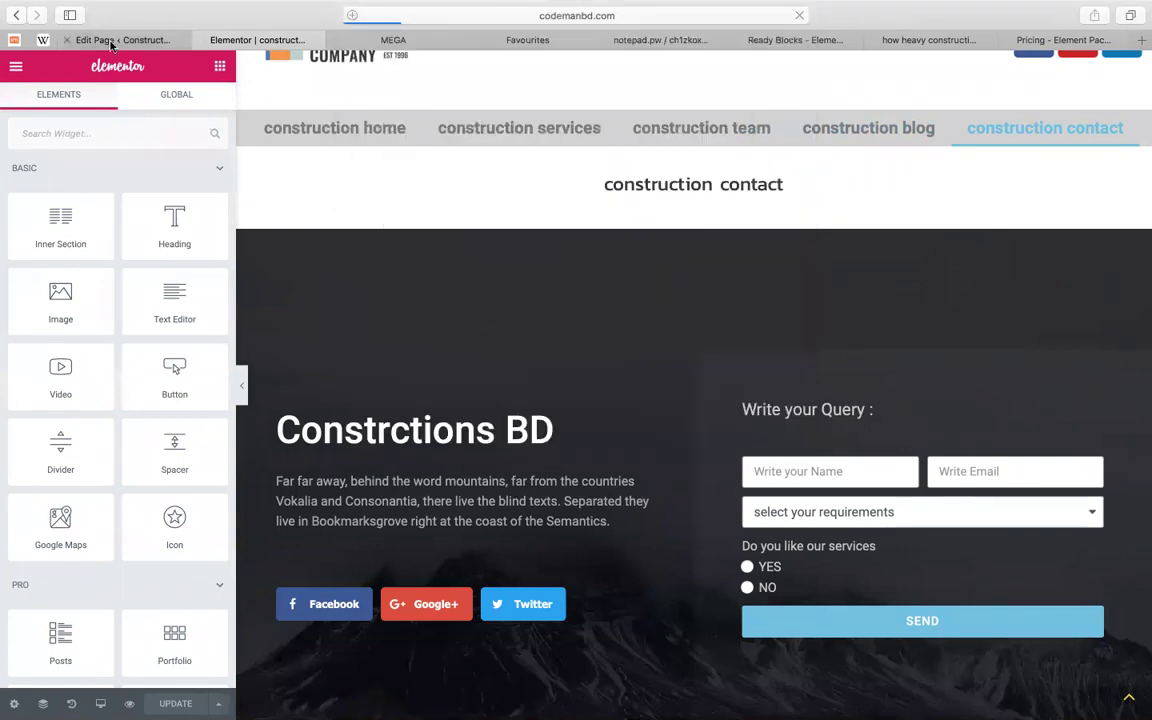
Return to the construction blog page editor, open the live Construction BD site in a new tab and look over its home page
key("ctrl+shift+Tab")
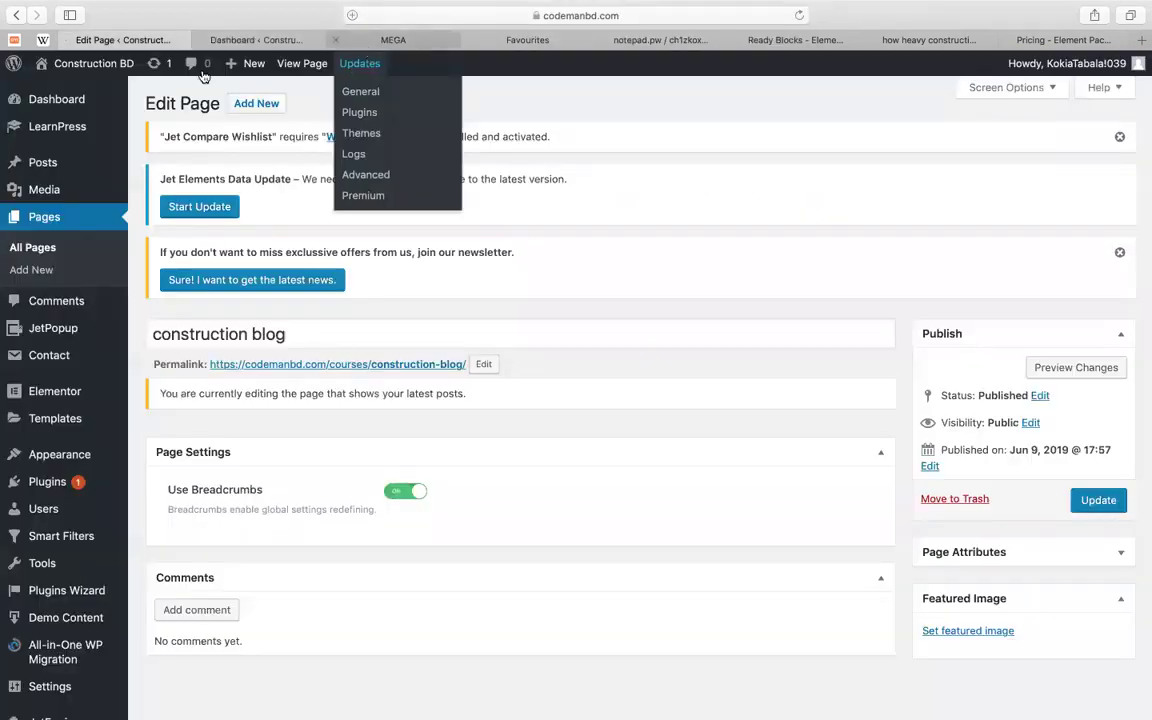
mouse_move(72, 63)
right_click(68, 91)
left_click(100, 93)
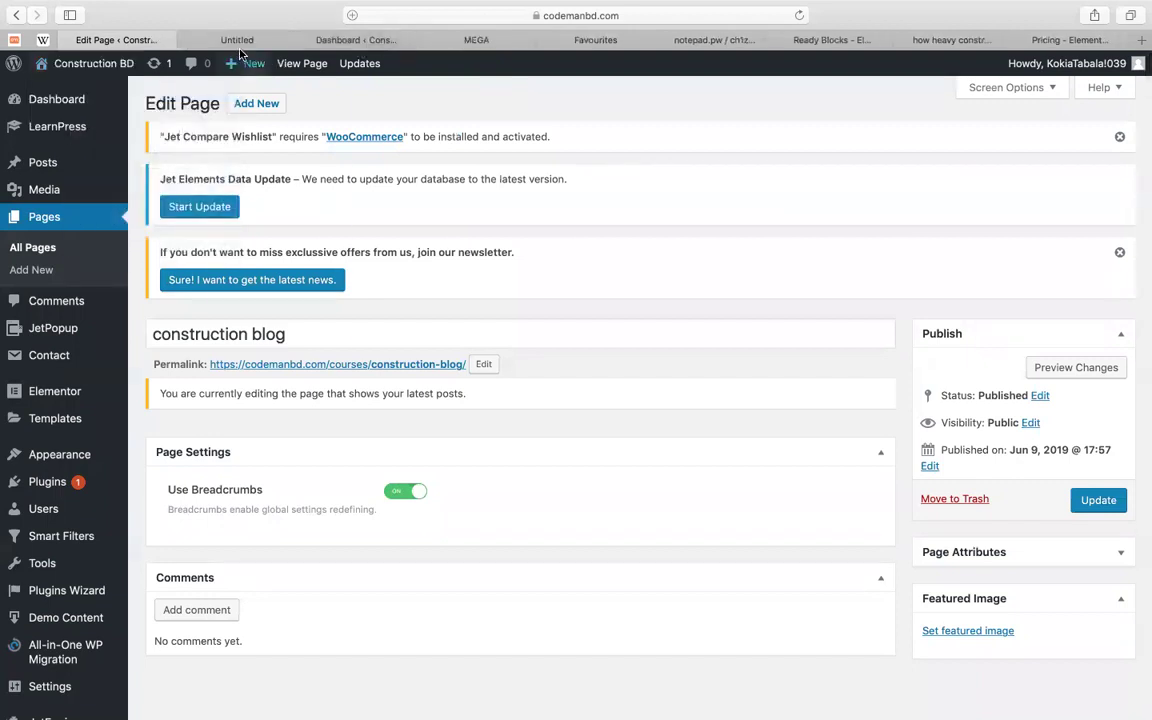
left_click(226, 40)
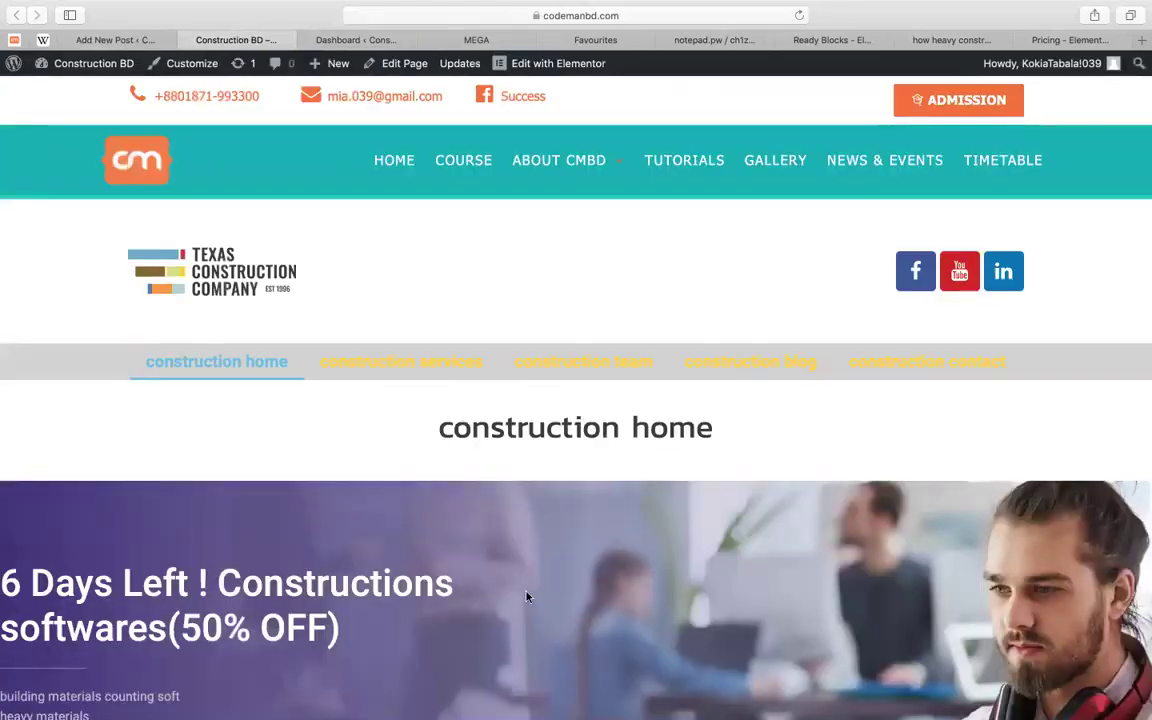
scroll(402, 570, "down", 5)
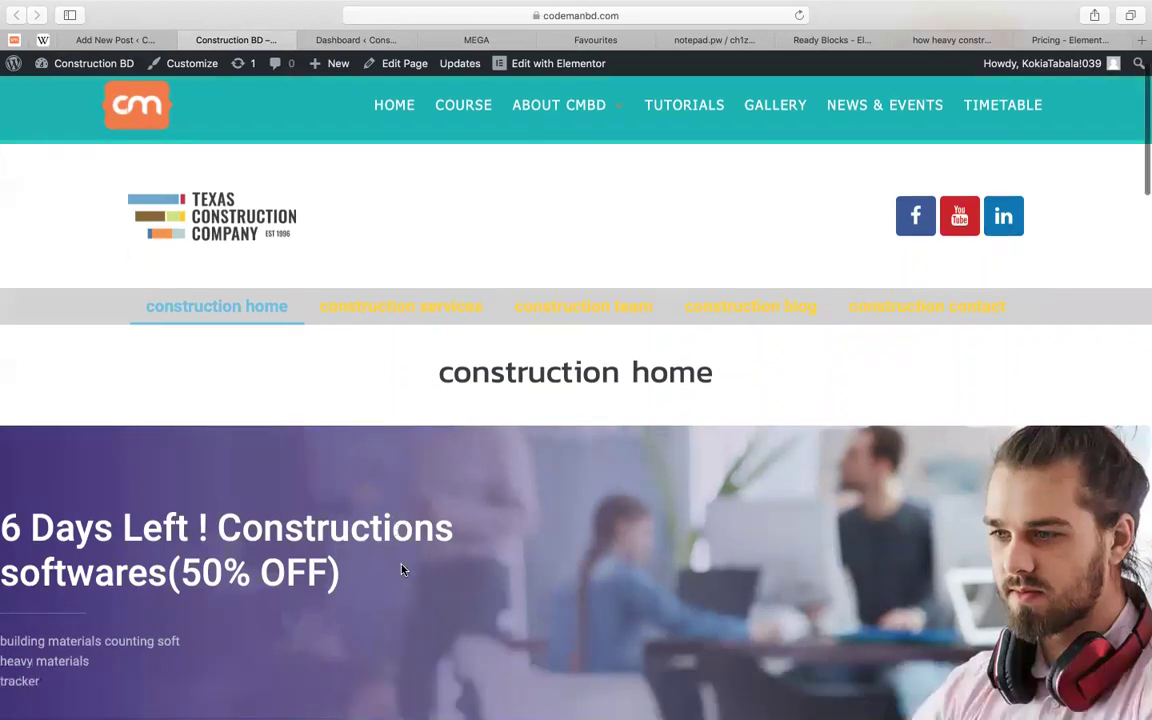
scroll(402, 570, "down", 10)
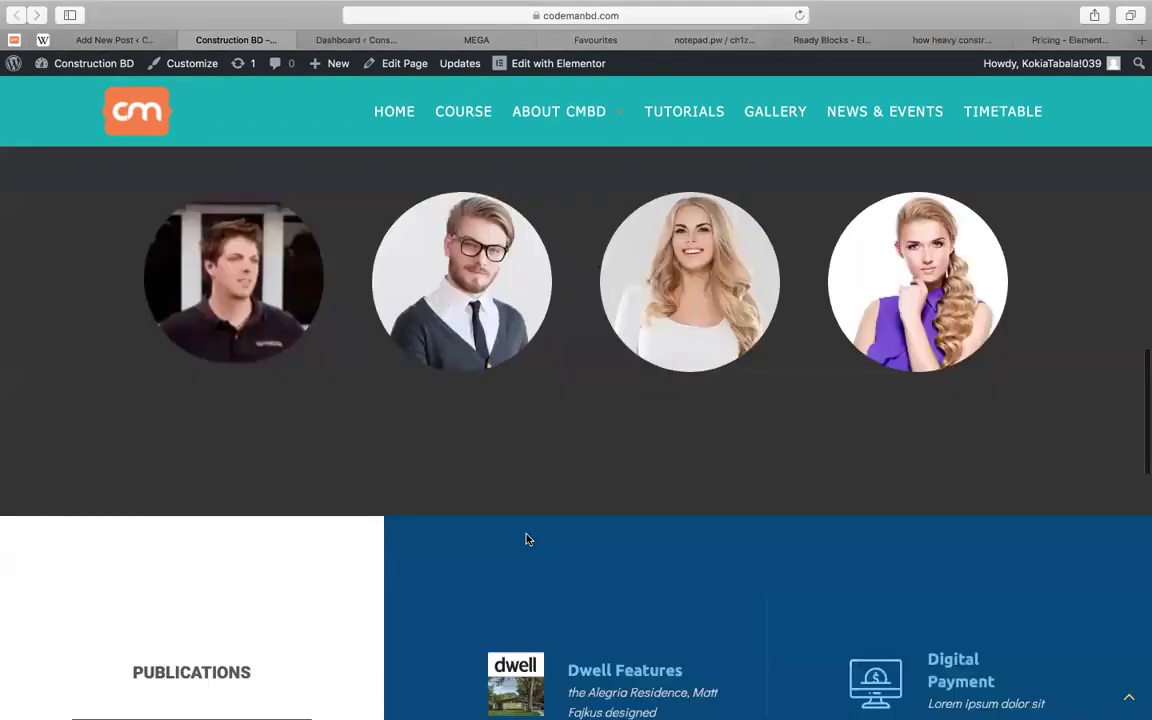
scroll(527, 537, "up", 15)
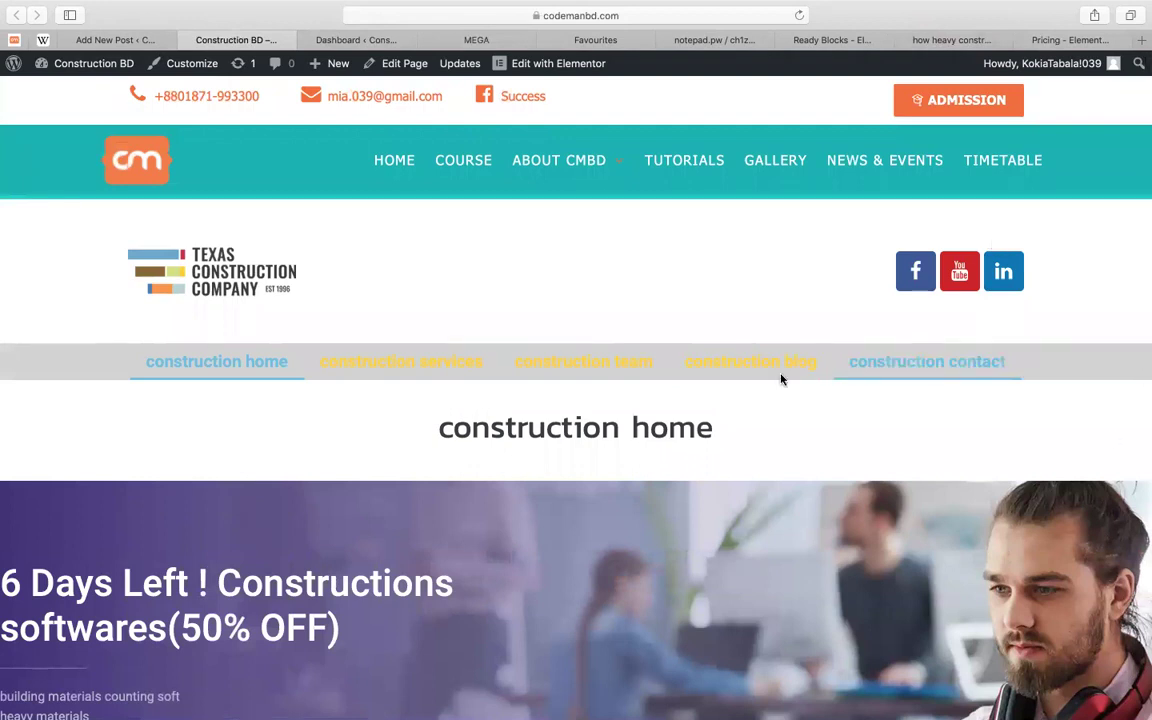
Open the construction blog page on the live site and examine how the two new posts are displayed
left_click(940, 161)
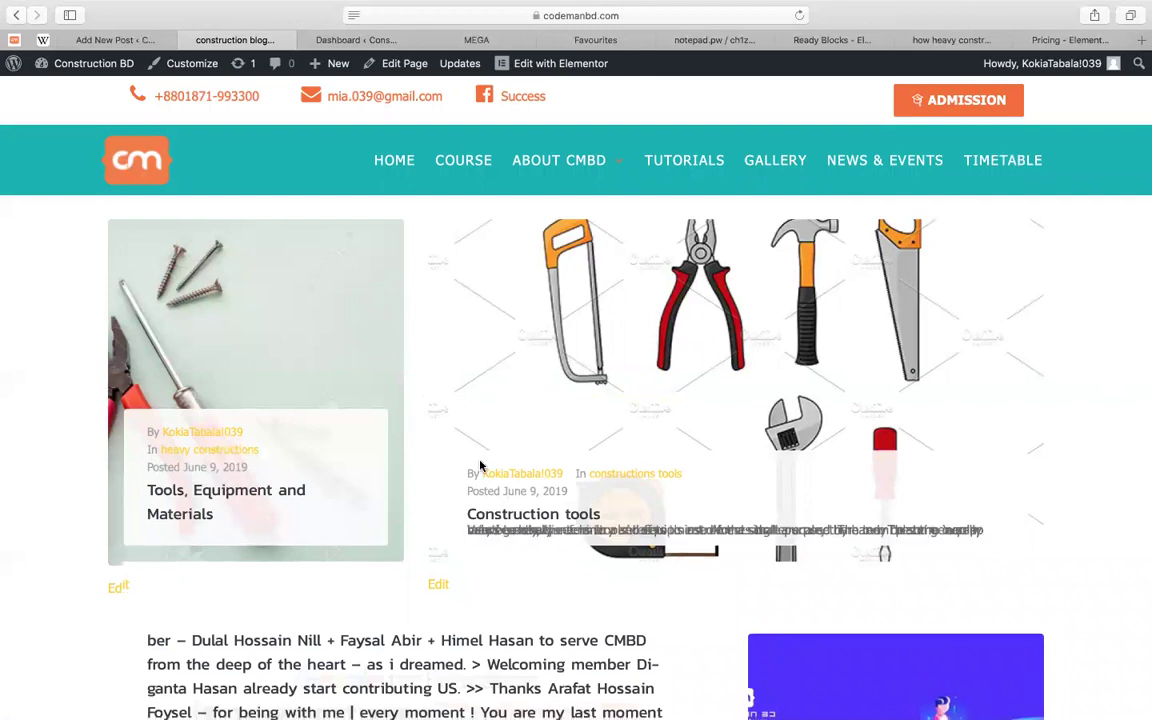
scroll(540, 211, "down", 2)
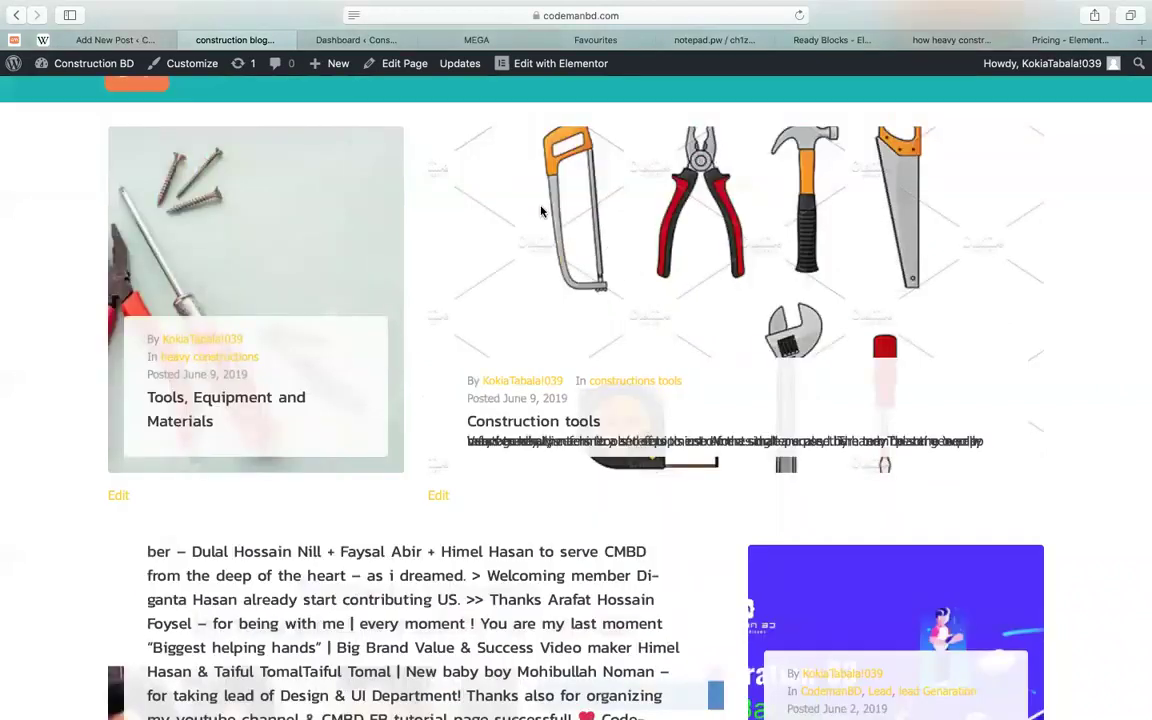
scroll(397, 352, "down", 2)
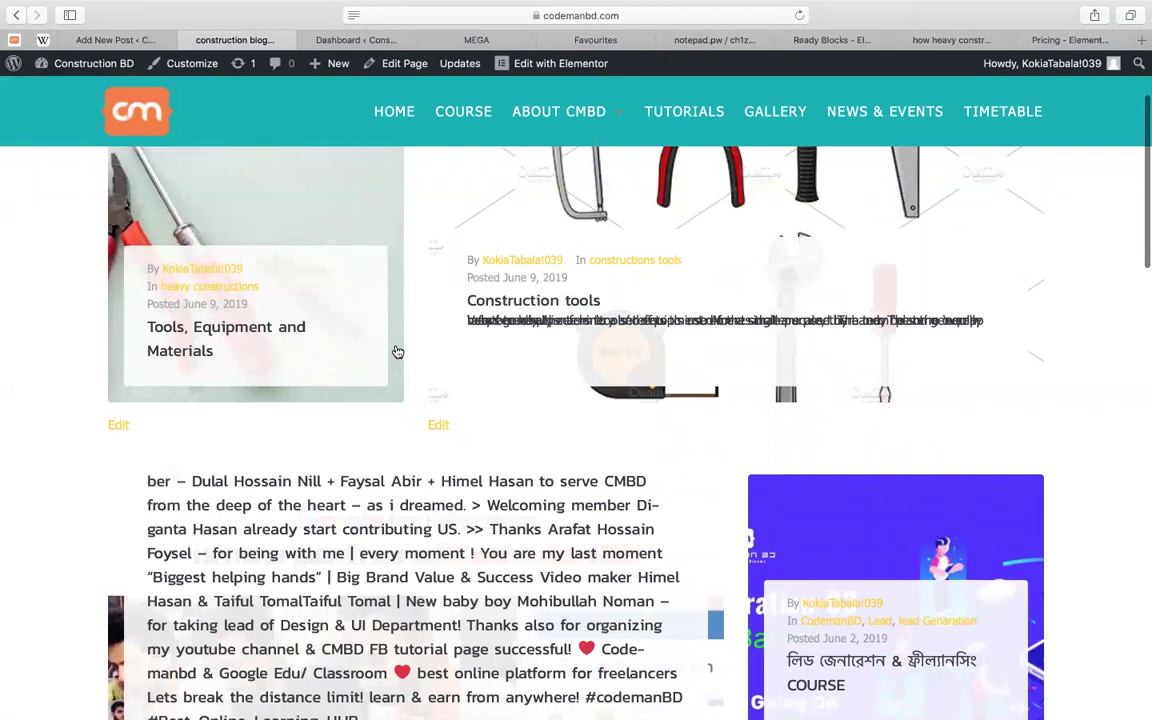
Switch from the live construction blog page to the Element Pack Ready Blocks page, closing the heavy construction tab beside it
scroll(493, 487, "down", 4)
scroll(989, 567, "up", 8)
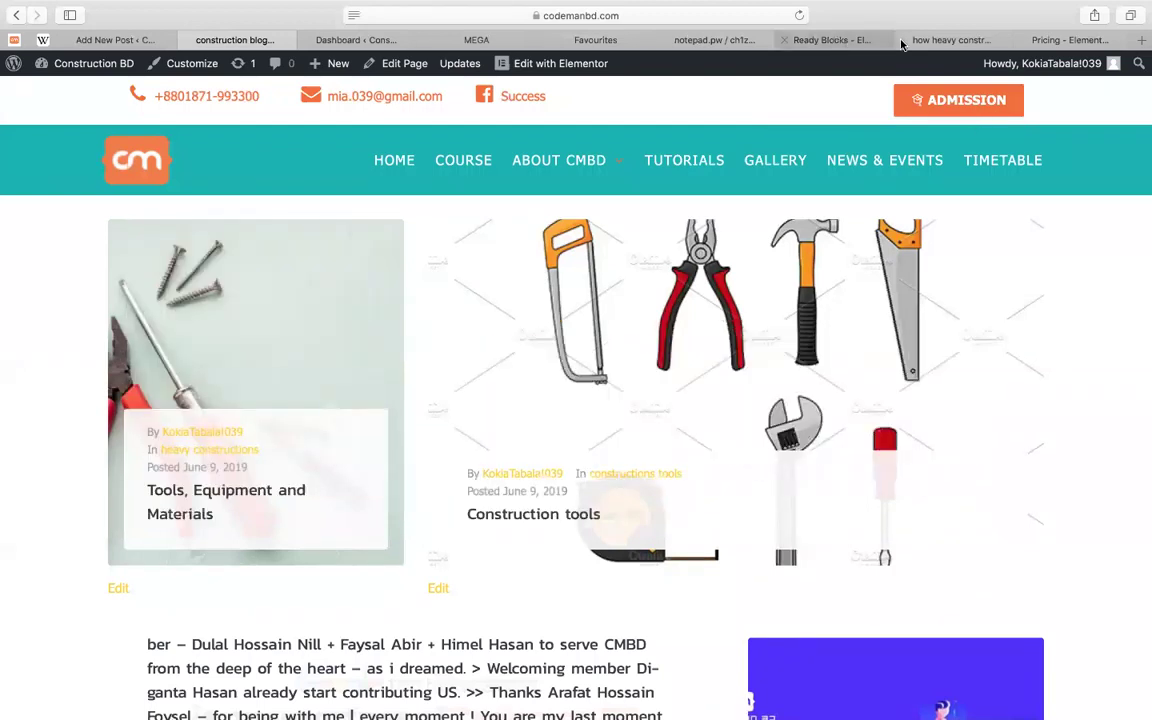
left_click(813, 40)
left_click(904, 40)
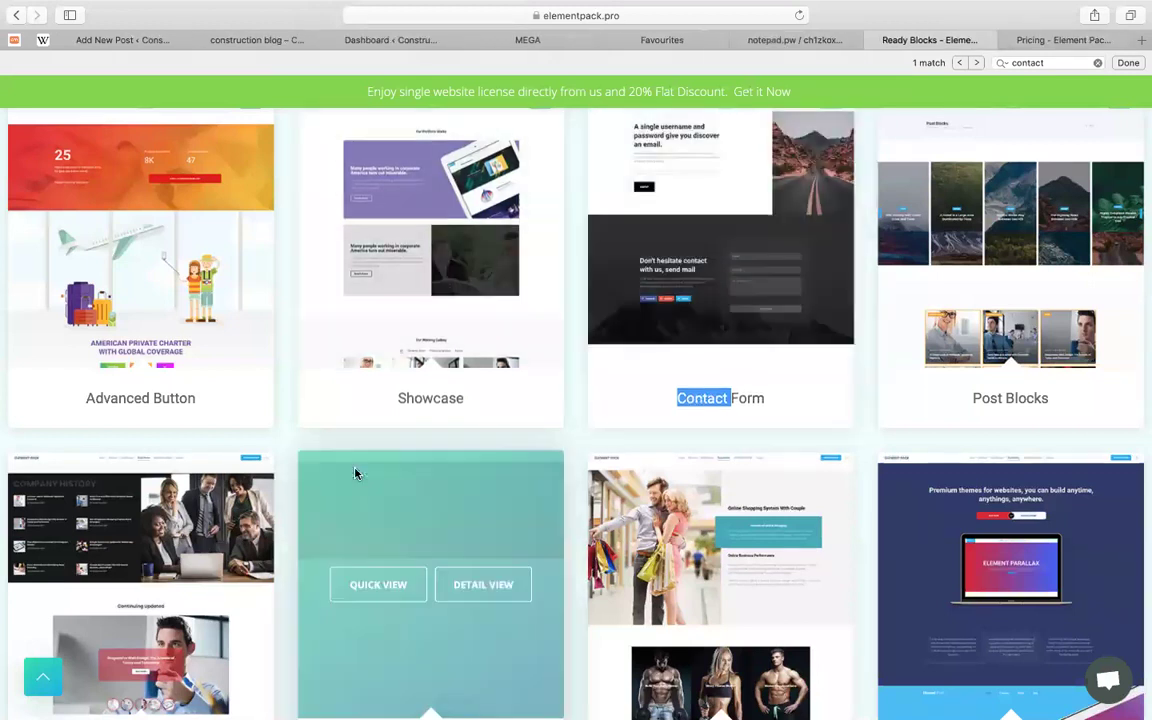
Search the Ready Blocks page for "blog" and go through the matches
key("super+f")
type("blo")
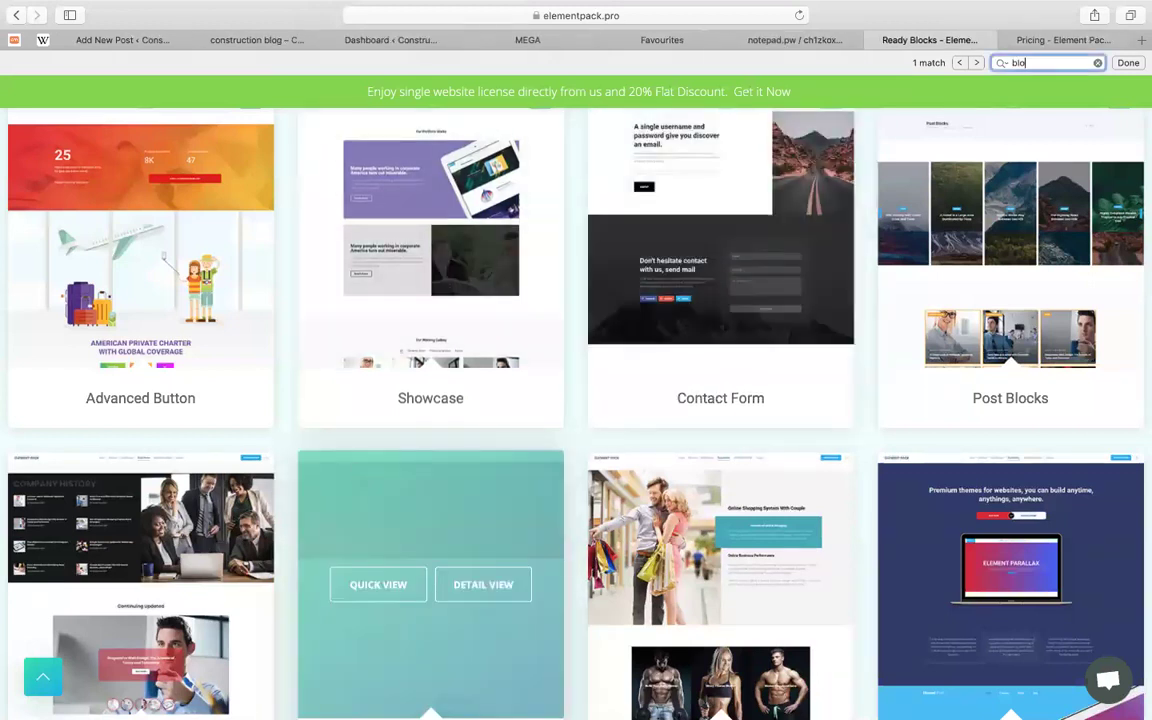
type("g")
key("Return")
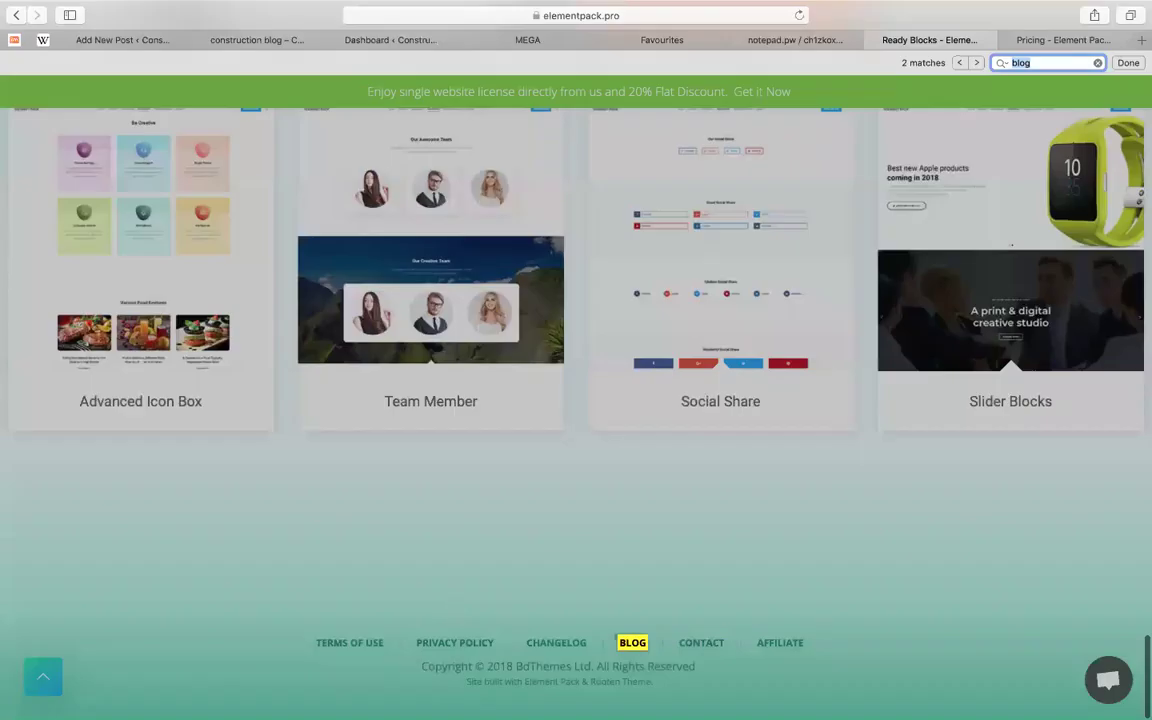
key("Return")
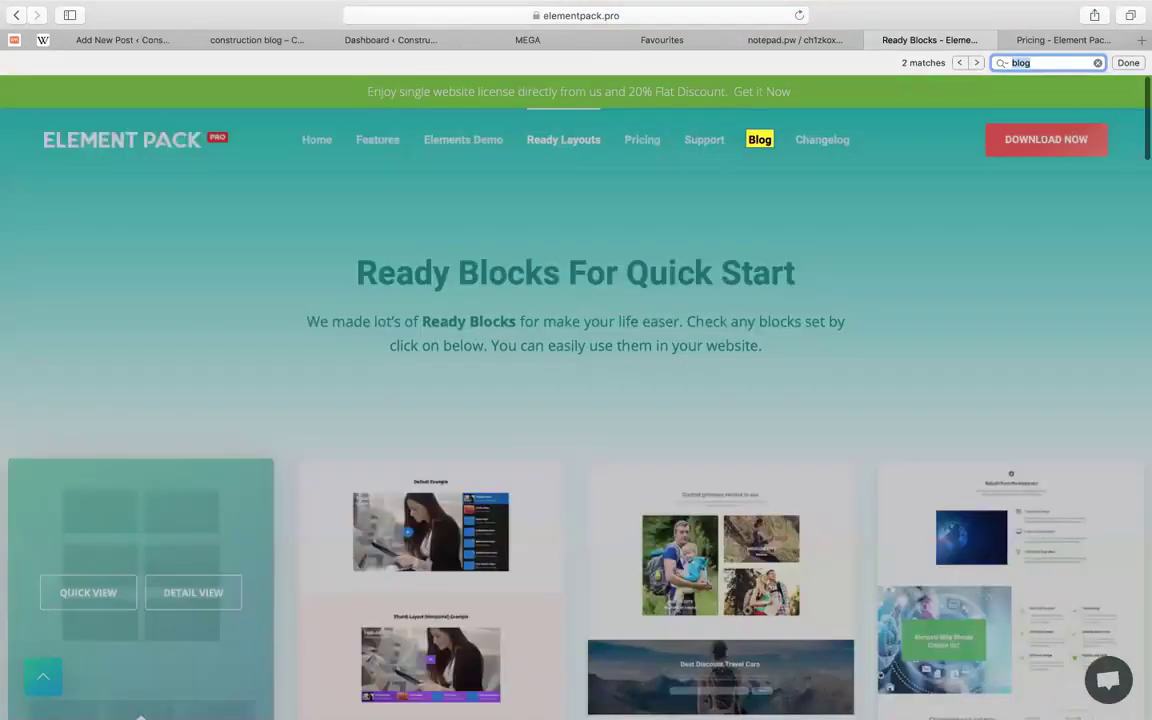
key("Return")
key("Return")
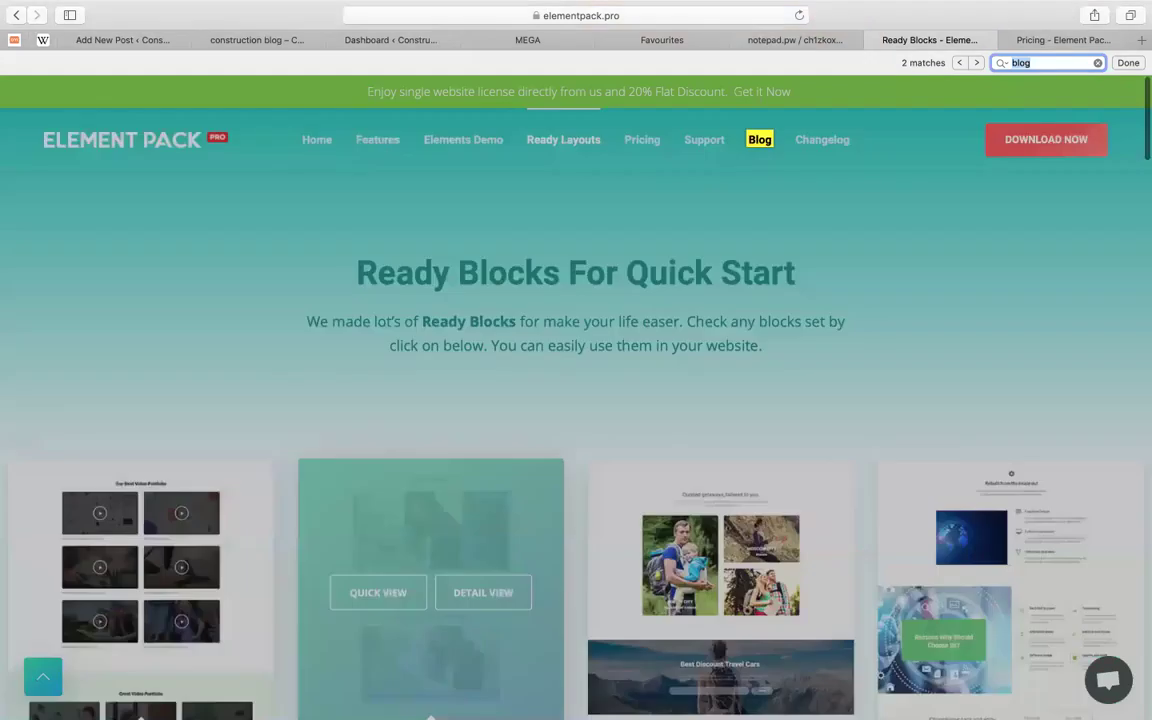
Search the Ready Blocks page for "post" and open the detail view of the Latest Post block
type("post")
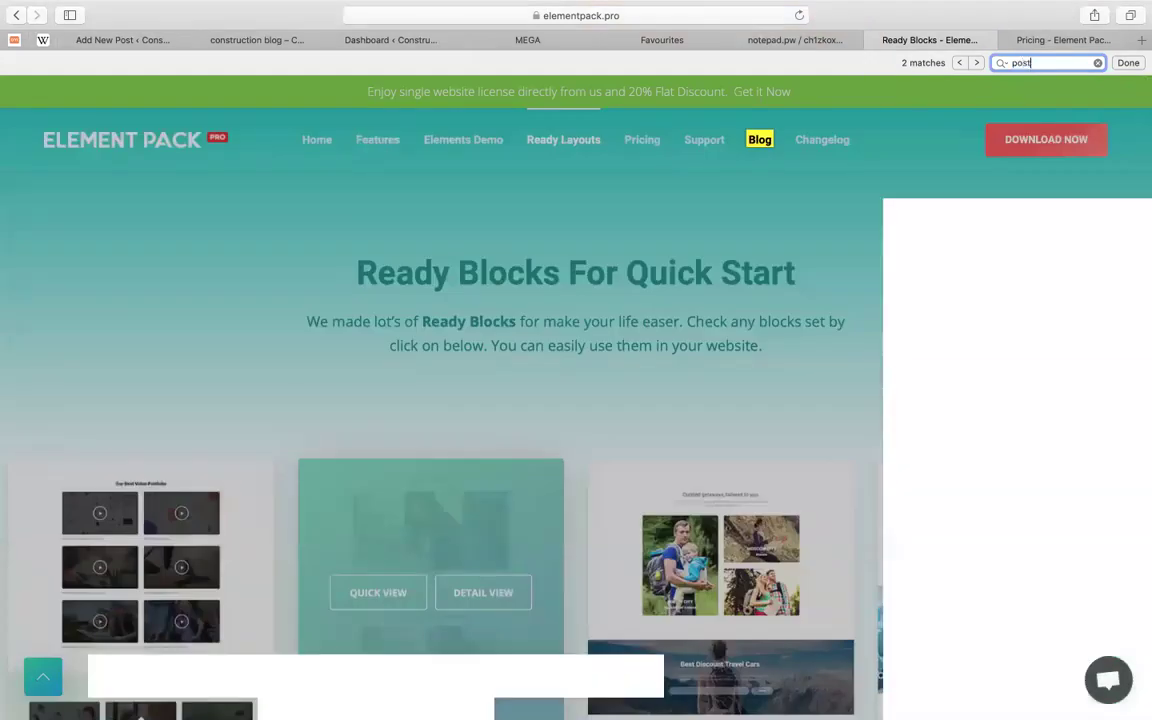
key("Return")
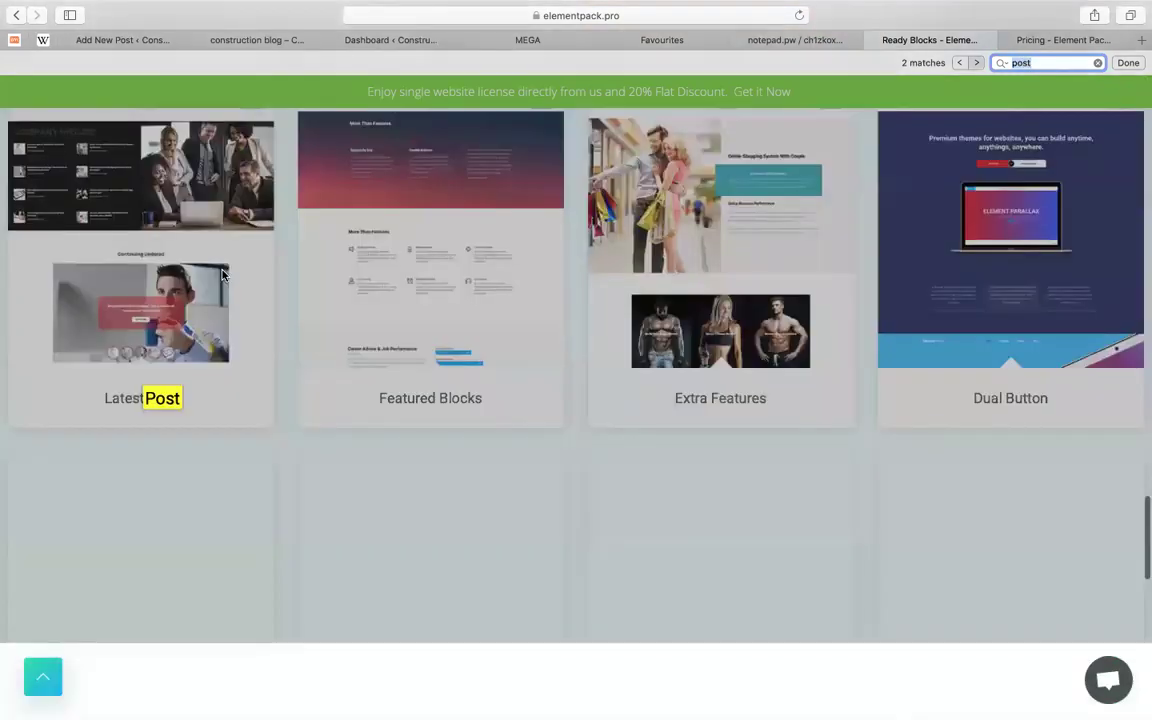
mouse_move(85, 307)
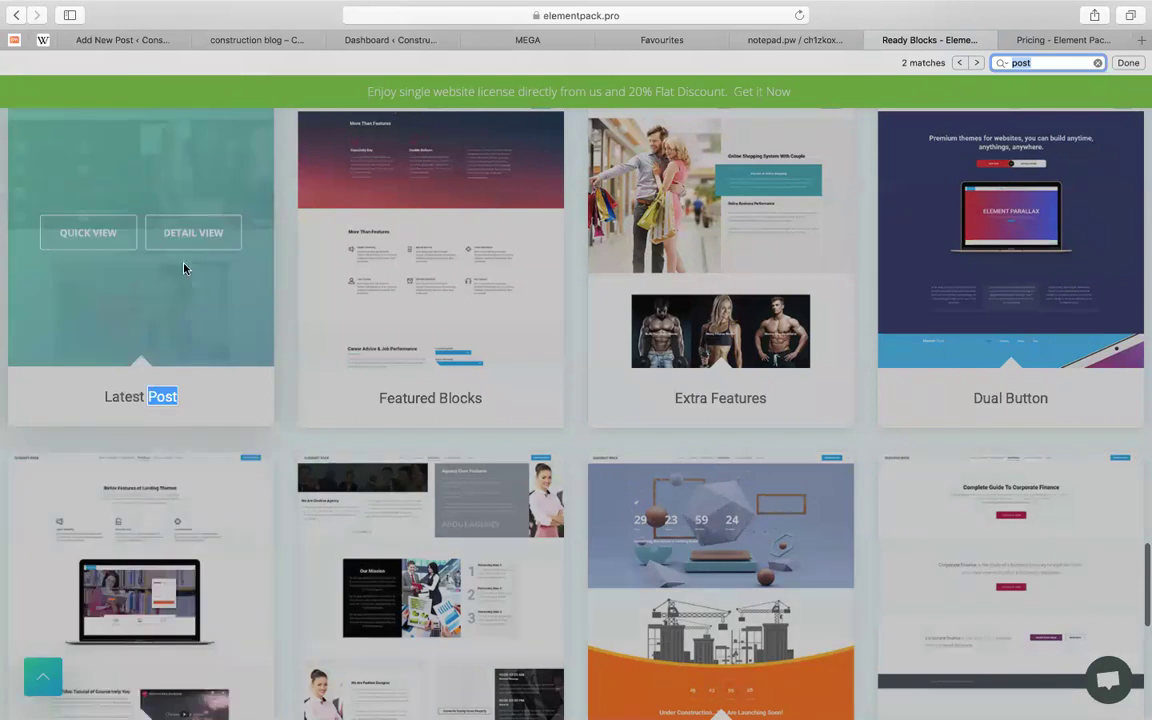
scroll(184, 268, "down", 2)
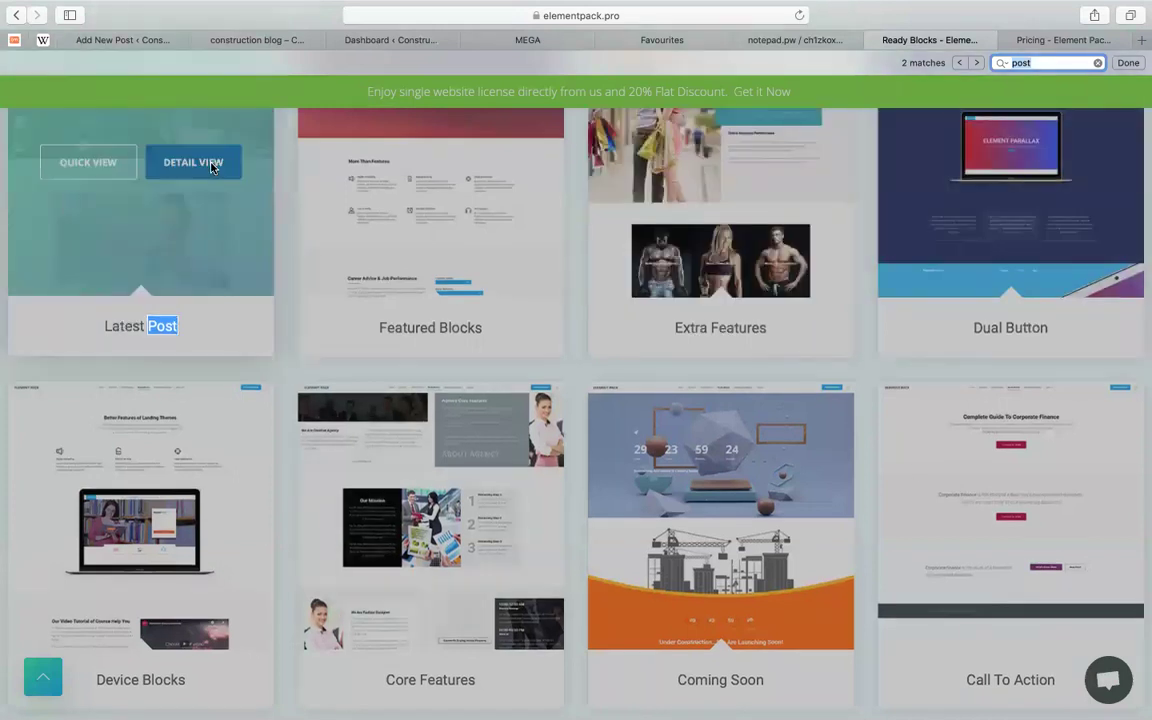
left_click(211, 167)
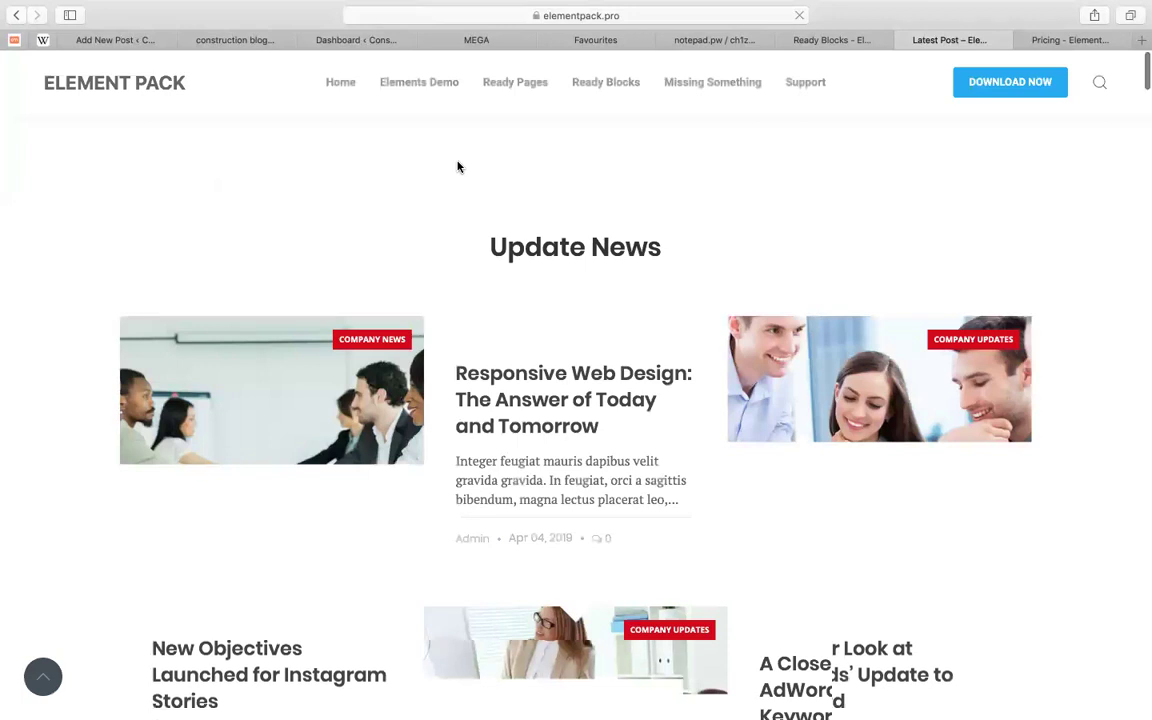
Examine the post layout sections on the Latest Post demo page, from Update News down to Recent Stories Know
scroll(458, 167, "down", 5)
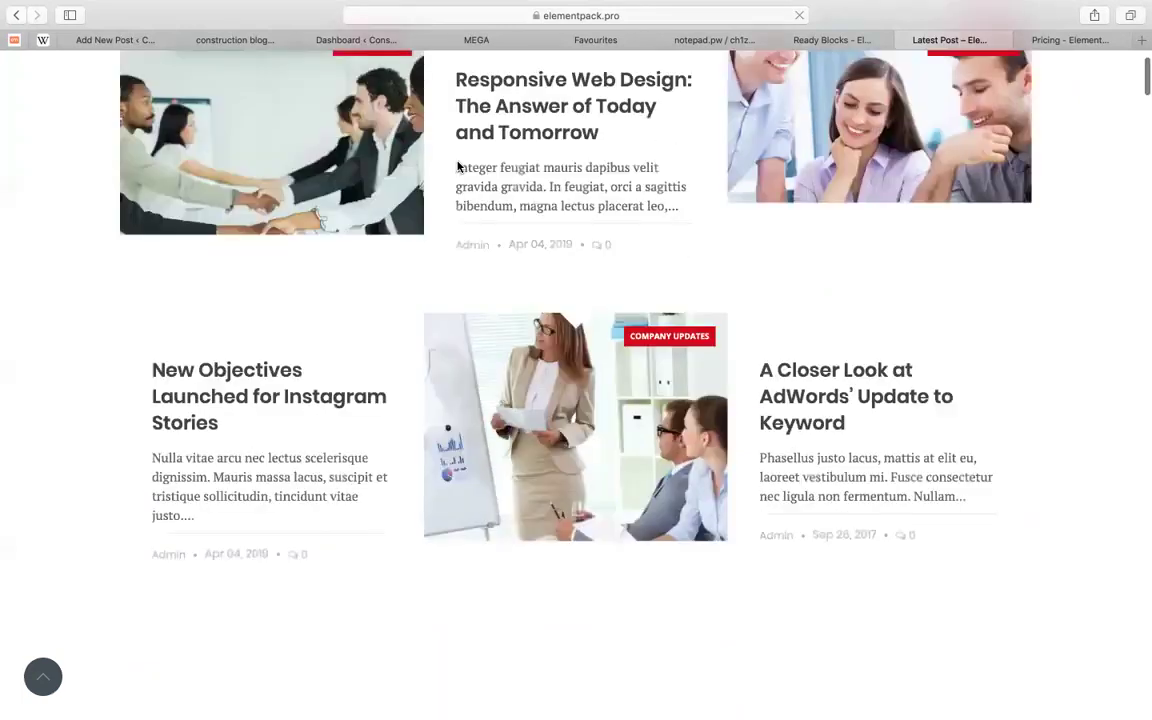
scroll(458, 167, "up", 3)
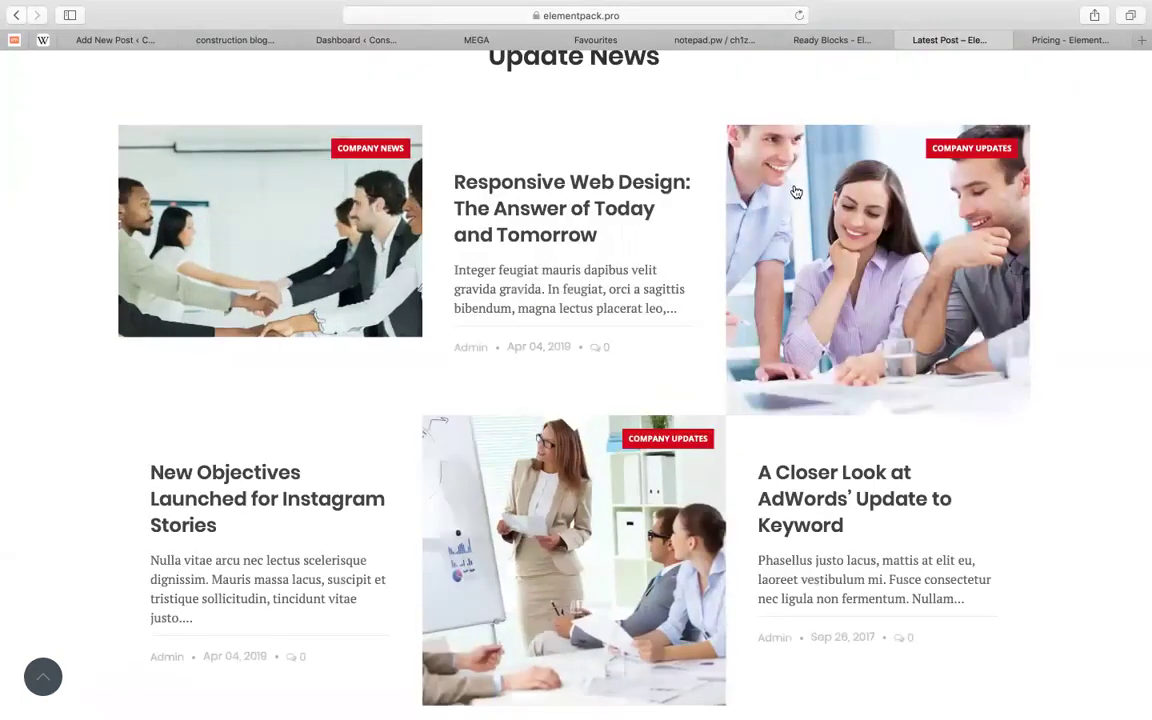
scroll(796, 191, "down", 10)
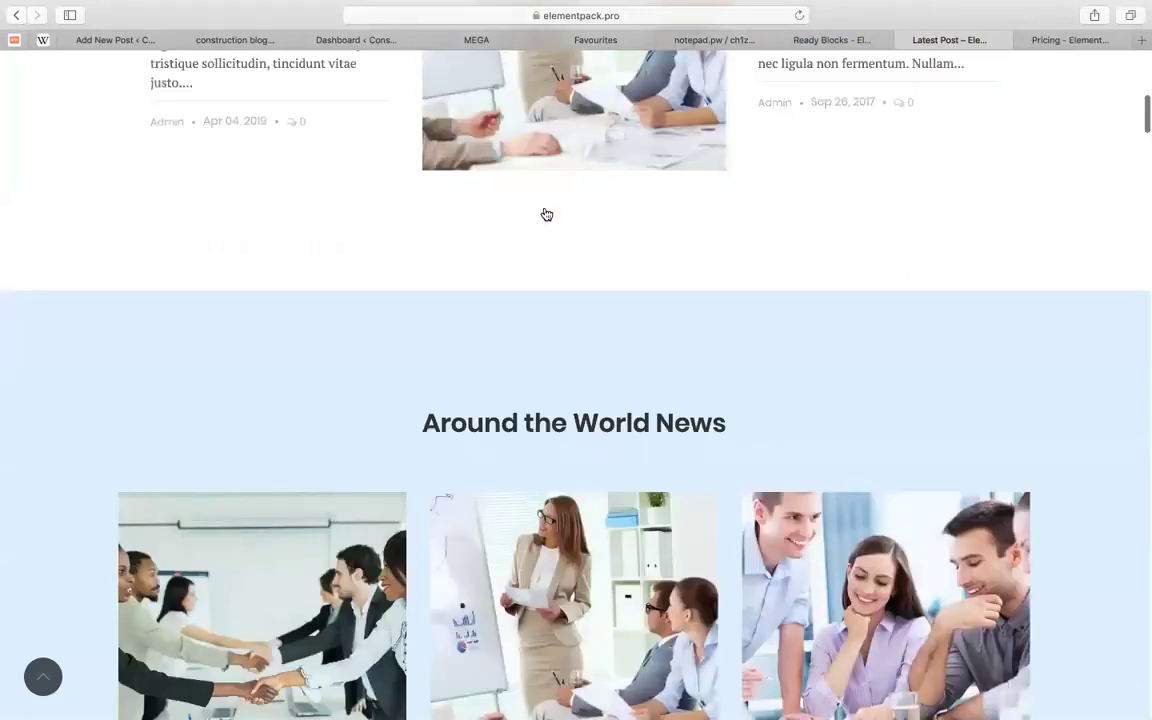
scroll(334, 226, "down", 6)
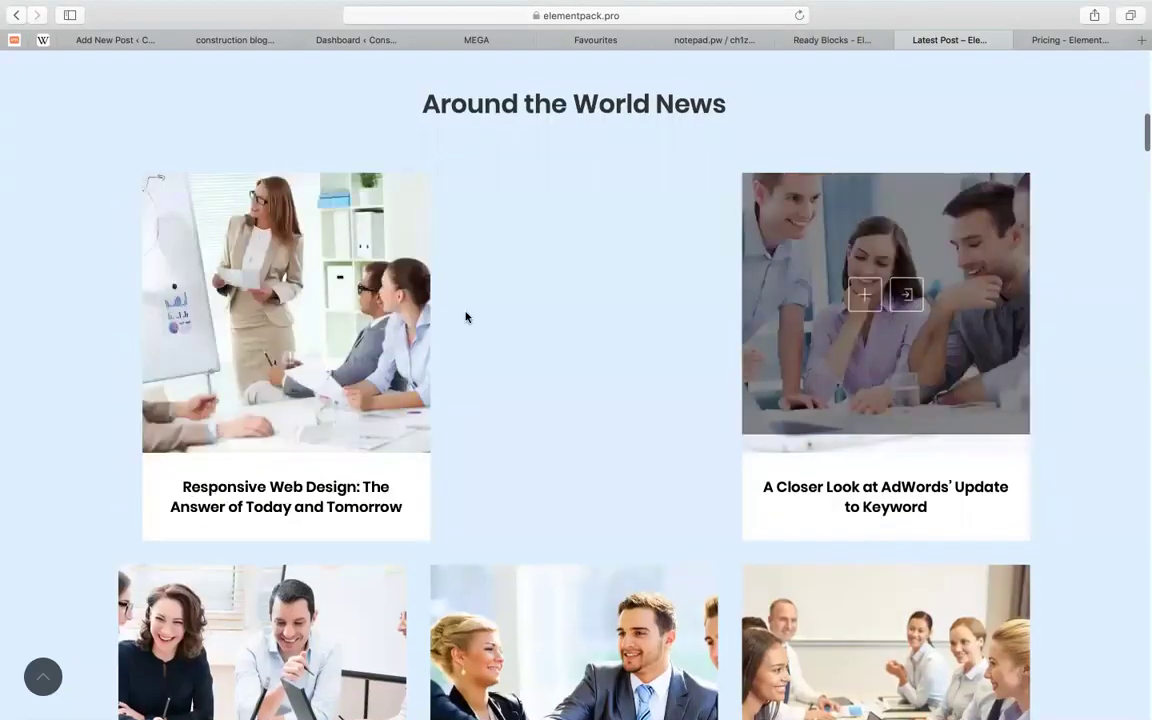
scroll(465, 317, "down", 20)
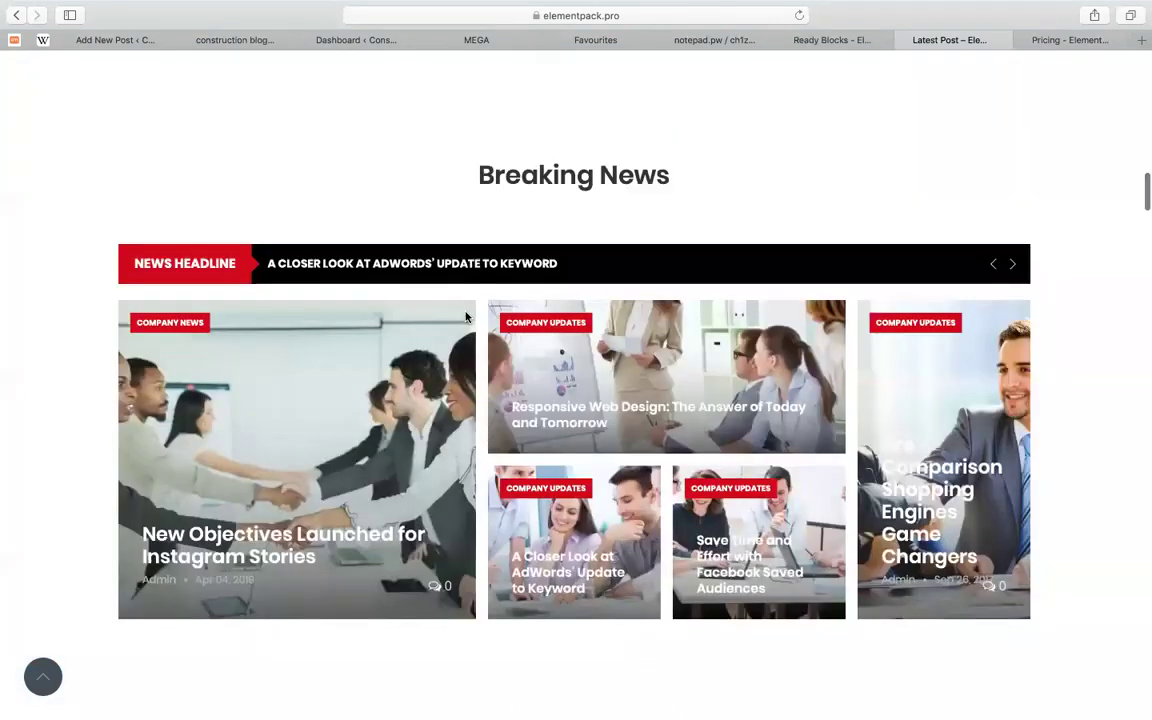
scroll(465, 317, "down", 2)
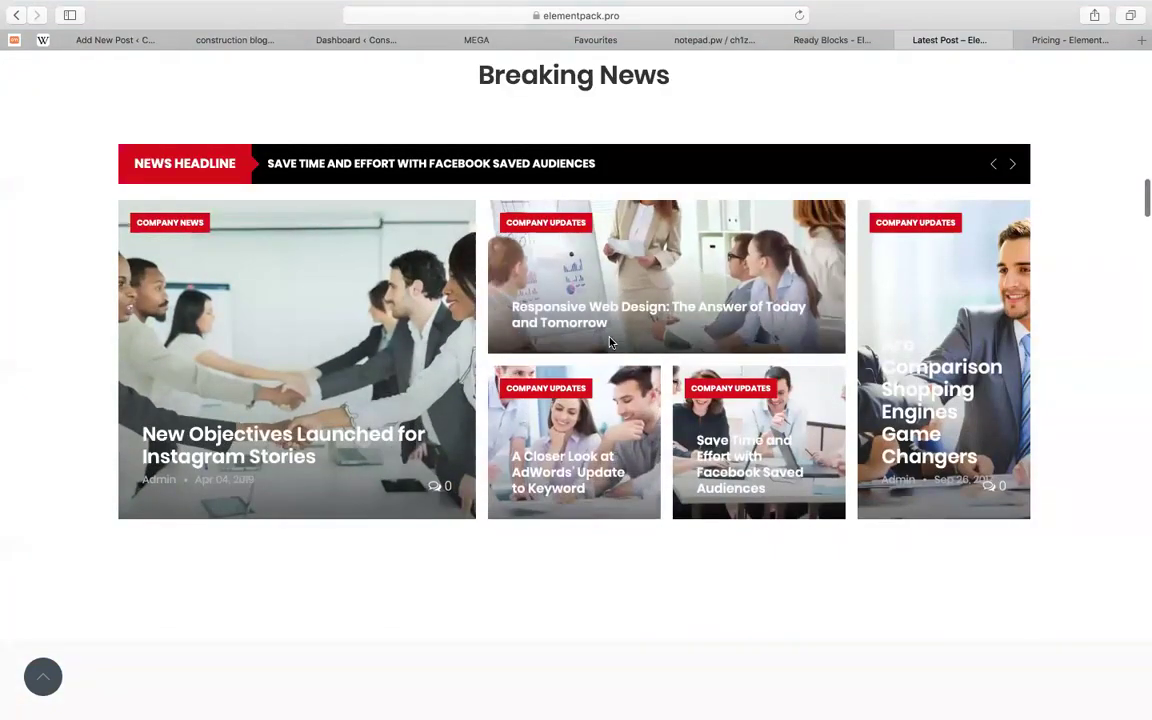
scroll(738, 147, "down", 5)
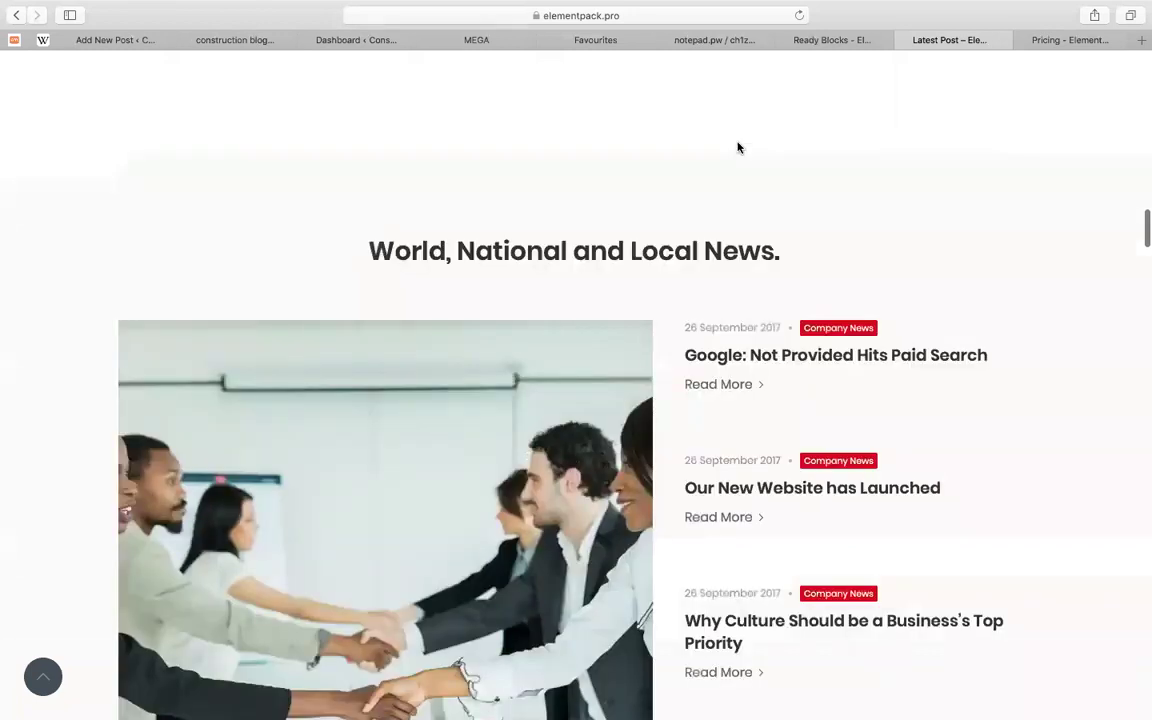
scroll(789, 350, "down", 3)
scroll(459, 372, "up", 1)
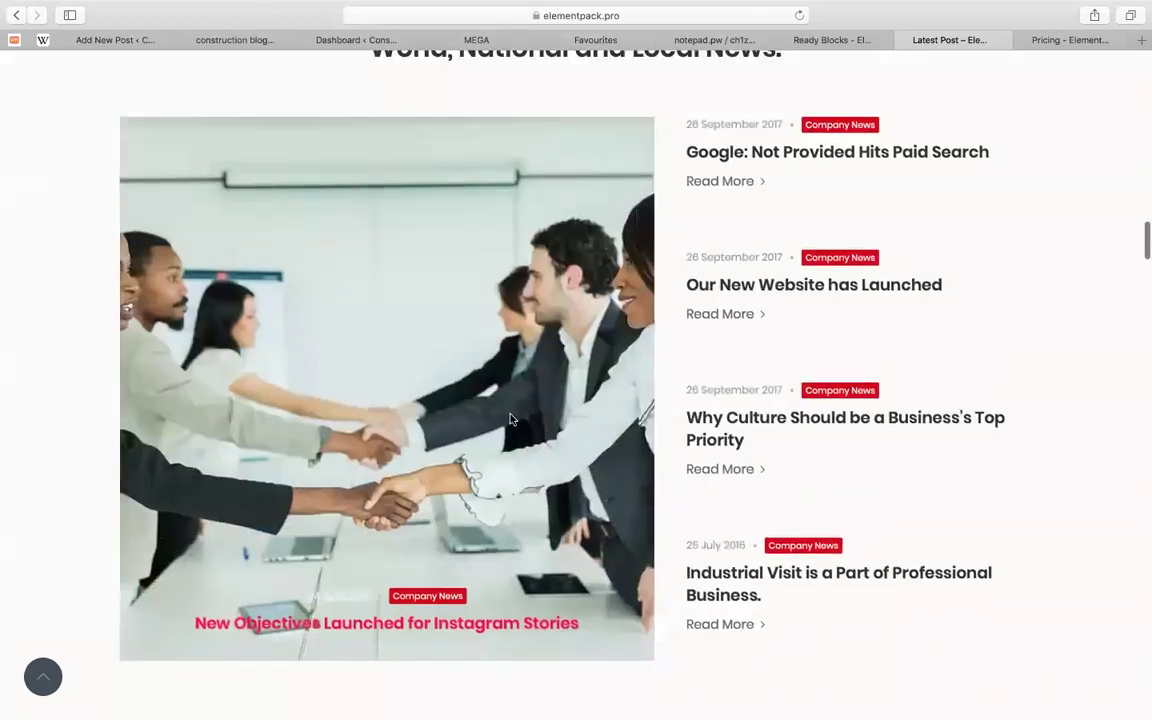
scroll(424, 378, "down", 5)
scroll(424, 378, "down", 3)
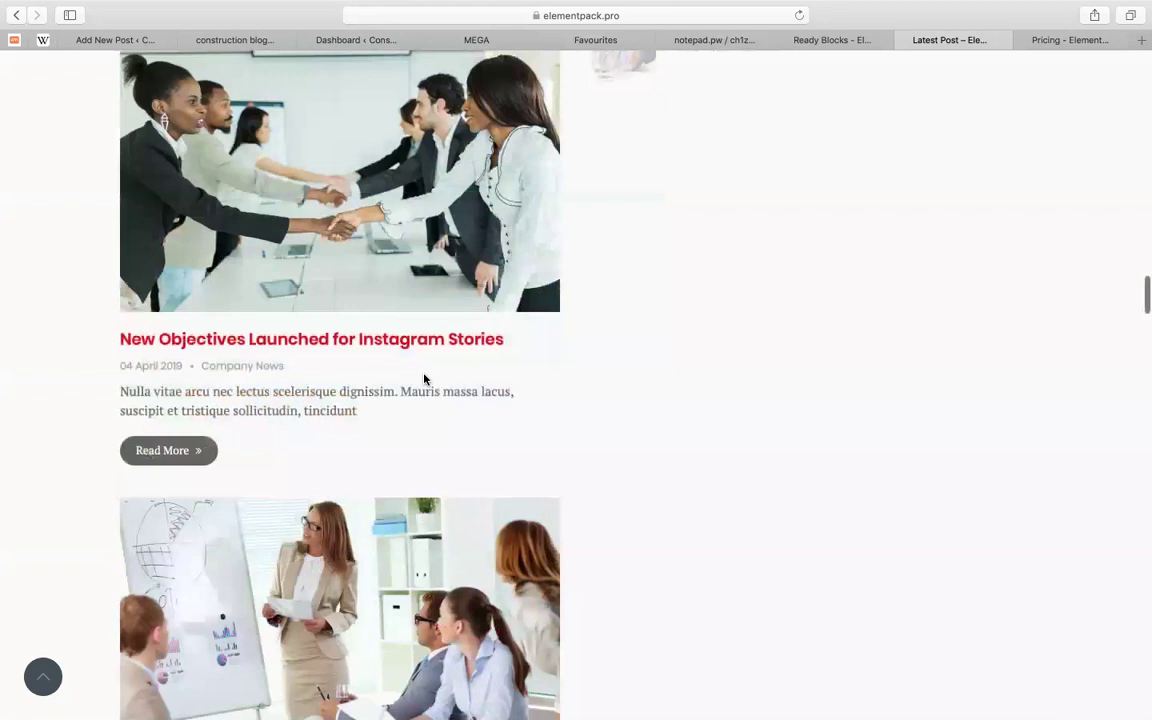
scroll(424, 378, "up", 1)
scroll(426, 380, "up", 2)
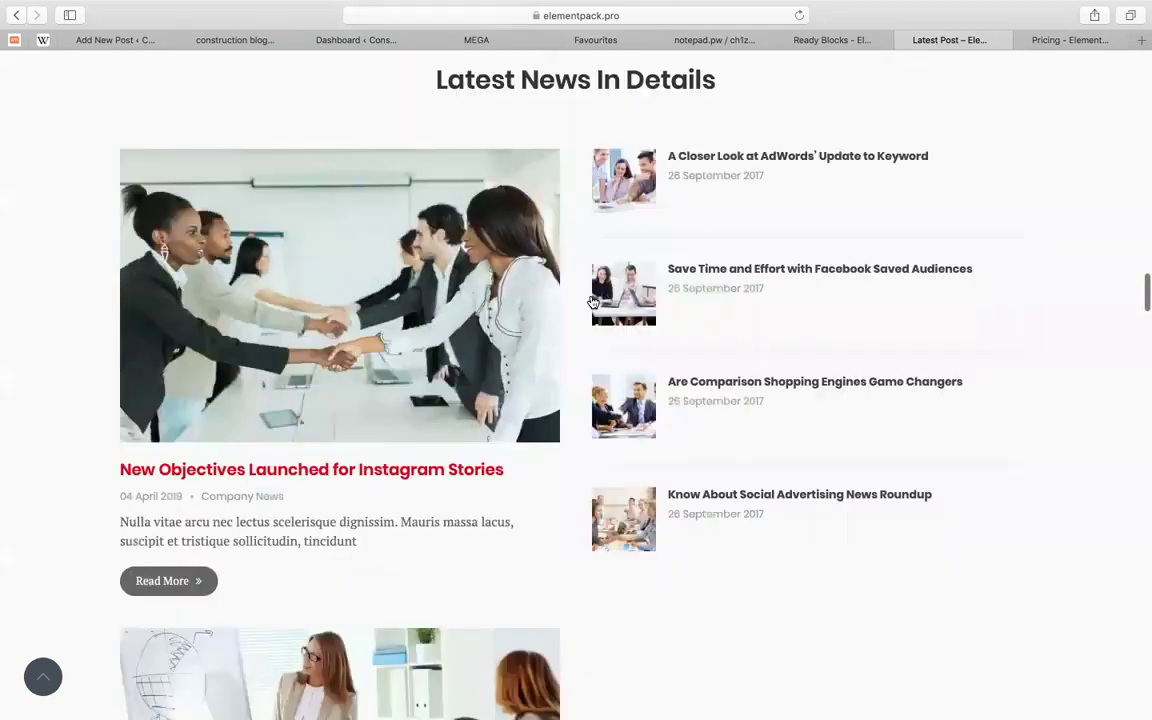
scroll(592, 302, "down", 2)
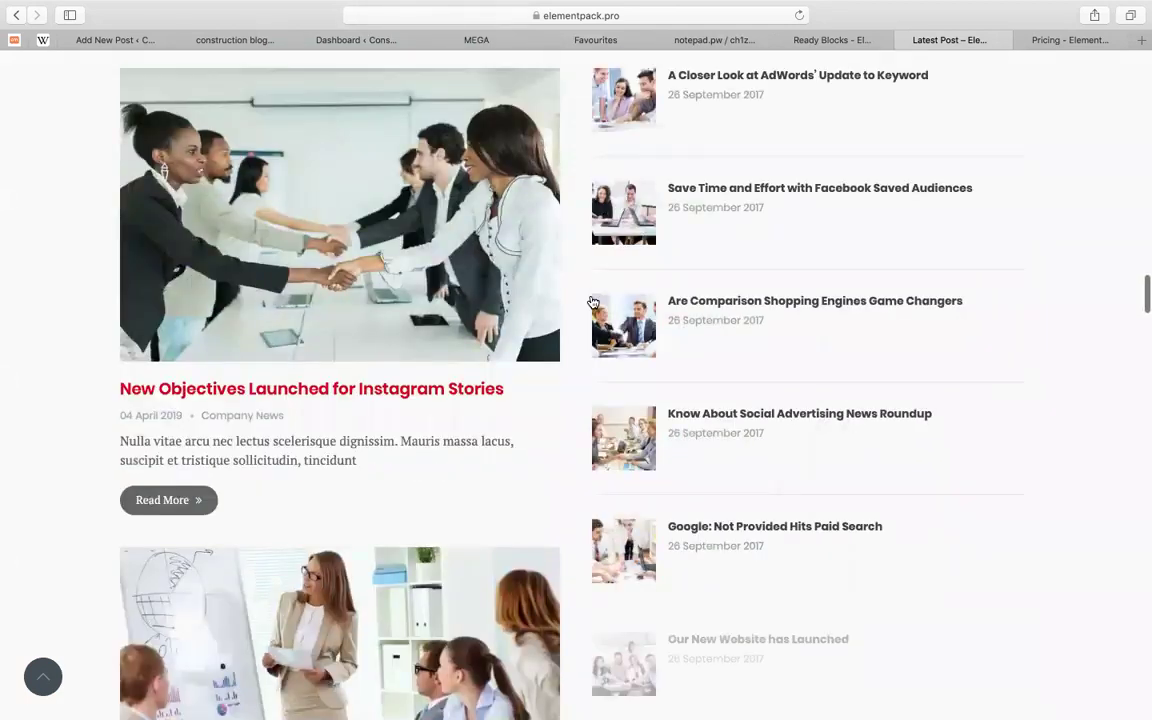
scroll(592, 302, "down", 10)
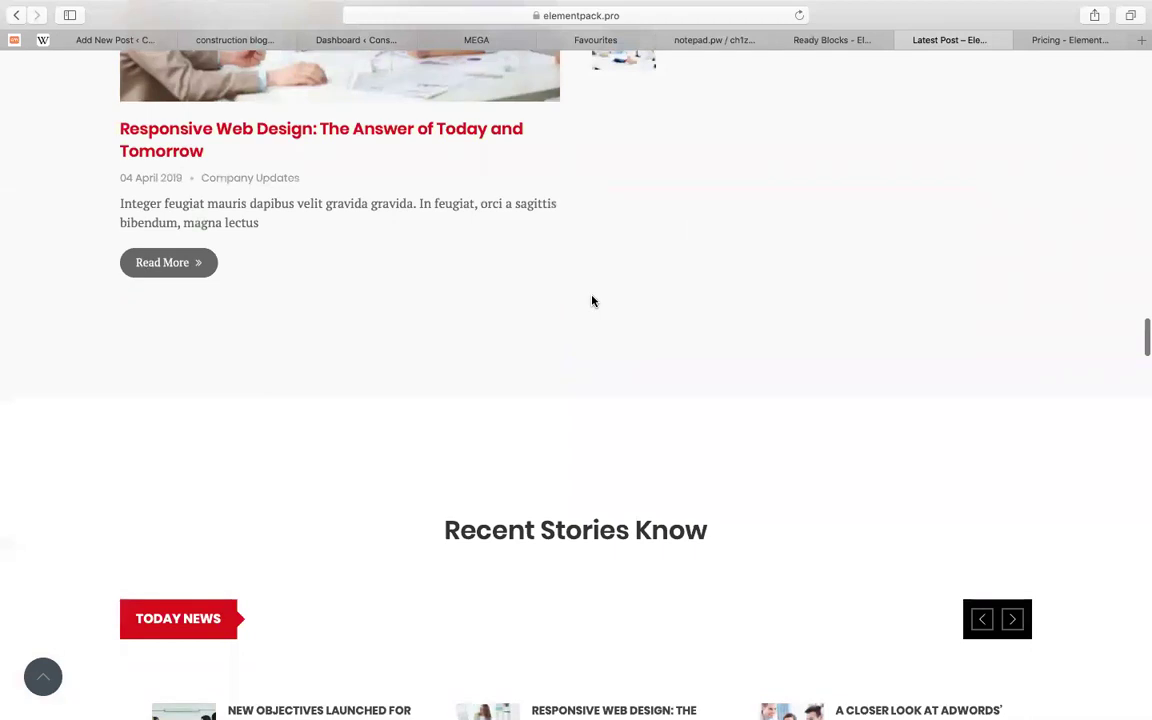
scroll(591, 301, "down", 7)
scroll(911, 477, "up", 1)
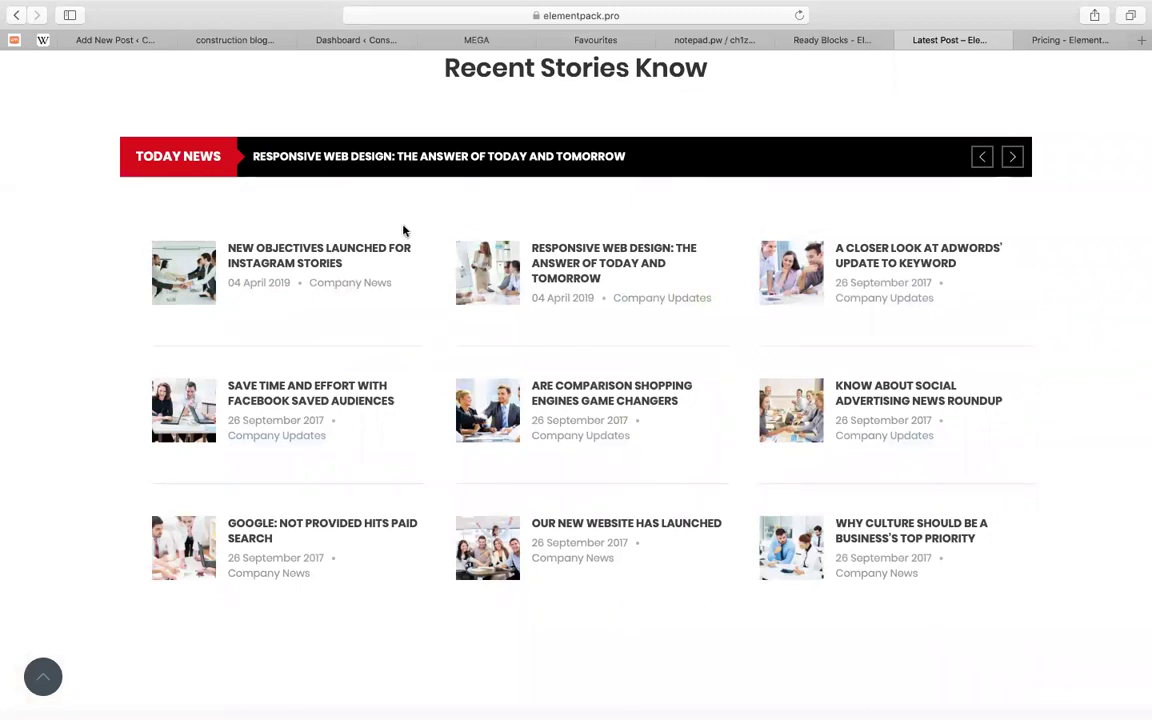
Return to the start of the Latest Post demo page and compare its news layouts once more
scroll(480, 200, "up", 2)
scroll(552, 172, "up", 10)
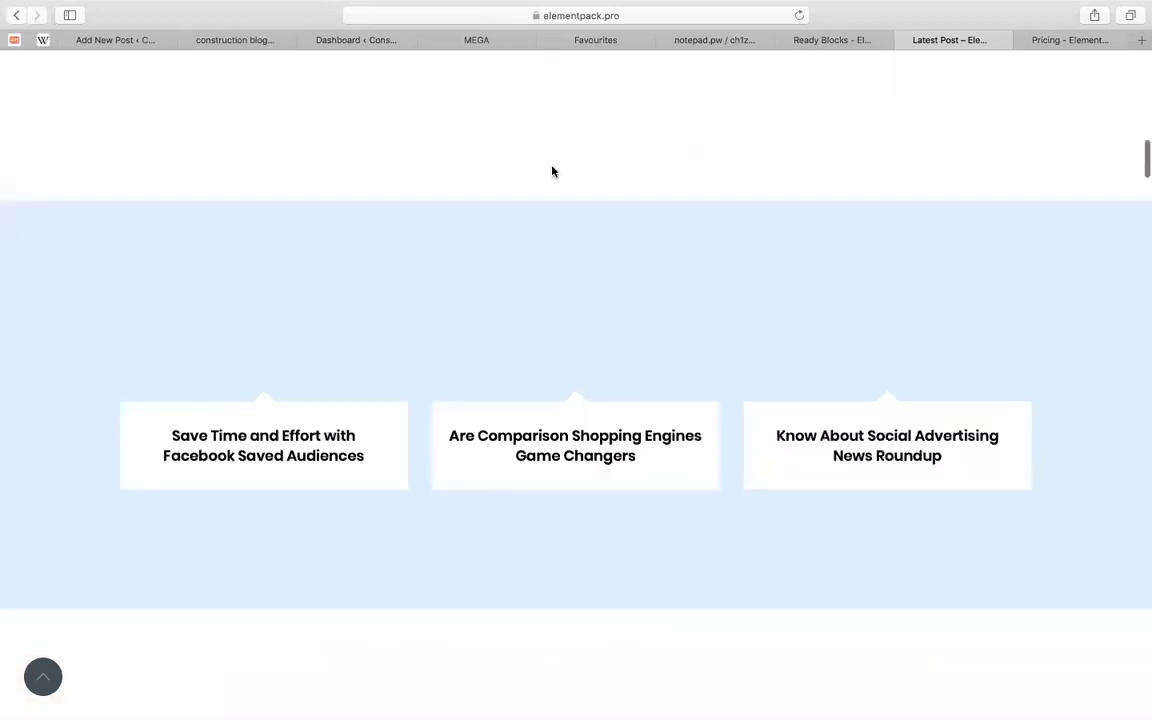
scroll(552, 172, "up", 5)
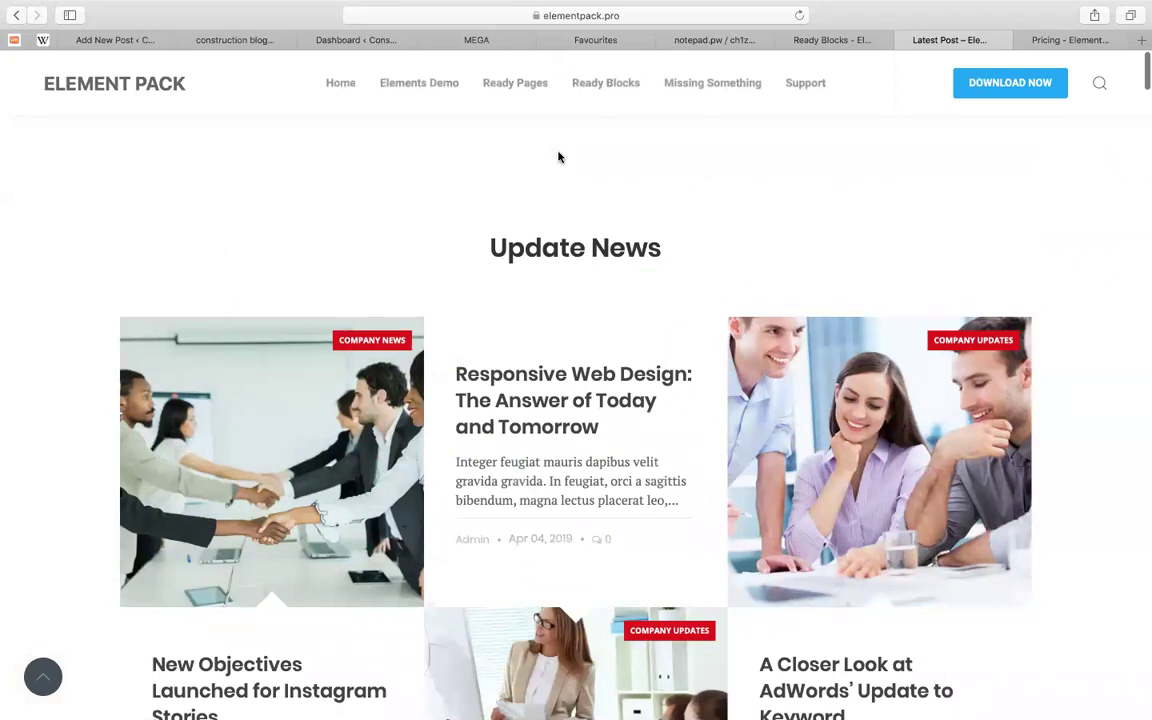
scroll(559, 157, "down", 3)
scroll(559, 157, "down", 5)
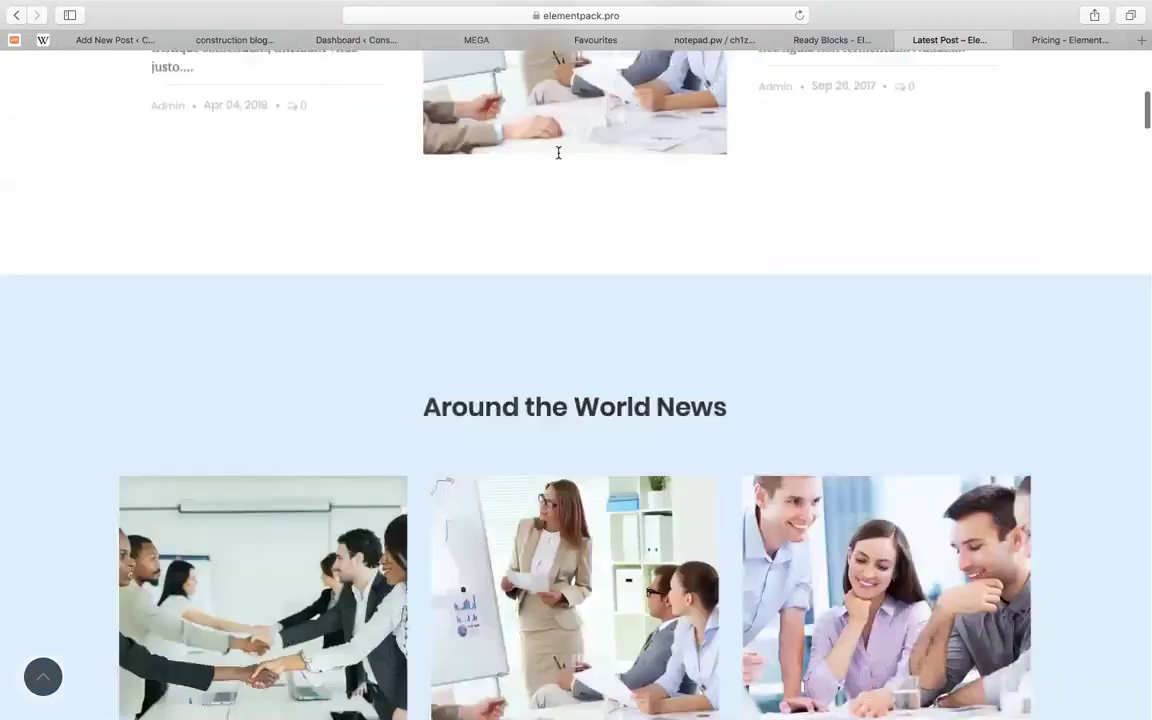
scroll(559, 157, "down", 7)
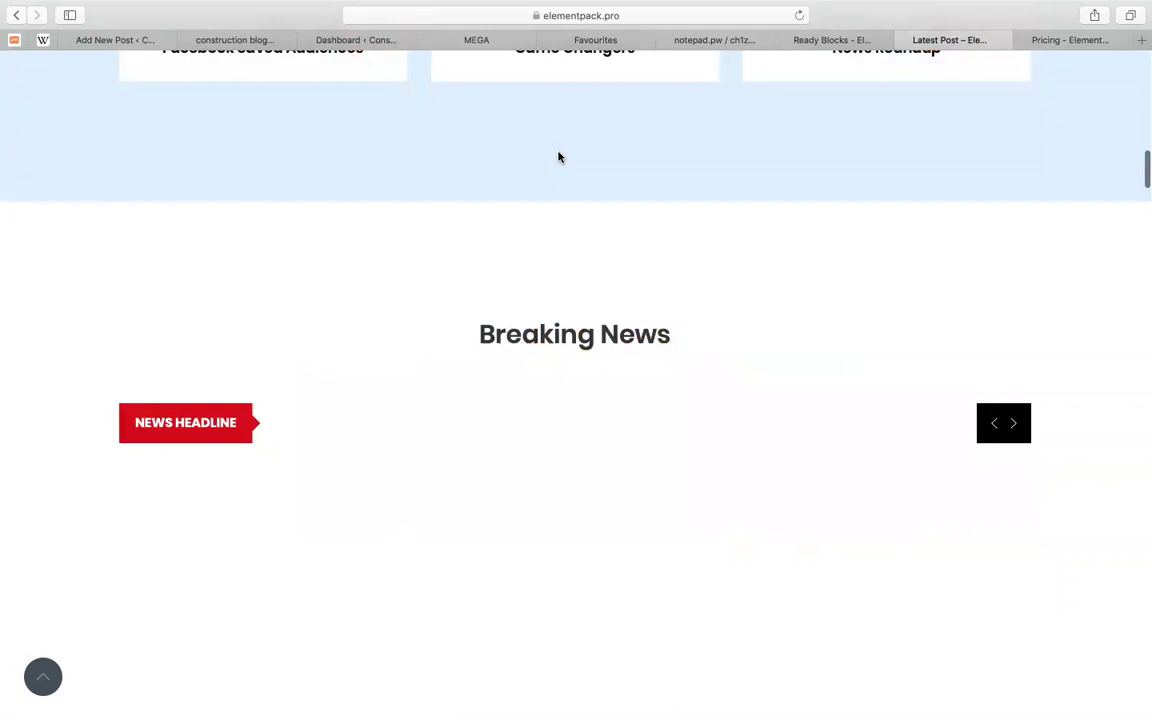
scroll(559, 157, "down", 3)
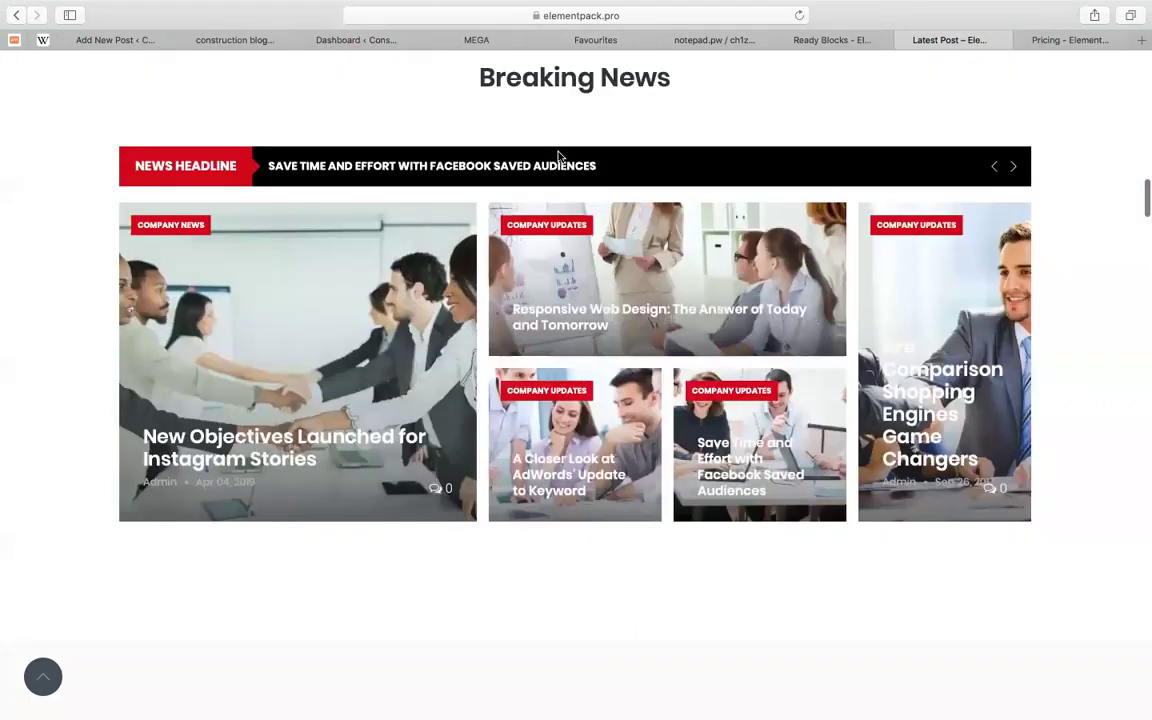
scroll(559, 157, "down", 6)
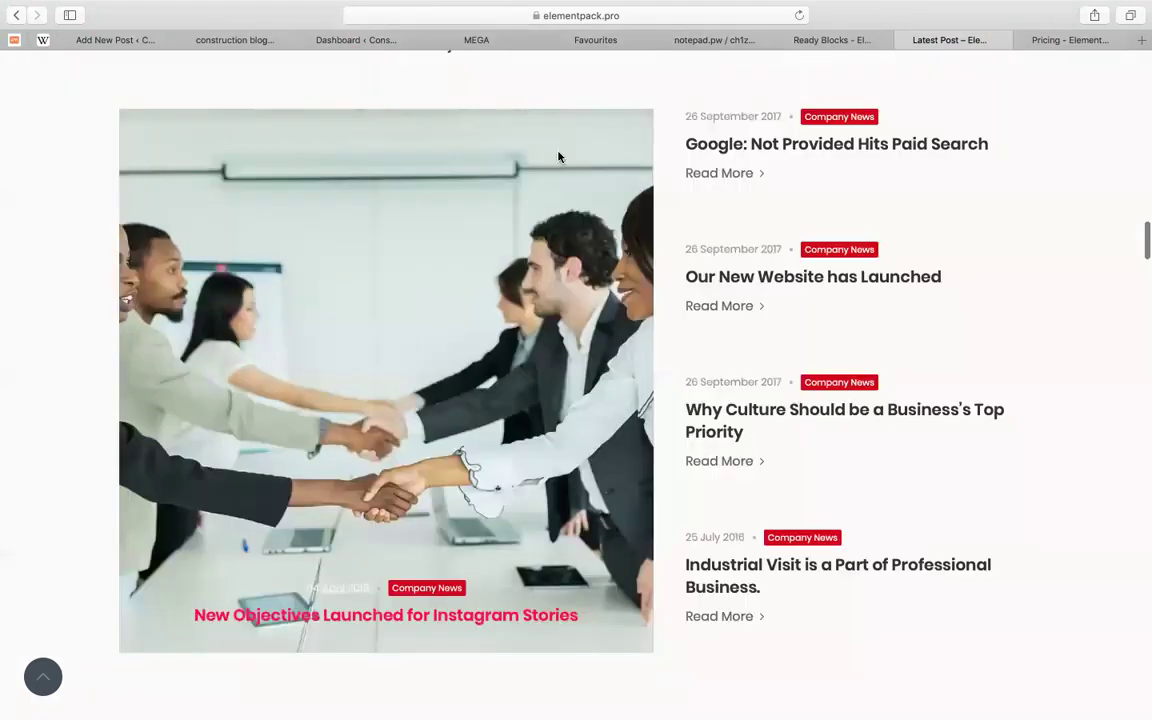
scroll(559, 157, "down", 6)
scroll(559, 157, "down", 2)
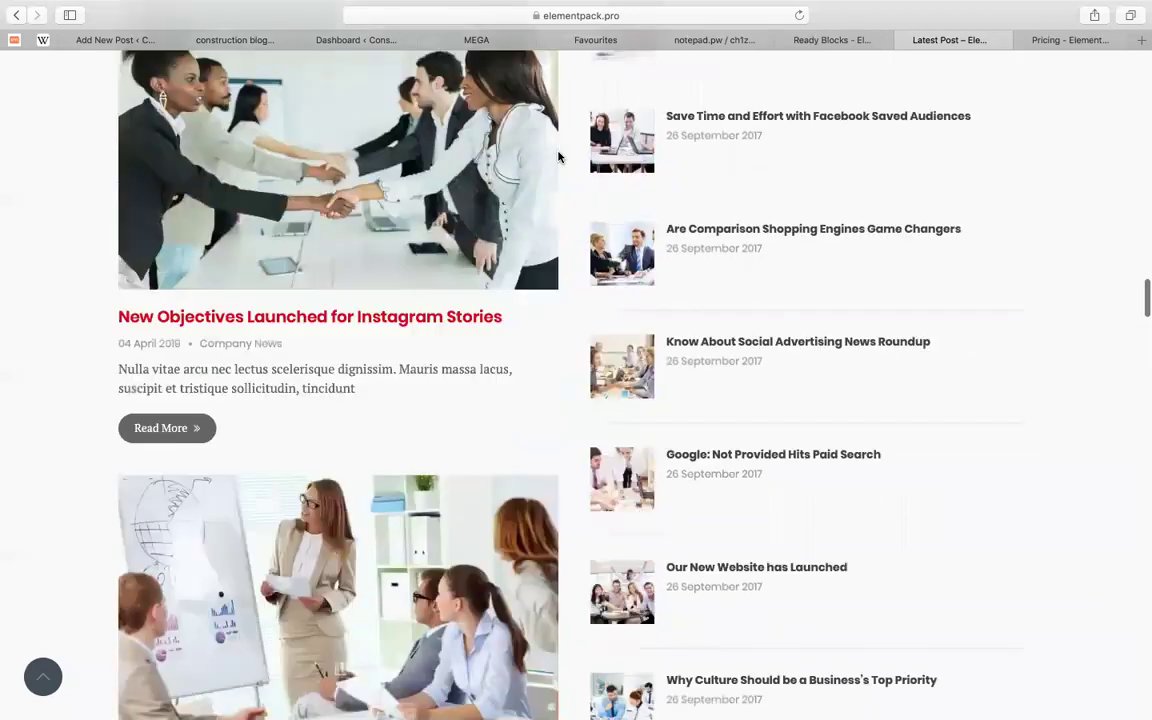
scroll(559, 157, "down", 5)
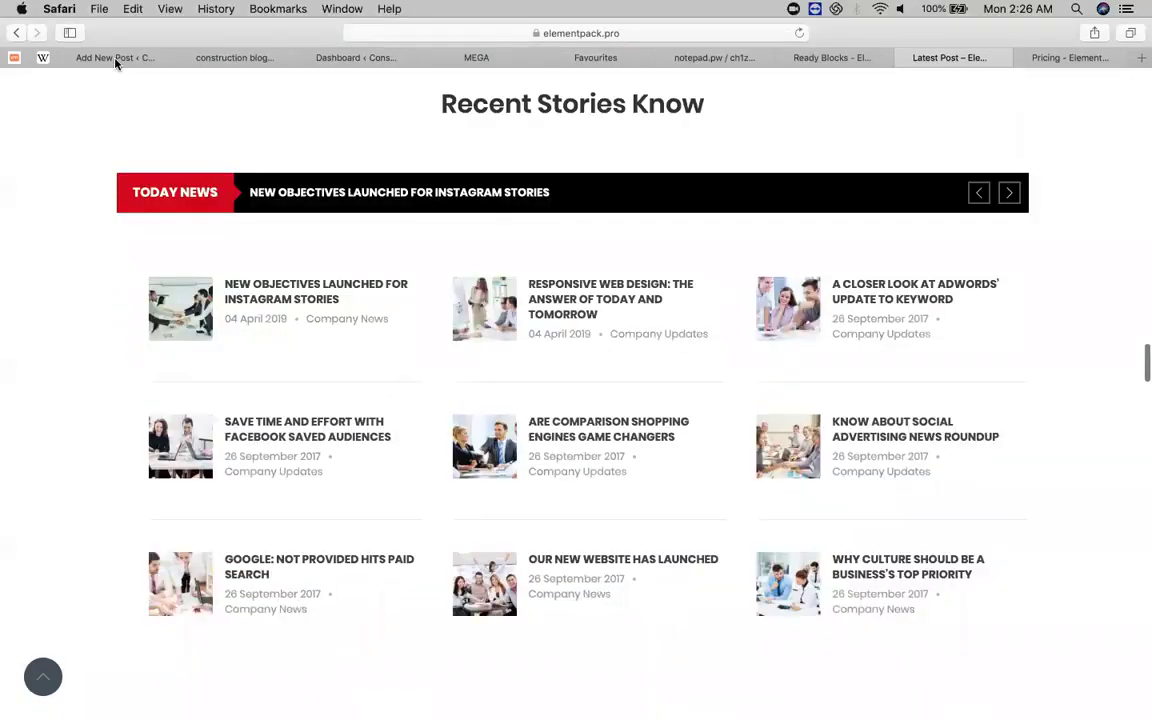
Switch back to the WordPress Add New Post tab and open the list of all pages
left_click(115, 61)
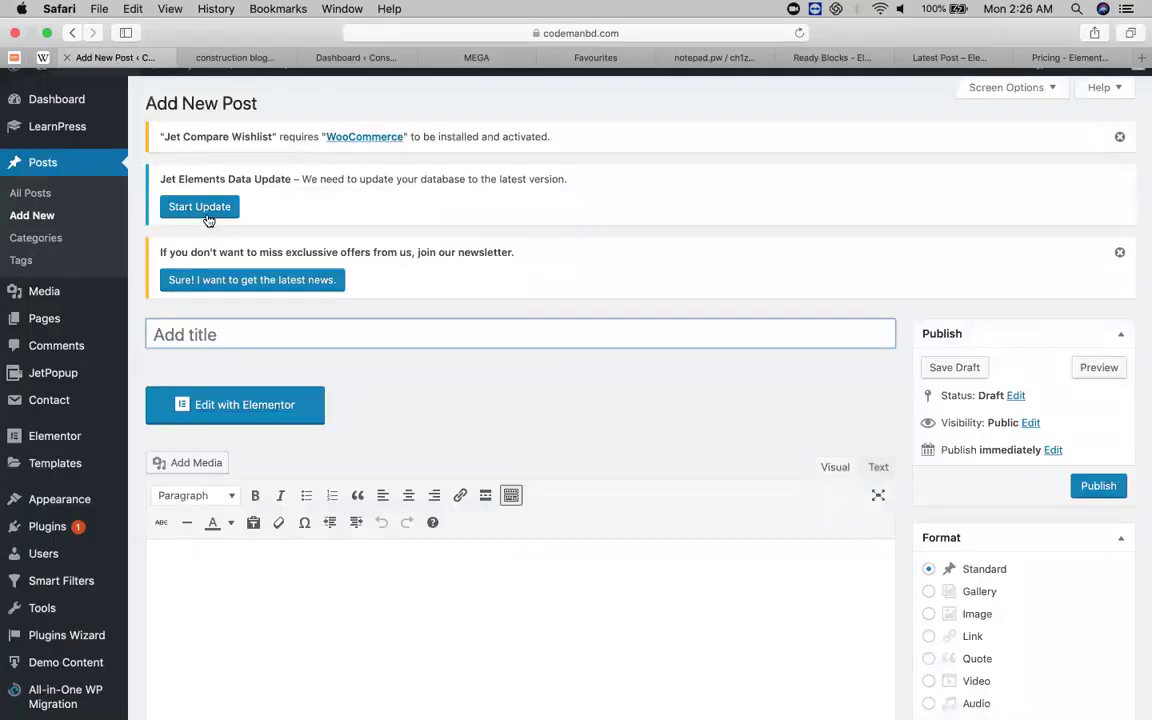
left_click(752, 109)
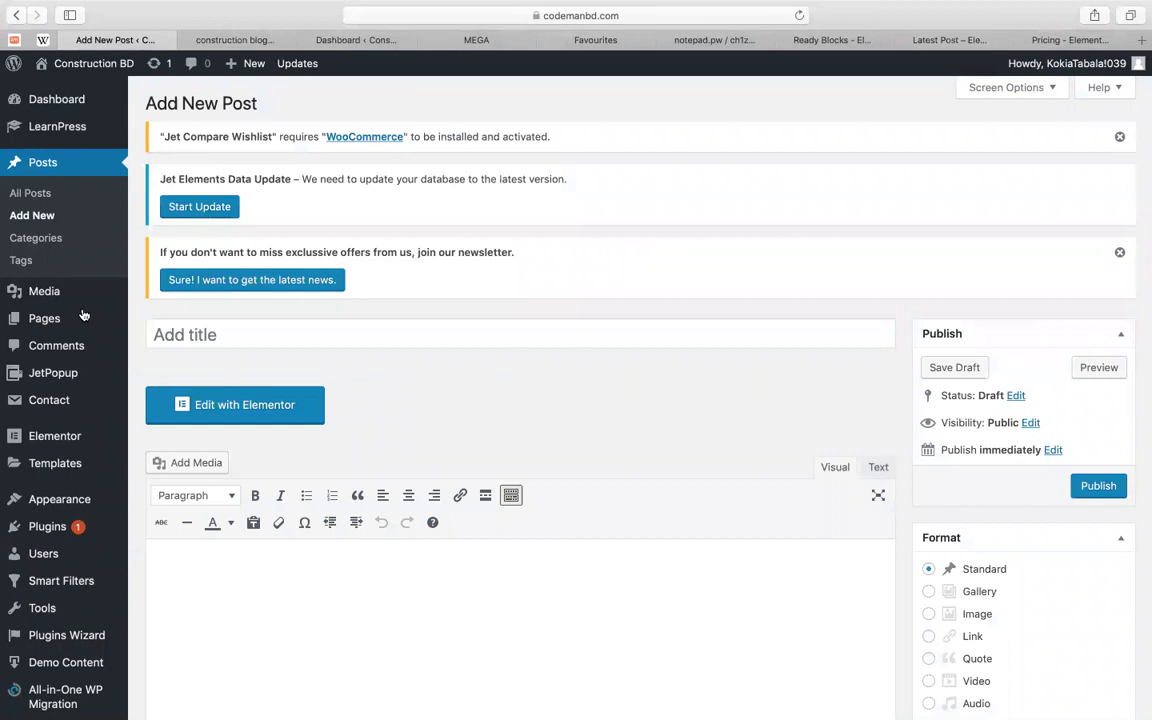
left_click(186, 322)
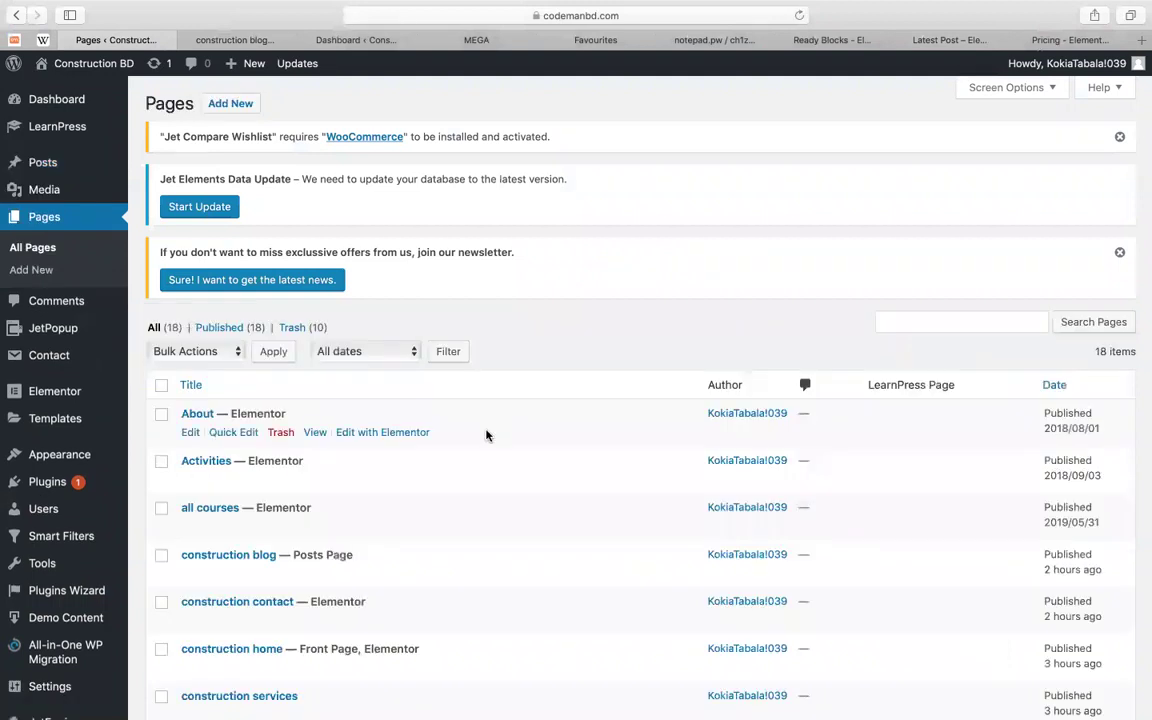
Open the construction blog page for editing and look through its page options
scroll(300, 400, "down", 4)
left_click(189, 379)
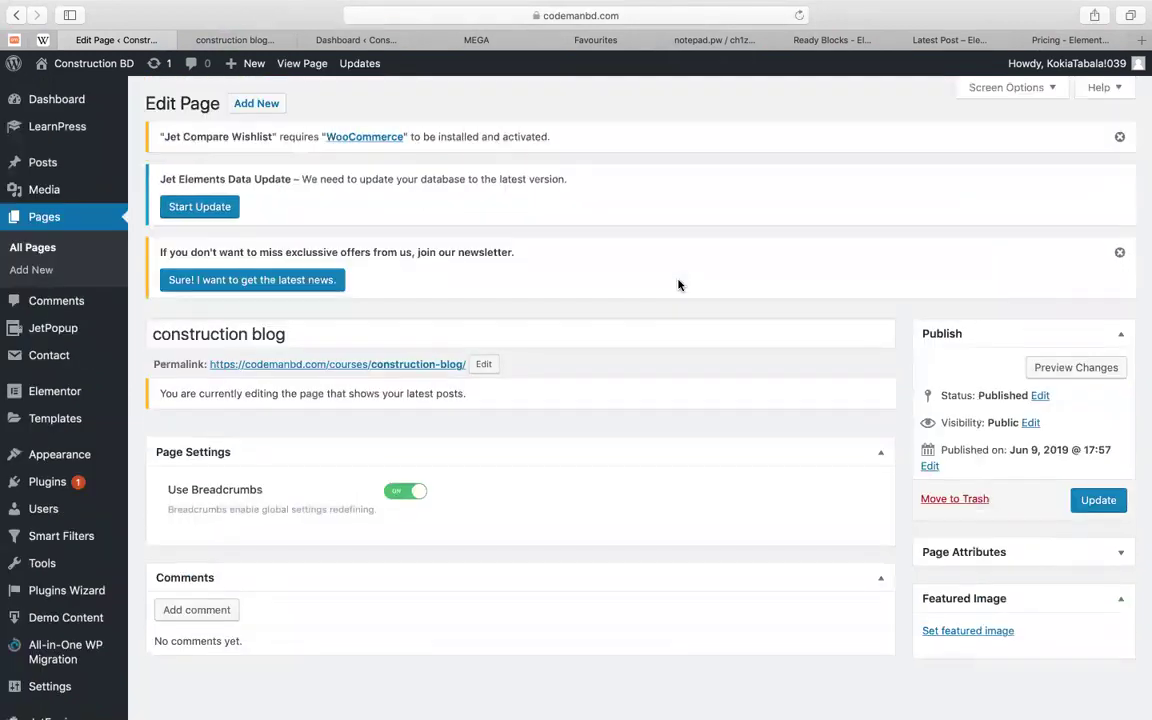
scroll(678, 285, "down", 3)
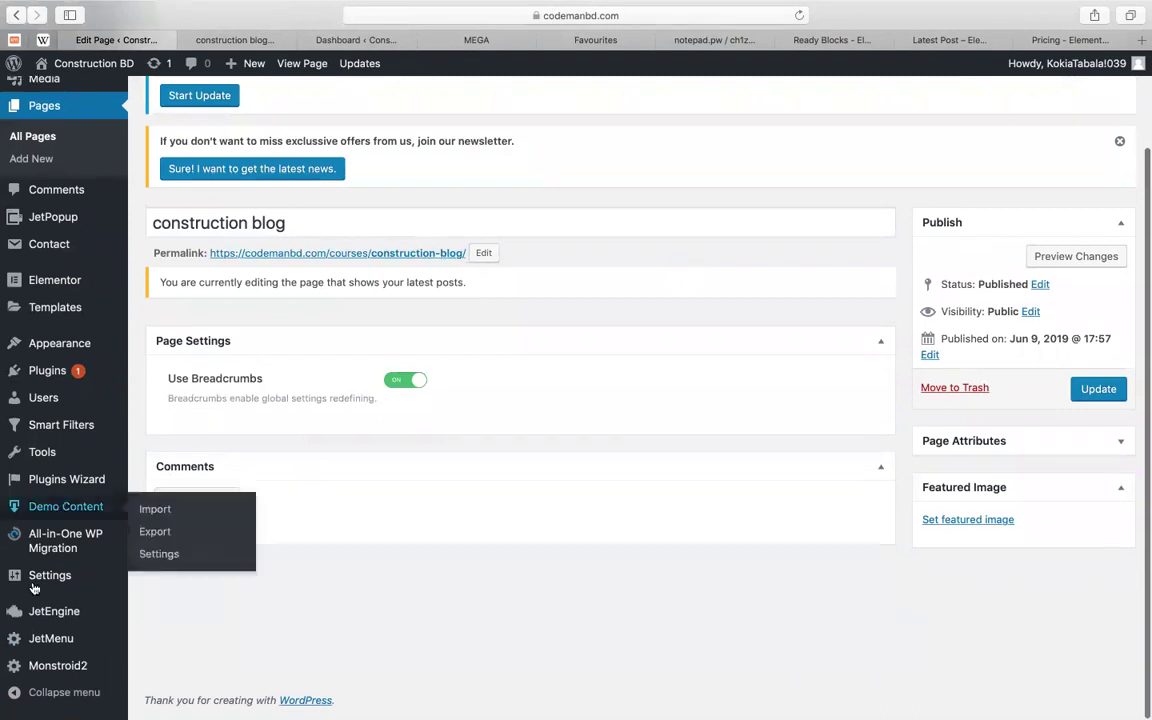
Open the Reading settings and clear the page assigned as the Posts page
mouse_move(33, 583)
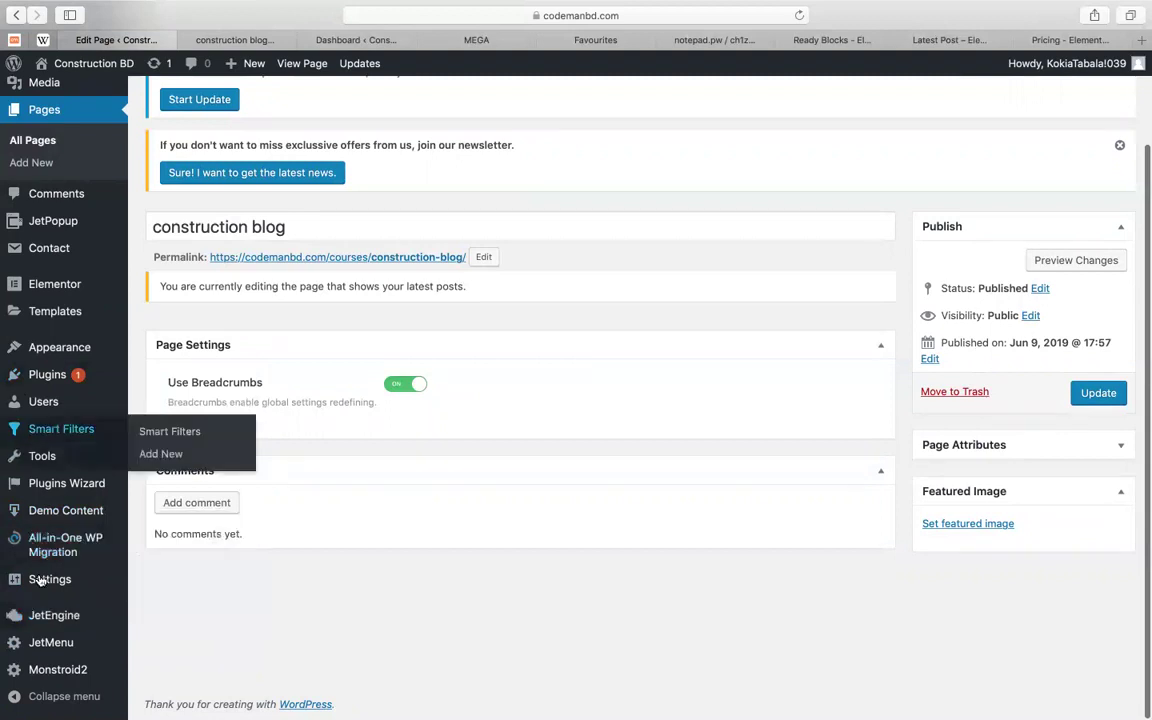
left_click(162, 552)
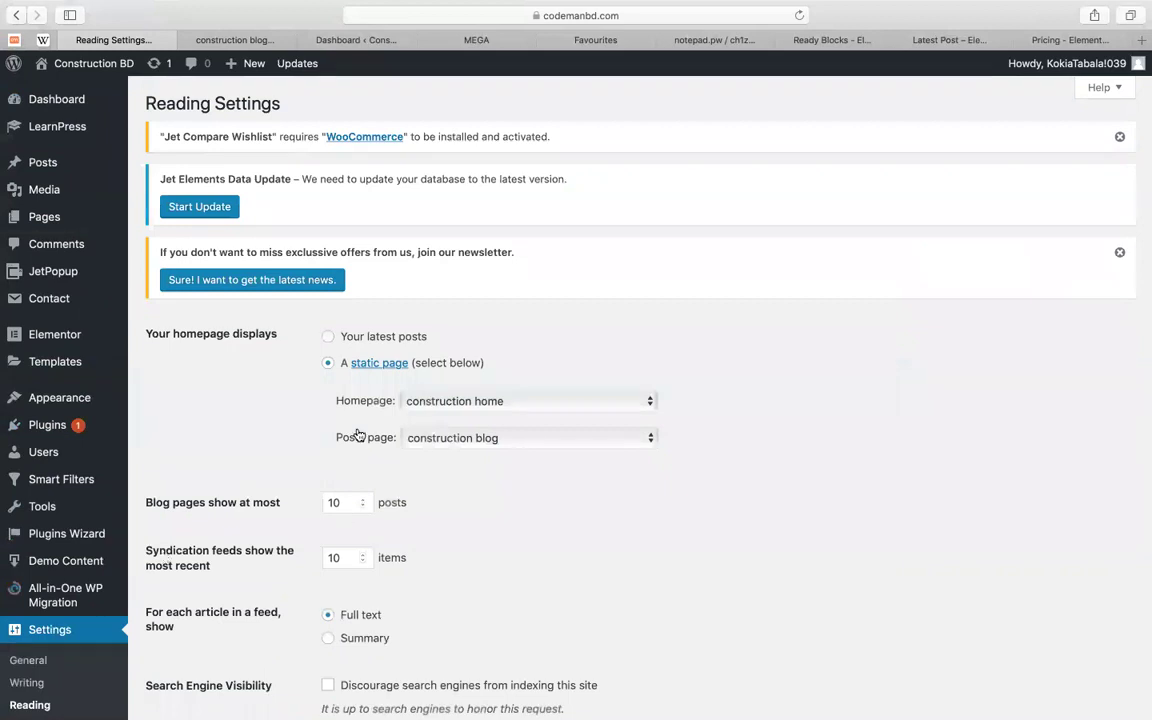
left_click(427, 440)
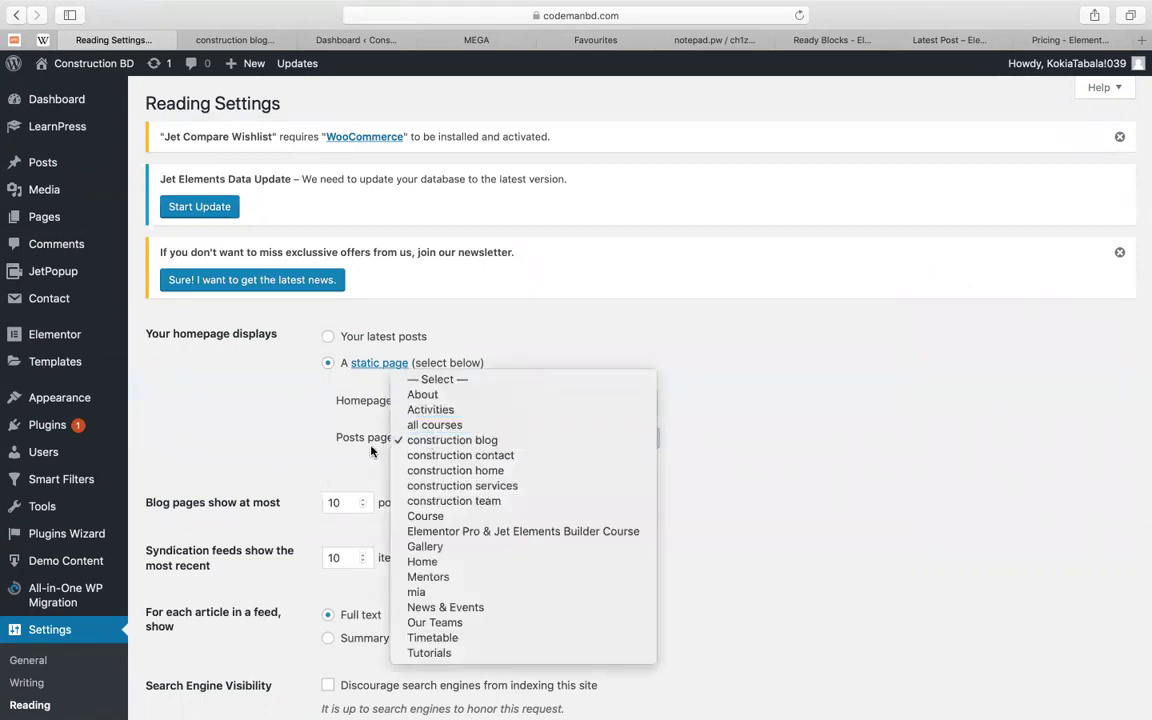
left_click(437, 379)
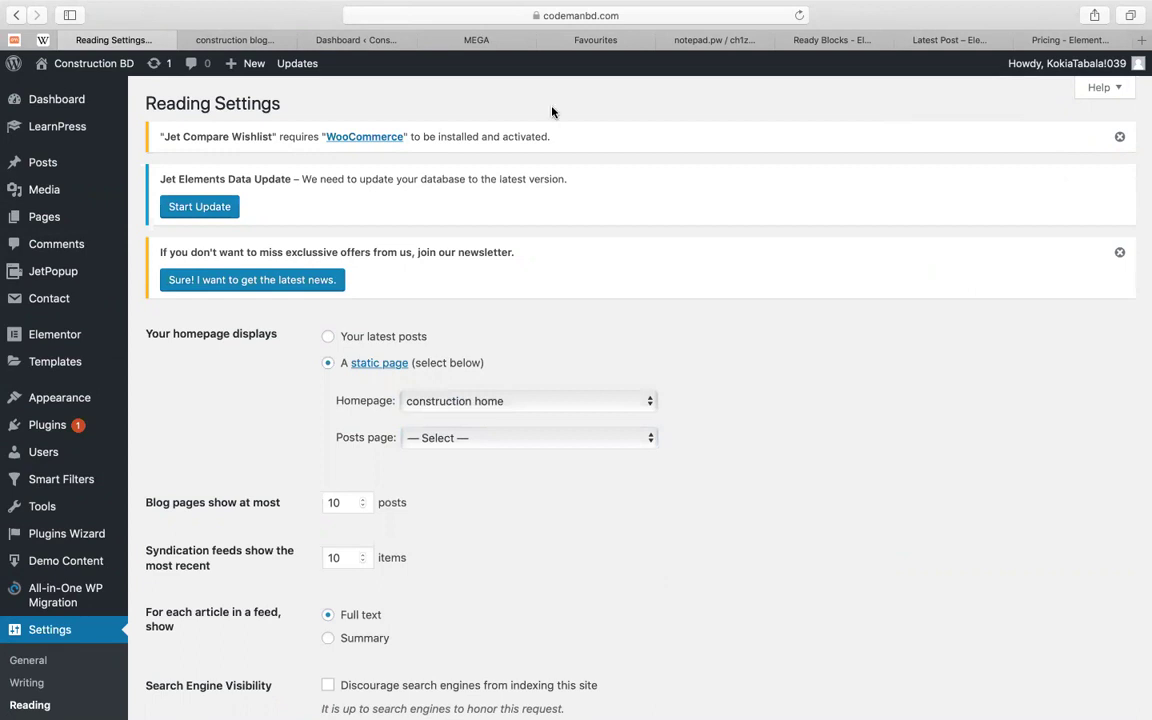
left_click(436, 443)
left_click(700, 379)
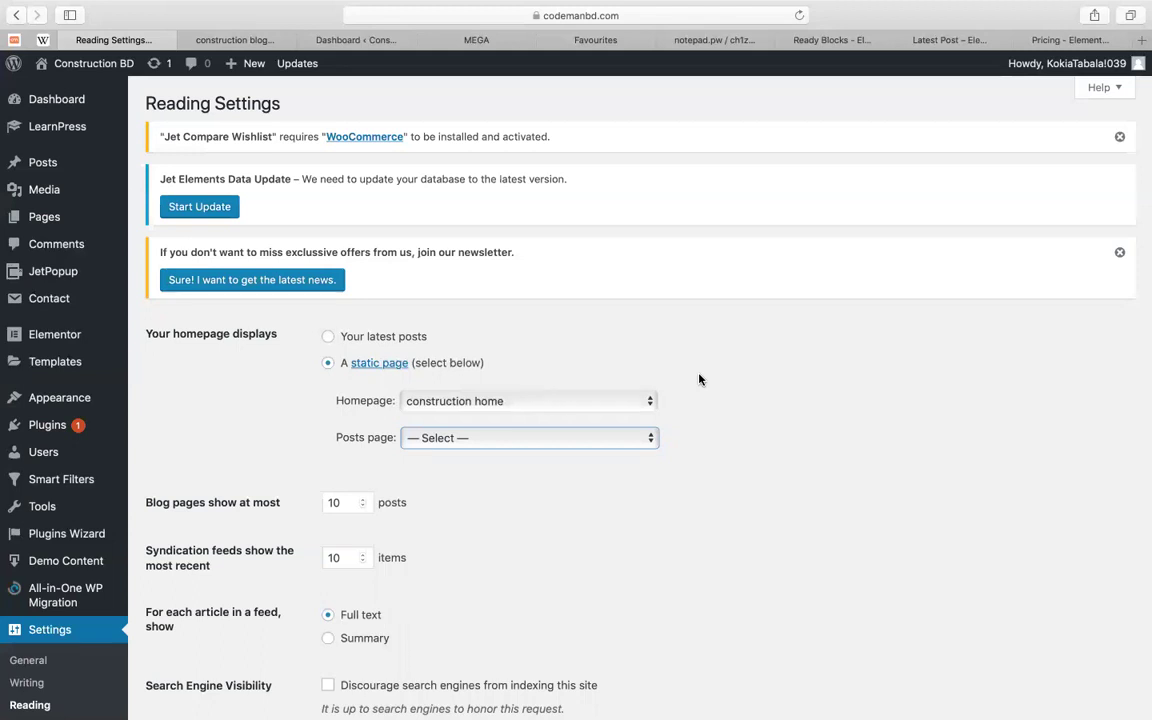
Set the Posts page back to construction blog and save the Reading settings
left_click(473, 441)
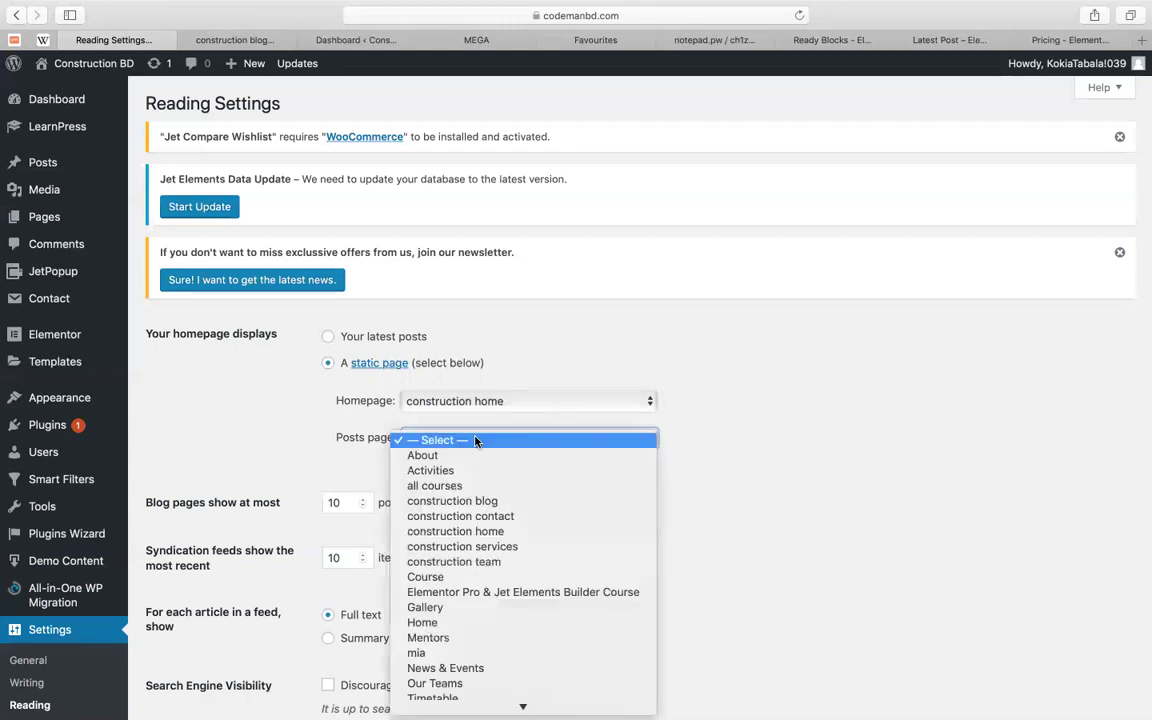
left_click(530, 501)
scroll(400, 500, "down", 5)
left_click(163, 535)
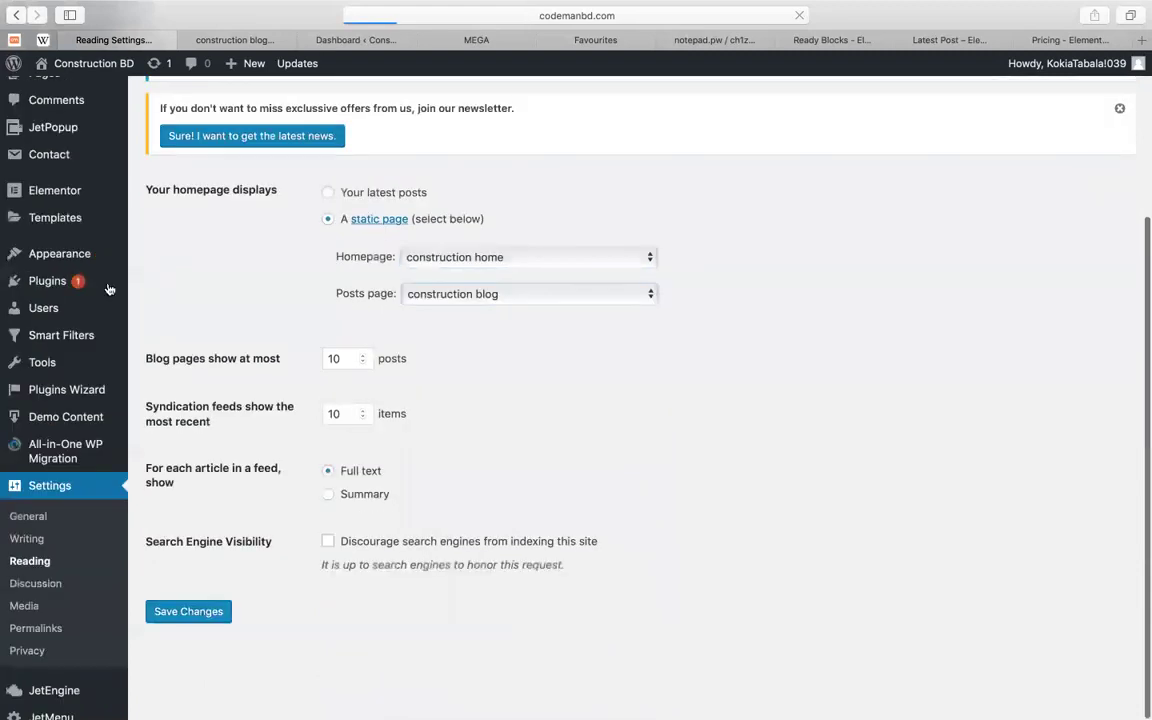
scroll(198, 400, "down", 2)
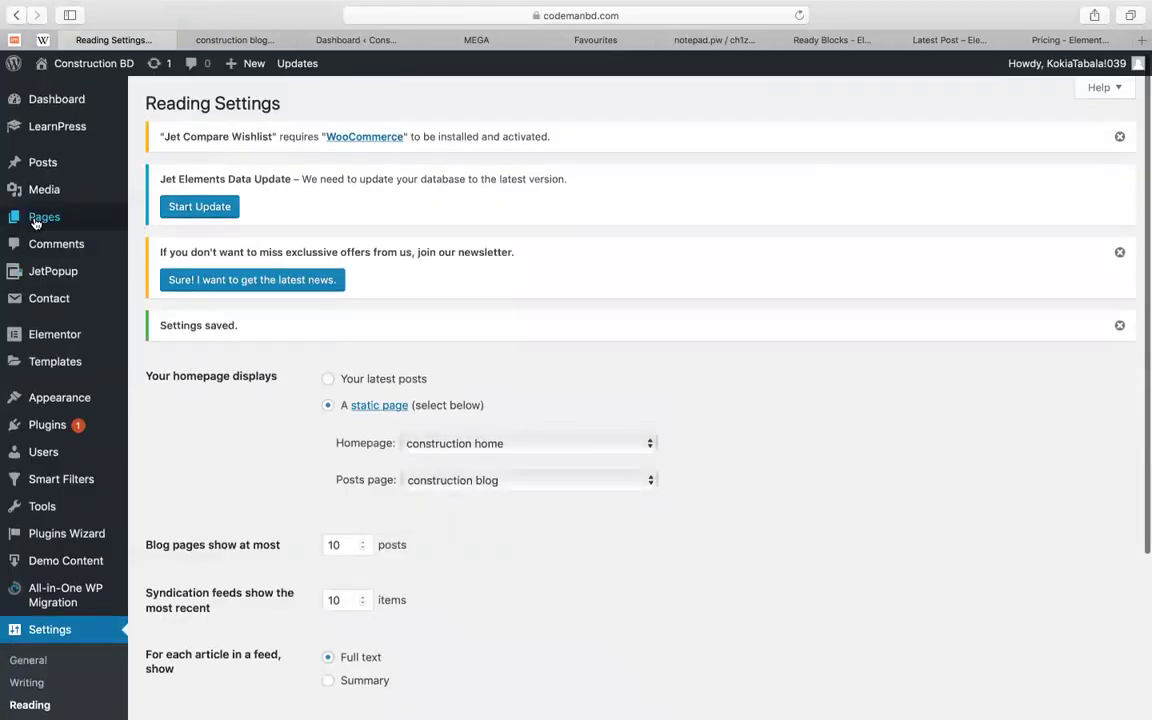
Open the list of all pages and start adding a new page
mouse_move(187, 224)
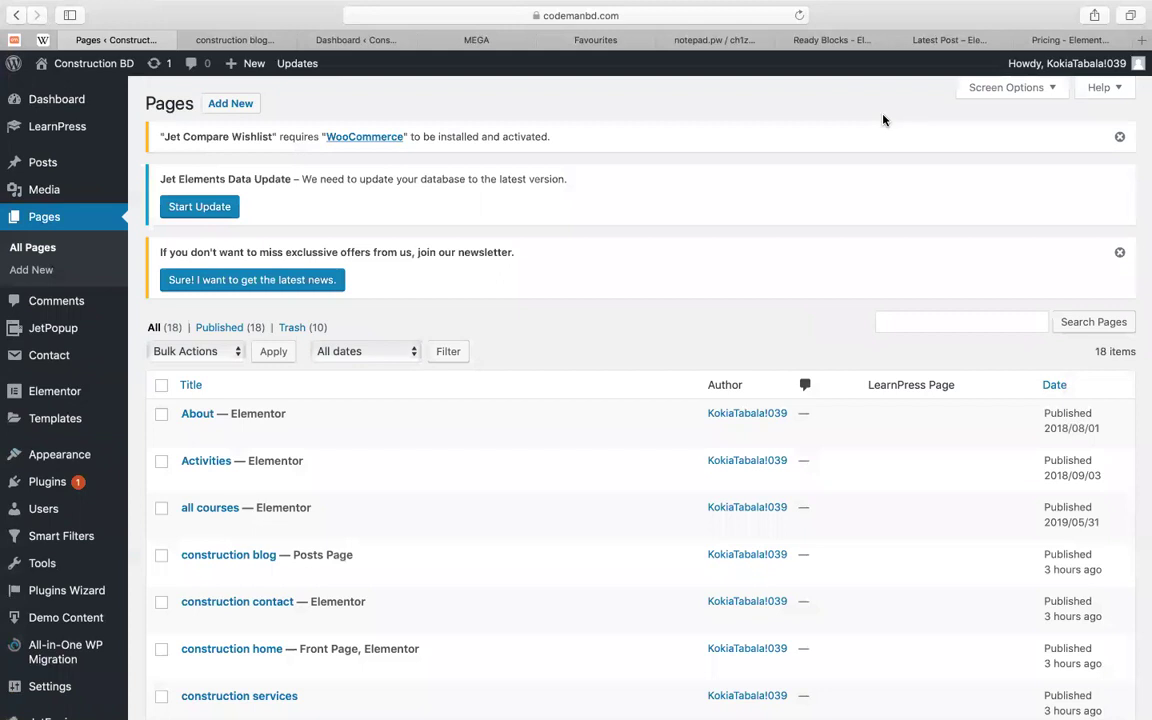
scroll(437, 360, "down", 2)
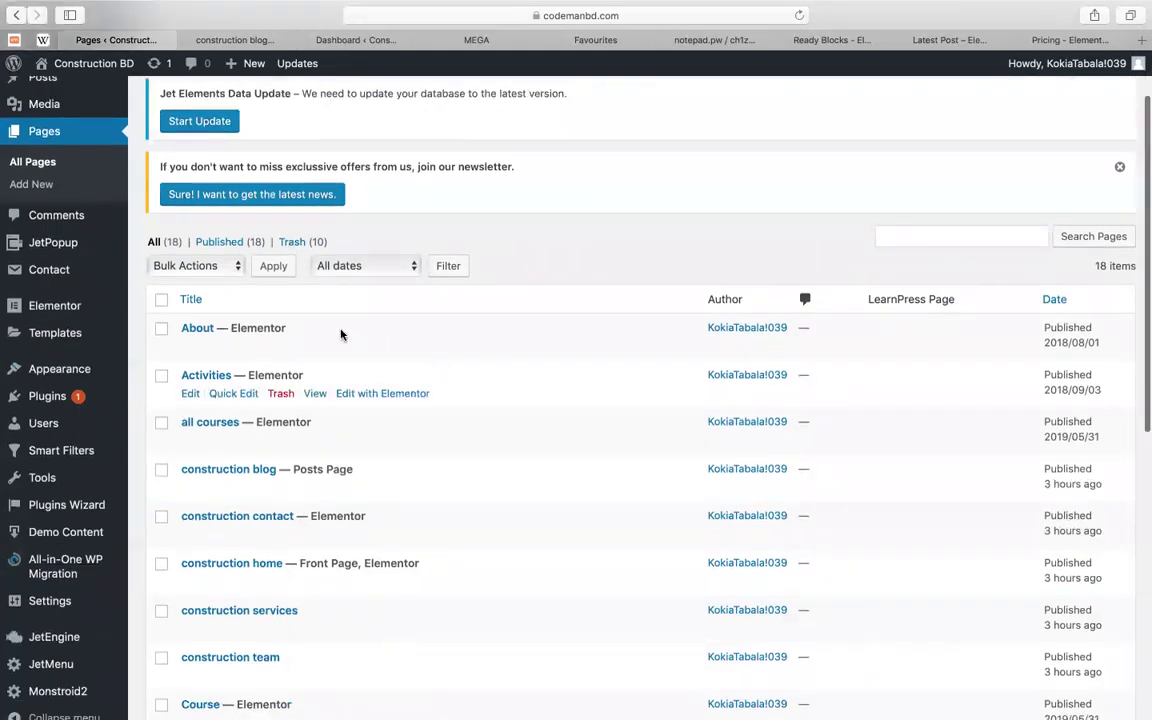
scroll(340, 334, "up", 2)
left_click(240, 104)
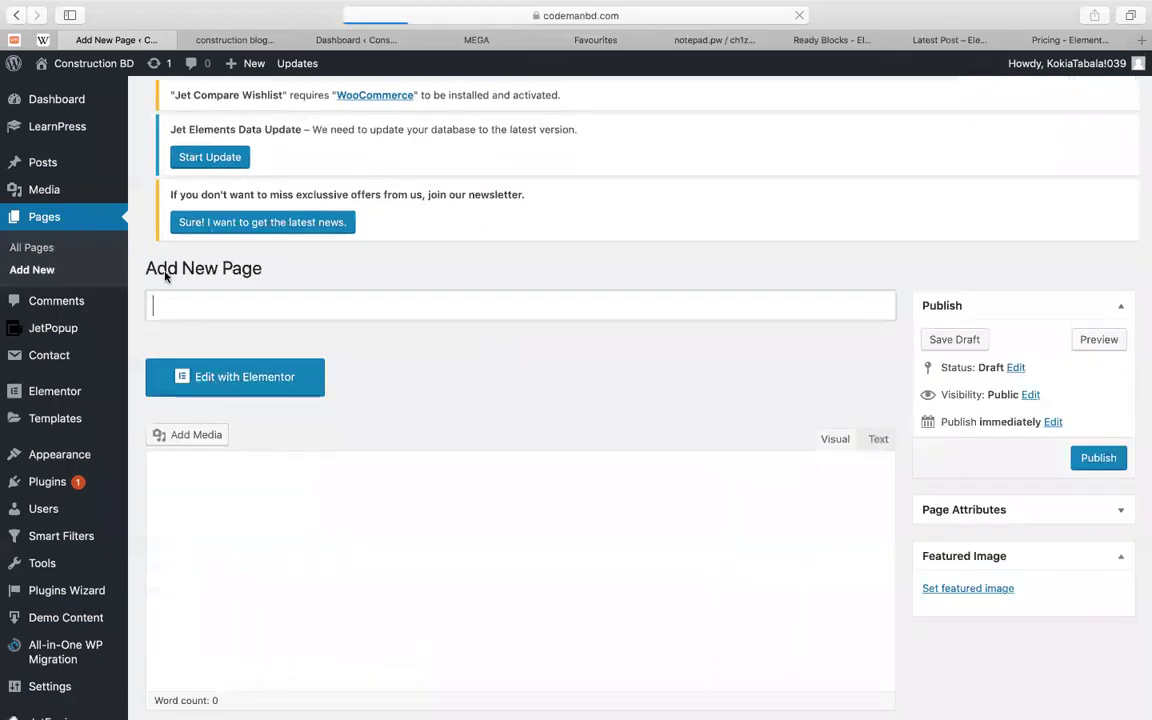
Title the new page "news & events" and publish it
type("new")
key("BackSpace")
type("s & eb")
key("BackSpace")
type("vents")
scroll(435, 337, "down", 5)
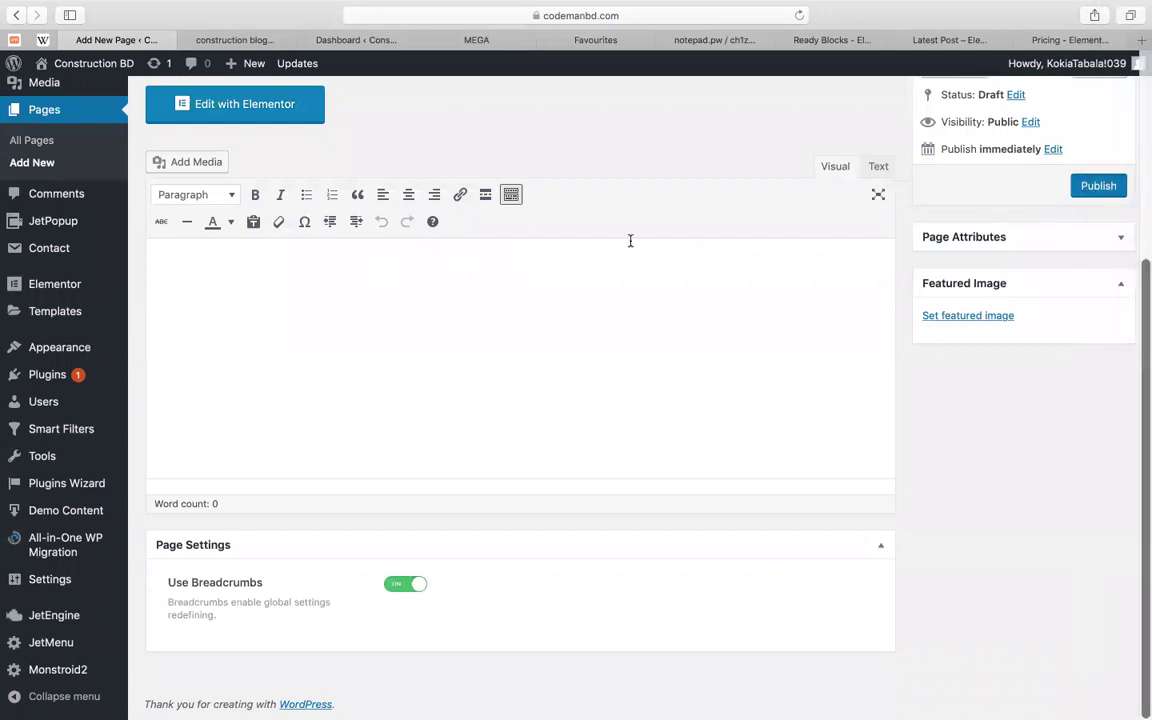
scroll(630, 240, "up", 5)
Open the news & events page in the Elementor editor and bring up the template library
scroll(630, 246, "down", 1)
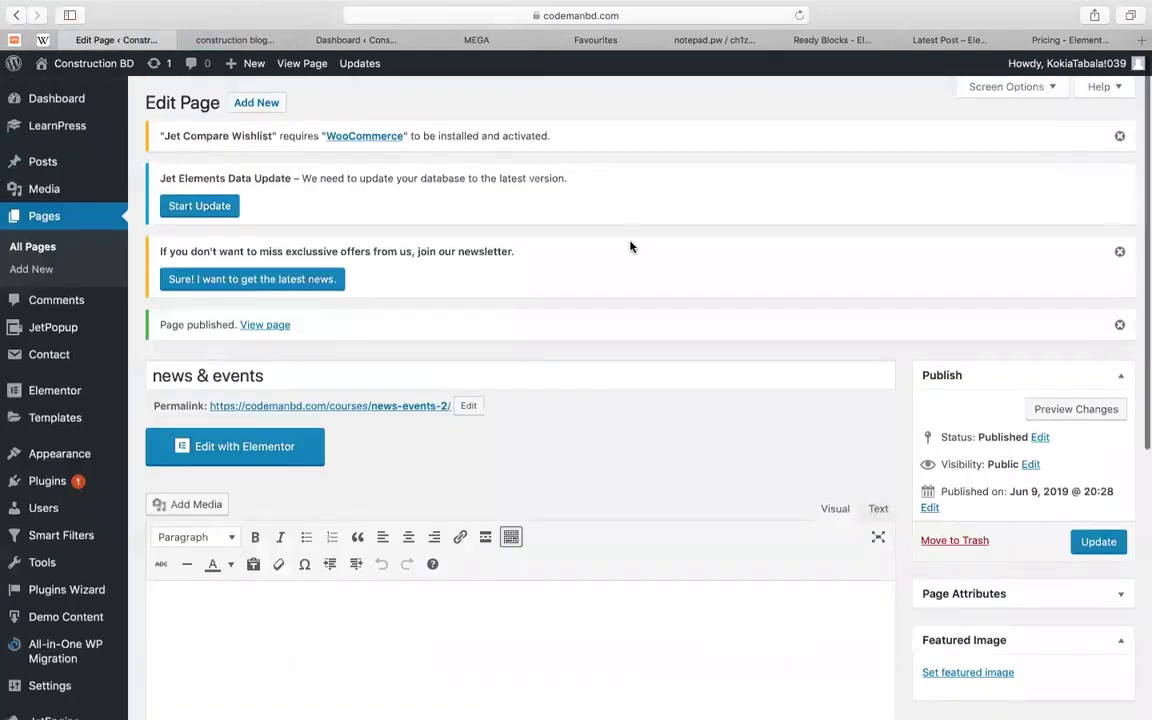
left_click(300, 450)
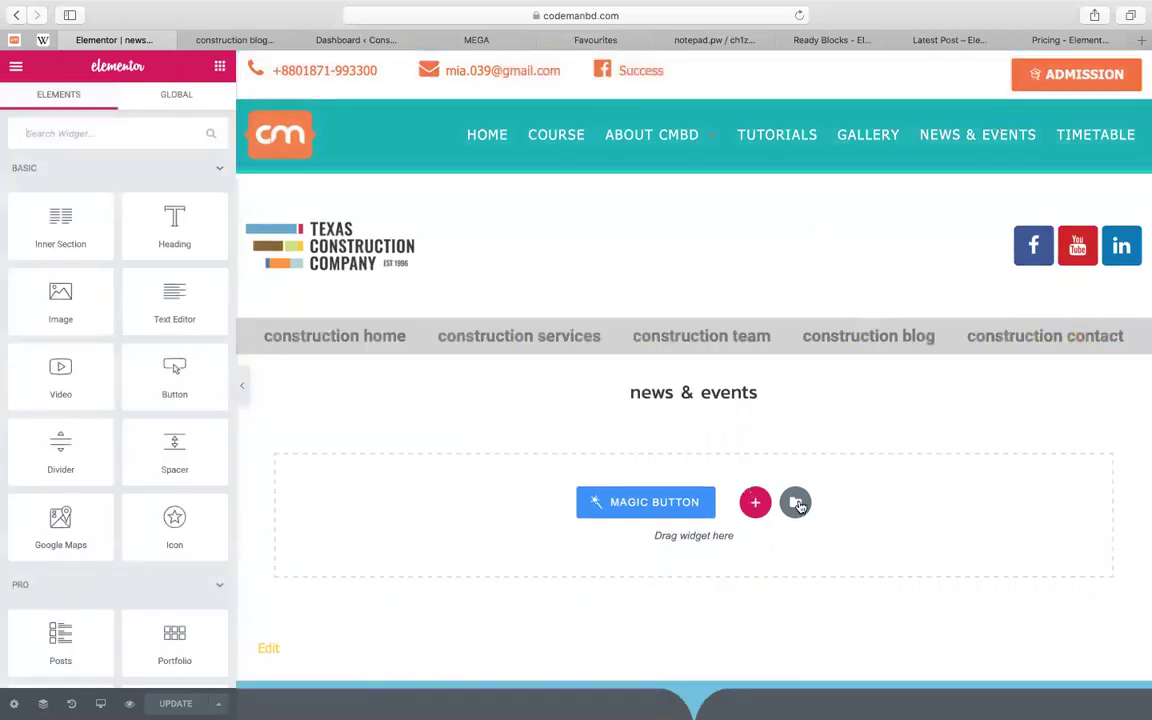
left_click(797, 504)
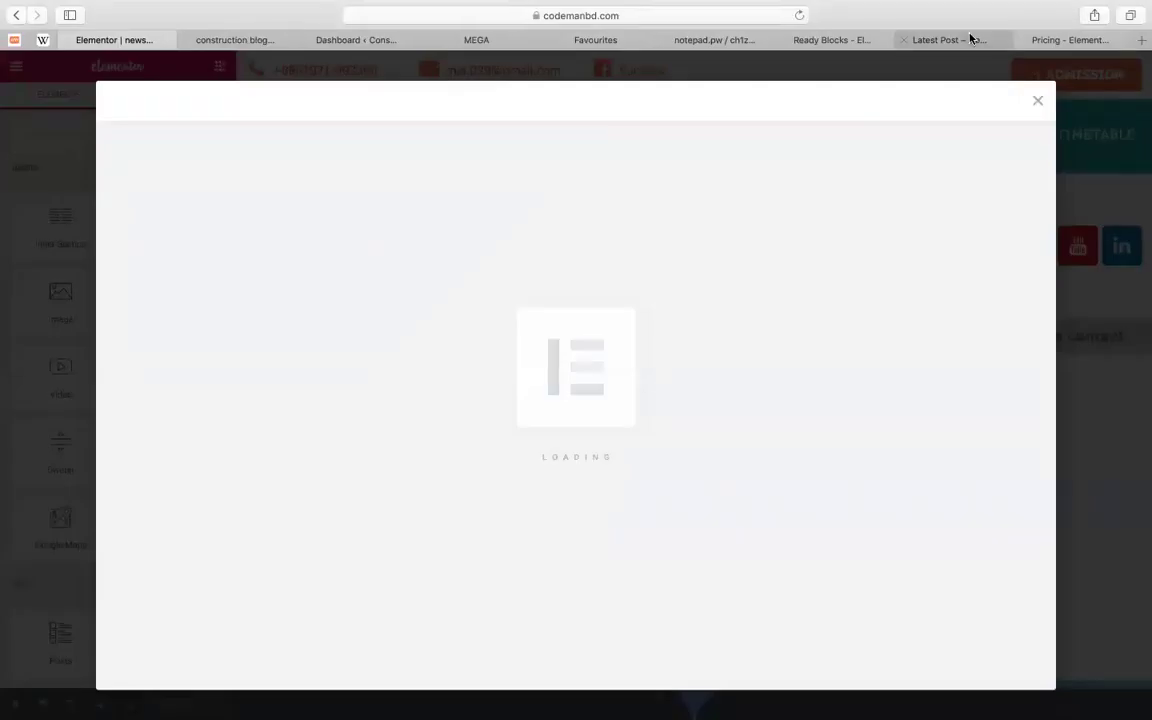
Review the Latest Post demo page again from Recent Stories Know up to World, National and Local News
left_click(970, 38)
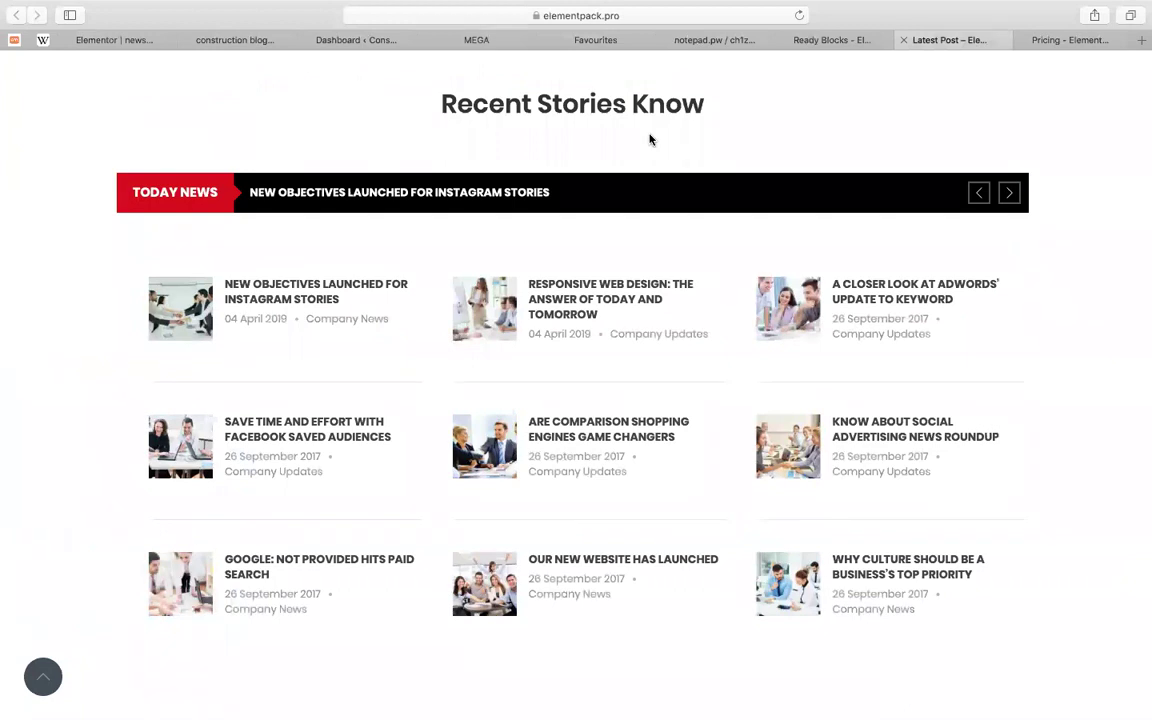
scroll(649, 139, "up", 3)
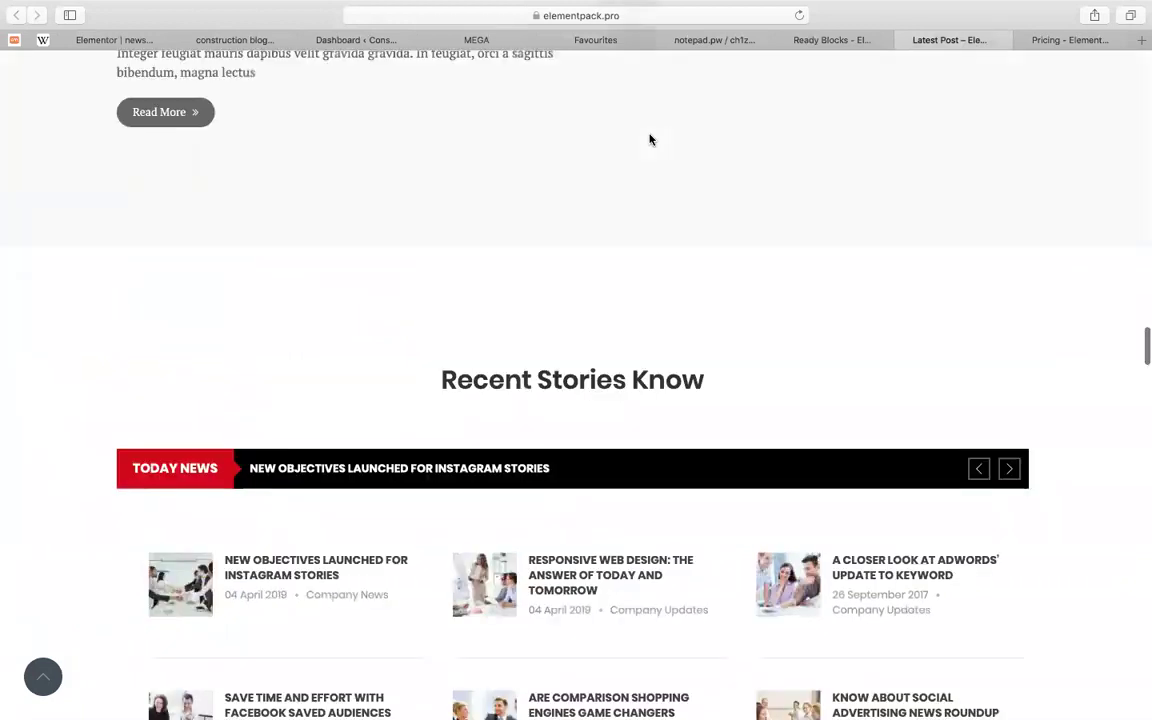
scroll(649, 139, "up", 10)
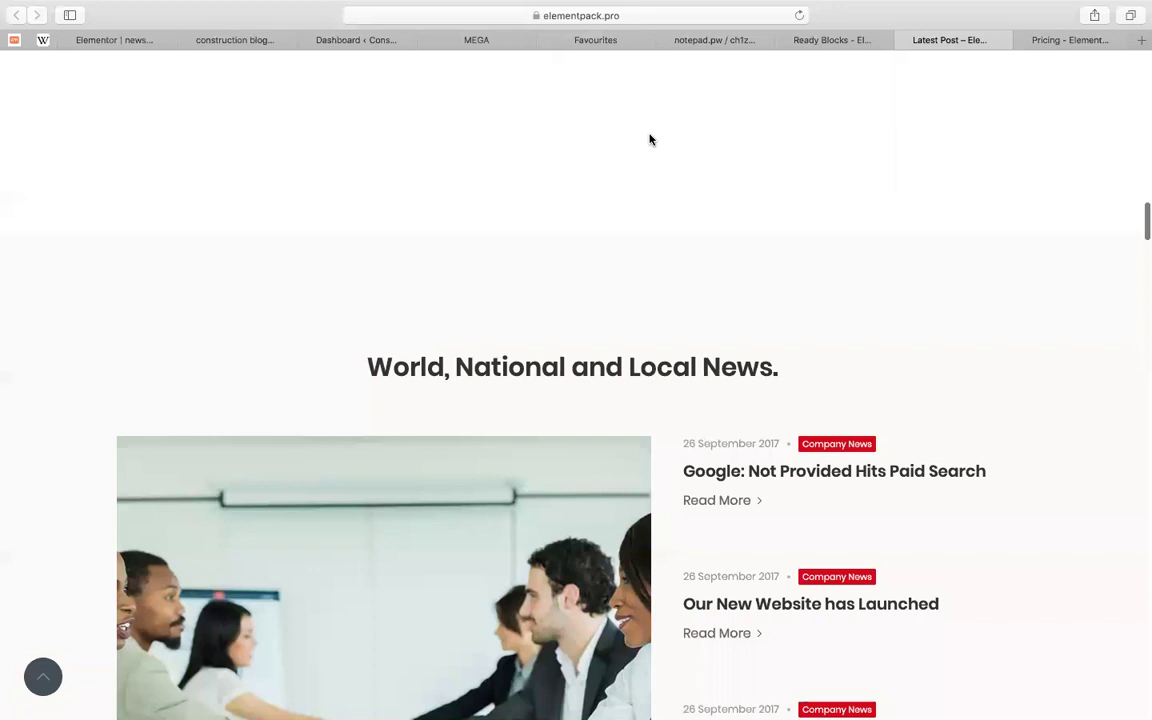
scroll(649, 139, "up", 3)
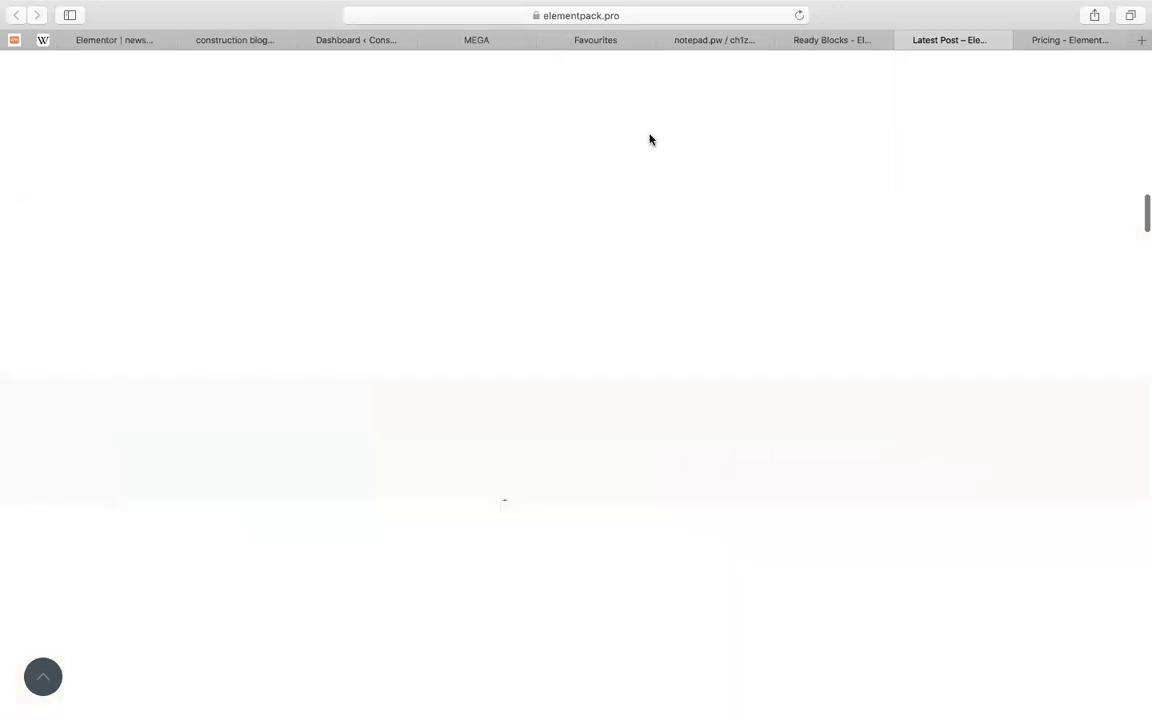
scroll(649, 139, "down", 5)
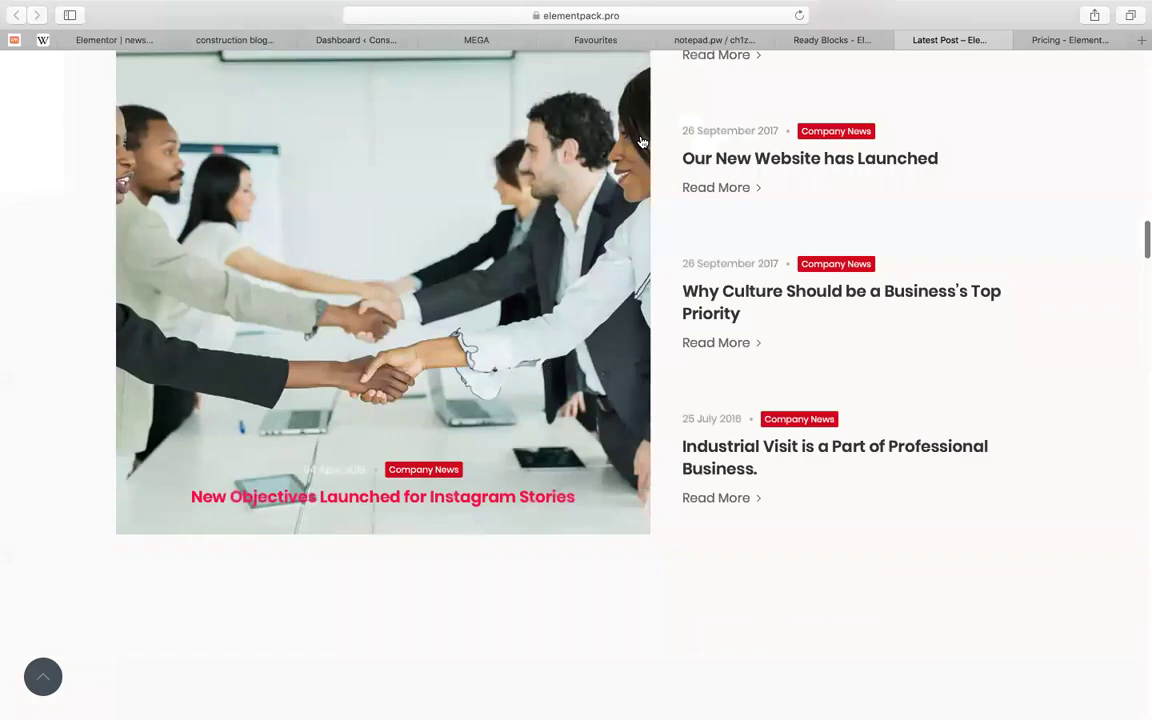
scroll(643, 141, "down", 5)
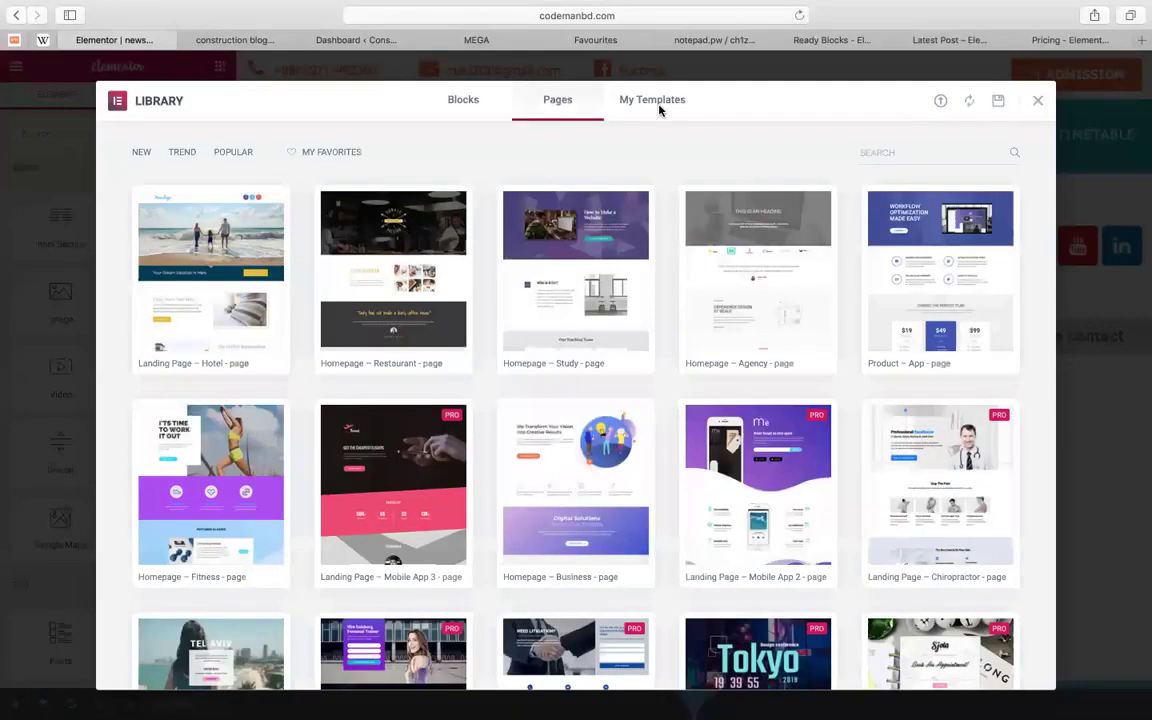
Start a template file import in the Elementor library and browse from Desktop through _ALL_CMBD_VAULT to the Elementor pro - Lifetime folder
left_click(659, 104)
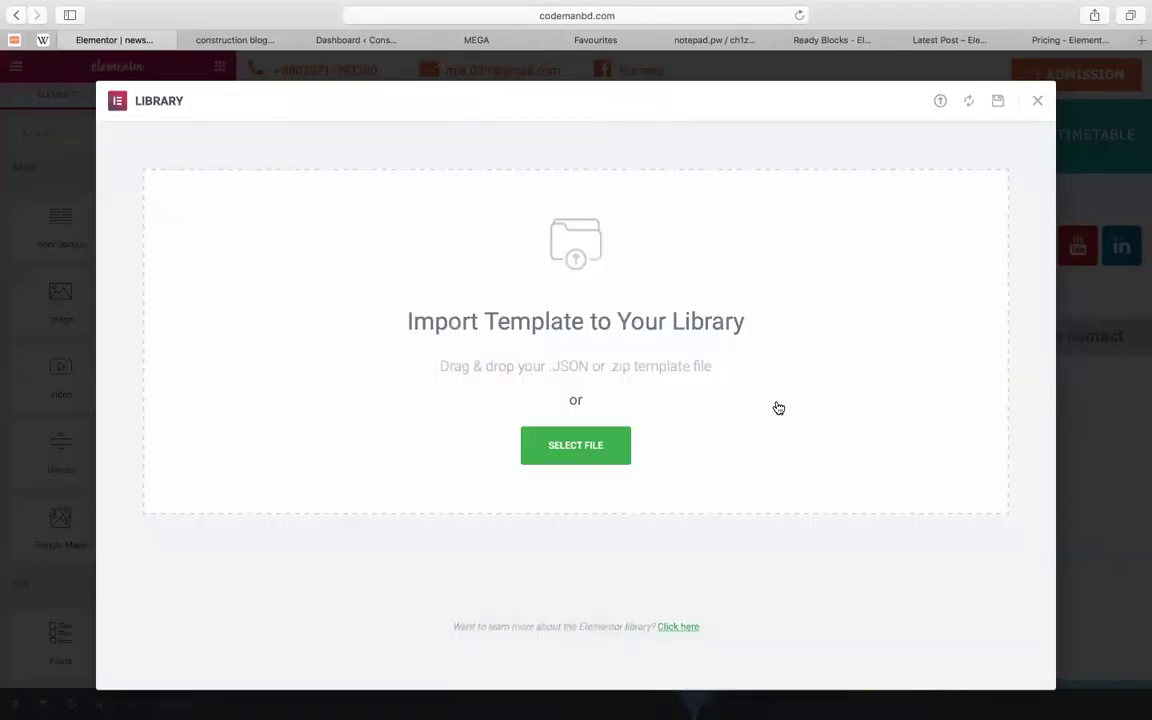
left_click(549, 455)
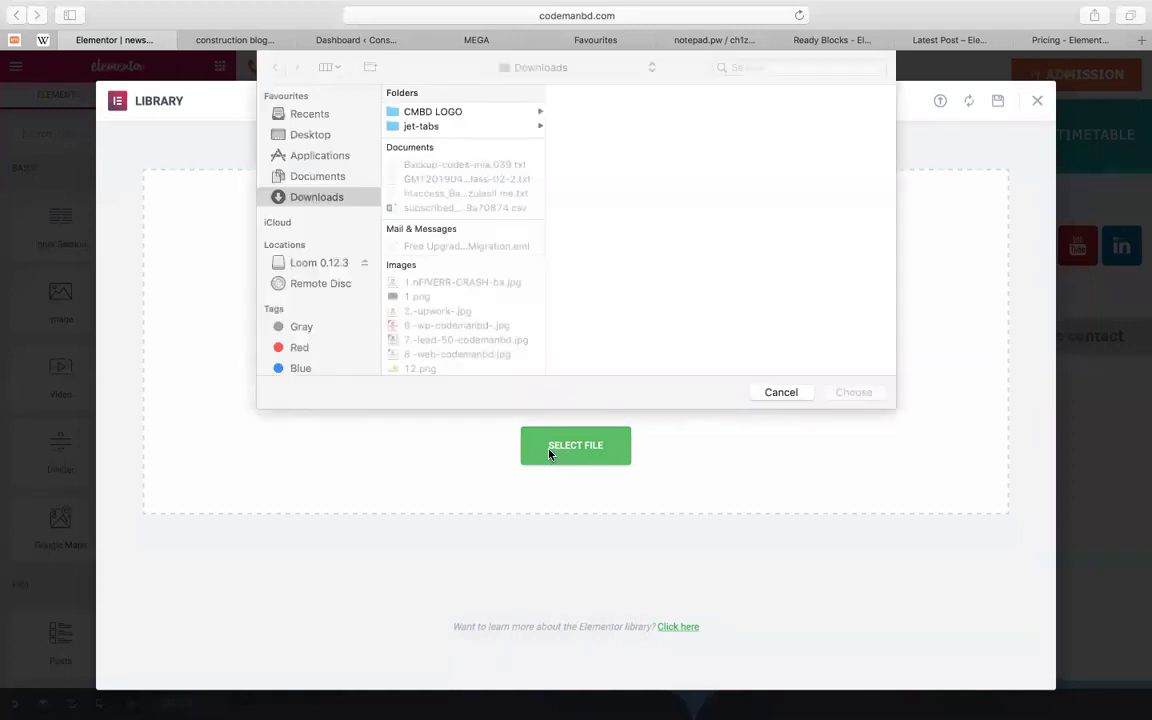
left_click(411, 118)
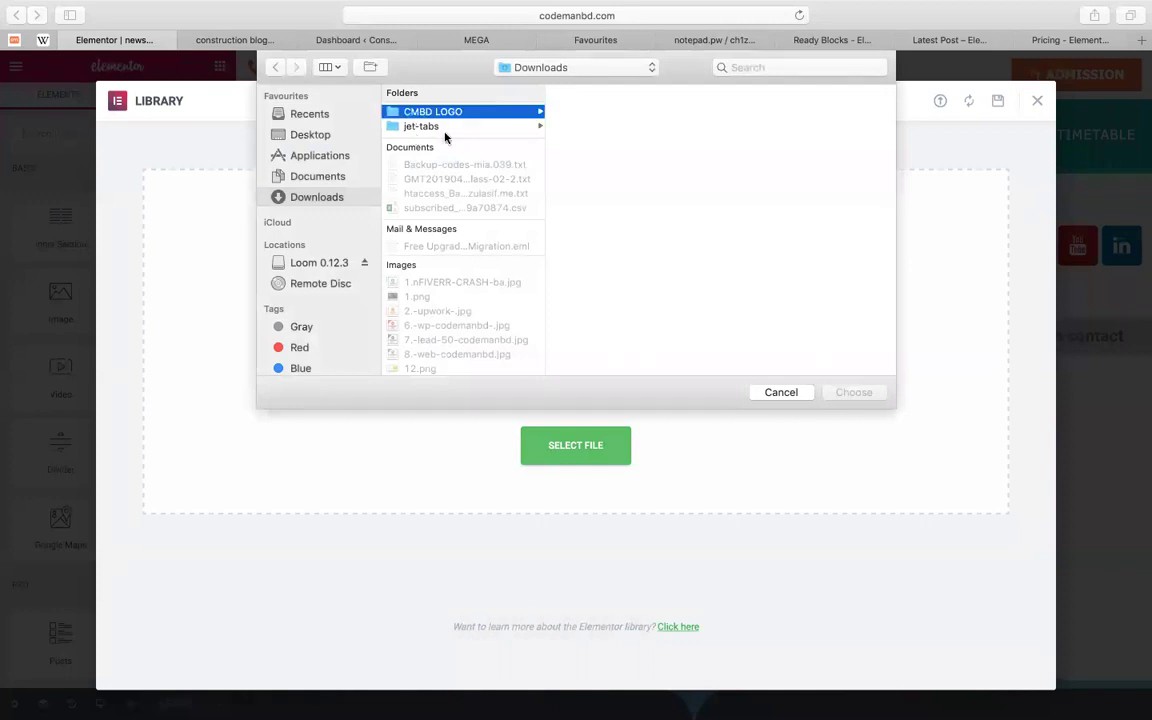
left_click(440, 130)
left_click(306, 154)
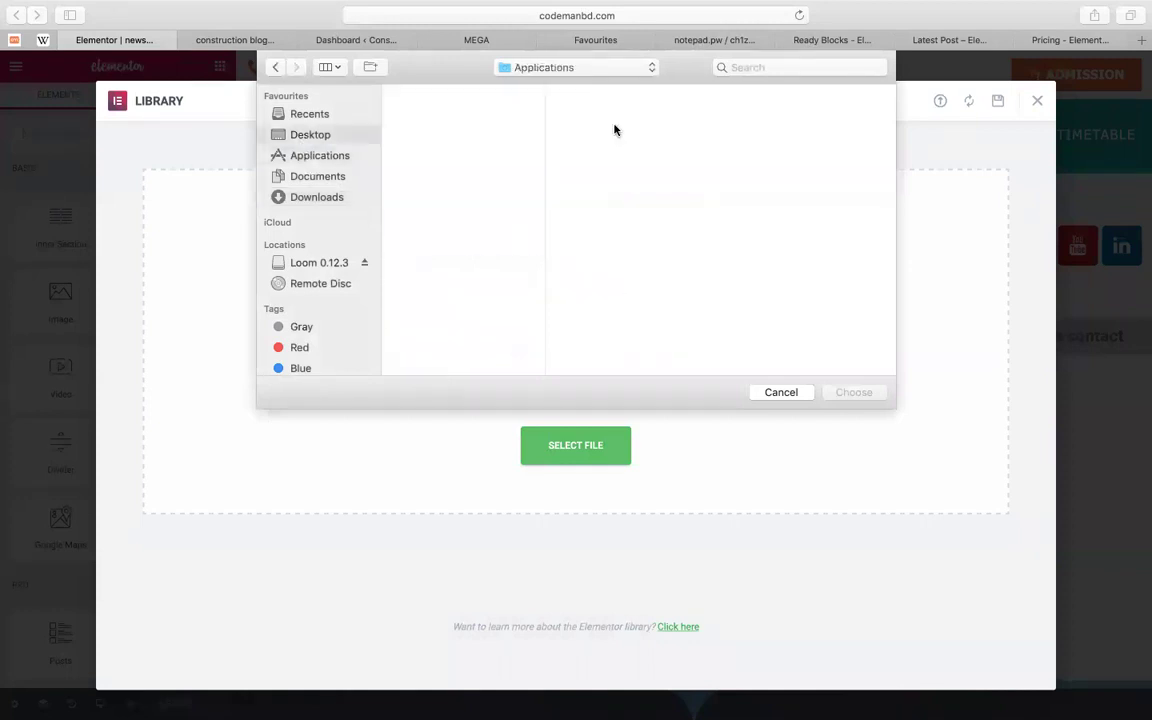
left_click(483, 111)
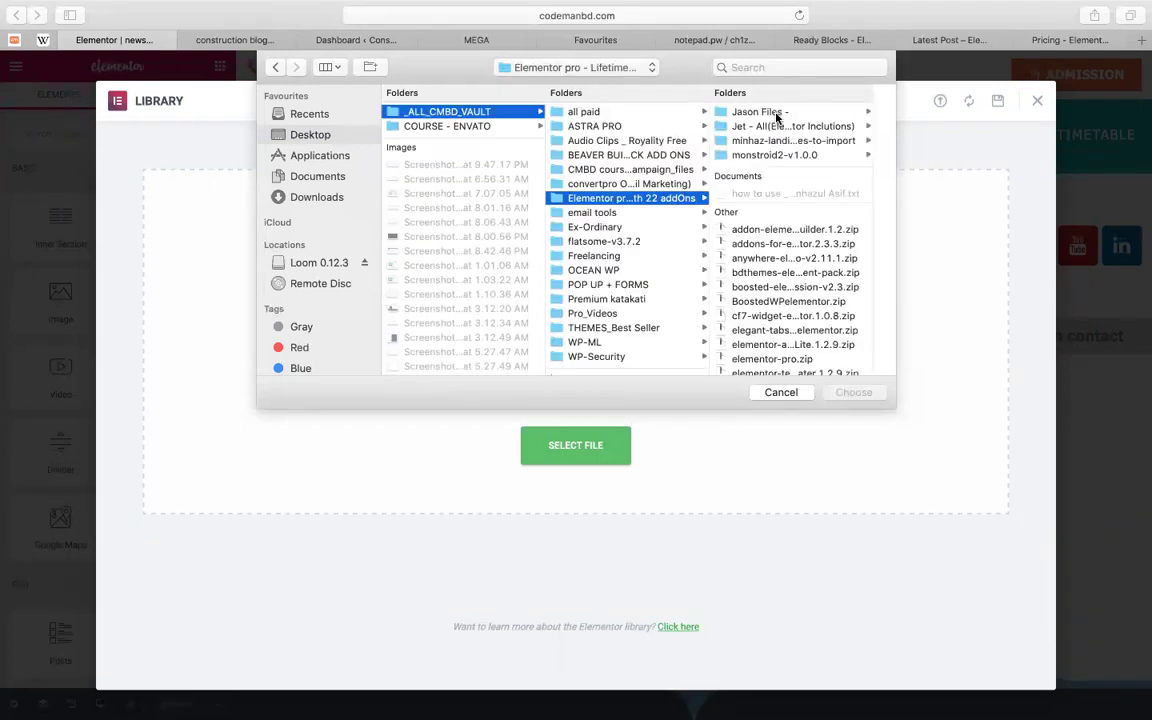
Browse through Jason Files and element pack - BDTHEMES to the Ready-Made Blocks folder
left_click(777, 112)
left_click(777, 113)
left_click(778, 125)
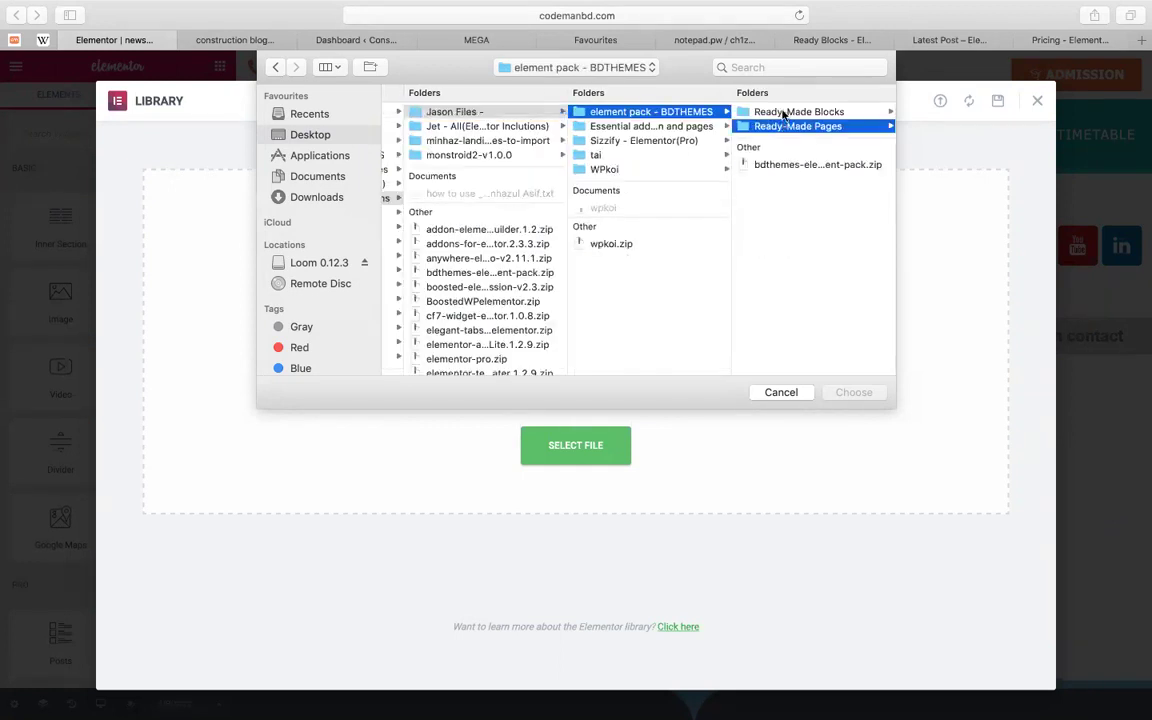
left_click(785, 112)
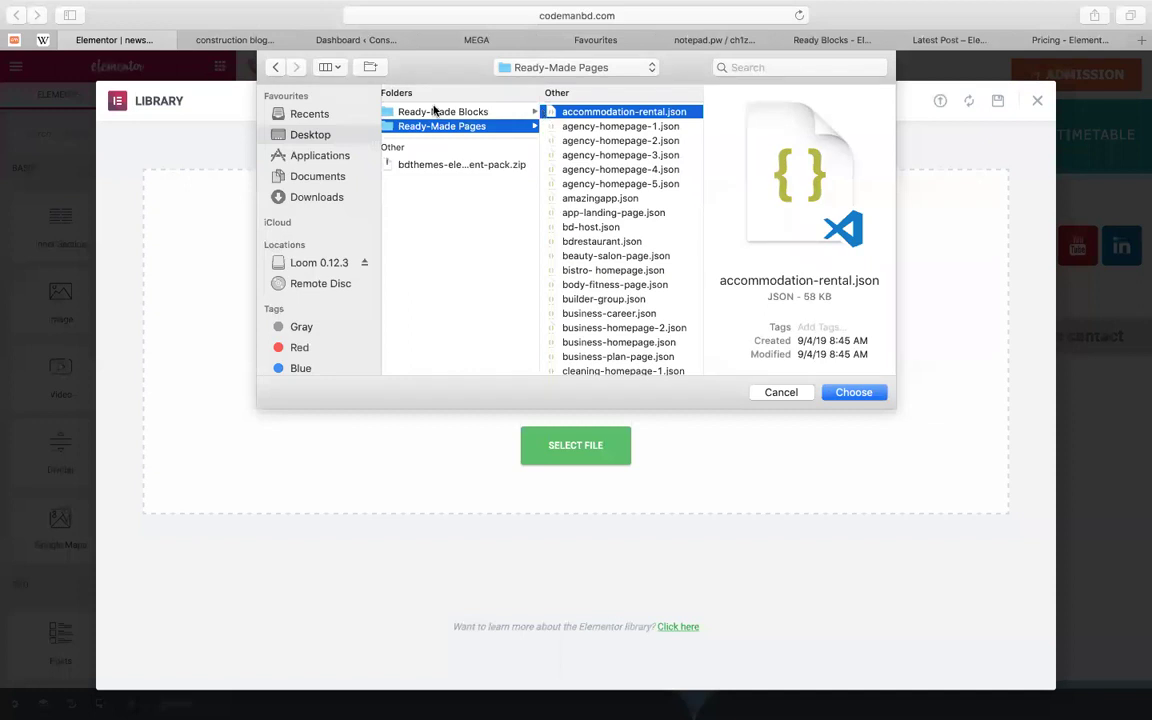
left_click(434, 111)
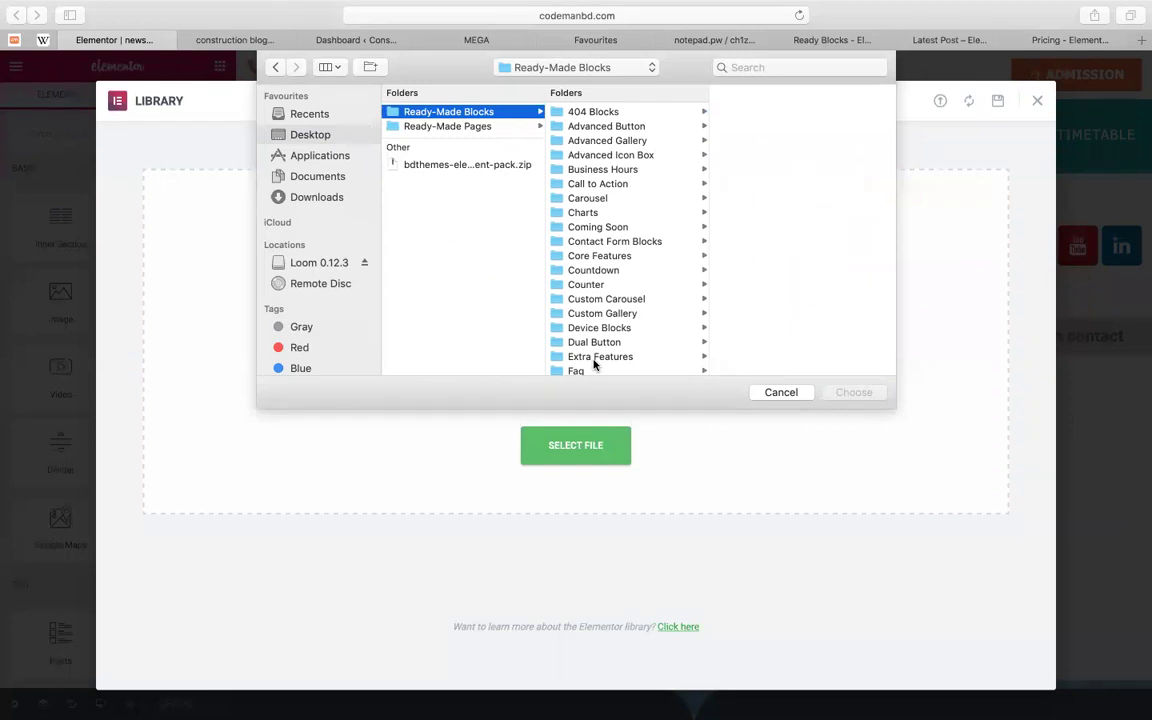
Import latest-post-blocks-6.json from the Latest Post folder into the template library
scroll(593, 365, "down", 5)
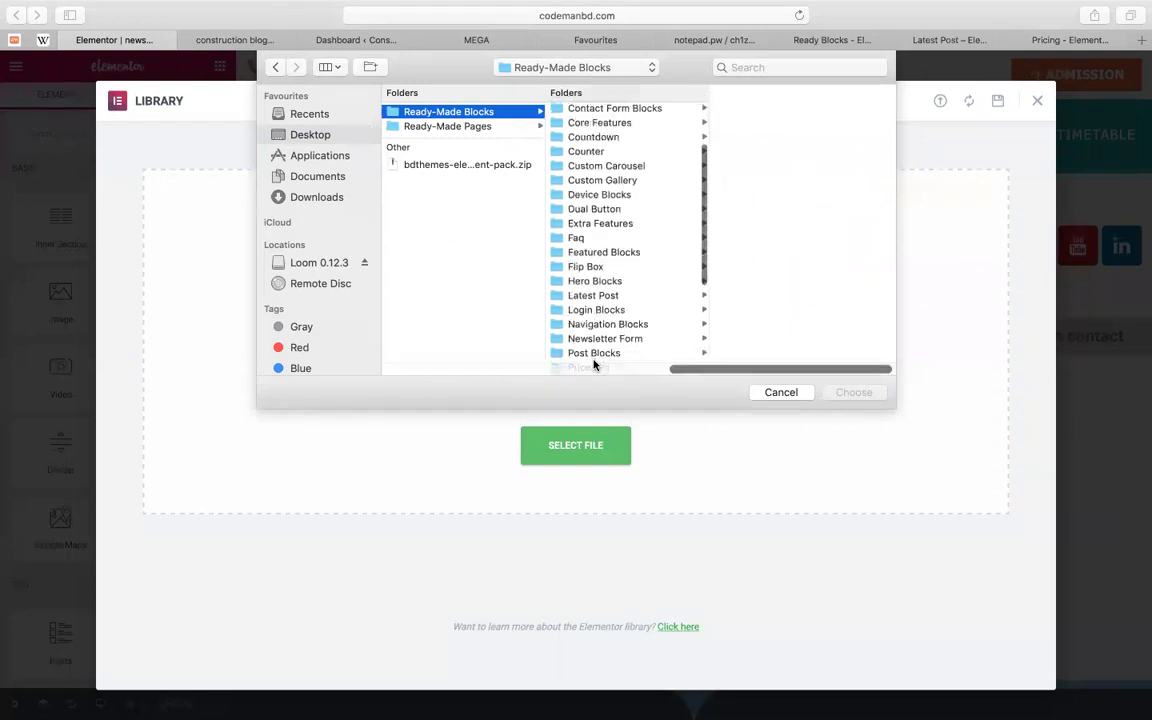
left_click(596, 268)
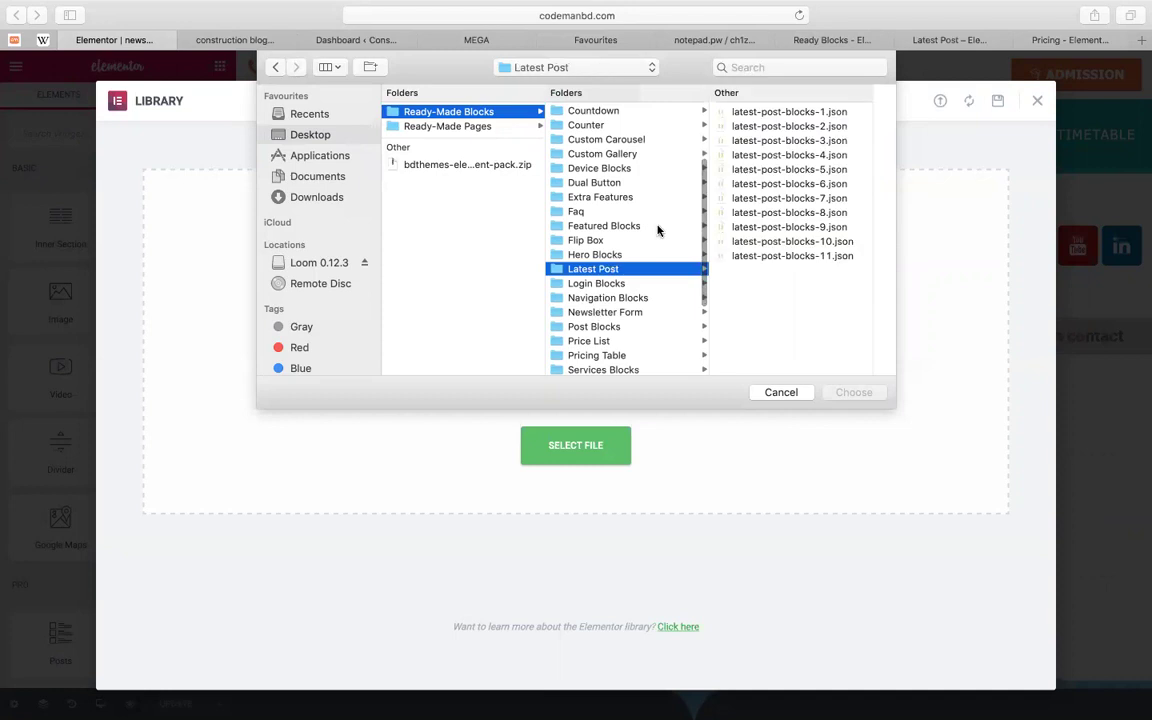
left_click(820, 185)
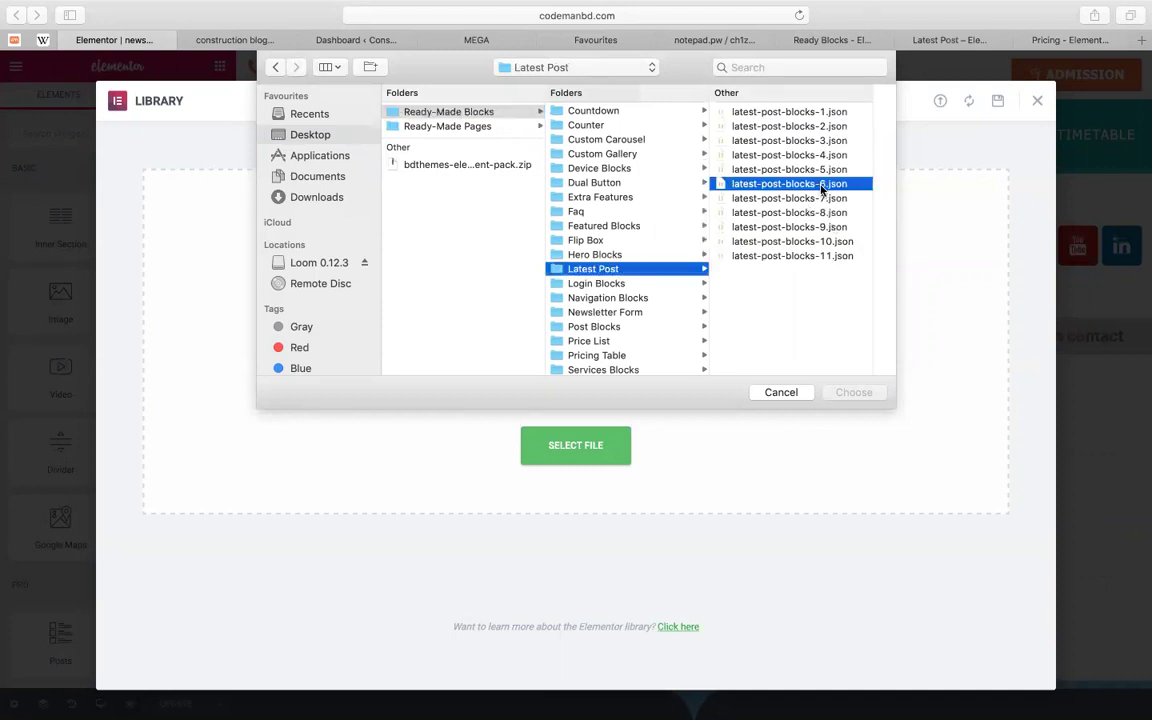
key("Return")
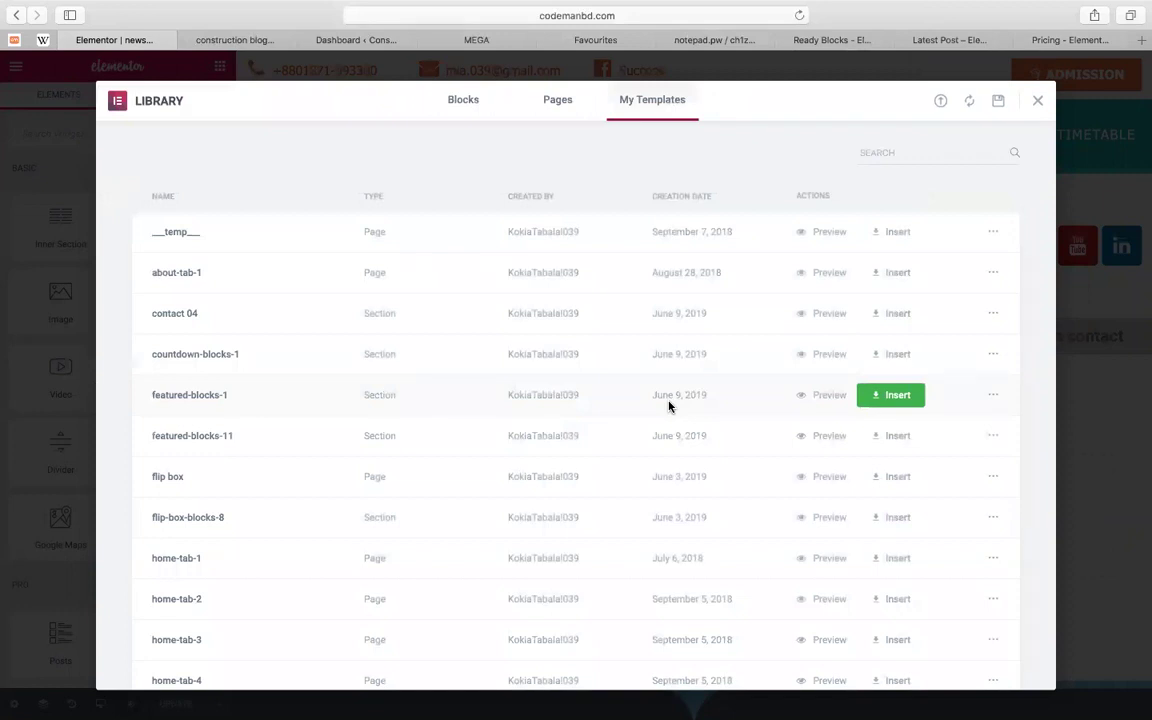
Insert the latest-post-blocks-6 section from the saved templates into the news & events page
scroll(669, 405, "down", 5)
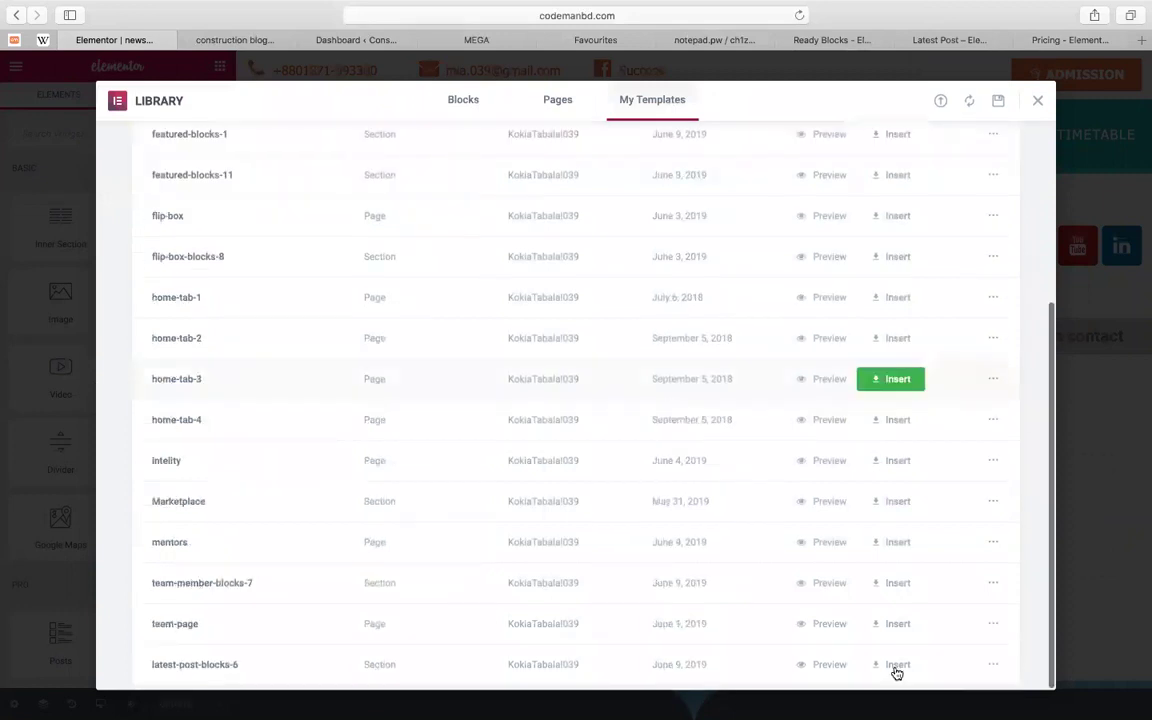
left_click(896, 668)
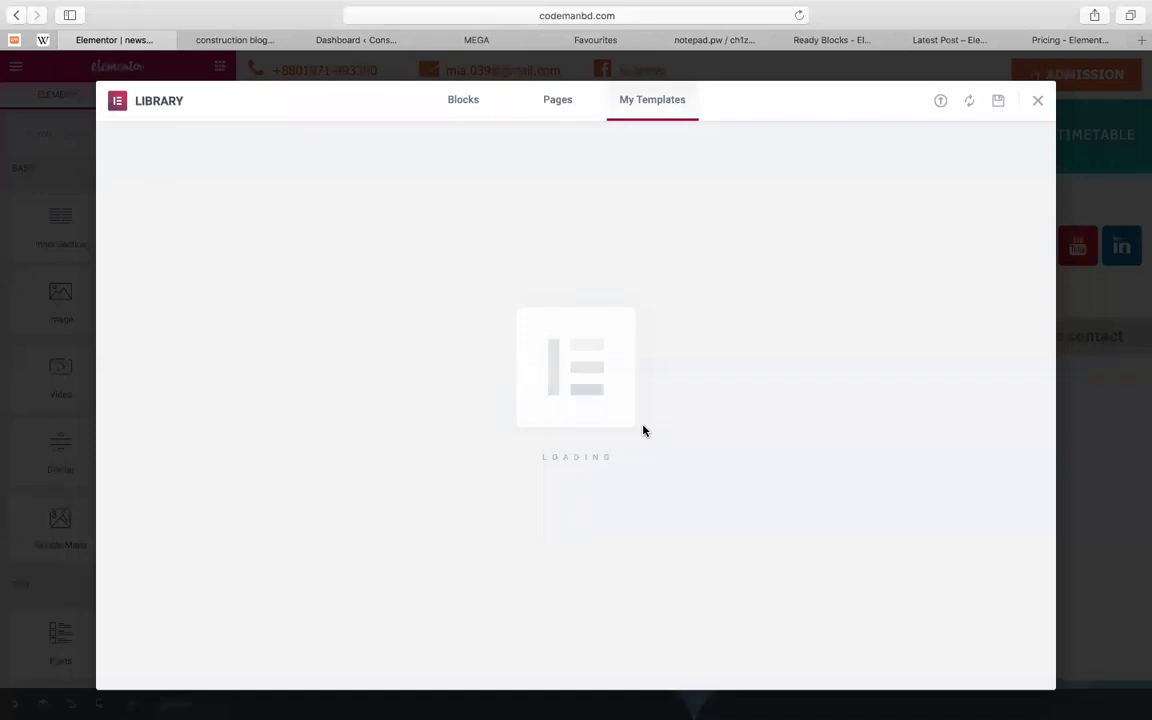
key("Escape")
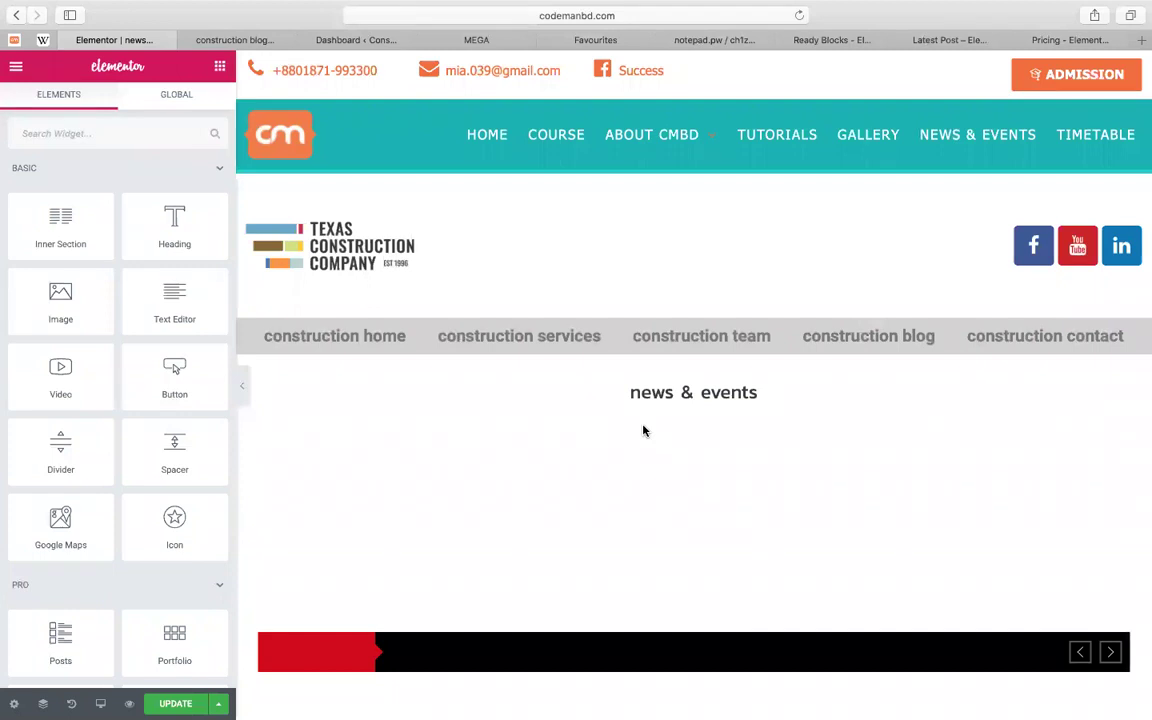
Examine the inserted block from the Recent Stories Know heading through the Today News ticker to the post list
scroll(726, 364, "down", 2)
scroll(726, 364, "down", 3)
scroll(726, 364, "up", 3)
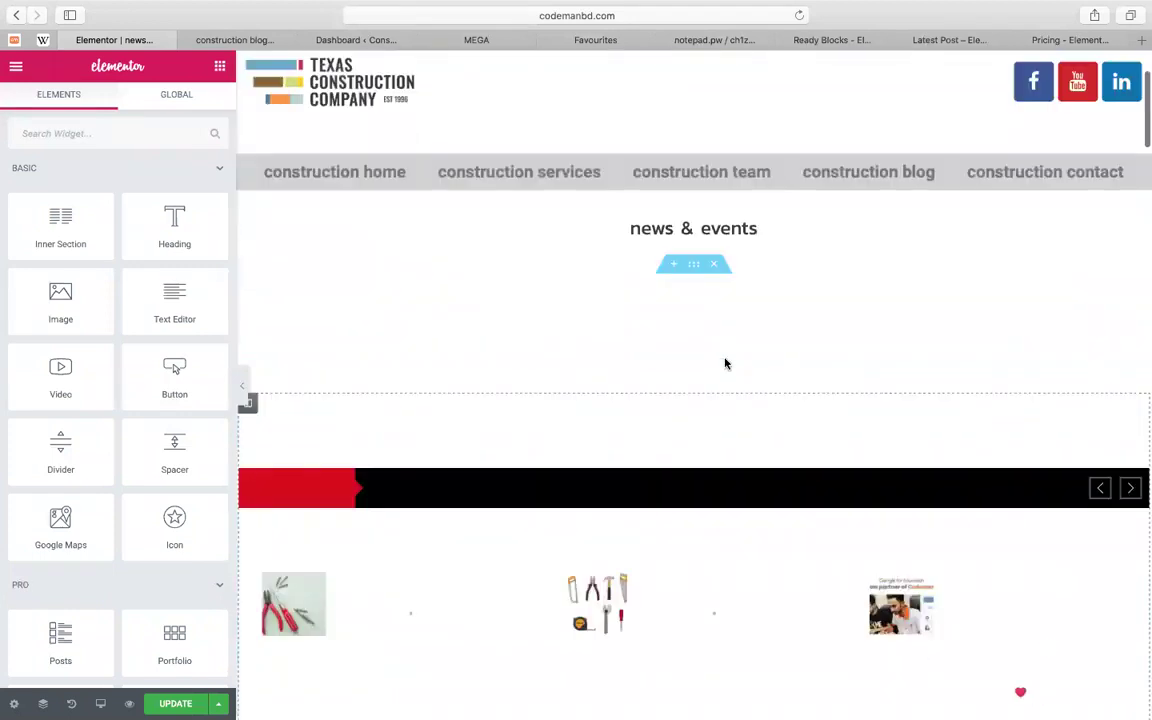
scroll(726, 364, "down", 2)
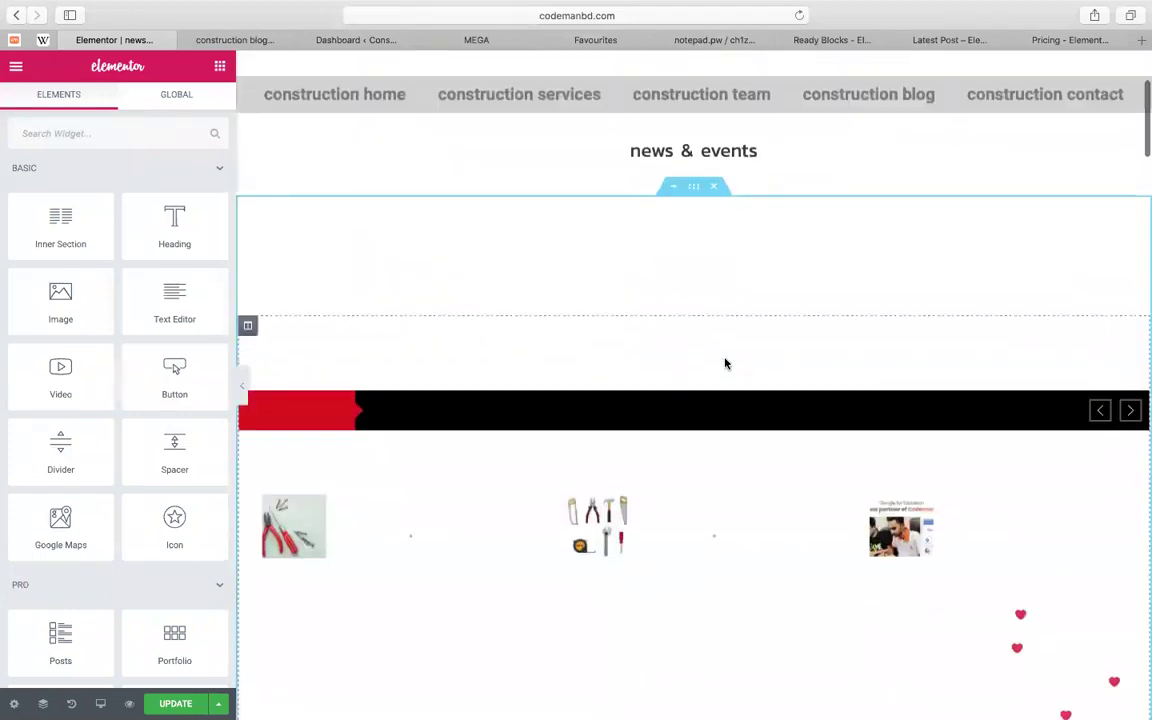
scroll(726, 364, "down", 5)
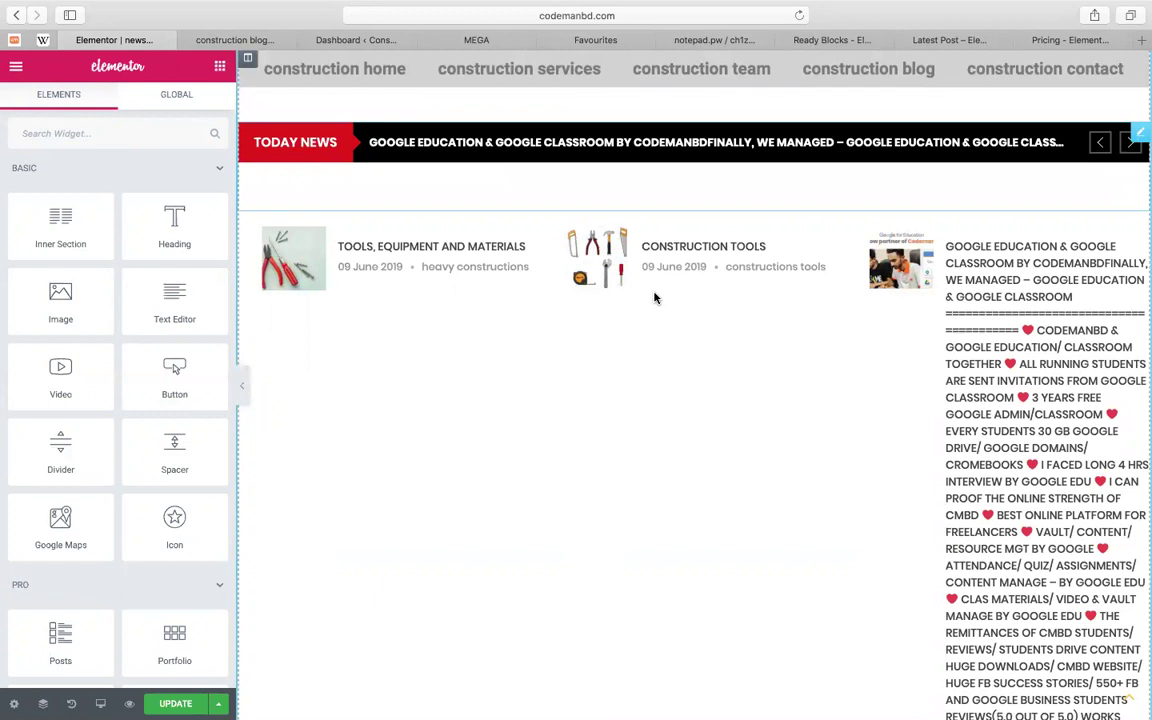
scroll(650, 300, "up", 2)
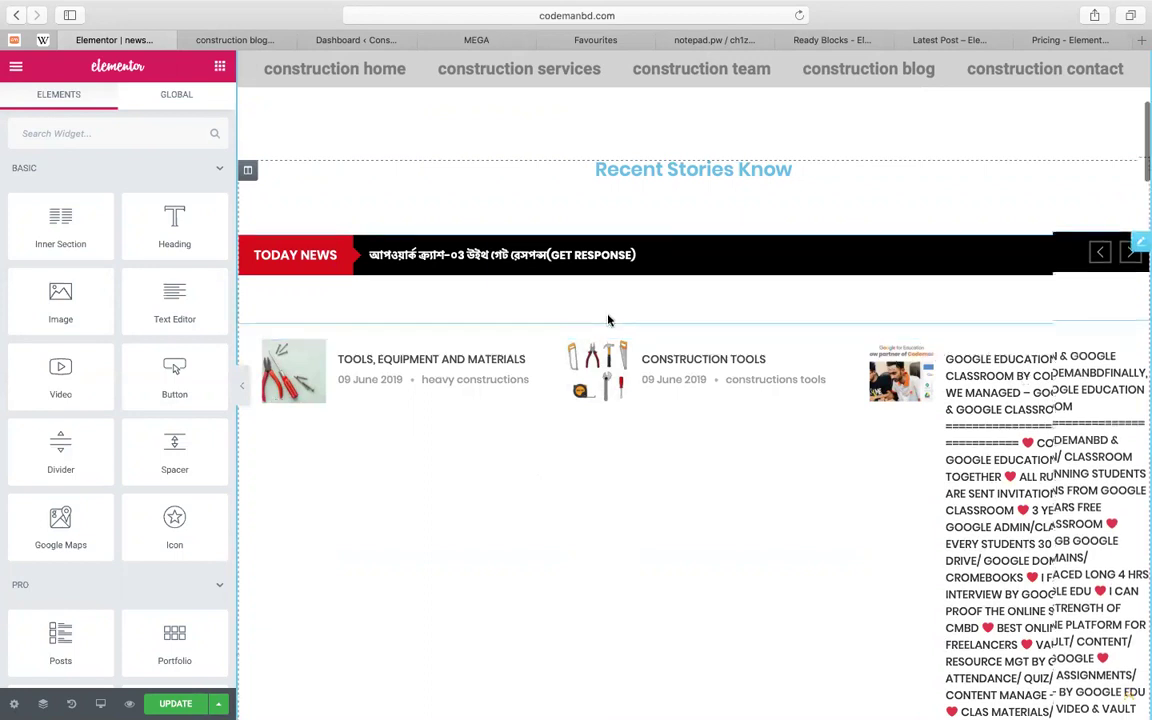
scroll(609, 320, "down", 3)
scroll(609, 320, "up", 1)
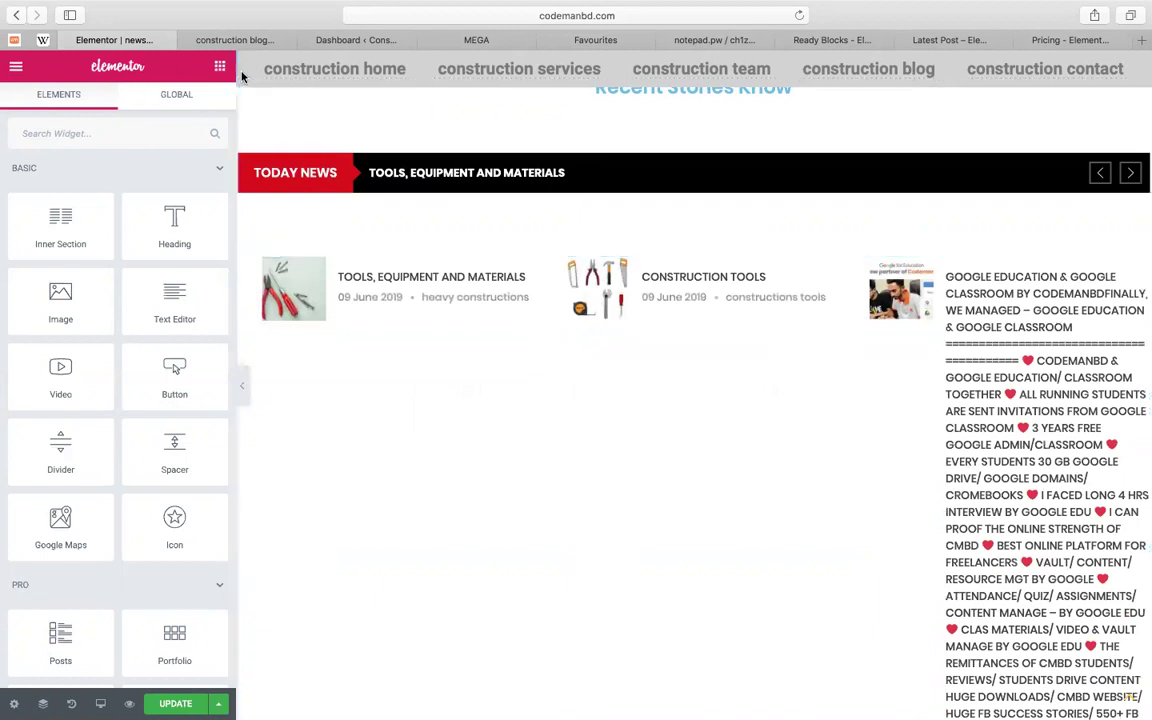
Move the Google Education & Google Classroom post with the overlong title to the Trash in the WordPress posts list
left_click(340, 42)
left_click(58, 245)
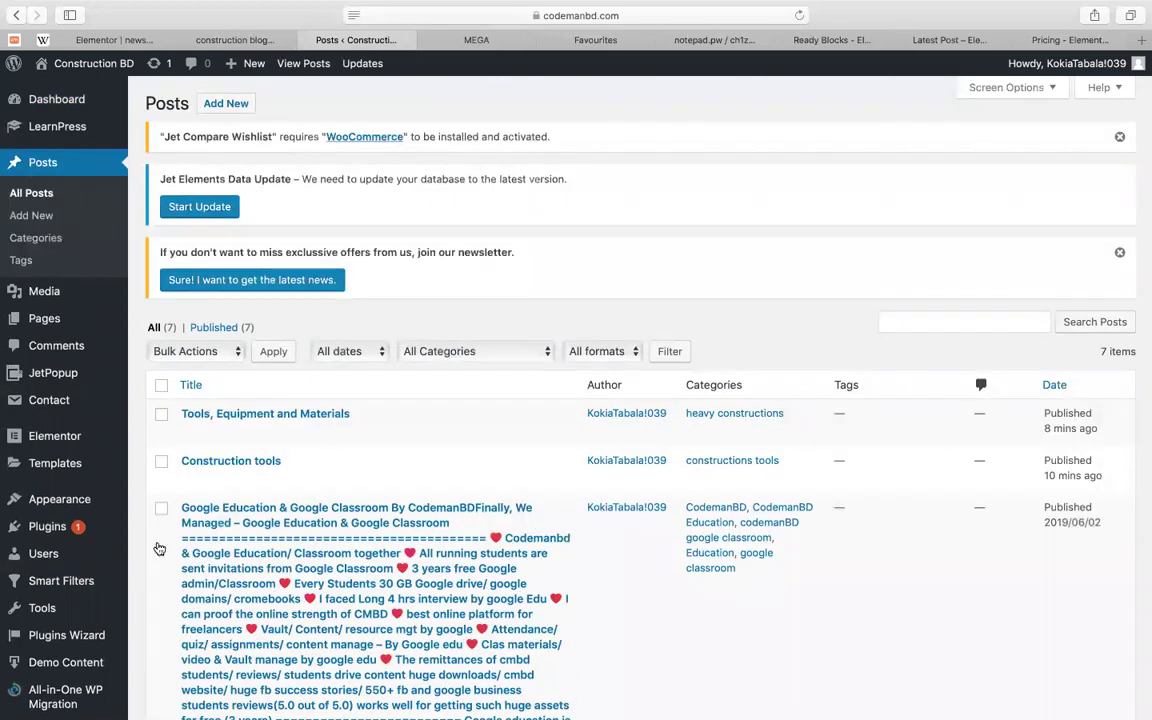
left_click(161, 508)
left_click(190, 350)
left_click(200, 327)
left_click(273, 351)
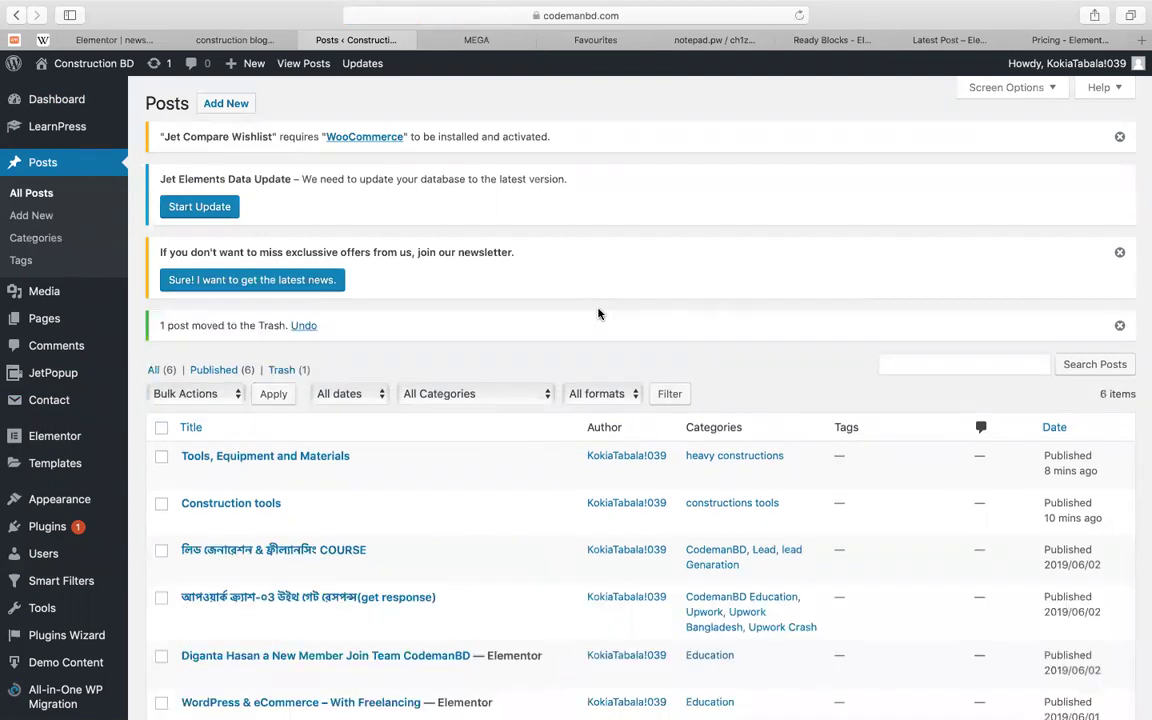
scroll(598, 314, "down", 3)
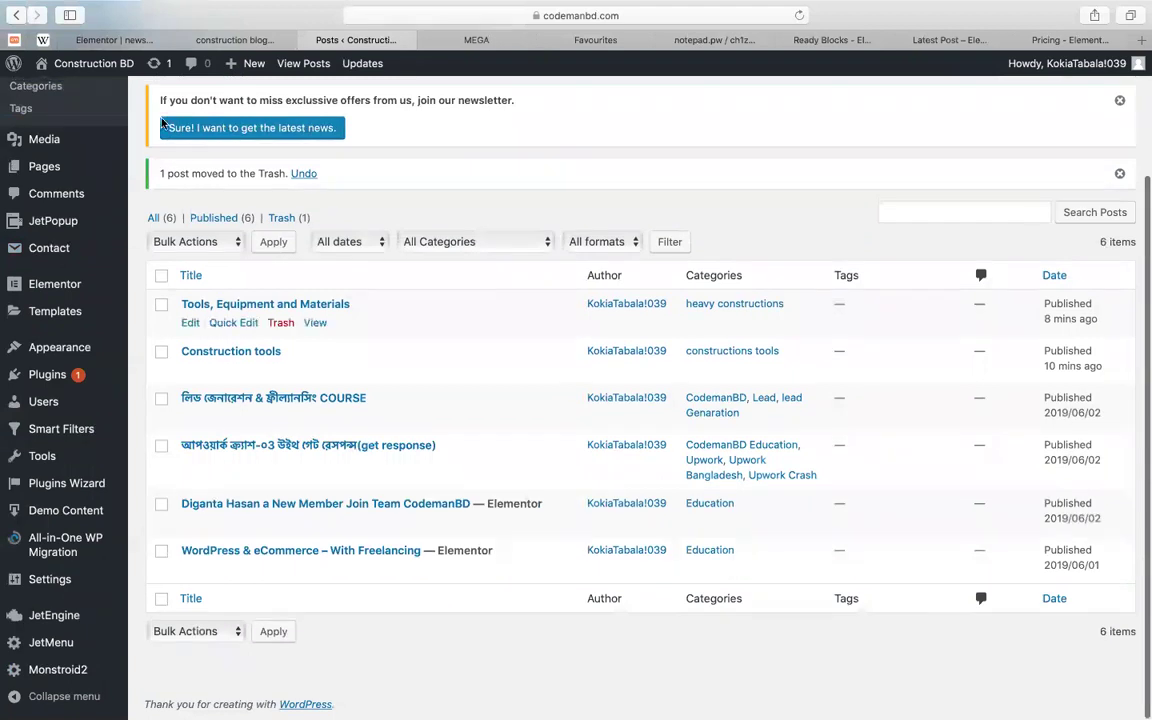
Return to the Elementor editor, save the news & events page, and reload it to refresh the post list
left_click(190, 40)
left_click(117, 41)
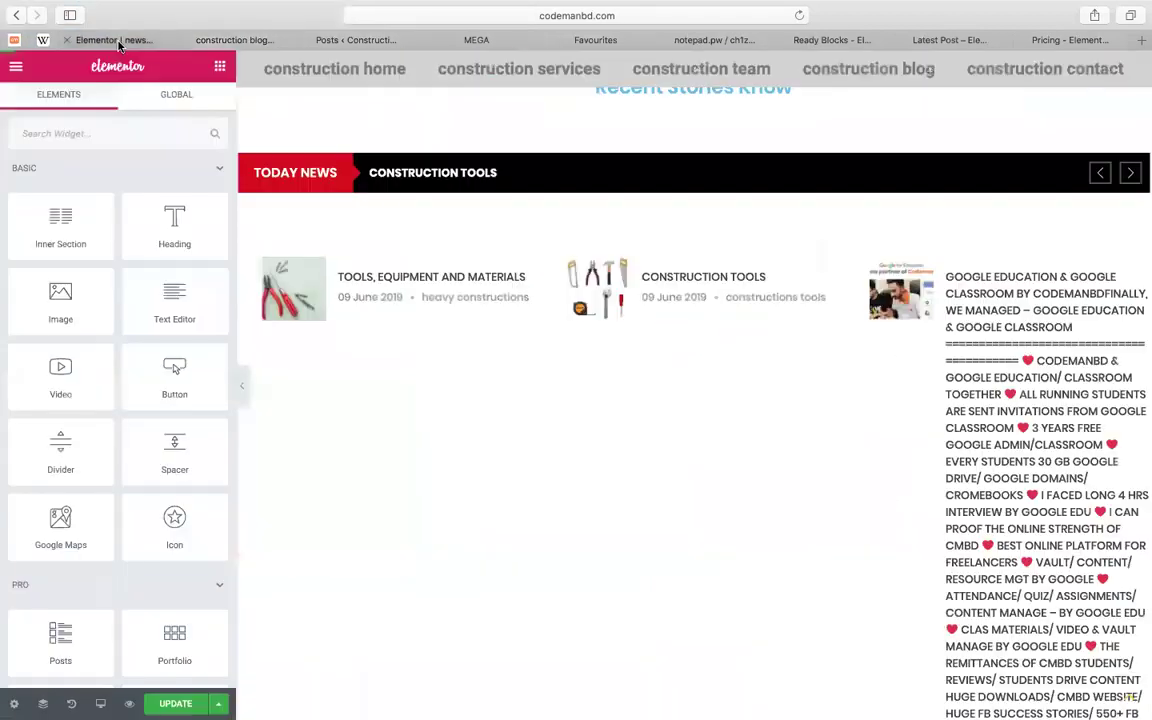
left_click(515, 590)
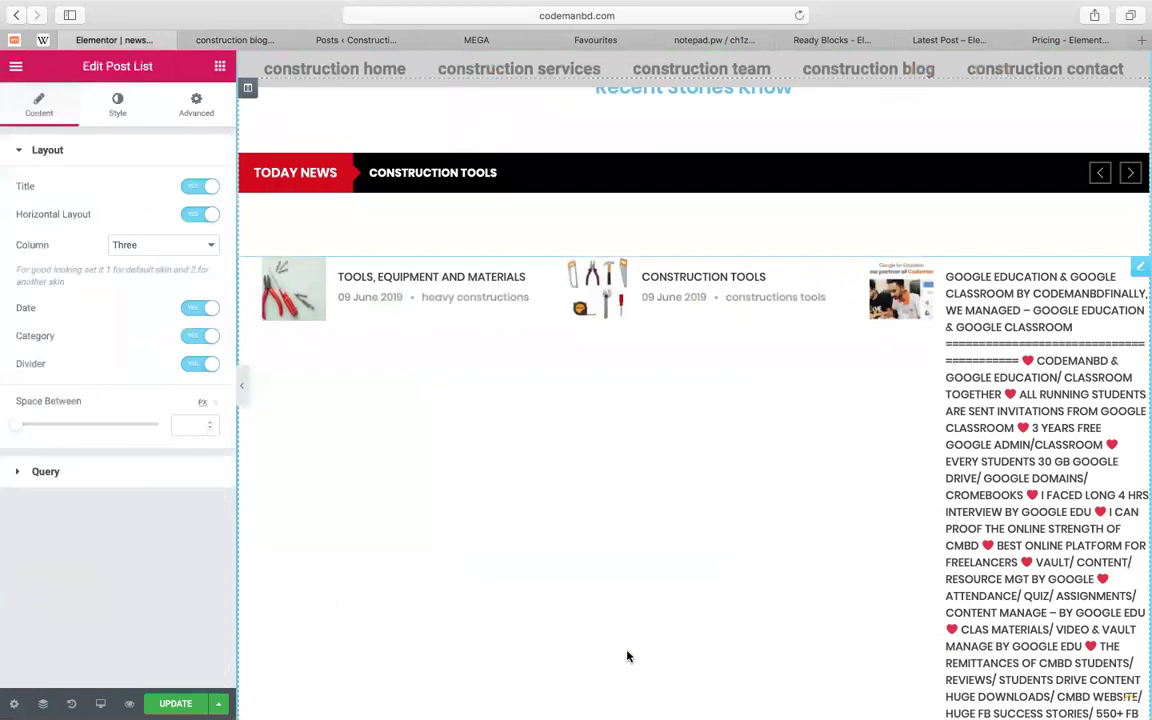
left_click(176, 704)
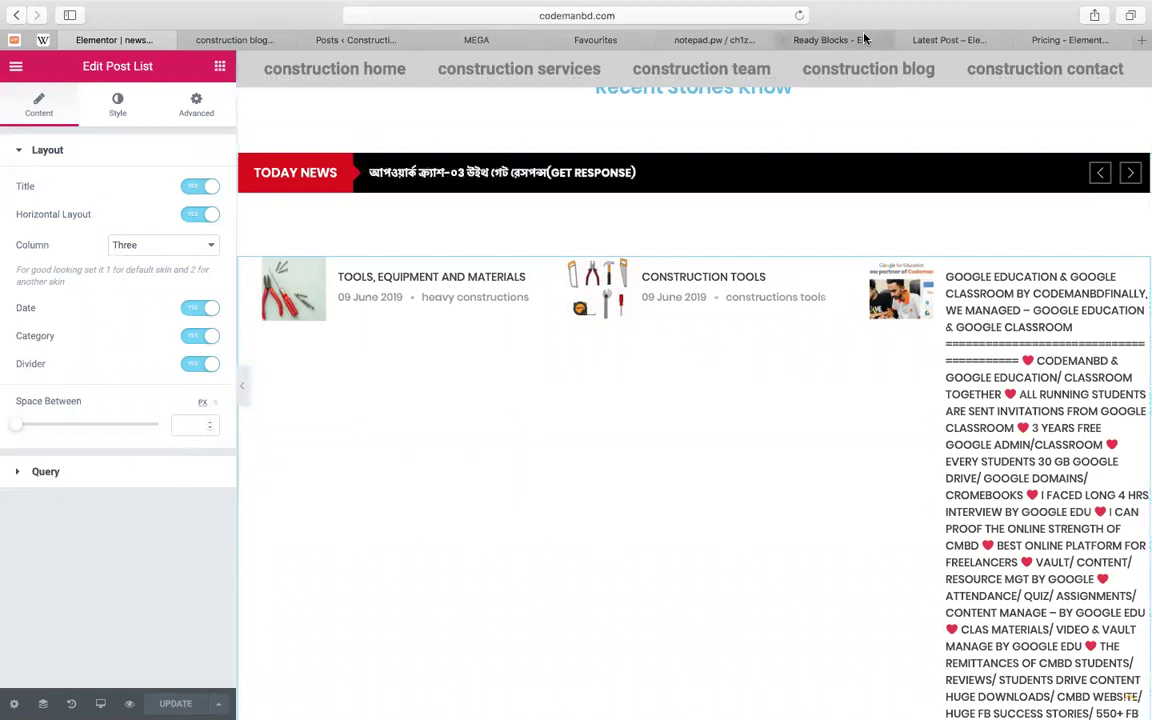
left_click(799, 18)
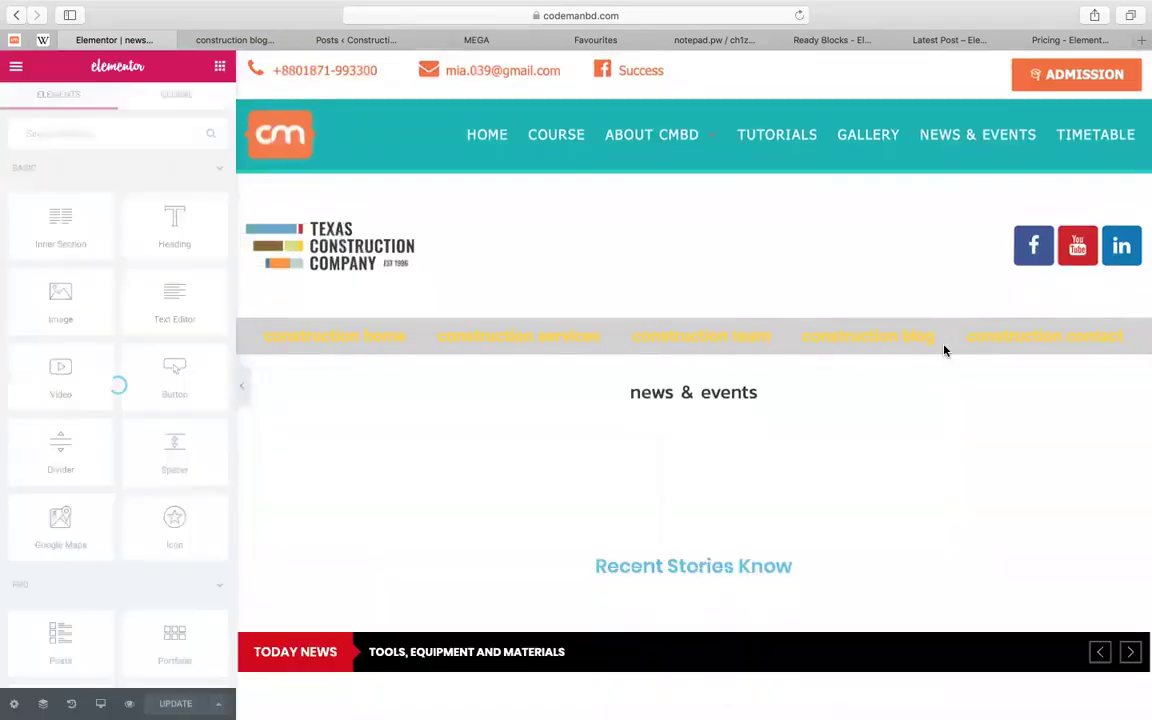
Review the refreshed page from the company header and Today News ticker down to the three-column post list
scroll(944, 350, "down", 10)
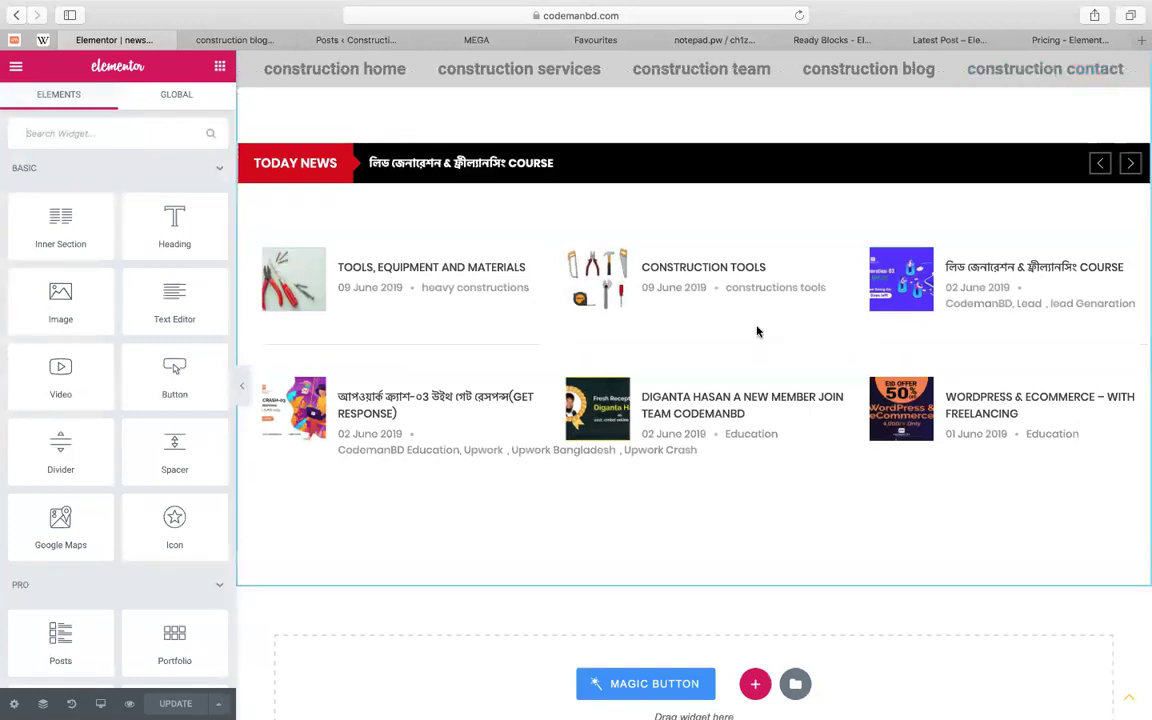
scroll(757, 332, "up", 5)
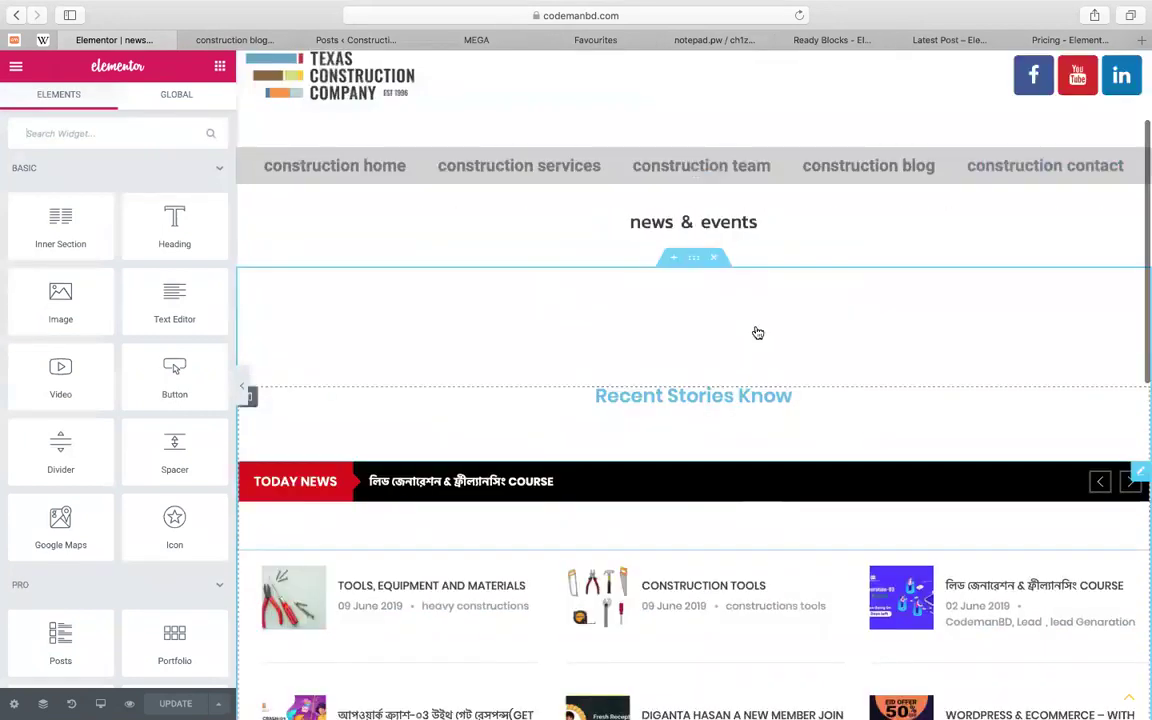
scroll(690, 290, "up", 3)
scroll(620, 250, "down", 3)
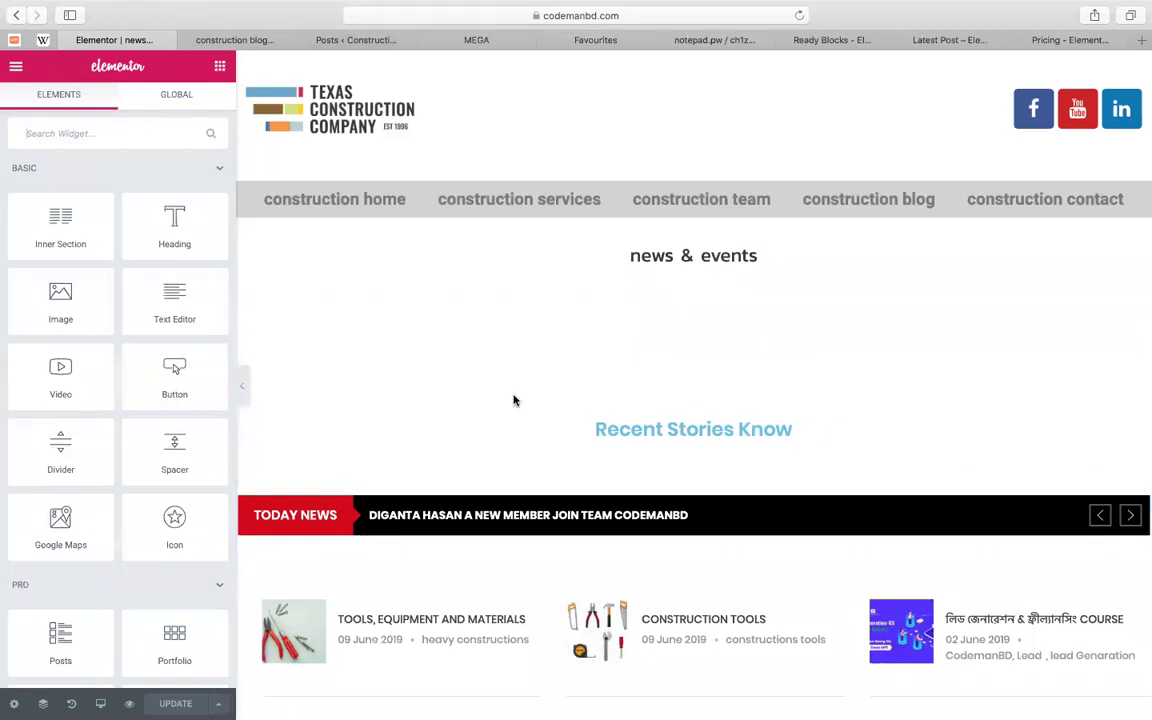
scroll(514, 399, "down", 5)
scroll(514, 399, "up", 1)
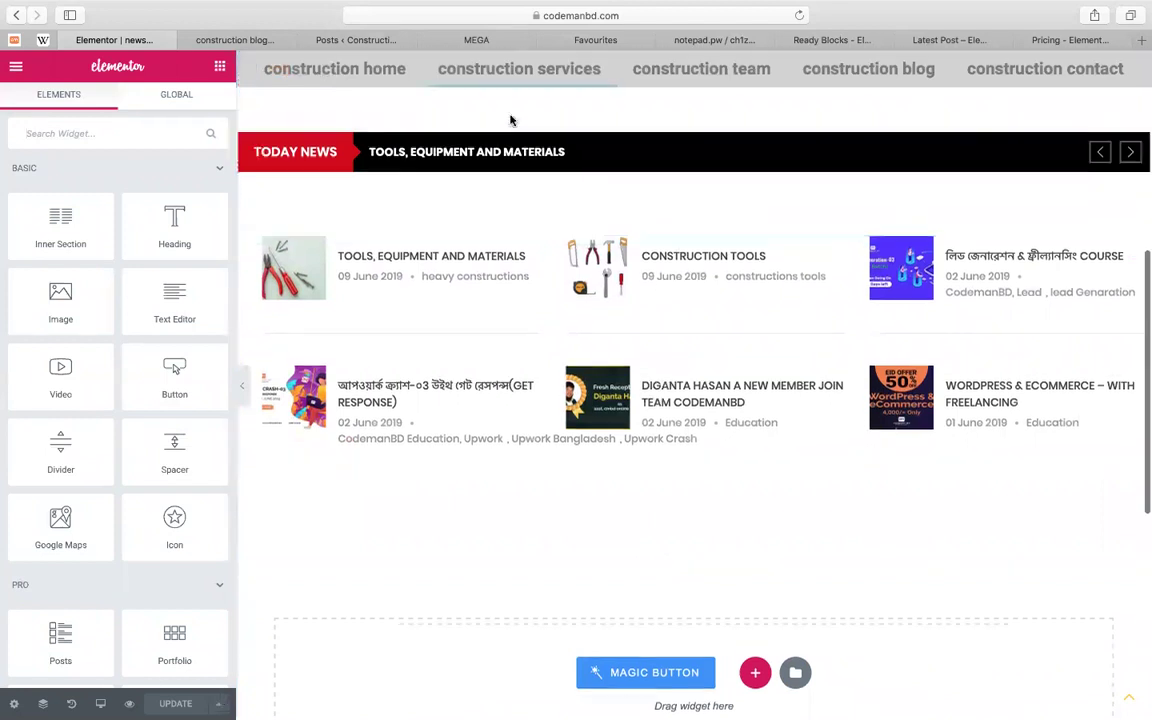
scroll(509, 118, "up", 5)
scroll(608, 164, "up", 2)
scroll(608, 164, "down", 10)
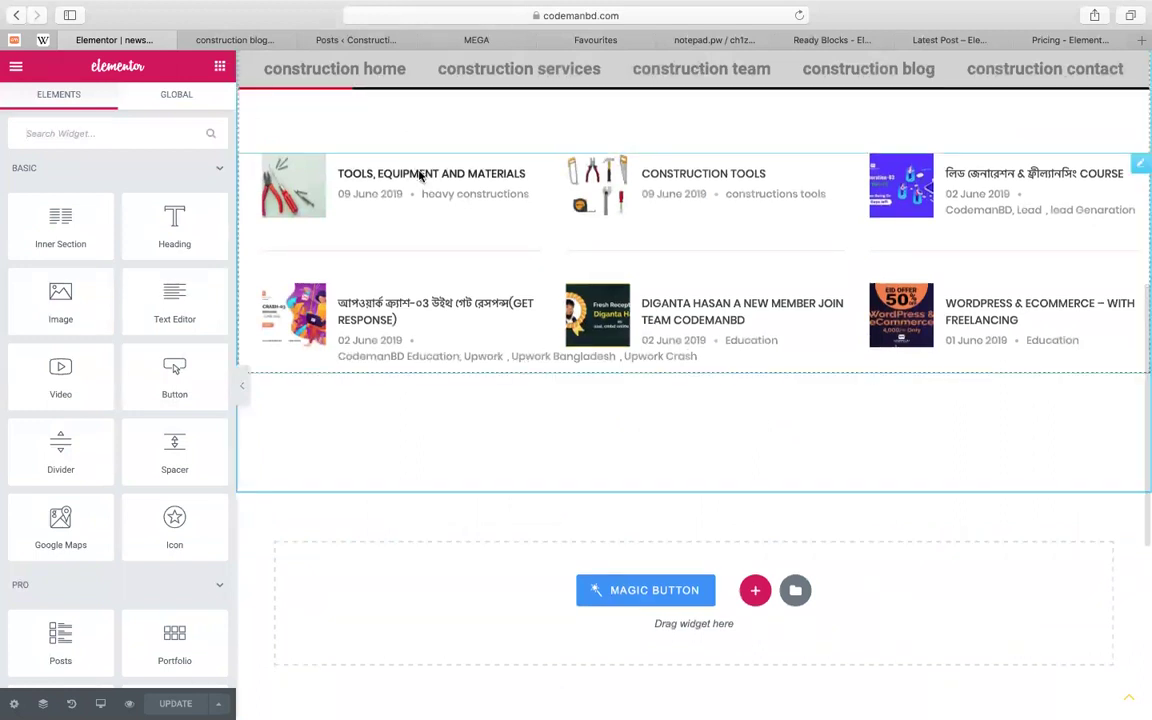
Preview the news & events page and check its heading, news ticker and post list
left_click(334, 181)
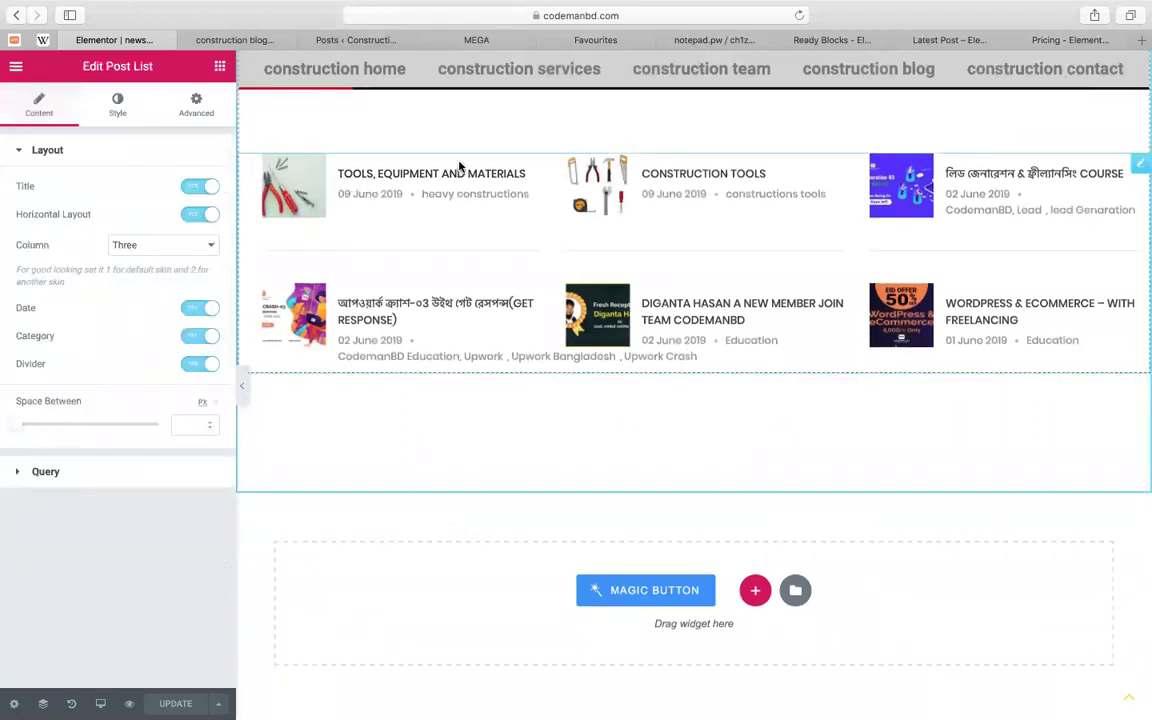
left_click(129, 703)
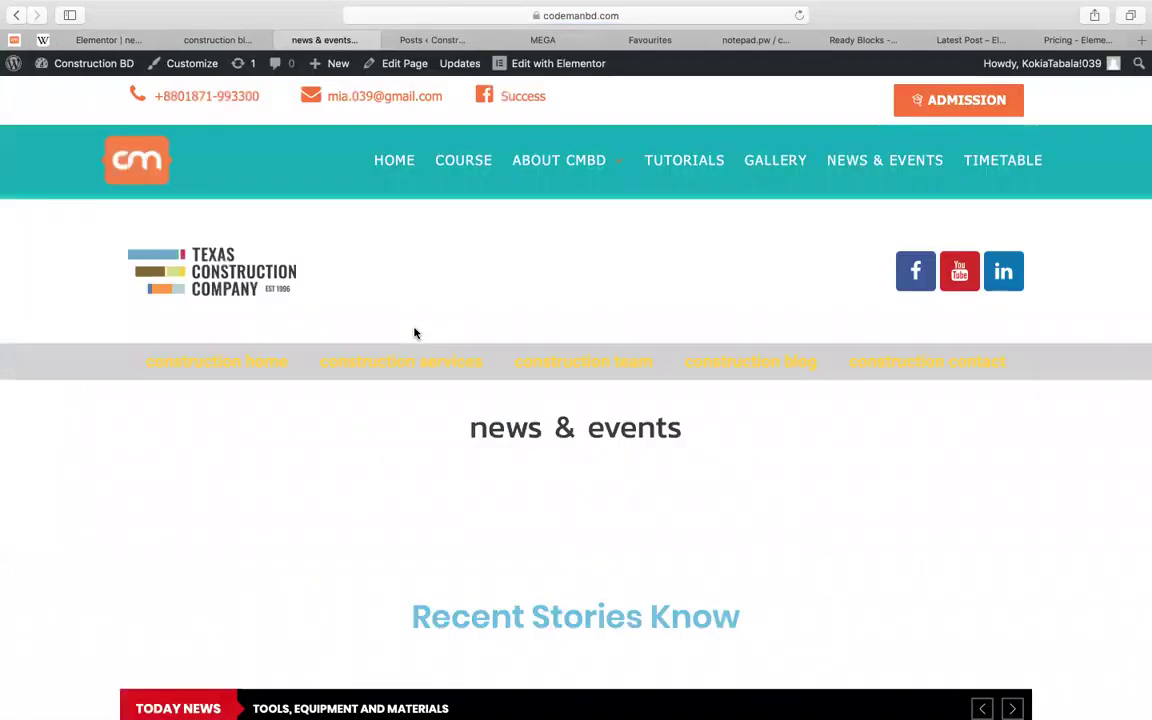
scroll(415, 333, "down", 5)
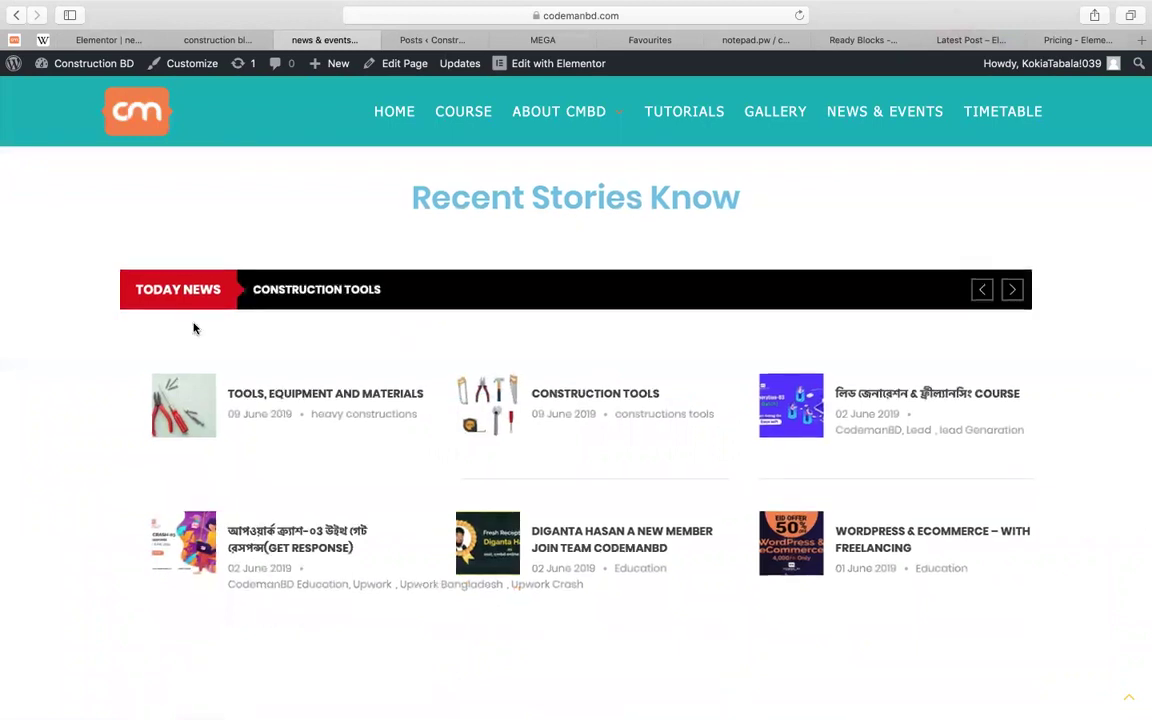
scroll(335, 350, "up", 3)
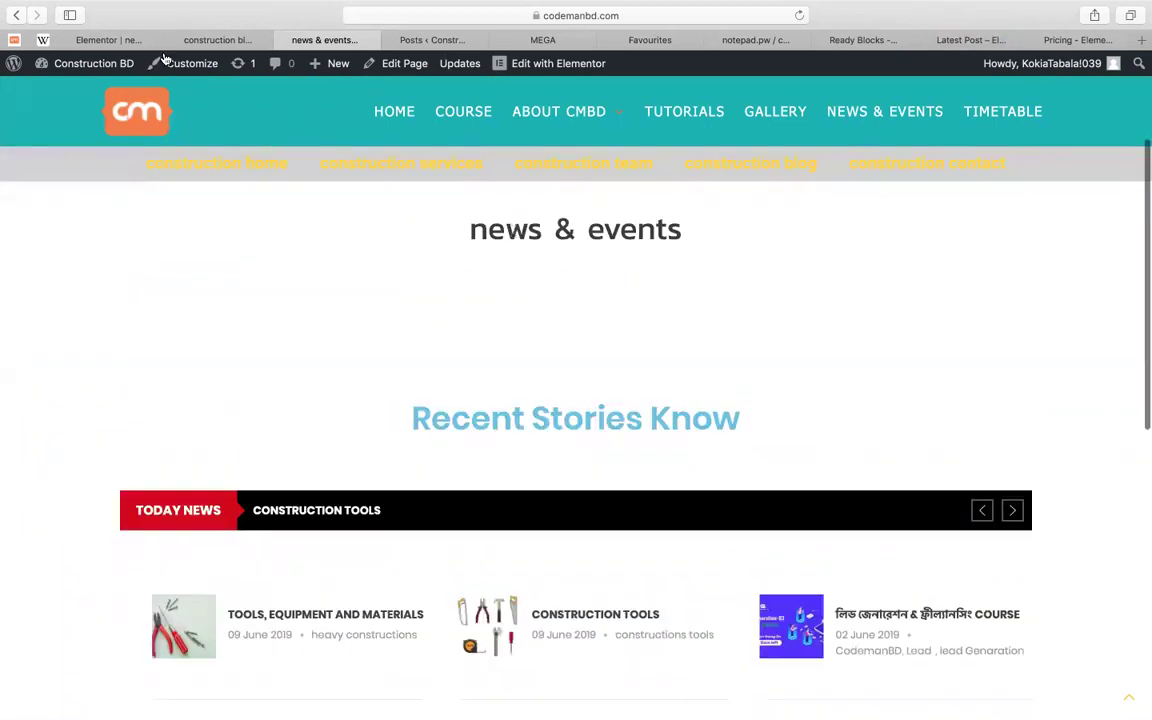
Return to the Elementor editor and clear the title text of the Recent Stories Know heading
left_click(108, 42)
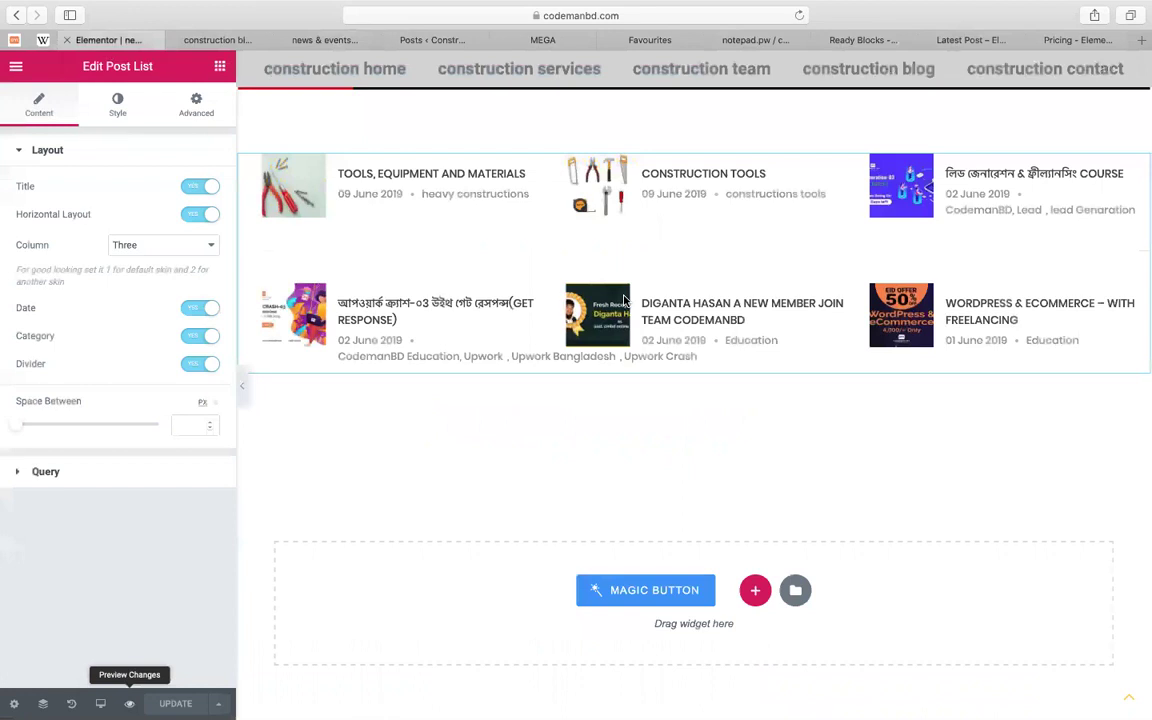
scroll(586, 357, "up", 4)
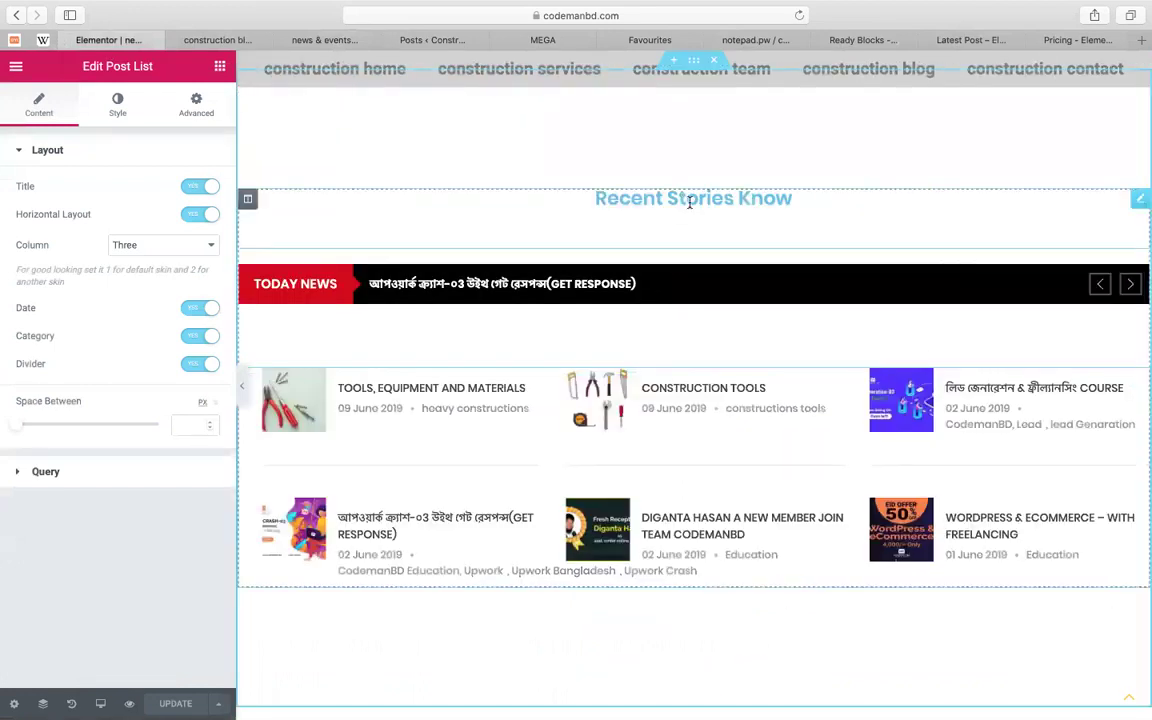
left_click(689, 203)
right_click(689, 203)
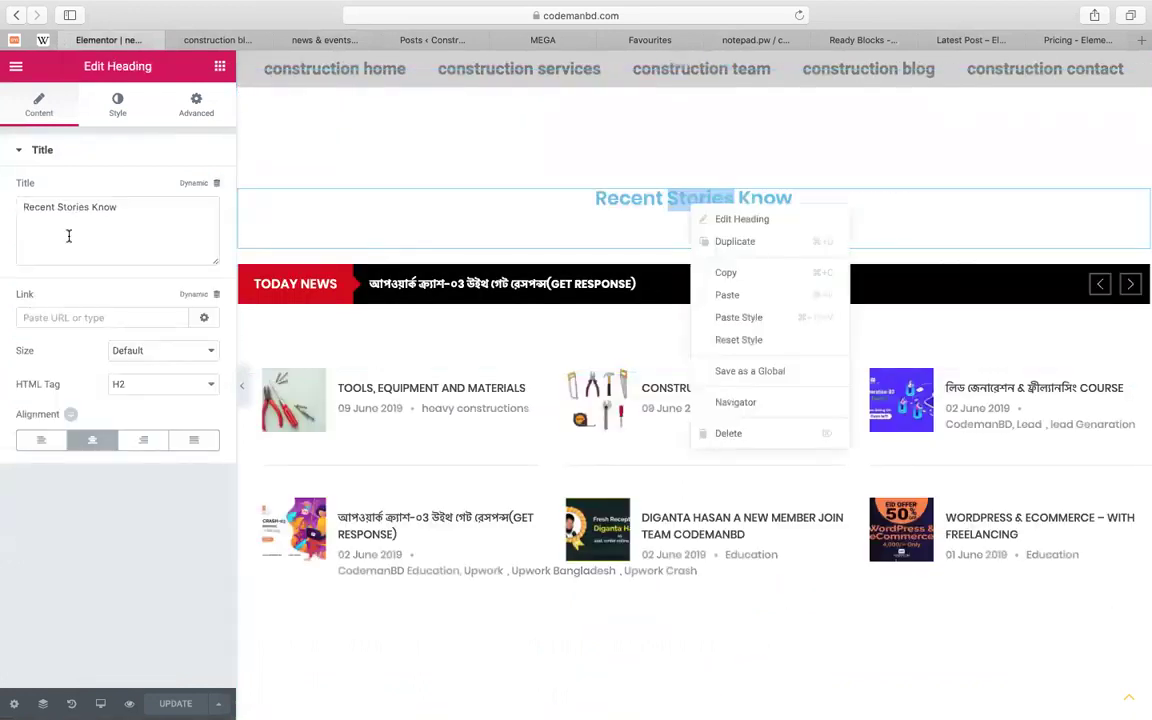
left_click(69, 236)
key("super+a")
key("BackSpace")
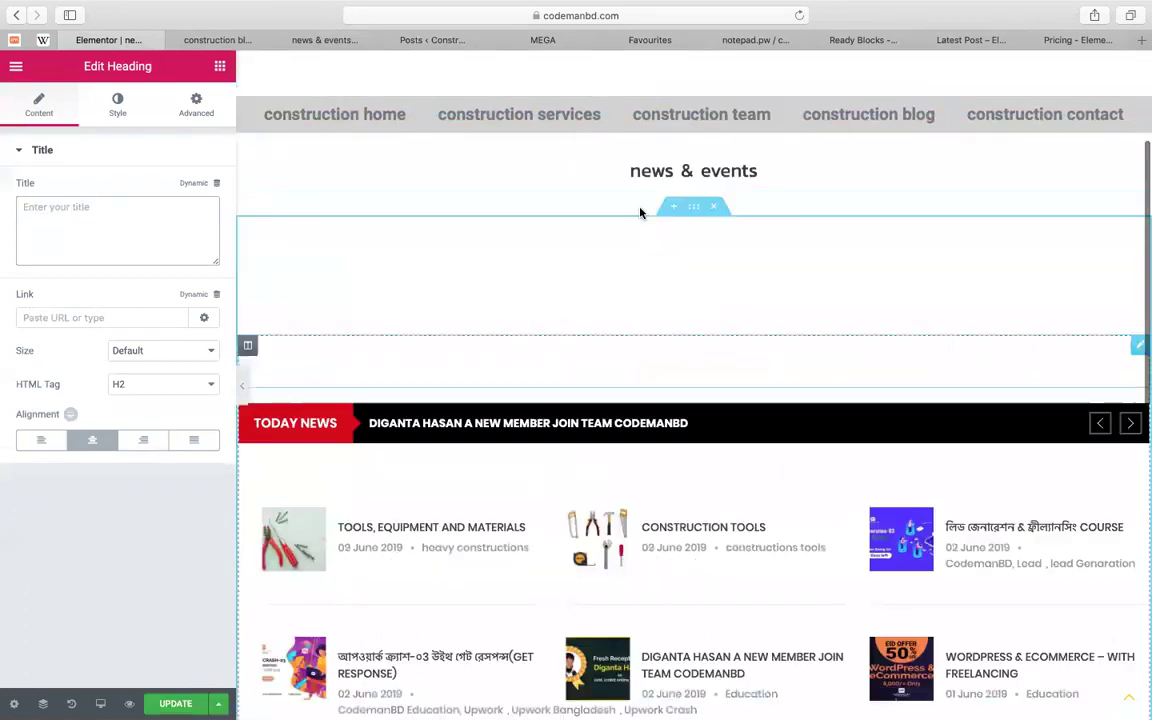
Clear the news & events title in the page's general settings
scroll(640, 212, "up", 1)
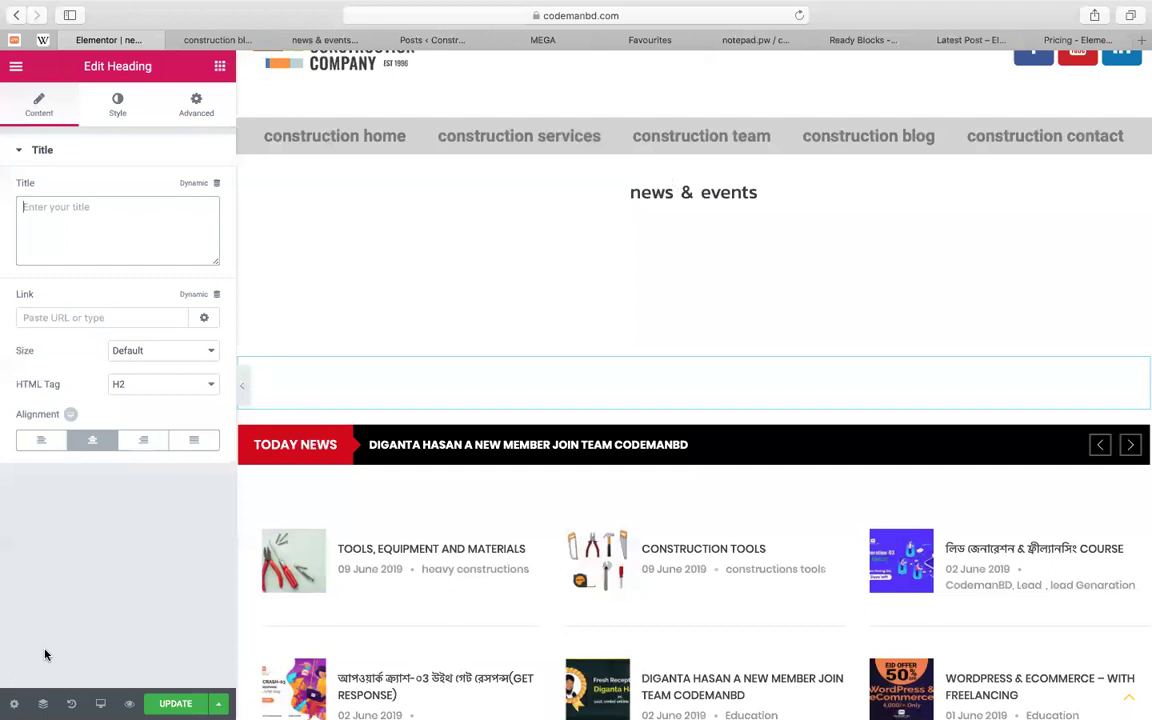
left_click(14, 703)
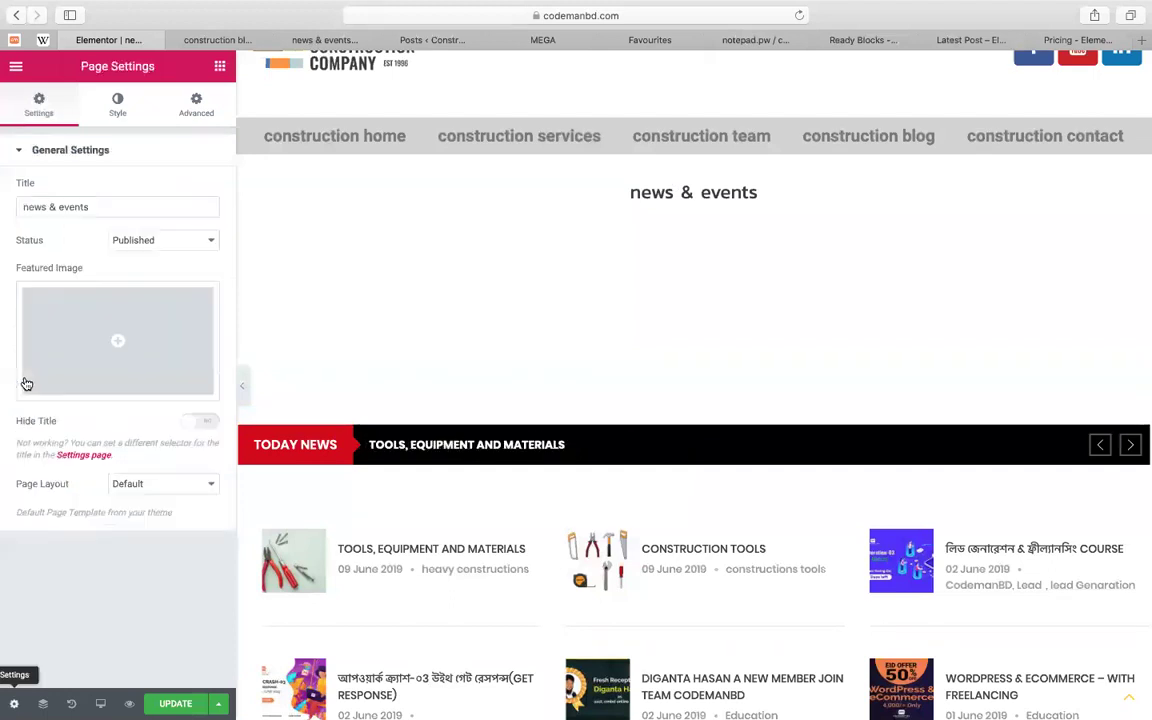
left_click(119, 211)
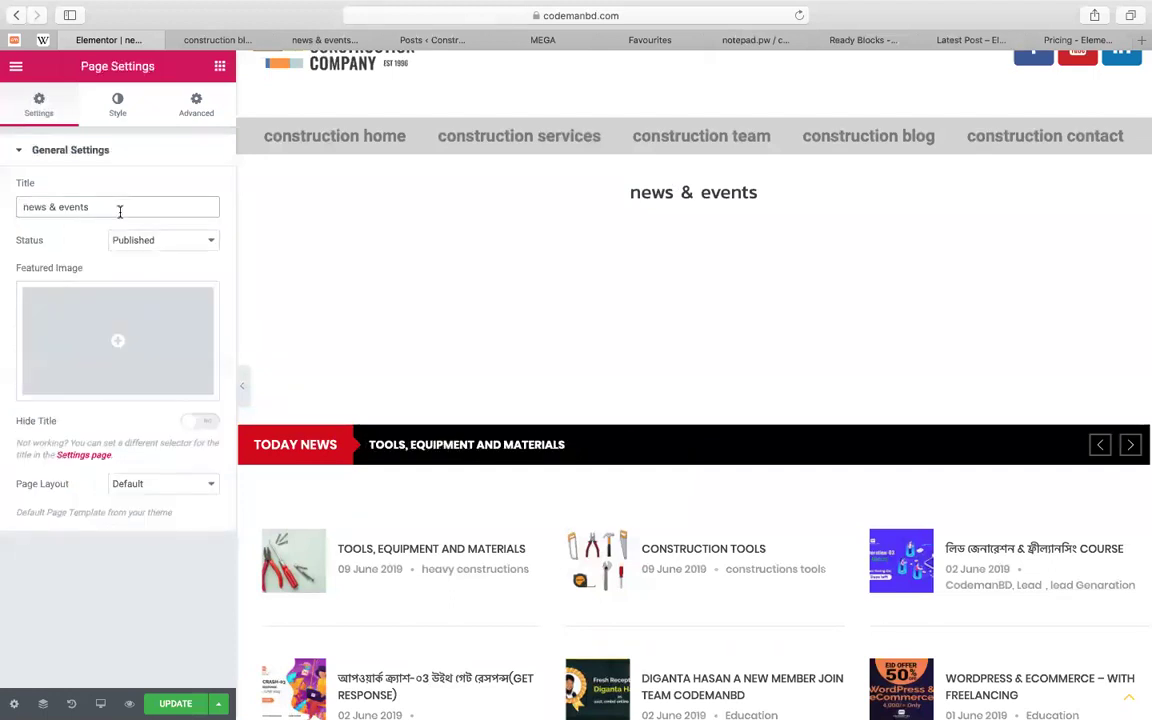
key("super+a")
key("BackSpace")
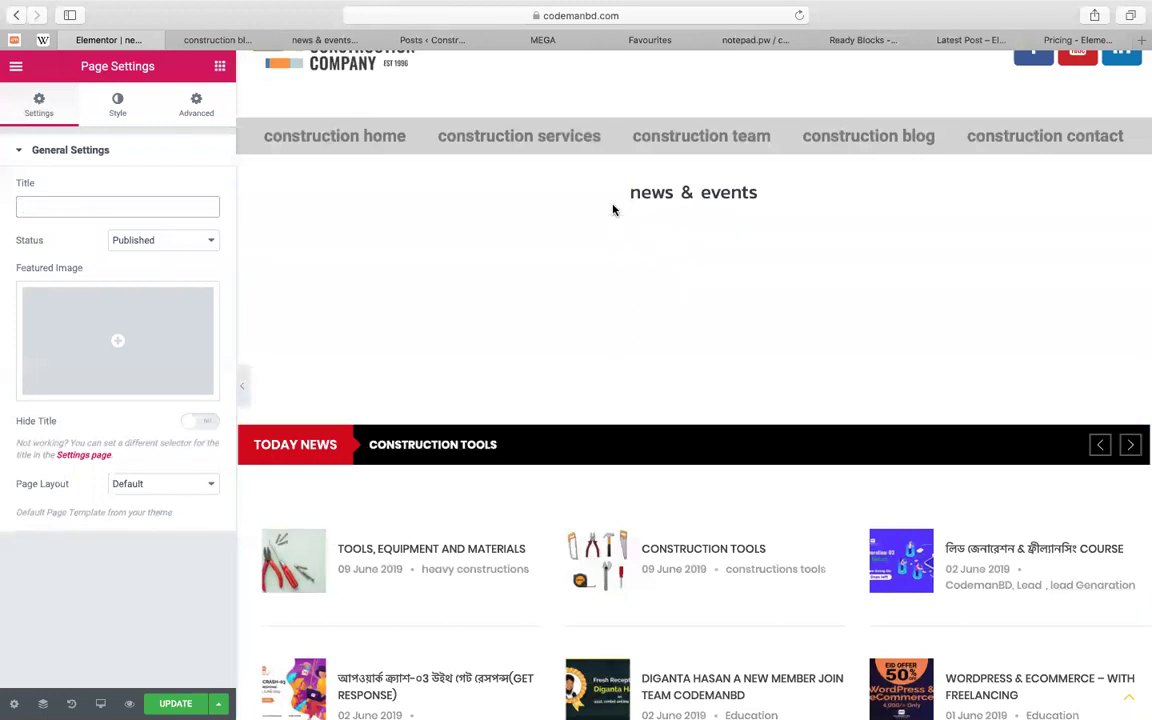
left_click(591, 296)
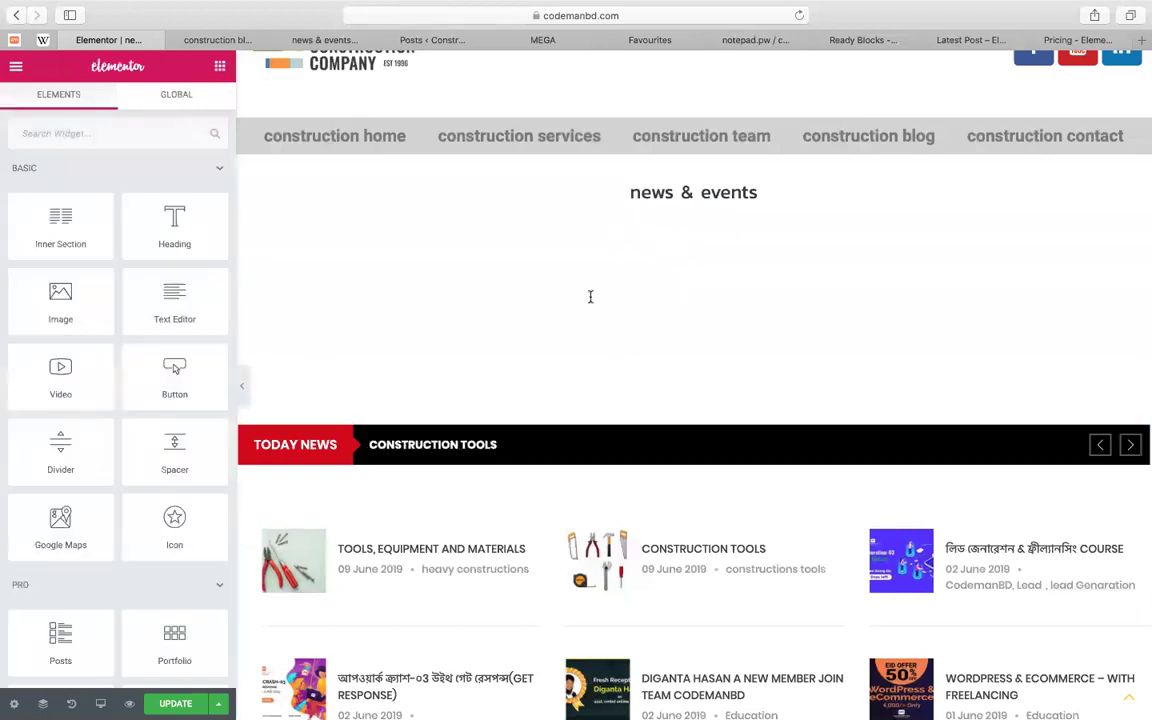
Set the news & events page layout to Elementor Full Width in the page settings
left_click(14, 703)
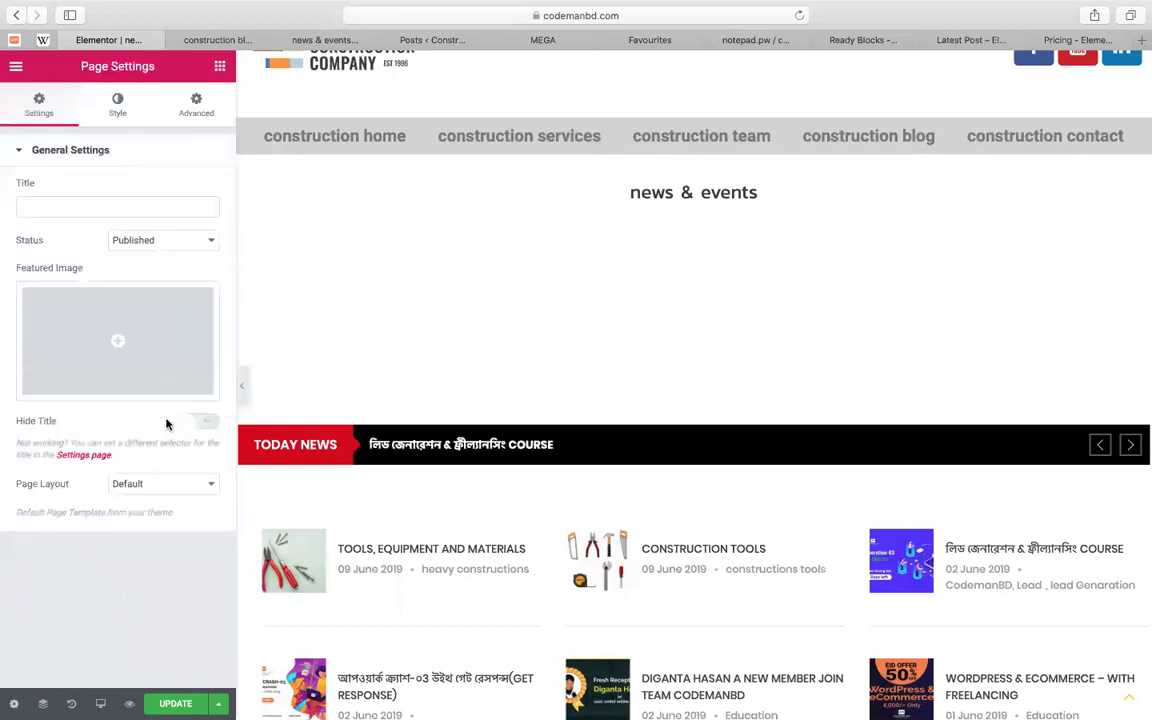
left_click(146, 481)
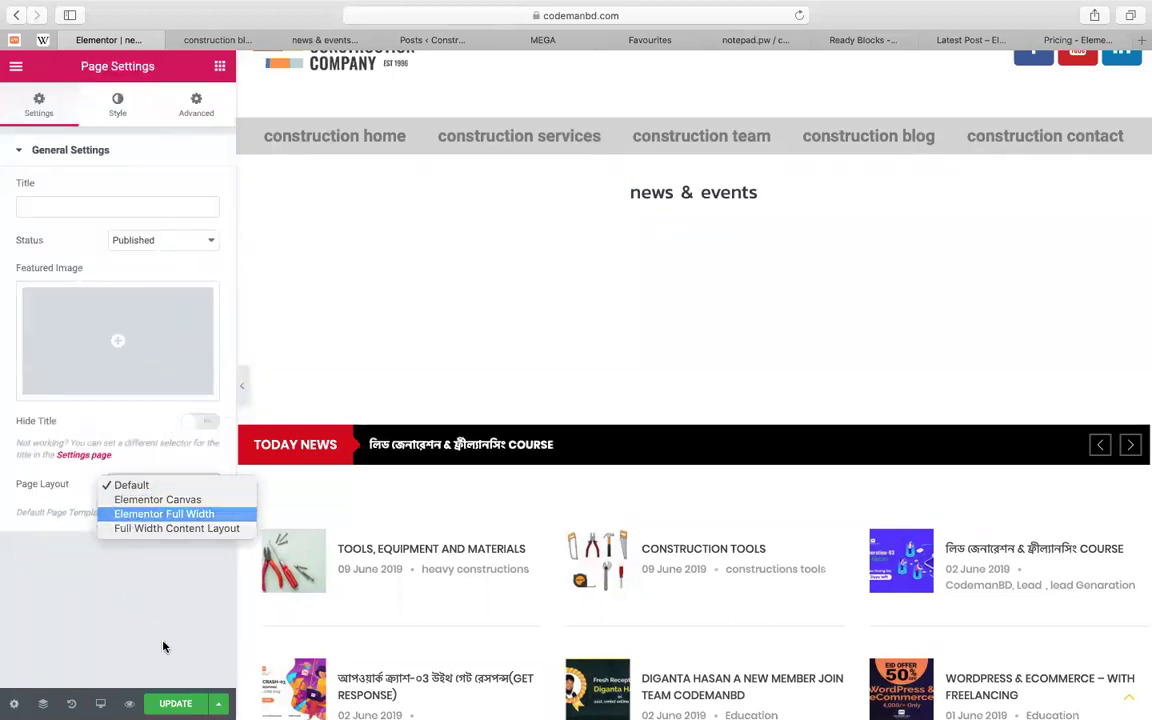
left_click(146, 575)
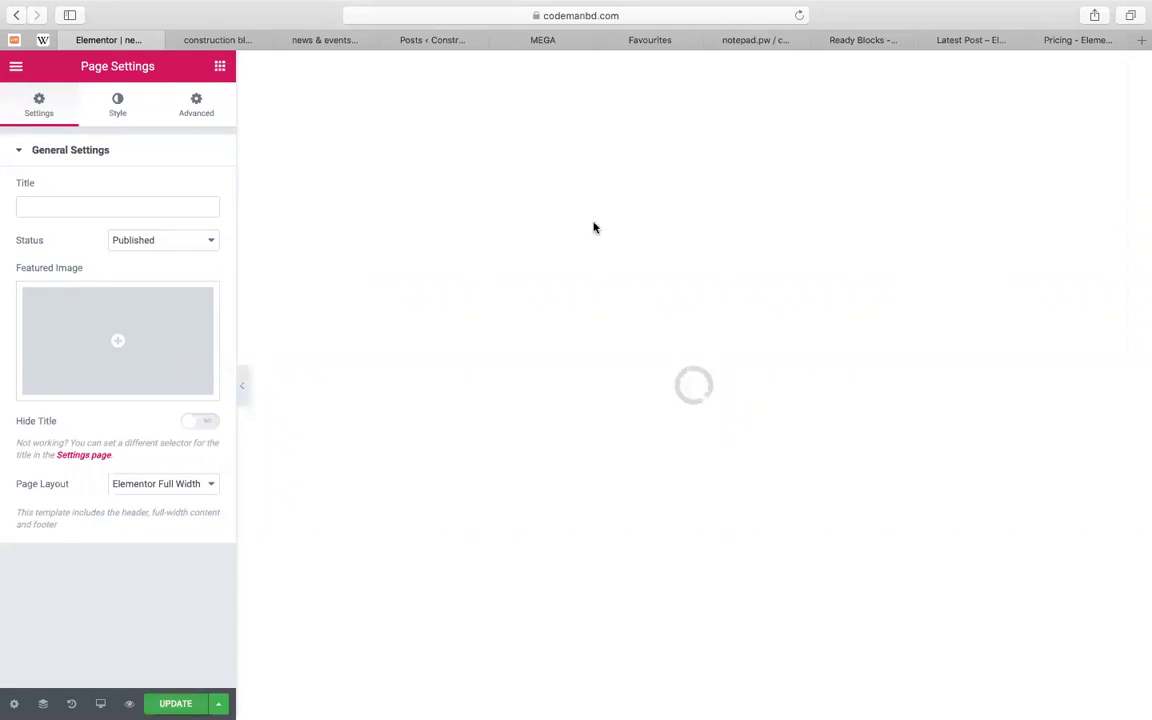
Check the live news & events page from the company header through the Today News ticker and post grid, reloading it once
key("super+3")
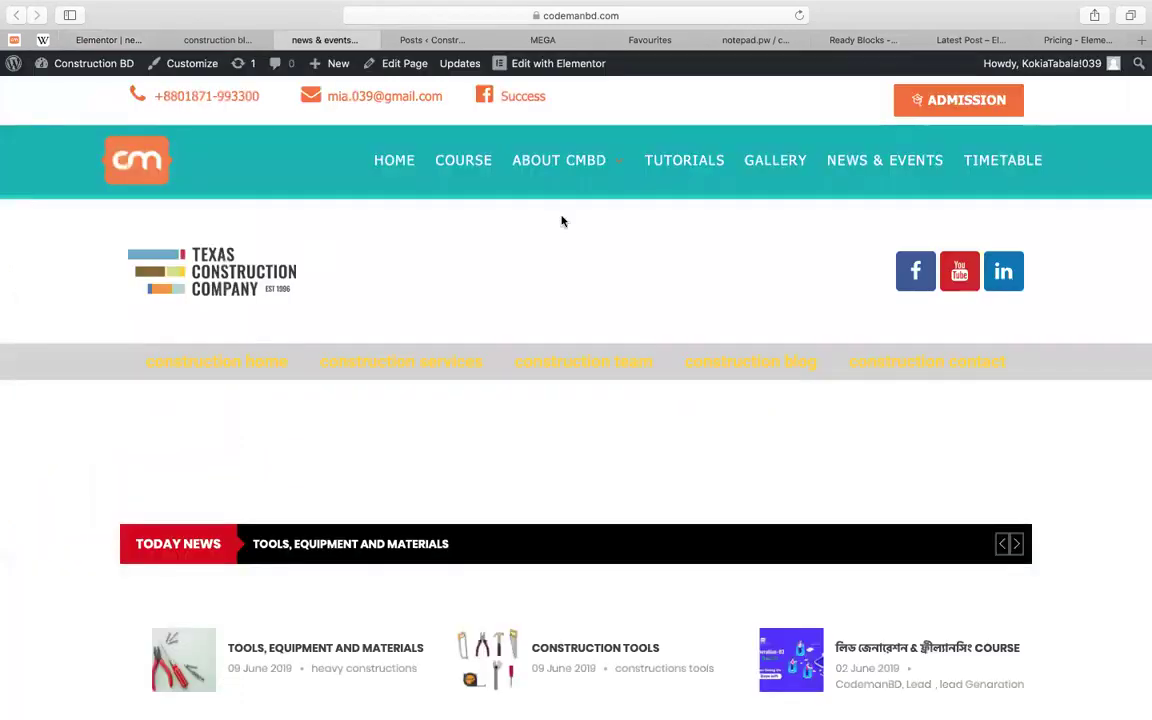
scroll(392, 320, "down", 5)
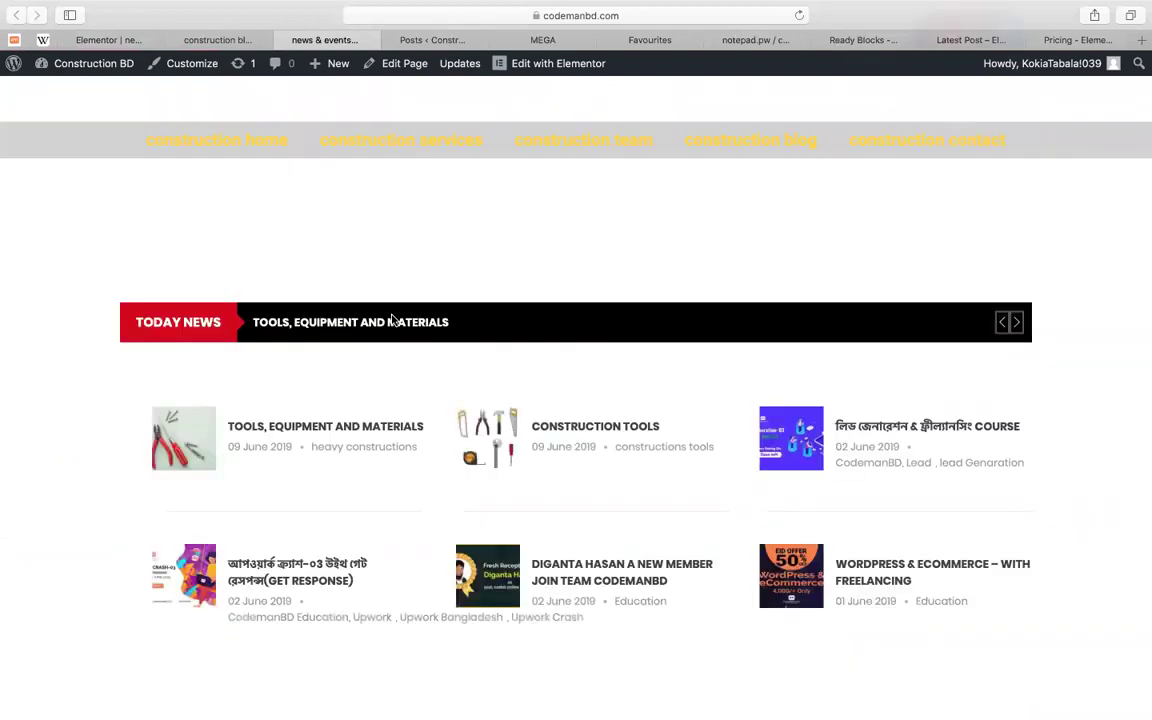
scroll(392, 320, "down", 2)
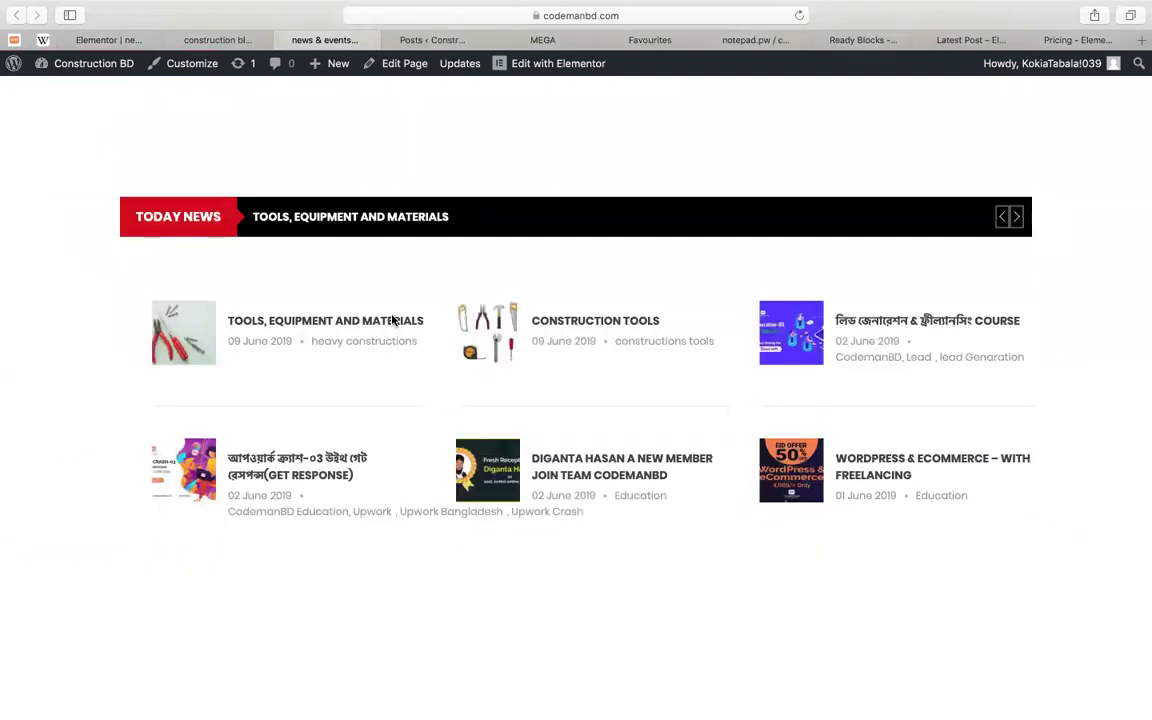
left_click(392, 320)
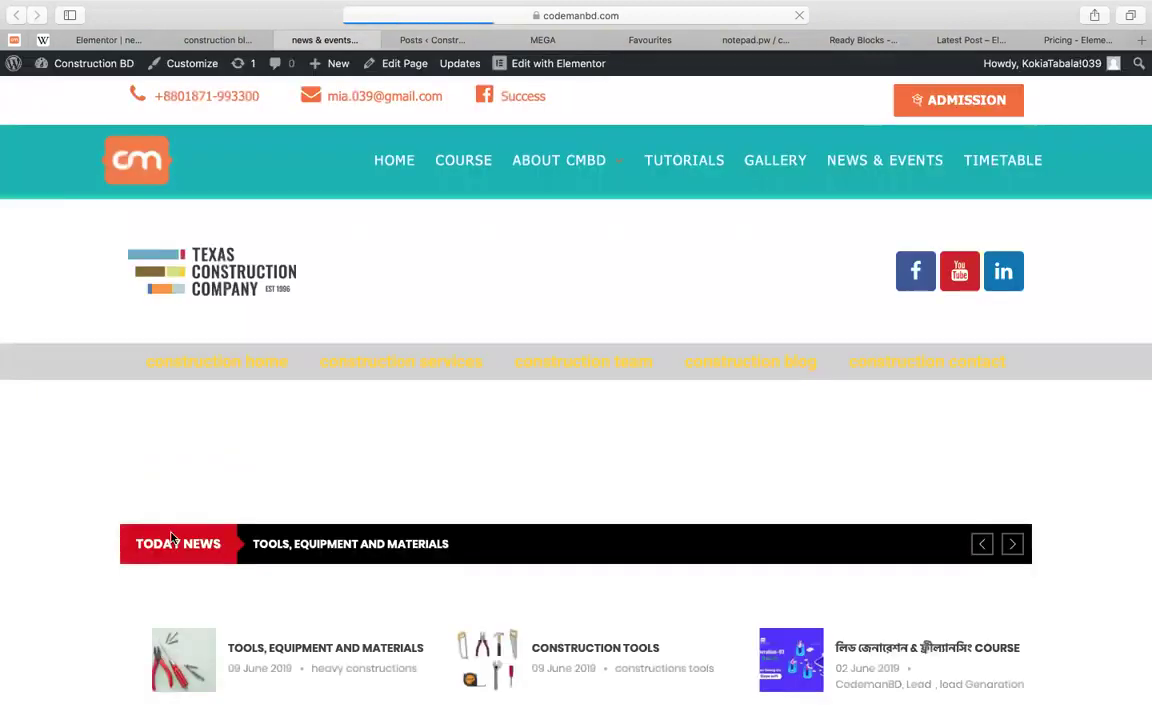
scroll(514, 427, "down", 5)
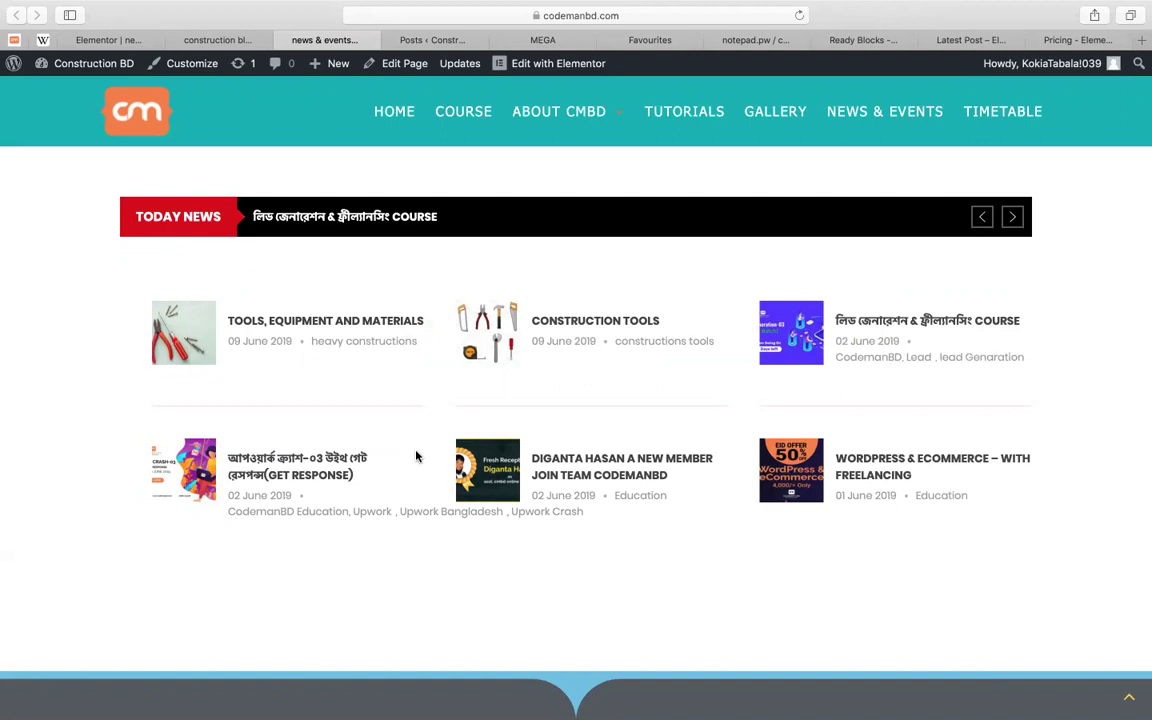
View the Tools, Equipment and Materials post, including its article and sidebar, and return to the news & events page
left_click(353, 325)
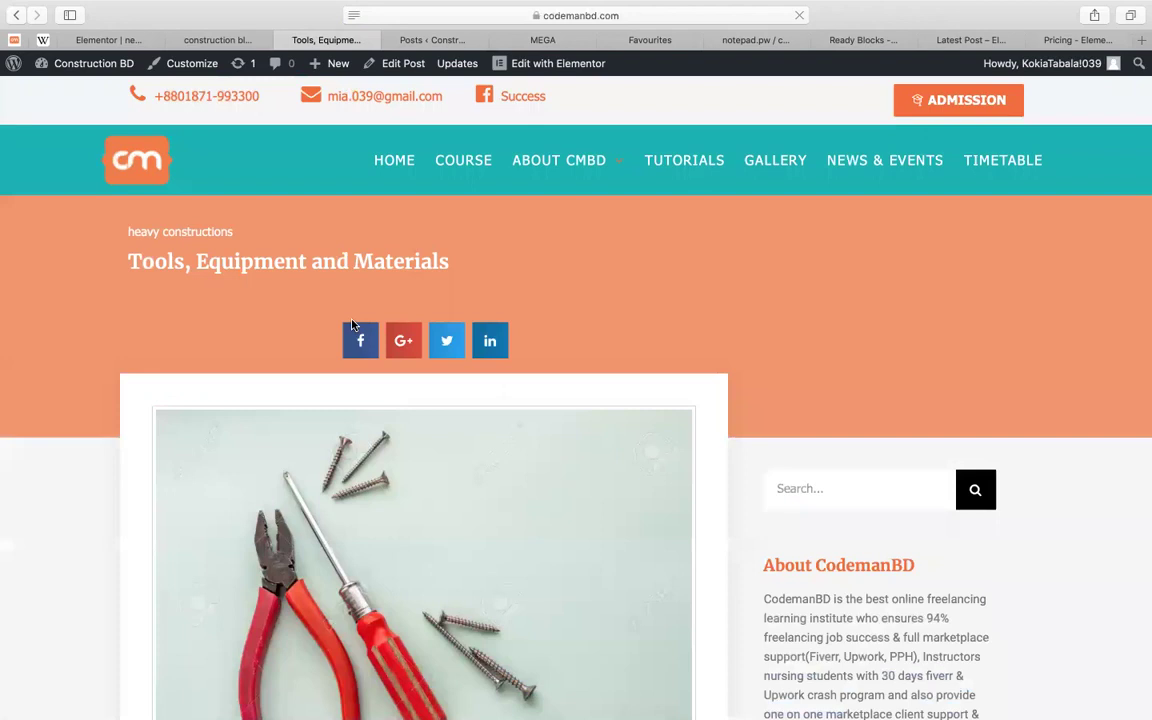
scroll(352, 325, "down", 5)
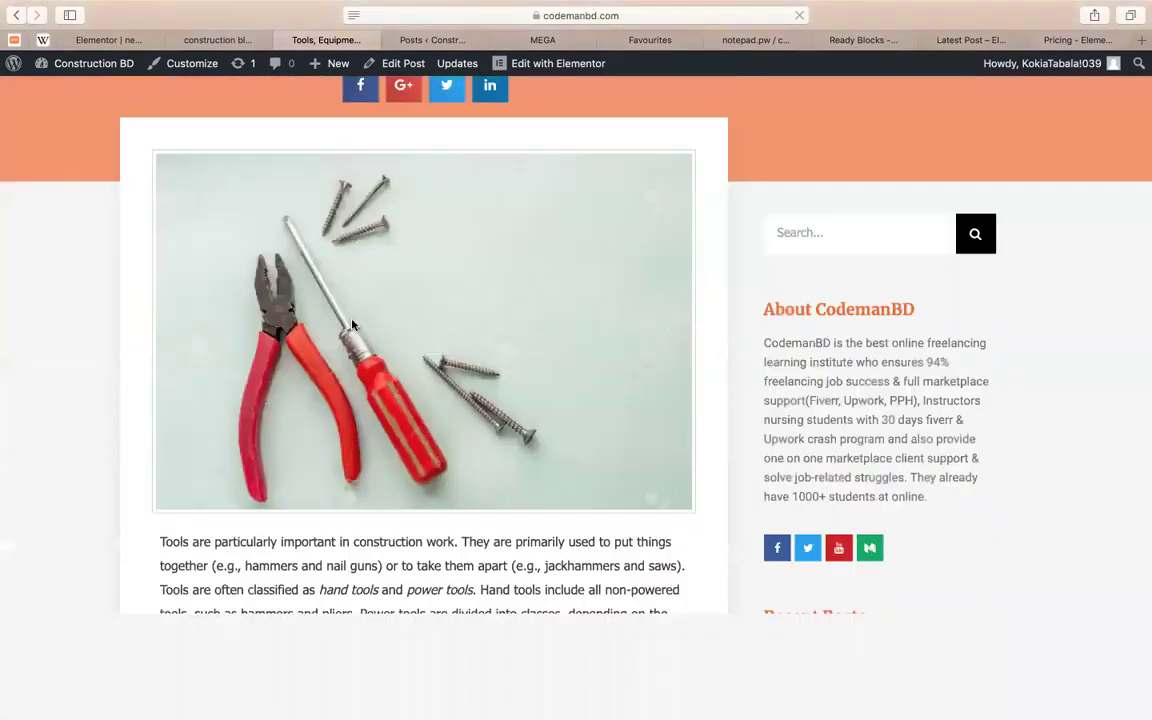
scroll(352, 325, "down", 4)
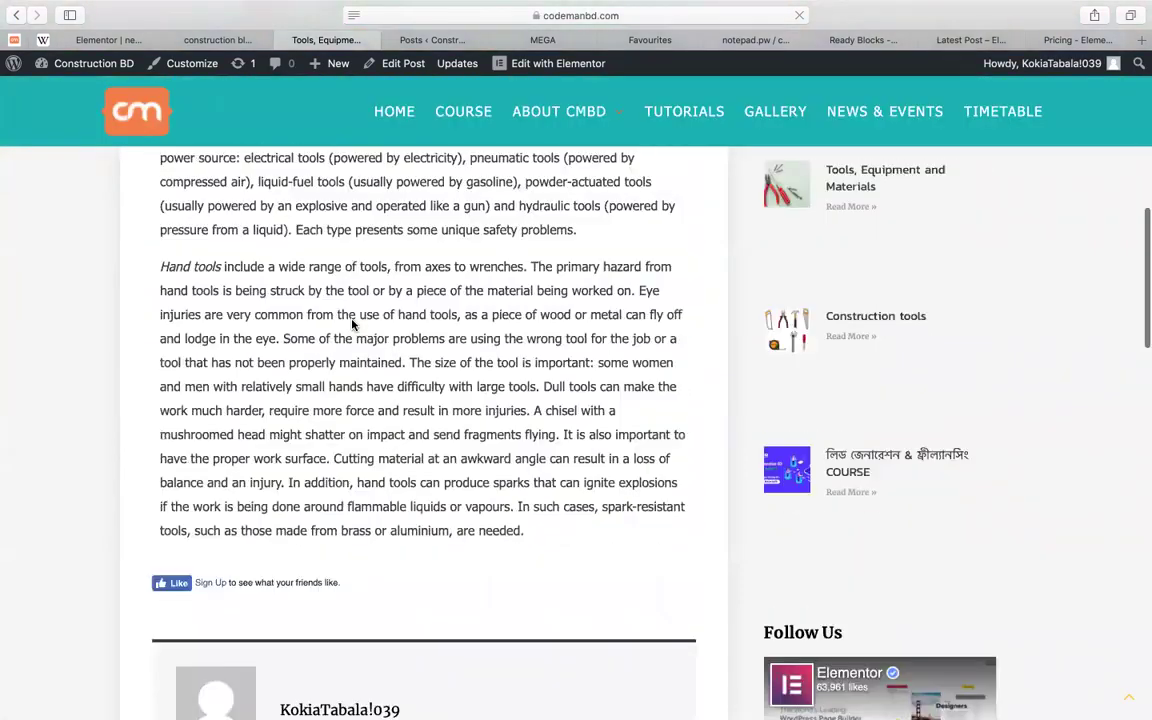
scroll(352, 325, "down", 6)
scroll(352, 325, "up", 15)
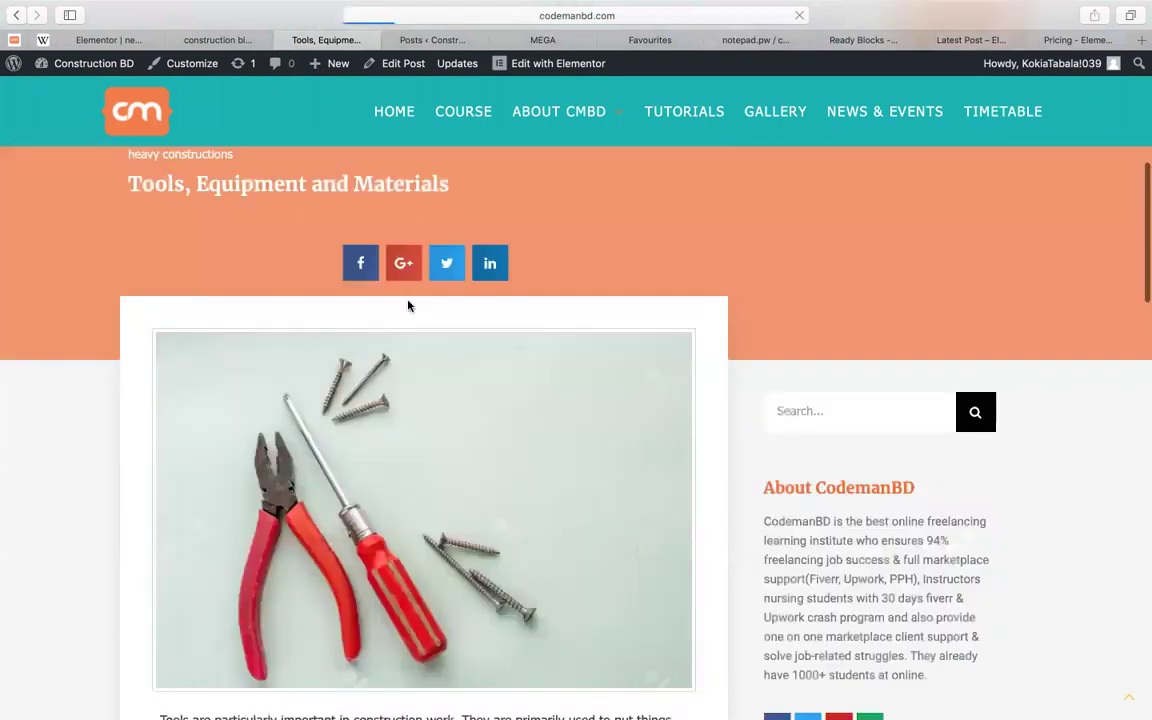
scroll(408, 305, "down", 2)
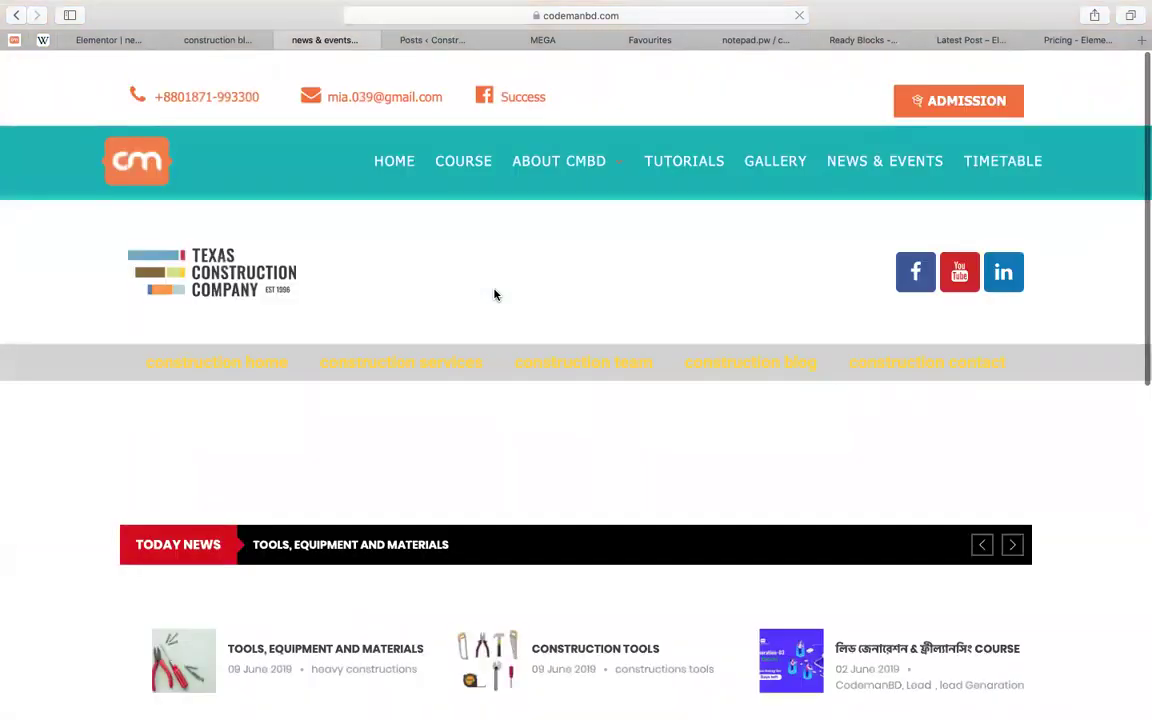
Reopen the Tools, Equipment and Materials post from the news list and examine its header, share icons, image and text
left_click(505, 369)
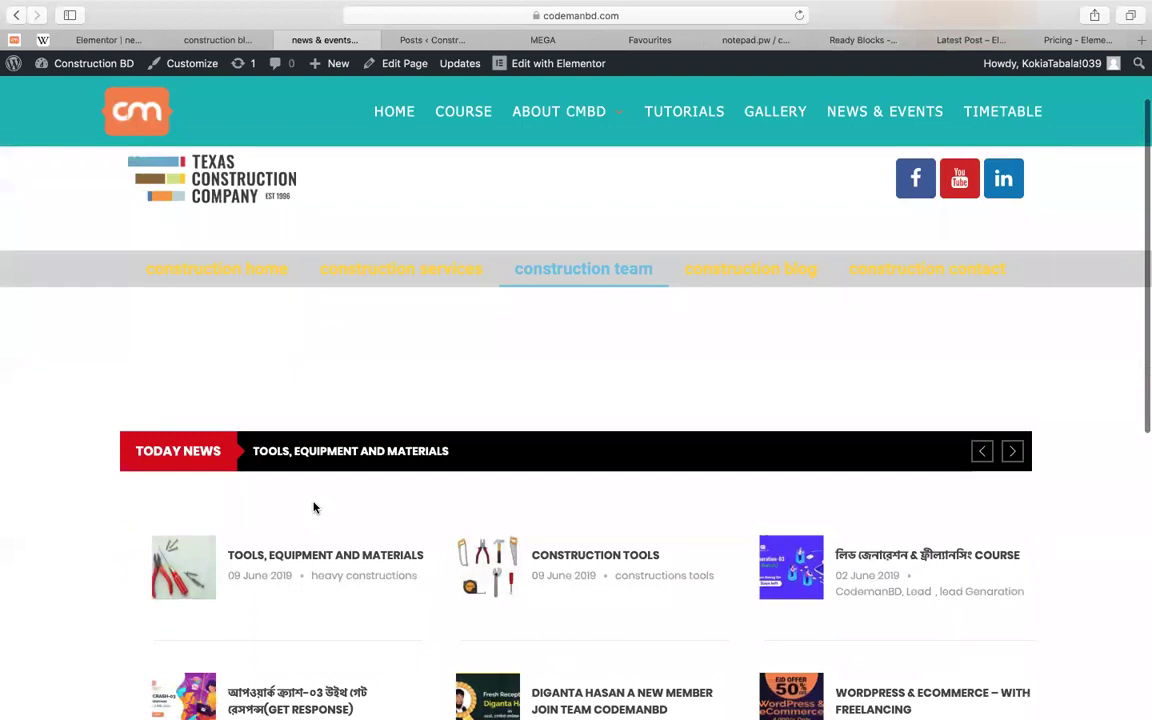
scroll(316, 507, "down", 2)
left_click(376, 360)
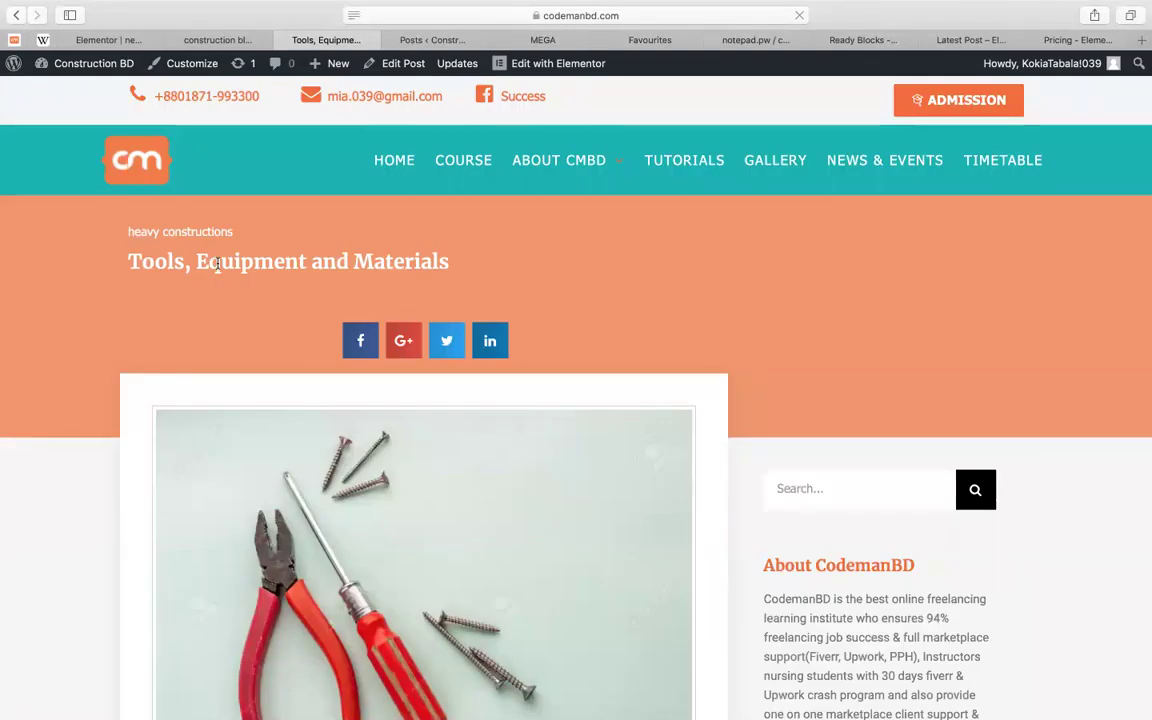
scroll(217, 263, "down", 3)
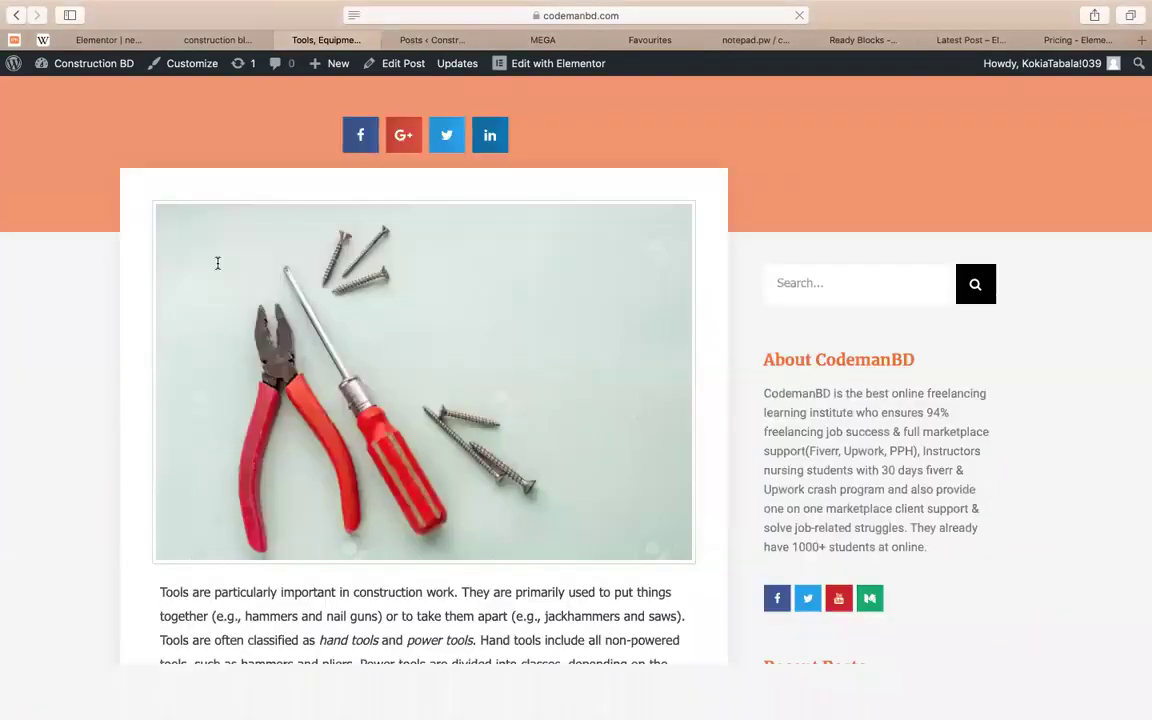
scroll(217, 263, "down", 1)
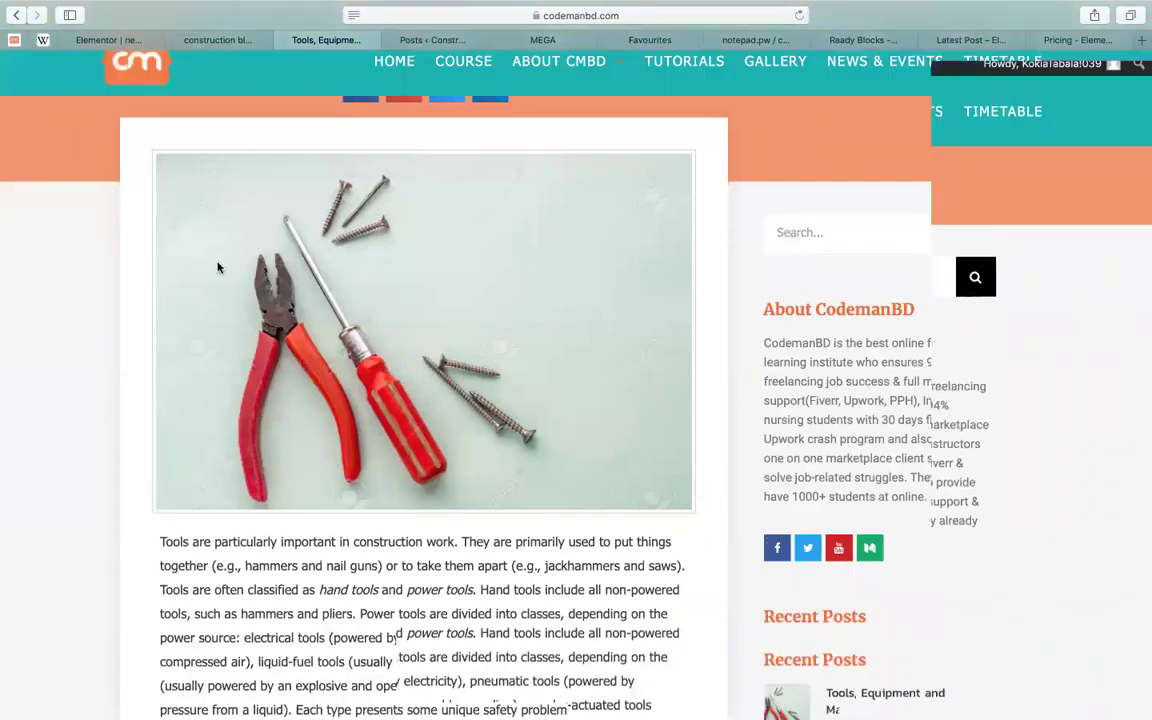
scroll(218, 268, "down", 5)
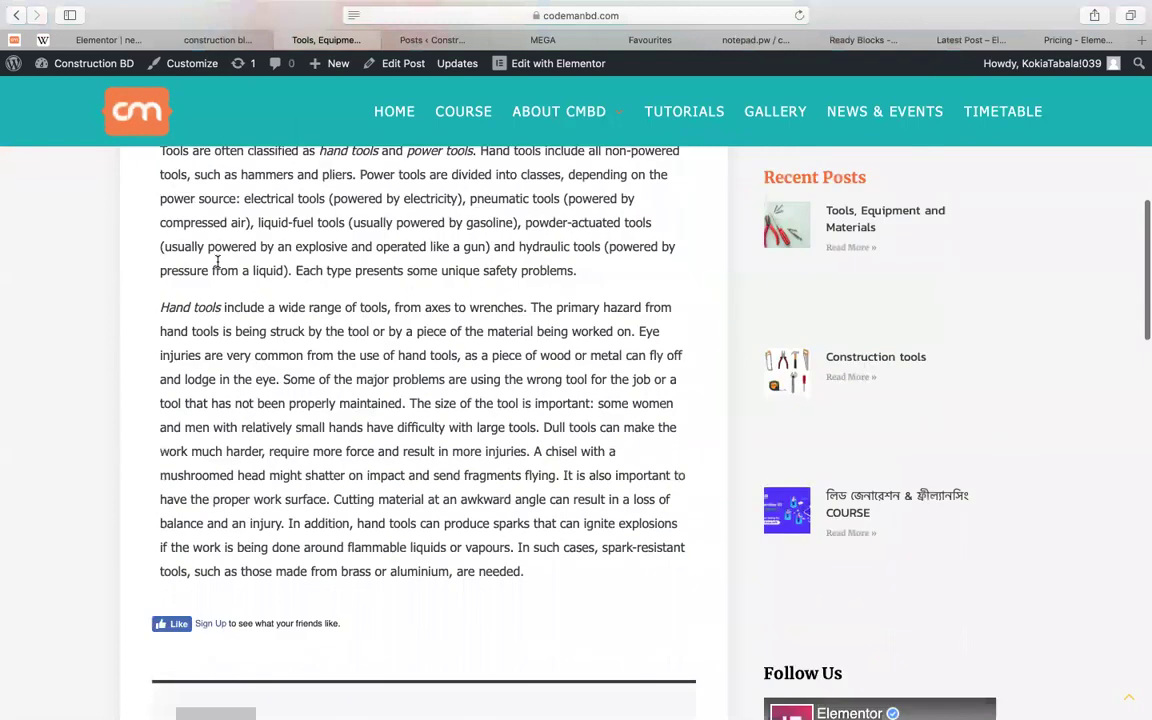
scroll(218, 268, "up", 9)
scroll(218, 268, "down", 3)
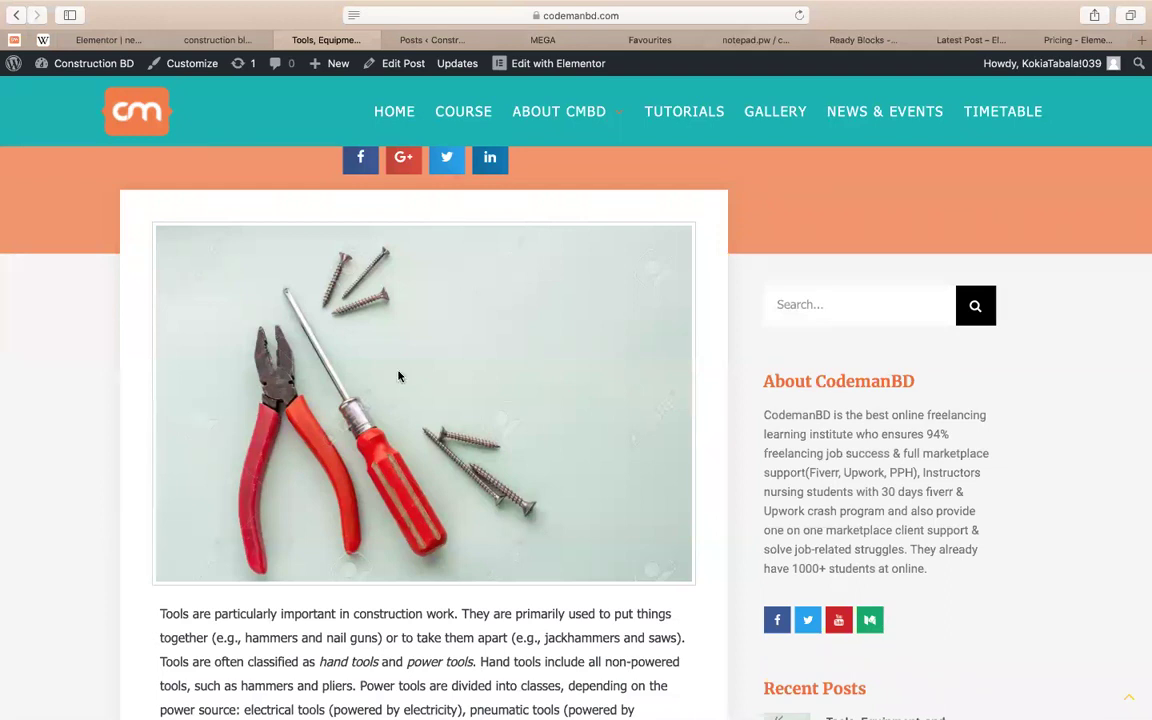
scroll(614, 403, "up", 2)
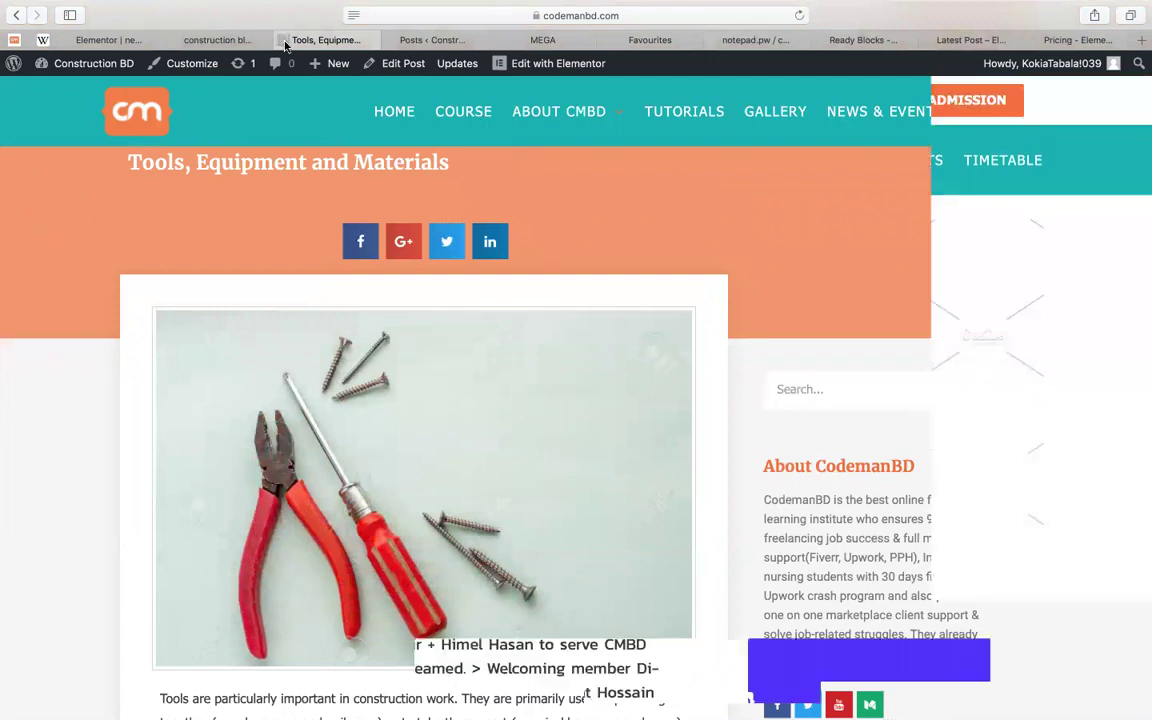
Close the post's browser tab and compare the header of the news & events page with the construction blog page
left_click(283, 41)
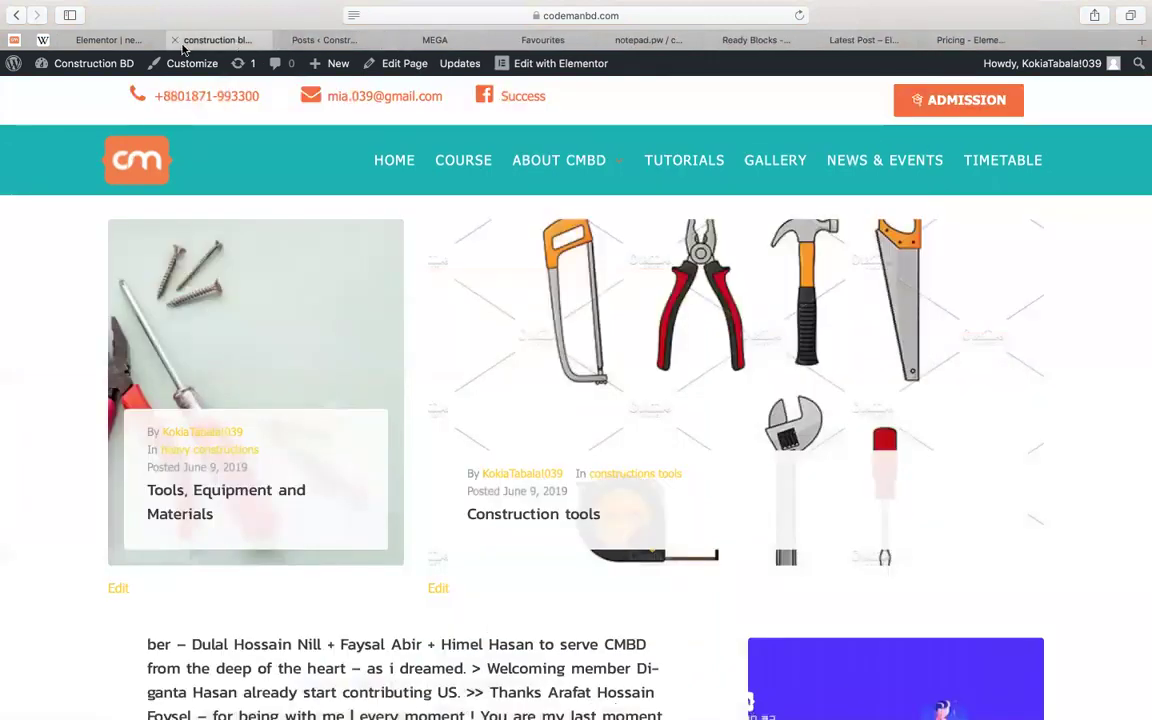
left_click(105, 40)
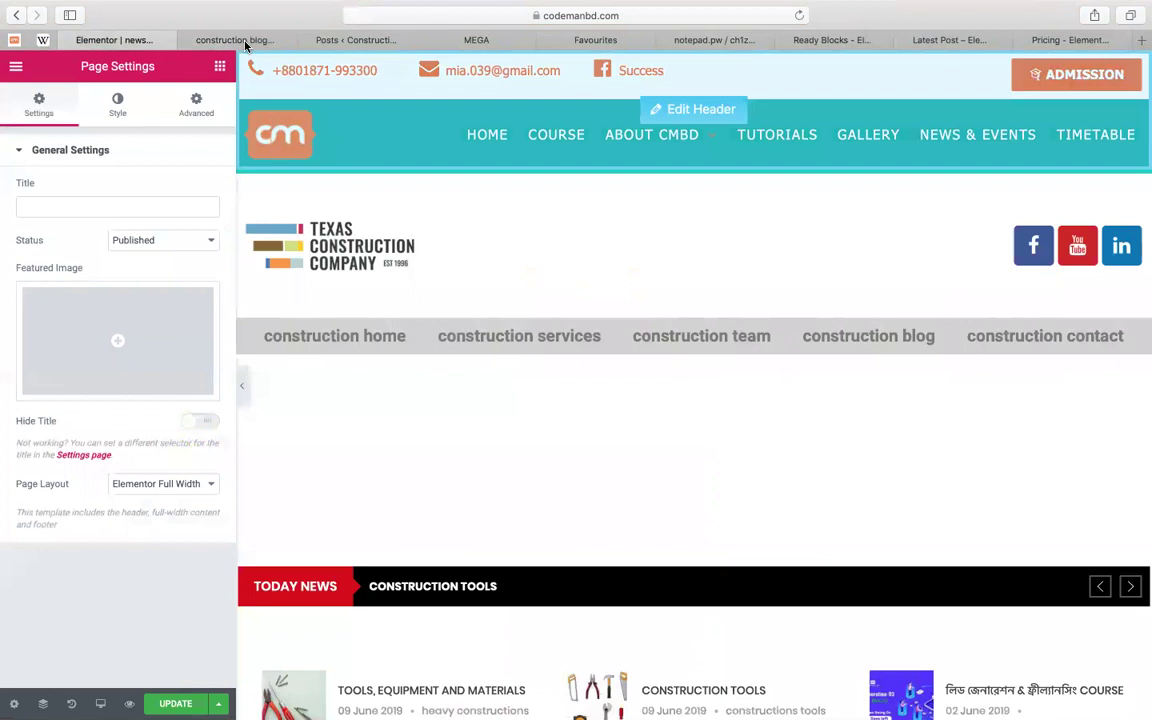
left_click(232, 40)
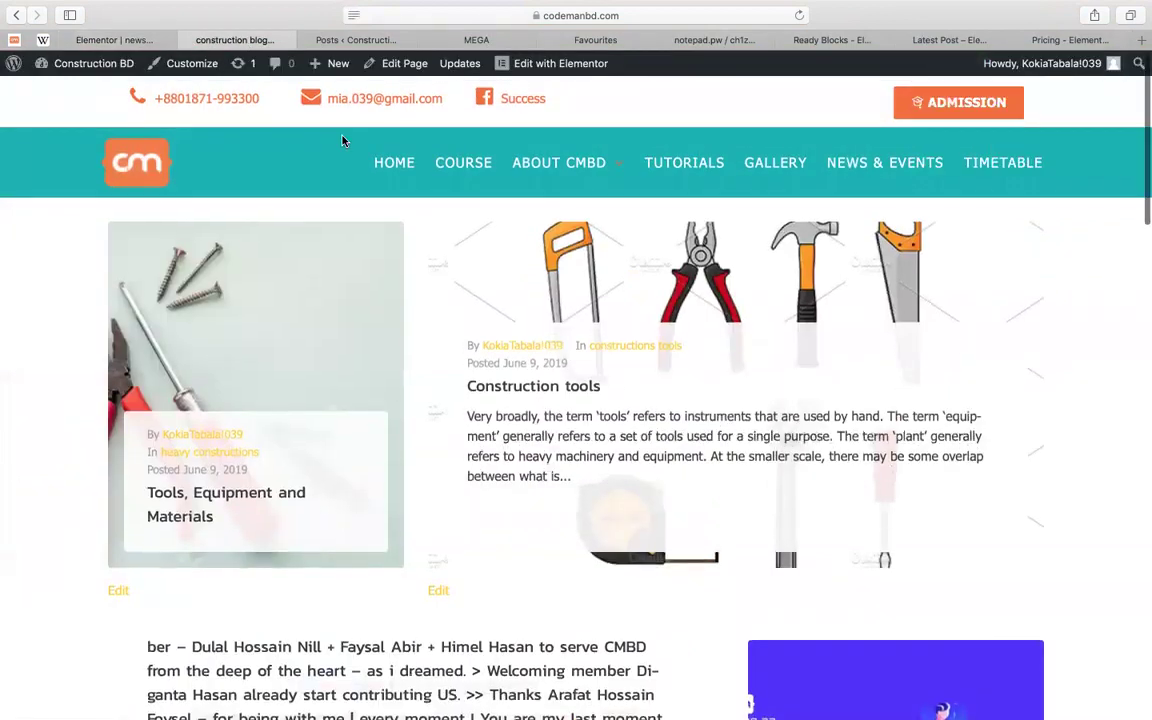
left_click(114, 40)
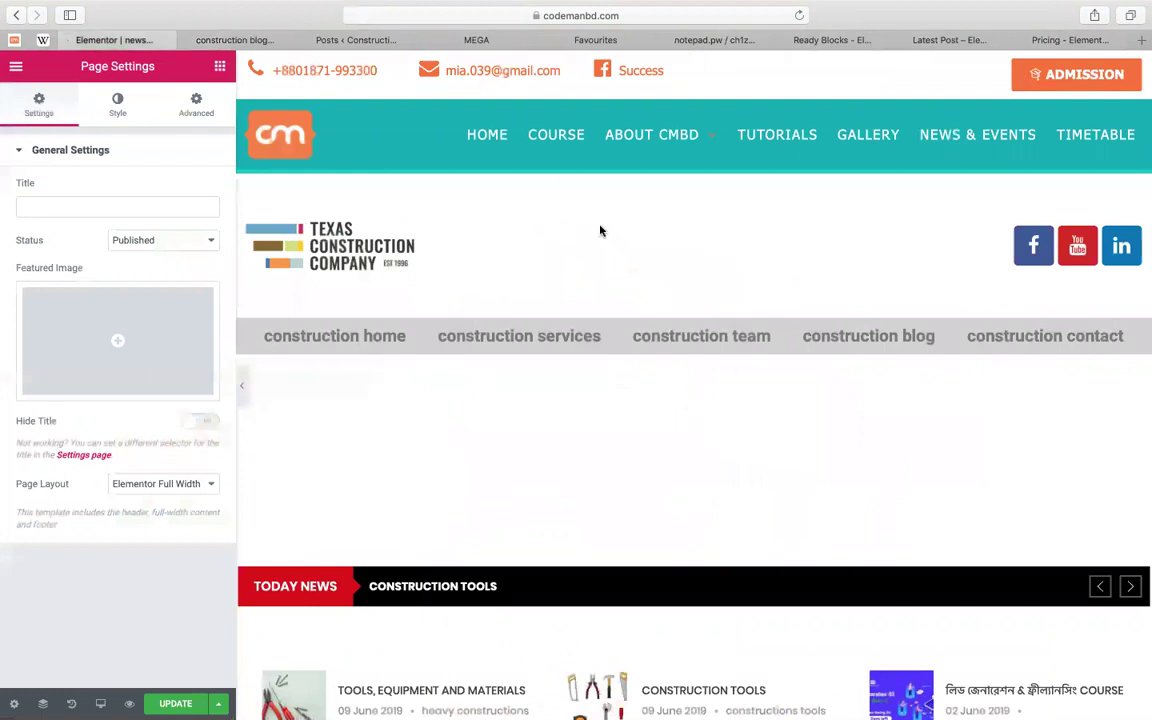
key("ctrl+Tab")
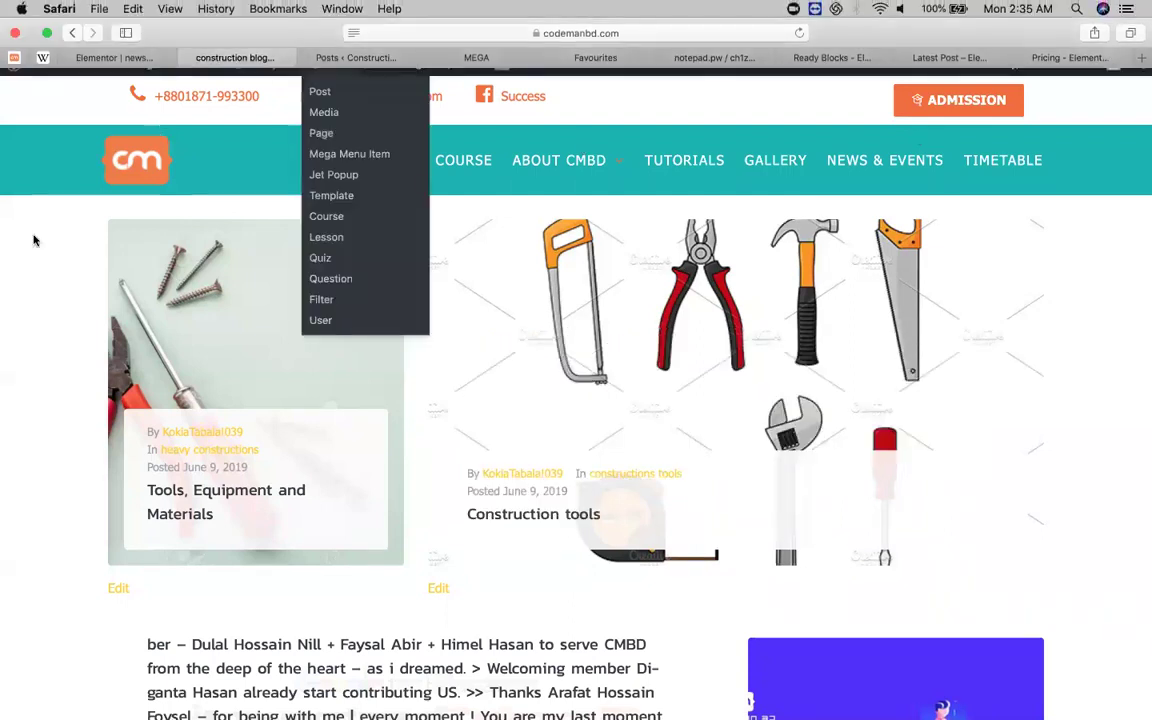
Go from the construction blog page to the WordPress dashboard and start adding a new Elementor template
mouse_move(60, 63)
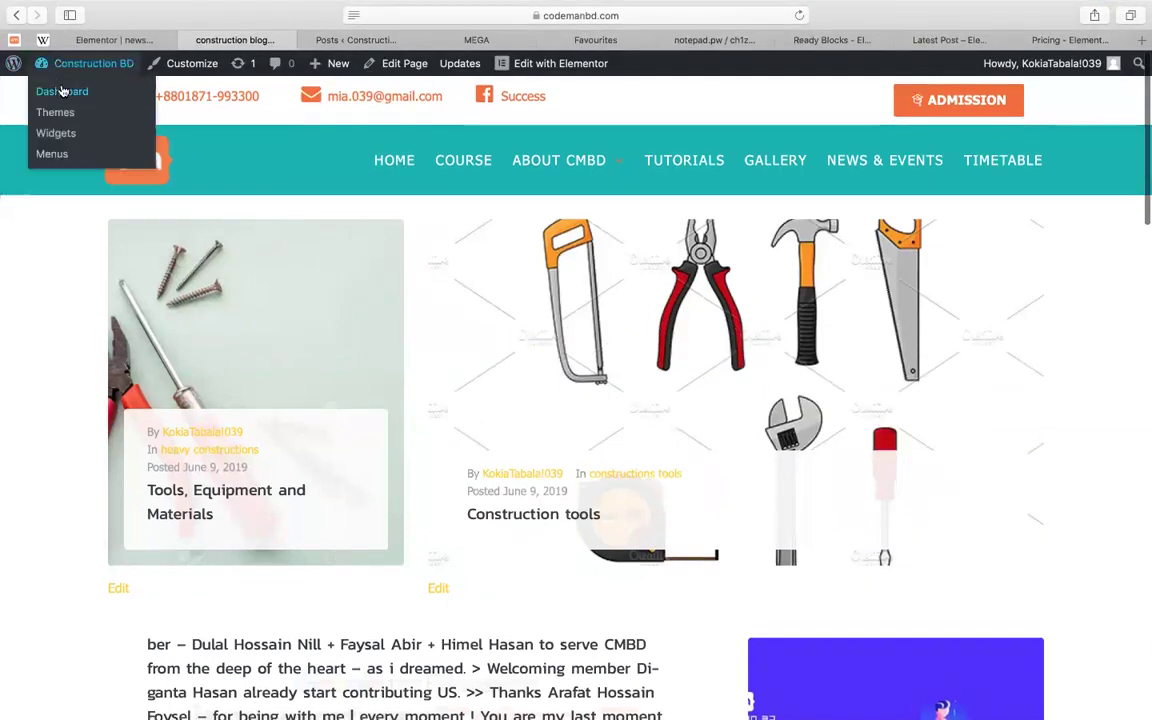
left_click(61, 91)
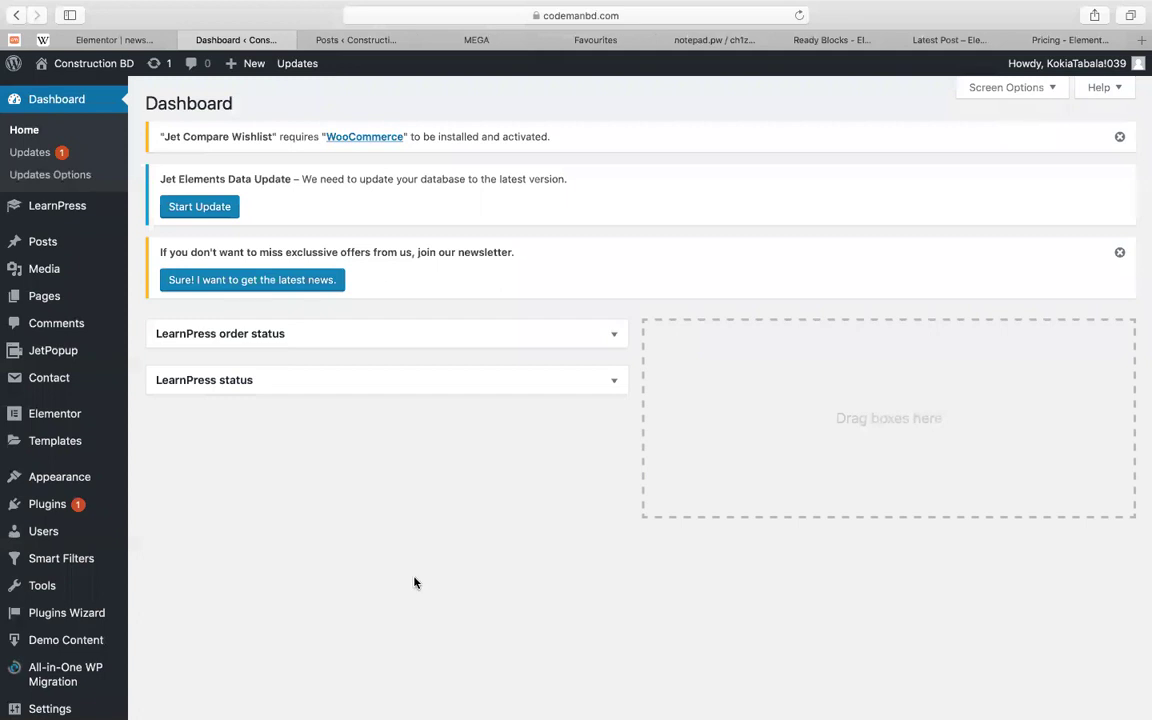
scroll(420, 450, "up", 1)
scroll(200, 491, "down", 3)
scroll(200, 491, "up", 1)
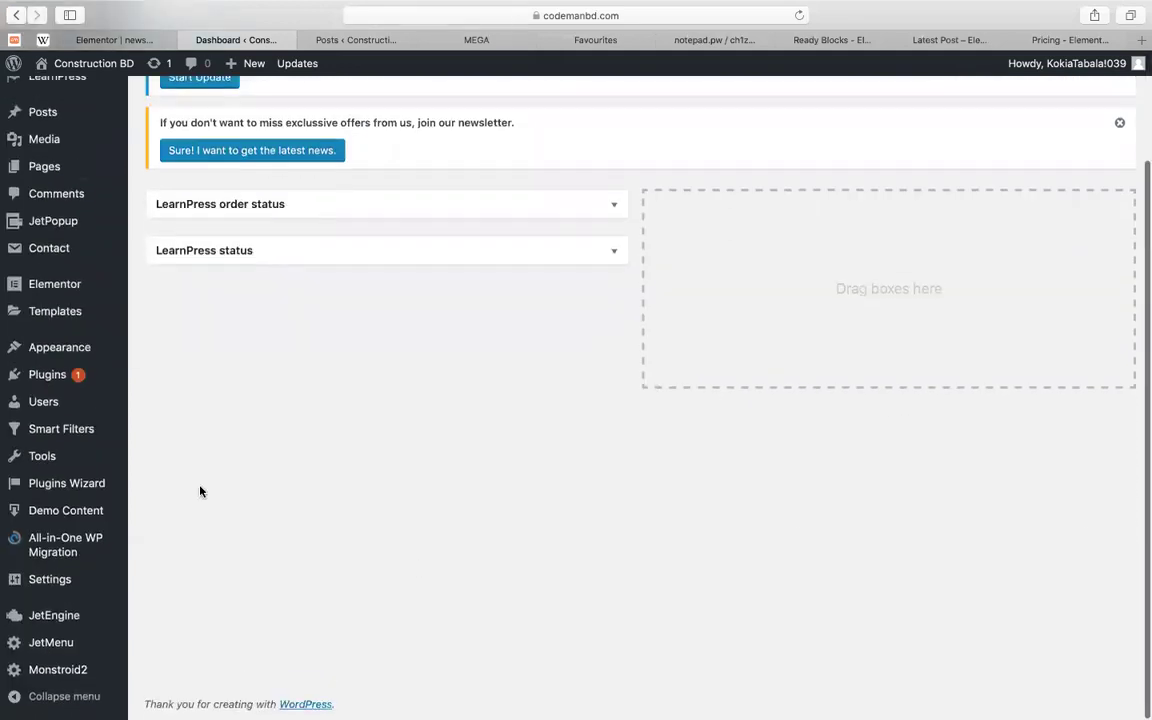
scroll(200, 491, "up", 3)
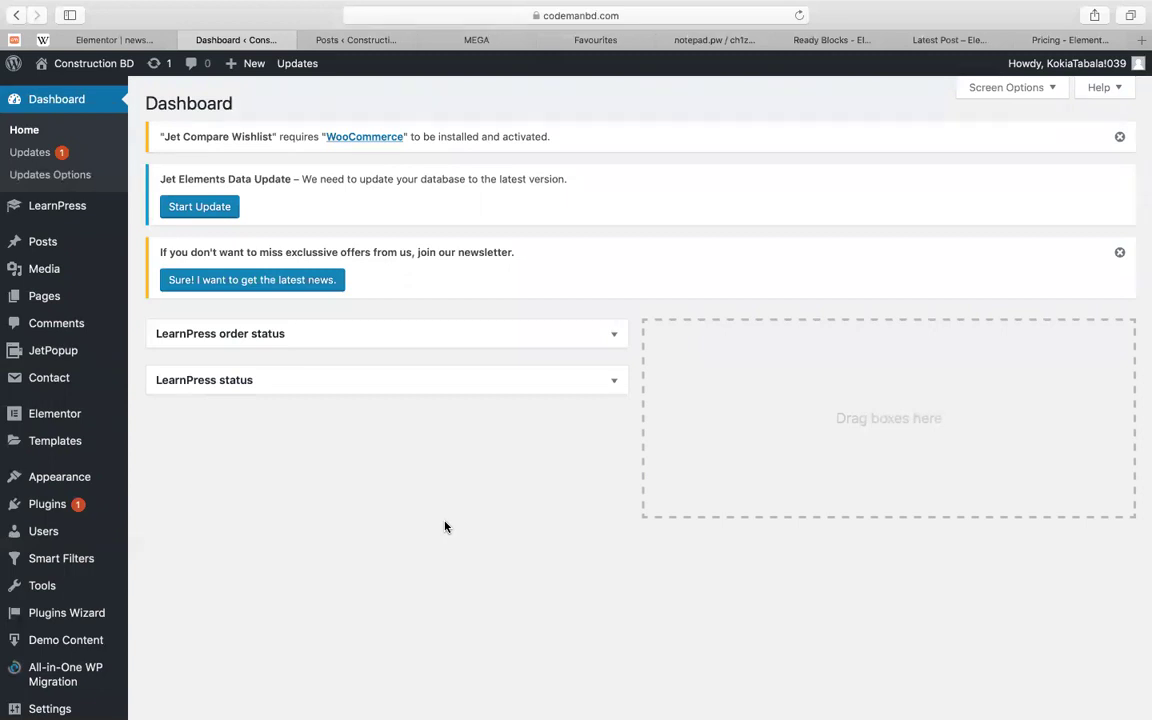
scroll(258, 440, "down", 2)
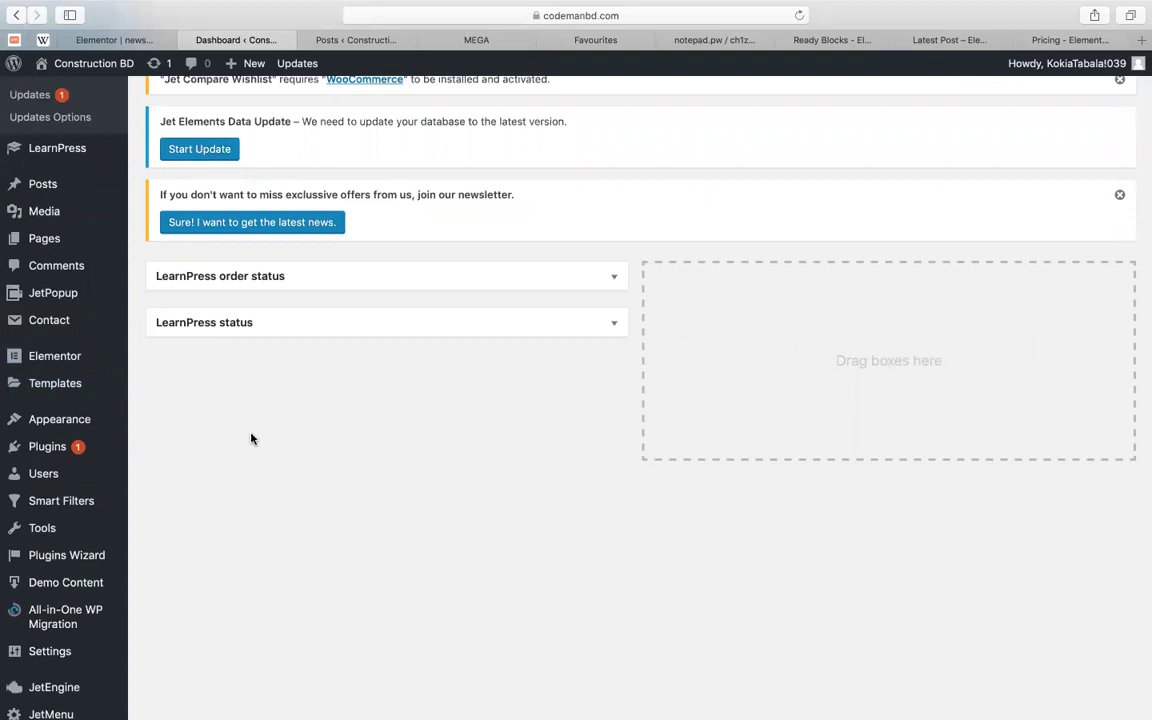
mouse_move(92, 386)
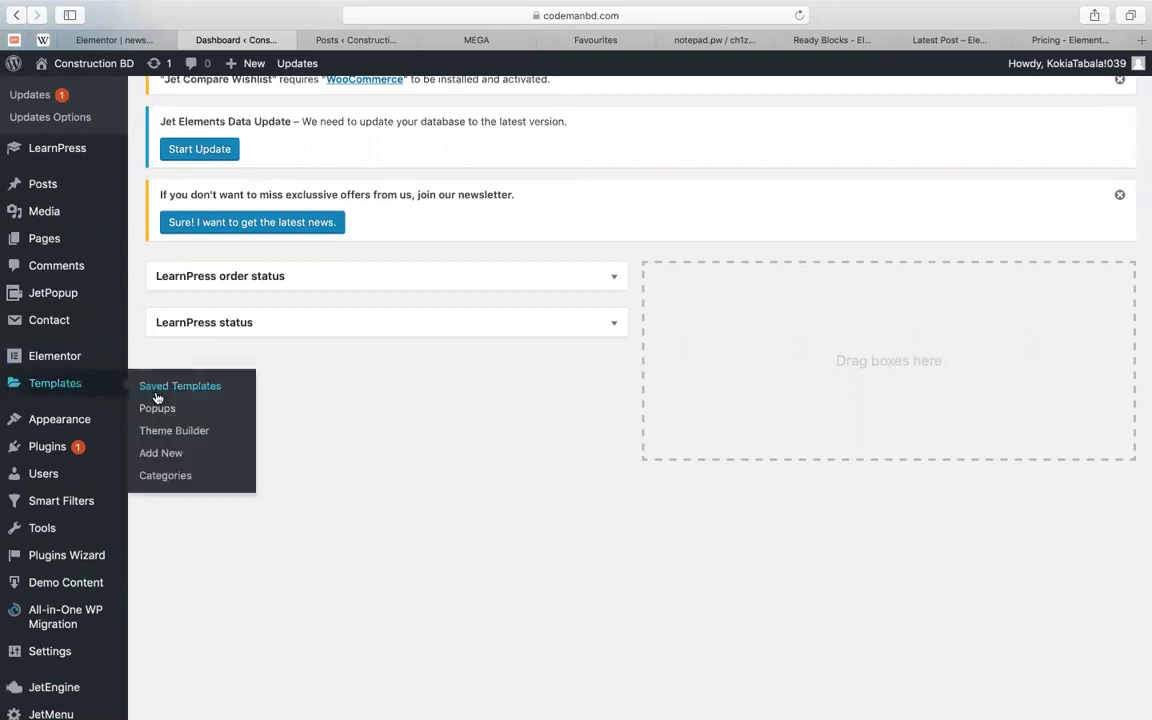
left_click(176, 460)
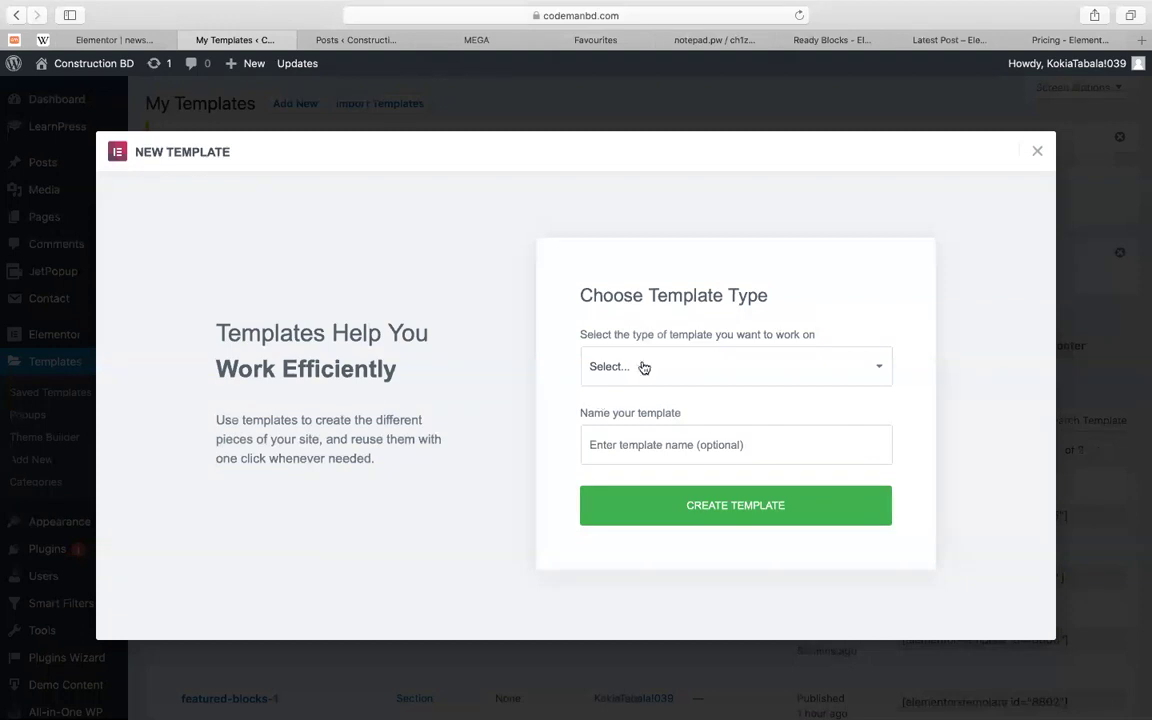
Create a Header template named "project header" and dismiss the template library that opens with it
left_click(660, 358)
left_click(605, 428)
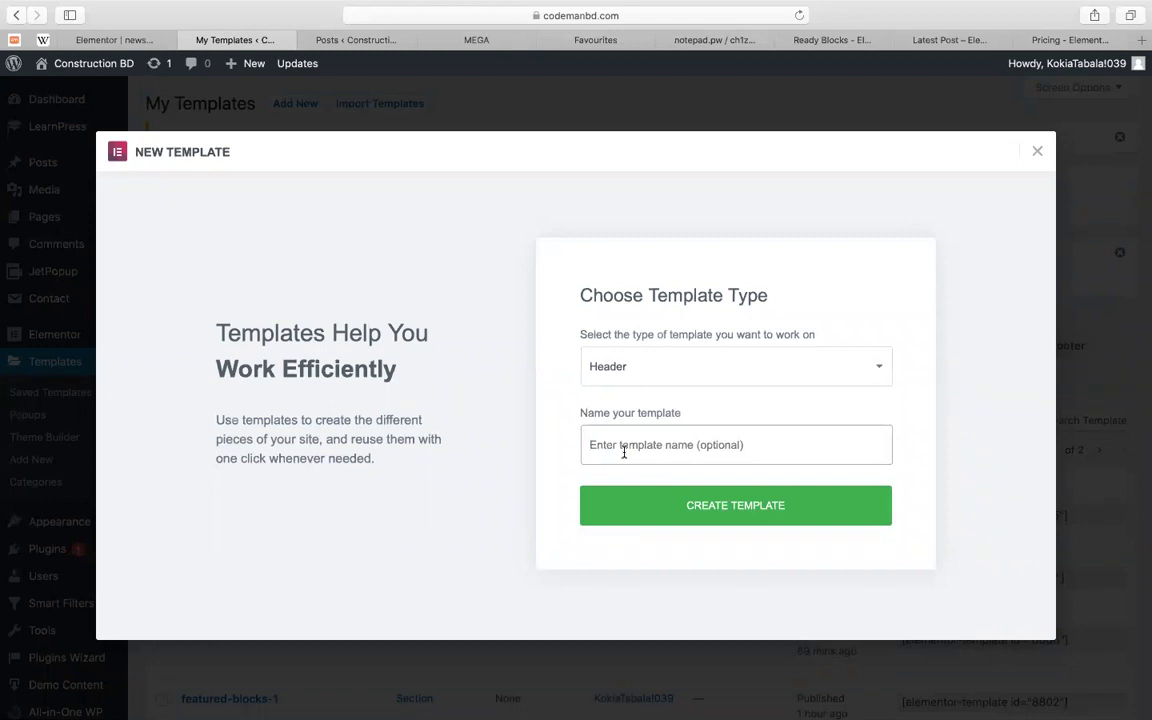
type("yid")
key("BackSpace")
key("BackSpace")
key("BackSpace")
type("r")
key("BackSpace")
type("project header")
left_click(648, 502)
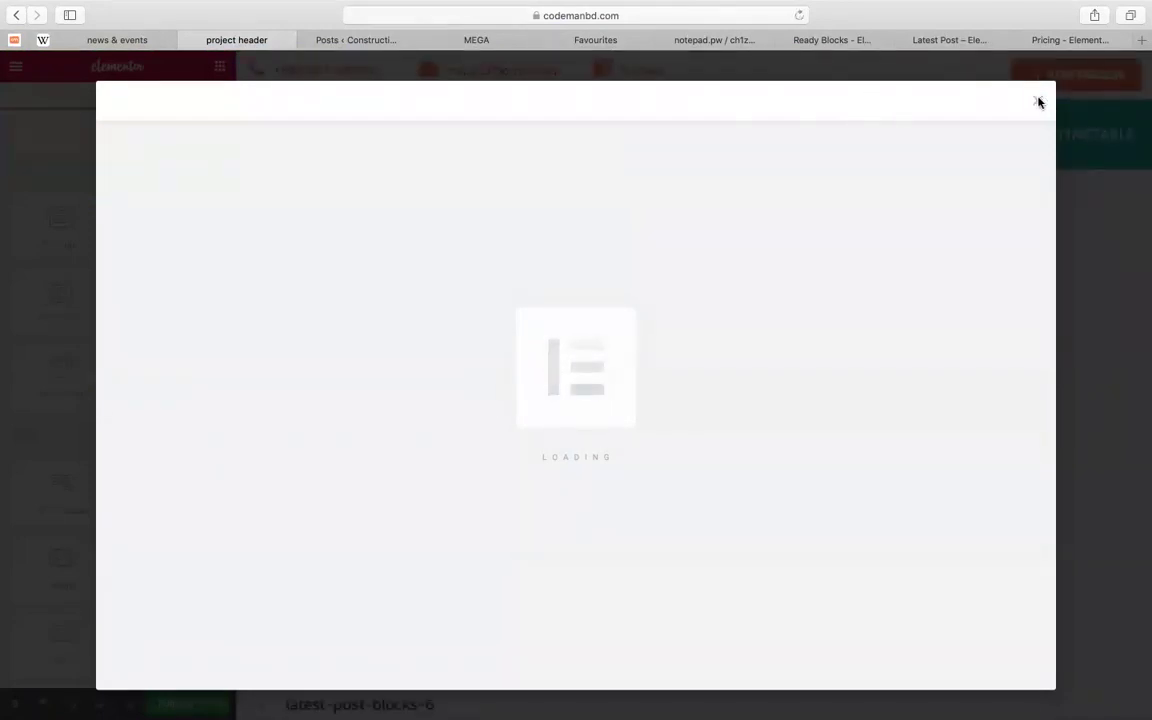
key("Escape")
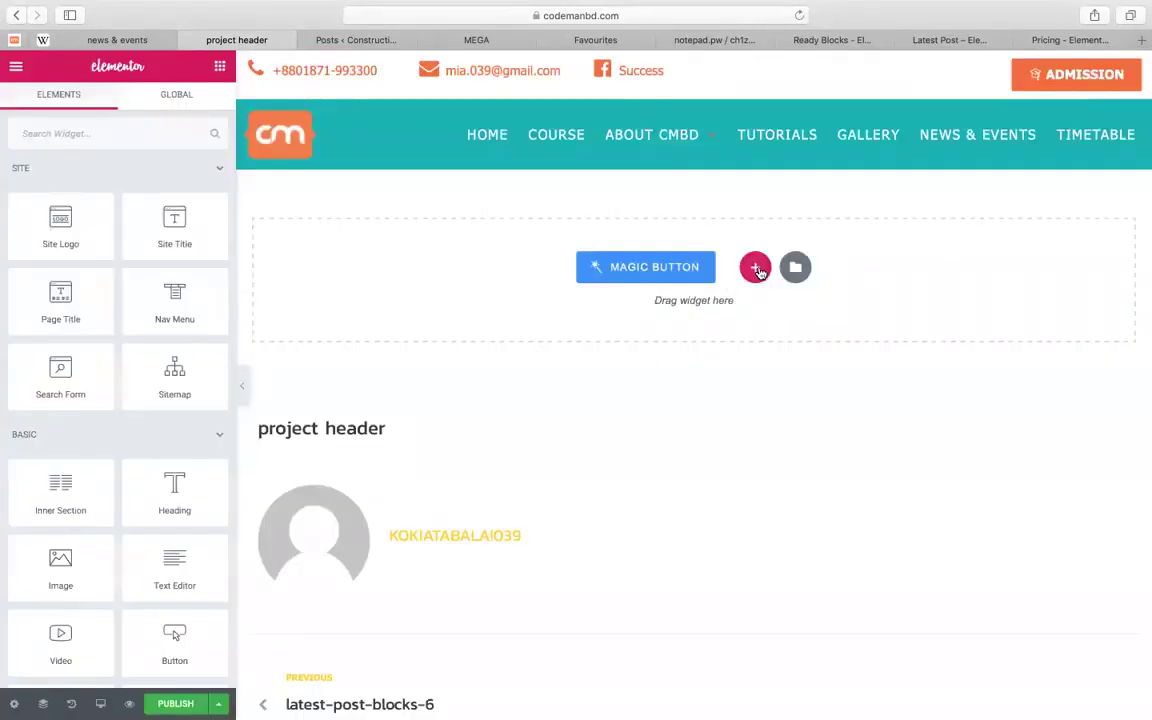
Add a single-column section to the project header template
left_click(755, 266)
scroll(760, 271, "down", 3)
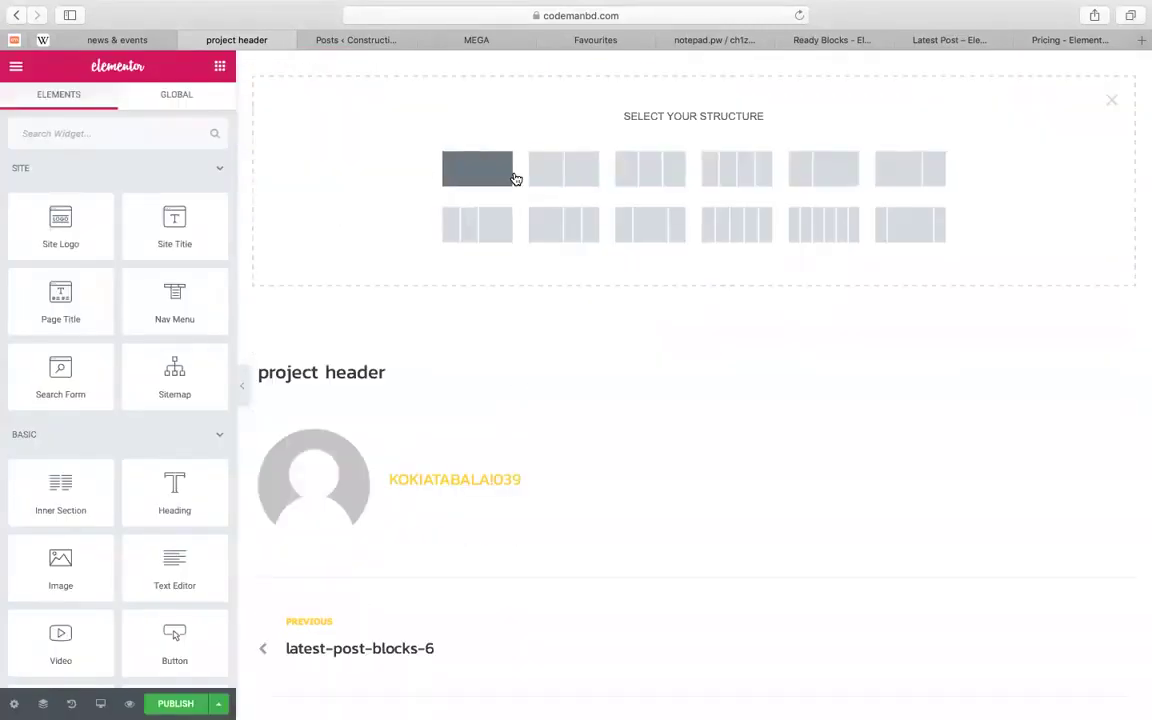
left_click(478, 168)
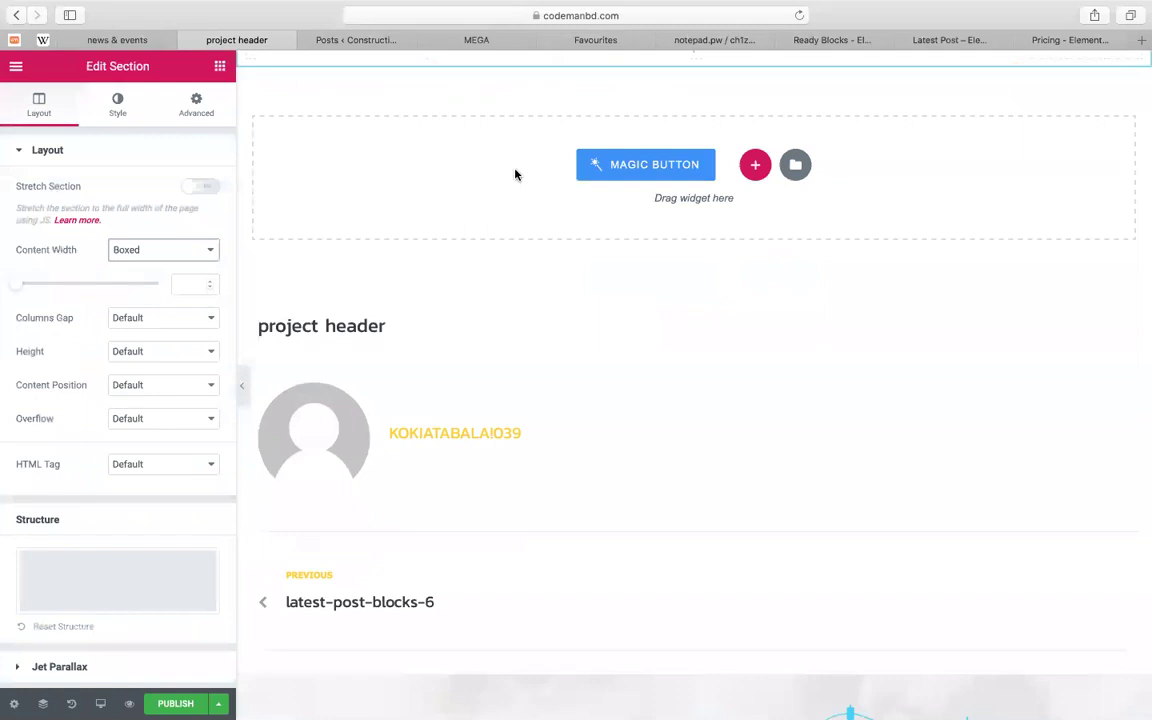
scroll(530, 309, "up", 2)
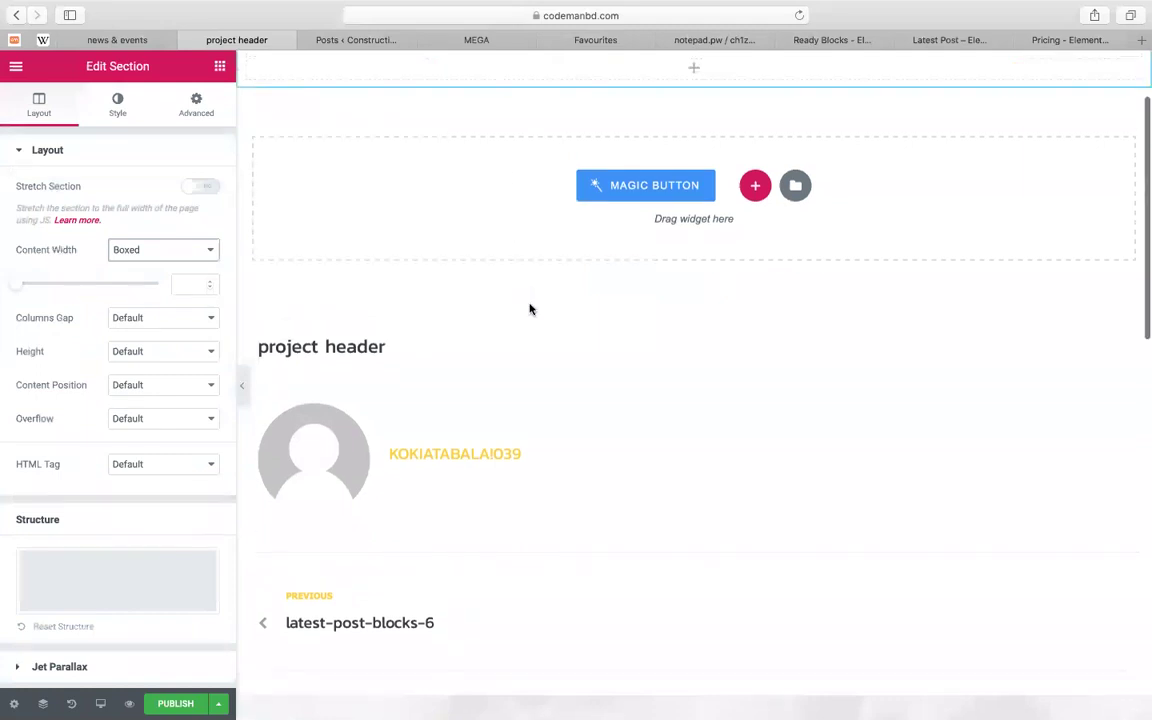
Search the widgets for "image" and place an Image Box widget in the empty single-column section
left_click(220, 68)
scroll(67, 365, "down", 1)
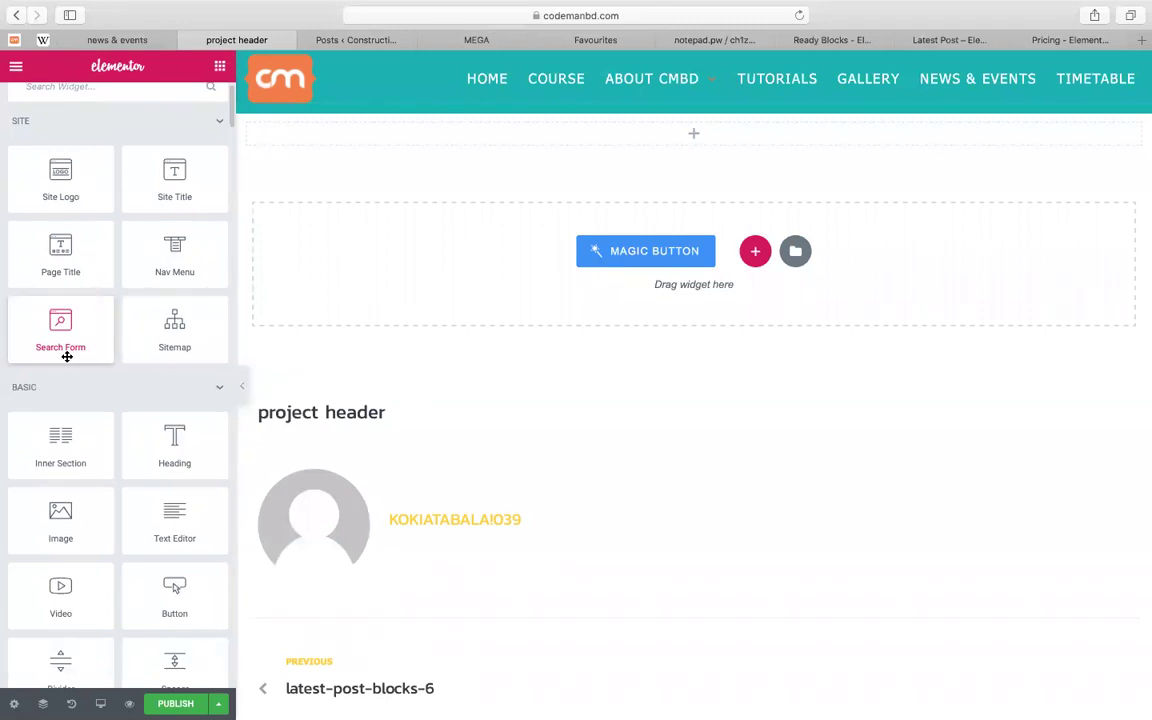
scroll(67, 356, "down", 3)
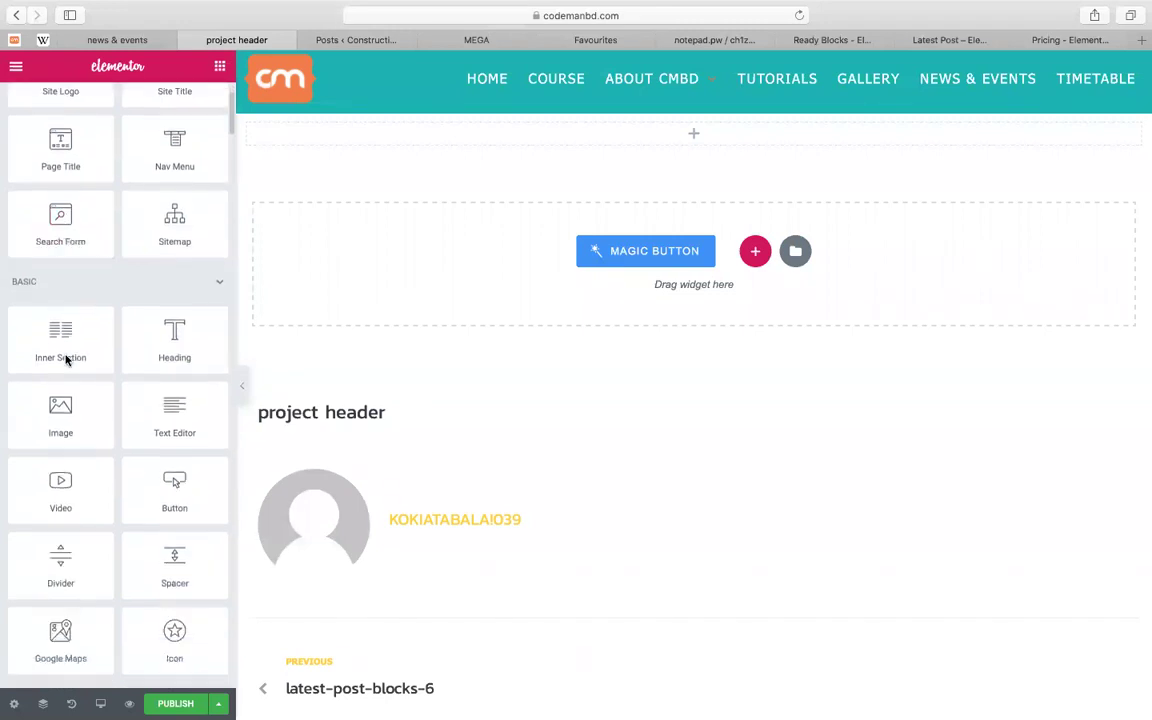
scroll(67, 356, "down", 8)
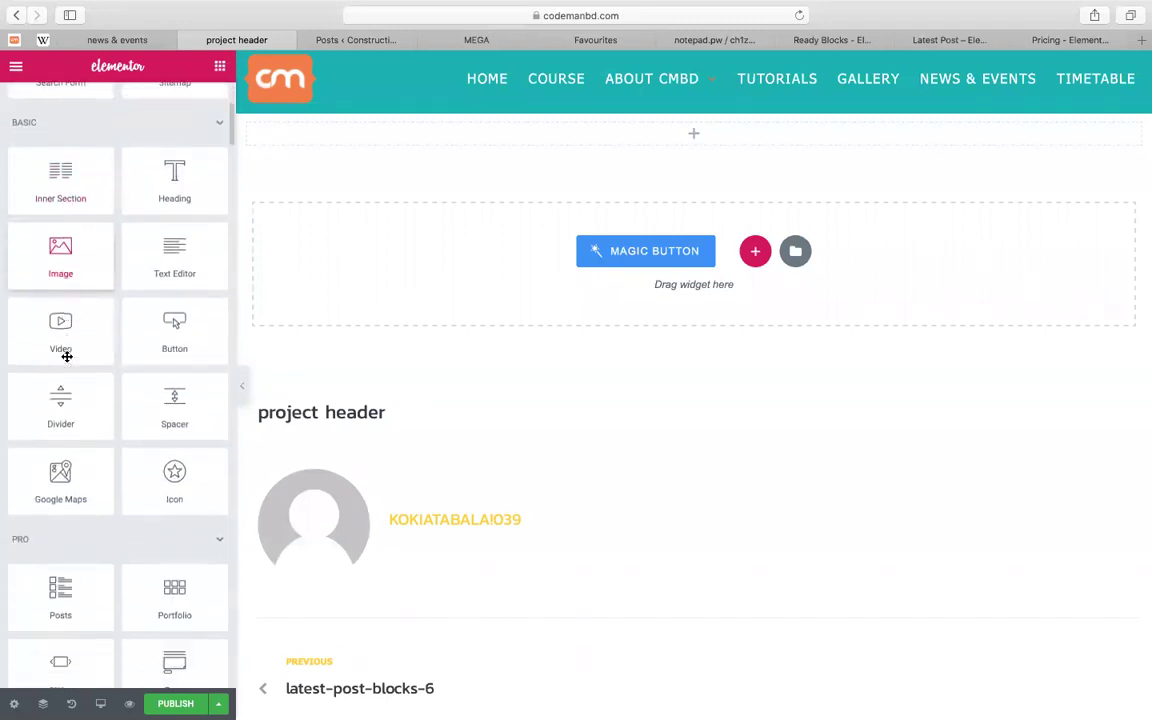
scroll(67, 356, "up", 4)
scroll(67, 356, "down", 5)
scroll(67, 356, "down", 3)
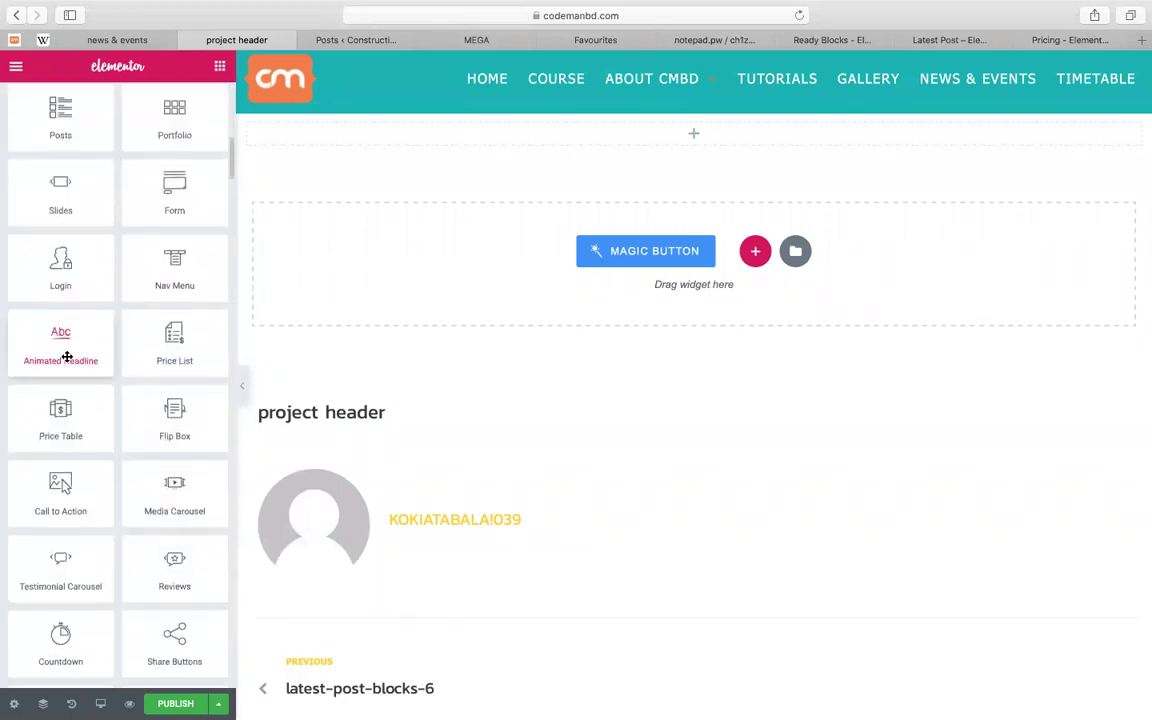
scroll(67, 356, "up", 15)
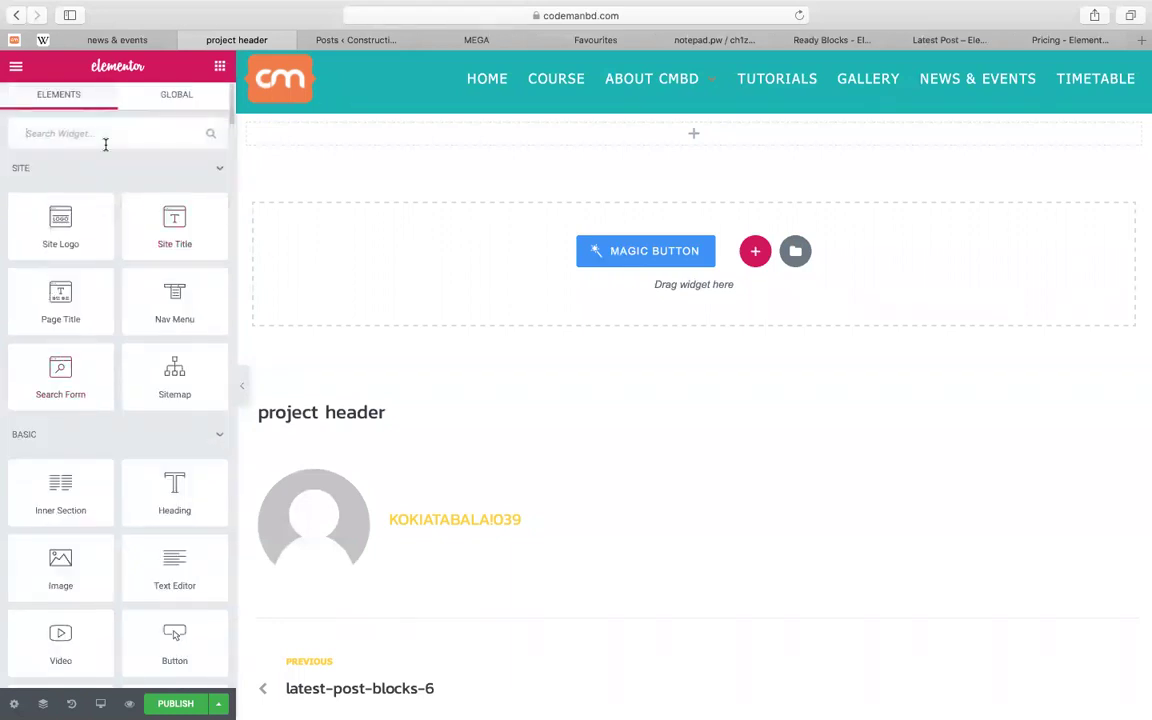
type("ic")
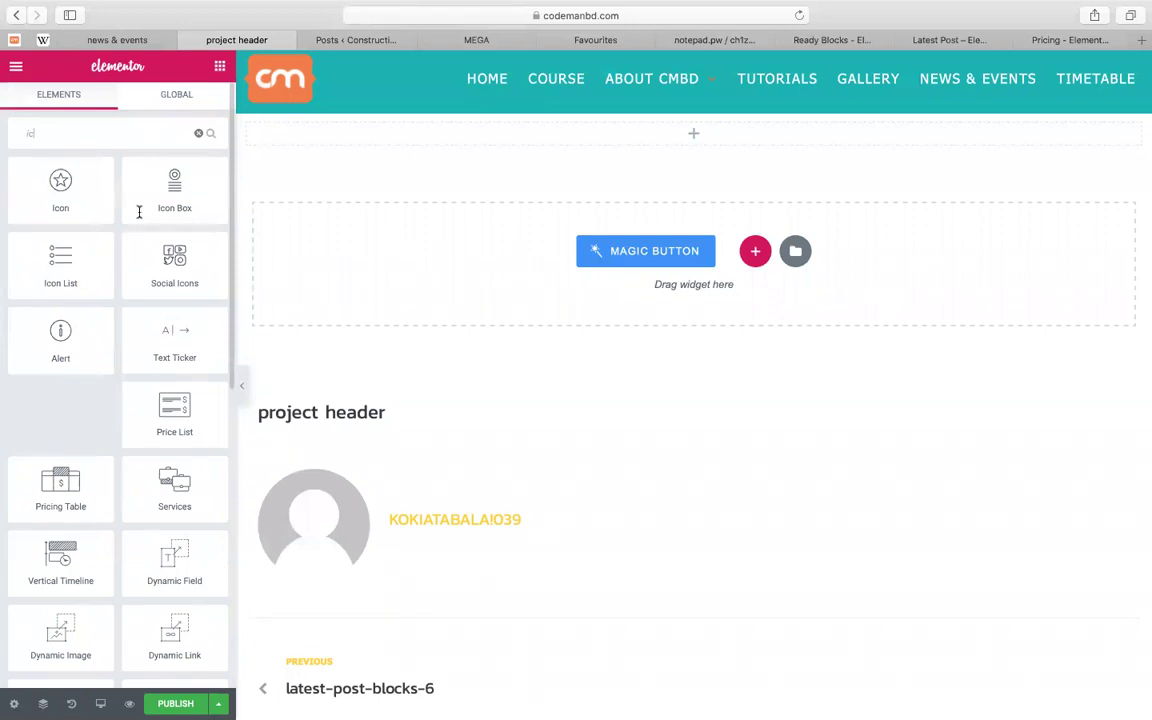
key("BackSpace")
type("mage")
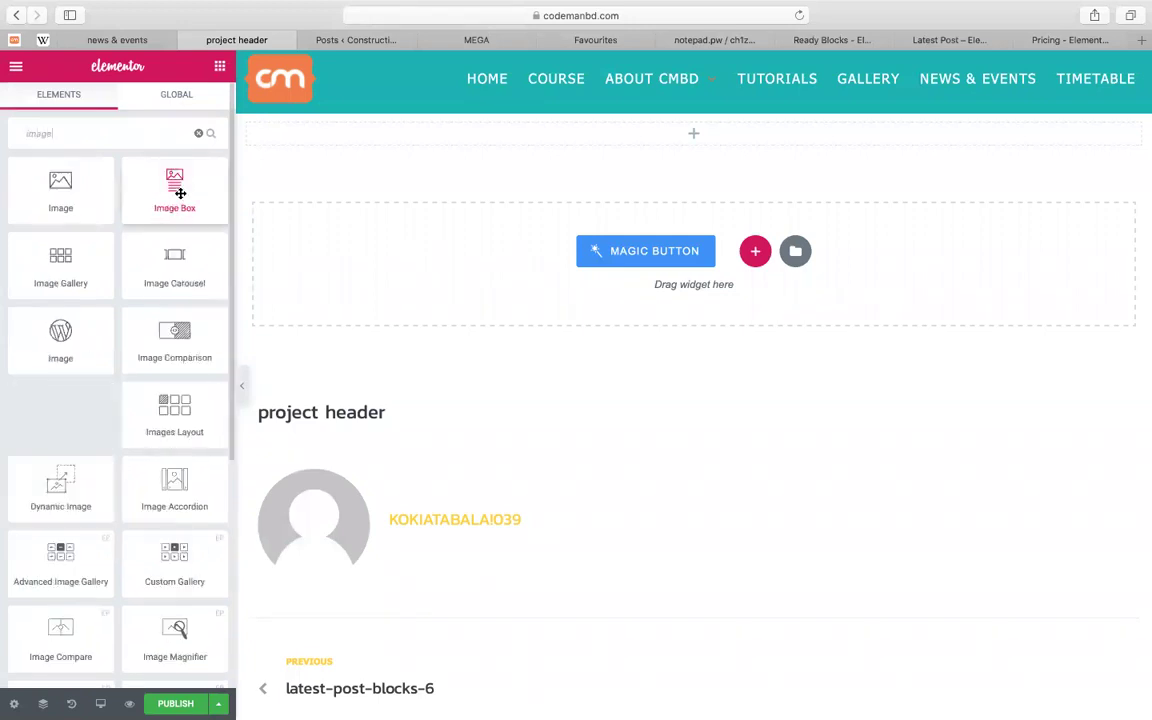
left_click_drag(180, 193, 661, 165)
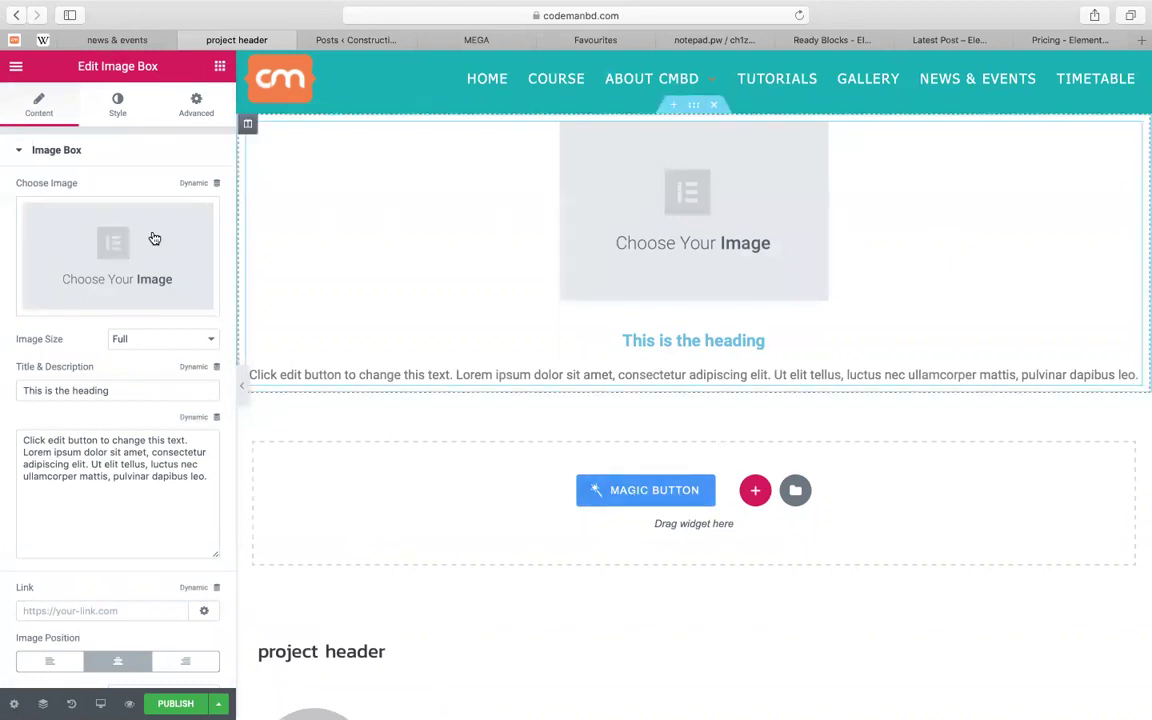
Insert Texas-Construction-Logo-1.png from the media library as the image box's picture
left_click(190, 210)
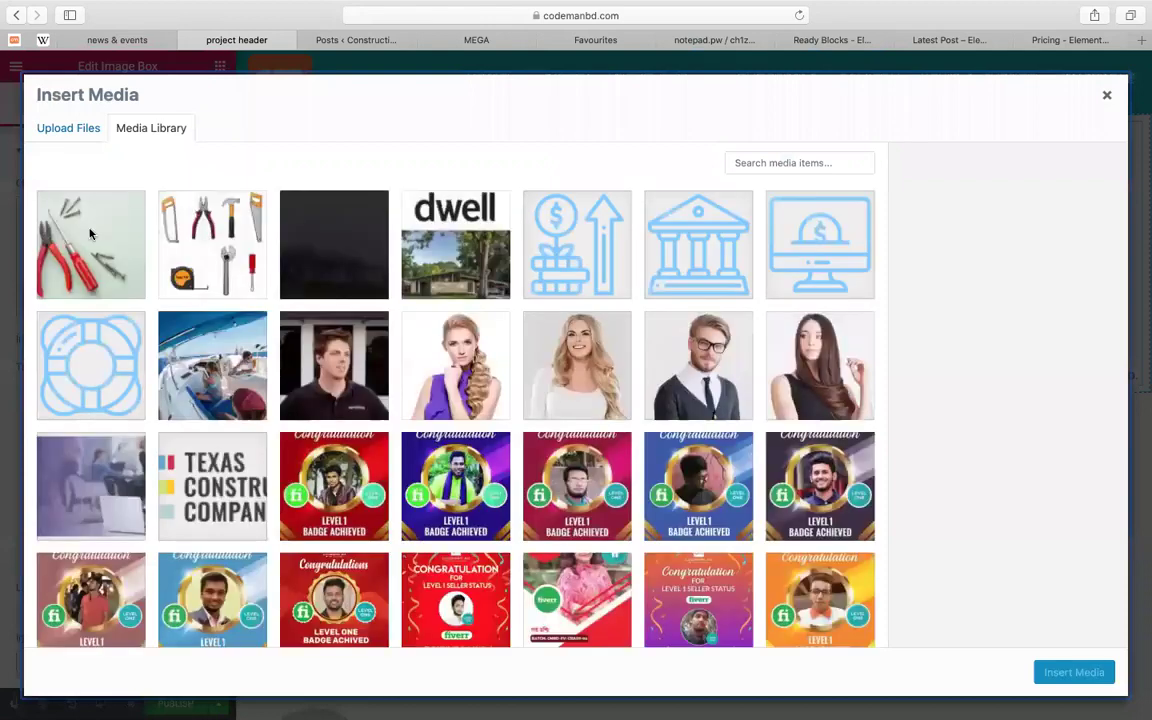
left_click(186, 450)
scroll(861, 198, "down", 1)
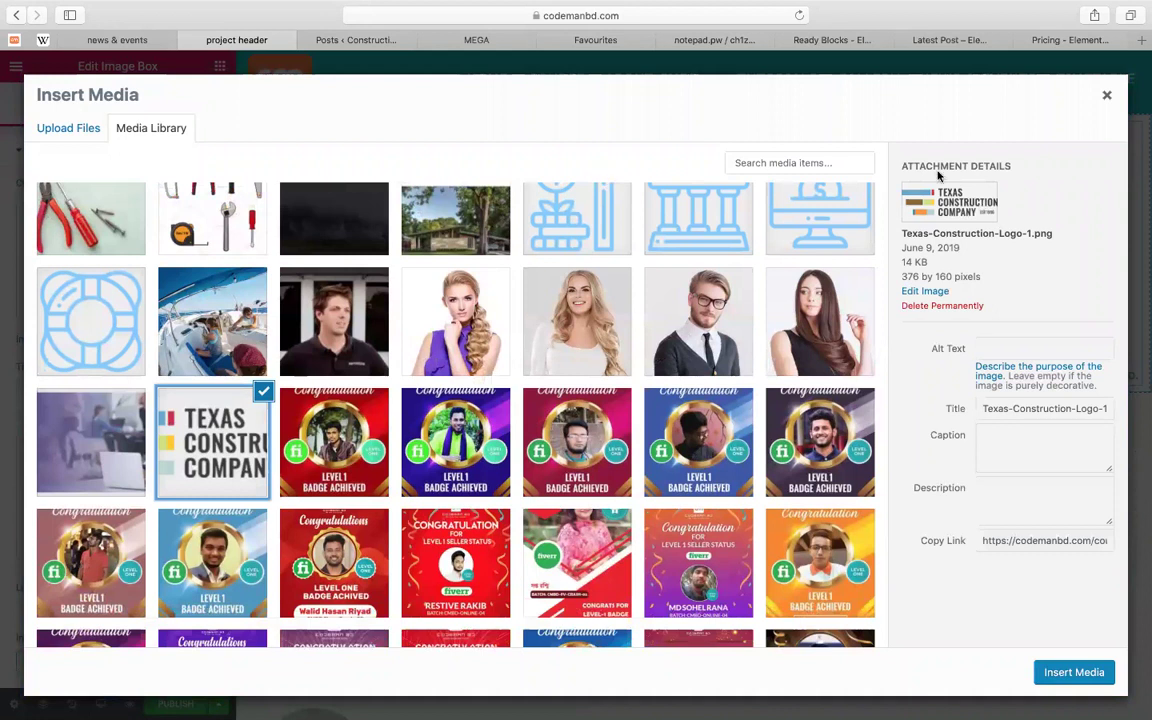
left_click(1073, 672)
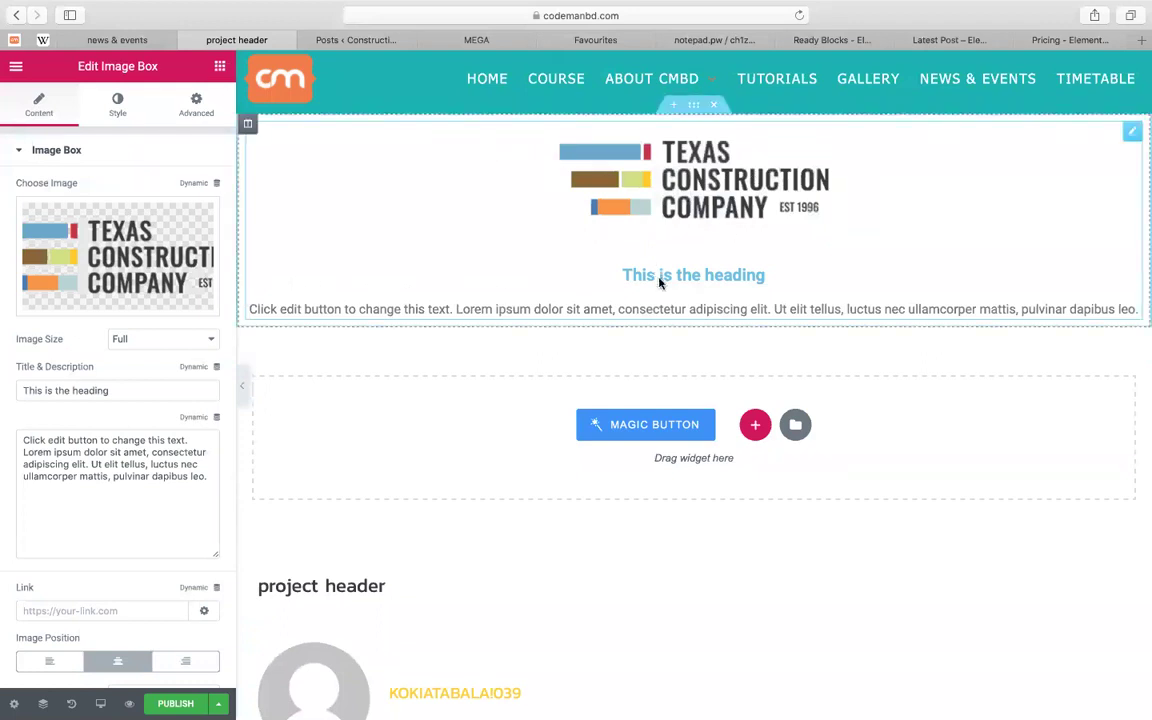
Set the image box's title to "Our Projects" and clear its description text
triple_click(129, 396)
key("BackSpace")
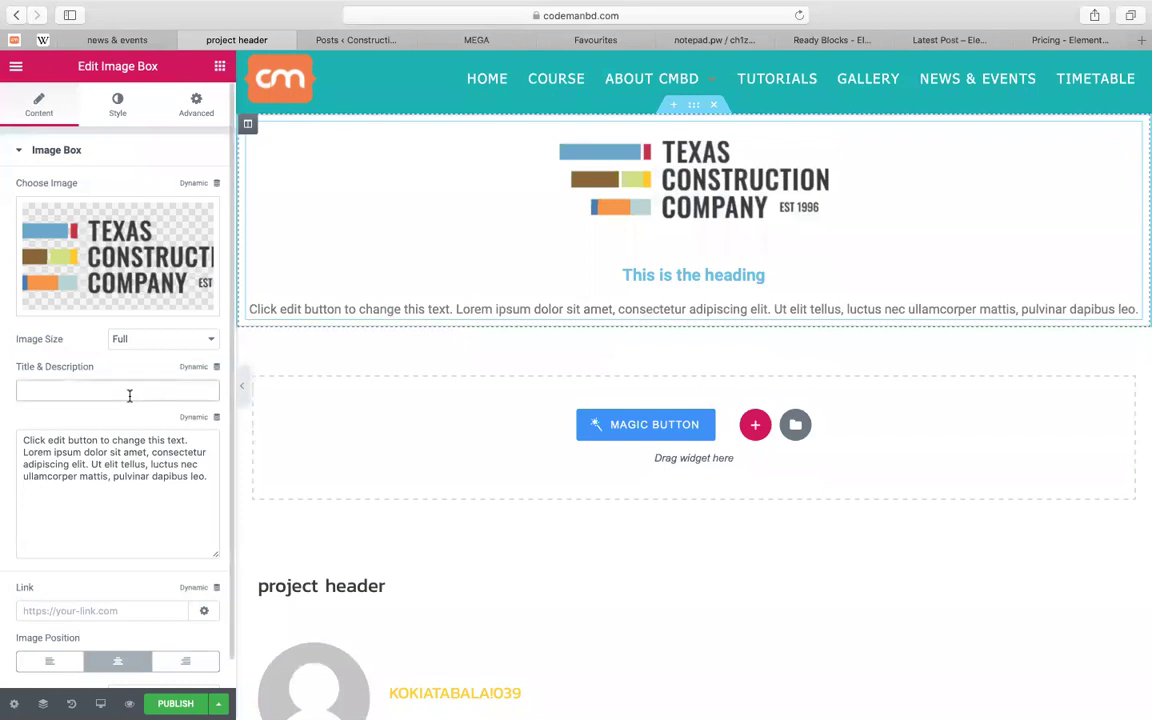
type("Ou")
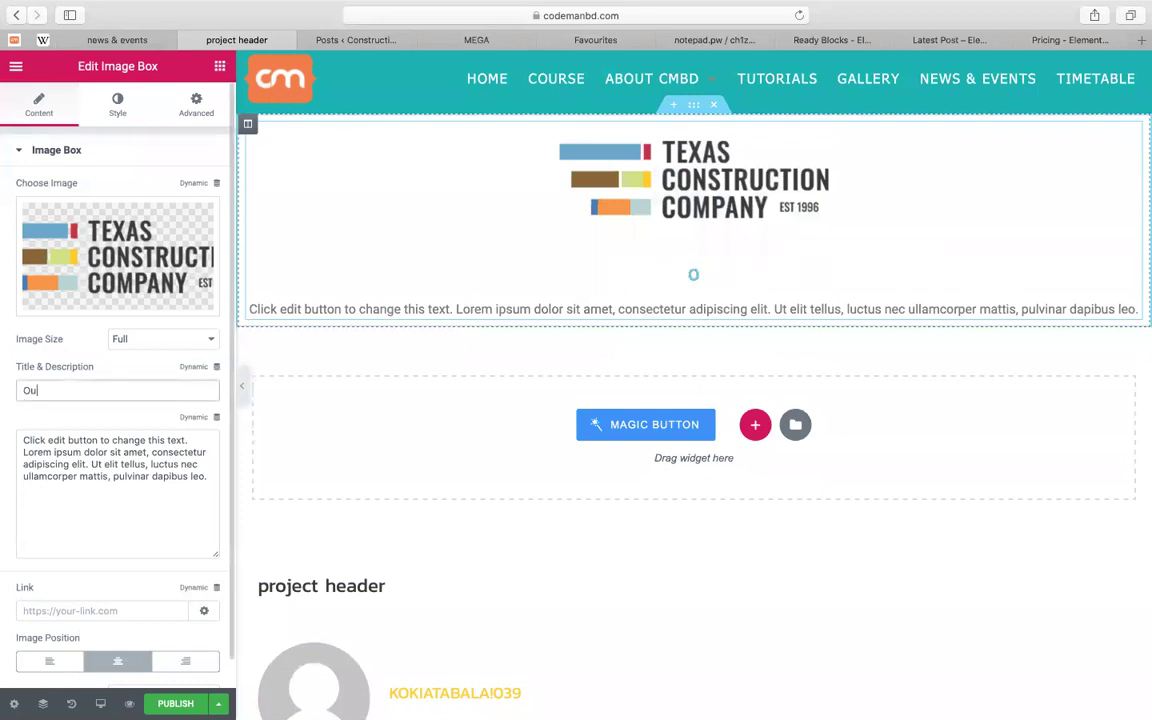
type("r Projects")
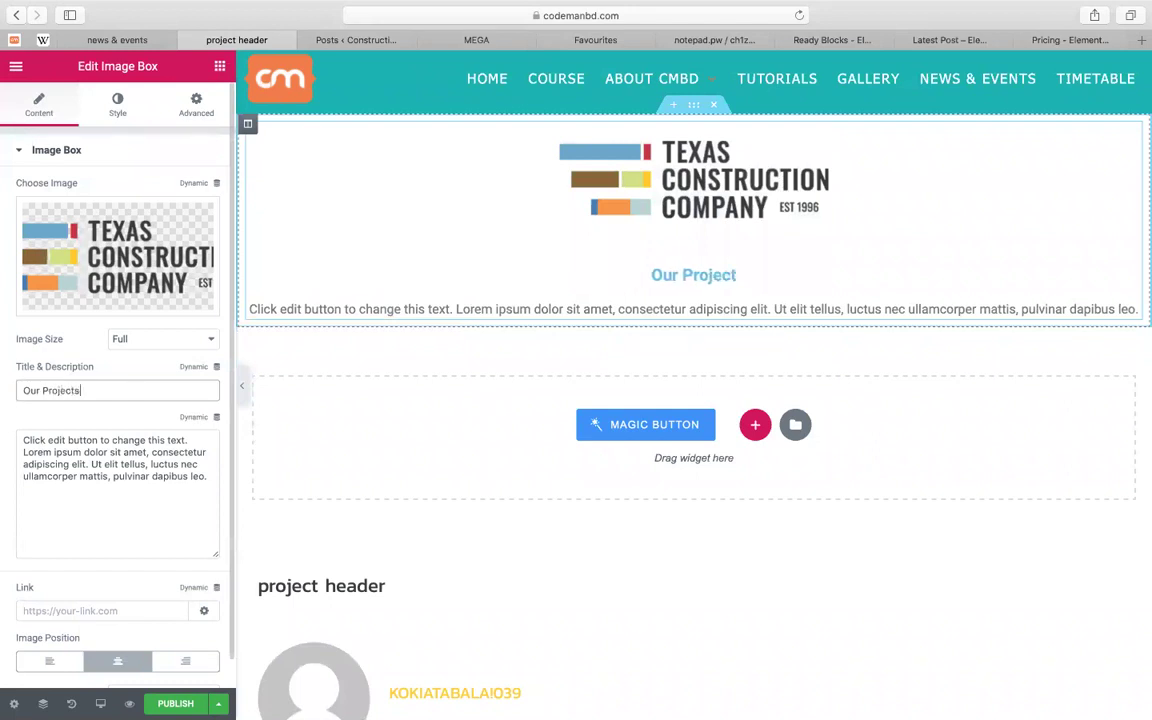
left_click(147, 495)
key("super+a")
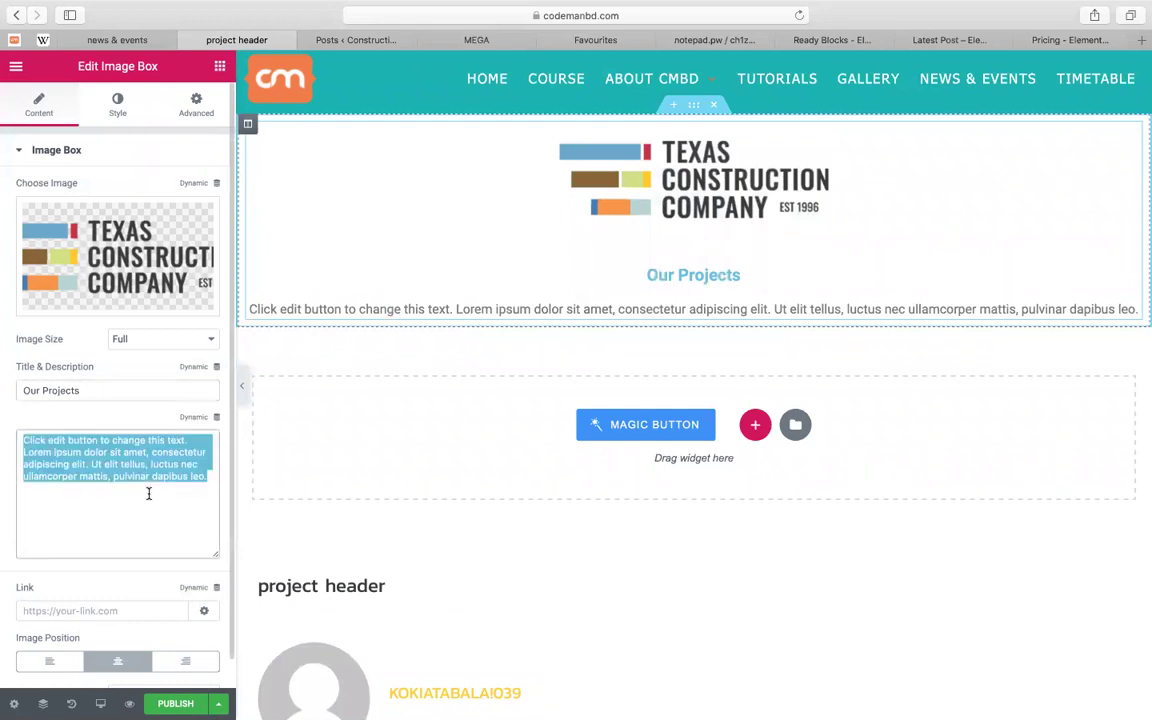
key("BackSpace")
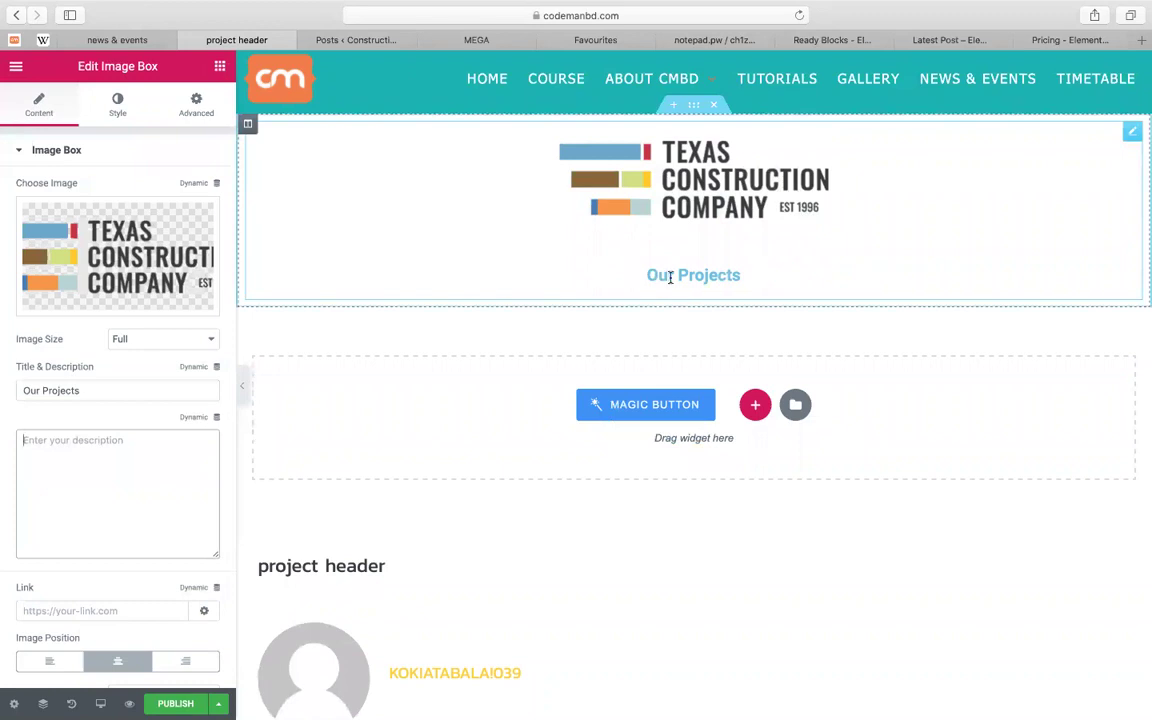
Add a section with three equal columns below the image box and place an Image widget in its first column
left_click(755, 404)
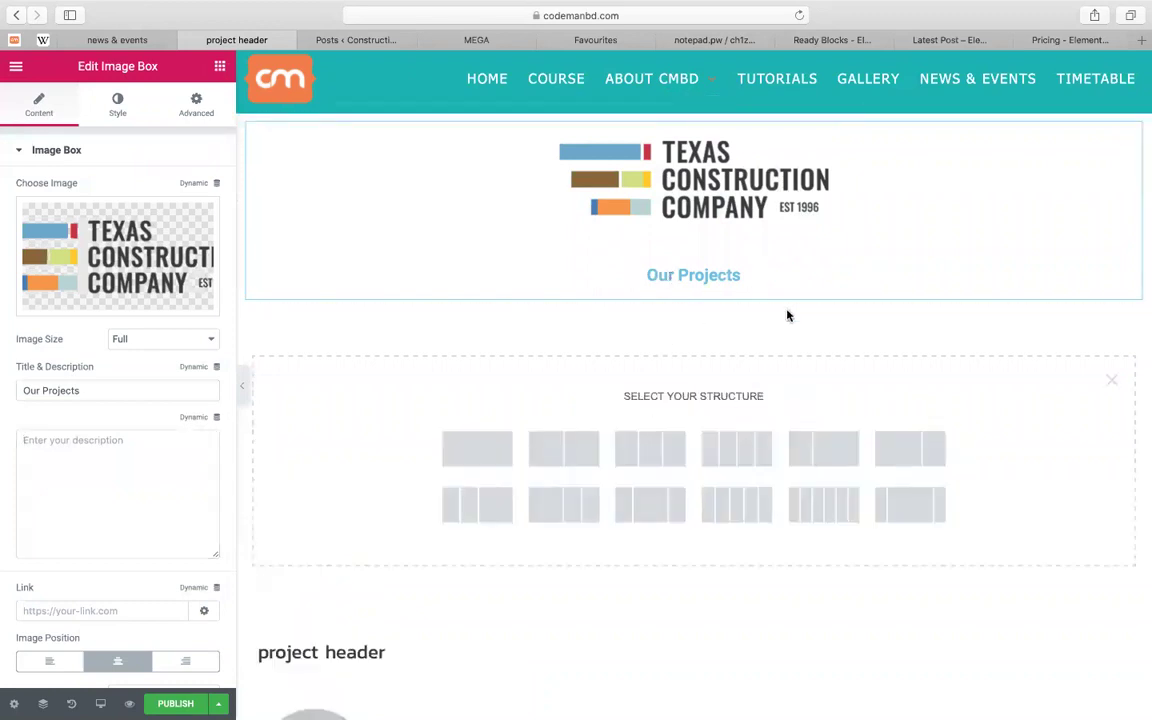
left_click(653, 446)
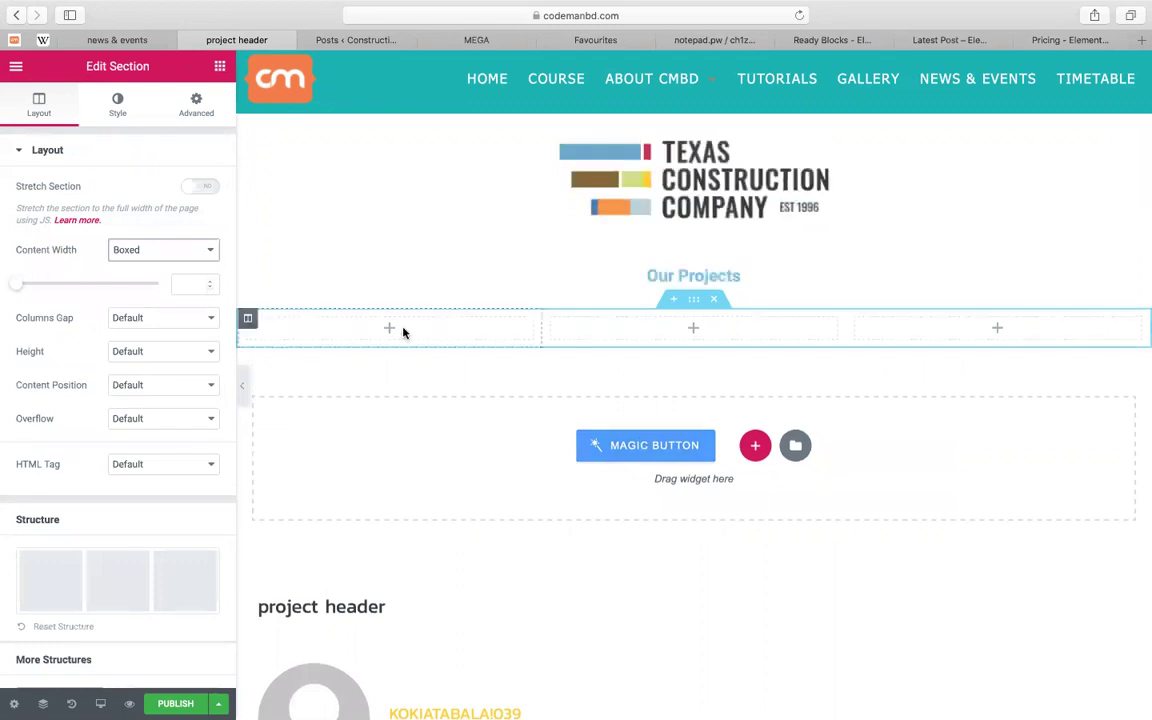
left_click(403, 332)
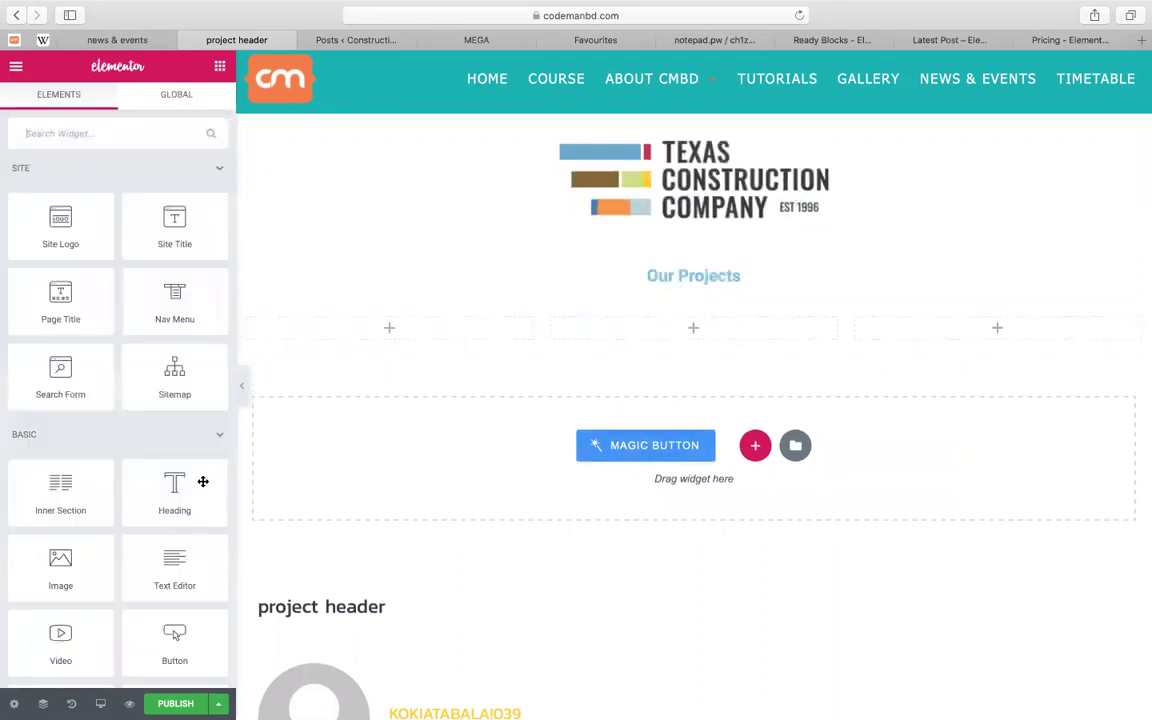
scroll(203, 478, "down", 1)
left_click_drag(38, 534, 355, 334)
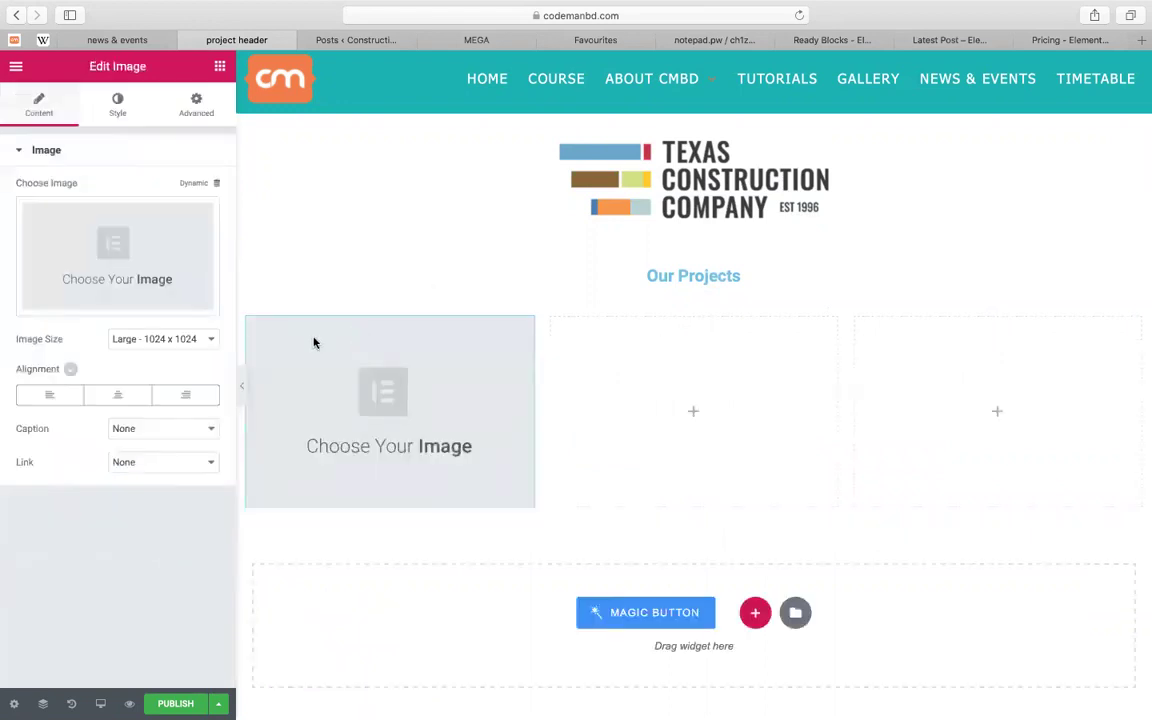
Insert the illustration of hands working around a round table into the first column's image and set the image size to Full
left_click(455, 340)
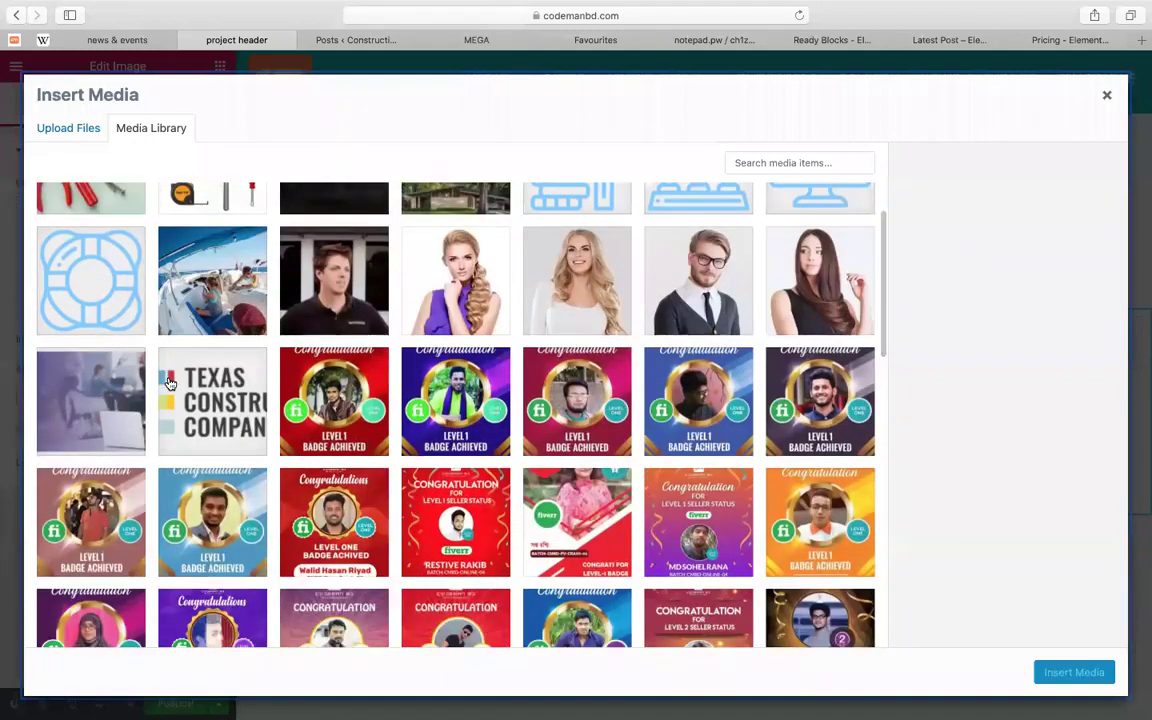
left_click(90, 400)
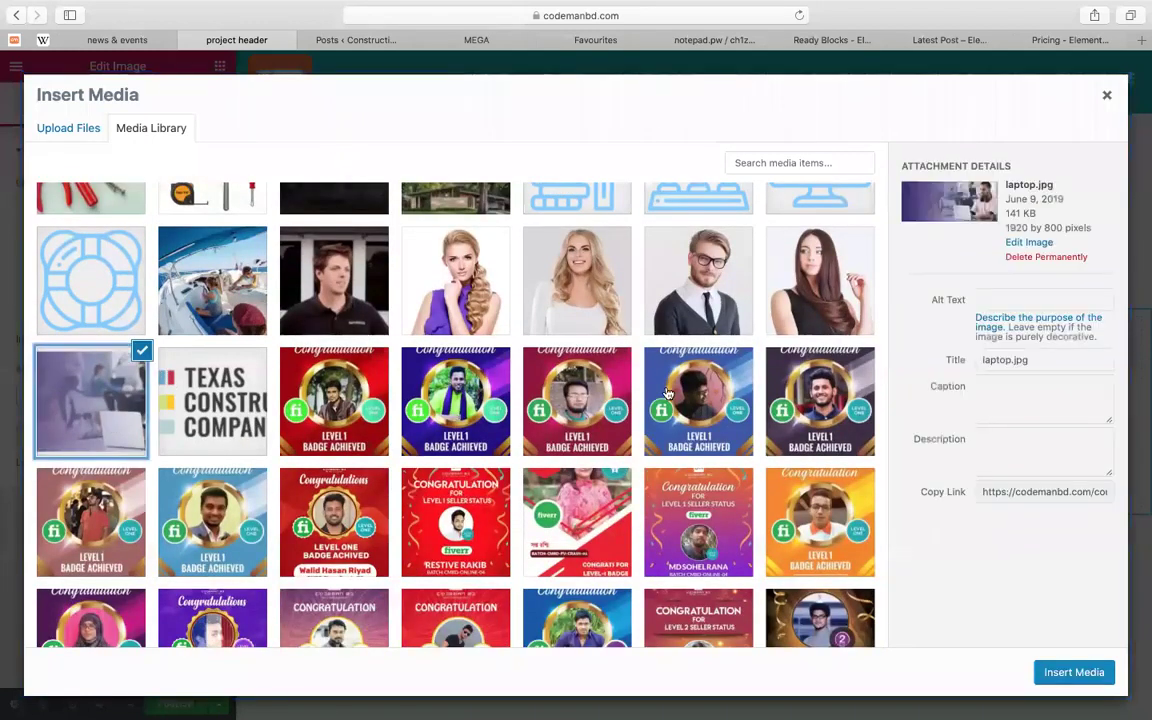
scroll(668, 393, "down", 10)
scroll(668, 393, "up", 5)
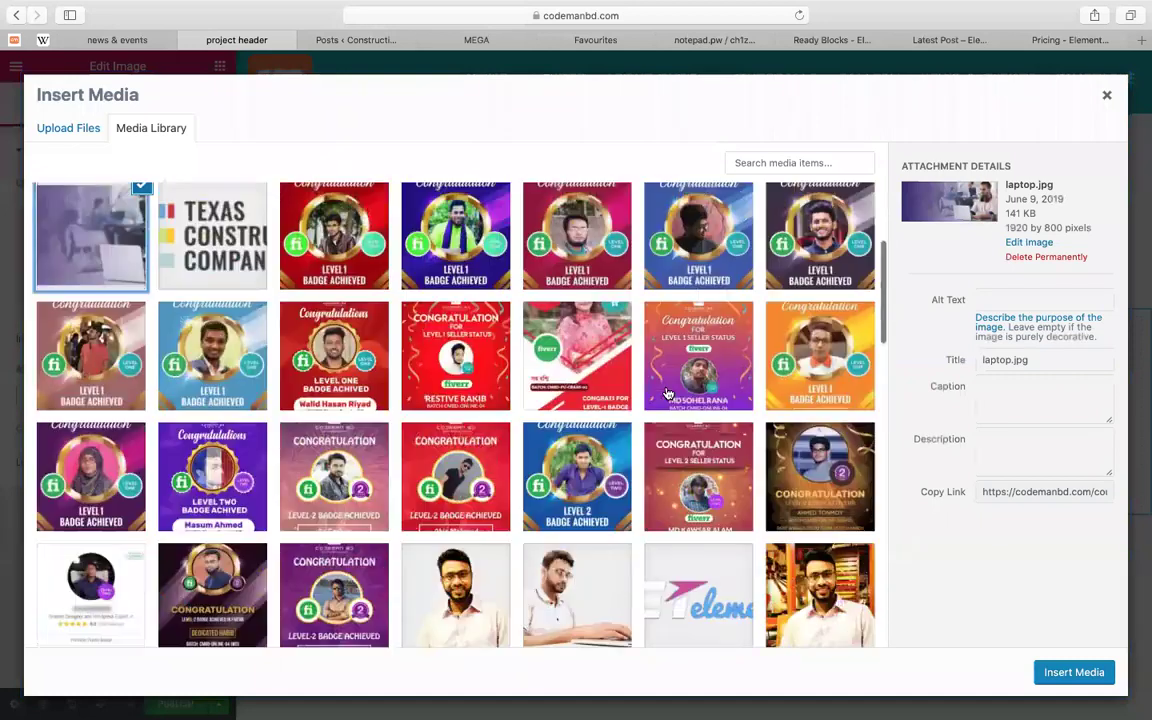
scroll(668, 393, "down", 10)
scroll(668, 393, "up", 2)
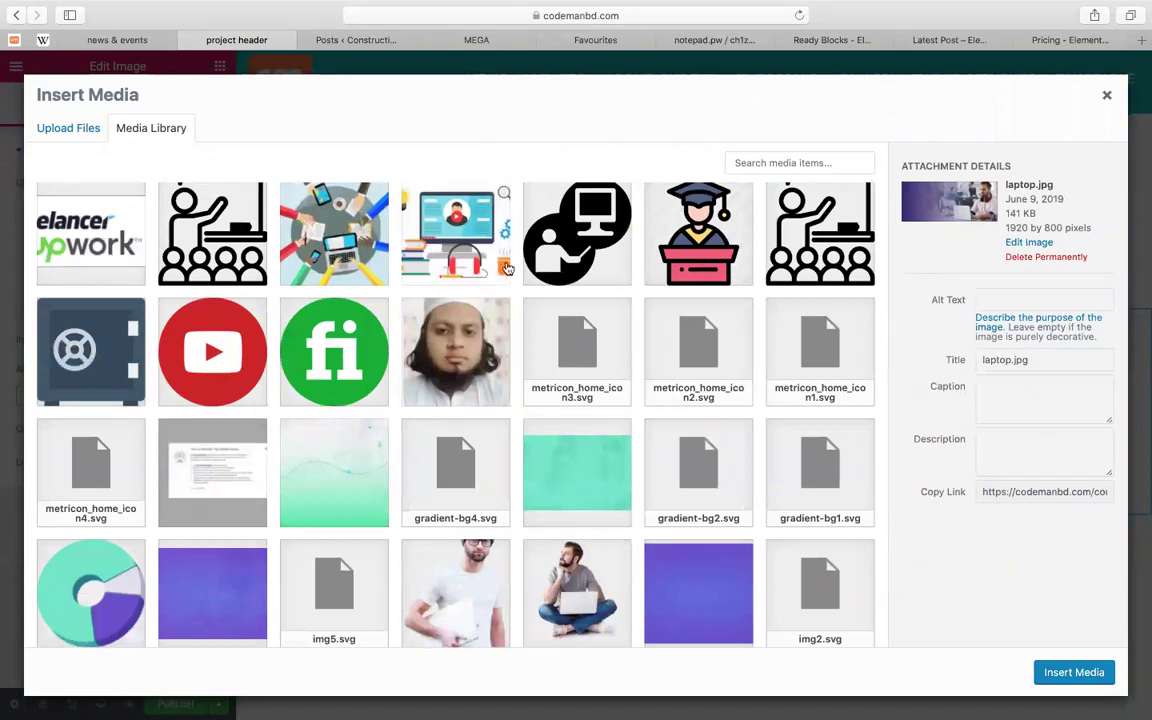
left_click(306, 220)
left_click(1104, 684)
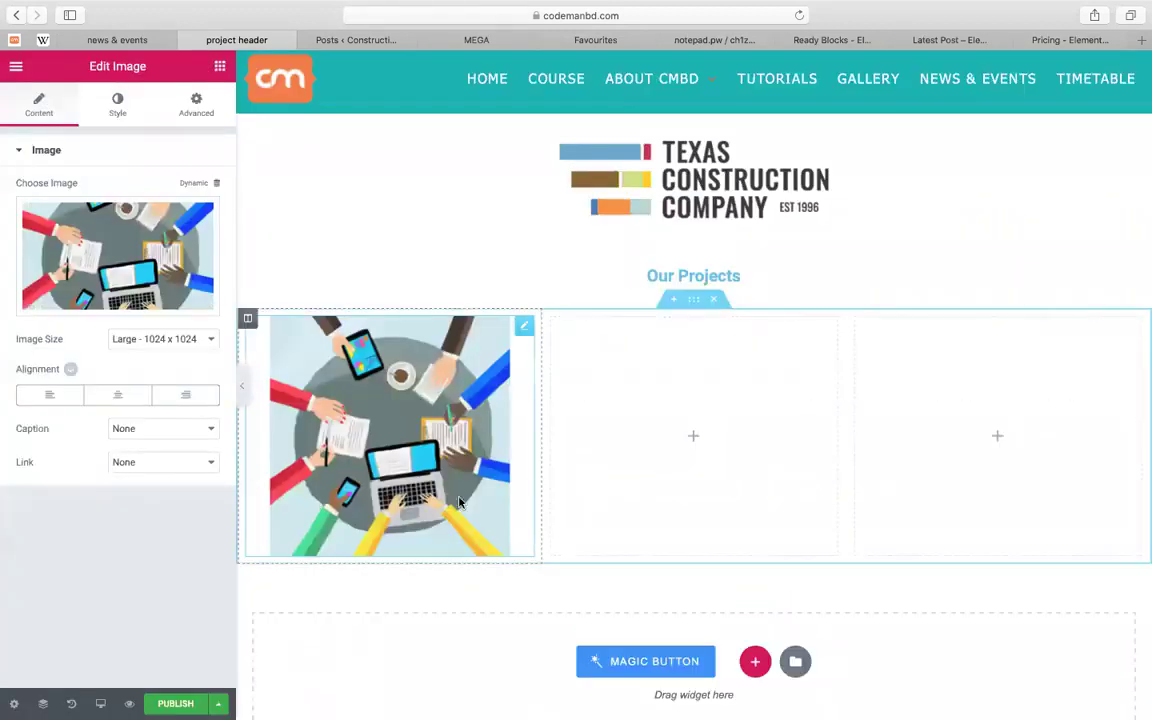
left_click(146, 340)
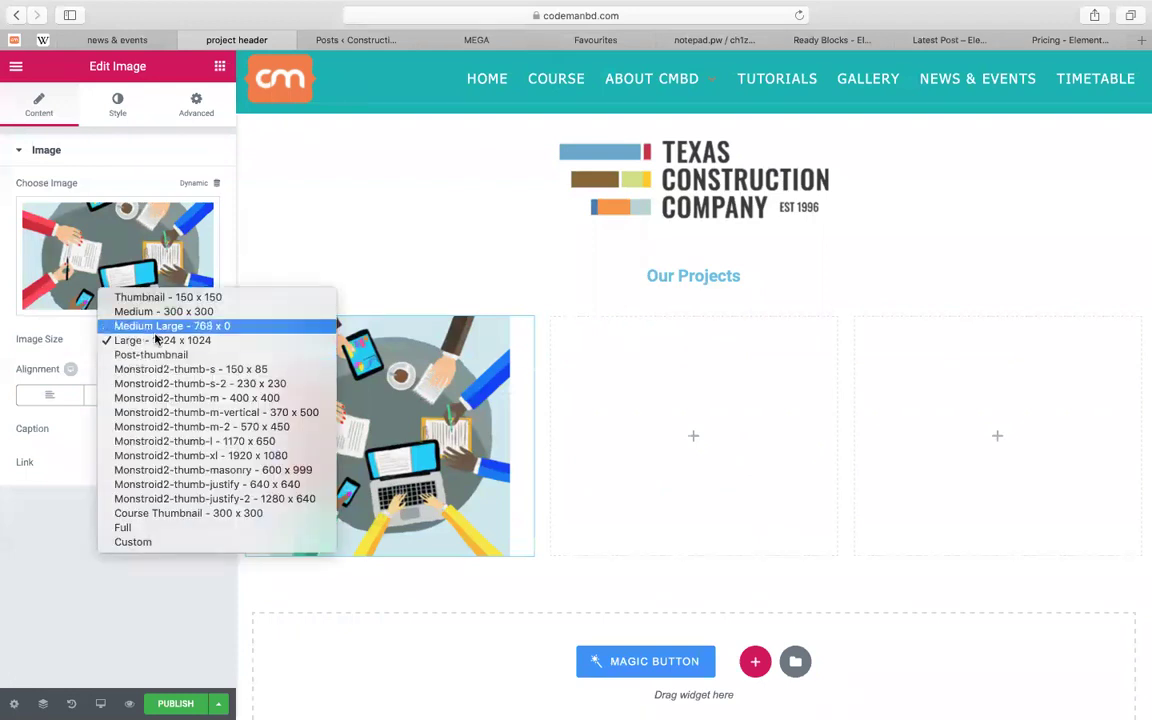
left_click(582, 423)
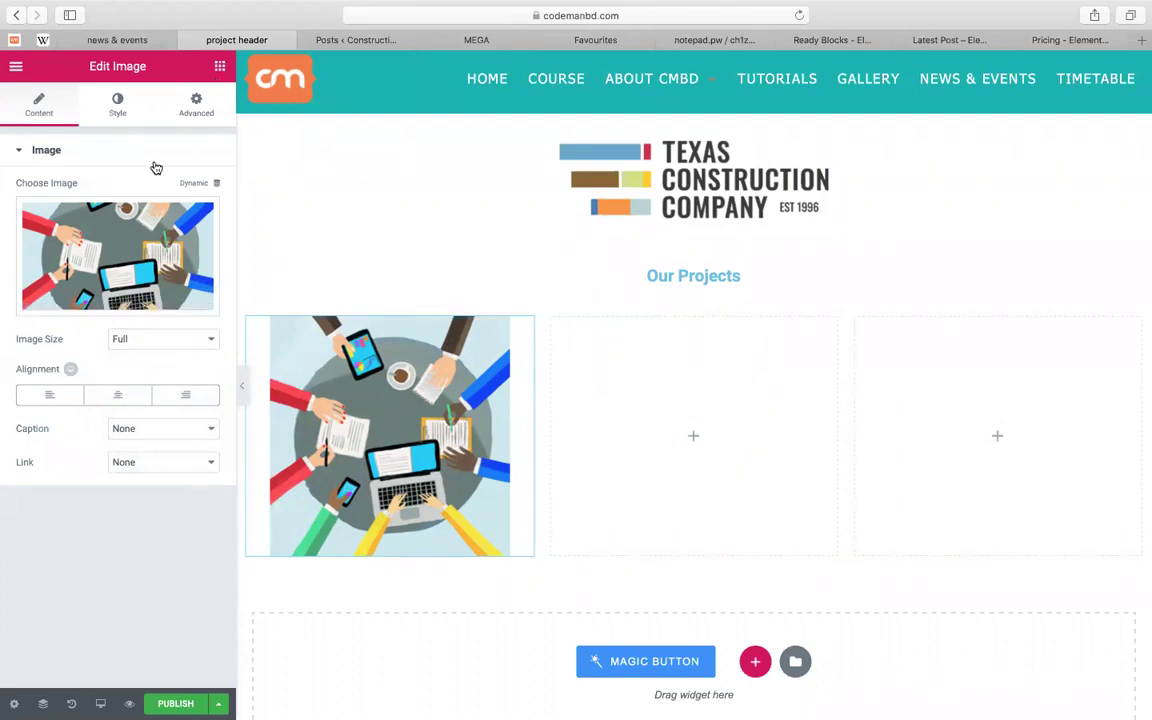
Add a Text Editor widget below the image in the first column of the projects section
left_click(219, 66)
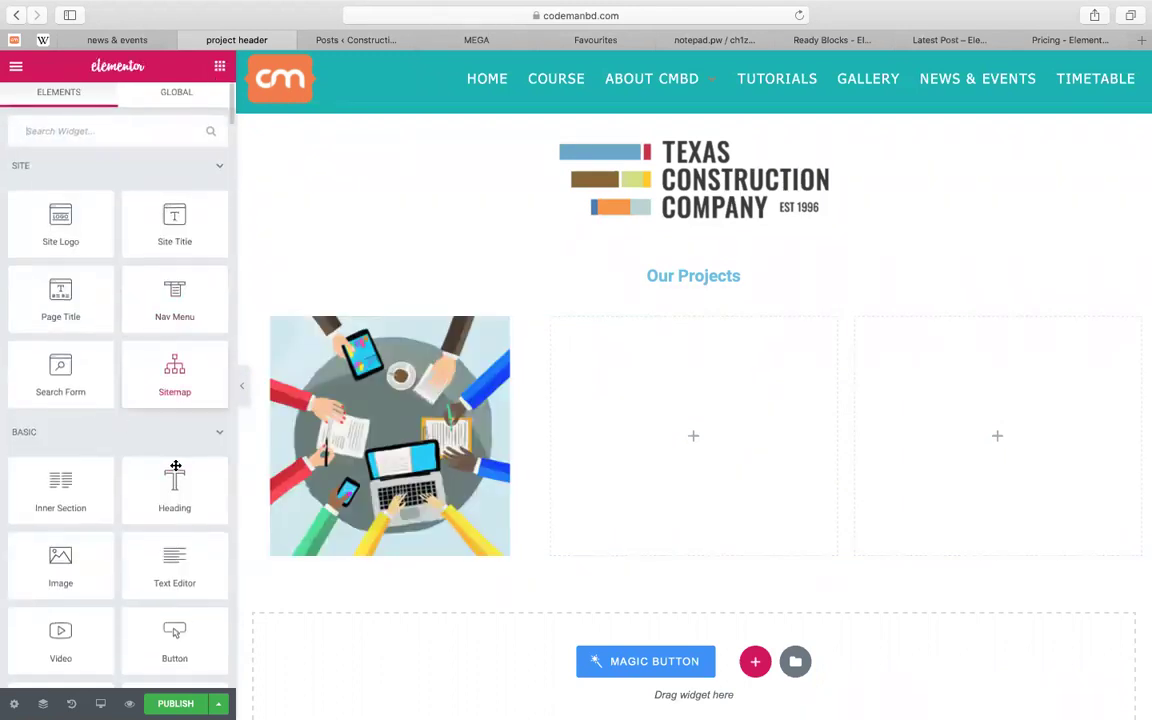
left_click_drag(361, 566, 368, 507)
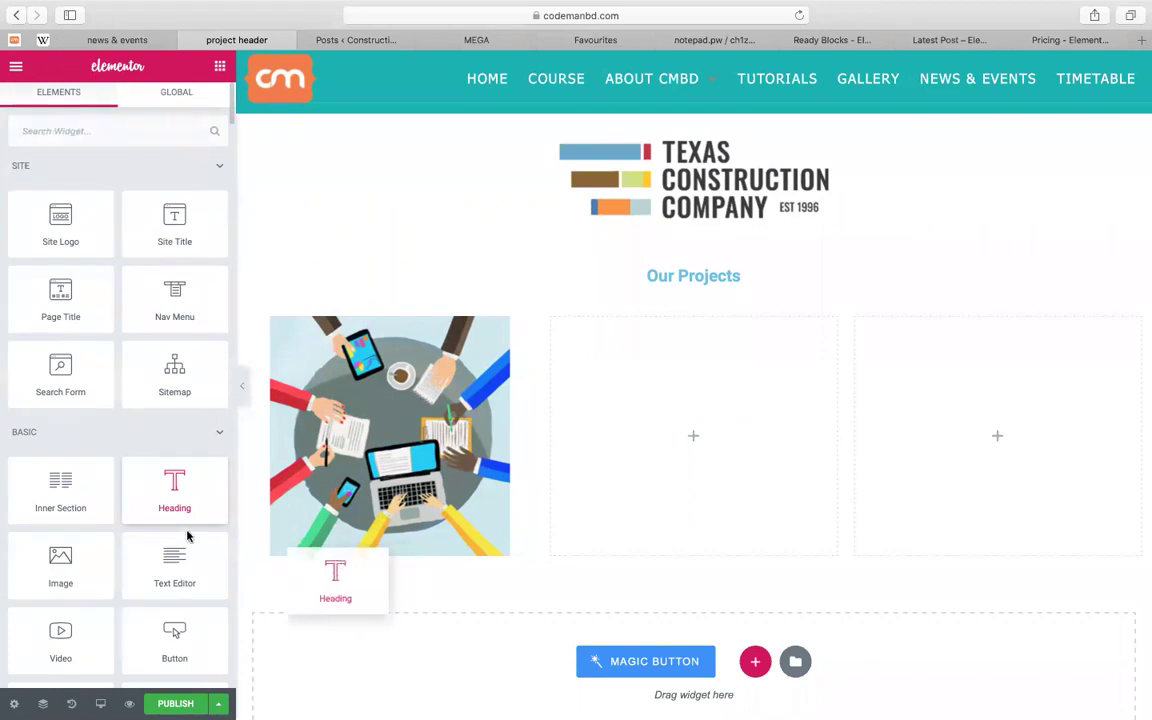
left_click_drag(184, 569, 381, 562)
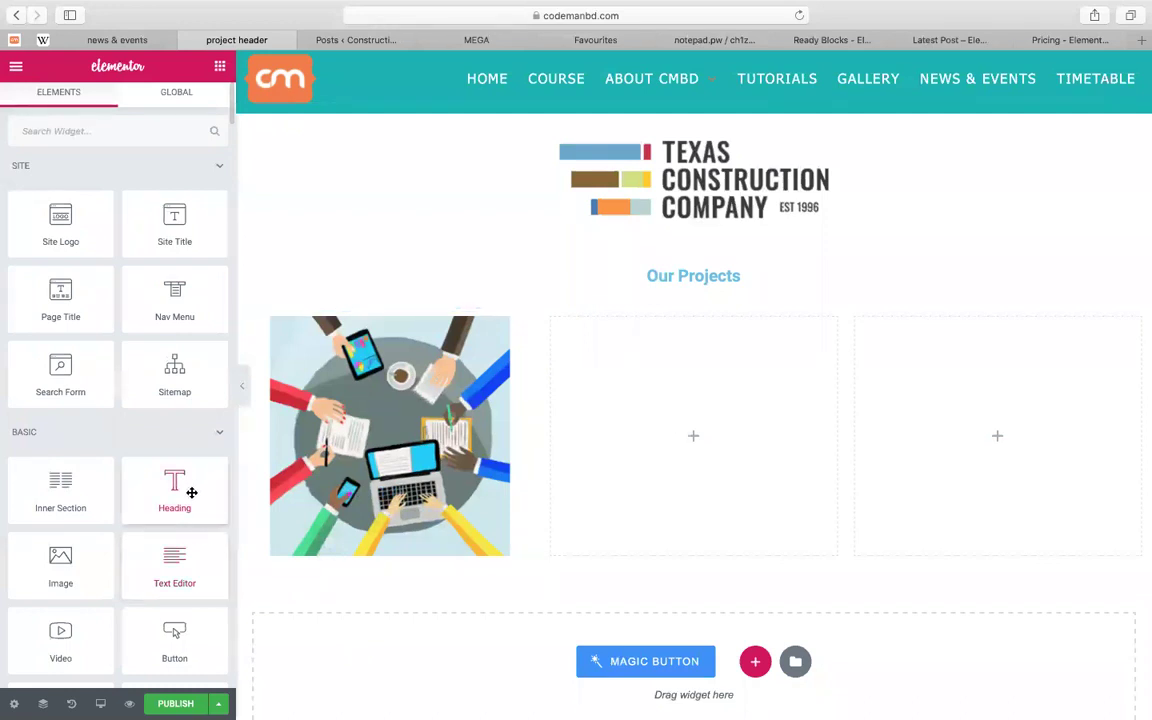
left_click_drag(315, 556, 367, 531)
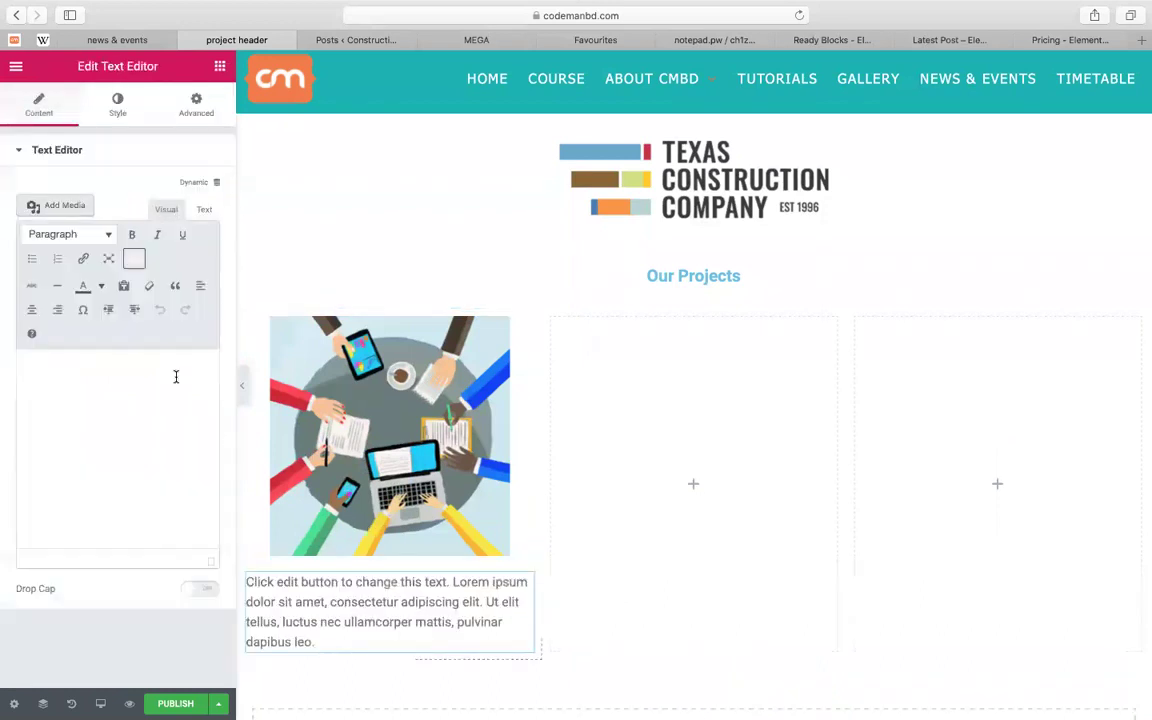
Replace the placeholder text with "Project: 01" and, on the line below, "Buckimhum Tools Preparations (Govt Project)"
key("super+a")
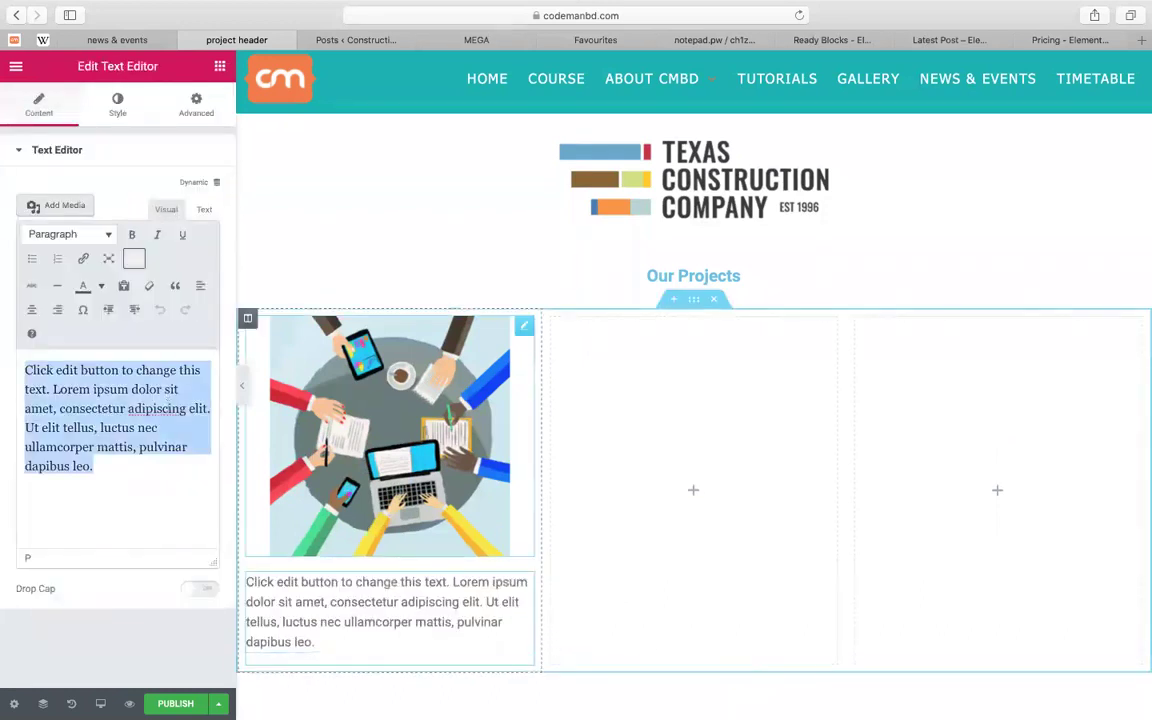
type("Pro")
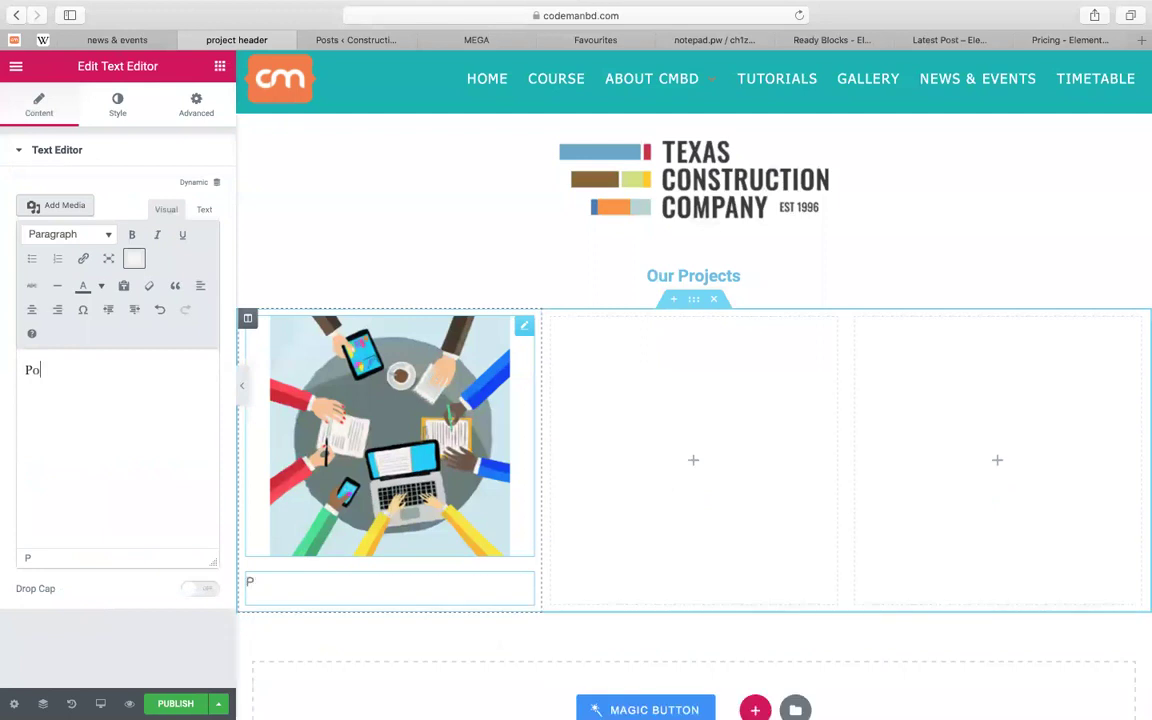
type("ject: 01")
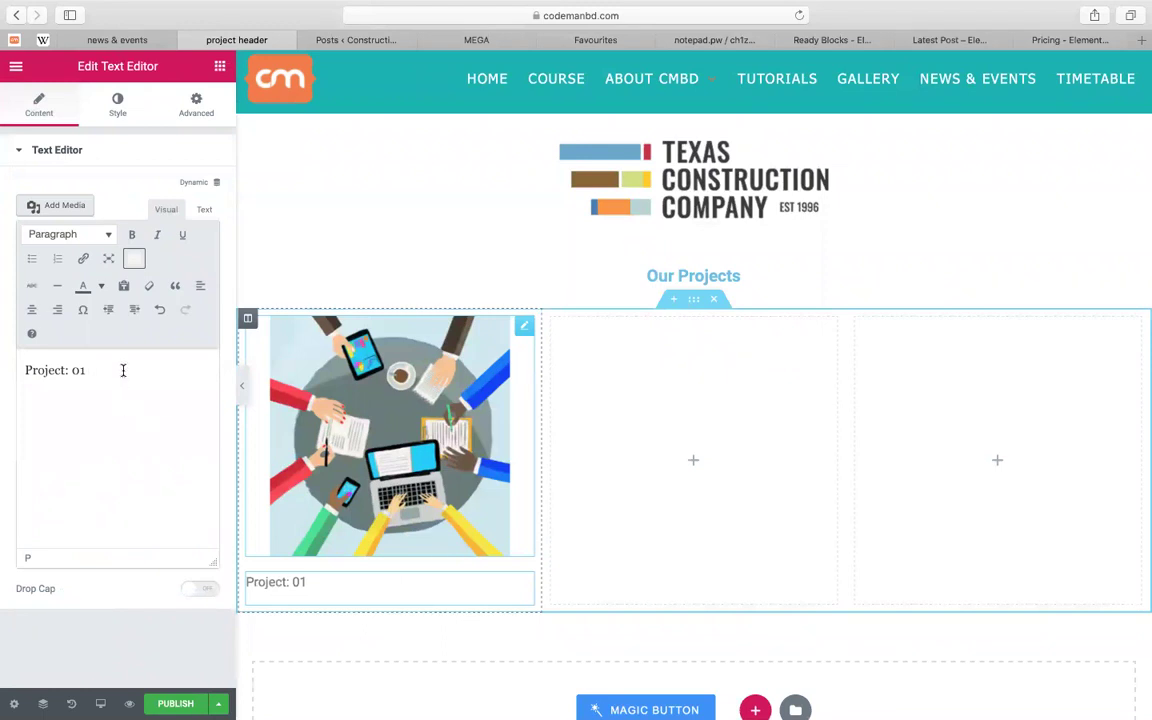
key("Return")
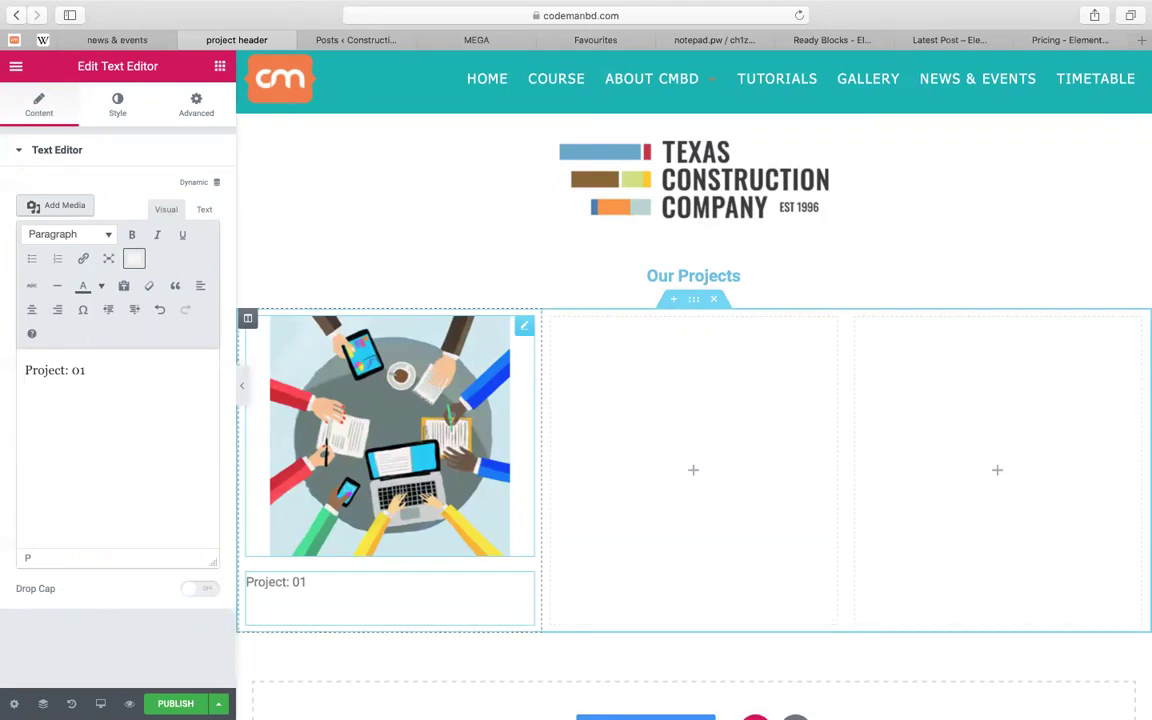
type("Buckimhun")
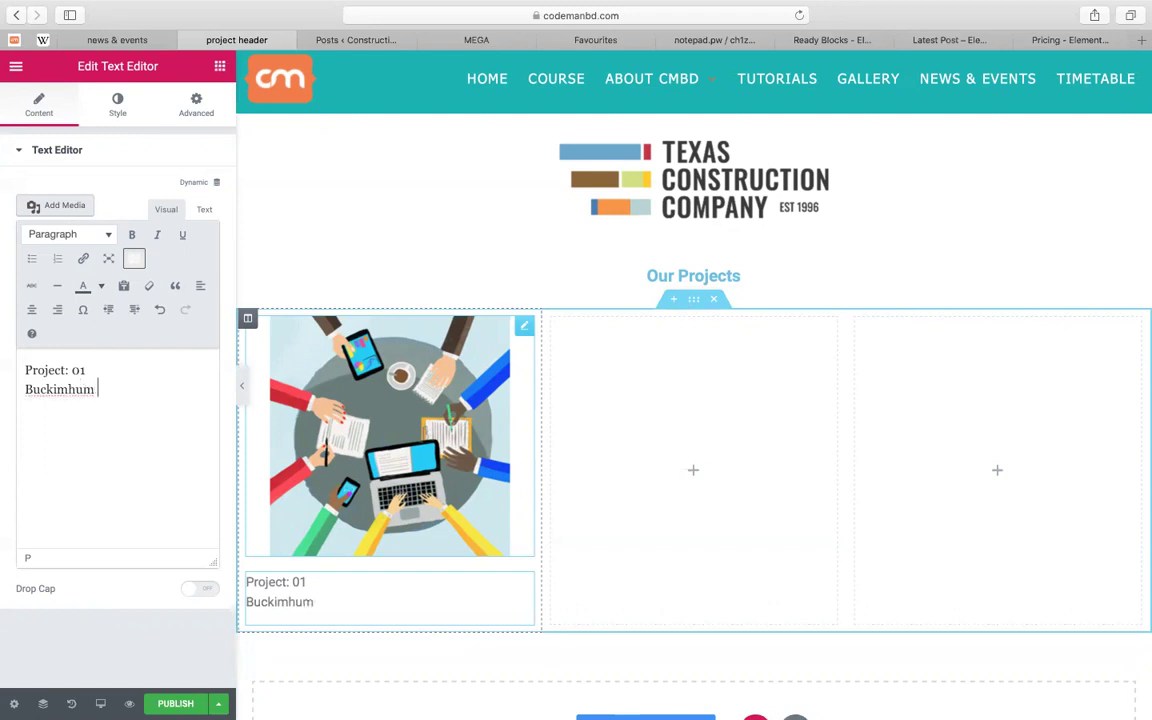
type(" Tools Preparations (Govt")
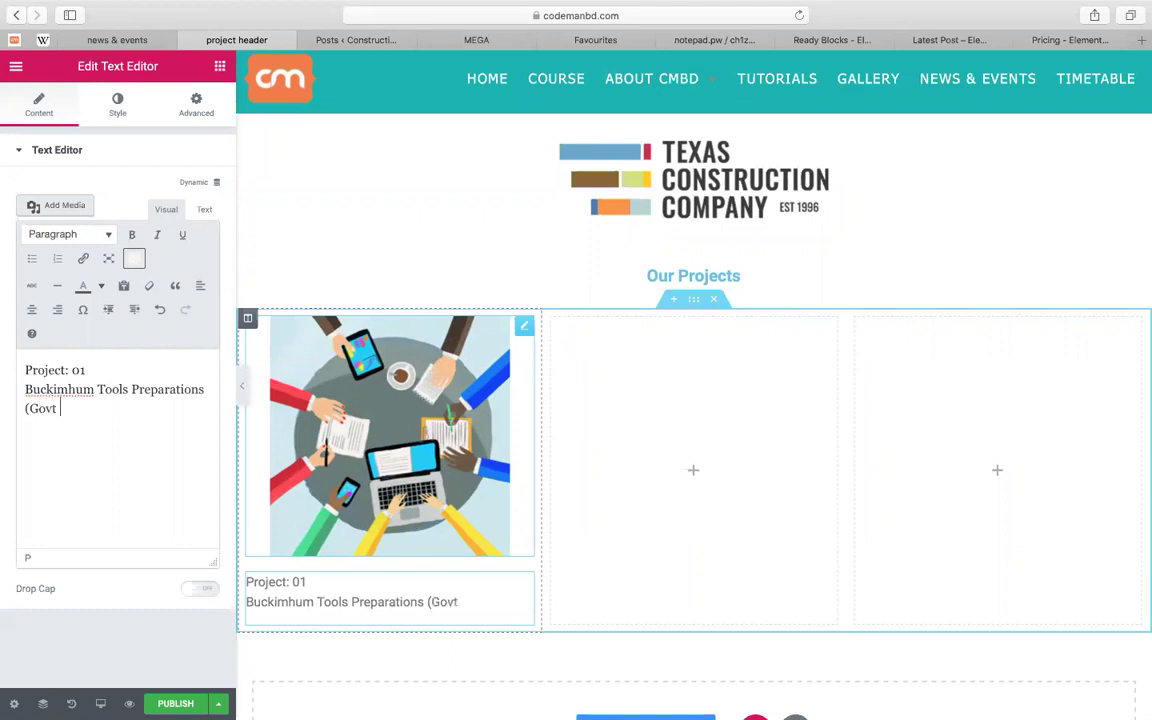
type("Project)")
Duplicate the first project column twice so its image and text are repeated in two more columns
scroll(327, 591, "down", 2)
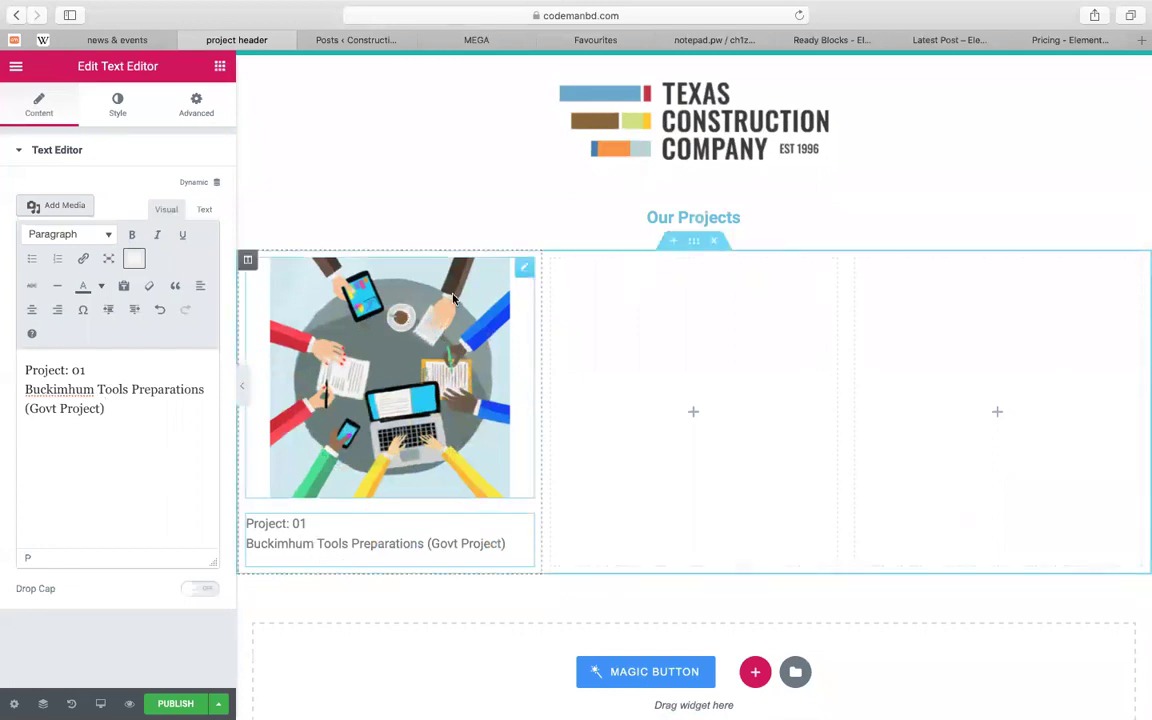
left_click(663, 424)
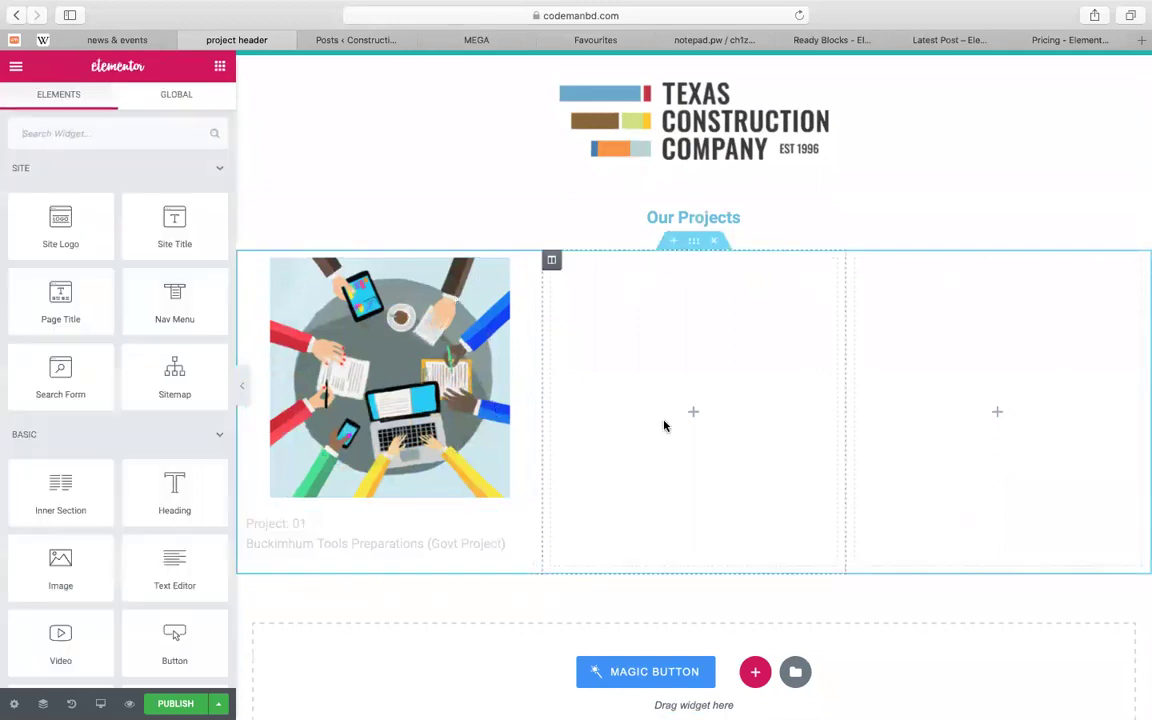
right_click(248, 260)
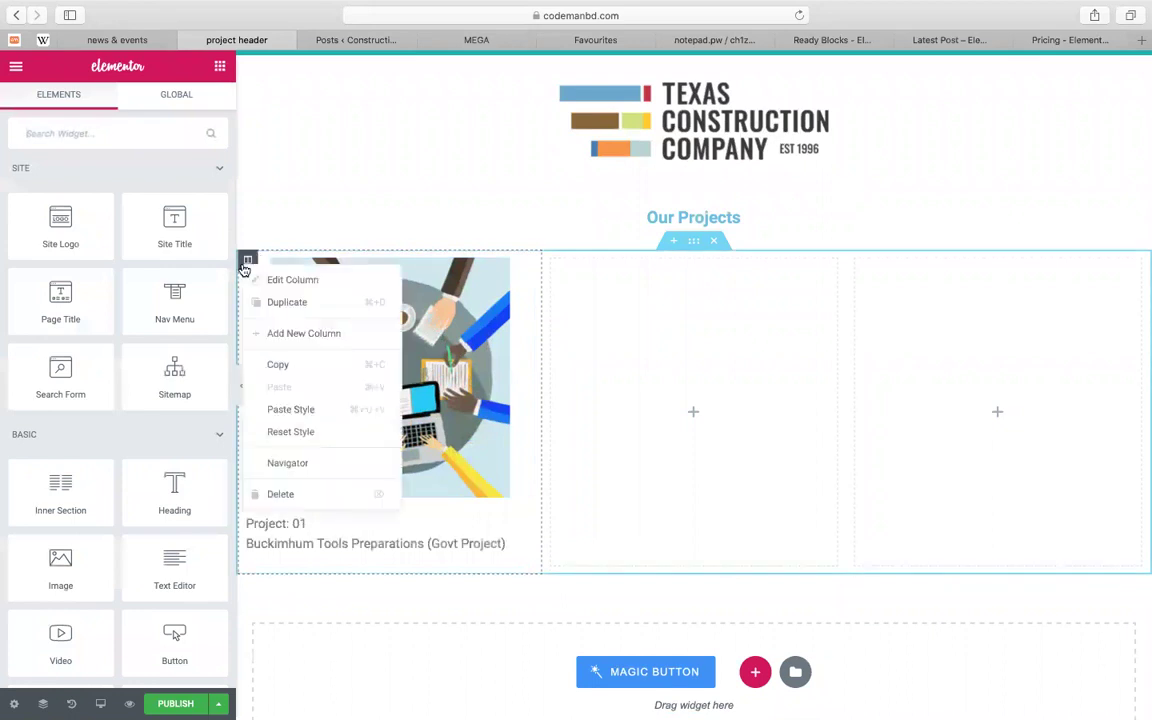
left_click(287, 302)
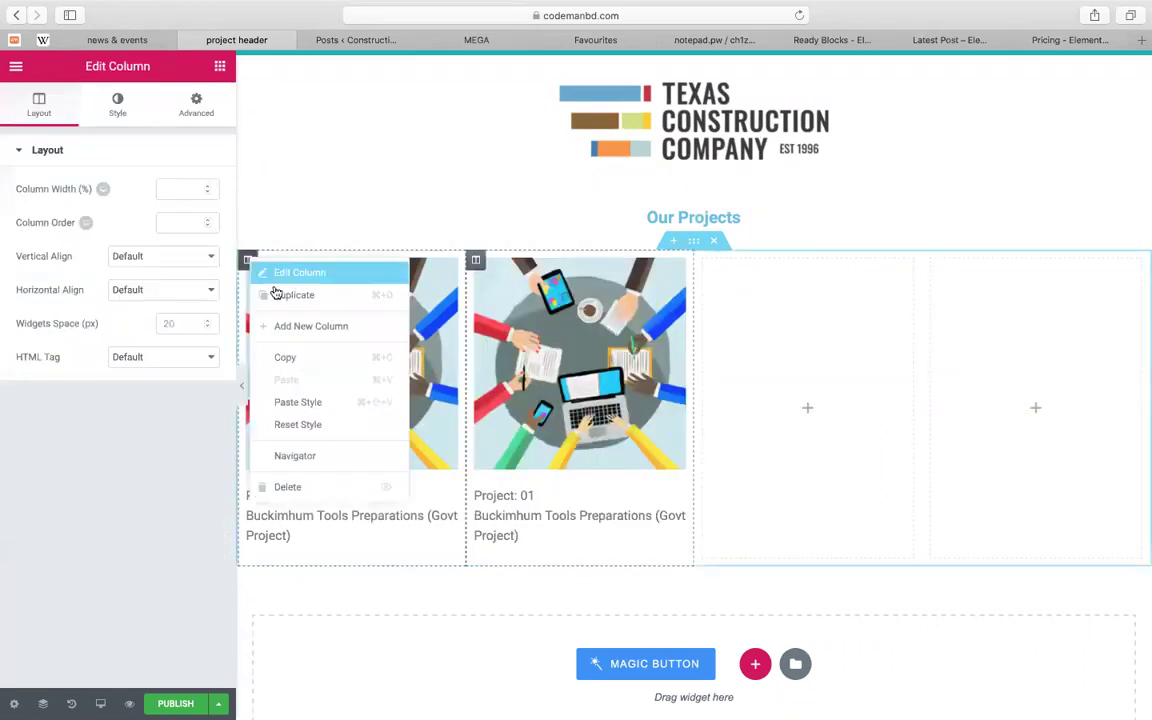
left_click(433, 299)
Delete the two empty columns at the end of the projects section
right_click(795, 260)
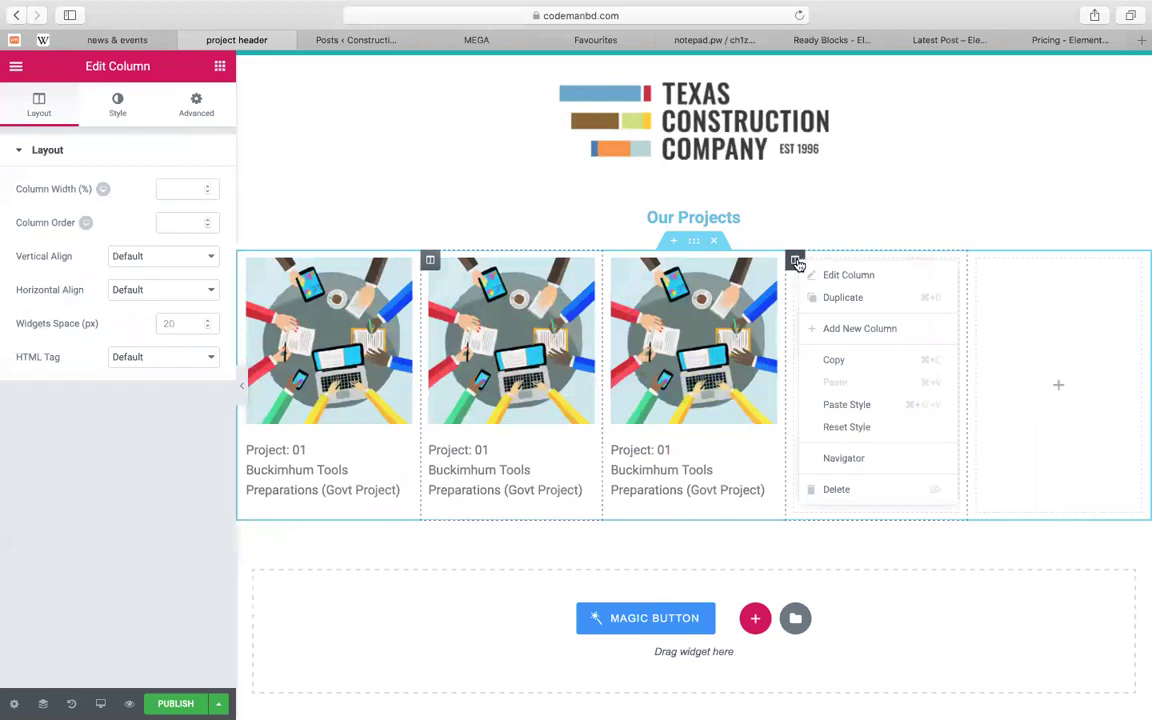
left_click(836, 489)
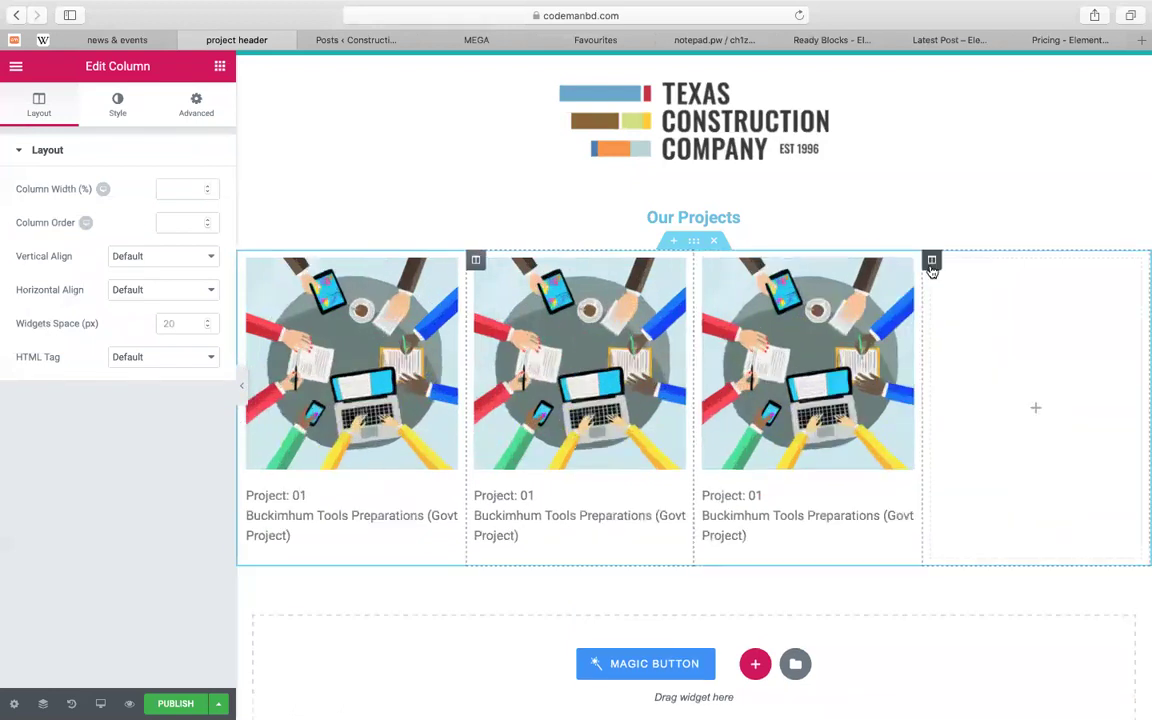
right_click(931, 261)
left_click(960, 492)
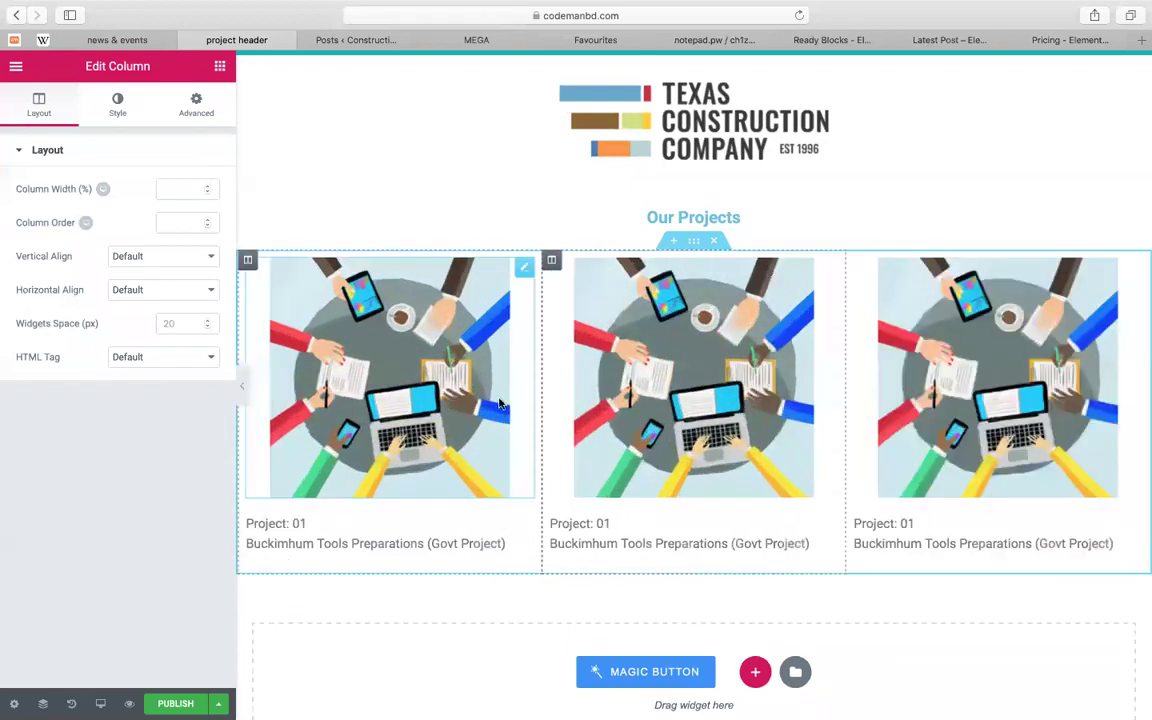
Replace the second column's image with the media library photo of red pliers, a screwdriver and screws
left_click(692, 292)
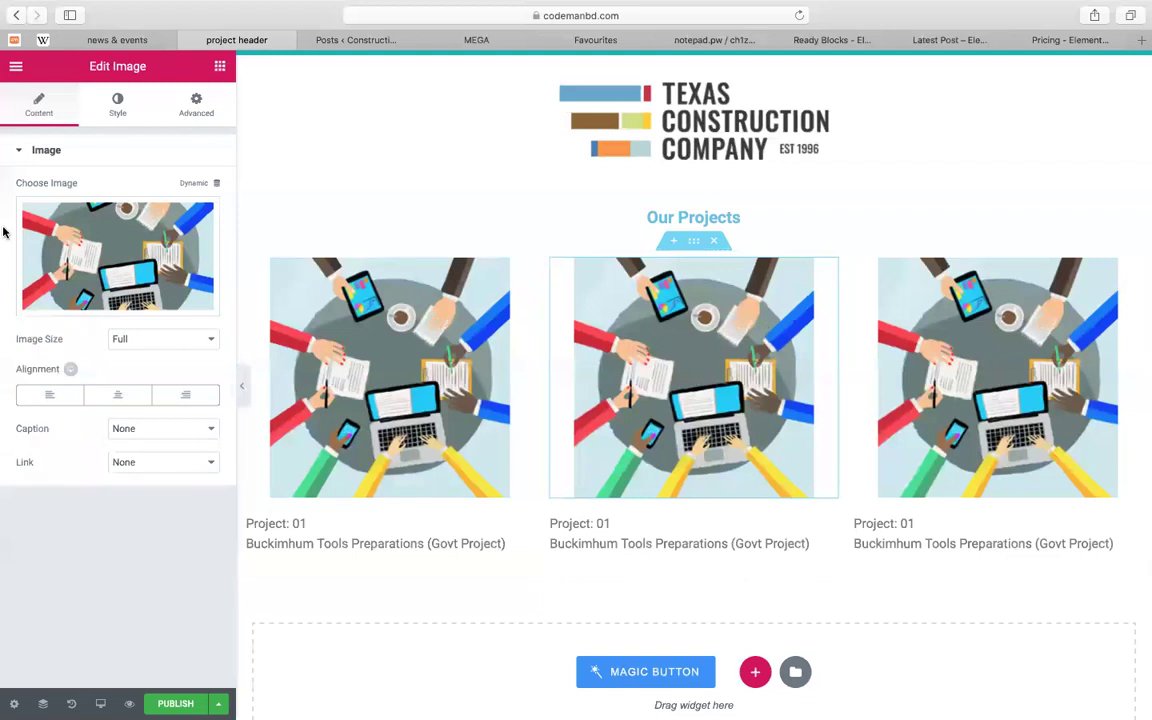
left_click(103, 265)
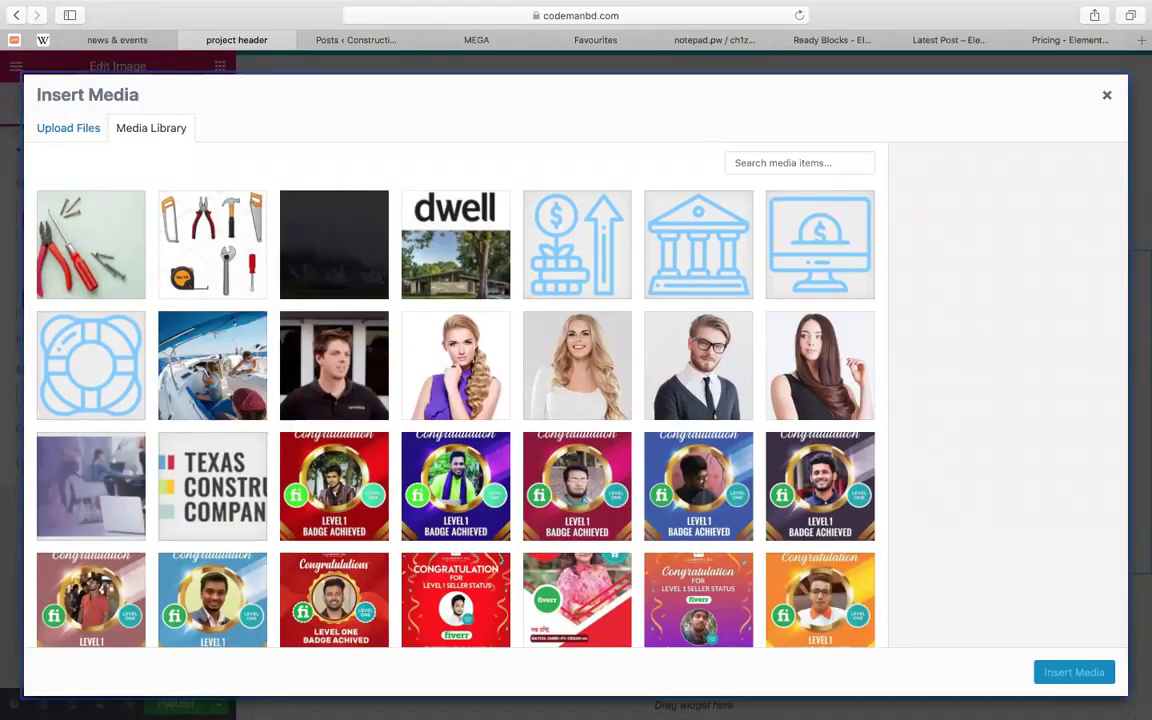
left_click(45, 250)
left_click(1074, 672)
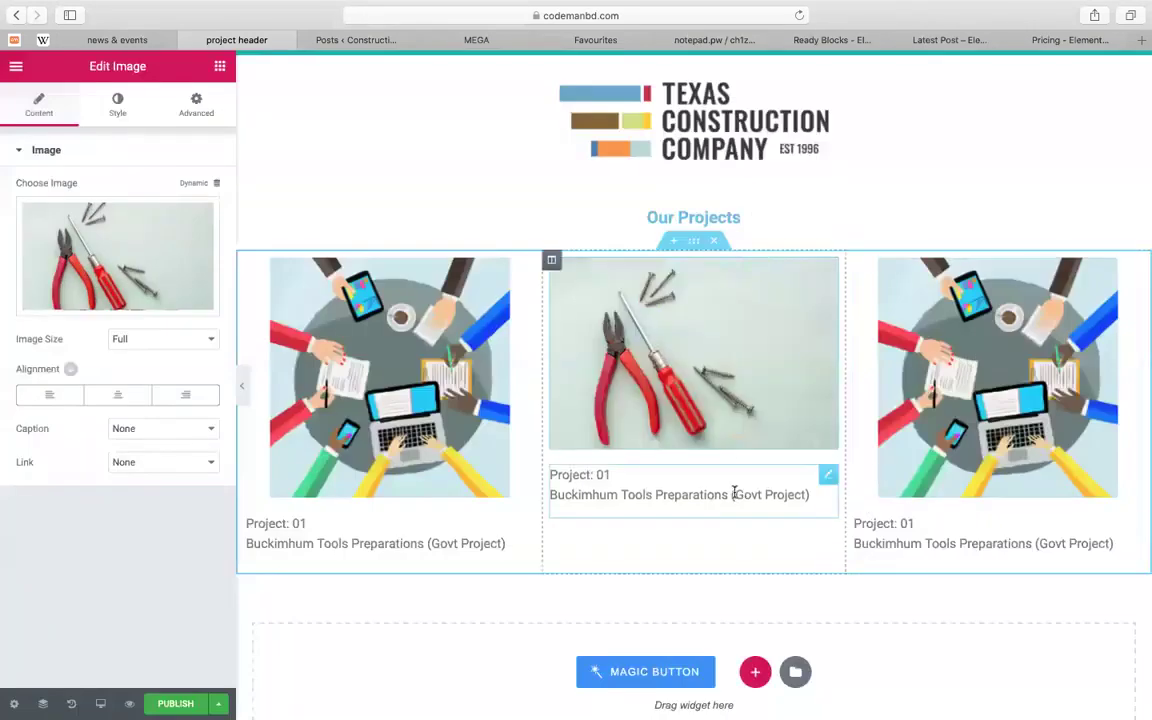
Set the second column's image to a custom size of 400 x 400 and apply it
left_click(735, 493)
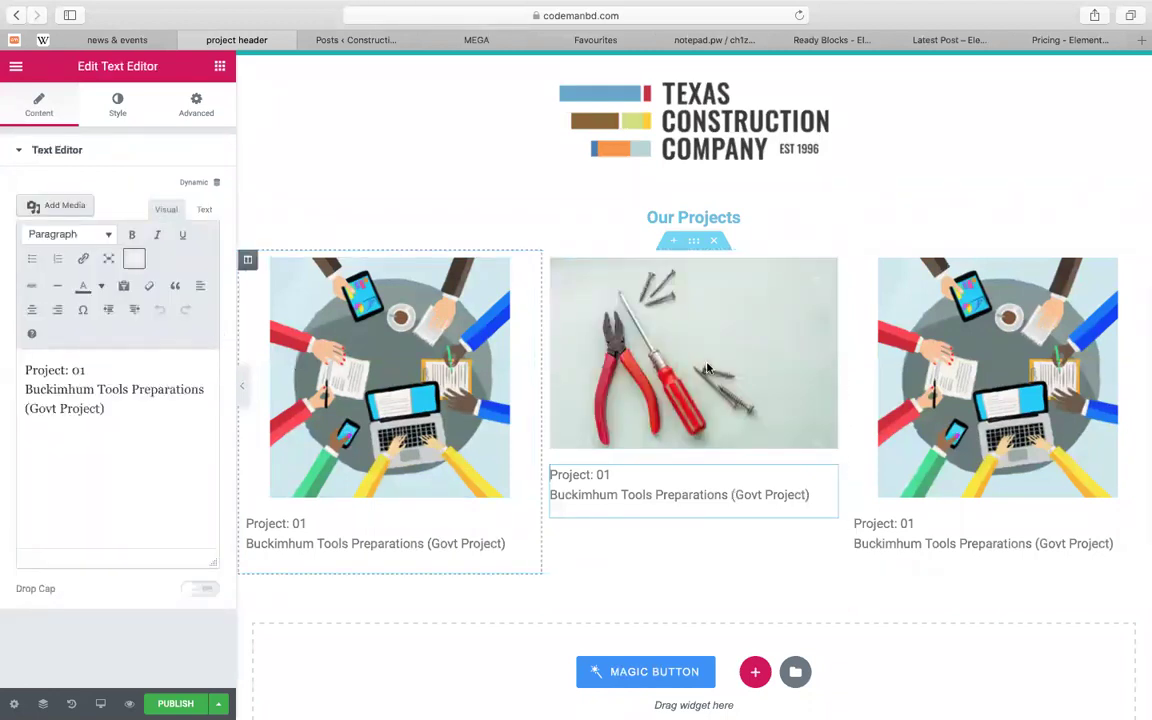
left_click(760, 328)
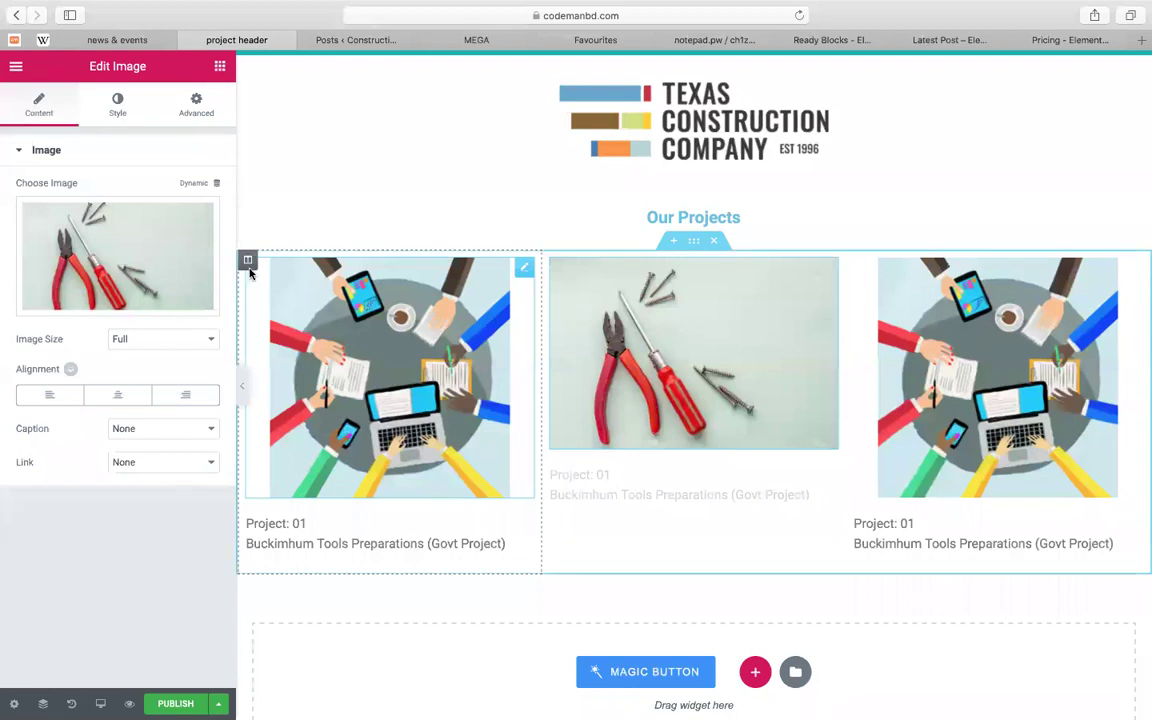
left_click(178, 343)
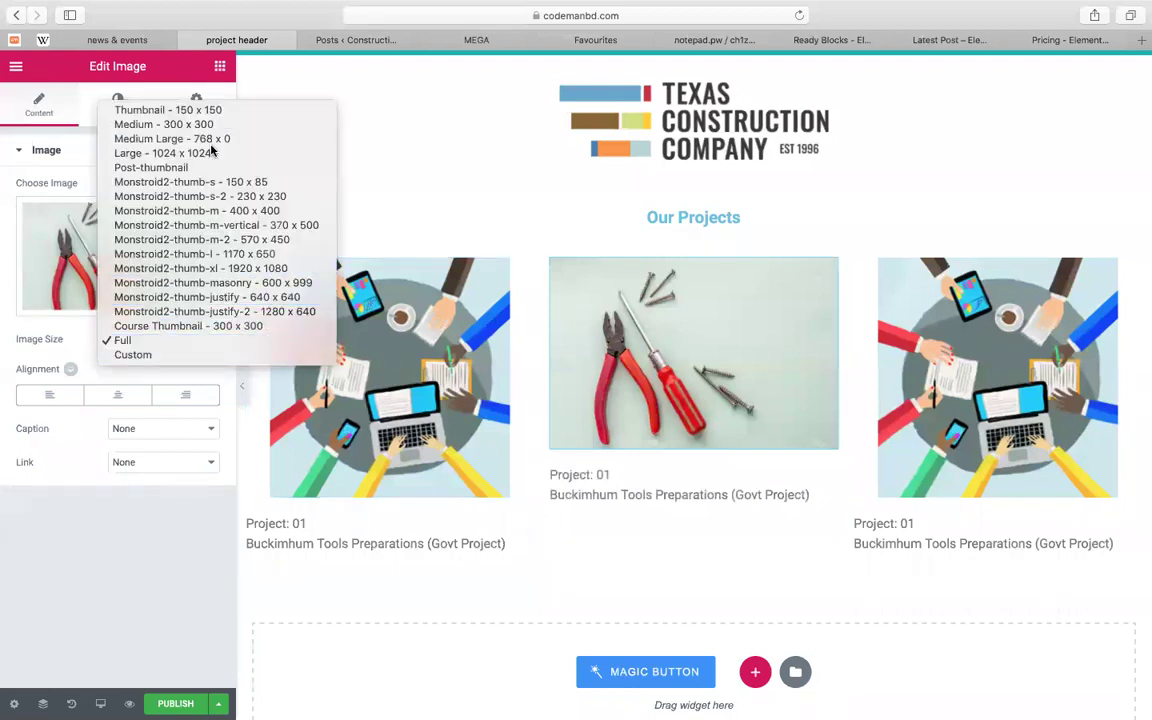
left_click(133, 357)
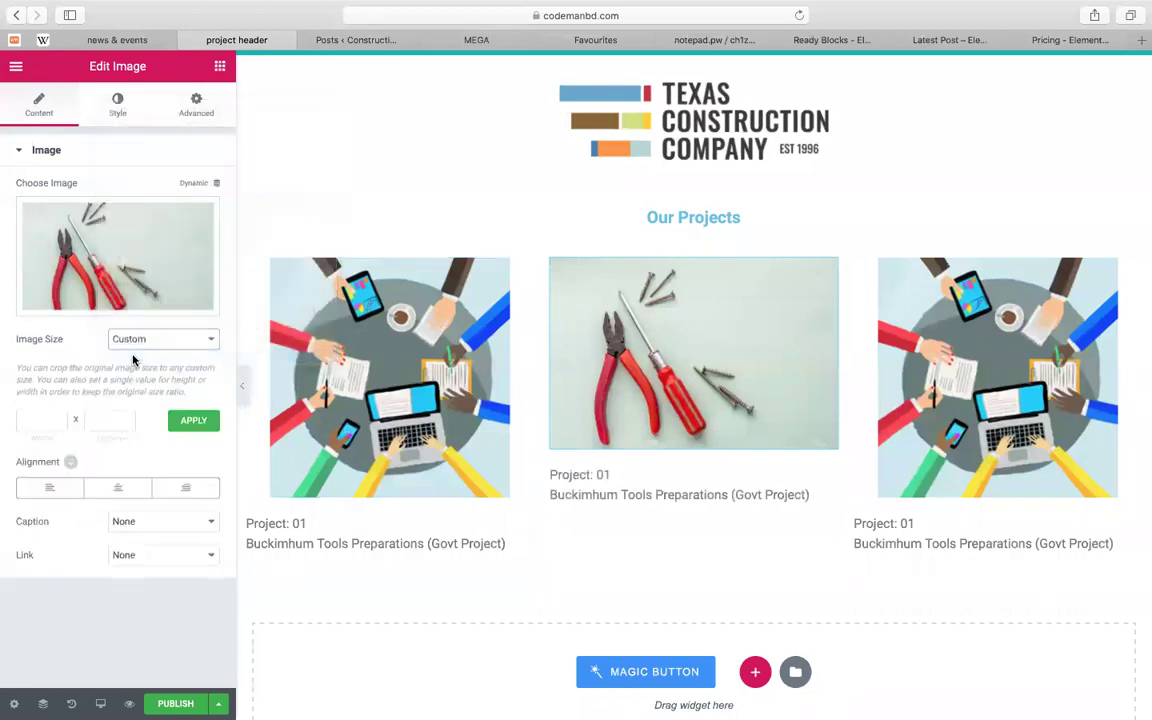
left_click(41, 427)
left_click(109, 420)
type("300")
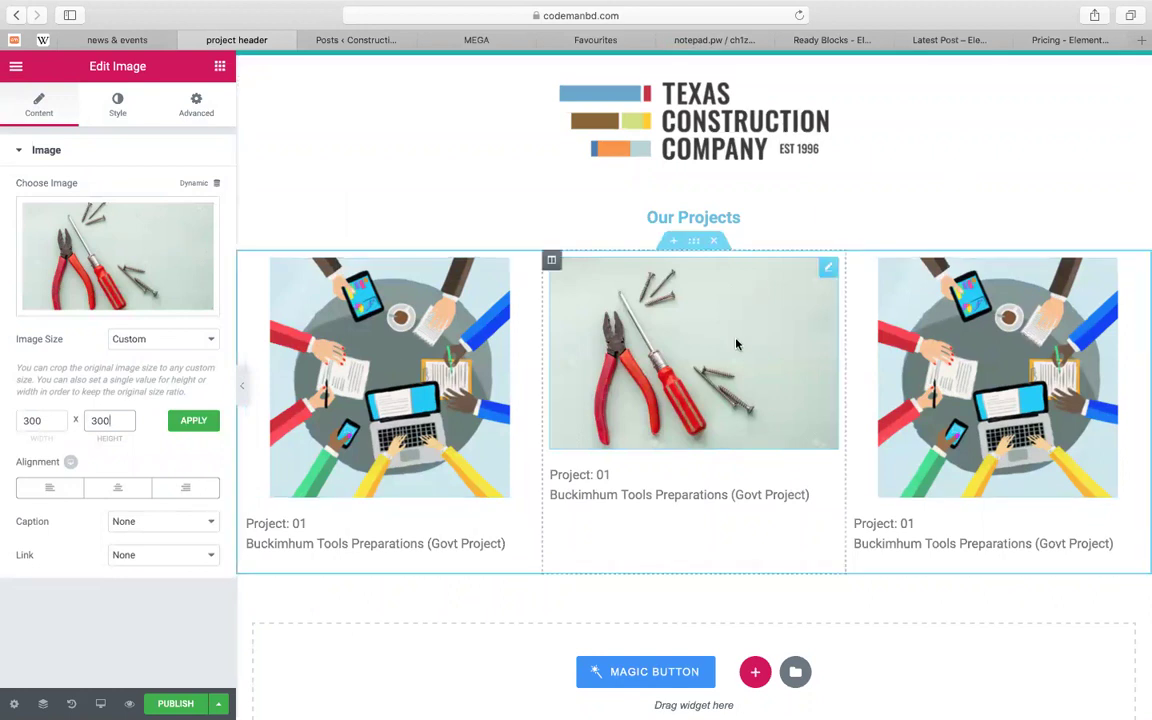
double_click(100, 421)
type("400")
double_click(32, 421)
type("400")
left_click(186, 422)
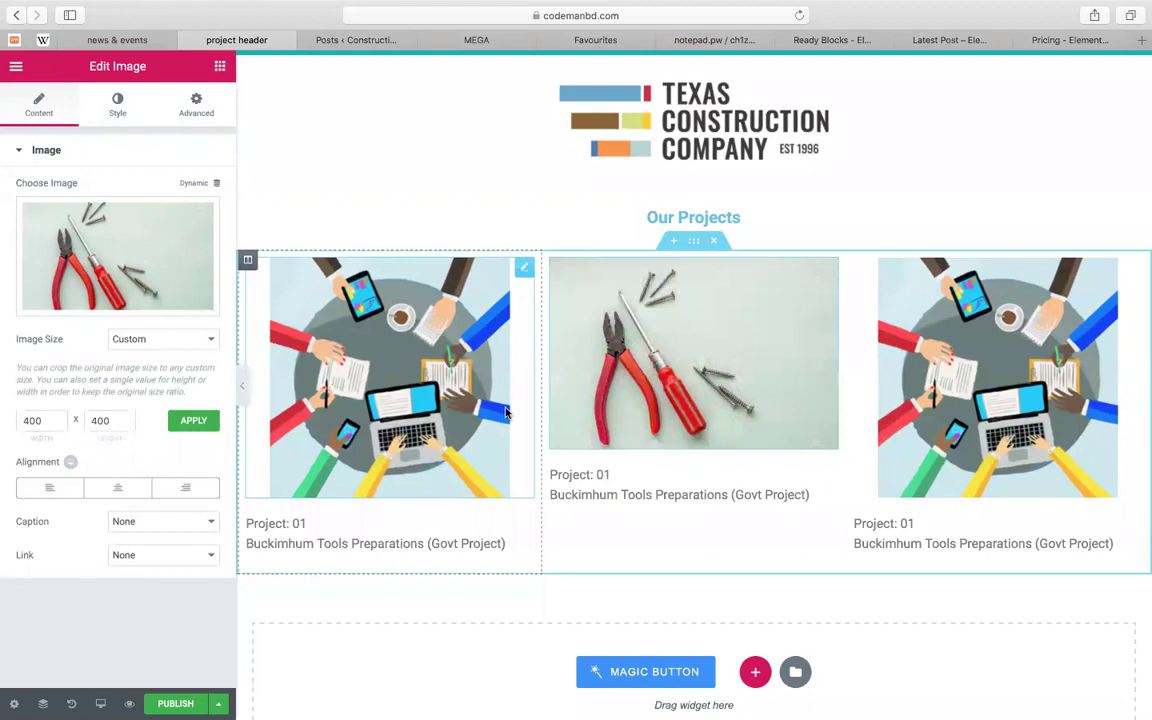
Set the first column's image to a custom size of 400 x 400 and apply it
left_click(450, 360)
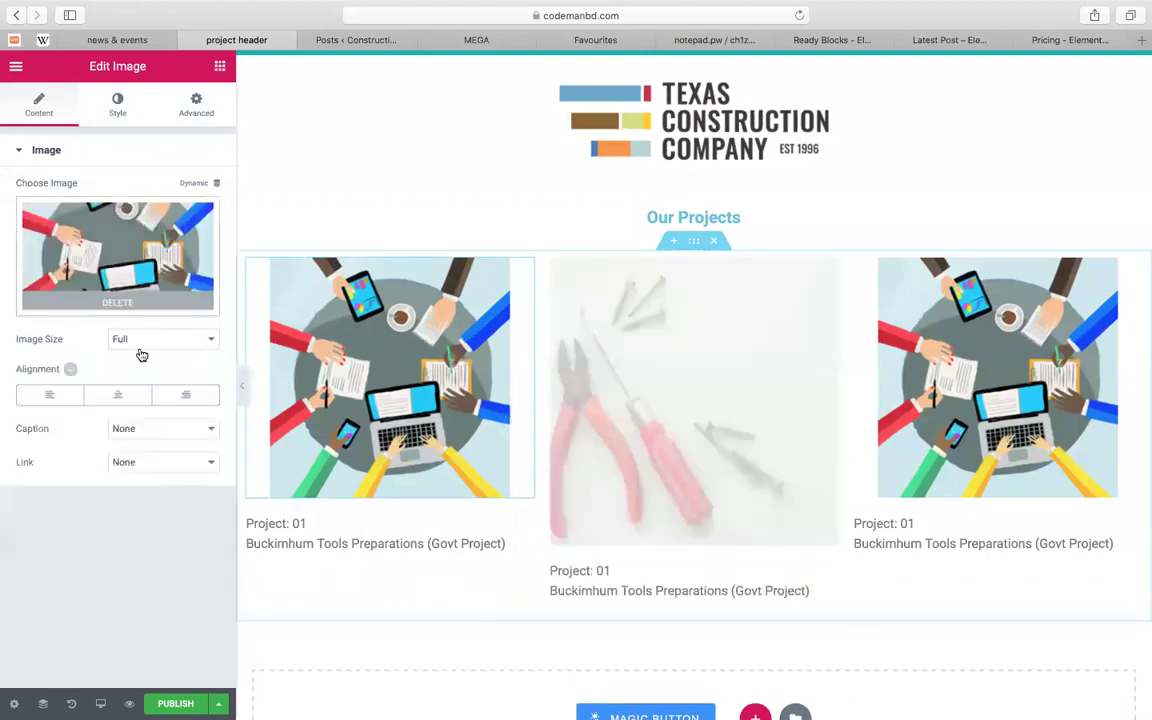
left_click(118, 290)
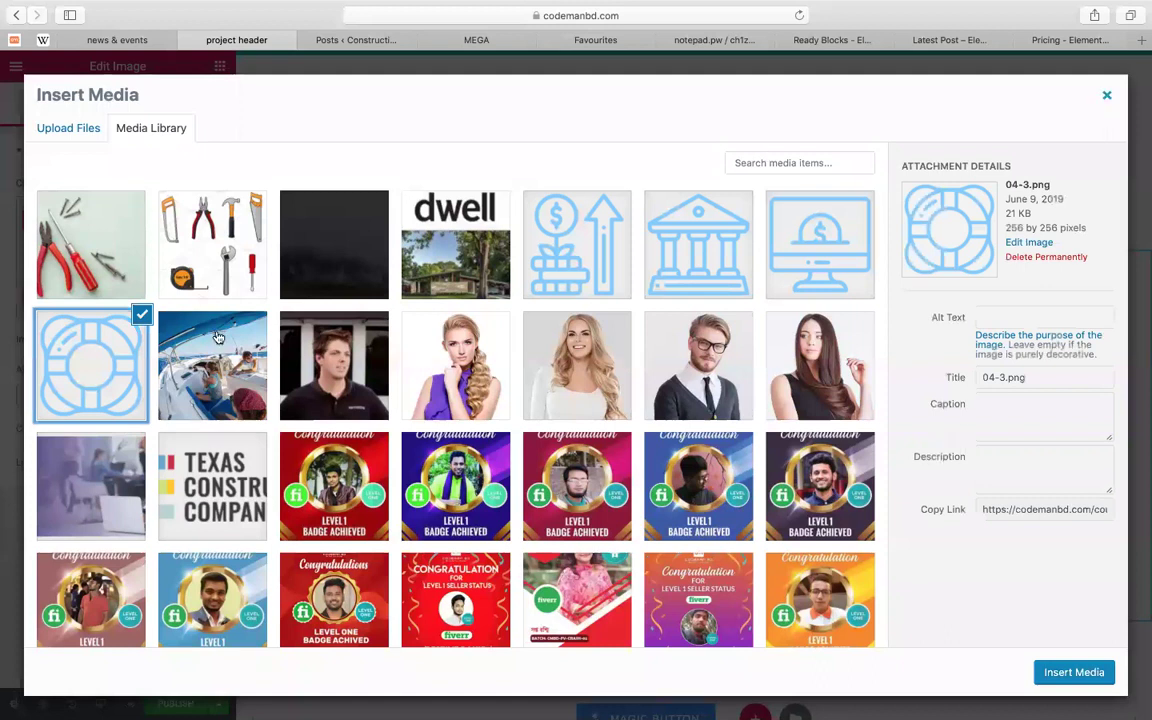
key("Escape")
left_click(163, 341)
left_click(125, 356)
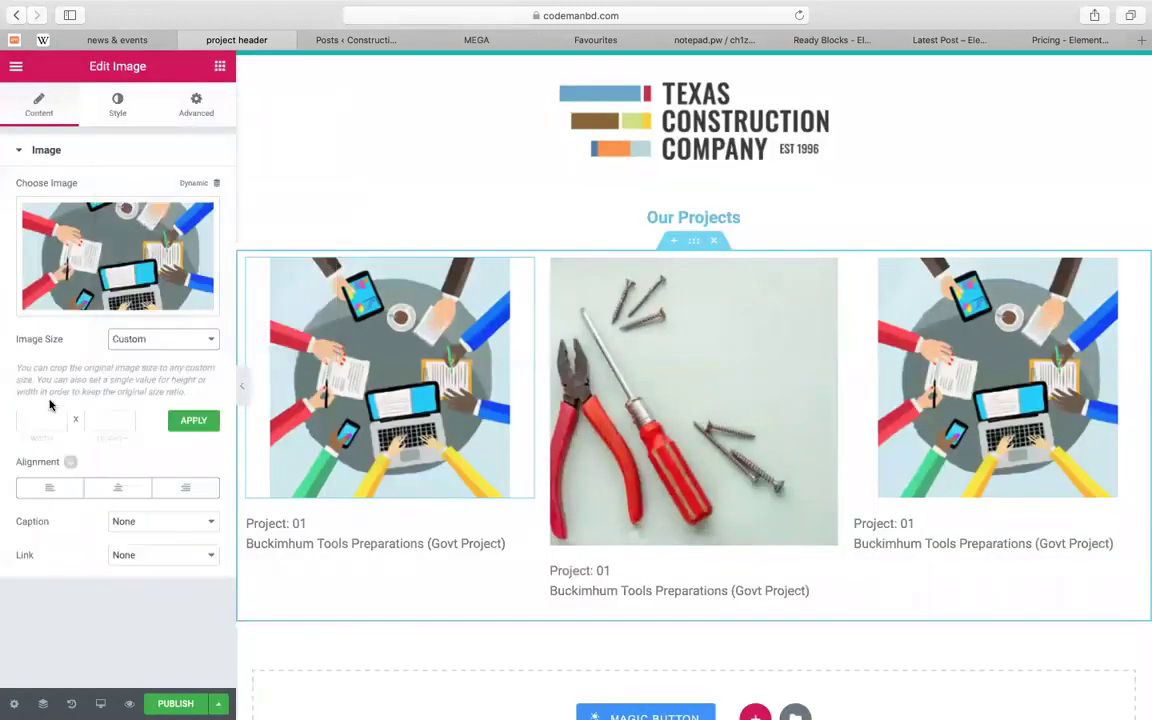
left_click(43, 418)
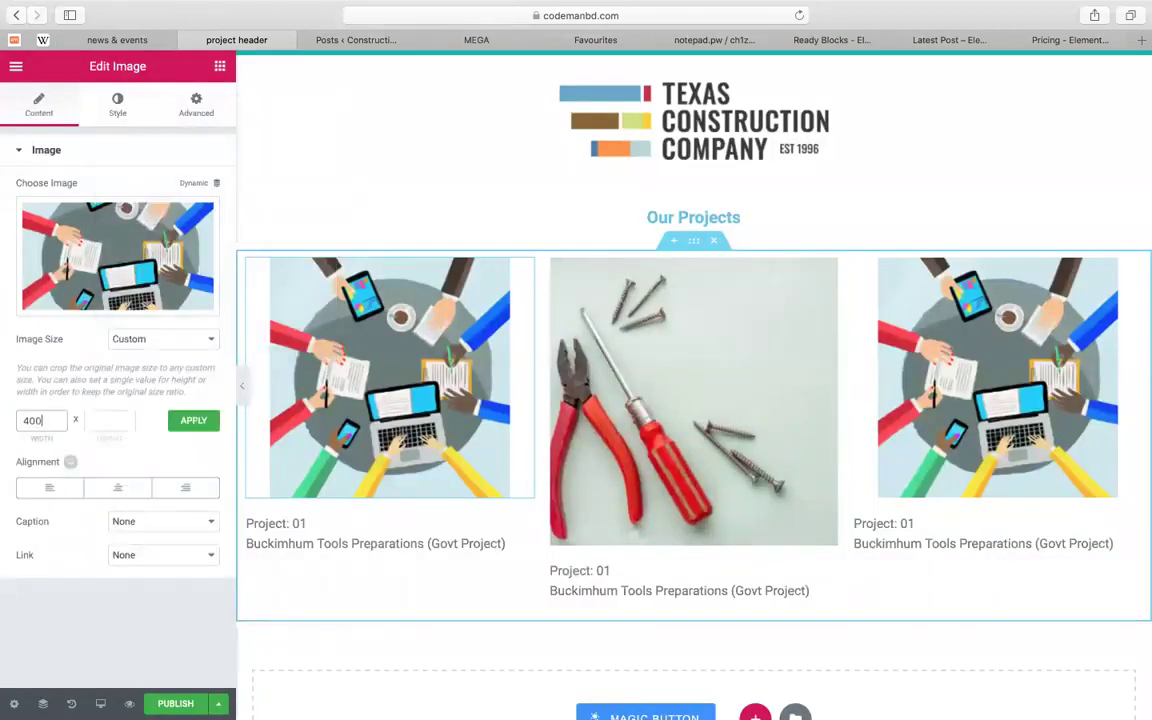
left_click(88, 420)
type("400")
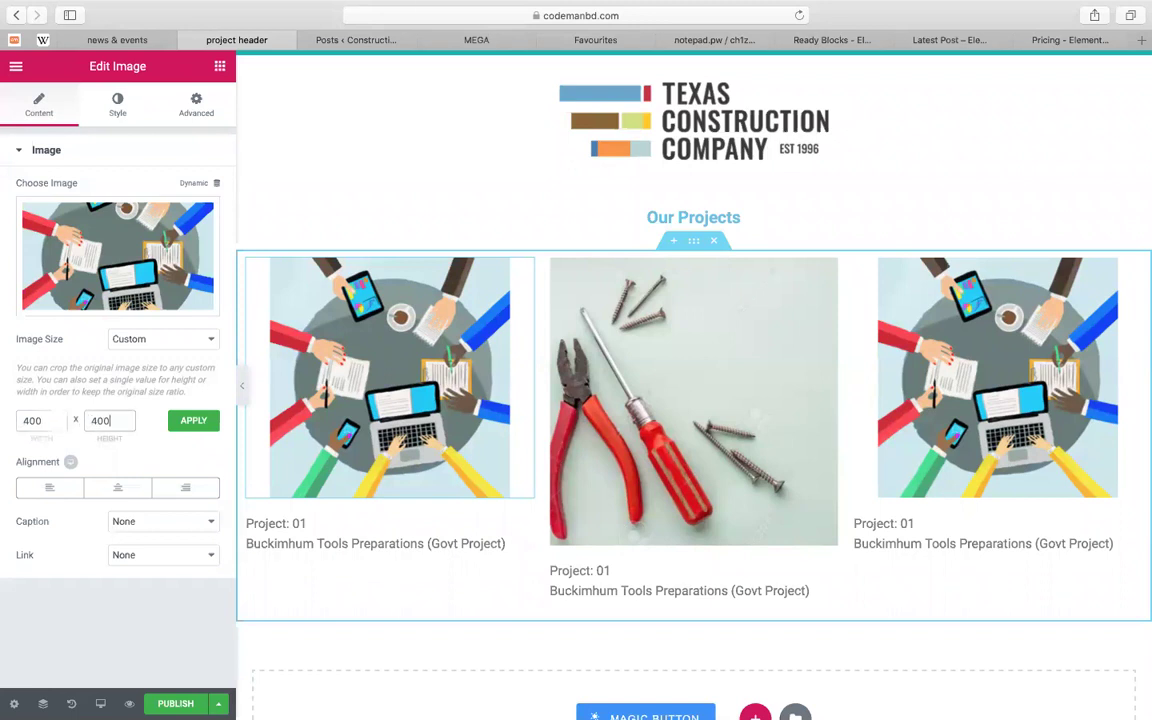
left_click(193, 420)
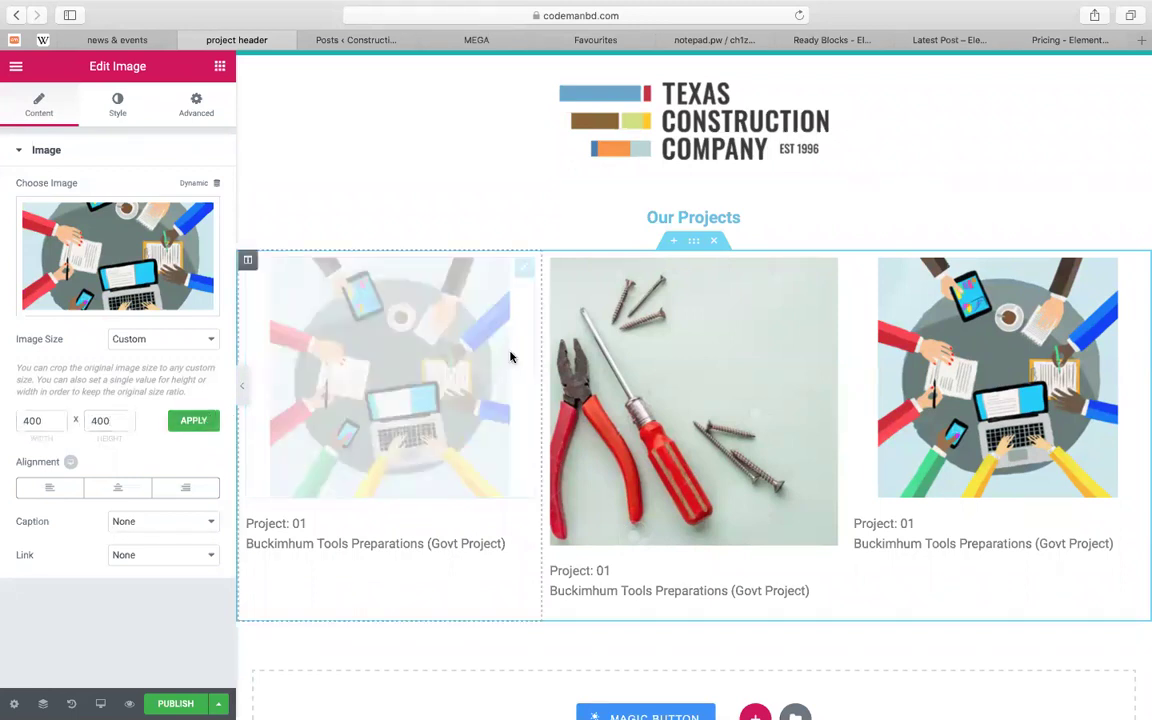
scroll(510, 355, "down", 2)
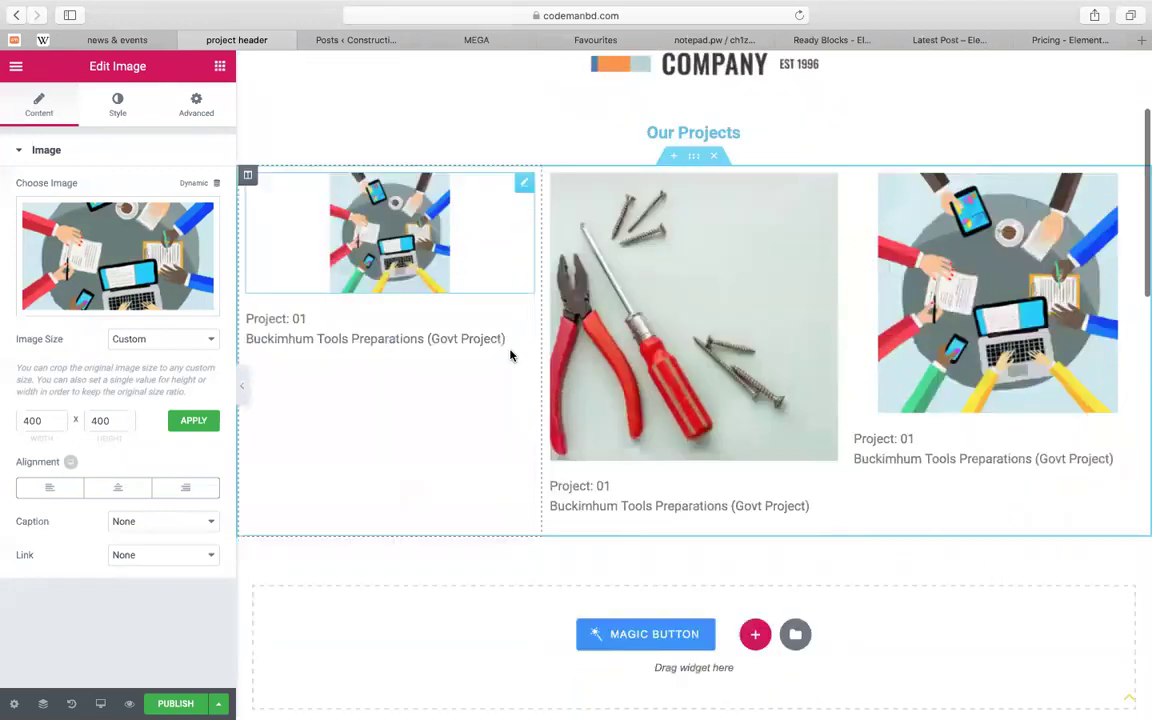
Set the first column's image size to Large - 1024 x 1024 and its width to 100%
left_click(163, 343)
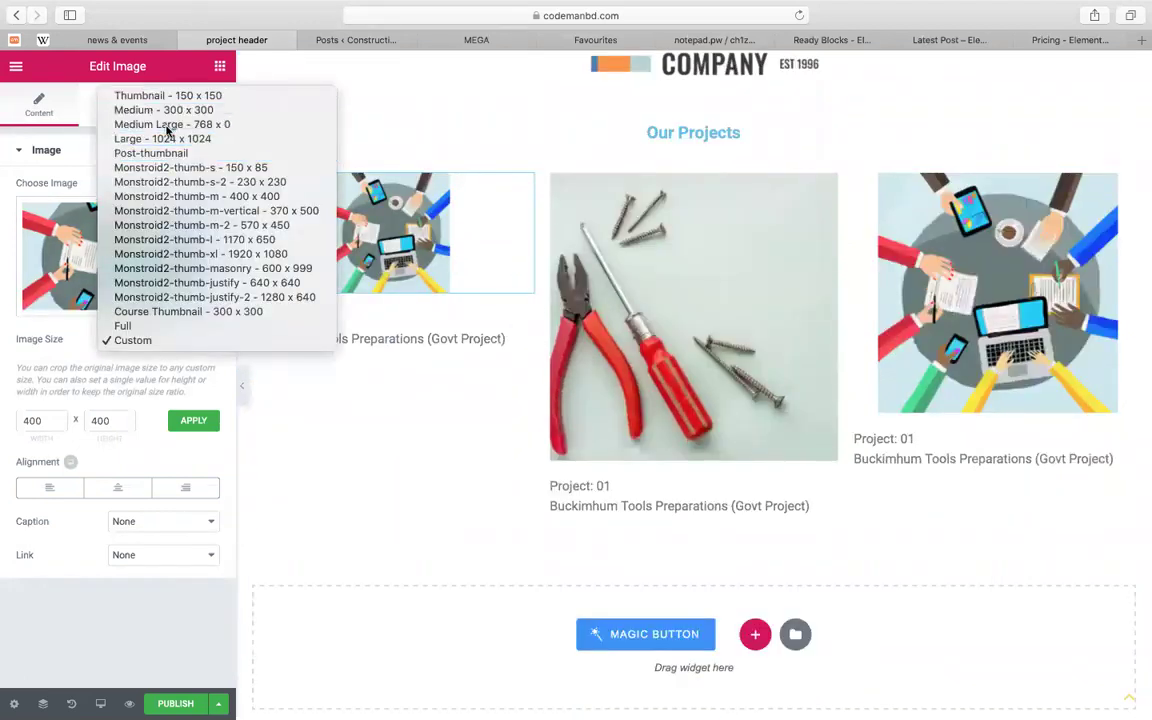
left_click(162, 98)
left_click(157, 339)
left_click(168, 383)
left_click(168, 340)
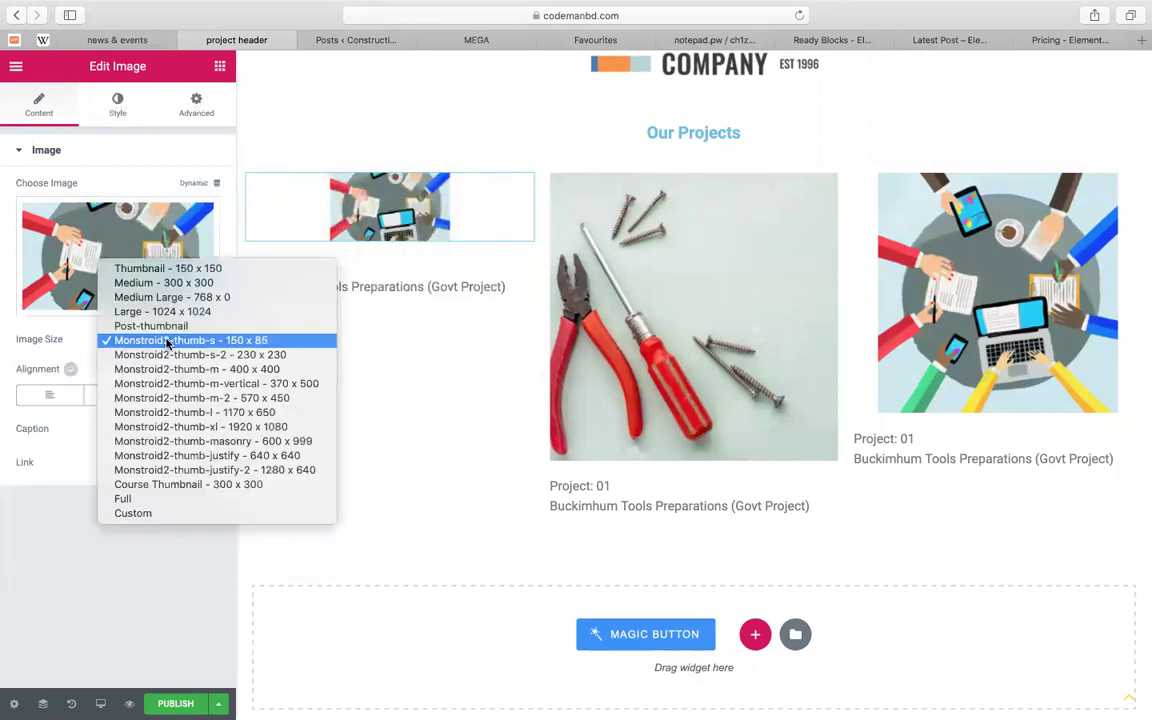
left_click(168, 311)
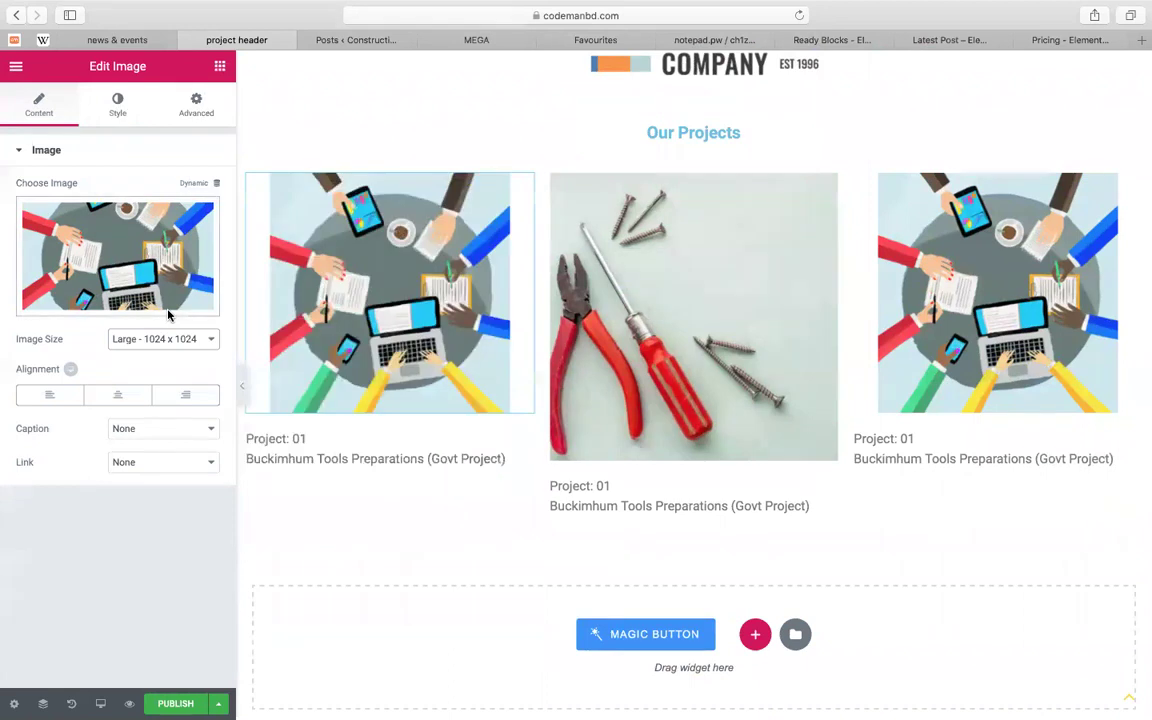
left_click(118, 108)
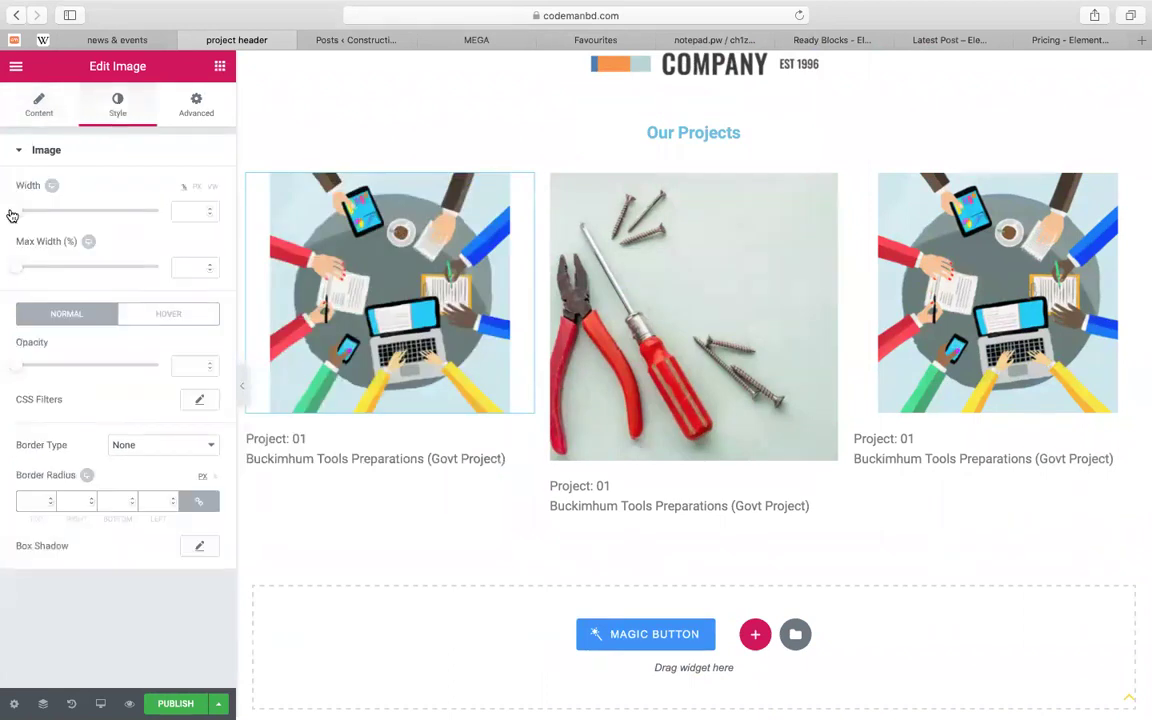
left_click_drag(26, 213, 168, 236)
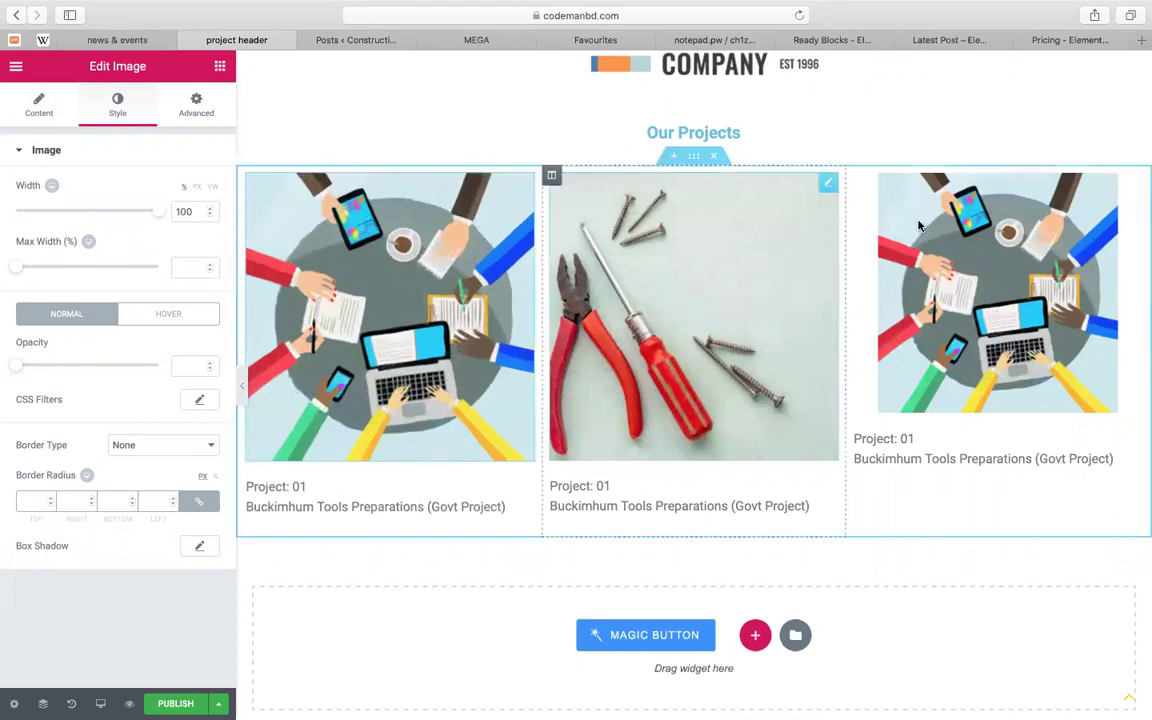
Change the second column's caption to "Project: 02" with "Metro Rale Slubs making (BD Govt Project)" on the line below
left_click(625, 482)
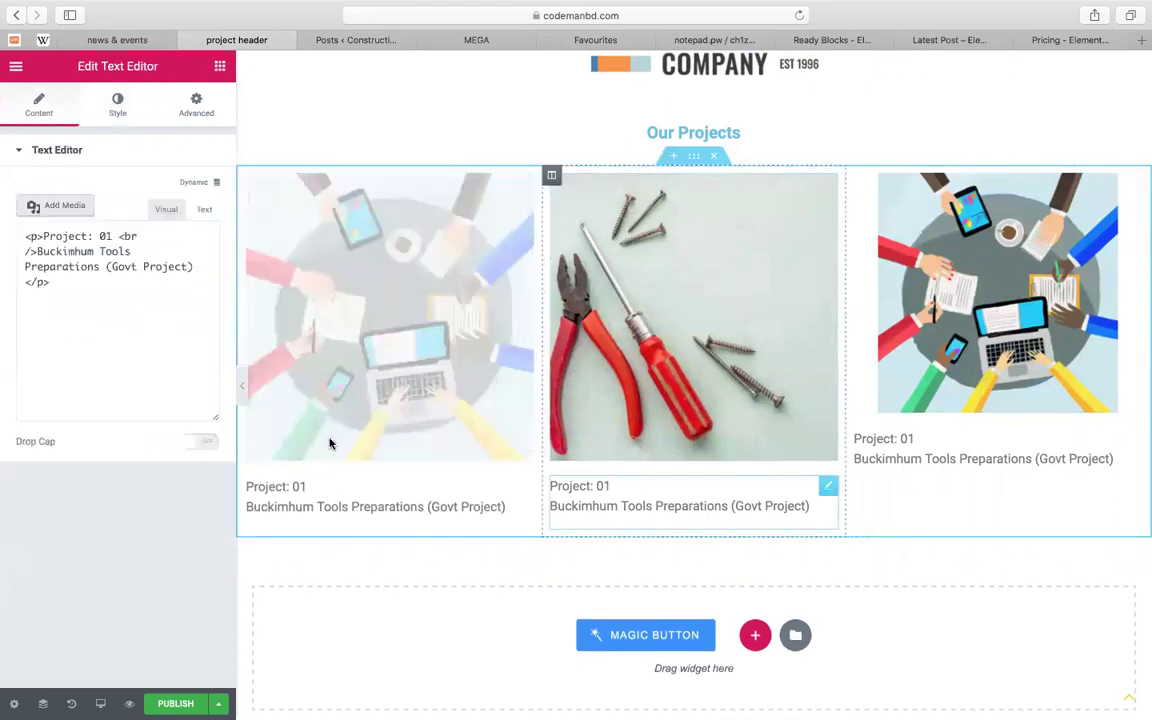
left_click(135, 372)
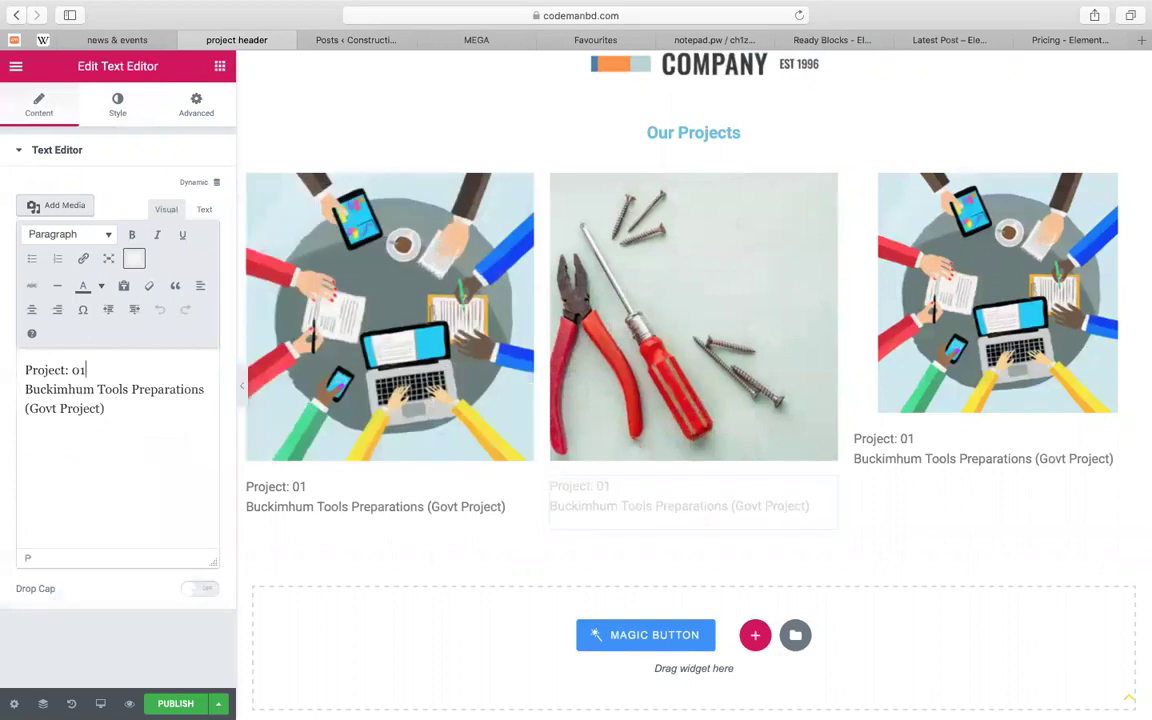
key("BackSpace")
type("2")
left_click_drag(205, 390, 6, 392)
type("Met")
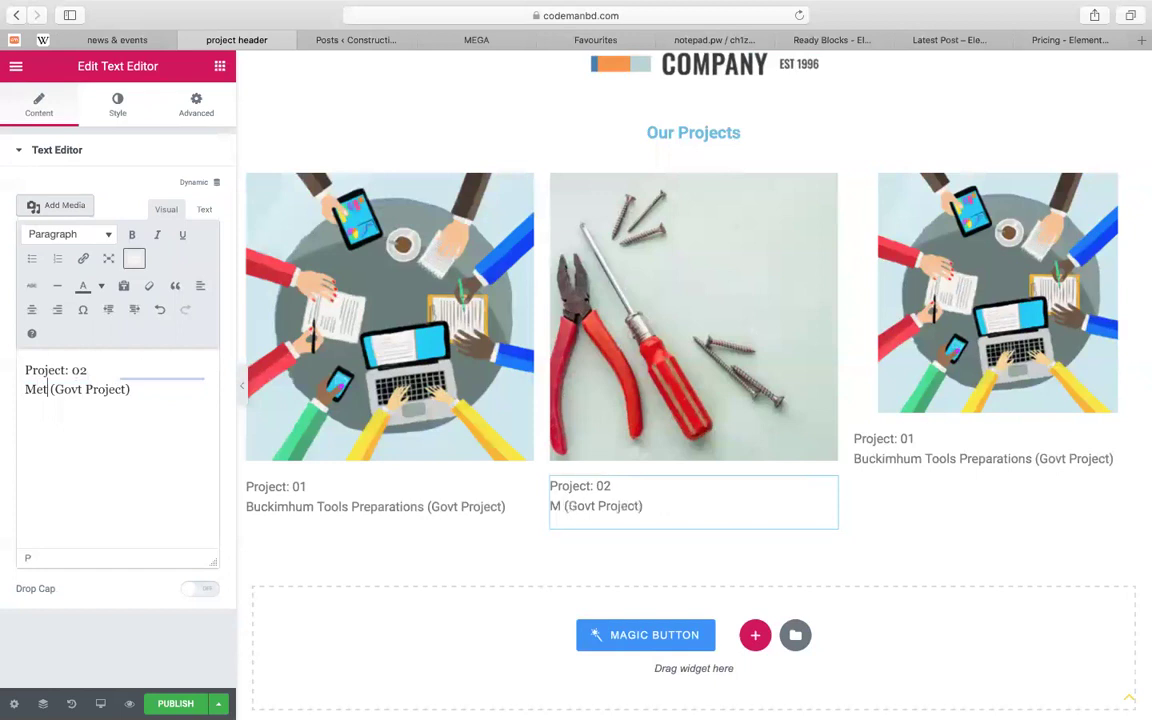
type("ro Rale")
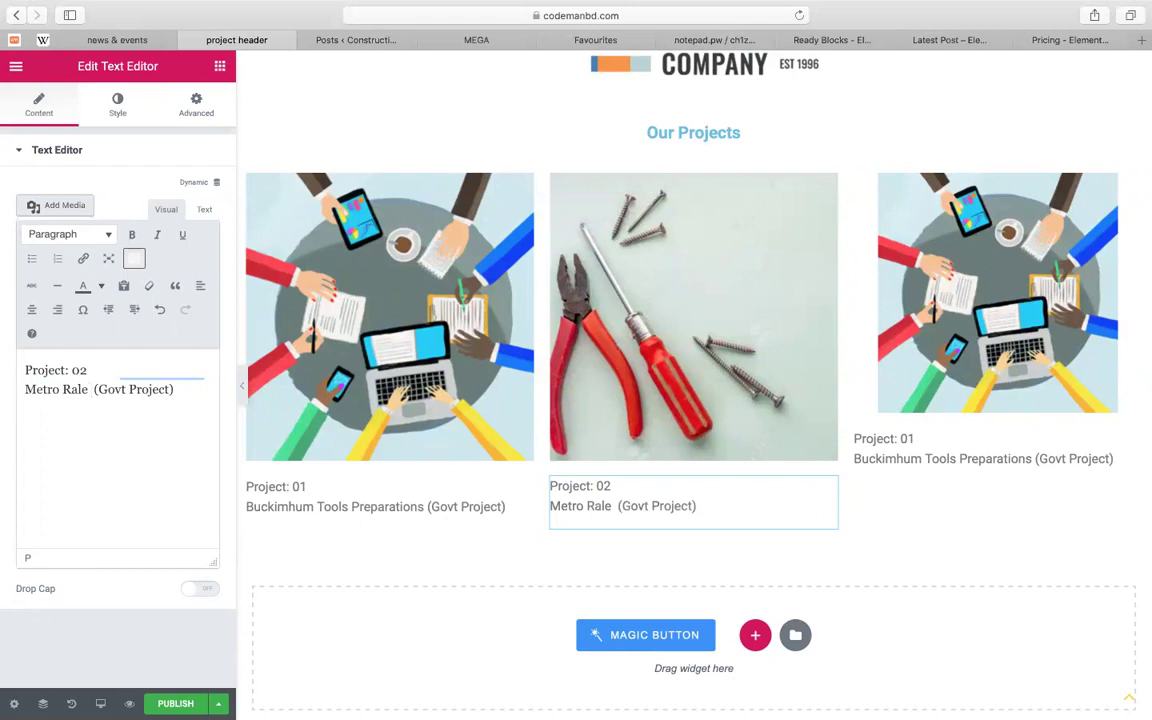
type(" Slubs ")
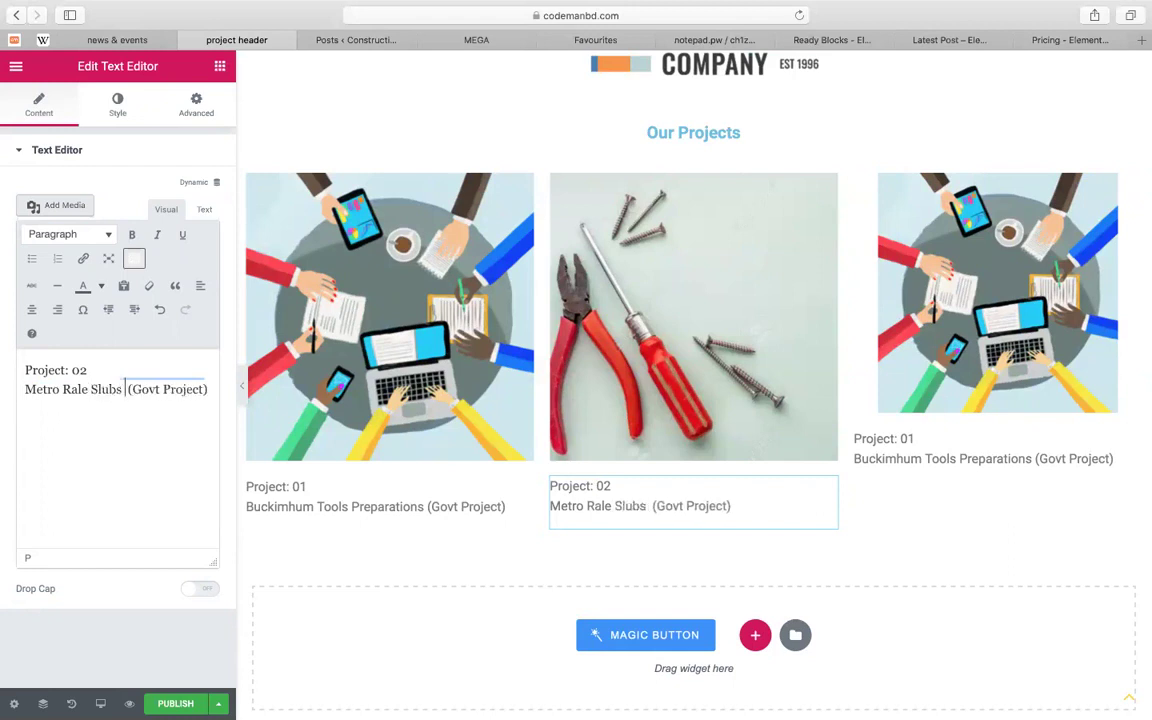
type("making")
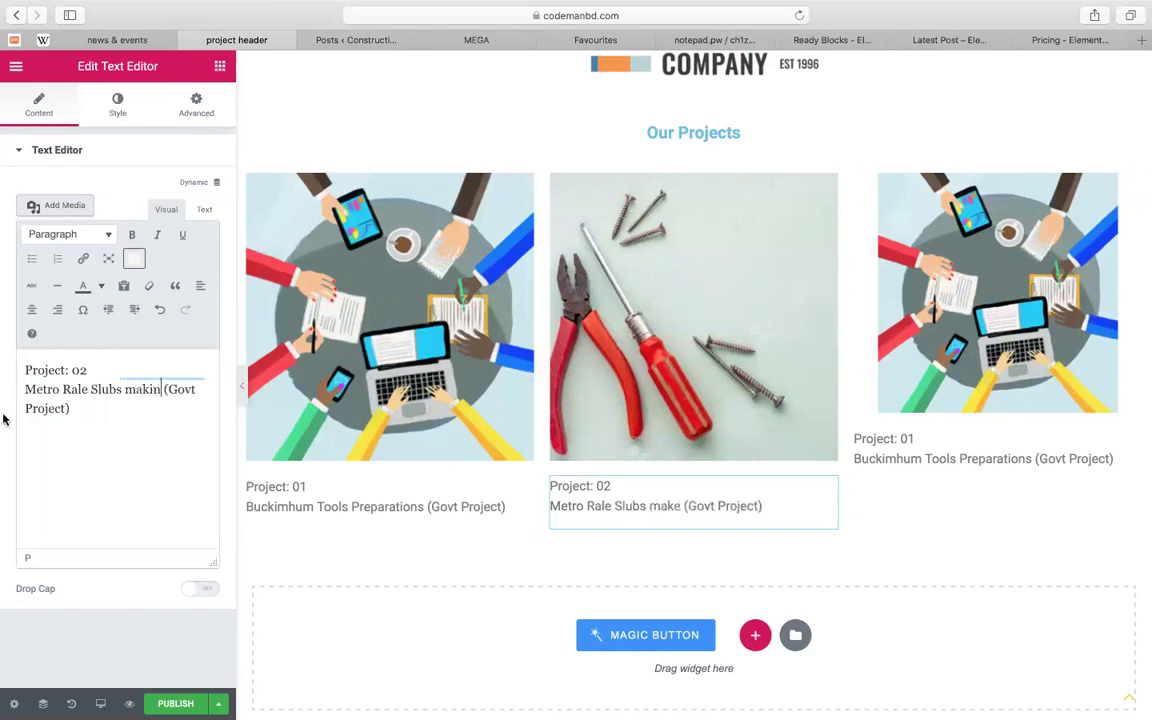
left_click(174, 389, "shift")
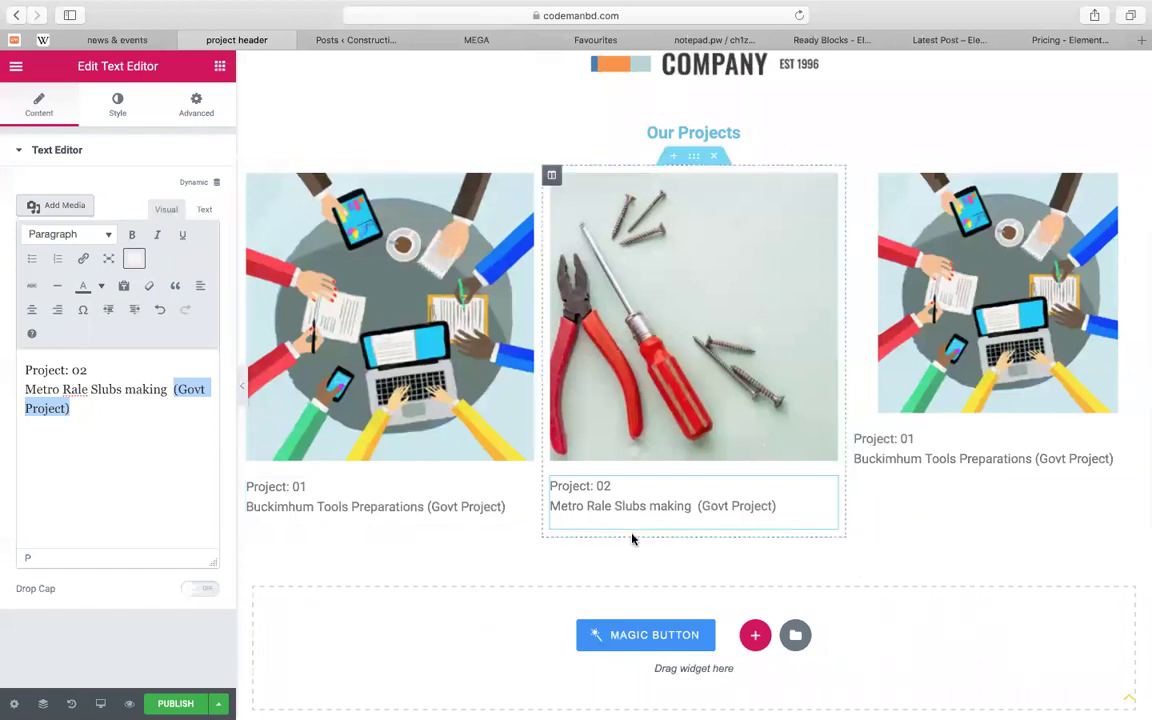
left_click(176, 388)
type("BD")
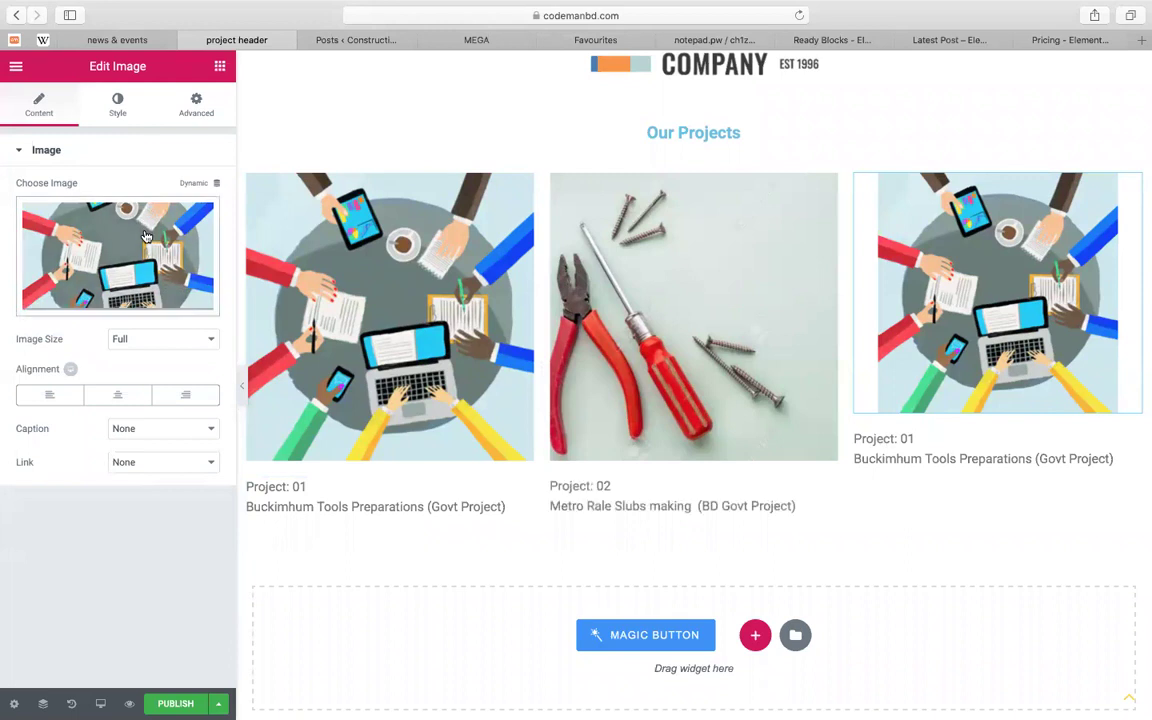
Replace the third column's image with undraw_vault_9cmw-768x747.png from the media library
left_click(145, 236)
left_click(141, 232)
left_click(181, 211)
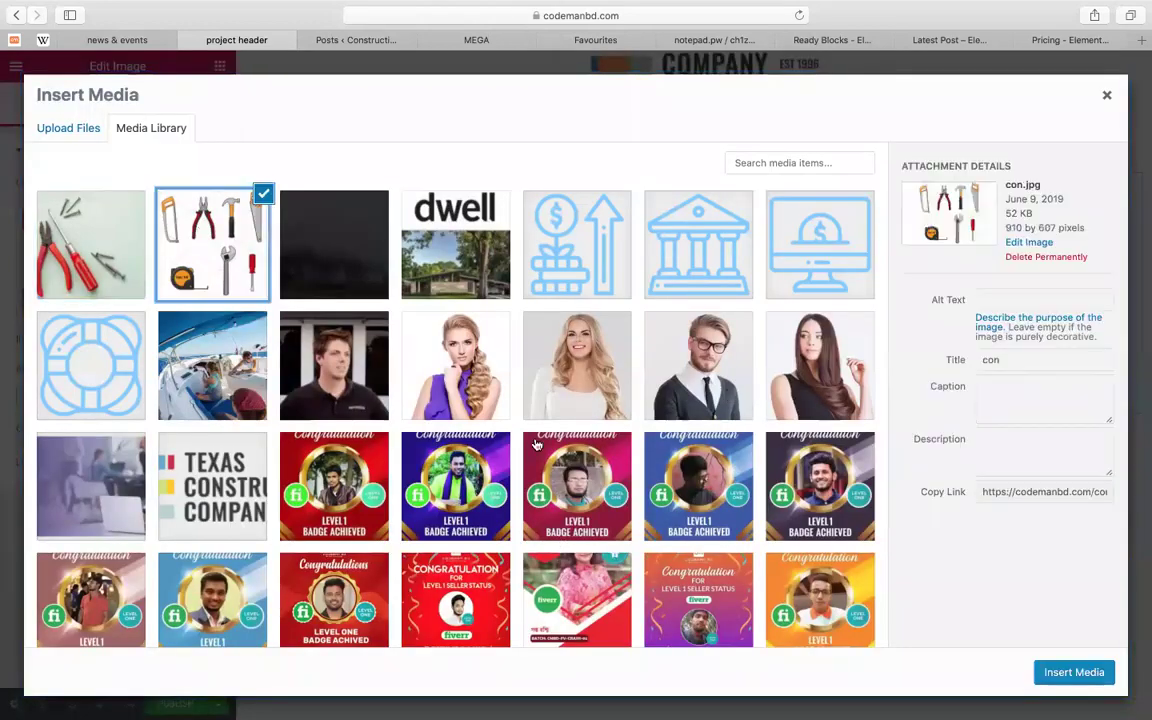
scroll(508, 445, "down", 5)
scroll(508, 445, "down", 15)
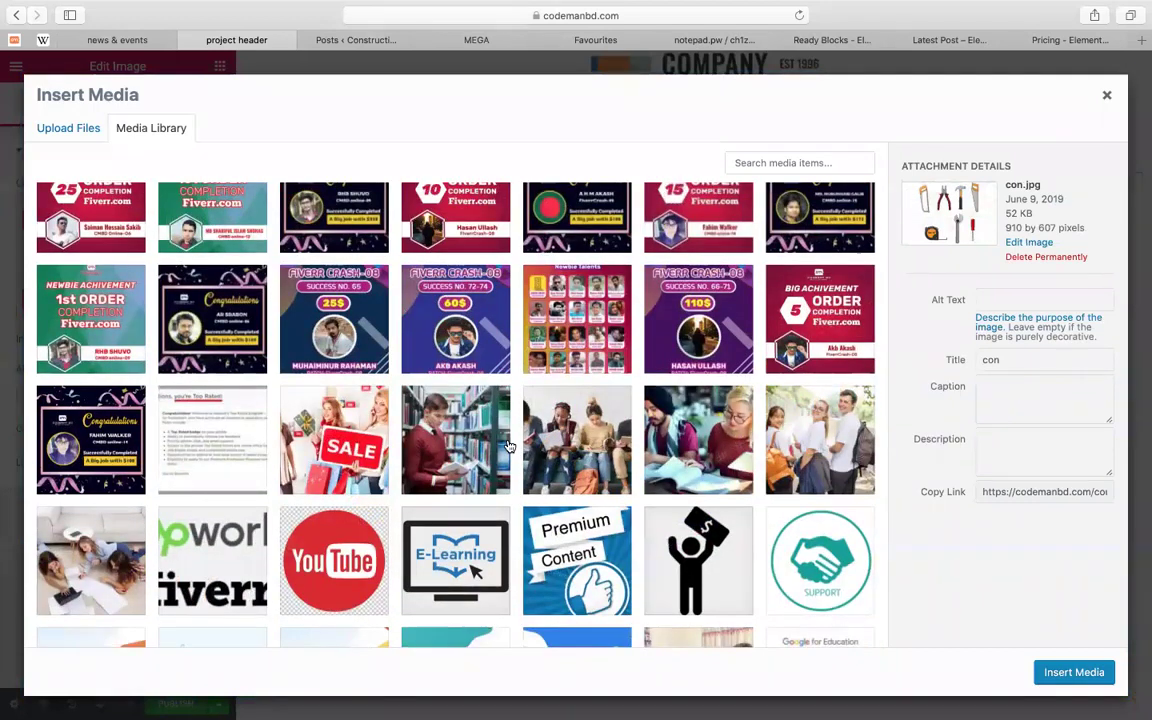
scroll(474, 474, "down", 10)
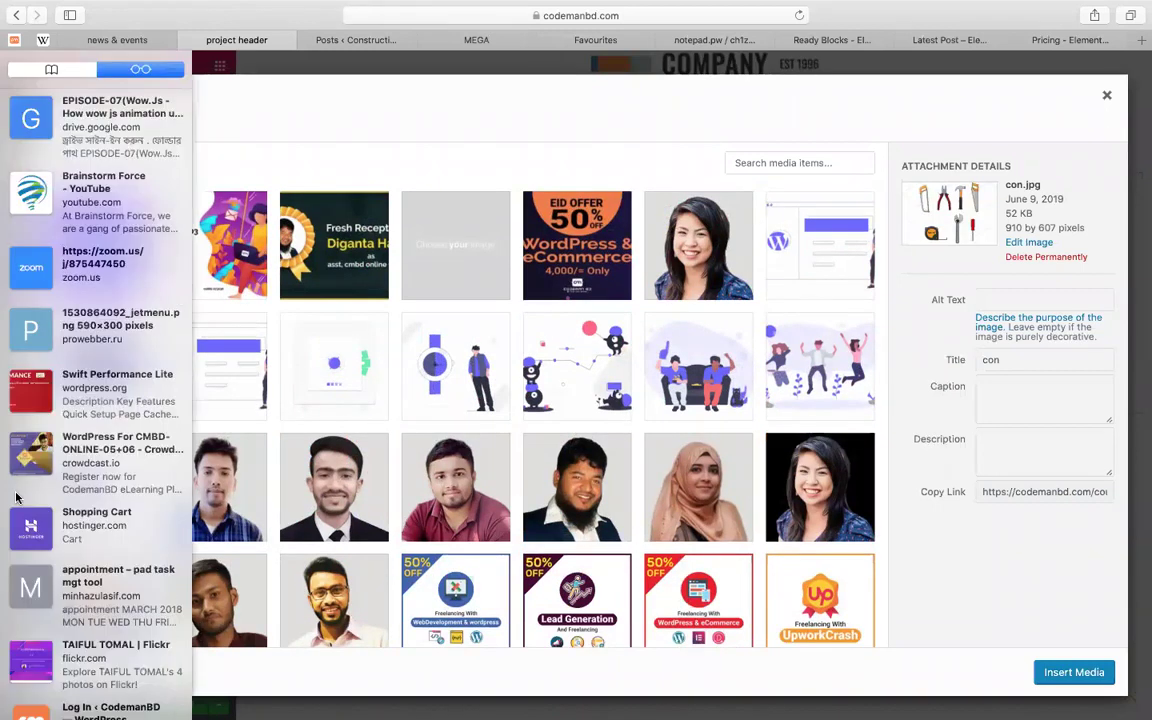
left_click(316, 338)
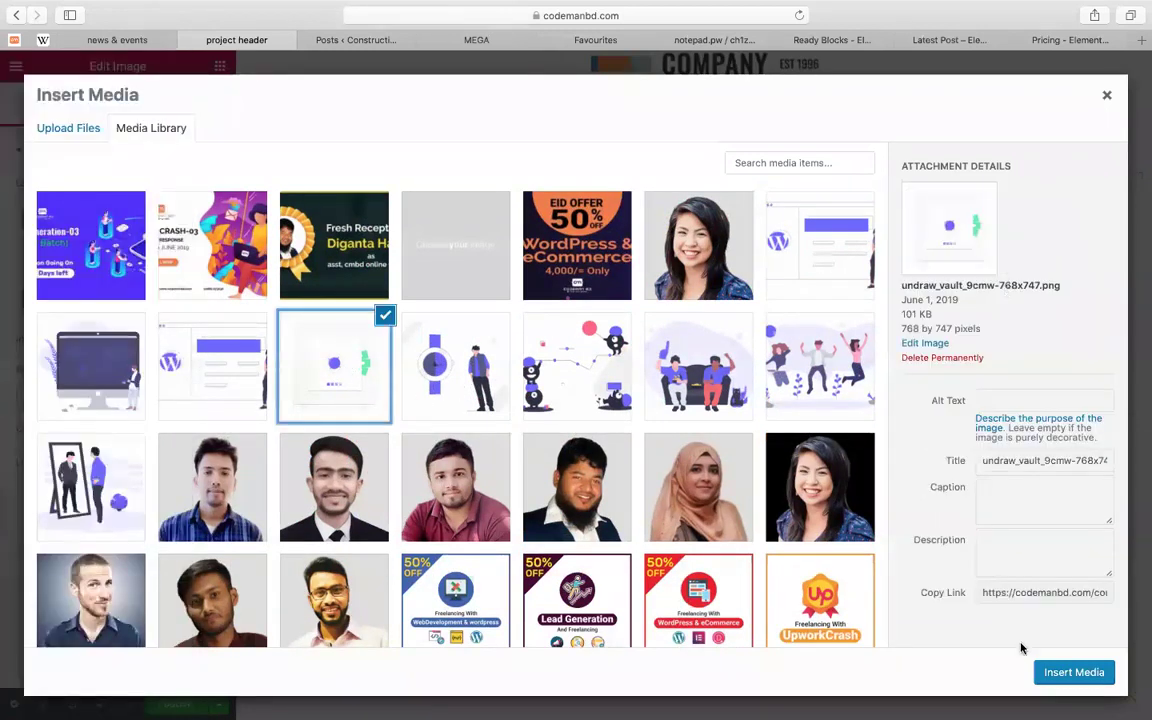
left_click(1074, 672)
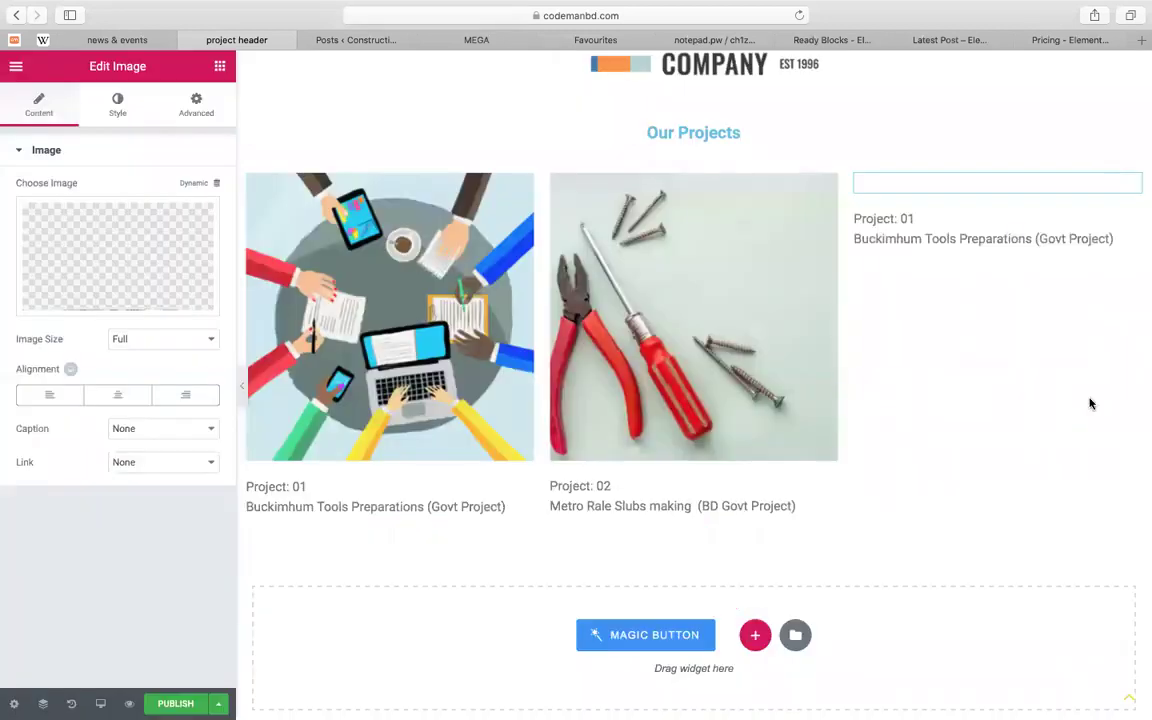
Set the third column's image size to Large - 1024 x 1024 and its width to 100%
left_click(141, 338)
left_click(160, 184)
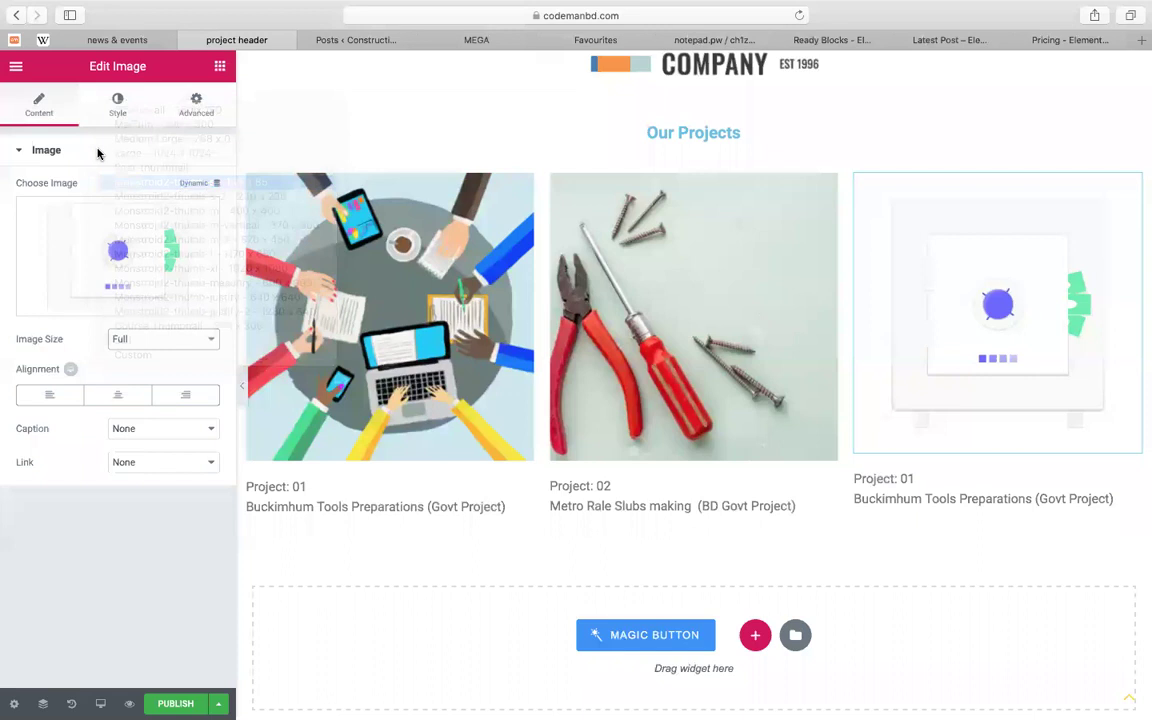
left_click(118, 108)
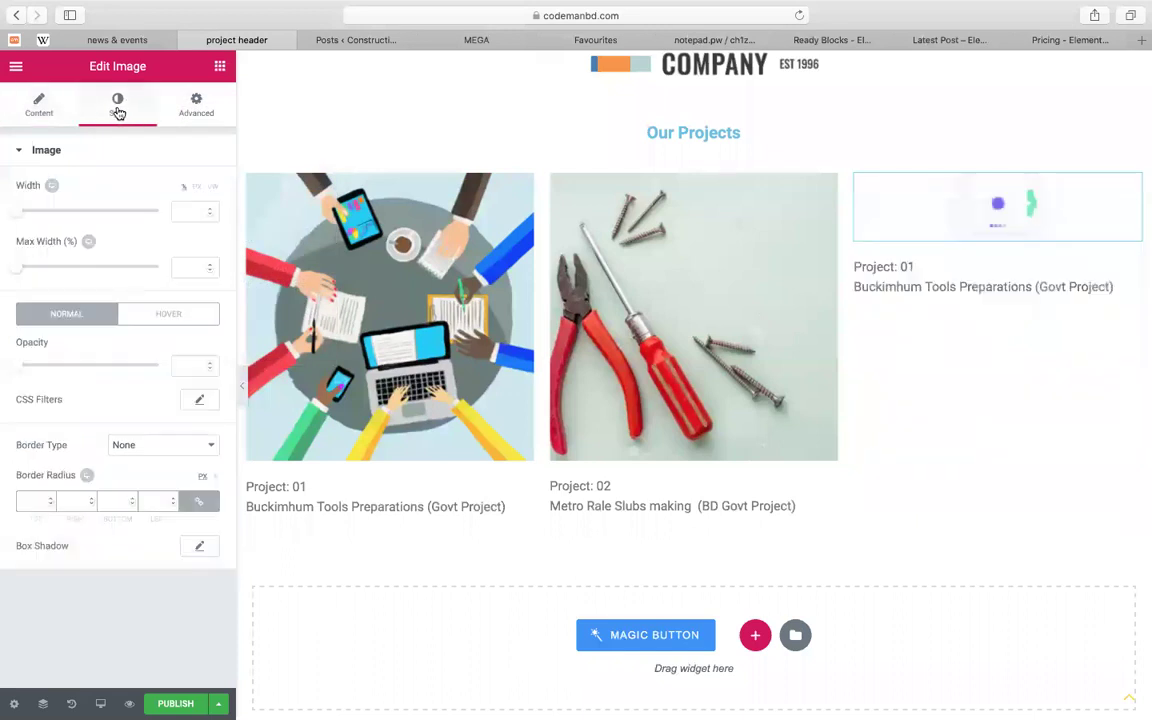
left_click(39, 105)
left_click(154, 338)
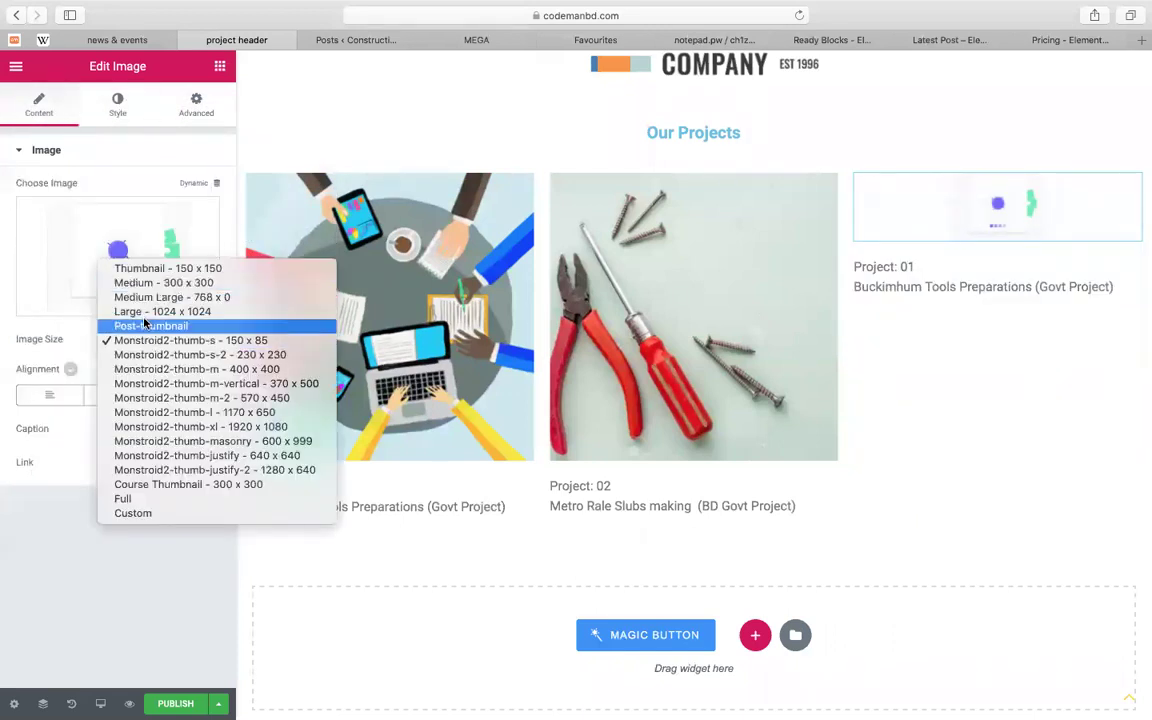
left_click(163, 311)
left_click(141, 115)
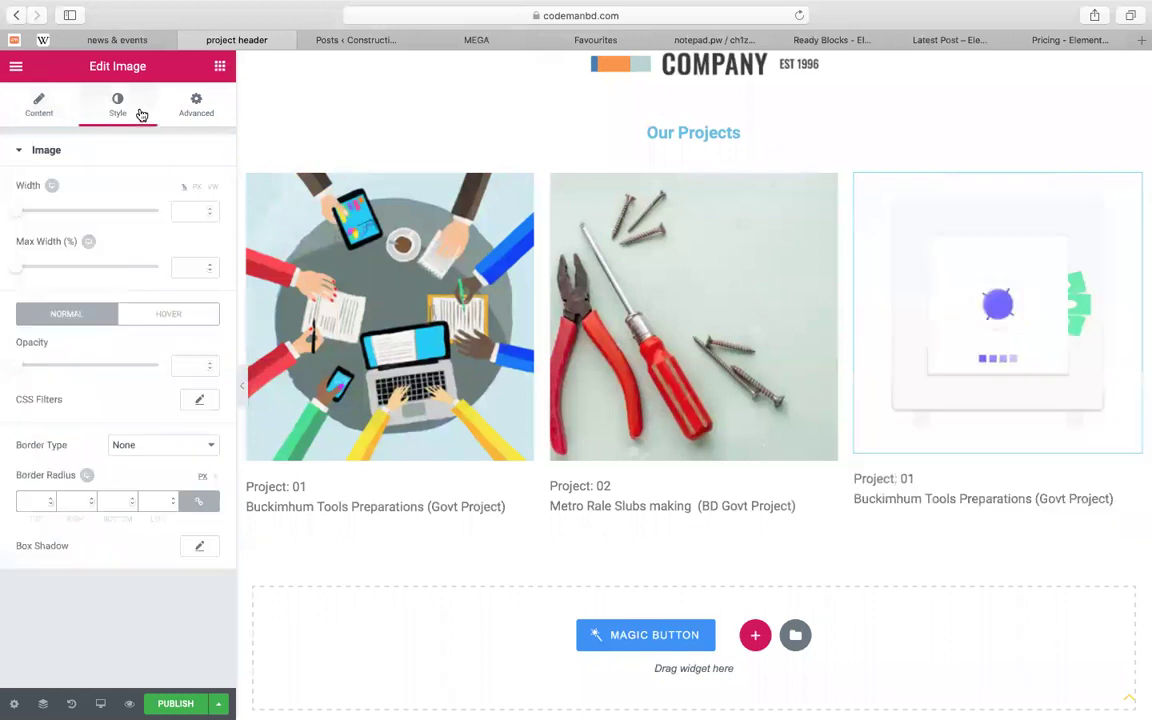
left_click_drag(17, 214, 175, 209)
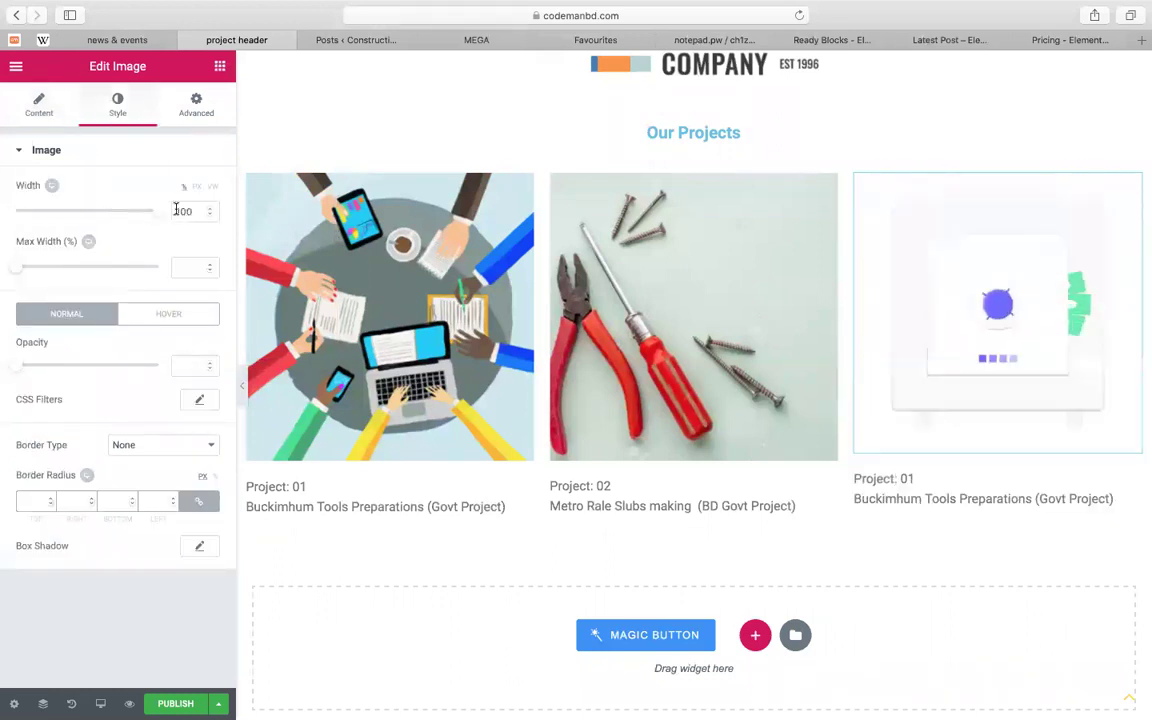
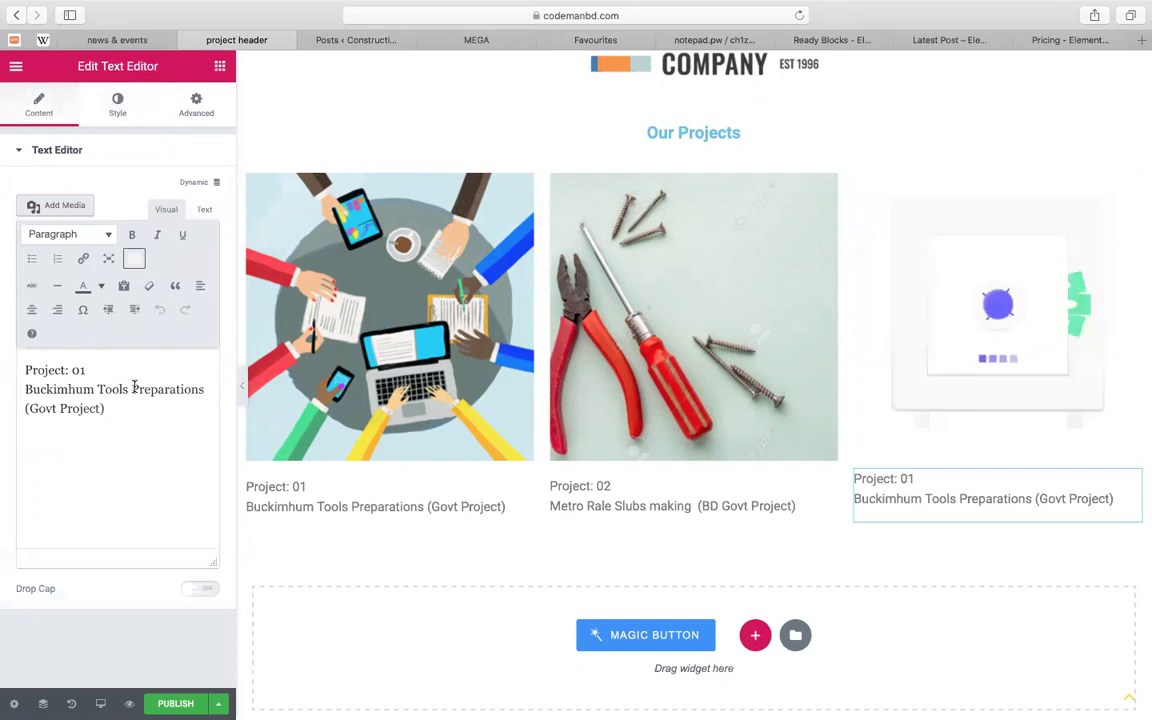
In the third column's caption, change the project number to 03 and replace "Buckimhum" with "pointing soft"
left_click(112, 368)
key("BackSpace")
type("3")
double_click(43, 390)
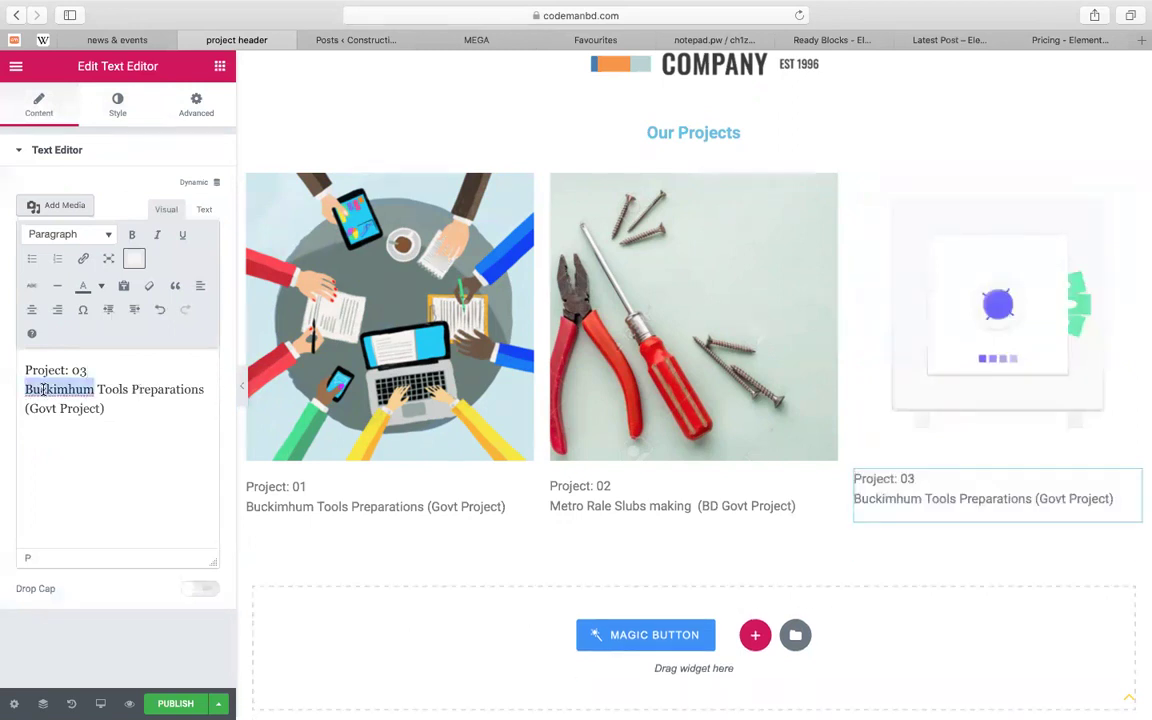
type("point")
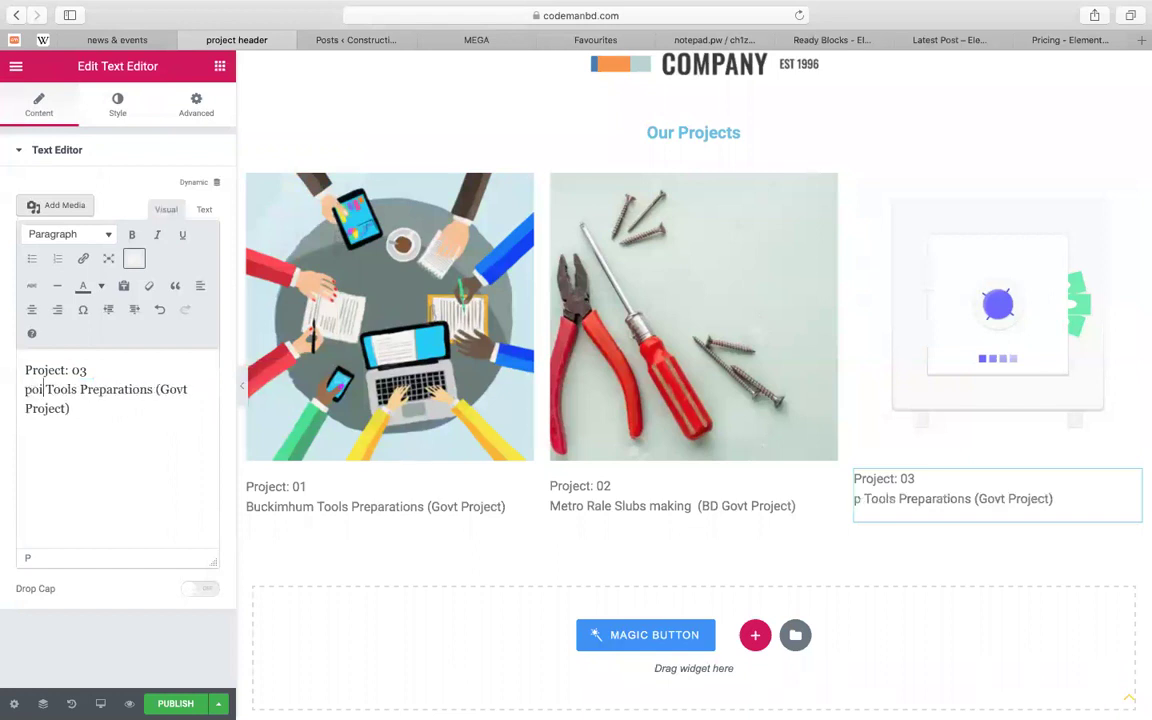
type("ing so")
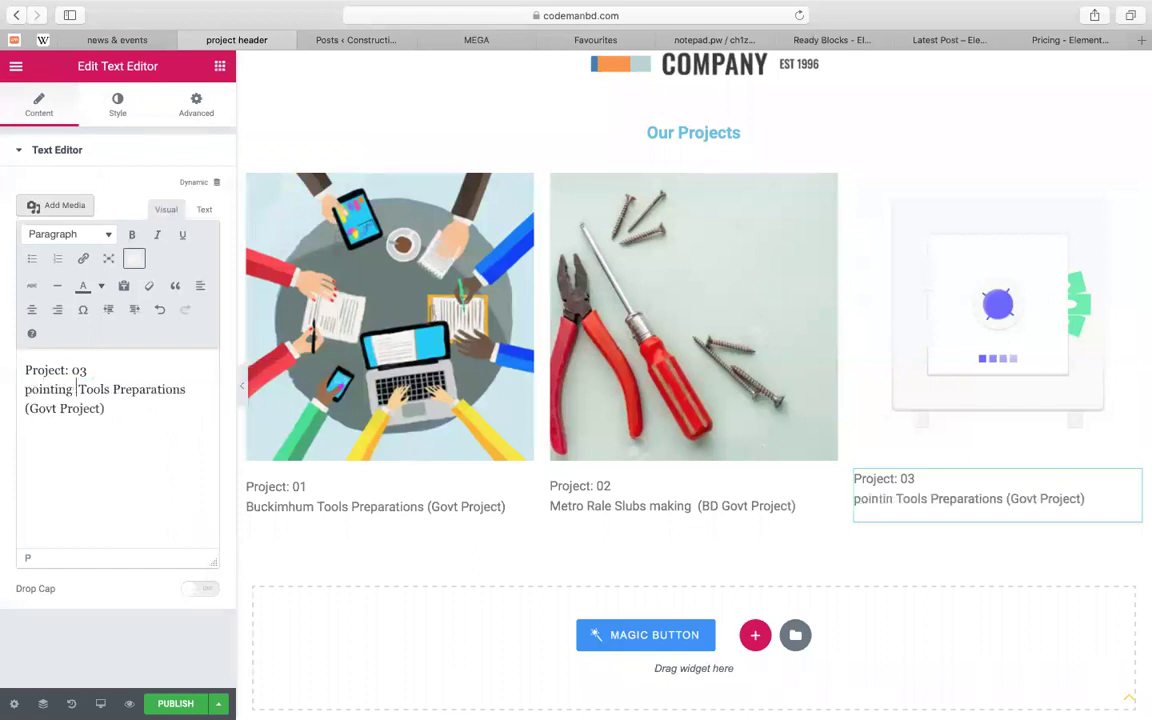
type("ft")
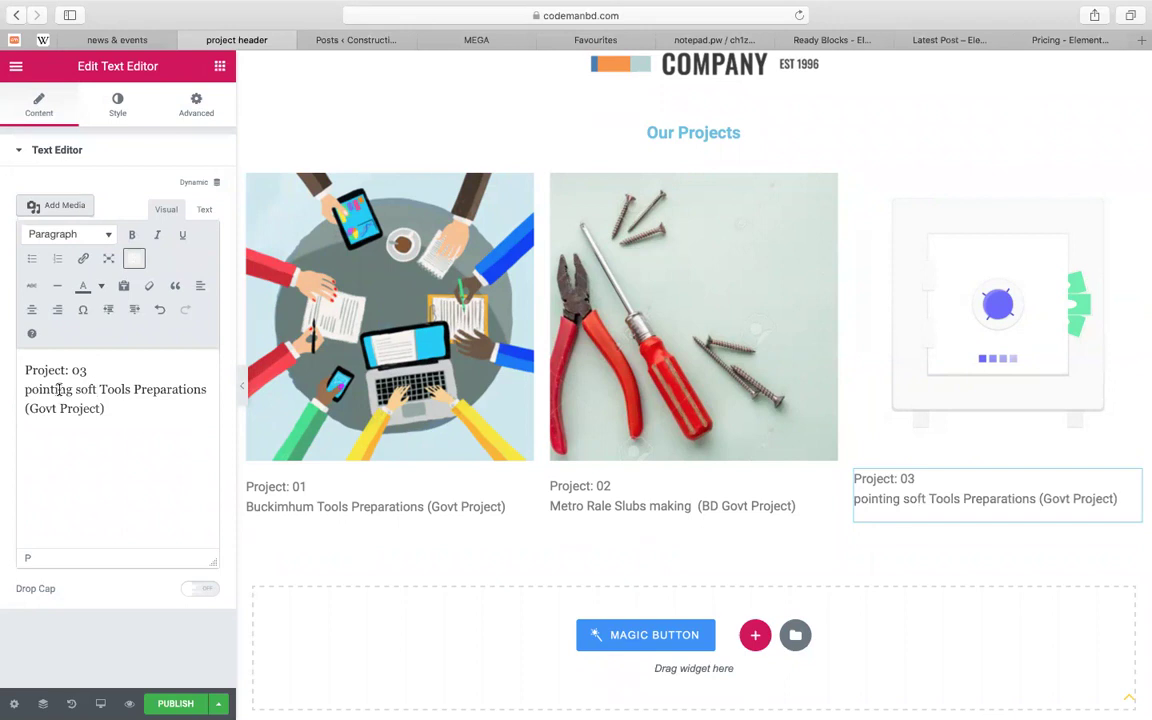
Remove "Preparations" from the third column's caption and replace "(Govt Project)" with "(Canada)"
double_click(185, 390)
key("BackSpace")
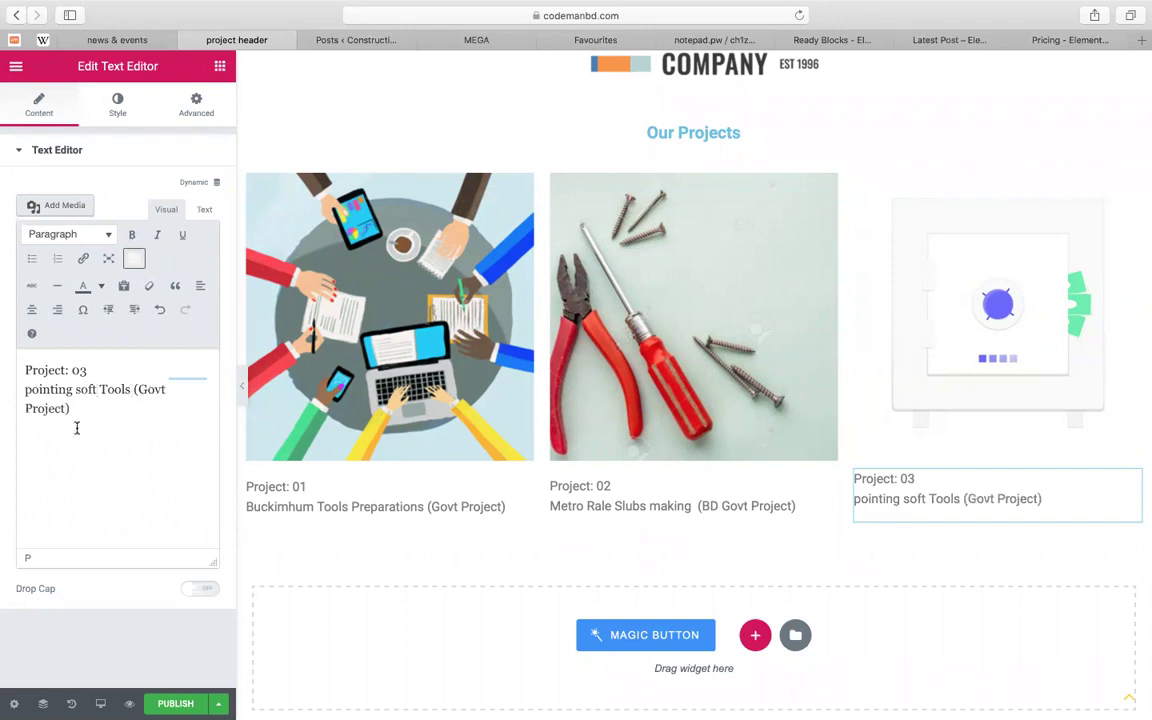
left_click_drag(102, 412, 142, 376)
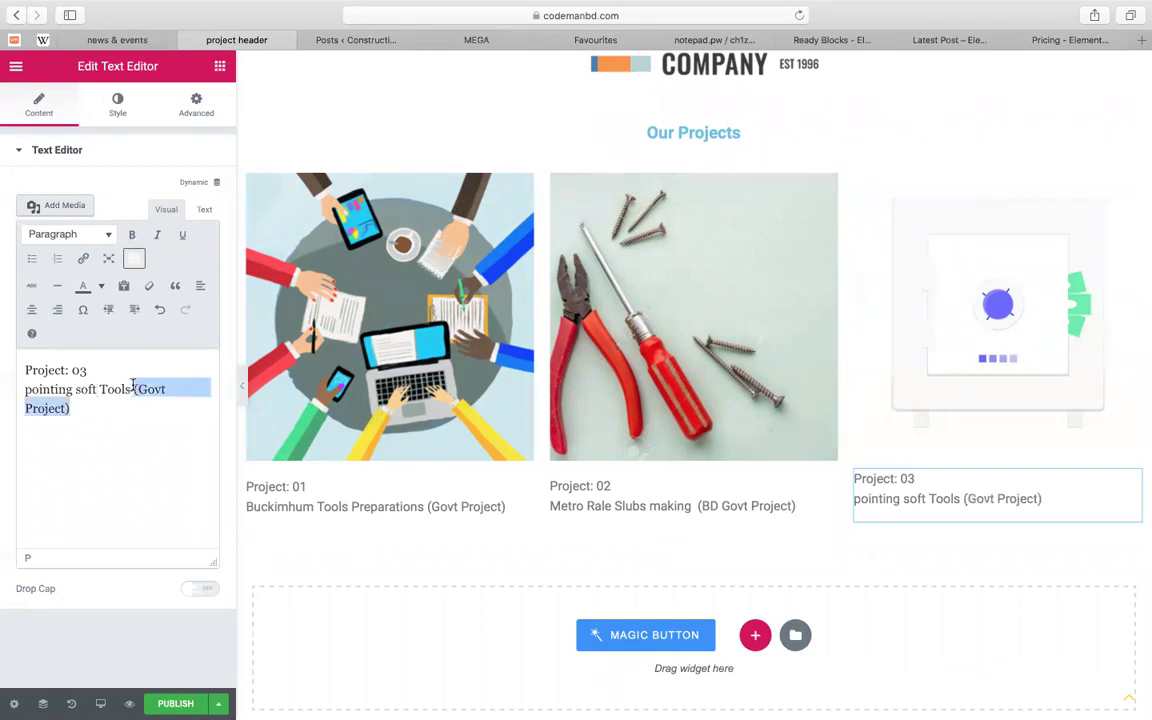
type("9")
key("BackSpace")
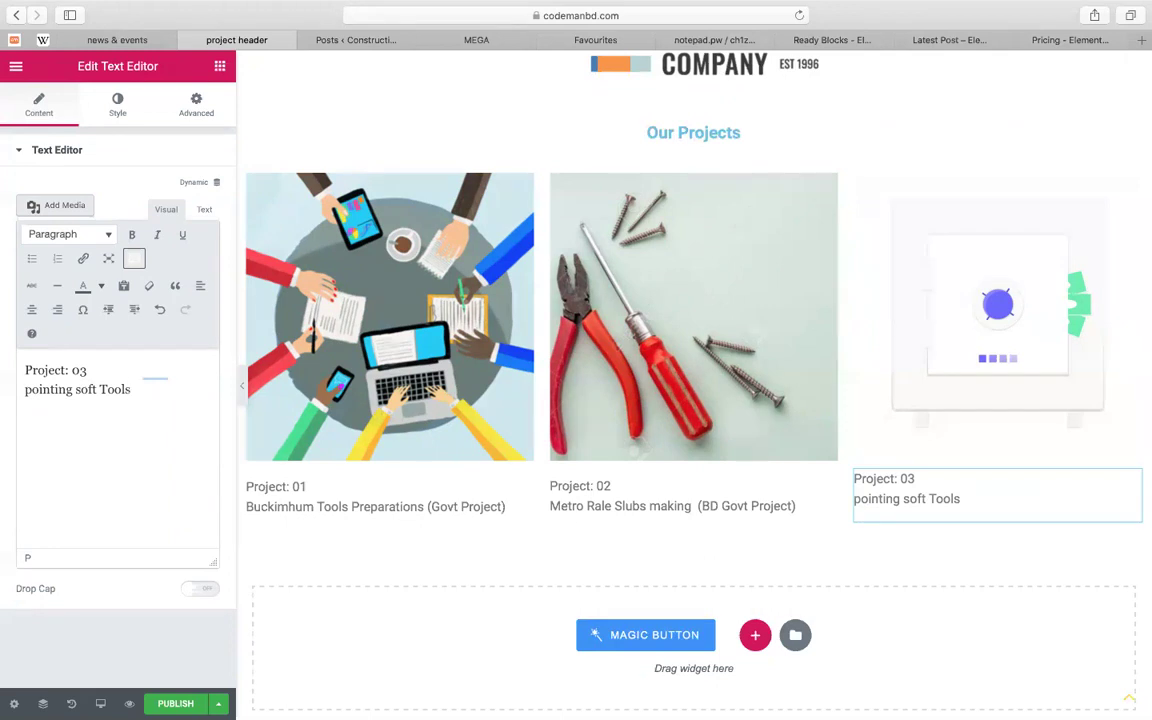
type("(Canada)")
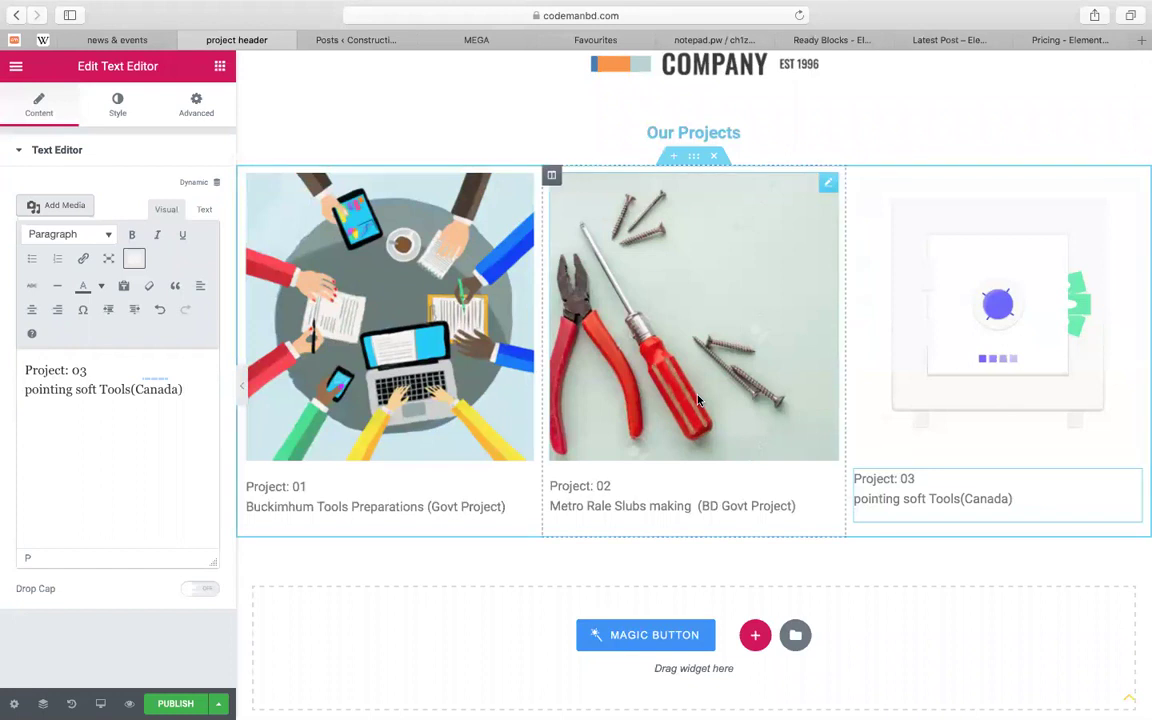
Open the image box holding the logo and the "Our Projects" title for editing
scroll(627, 355, "down", 1)
scroll(627, 355, "up", 1)
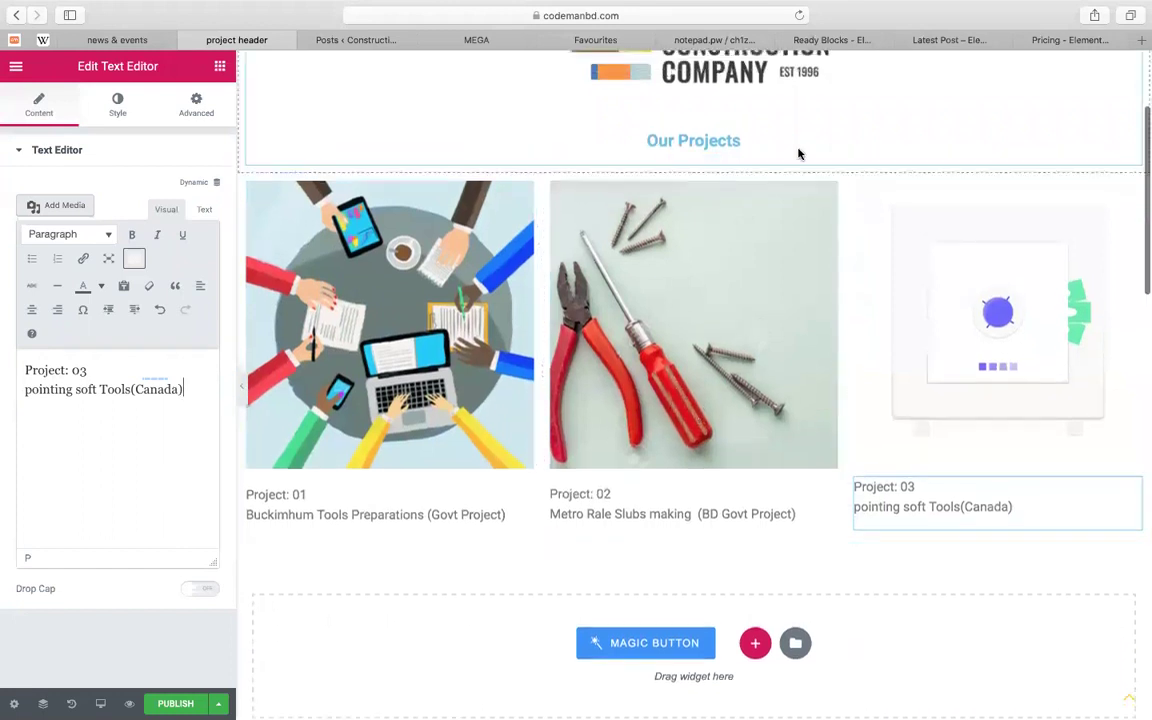
left_click(732, 138)
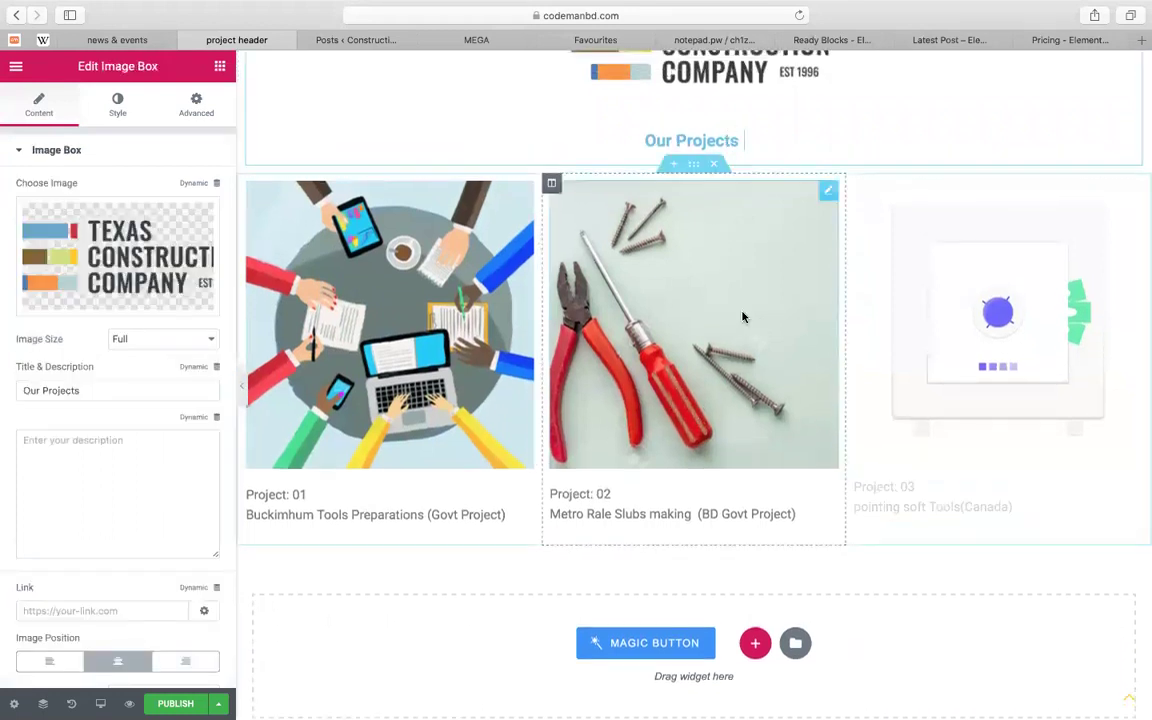
scroll(746, 244, "down", 1)
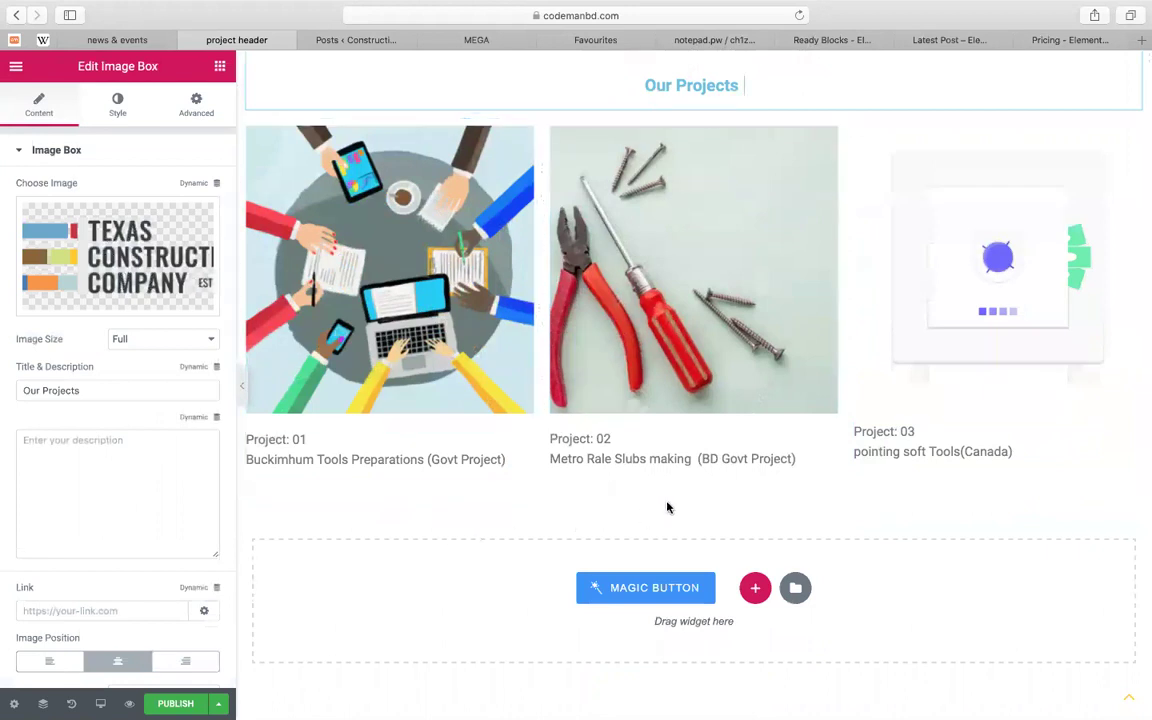
scroll(668, 507, "down", 2)
scroll(668, 507, "up", 2)
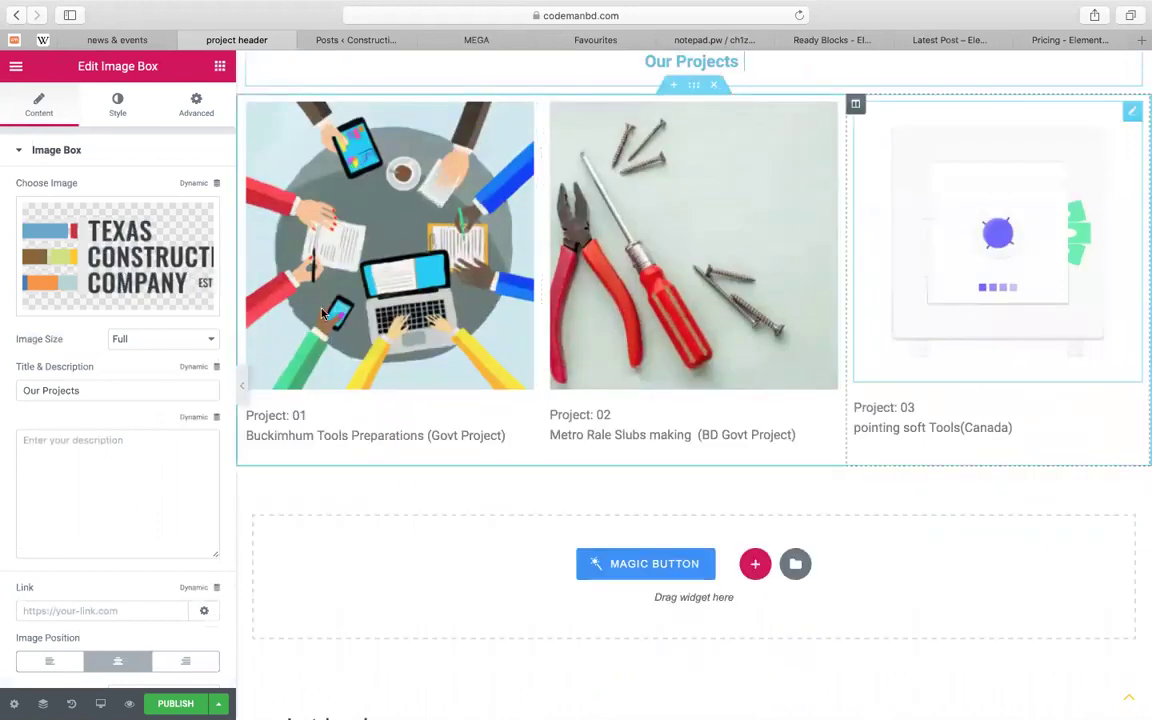
scroll(753, 275, "up", 2)
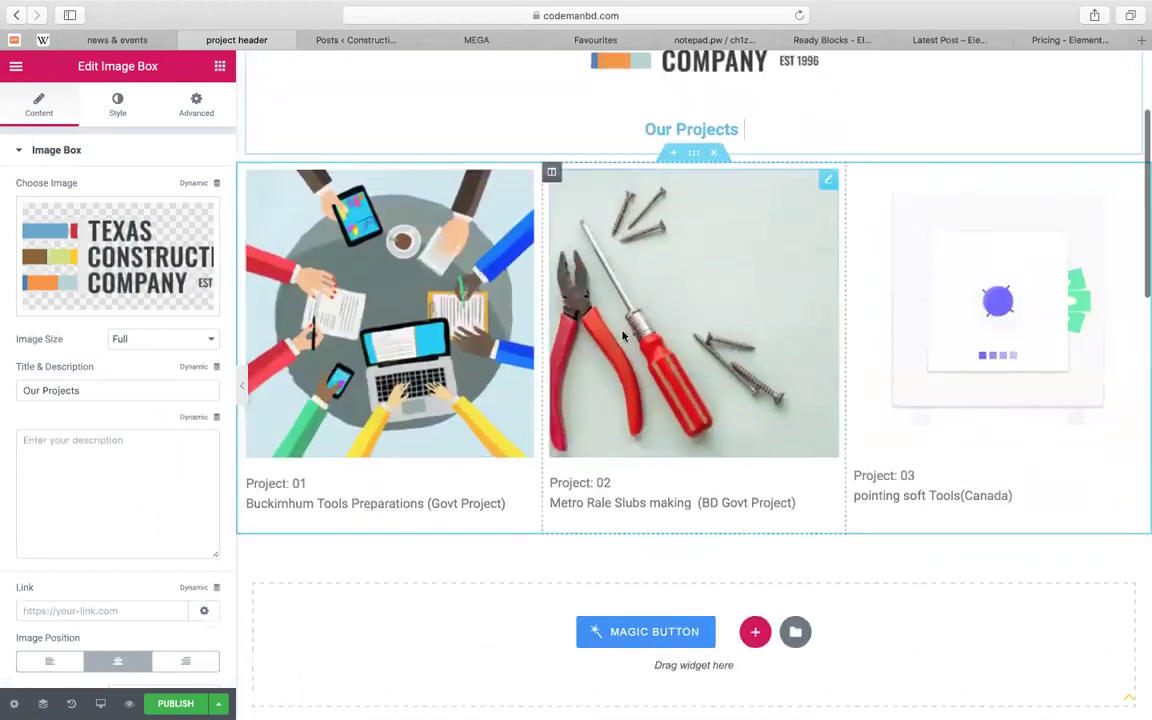
scroll(620, 340, "down", 1)
scroll(617, 380, "up", 1)
Add a one-column section below the three project columns and place a Slides widget in it
scroll(615, 393, "down", 3)
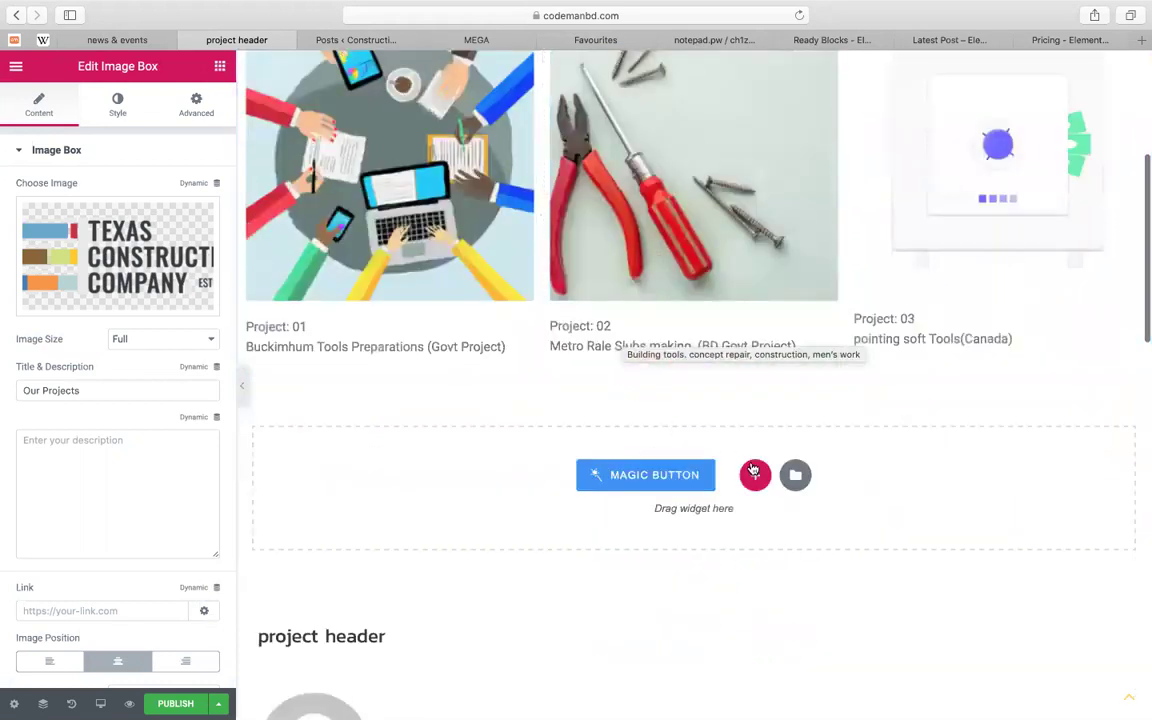
left_click(754, 474)
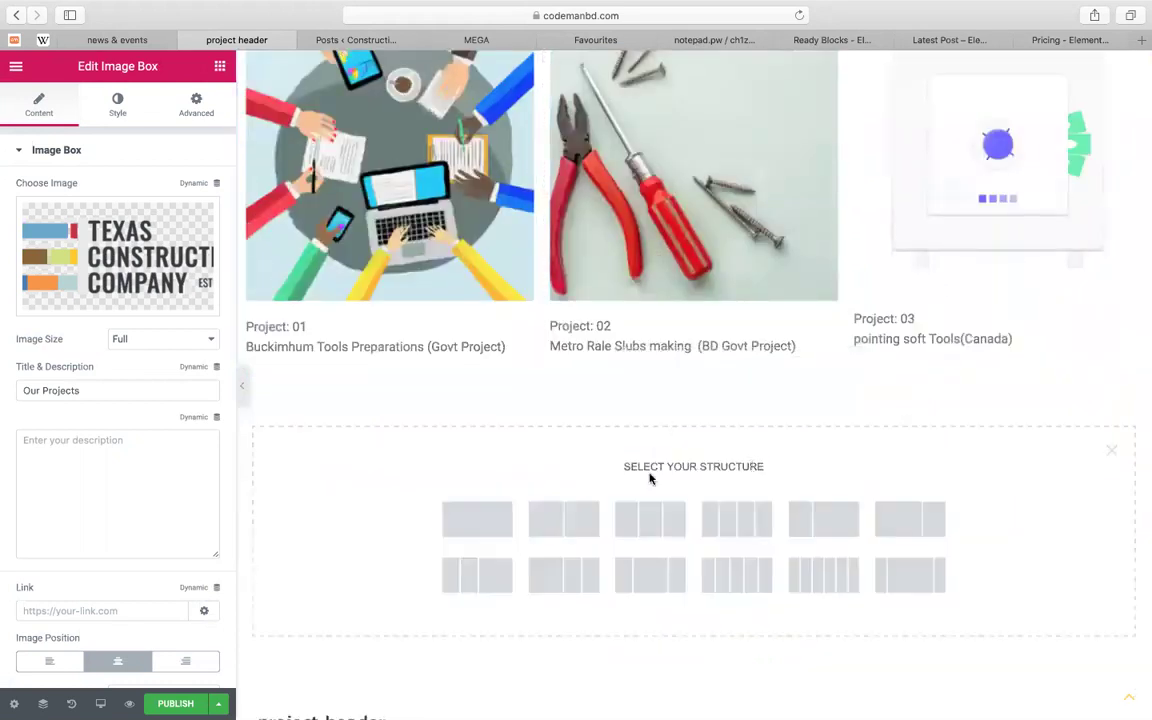
left_click(491, 516)
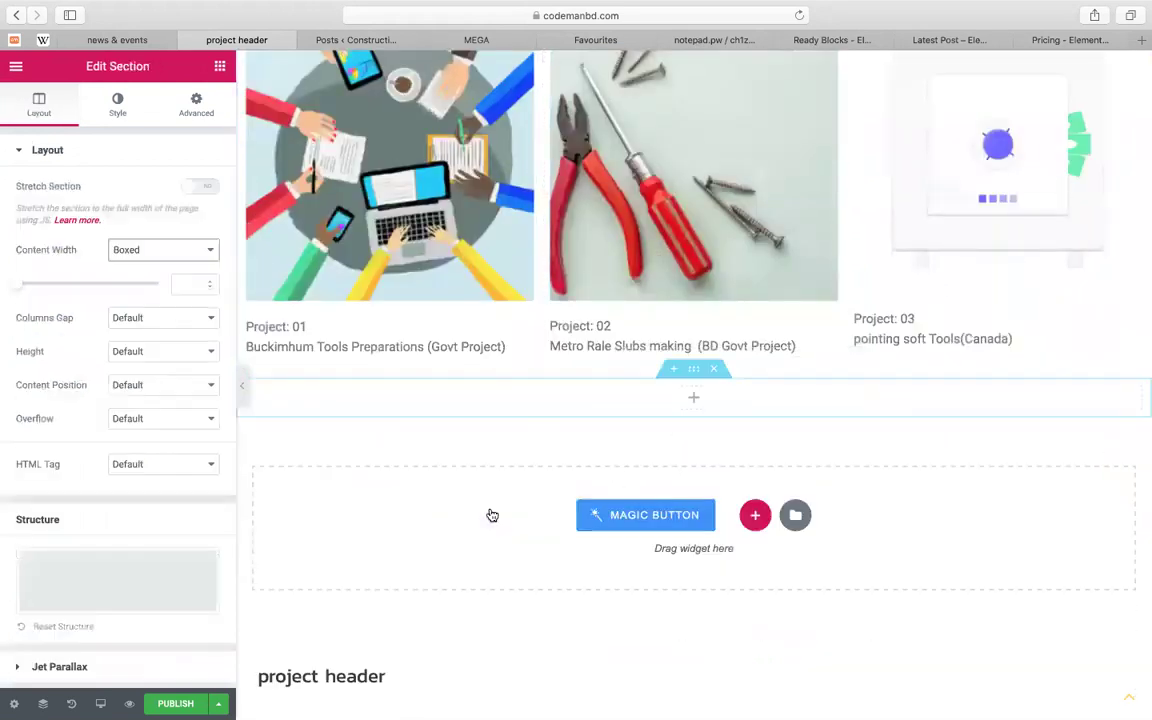
left_click(692, 404)
scroll(123, 494, "down", 3)
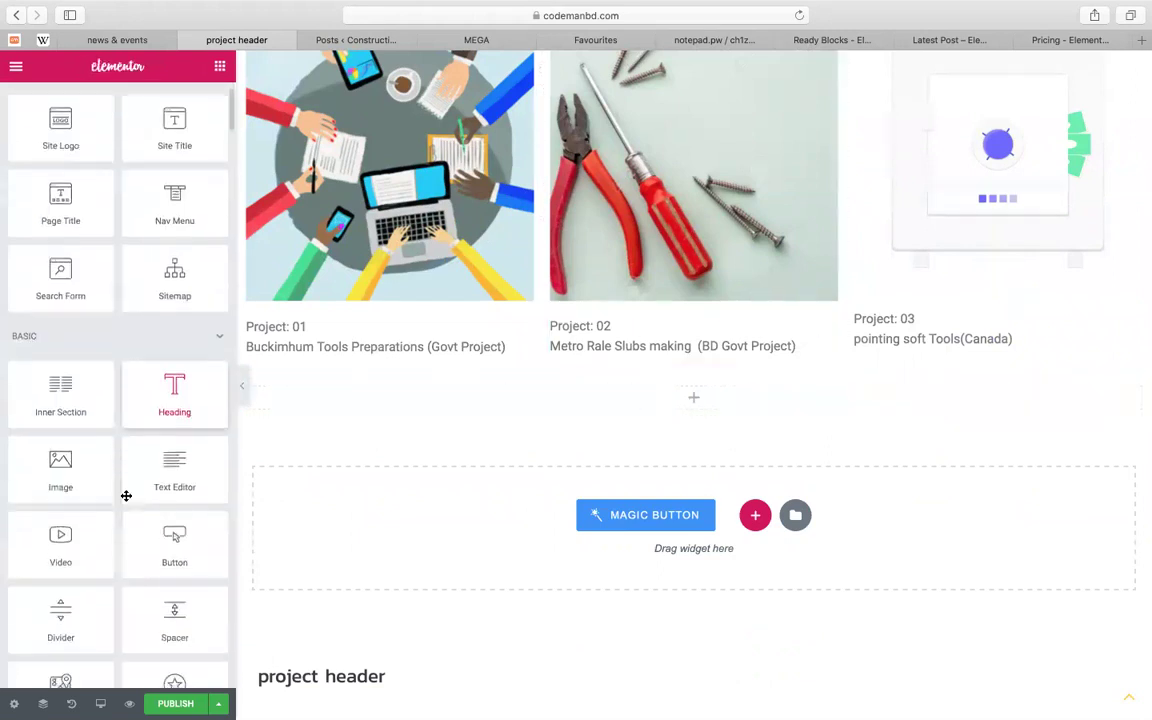
scroll(126, 496, "down", 1)
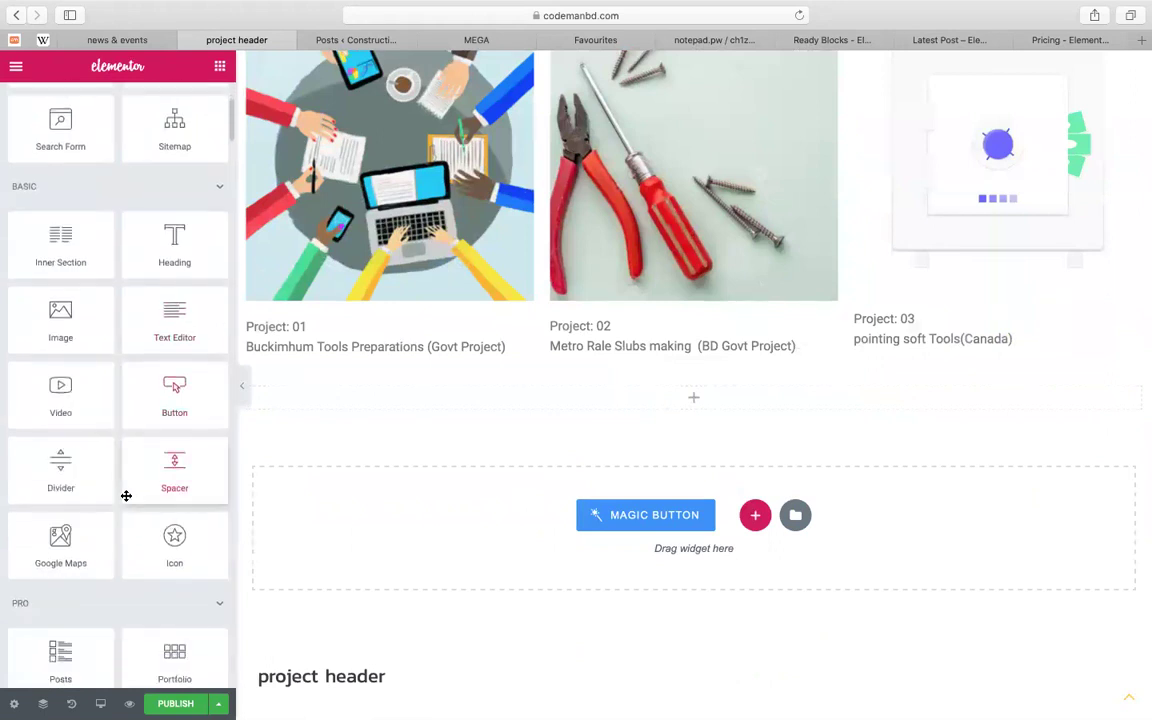
scroll(126, 496, "down", 5)
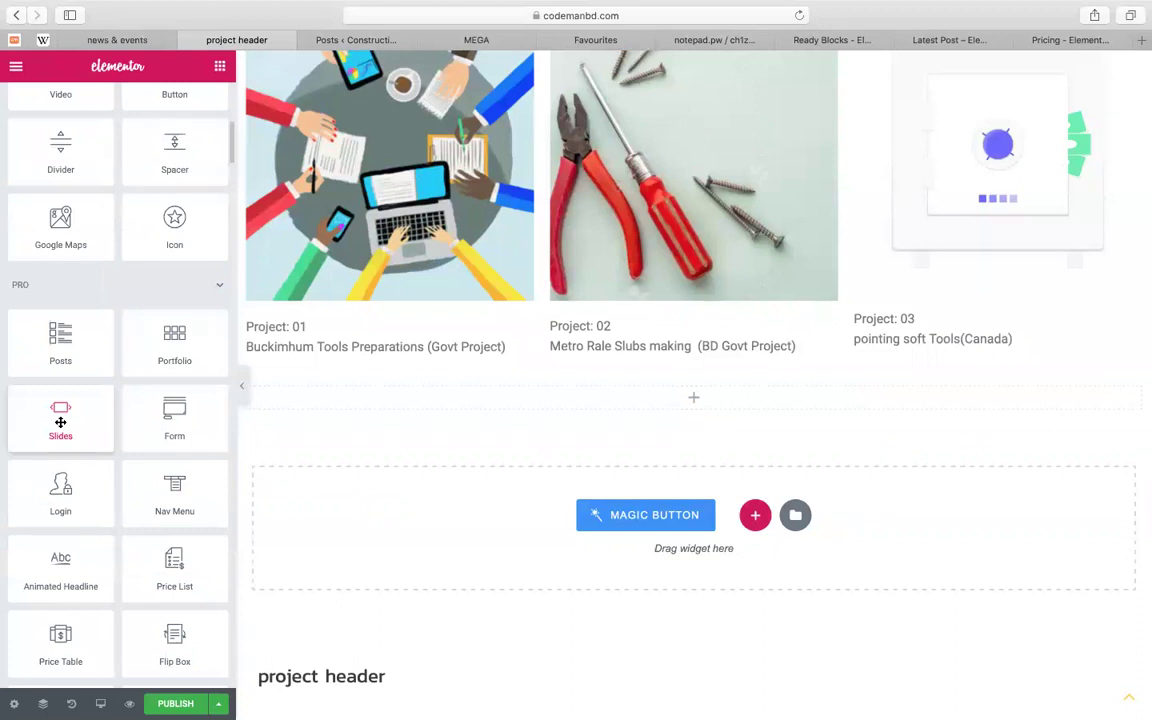
left_click_drag(102, 432, 576, 408)
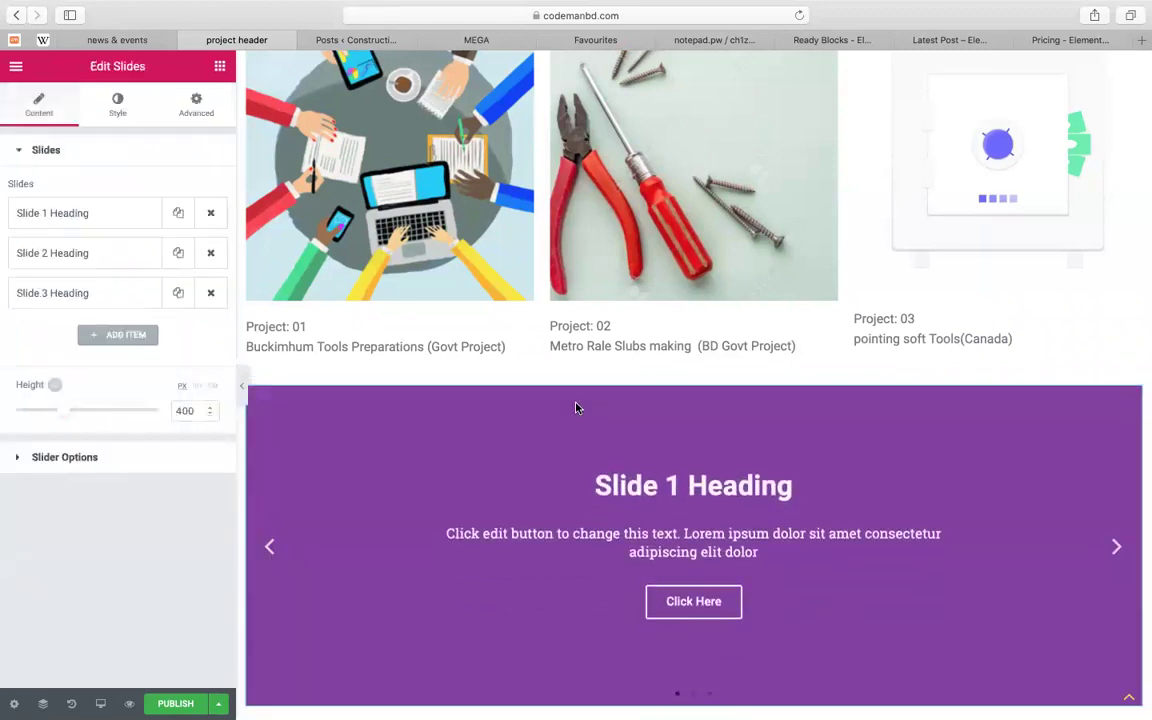
Show the Slides widget's slider options and delete the section that holds the widget
scroll(550, 405, "down", 2)
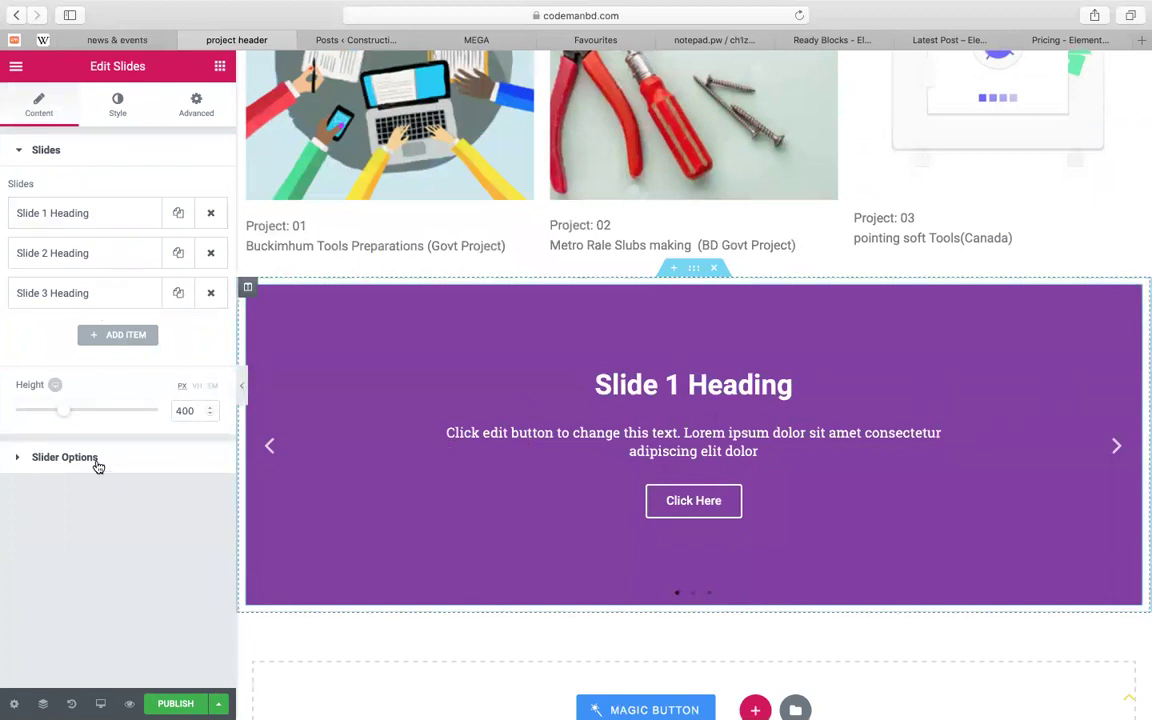
left_click(65, 457)
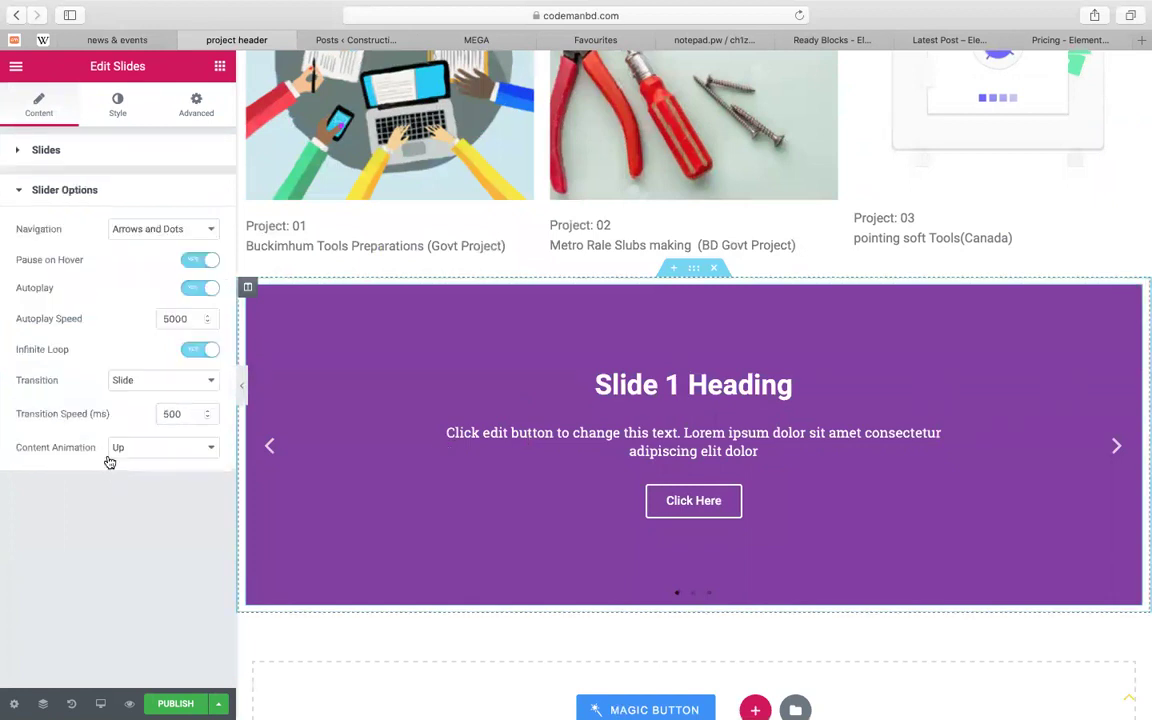
left_click(715, 271)
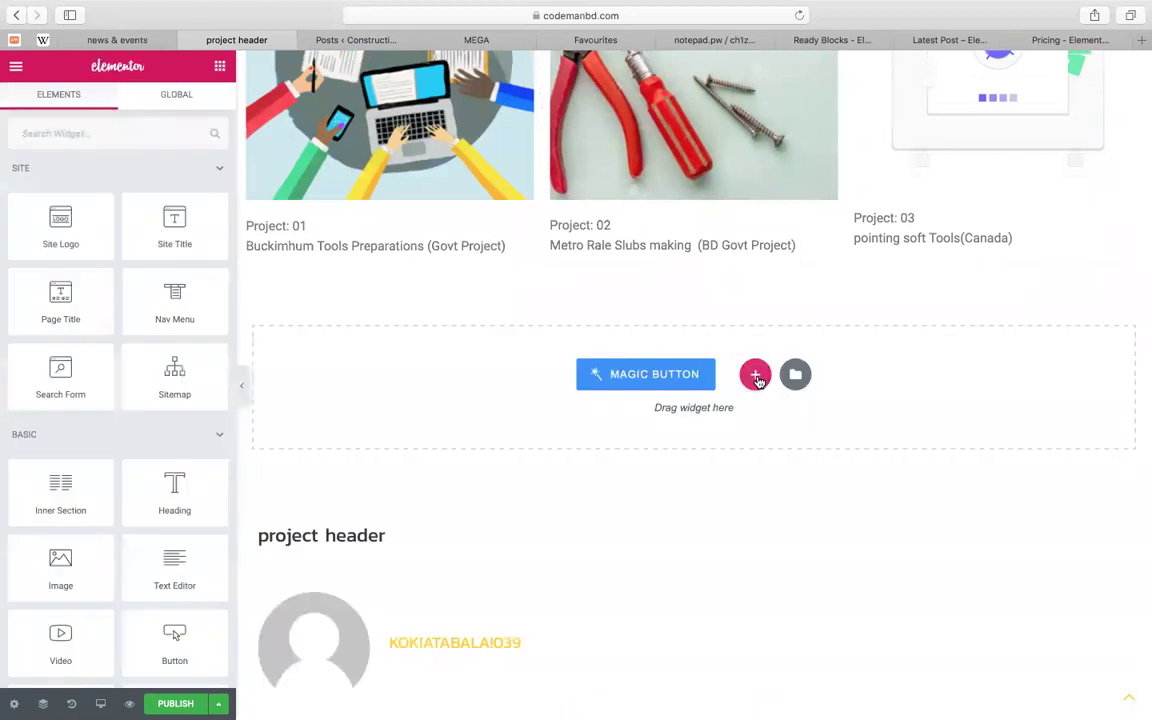
Add a new one-column section below the project columns, search the widgets for "med" and place a Media Carousel in the section
left_click(753, 373)
left_click(477, 418)
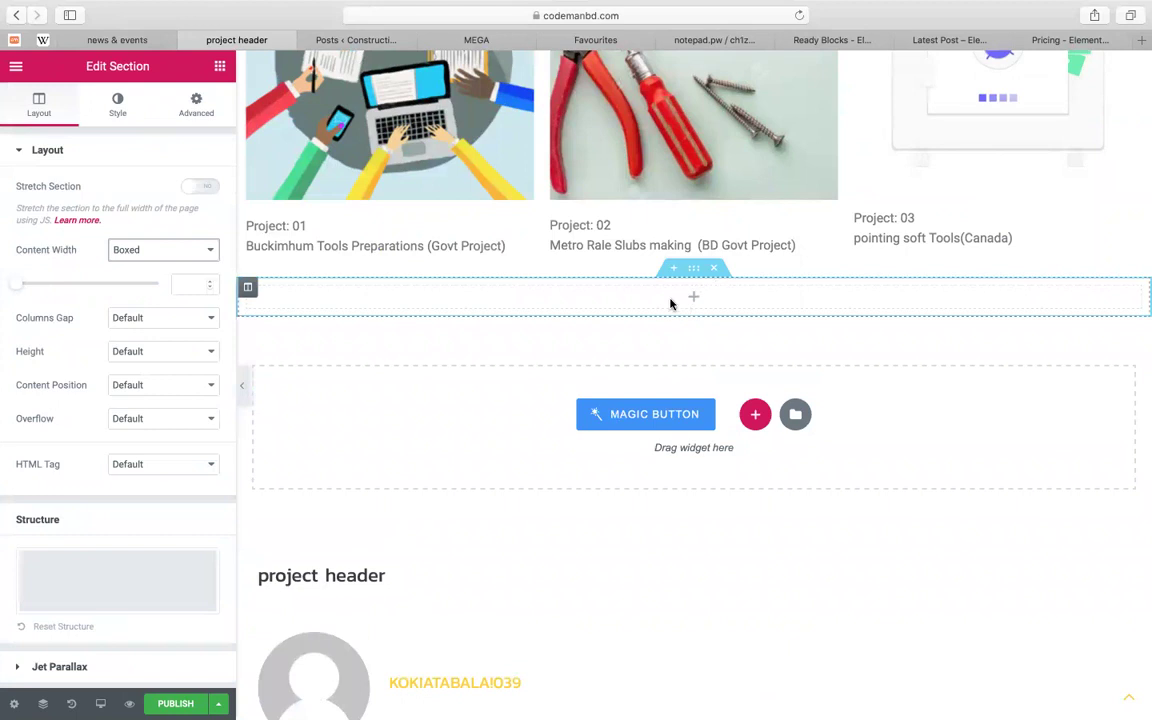
left_click(219, 66)
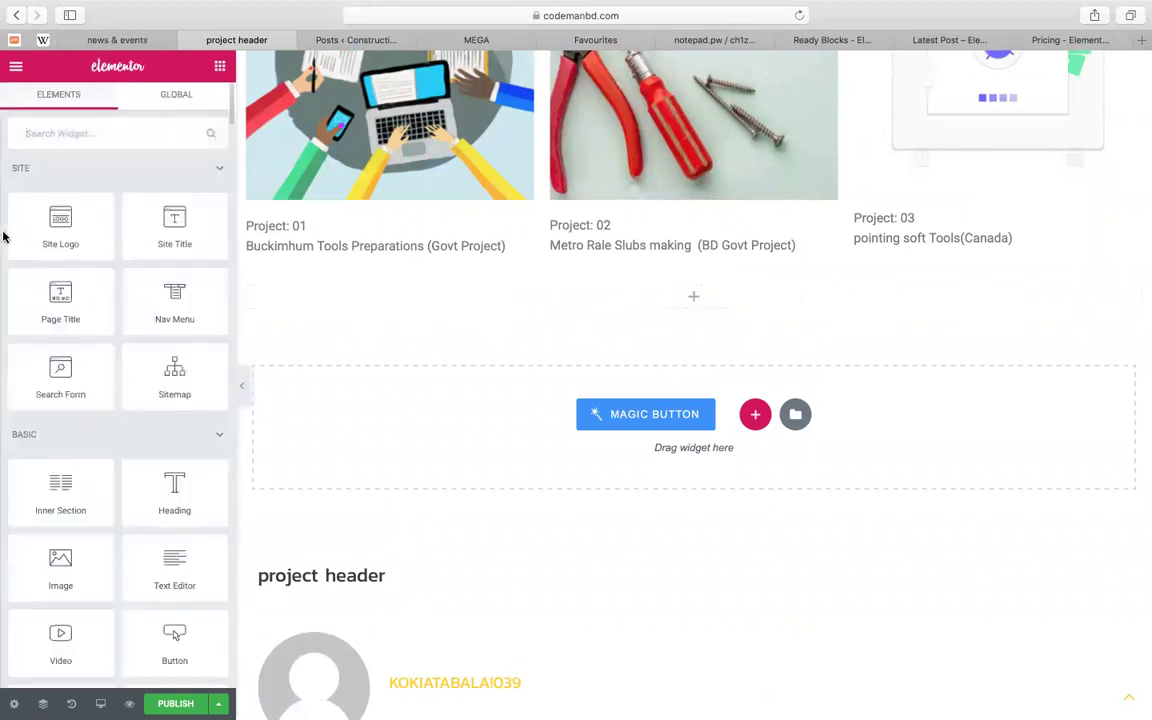
mouse_move(3, 231)
type("med")
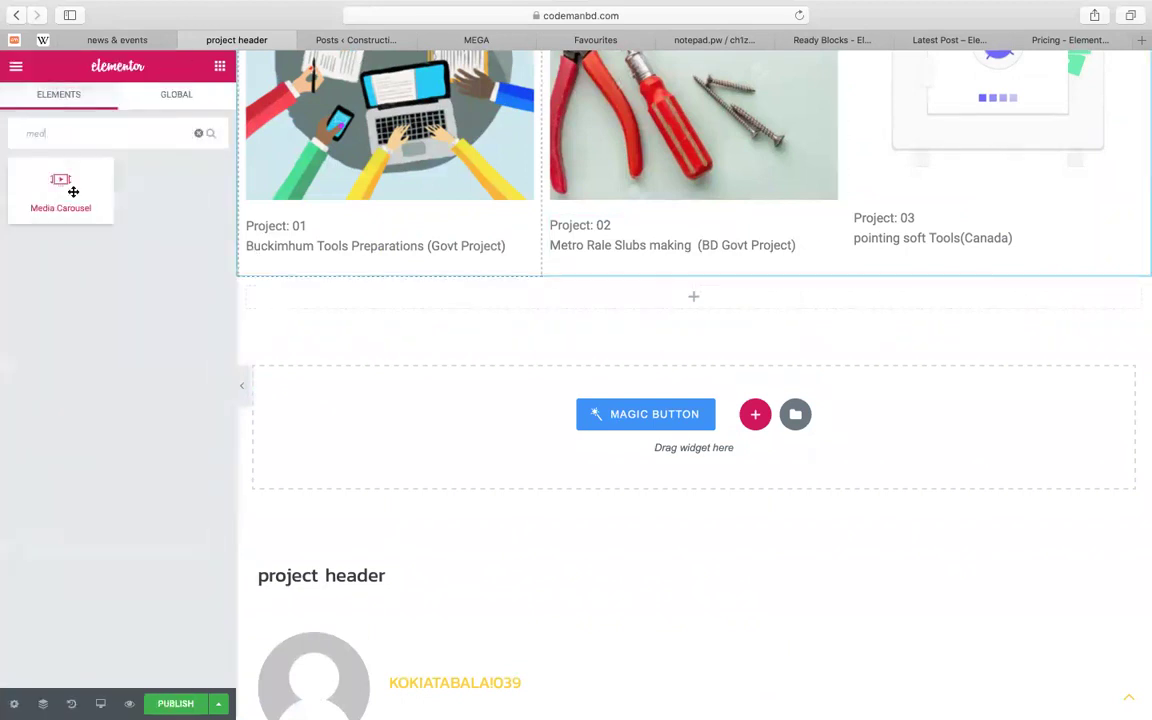
left_click_drag(642, 283, 660, 297)
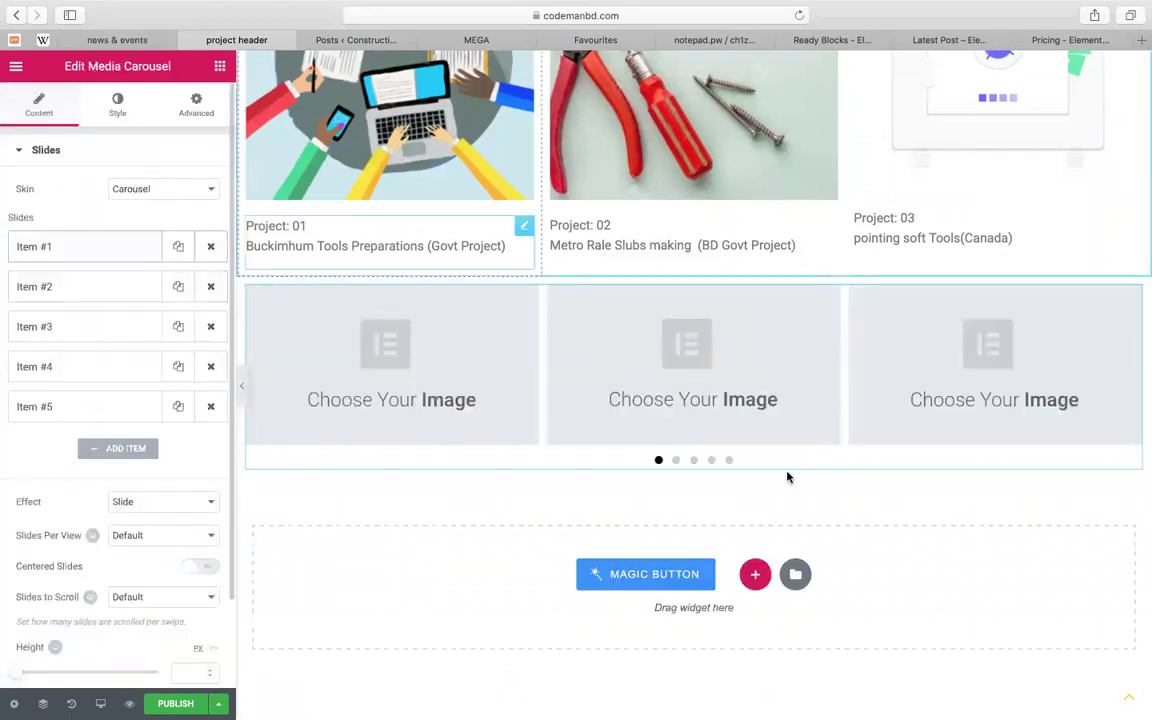
Try the Fade and Cube effects on the media carousel and return the effect to Slide
left_click(147, 505)
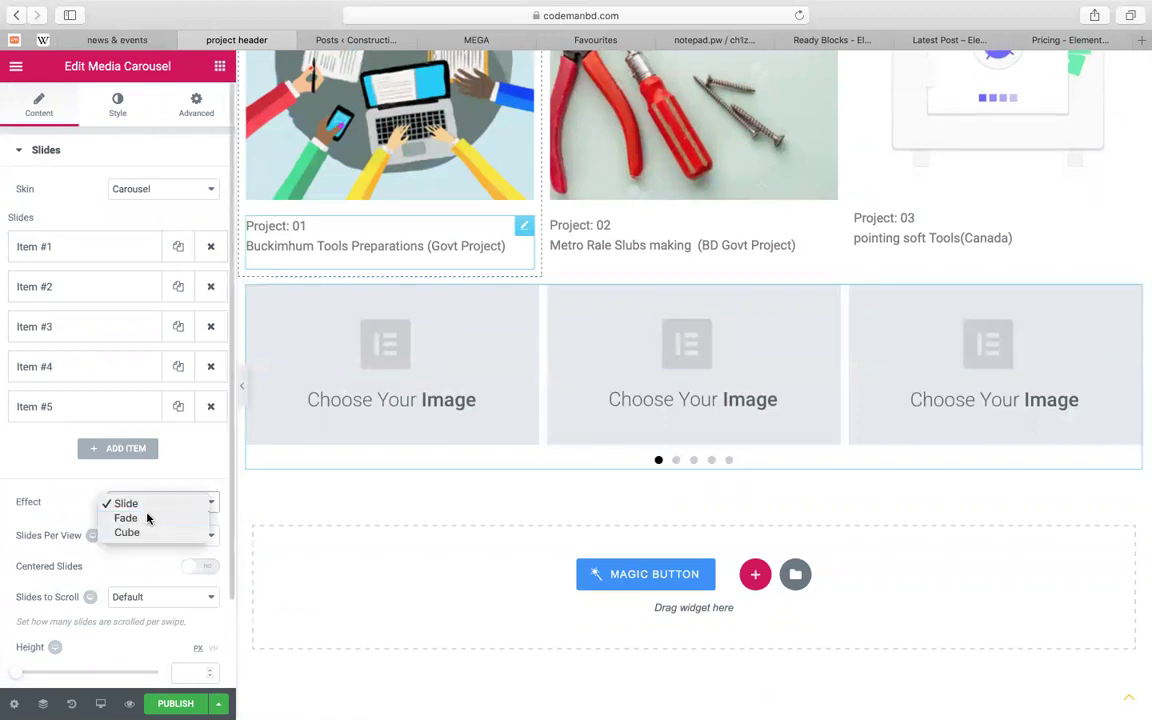
key("Escape")
key("Down")
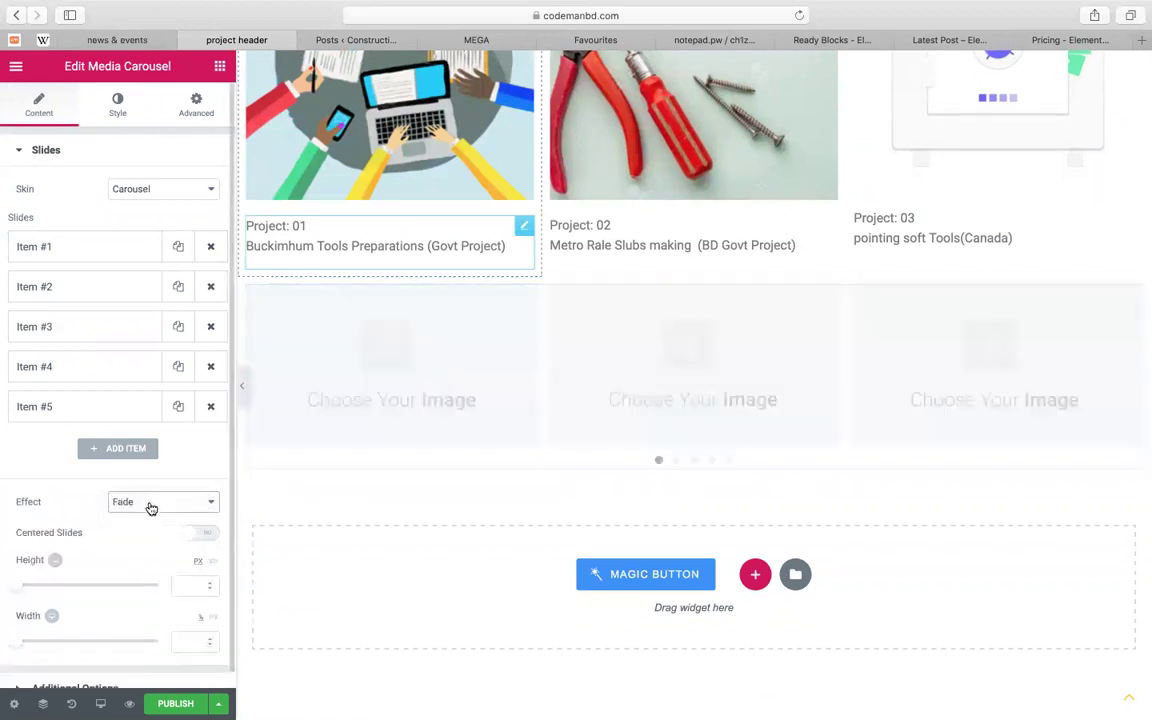
left_click(152, 506)
left_click(136, 517)
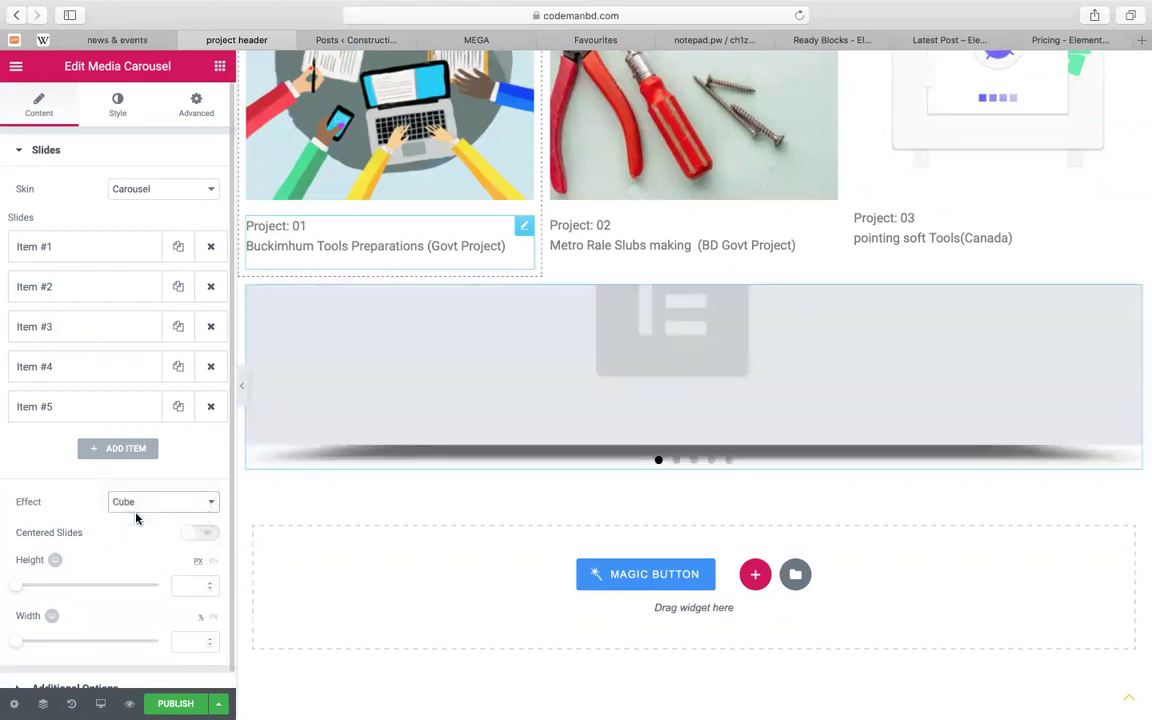
left_click(138, 515)
left_click(141, 475)
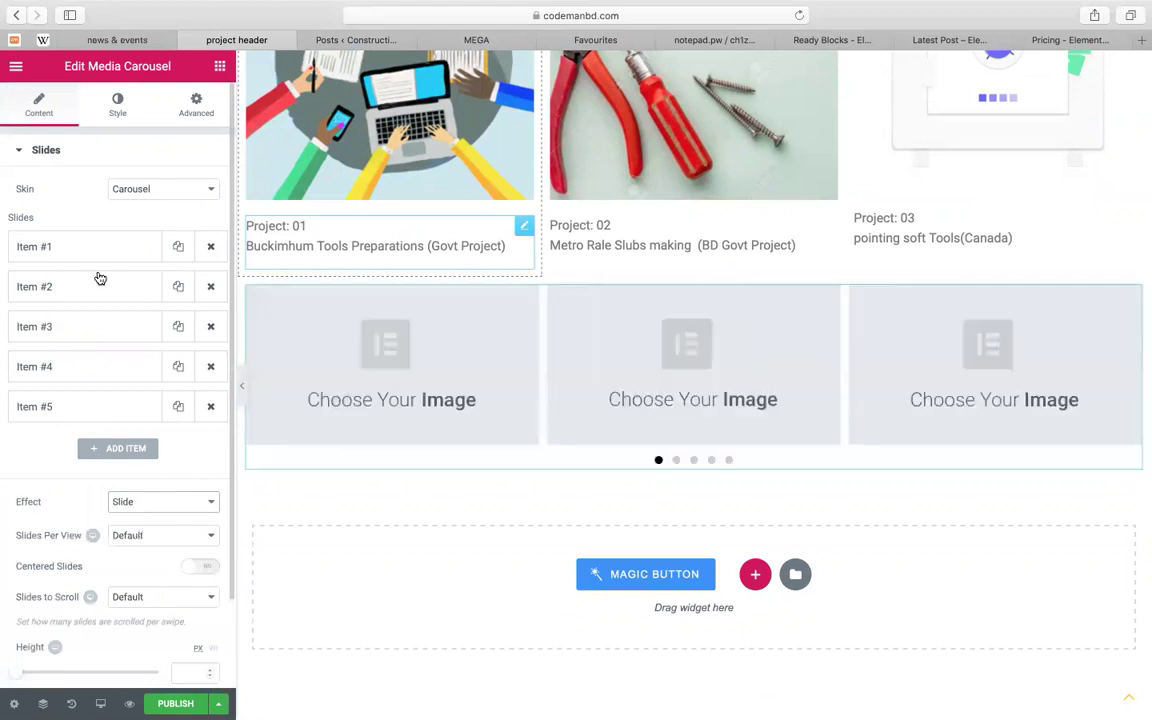
Set the first carousel item's image to 05-4.png, the money plant icon with an upward arrow, from the media library
left_click(95, 254)
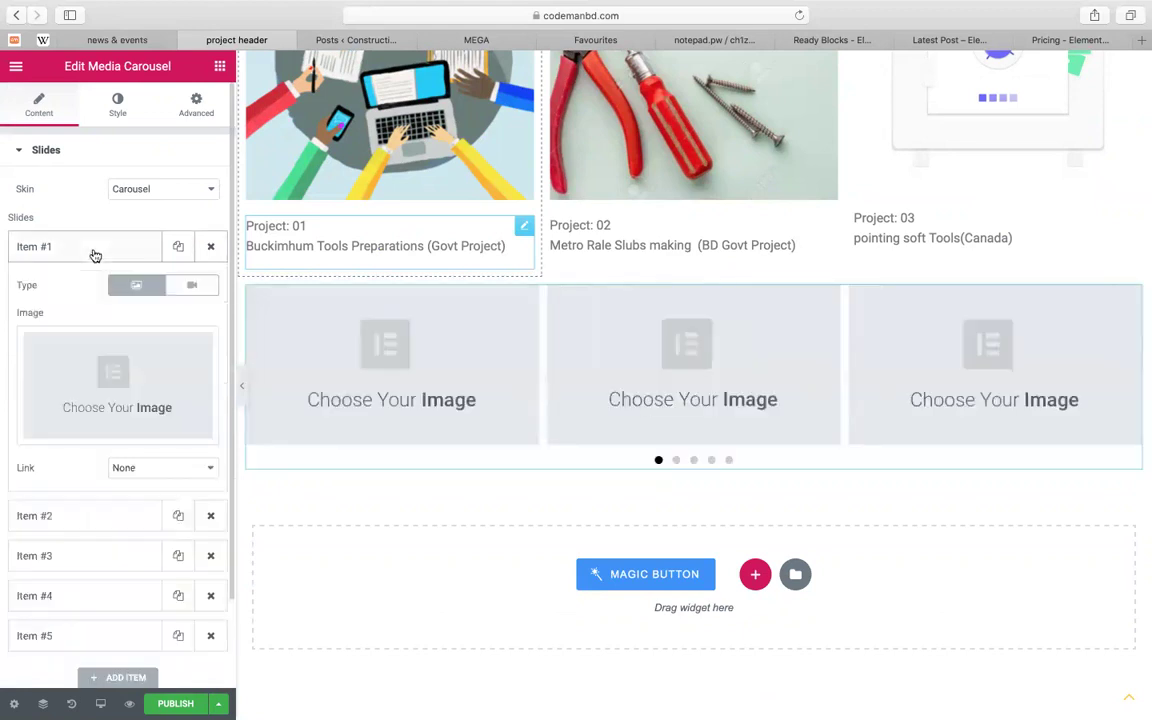
left_click(150, 367)
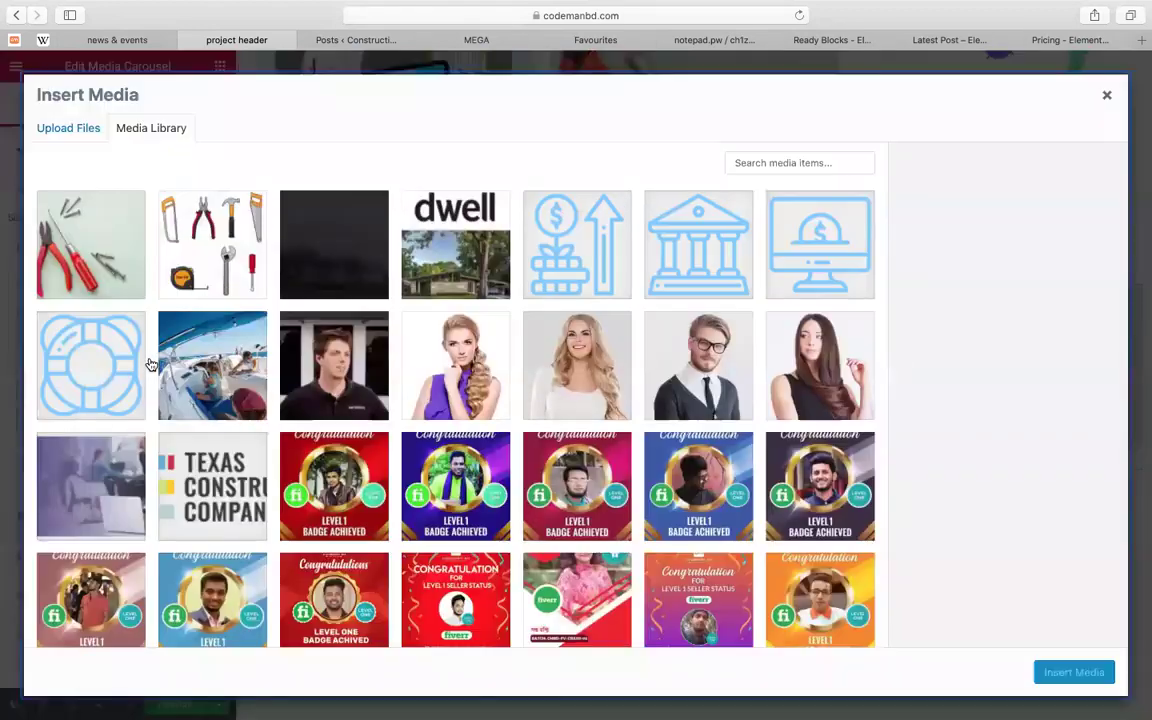
left_click(527, 295)
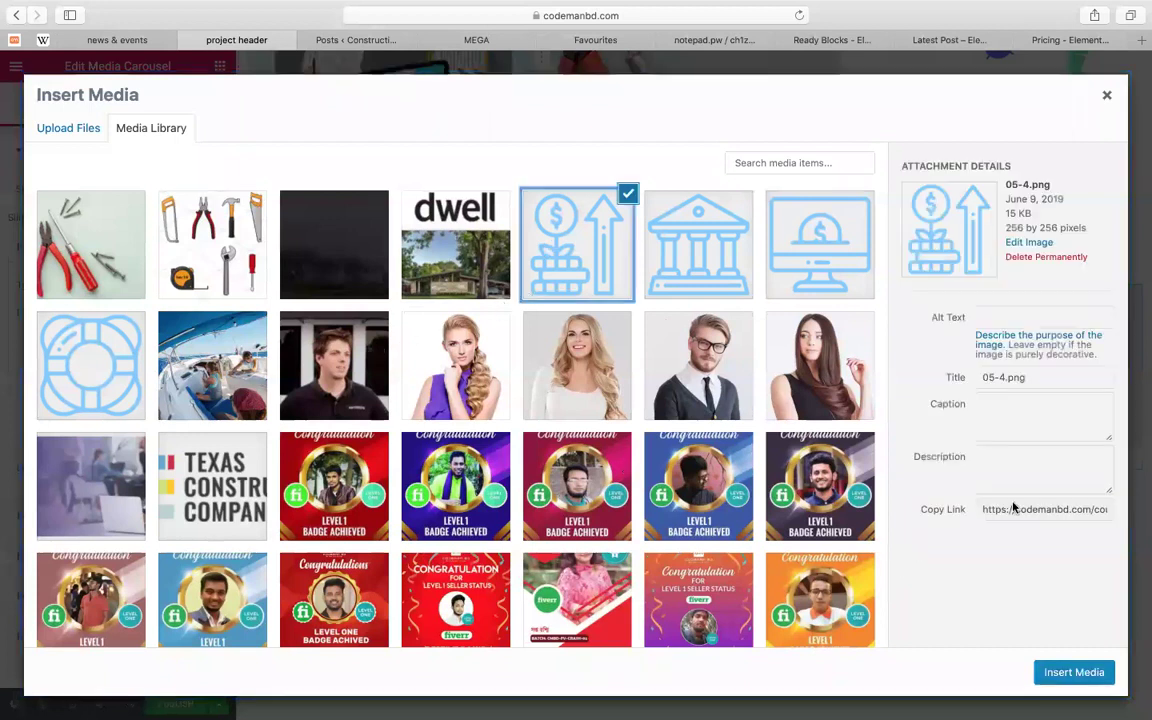
left_click(1052, 670)
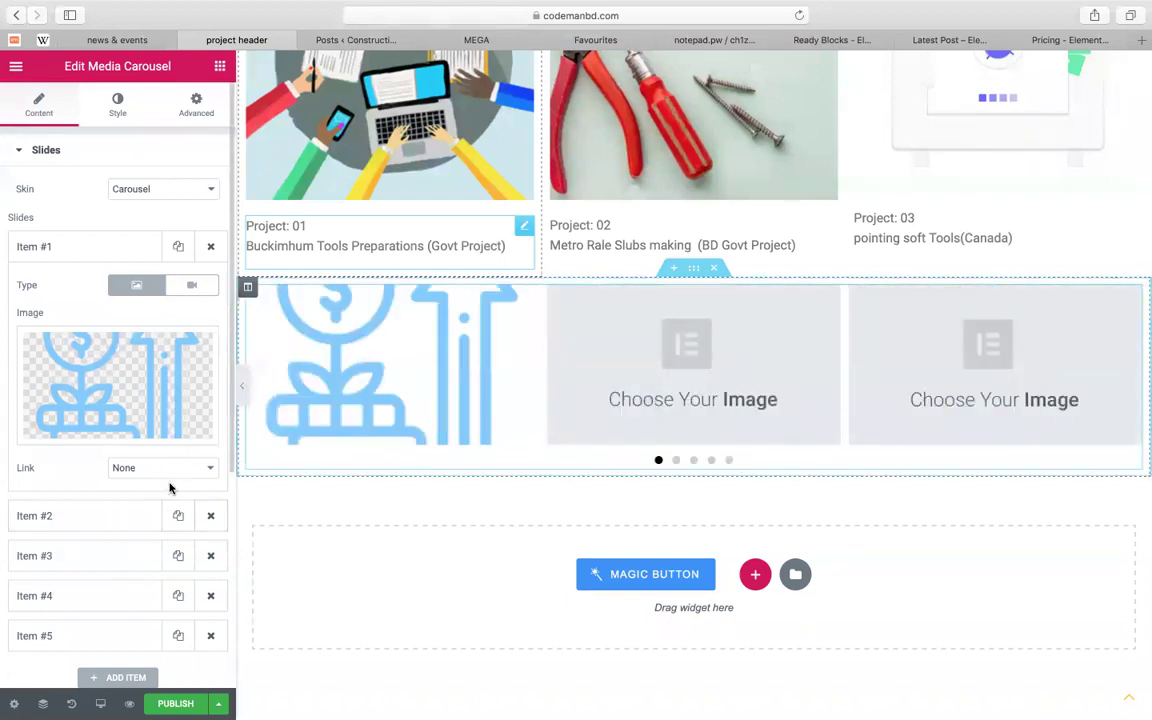
Set the second carousel item's image to the bank building icon and the third's to the monitor with a dollar coin
left_click(85, 516)
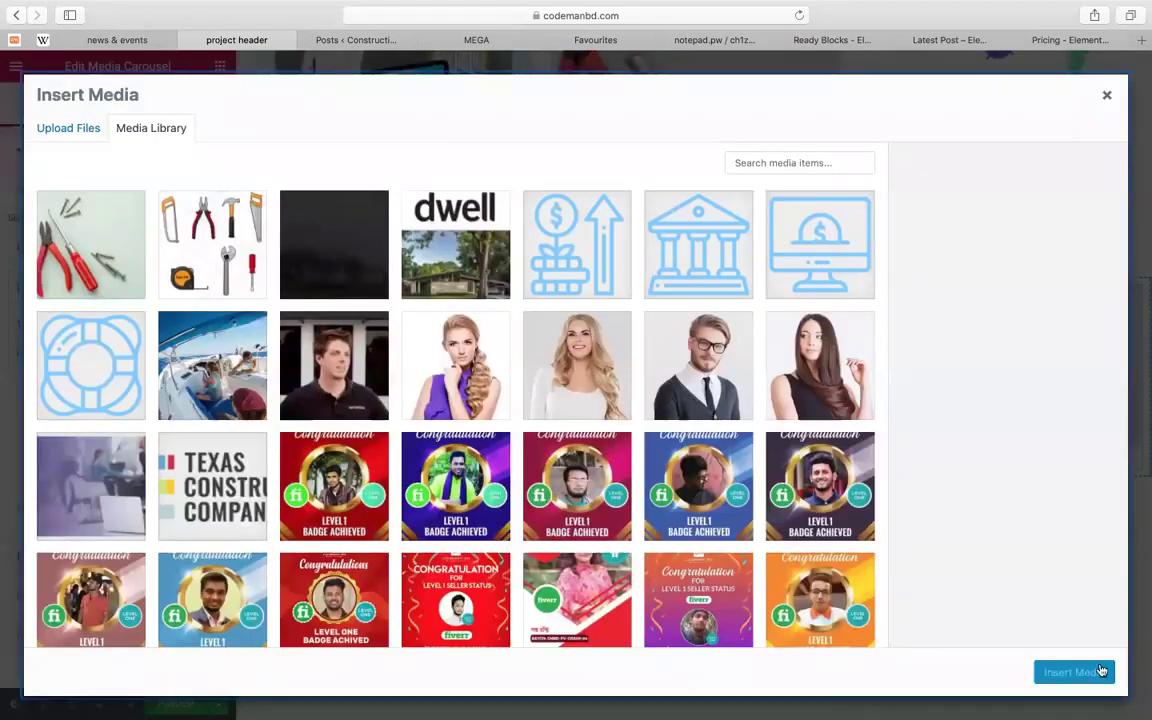
left_click(698, 244)
left_click(1073, 672)
left_click(77, 547)
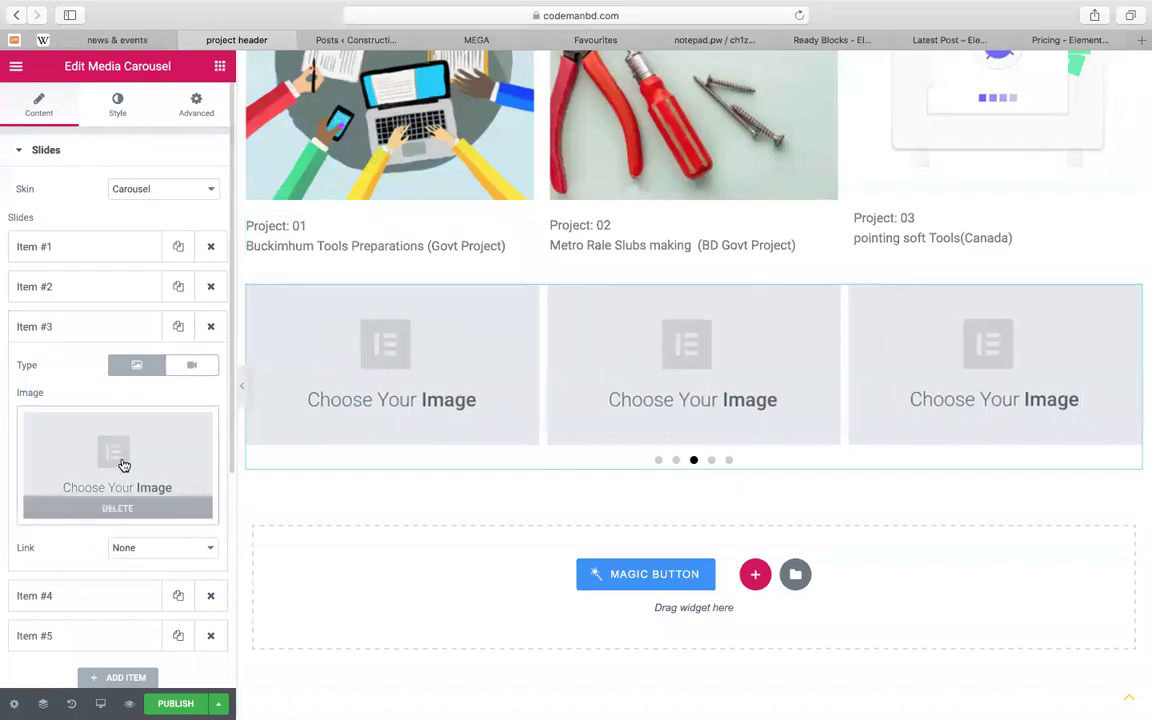
left_click(737, 390)
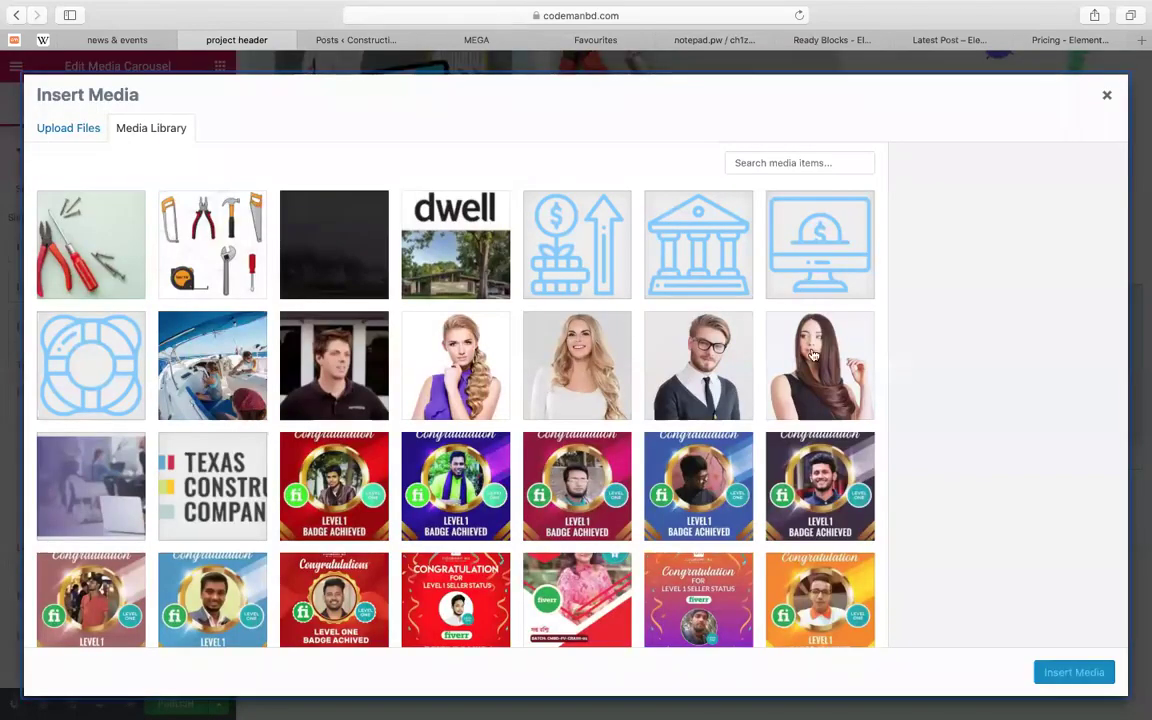
left_click(1062, 670)
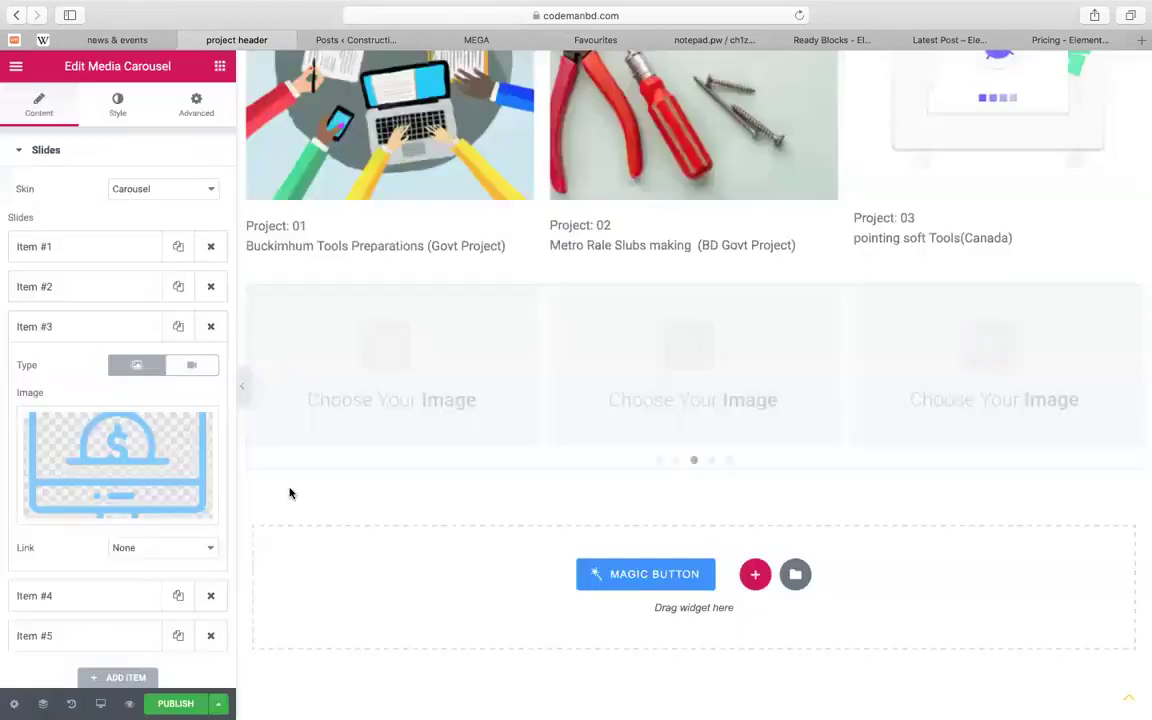
Set the fourth carousel item's image to the blue lifebuoy icon and delete the fifth item
left_click(72, 592)
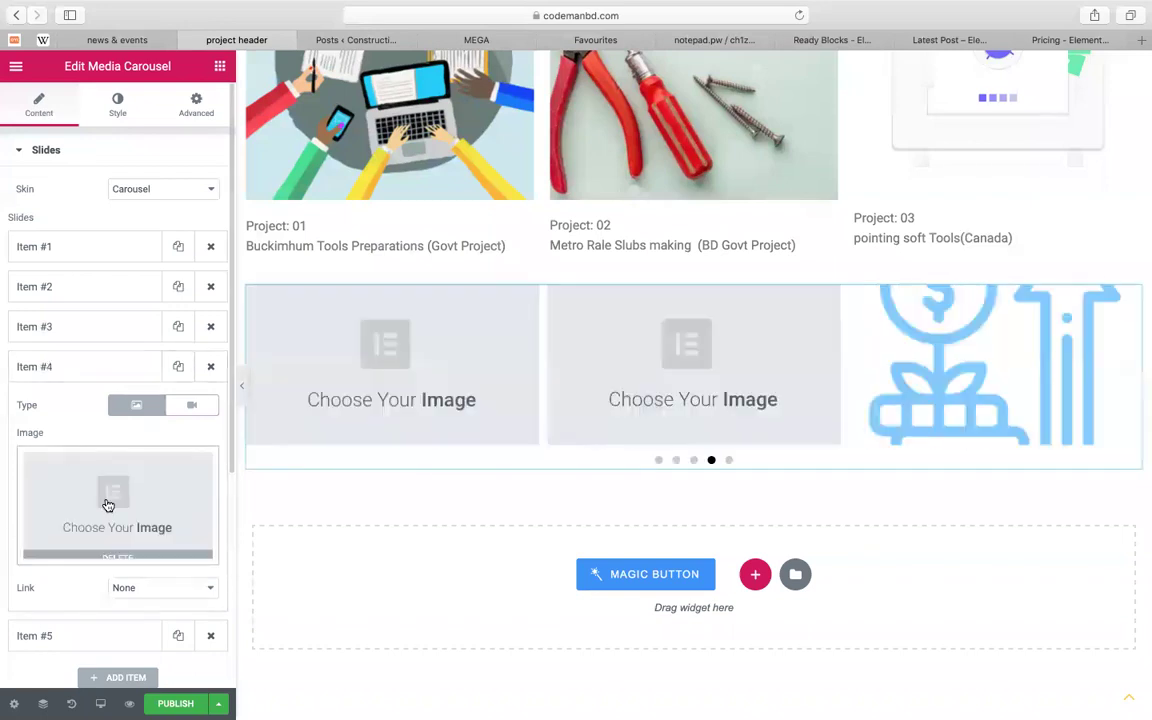
left_click(117, 500)
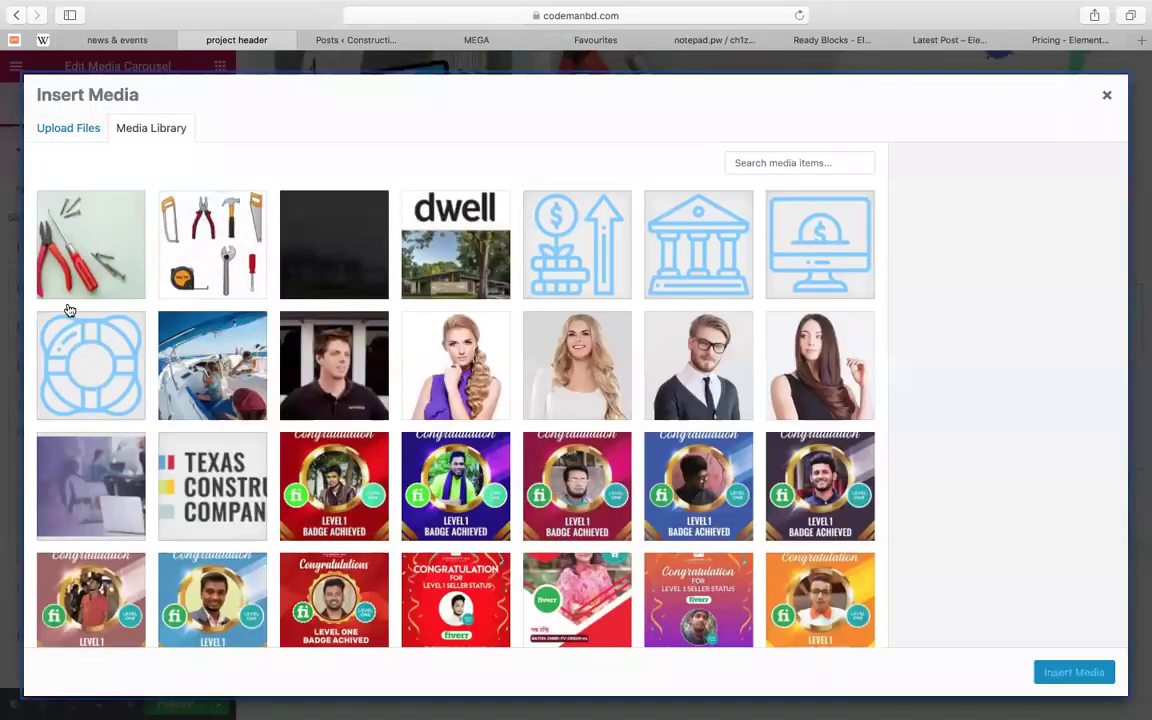
left_click(80, 330)
left_click(1076, 676)
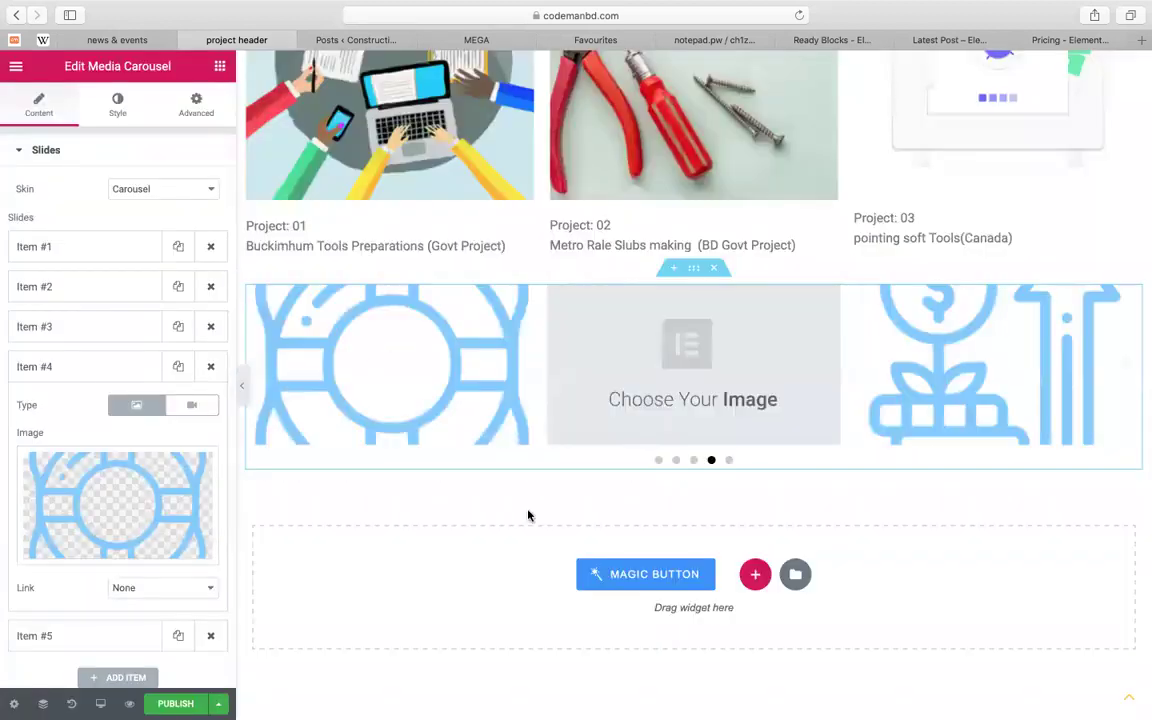
scroll(193, 581, "down", 1)
left_click(211, 618)
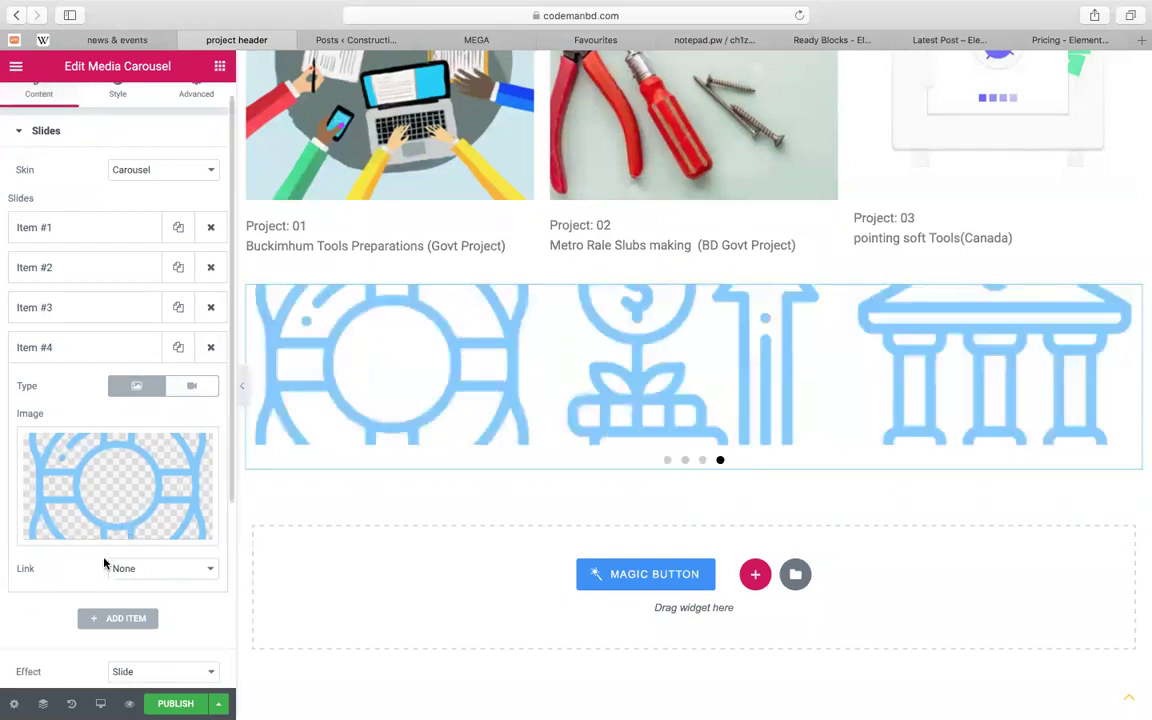
Set the media carousel to 3 slides per view
scroll(103, 561, "down", 5)
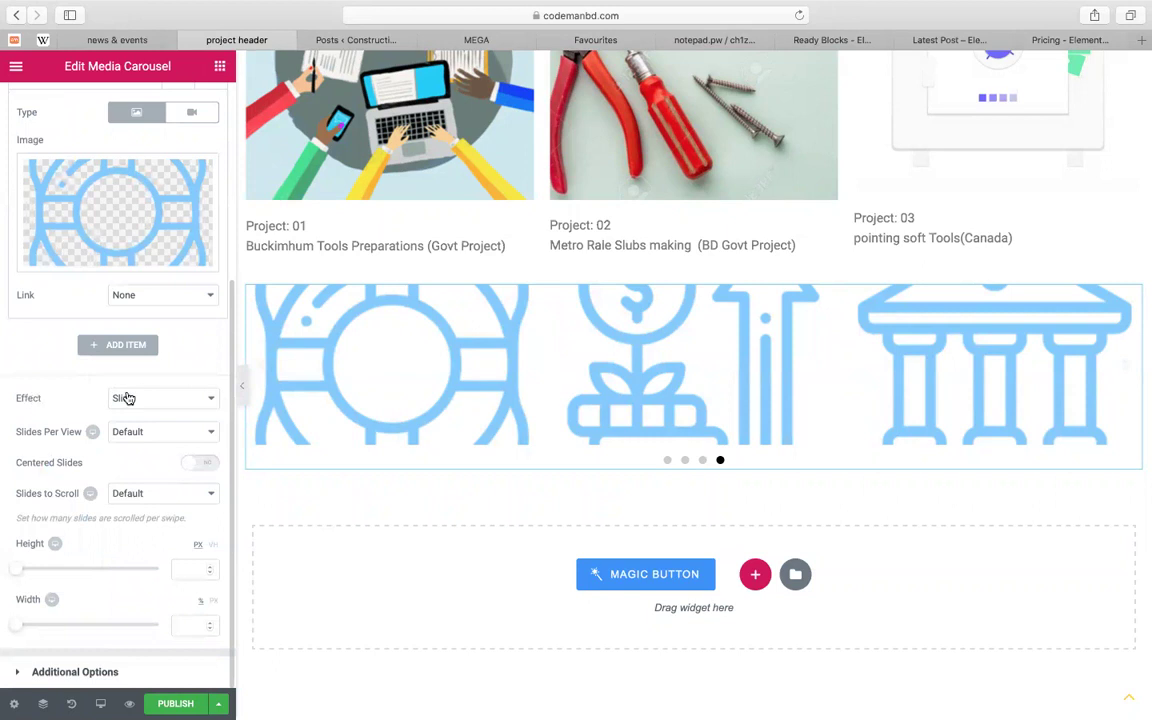
left_click(118, 433)
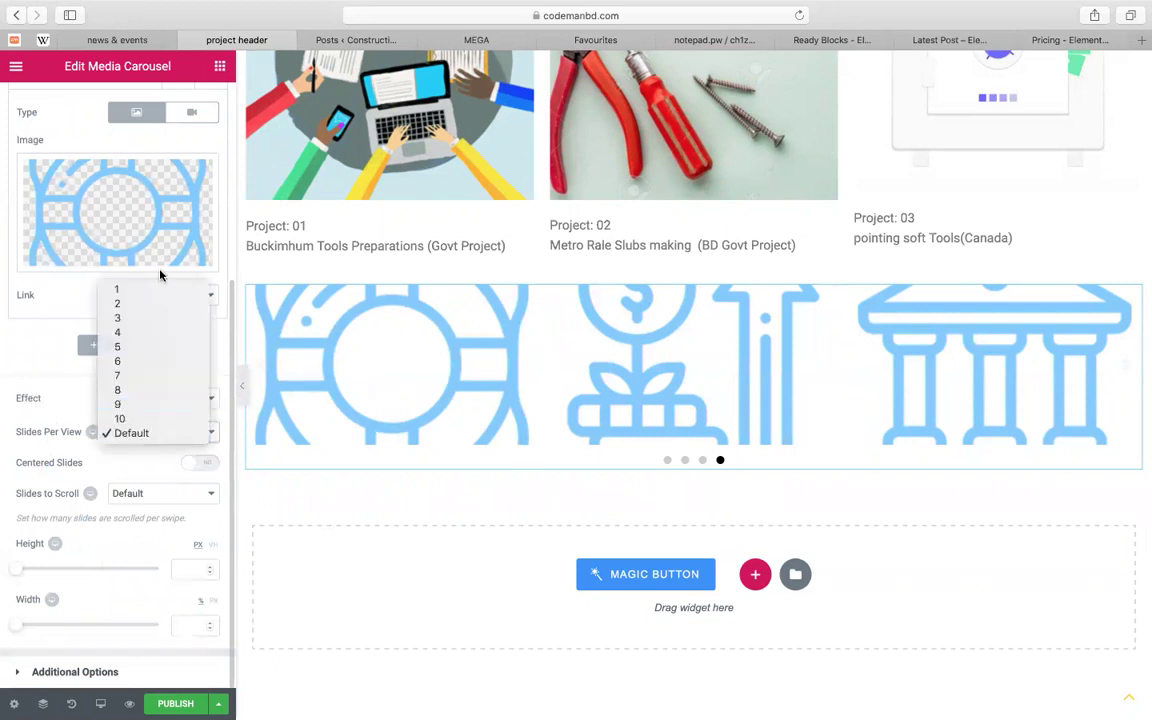
left_click(139, 319)
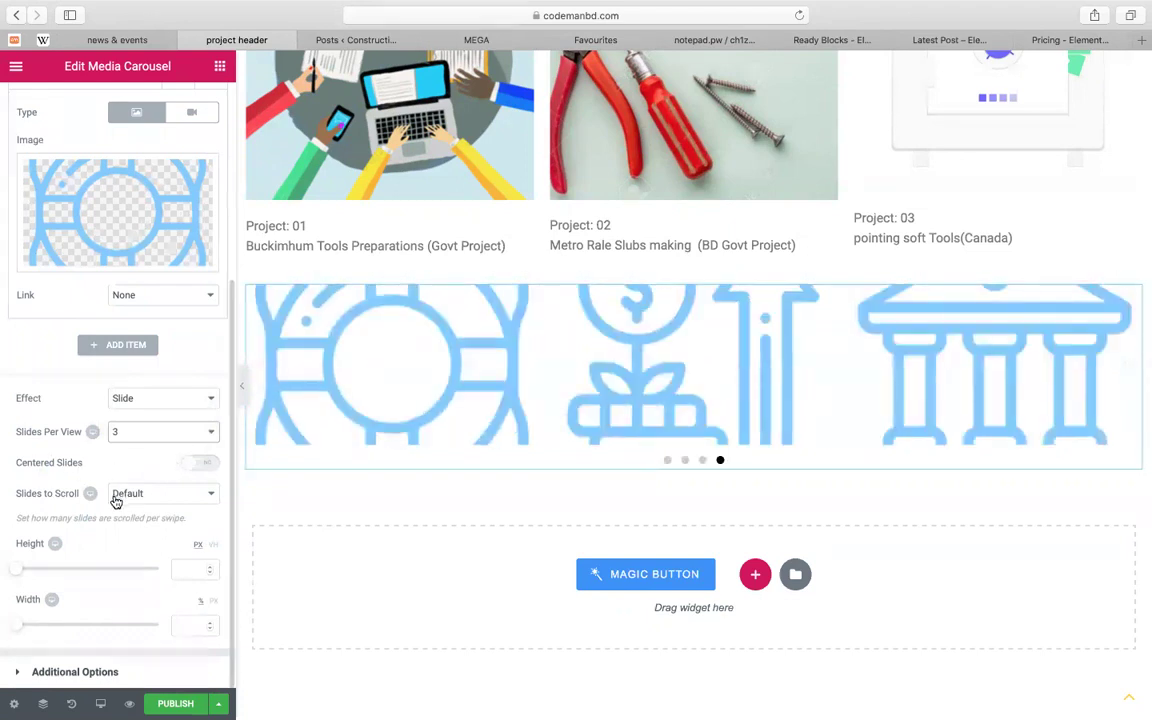
Enable centered slides for the media carousel and set its height to 226 px
left_click(176, 443)
left_click(172, 438)
left_click(200, 465)
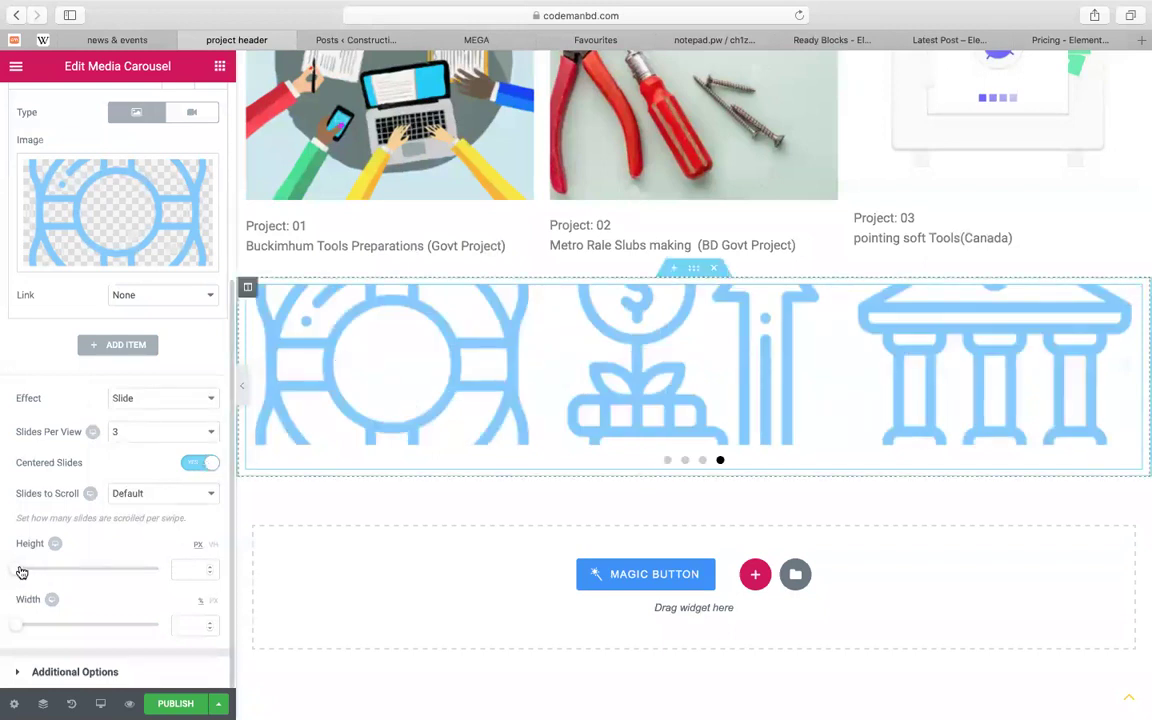
mouse_move(28, 570)
left_mouse_down()
mouse_move(93, 566)
mouse_move(40, 565)
left_mouse_up()
left_click_drag(40, 563, 41, 561)
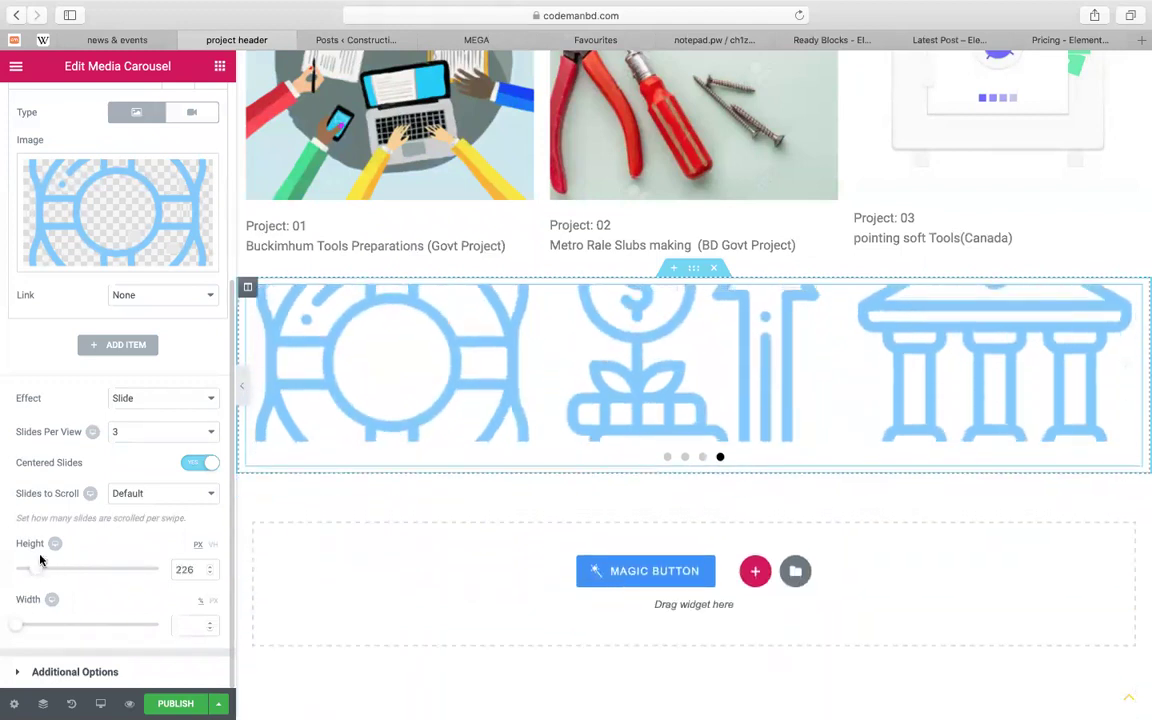
Replace the fourth carousel item's image with the green Upwork logo from the media library
left_click(102, 228)
scroll(436, 446, "down", 5)
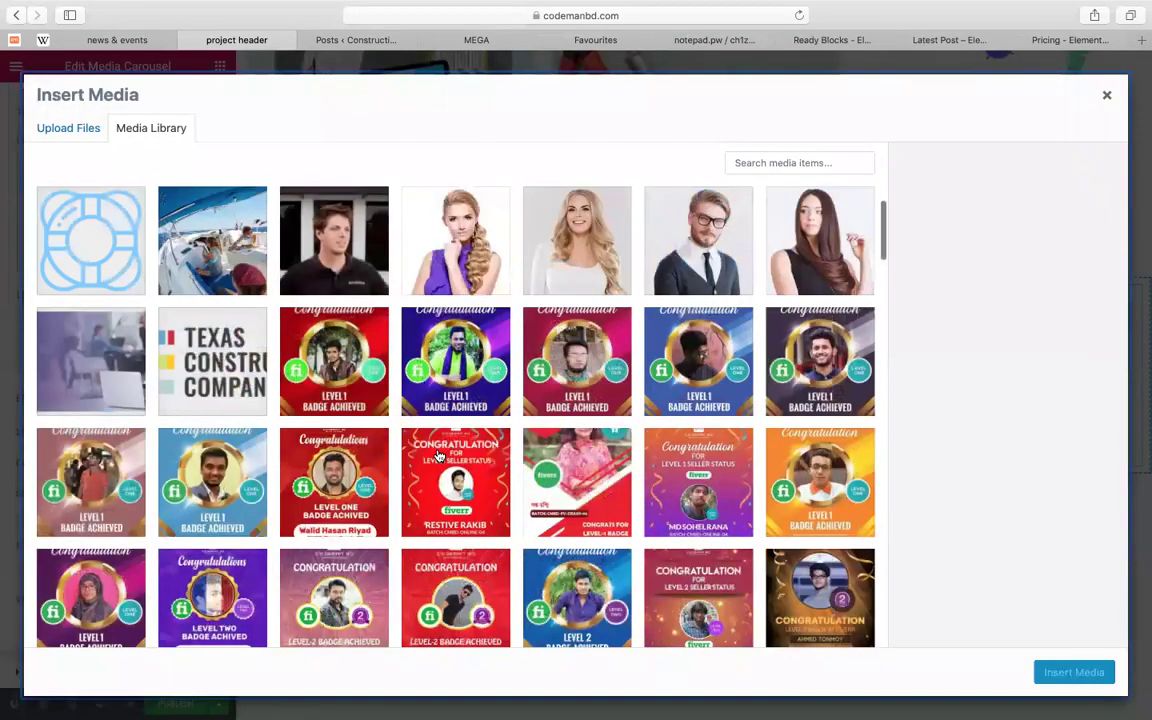
scroll(455, 378, "down", 3)
left_click(440, 370)
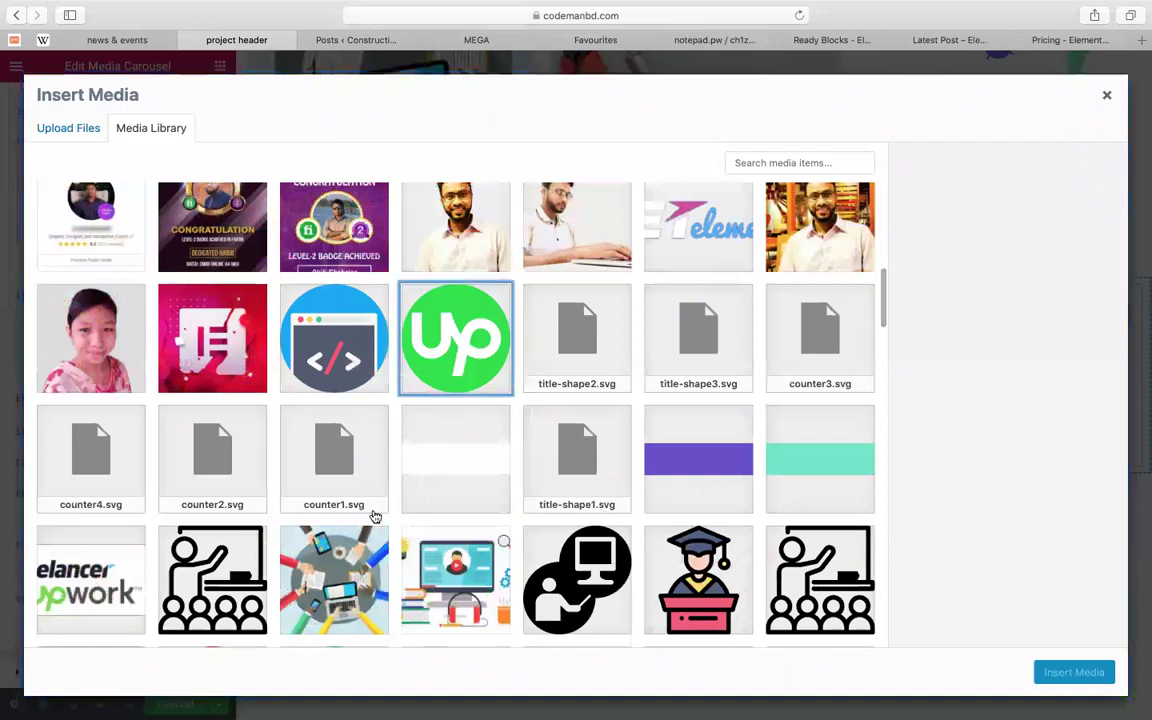
left_click(1072, 671)
Replace the third carousel item's image with the blue round code window icon from the media library
scroll(86, 323, "up", 3)
left_click(97, 222)
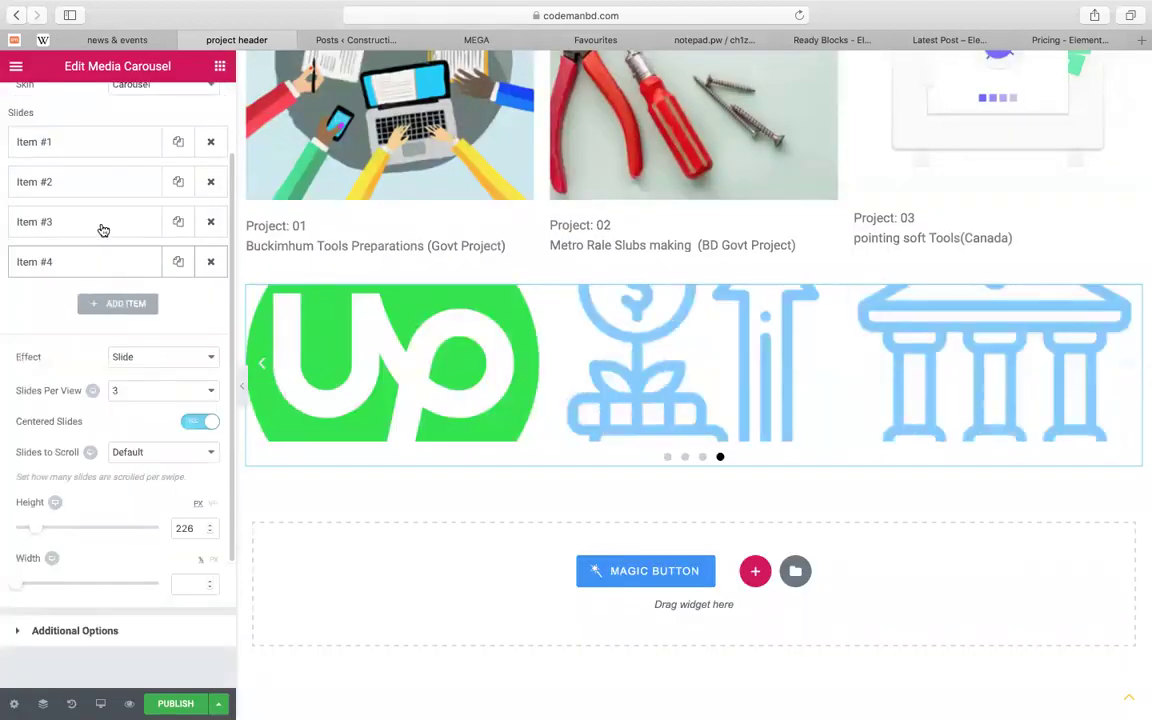
left_click(118, 360)
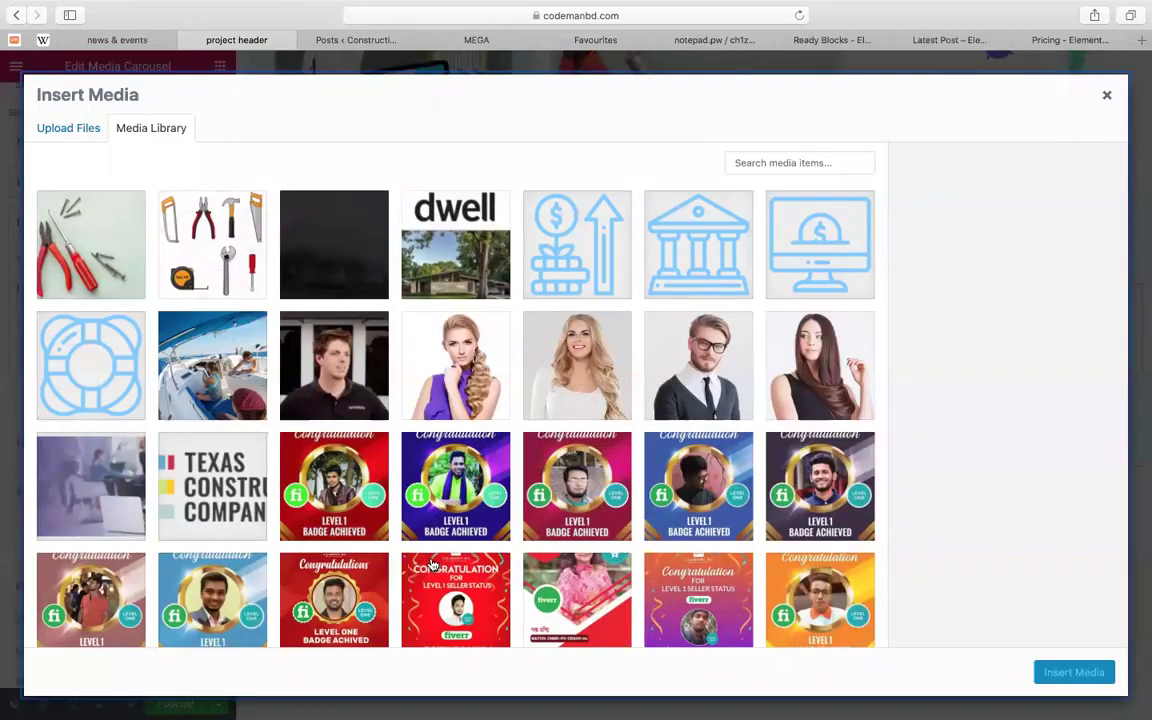
scroll(432, 566, "down", 3)
scroll(432, 566, "down", 3)
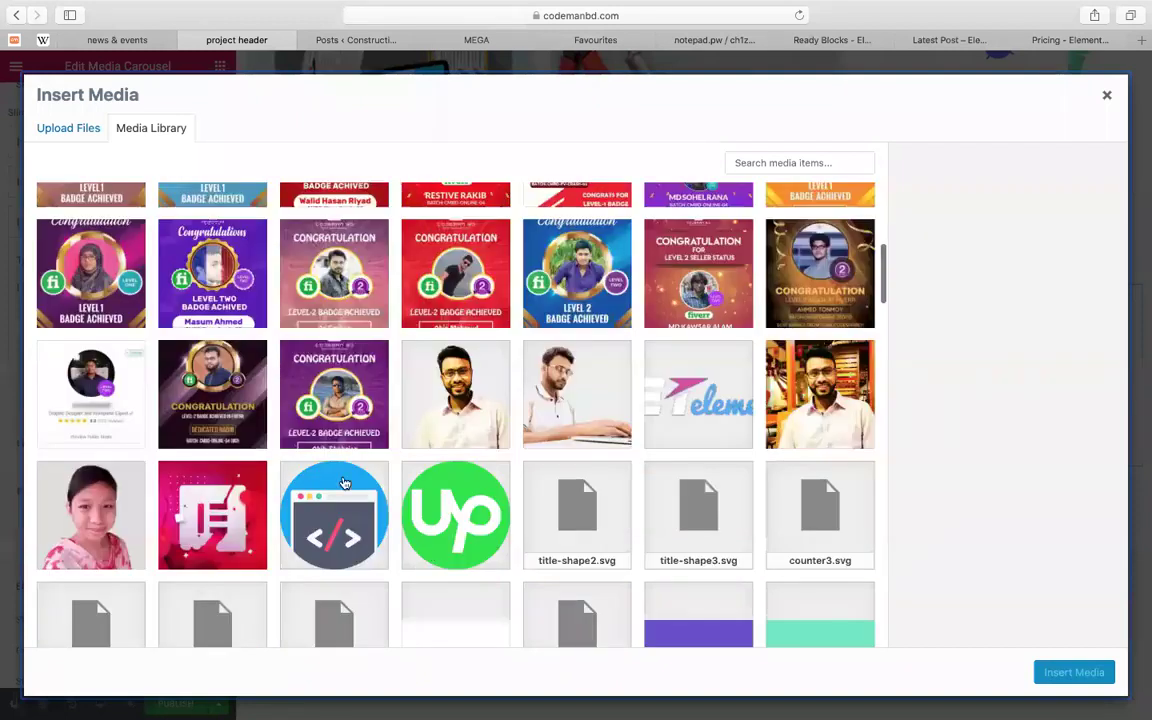
left_click(334, 463)
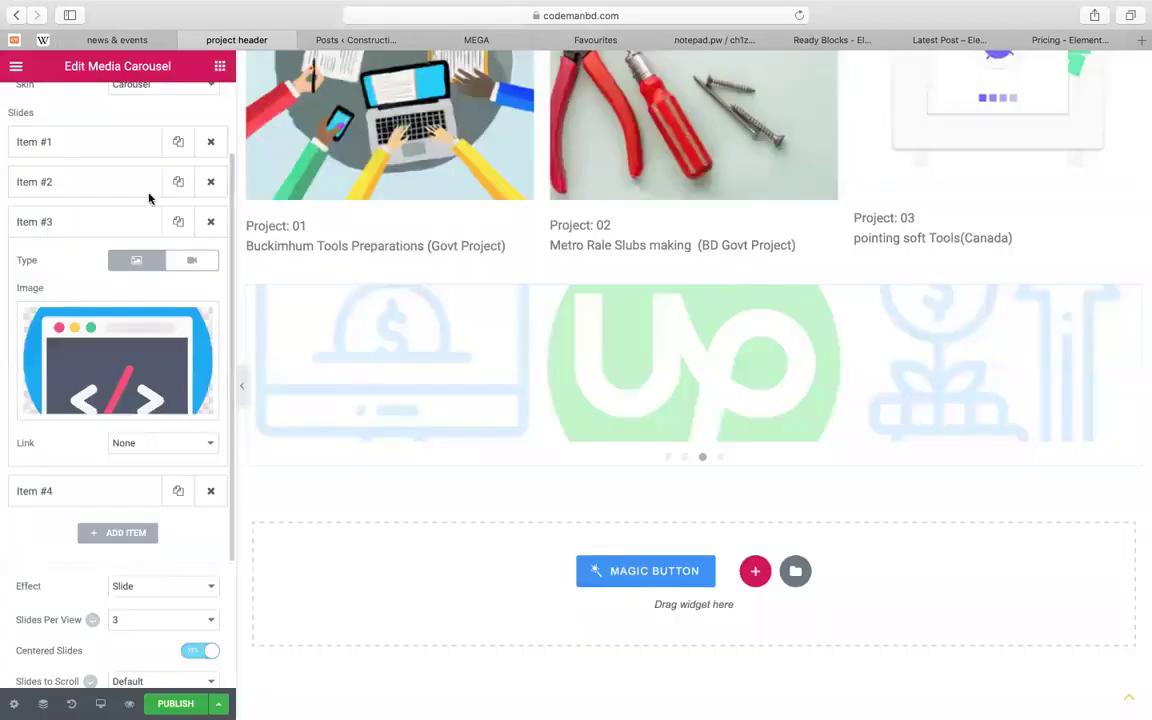
Replace the second carousel item's image with cmbd-elementor-.png, the red and pink Elementor graphic
left_click(80, 182)
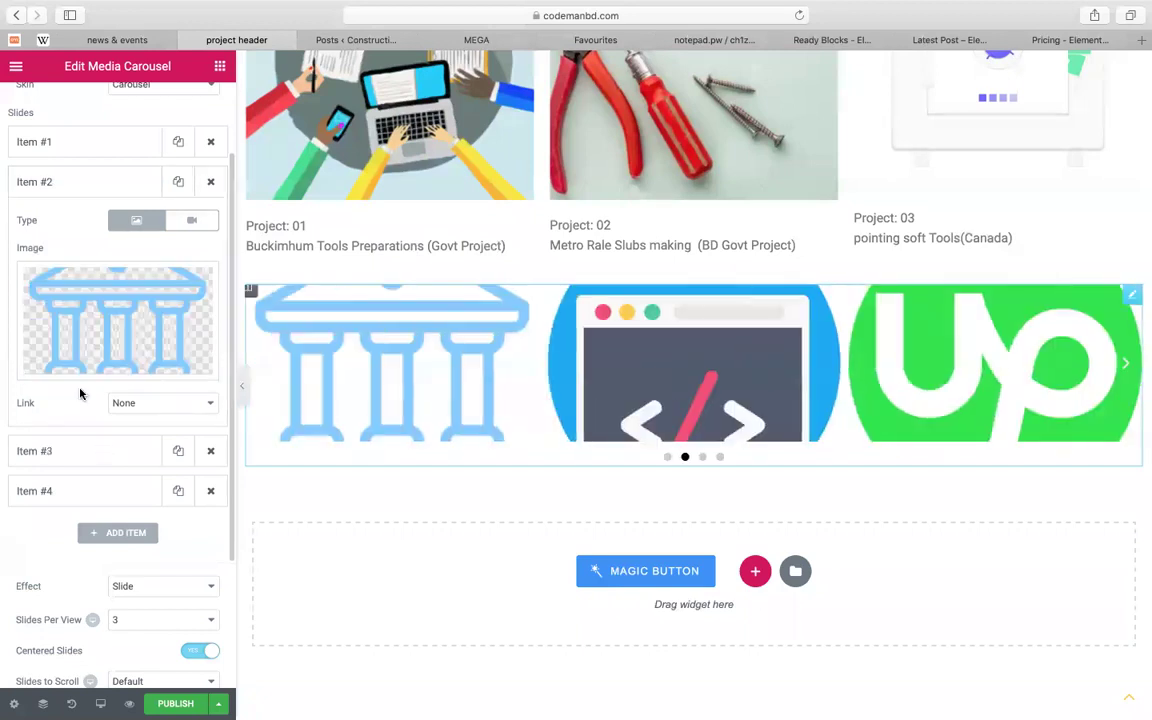
left_click(117, 320)
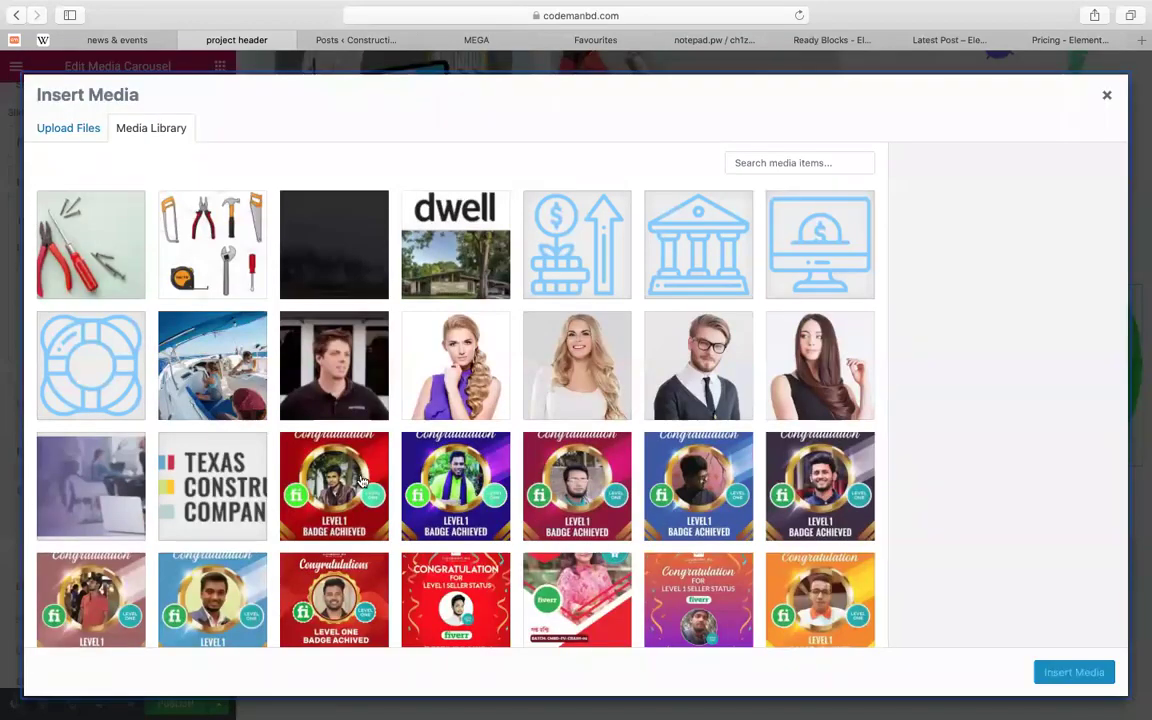
scroll(362, 481, "down", 10)
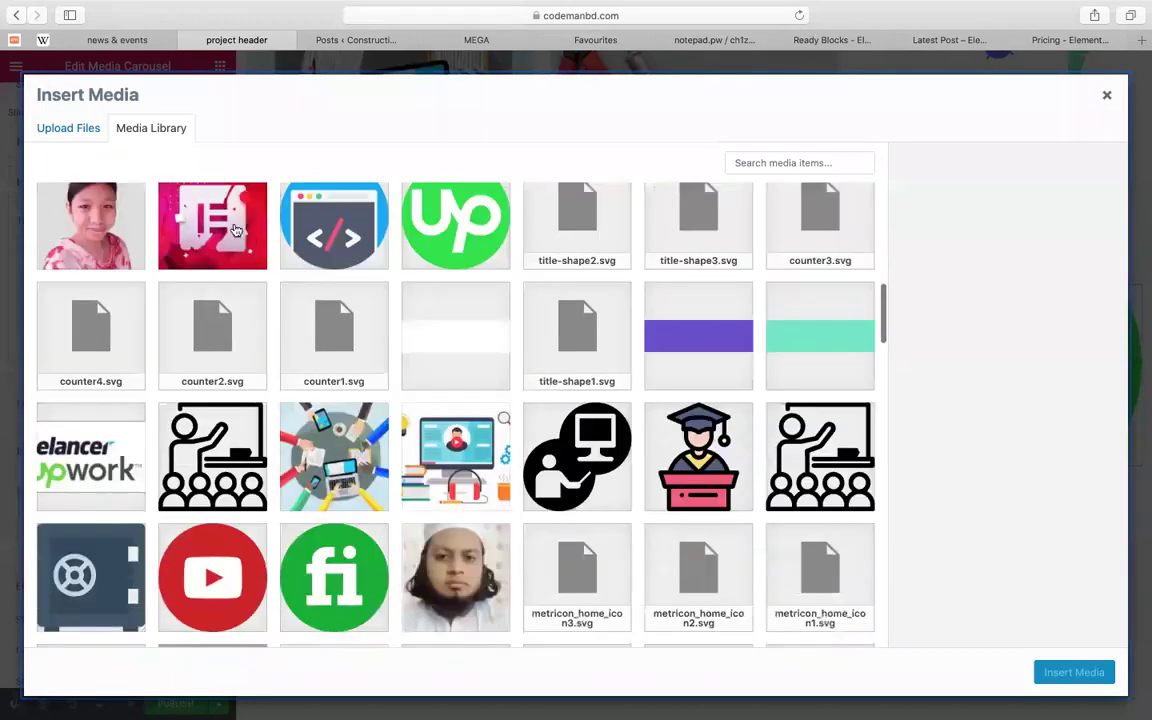
left_click(236, 230)
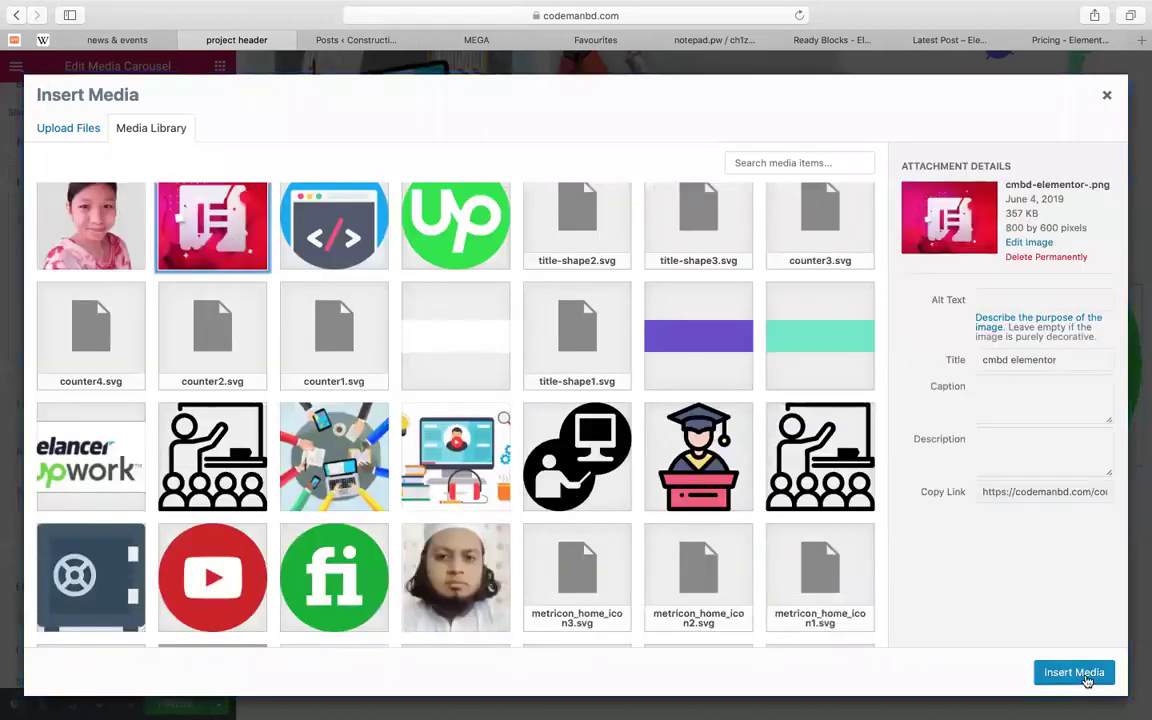
left_click(1074, 672)
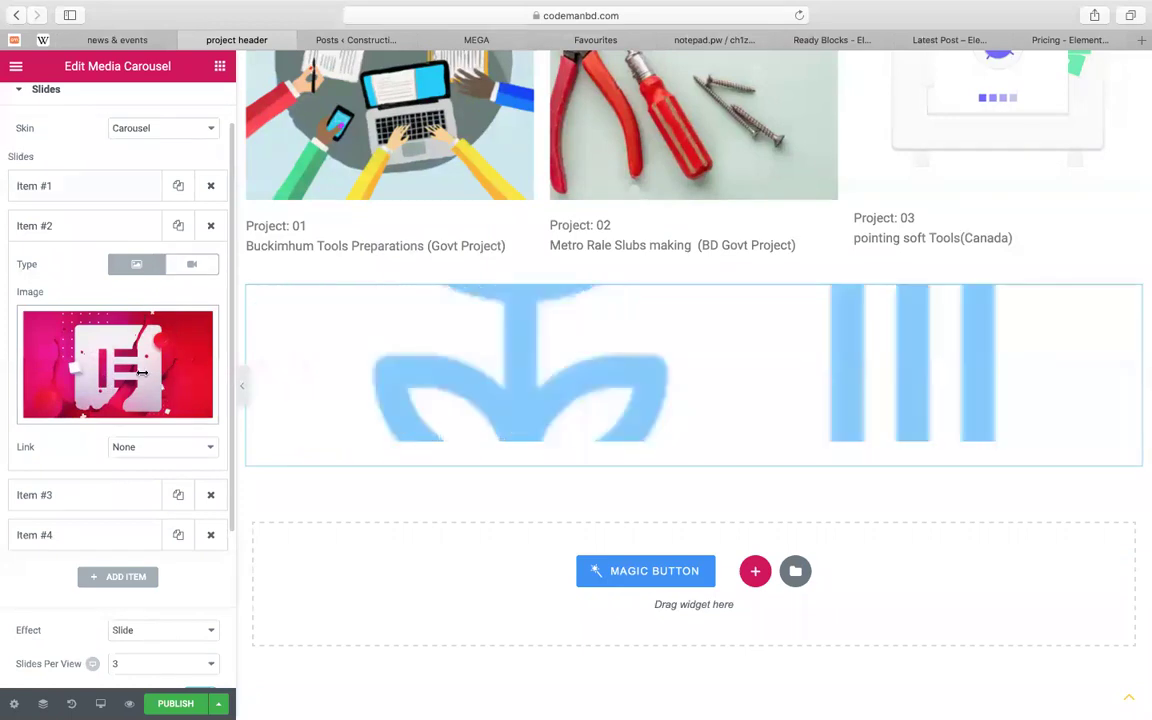
Replace the first carousel item's image with the green round "fi" logo from the media library
left_click(327, 371)
left_click(128, 328)
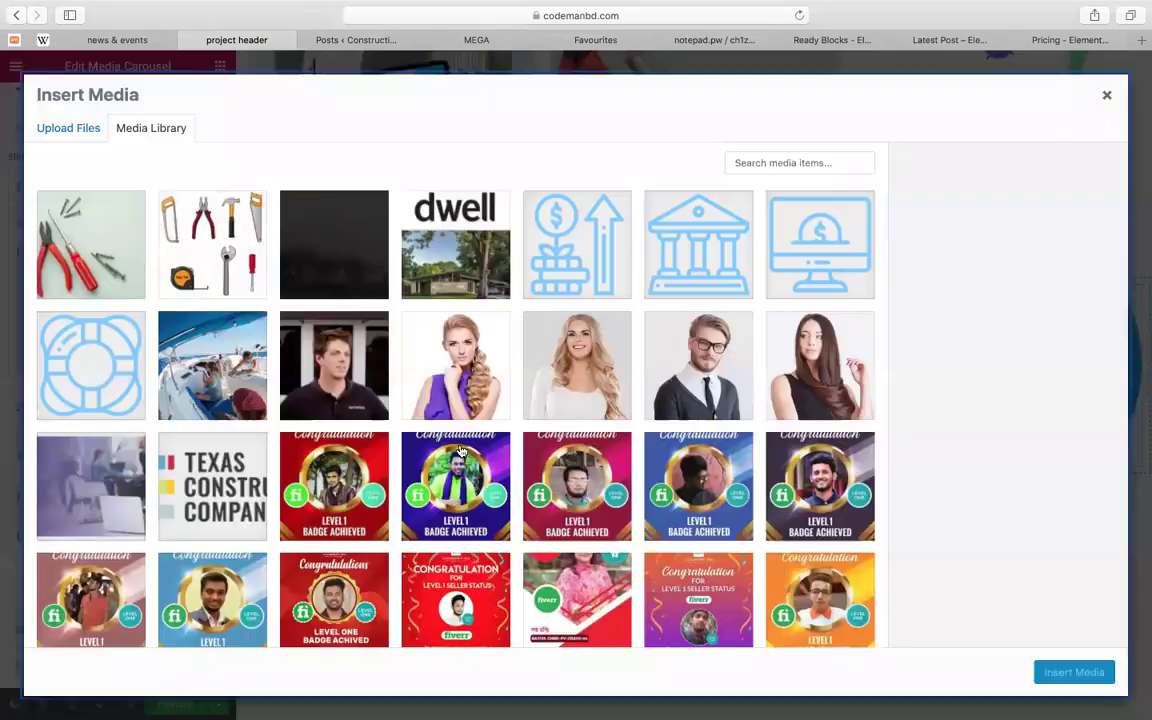
scroll(301, 566, "down", 15)
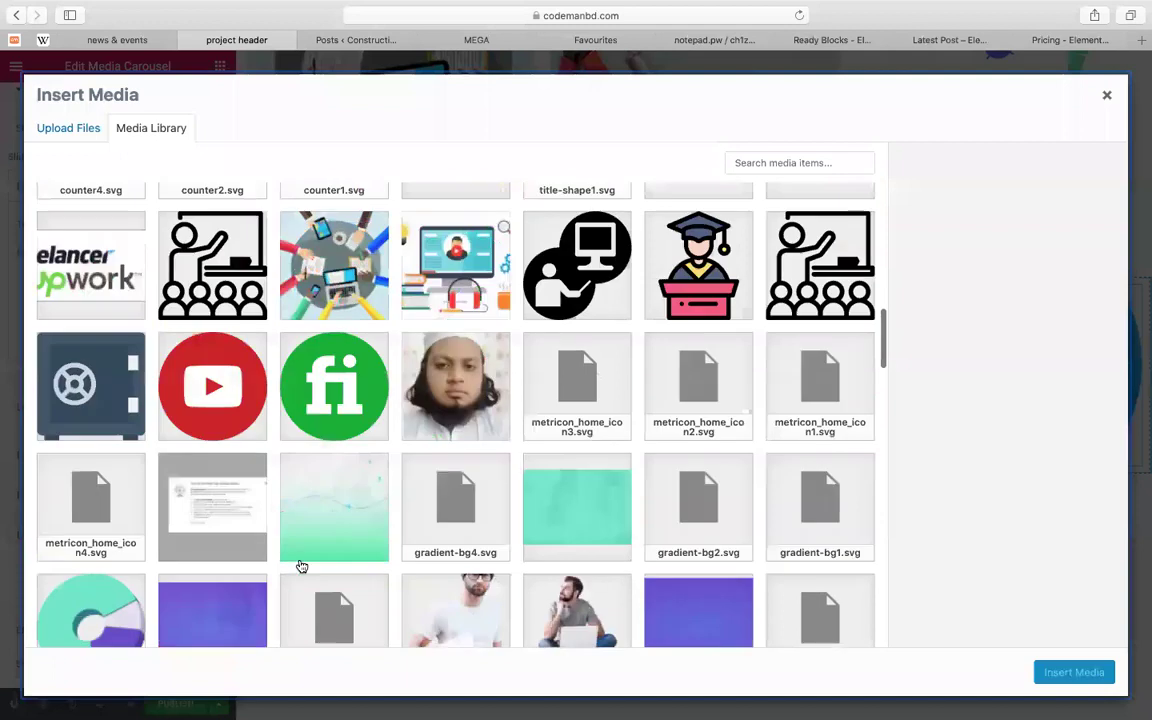
scroll(301, 520, "up", 2)
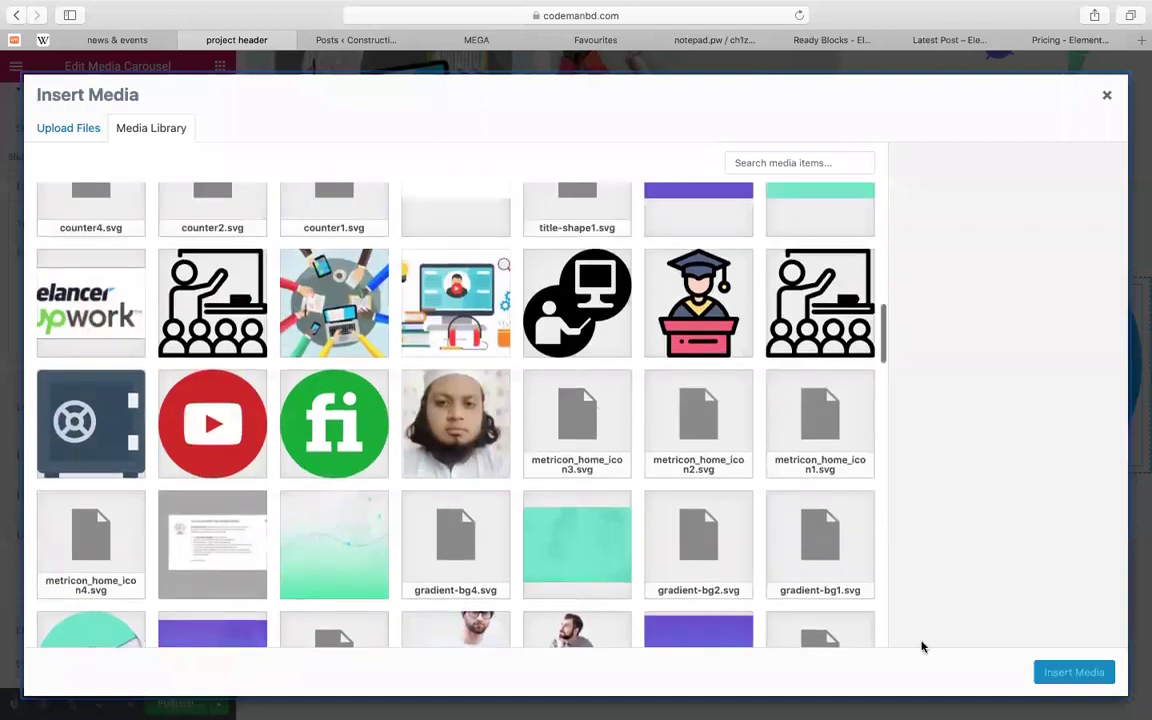
left_click(334, 423)
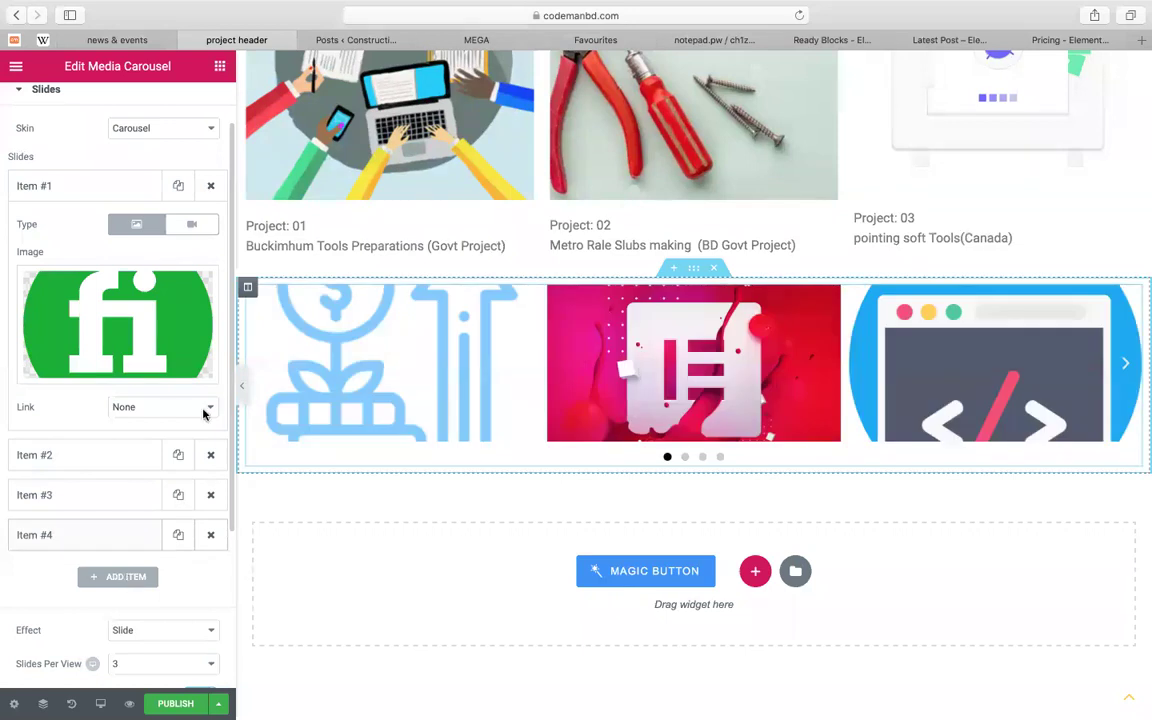
Add a fifth carousel item and set its image to youtube-512.png from the media library
left_click(118, 576)
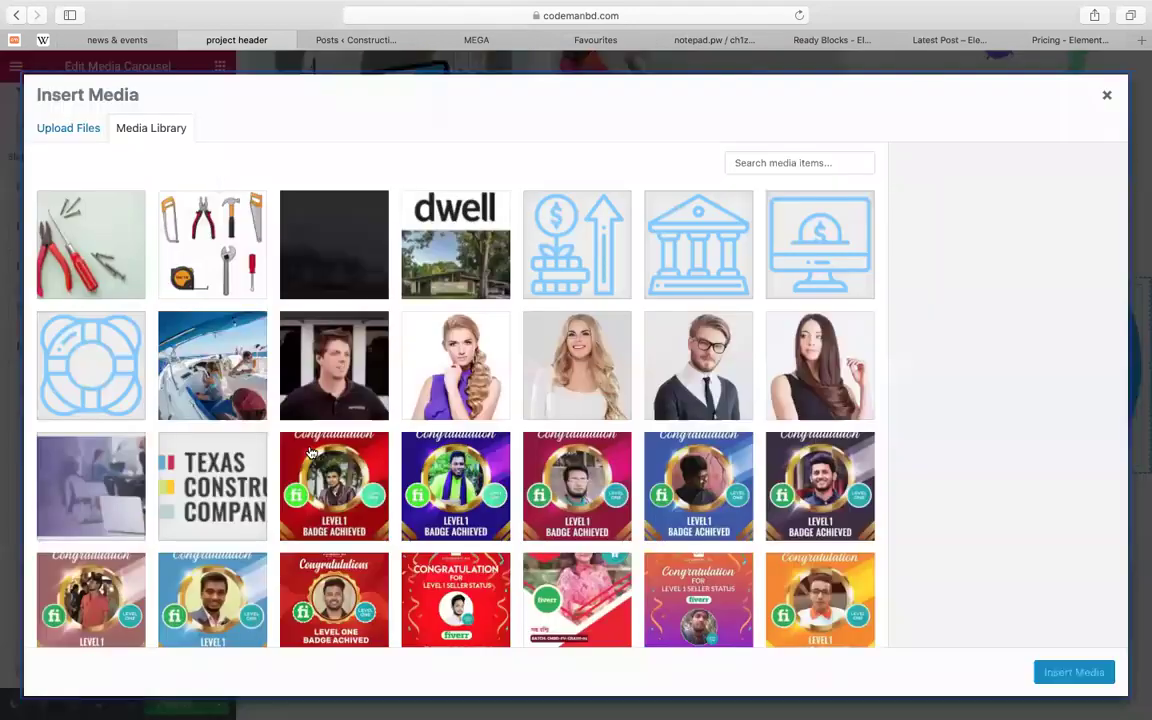
scroll(127, 490, "down", 2)
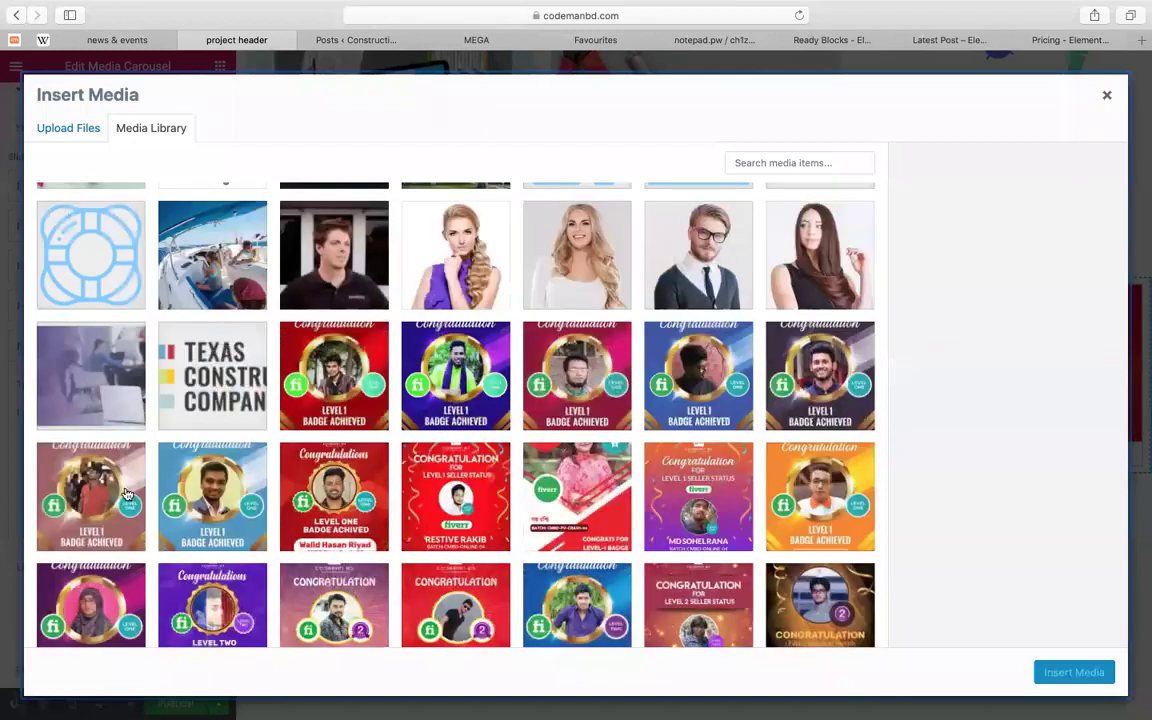
scroll(127, 493, "down", 10)
left_click(220, 600)
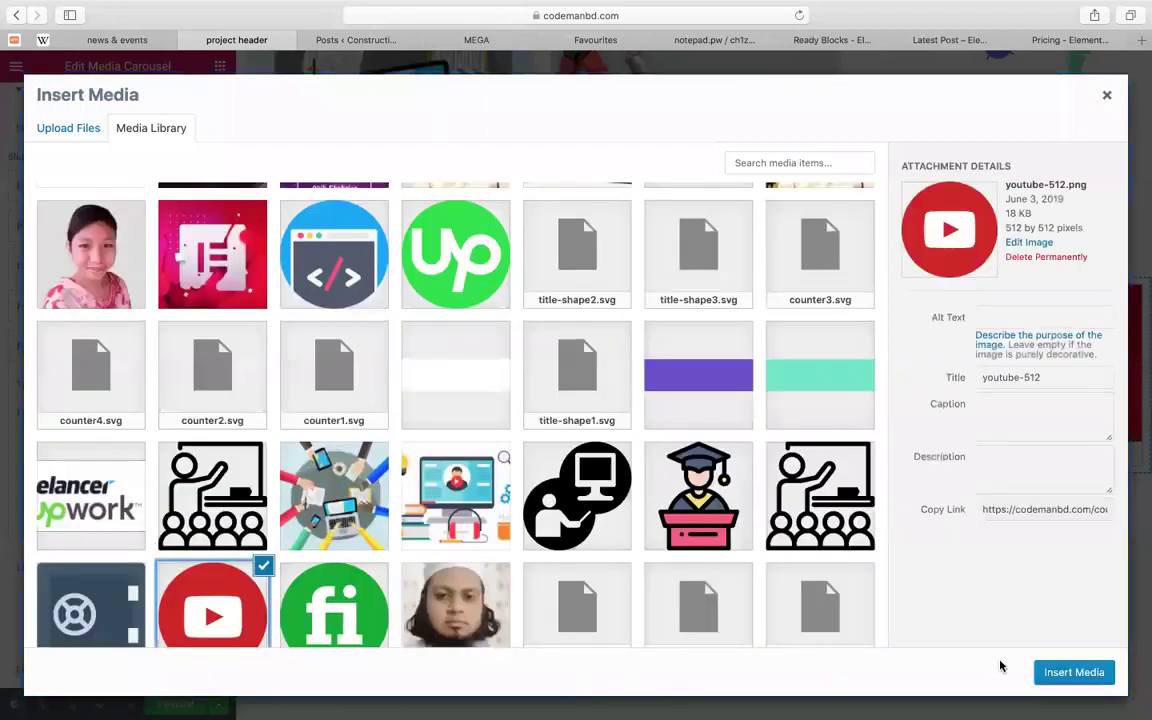
left_click(1072, 672)
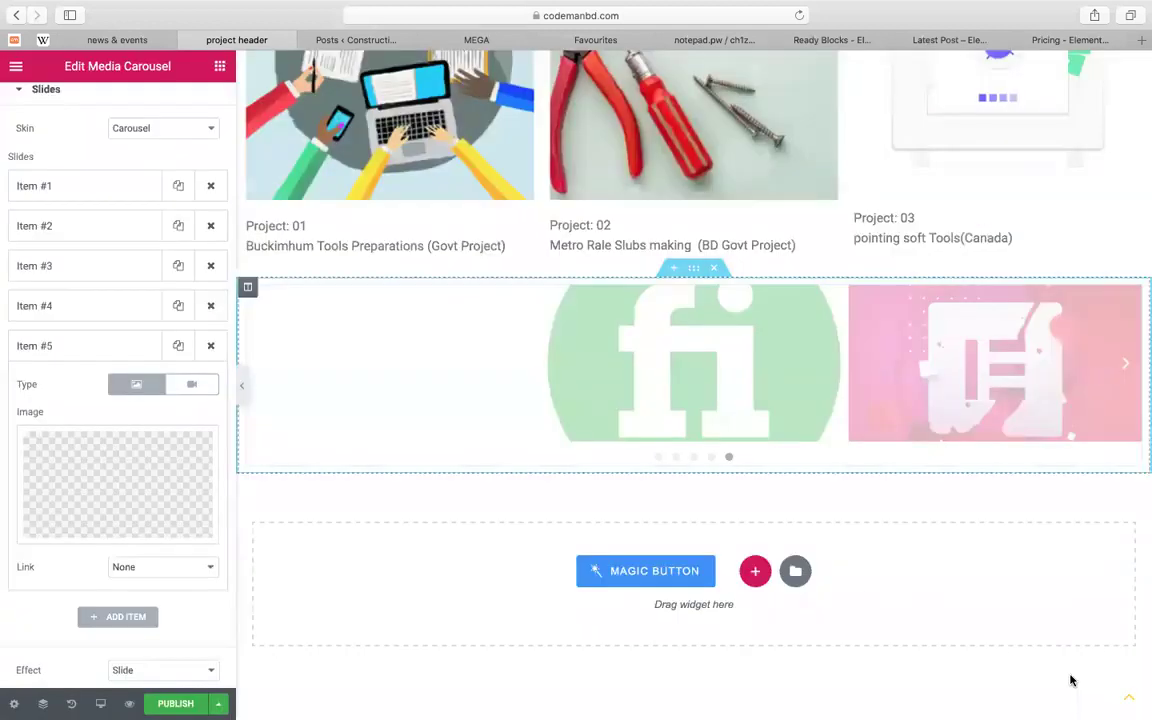
Set the media carousel to 4 slides per view
scroll(69, 625, "down", 5)
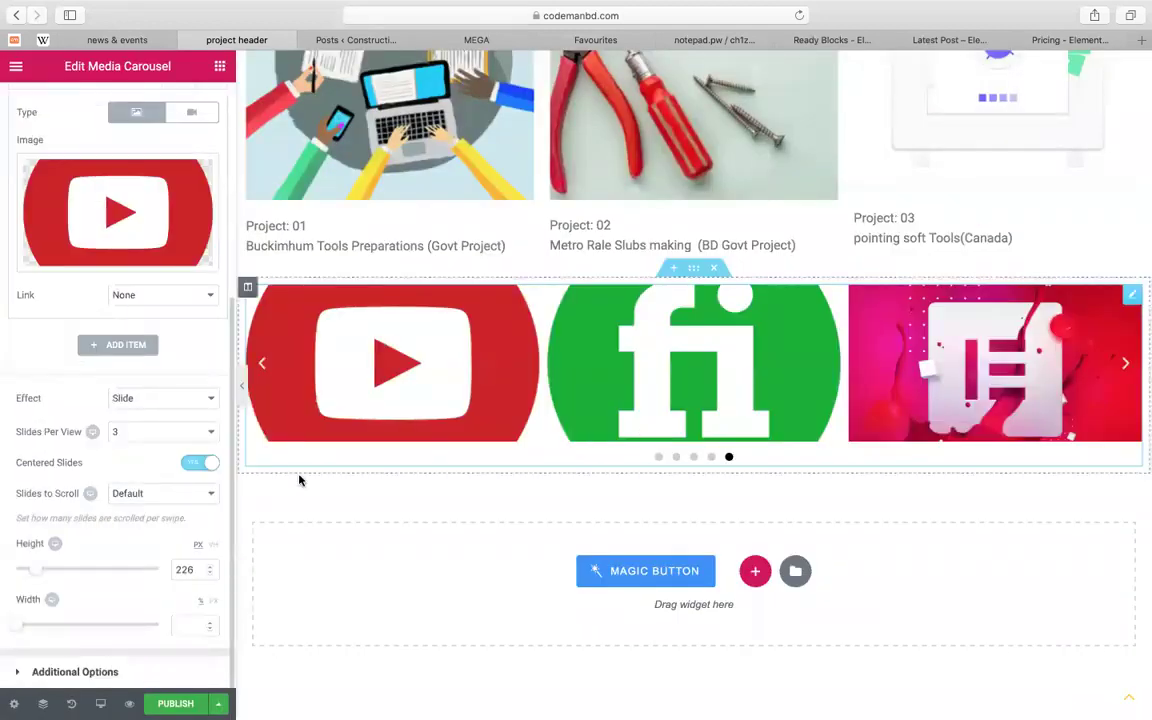
left_click(159, 435)
left_click(141, 451)
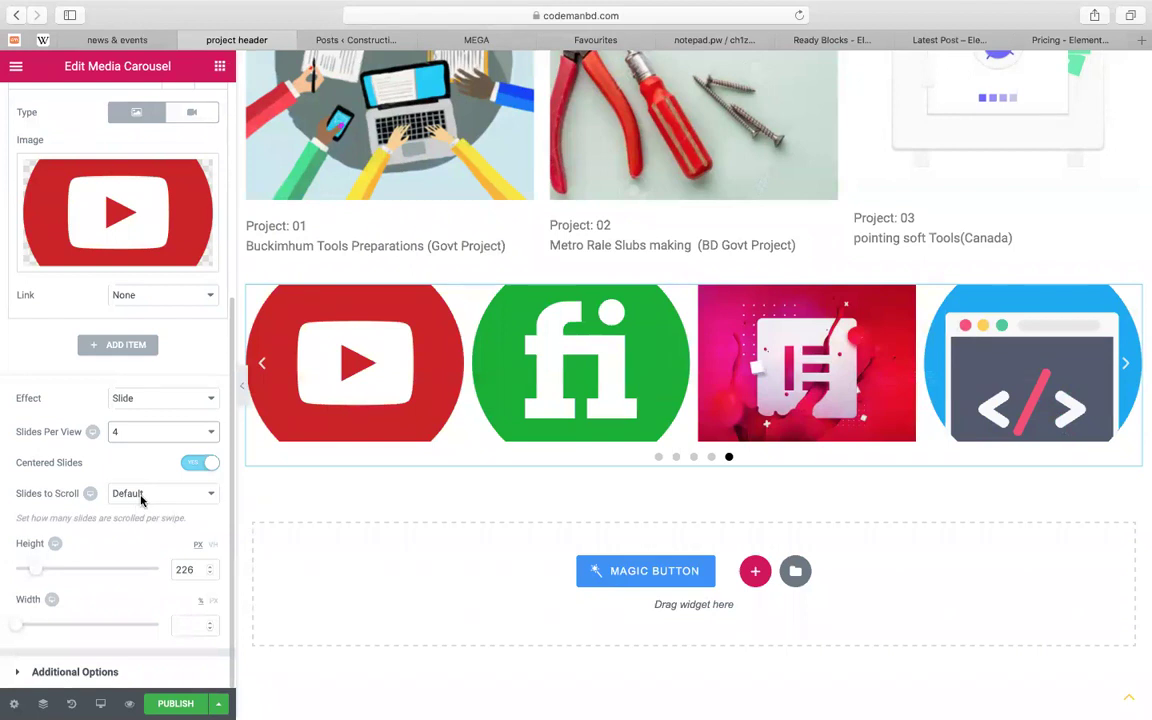
Set the media carousel's Slides to Scroll to 1 and test advancing through its slides
left_click(141, 496)
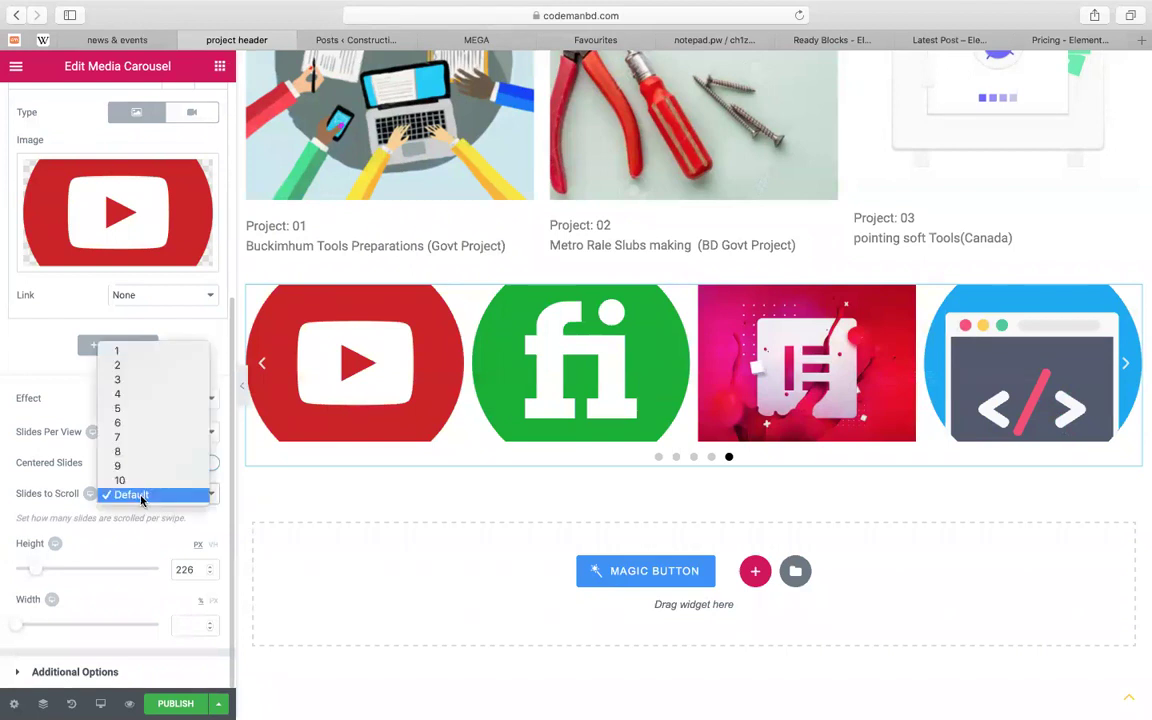
left_click(128, 352)
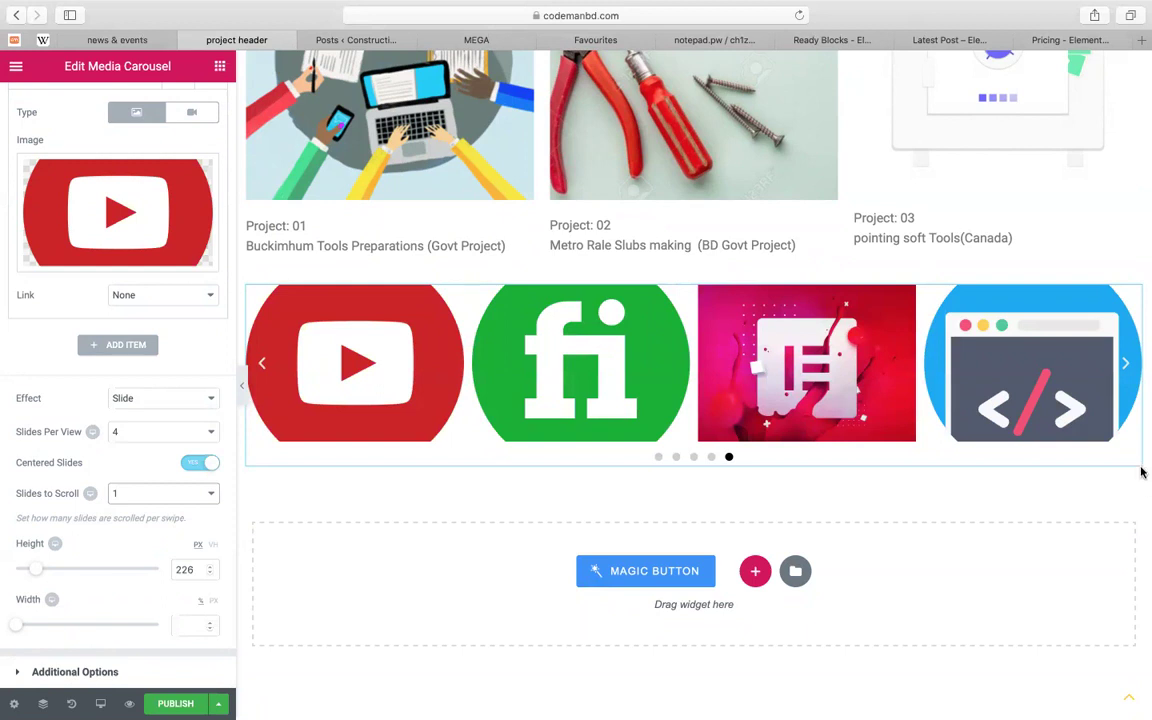
left_click(1124, 366)
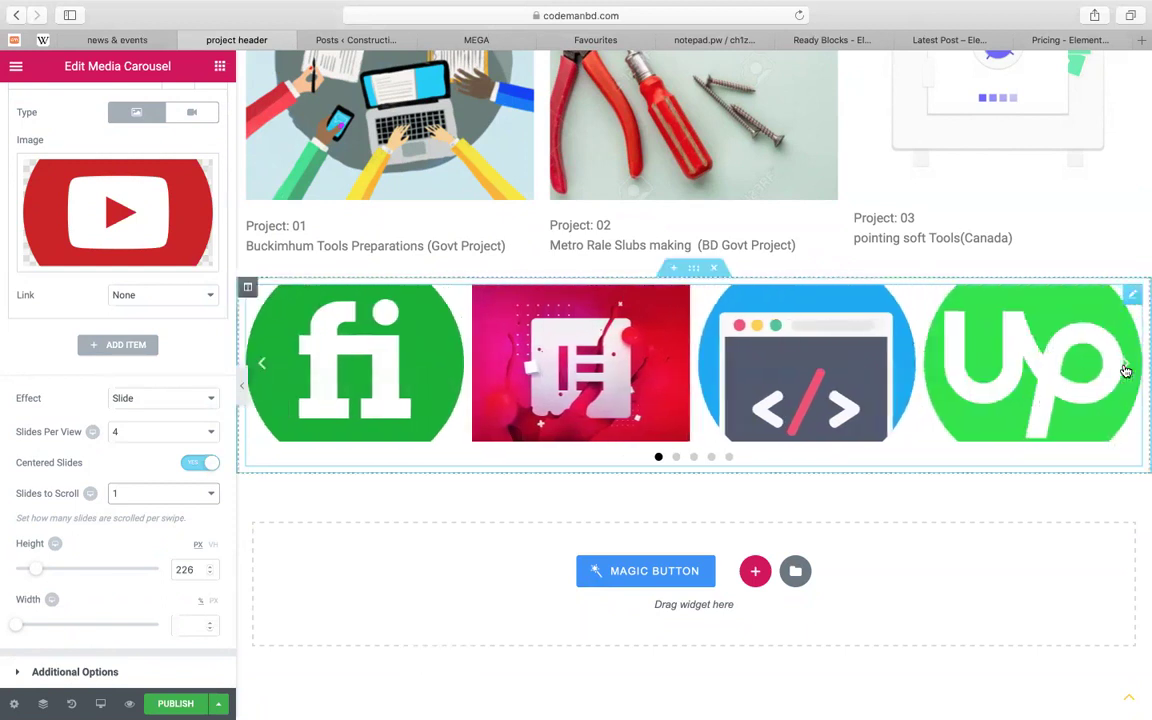
left_click(1125, 368)
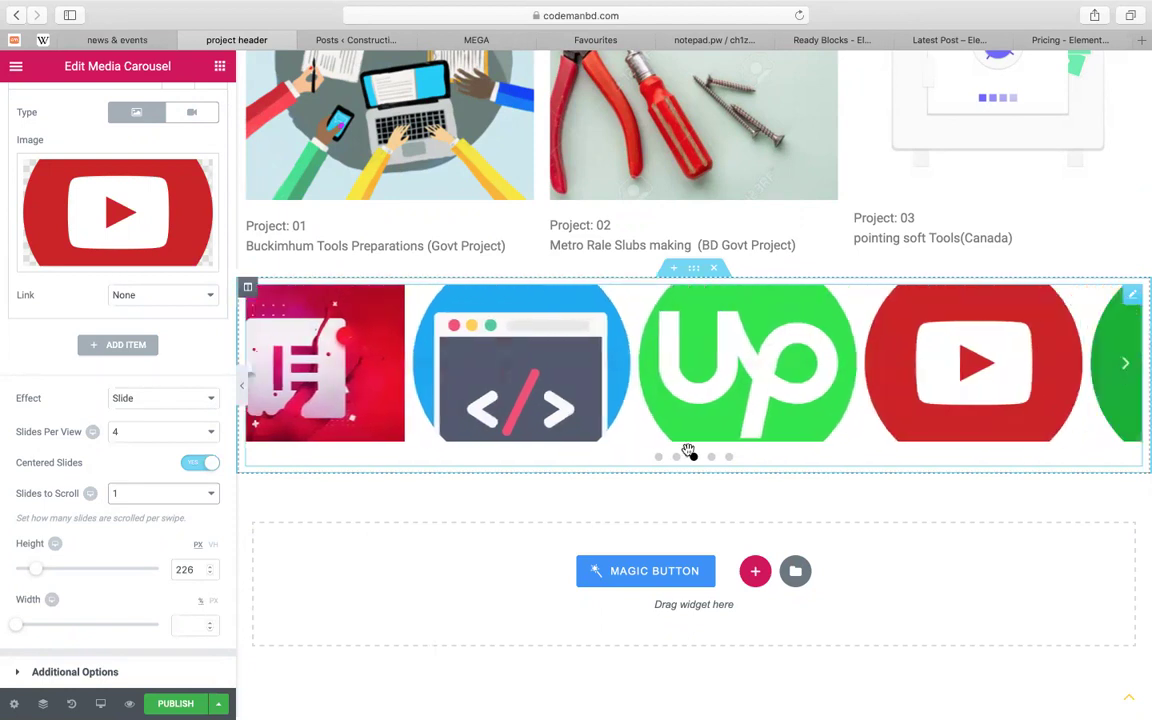
left_click(693, 456)
Set the media carousel's Slides to Scroll to 2 and advance through the slides to check the scrolling
left_click(127, 498)
left_click(118, 512)
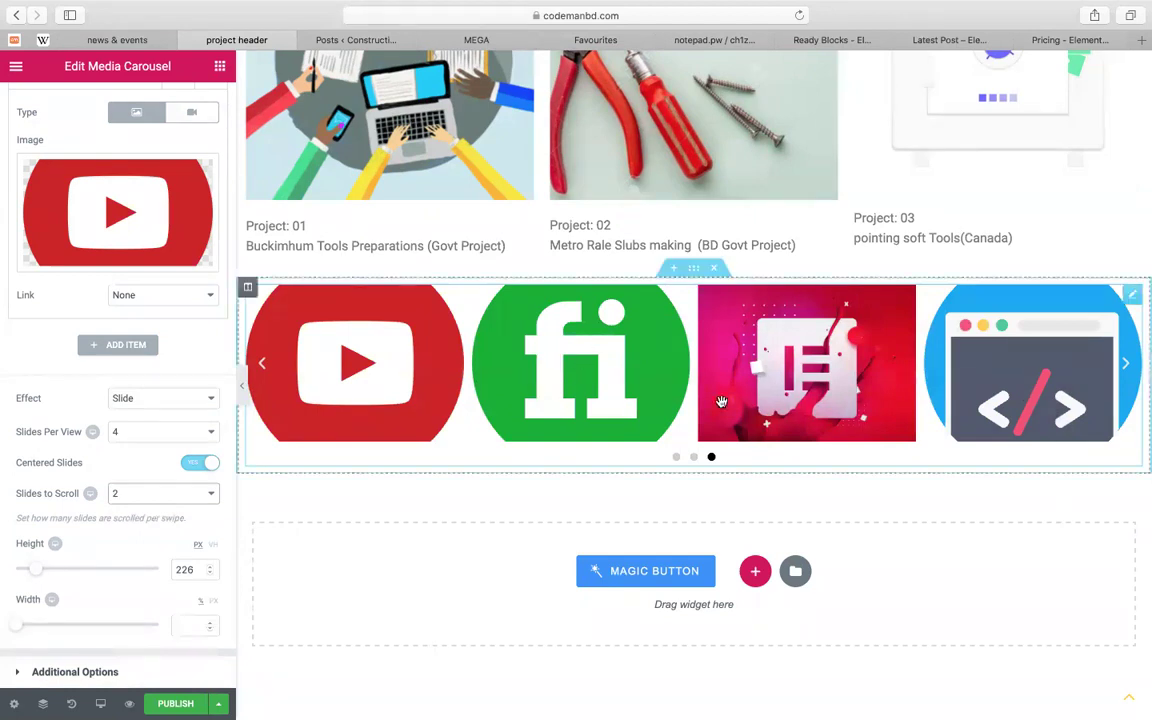
left_click(1126, 365)
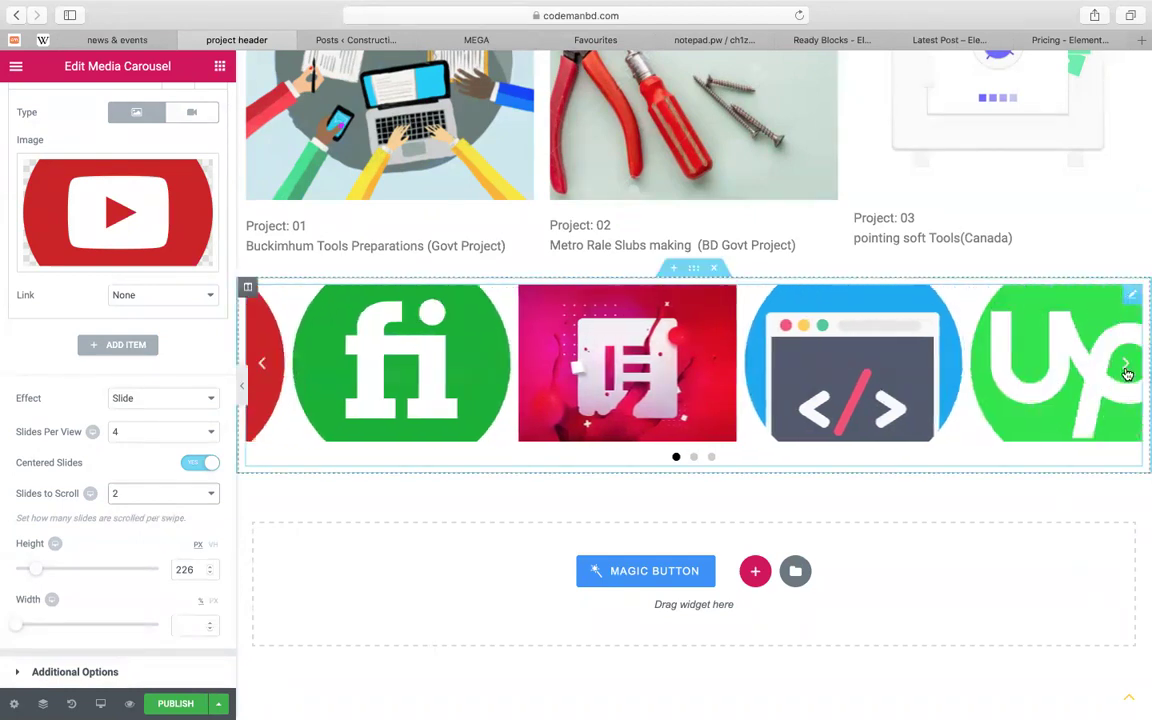
left_click(1126, 365)
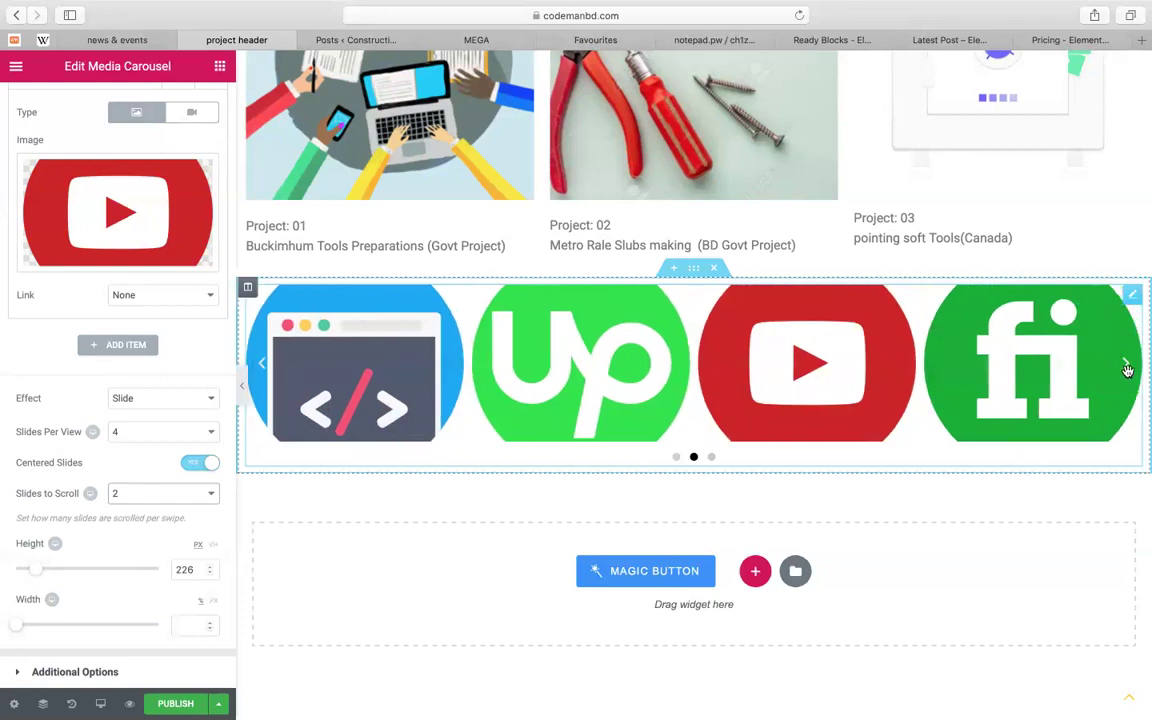
left_click(1126, 366)
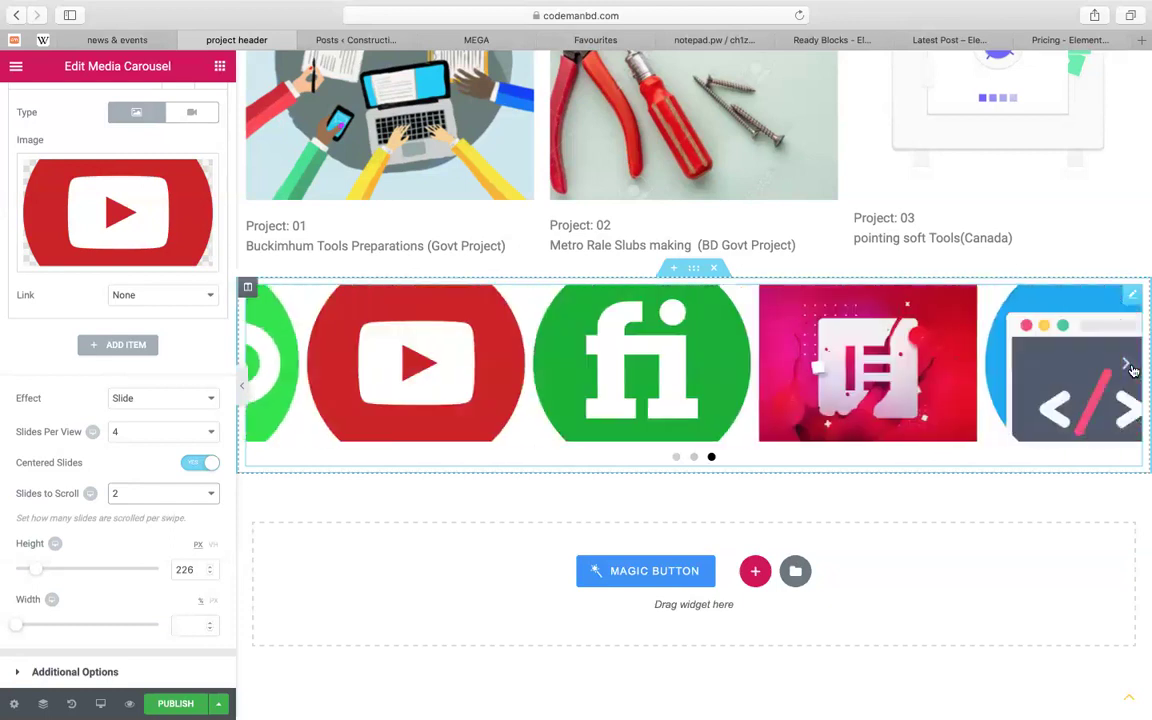
left_click(1130, 367)
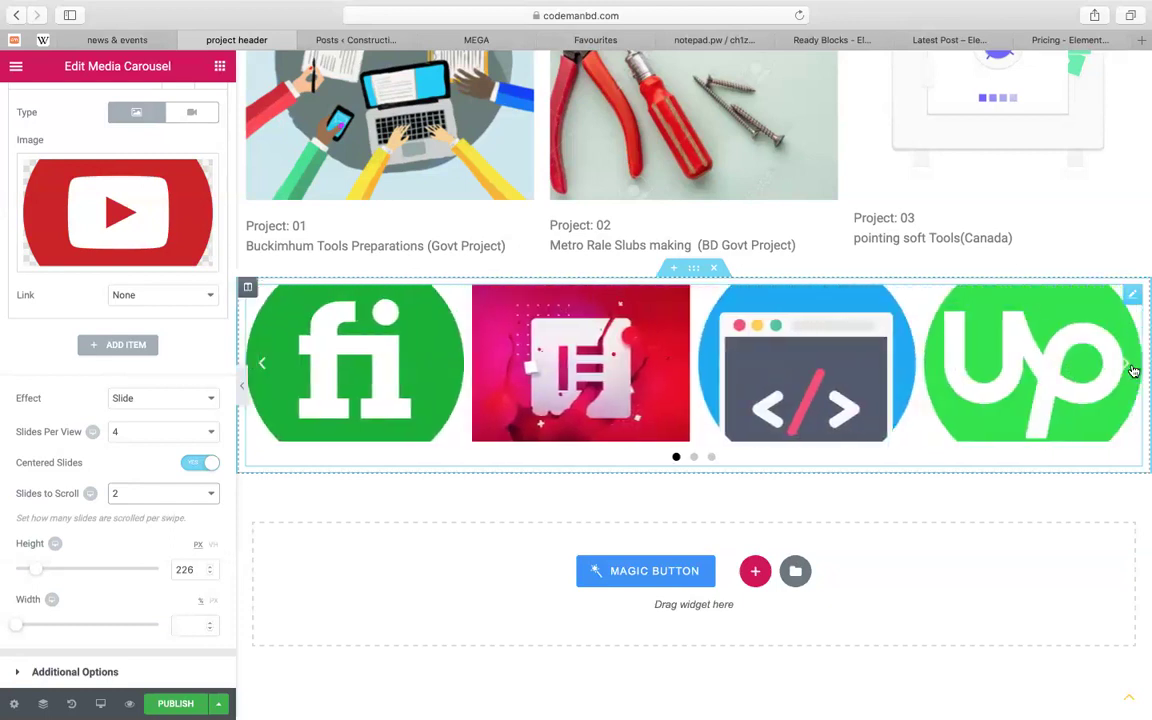
left_click(1130, 367)
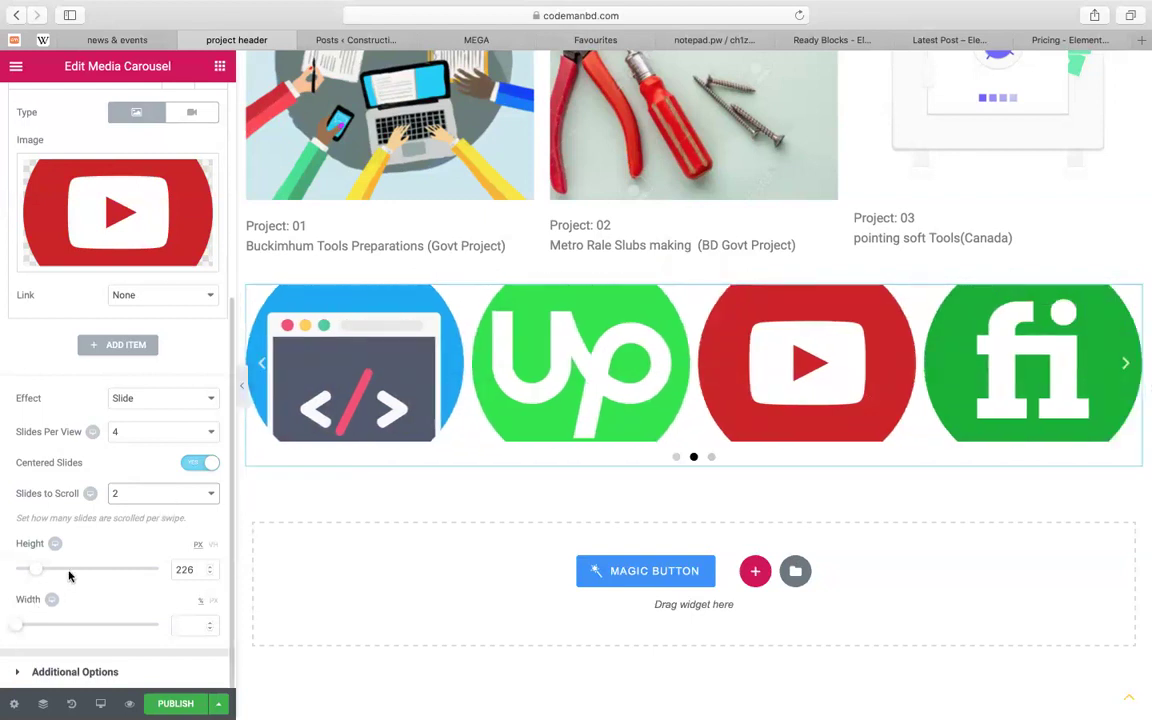
Set the media carousel's height to 256 px and its width to 82%
mouse_move(51, 570)
left_mouse_down()
mouse_move(62, 571)
mouse_move(40, 567)
left_mouse_up()
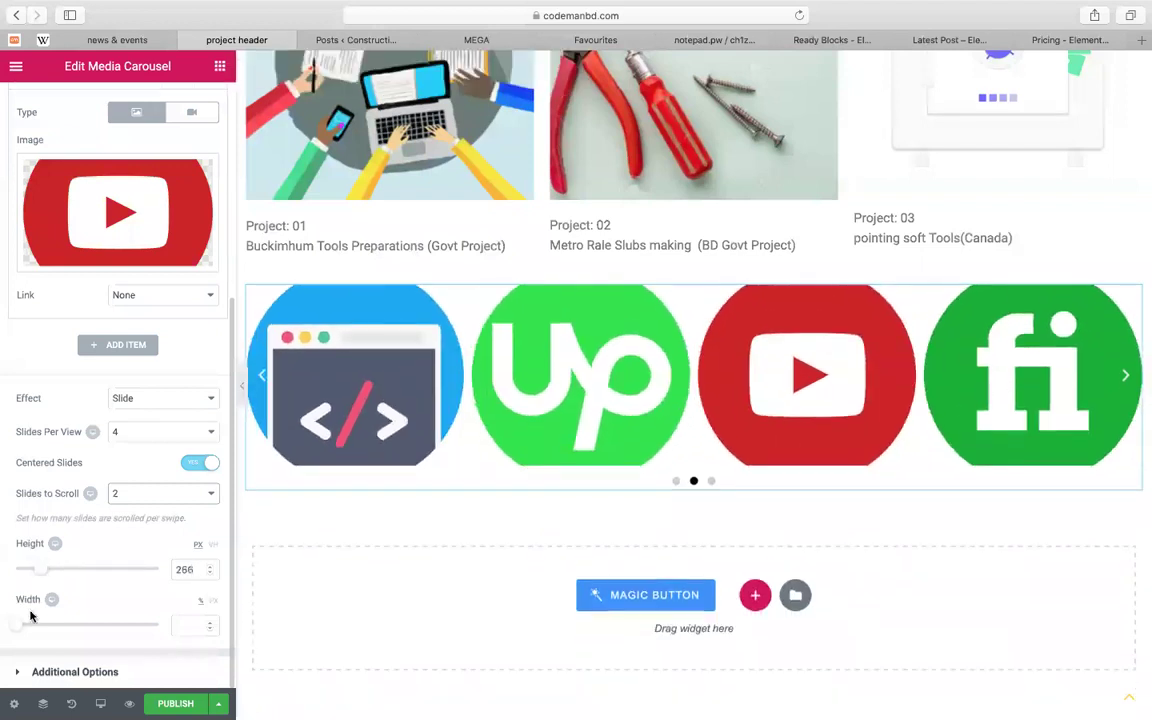
left_click_drag(27, 630, 113, 633)
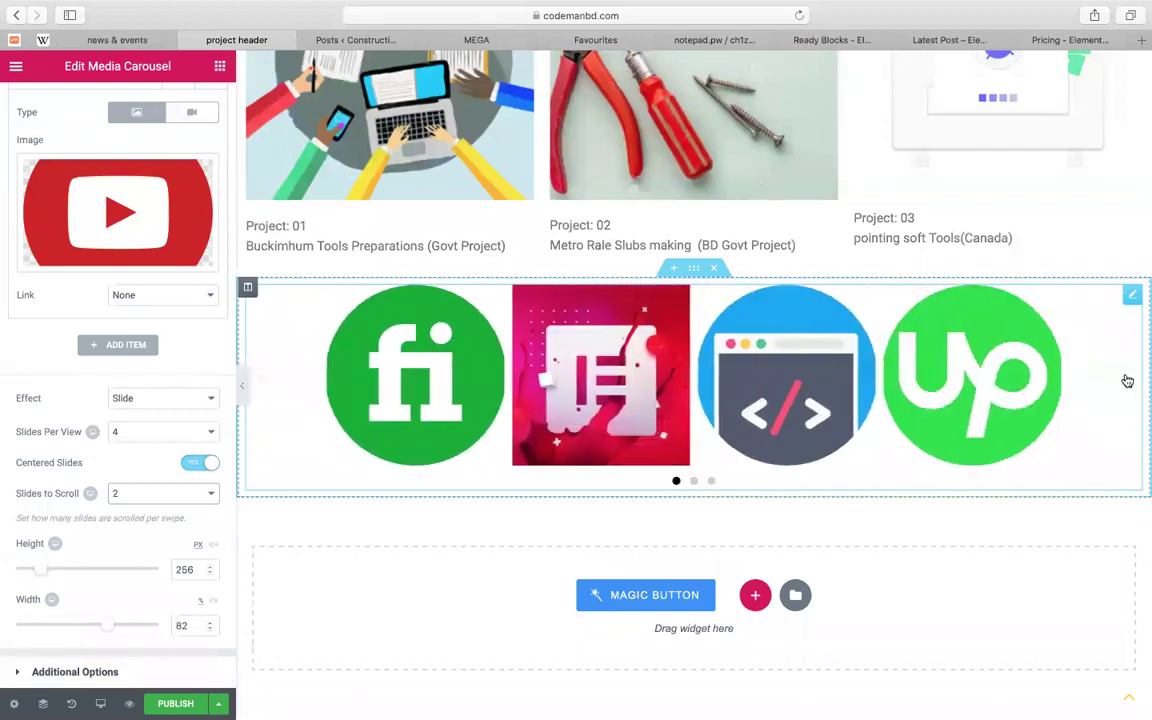
Add a new single-column section directly above the logo carousel
left_click(675, 271)
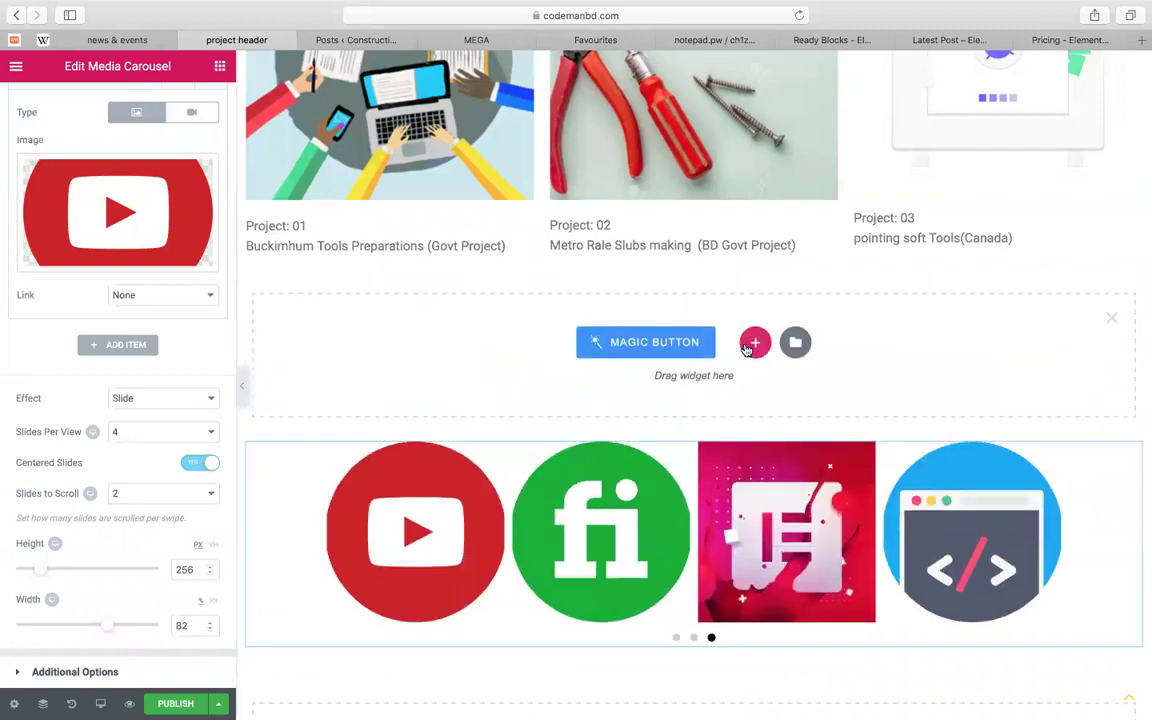
left_click(749, 342)
left_click(474, 395)
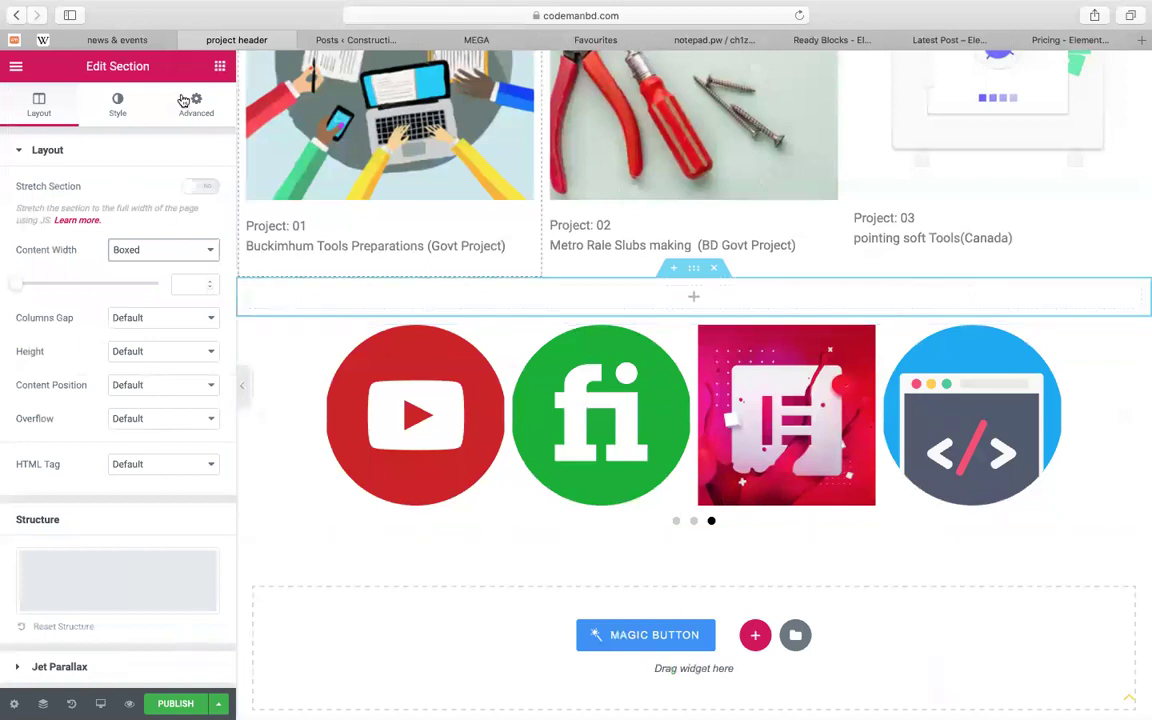
Place a Text Editor widget in the empty section between the projects and the carousel
scroll(540, 314, "up", 5)
scroll(637, 232, "up", 1)
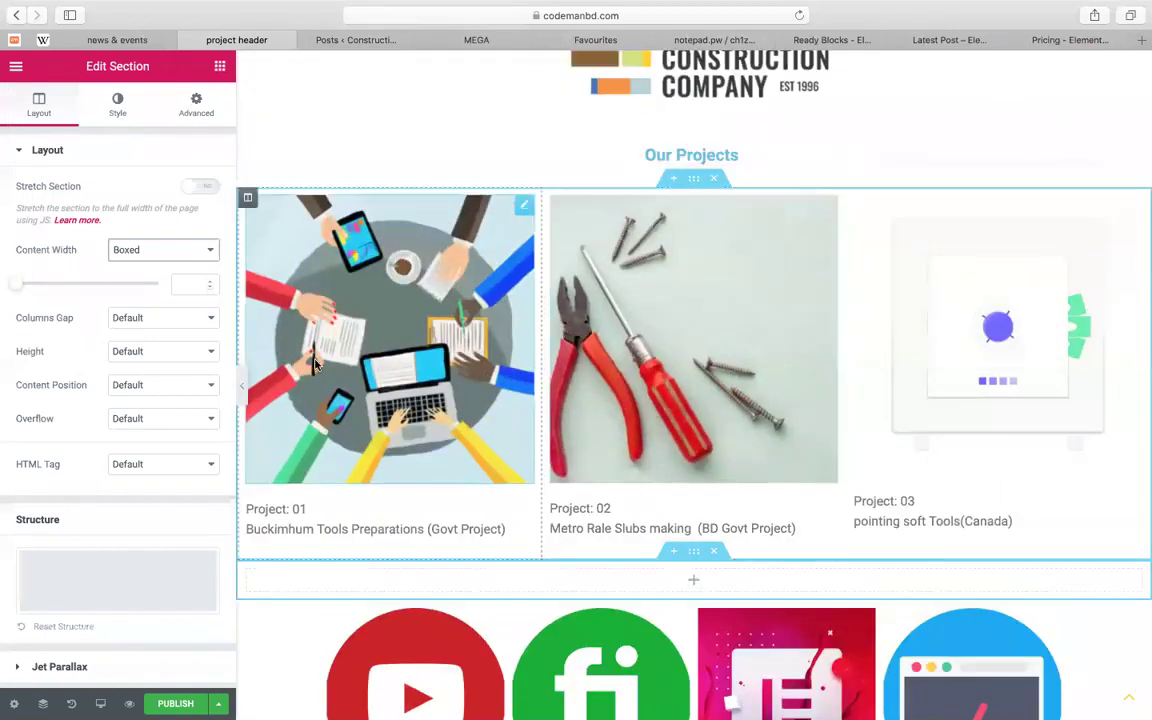
scroll(637, 232, "down", 7)
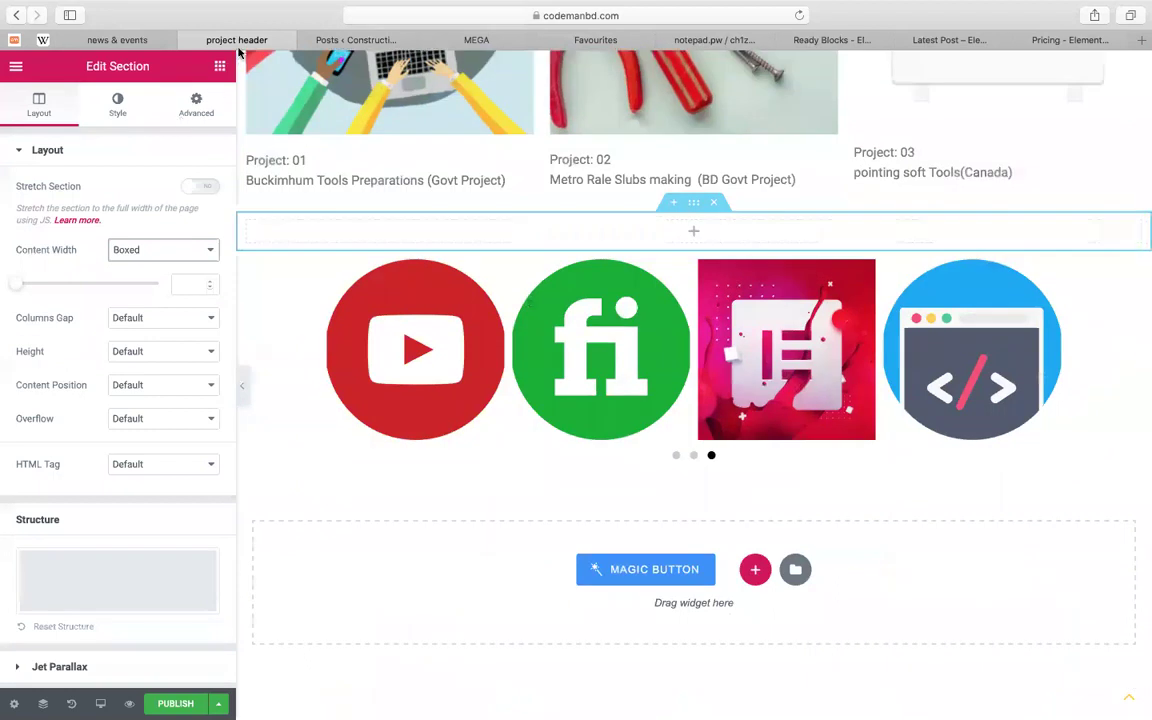
left_click(220, 67)
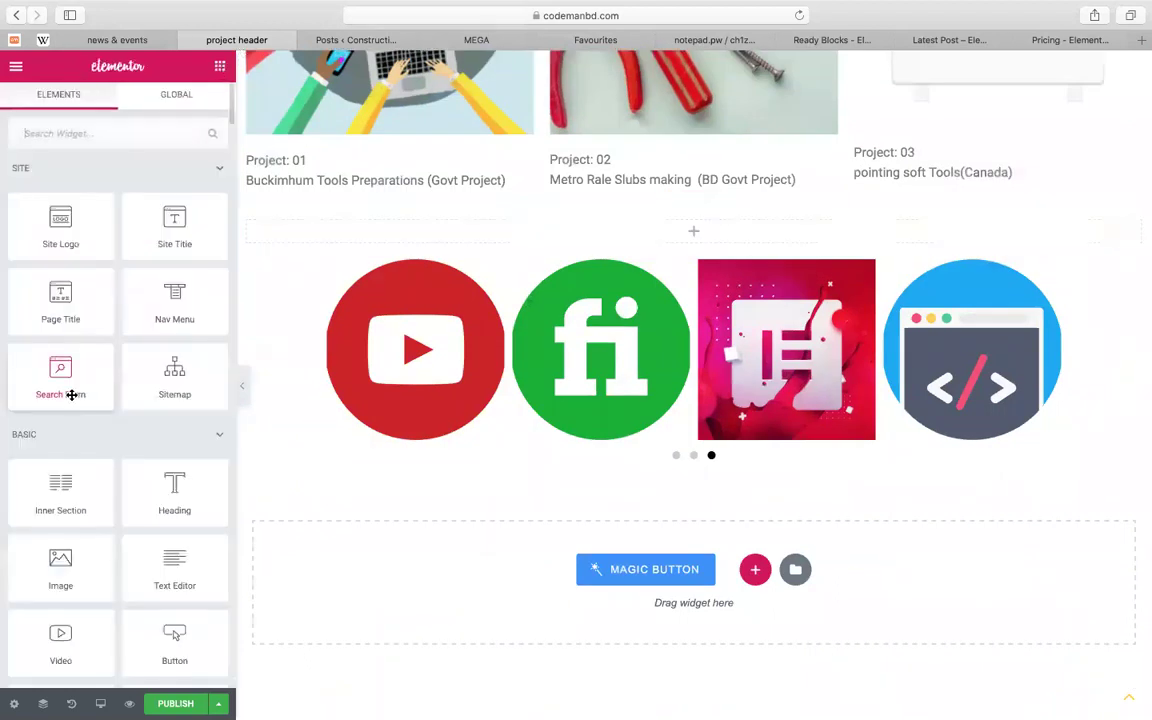
left_click_drag(171, 545, 684, 234)
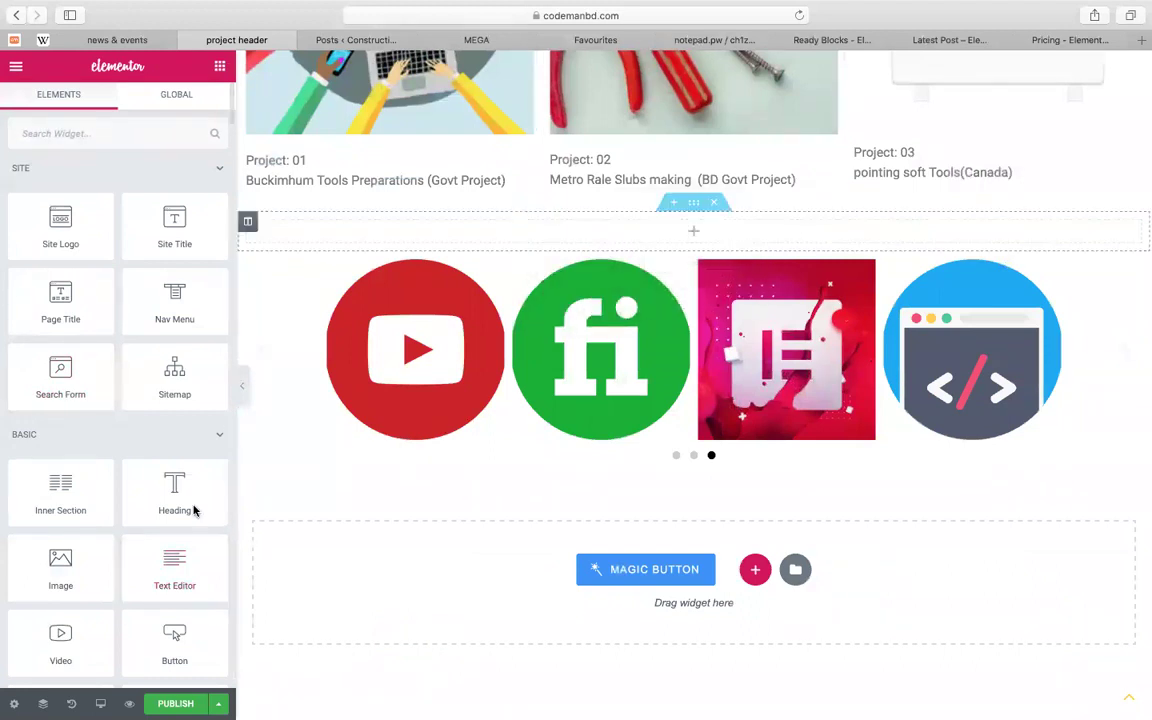
left_click_drag(160, 600, 689, 231)
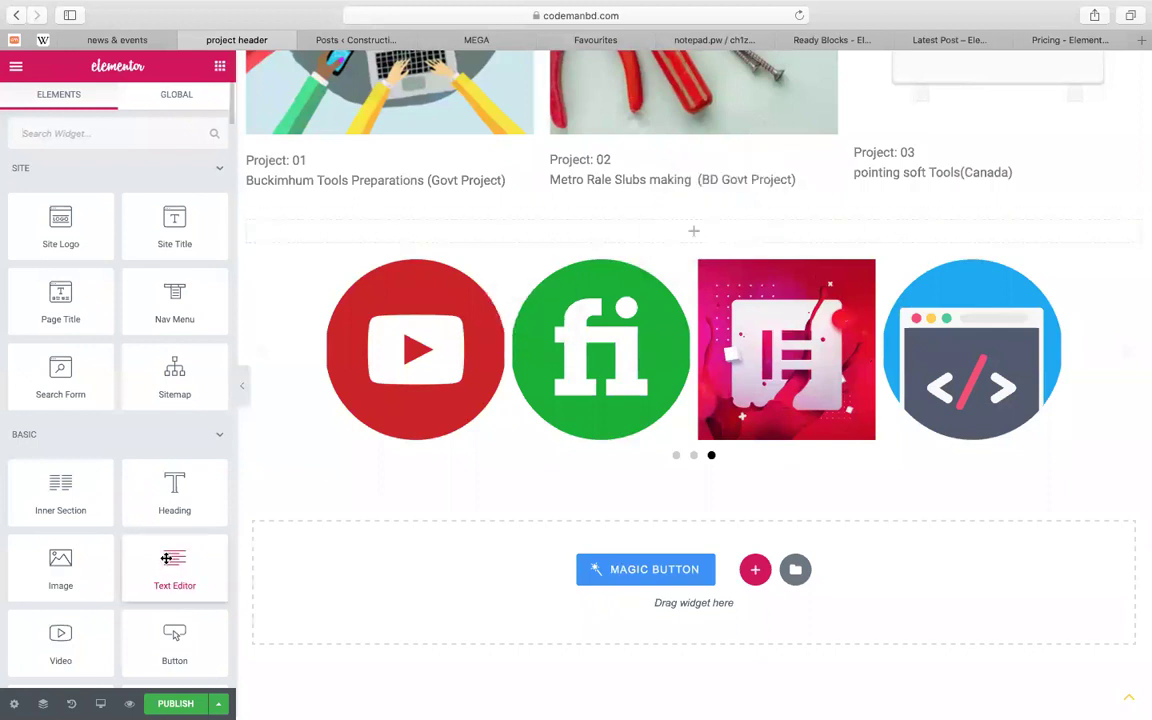
left_click_drag(166, 558, 712, 224)
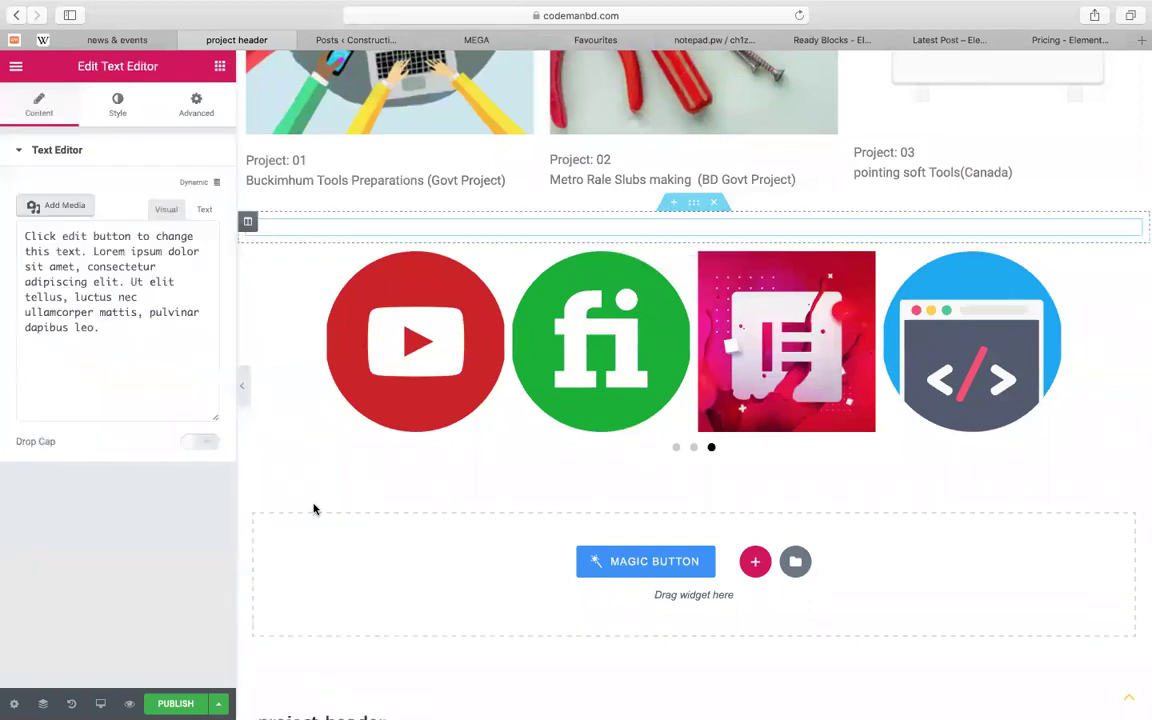
Replace the widget's placeholder text with "Our Projects Owners" and centre the line
key("super+a")
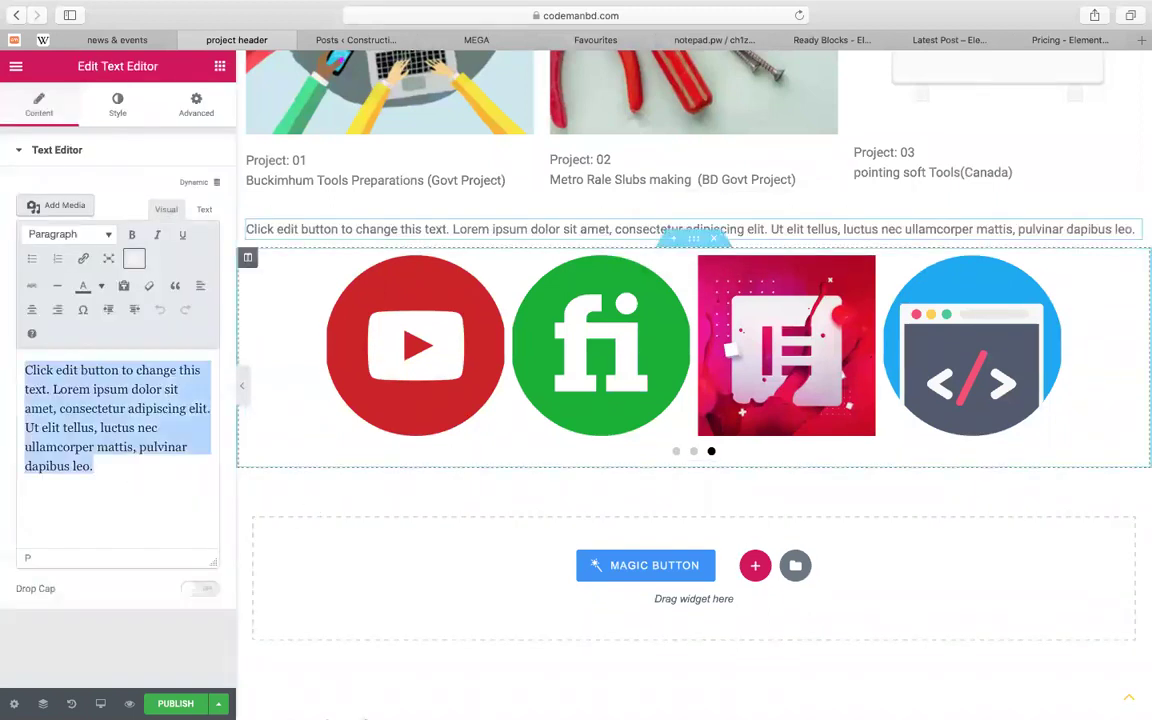
type("Our Projects Owners")
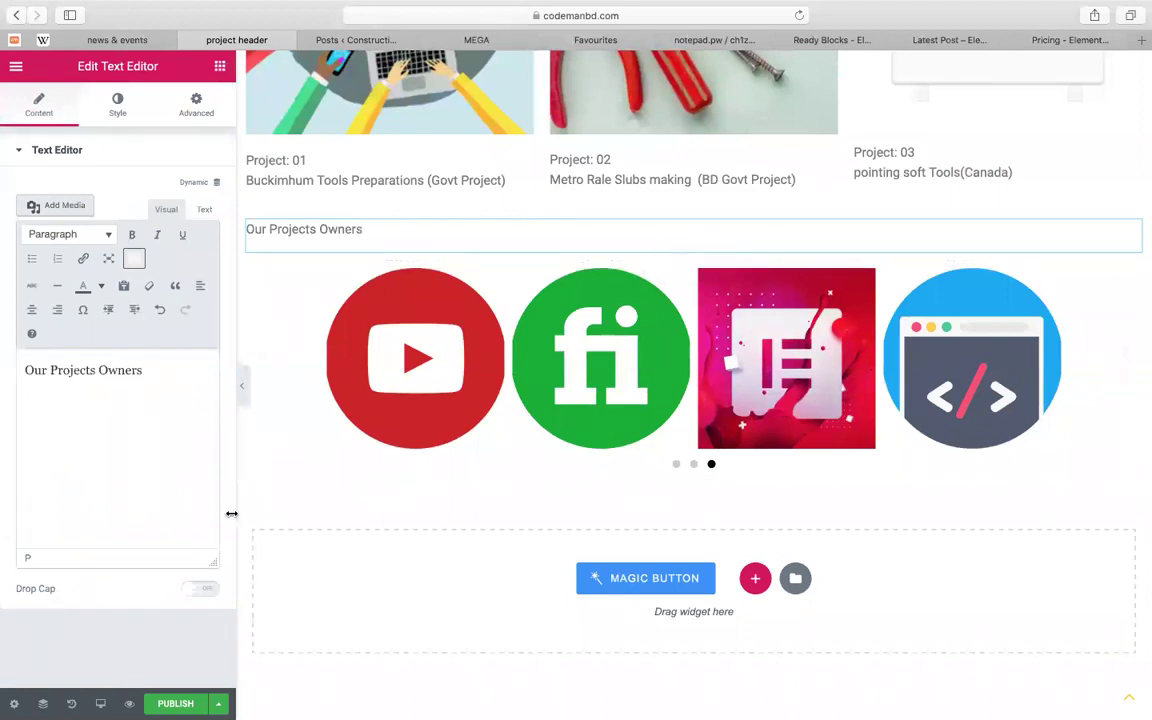
key("super+a")
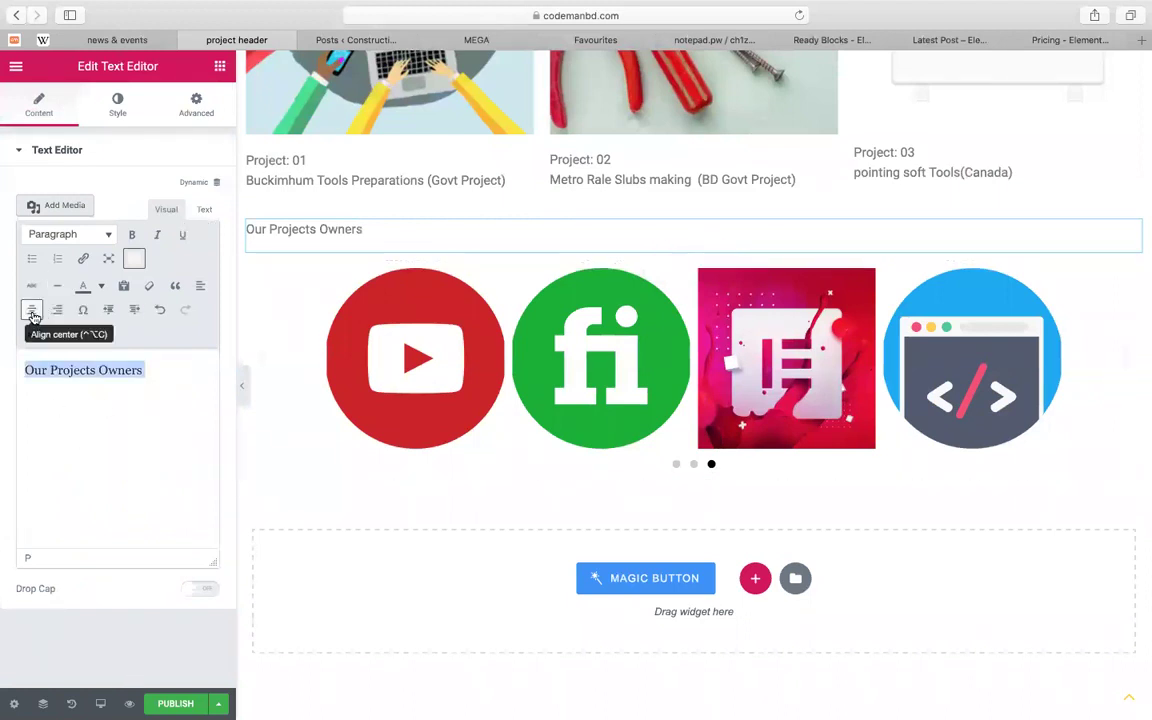
left_click(31, 309)
Give the "Our Projects Owners" text the light blue preset colour and set the widget's alignment to Center
left_click(100, 287)
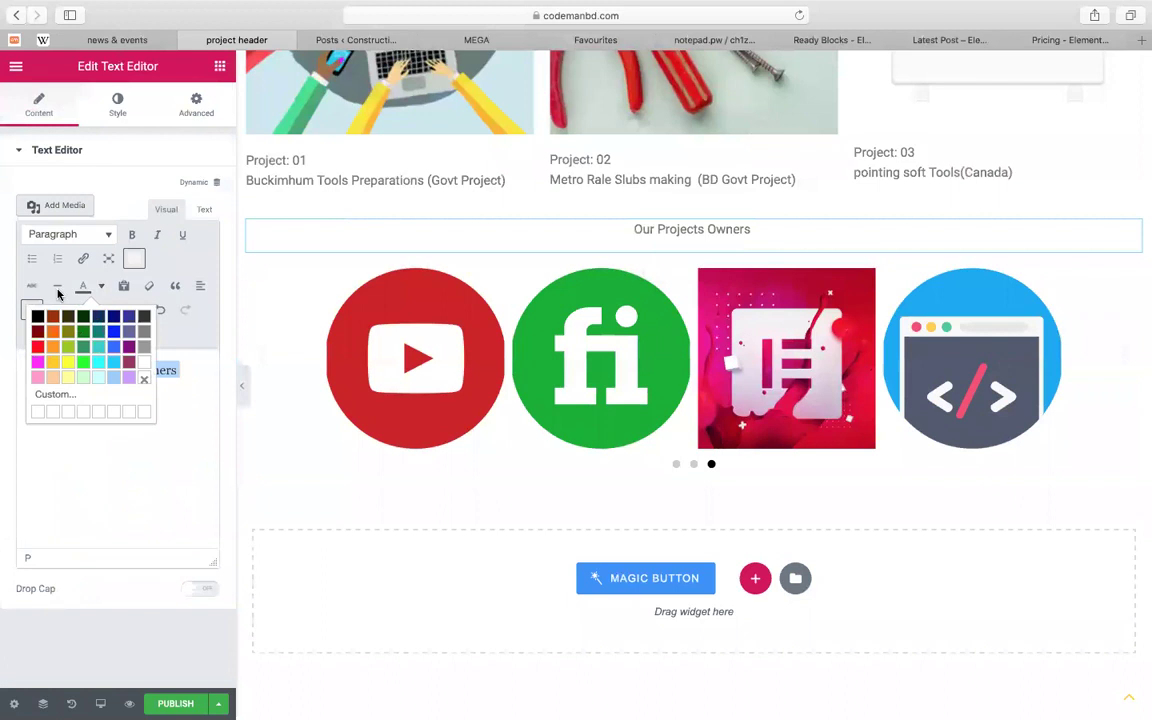
left_click(118, 104)
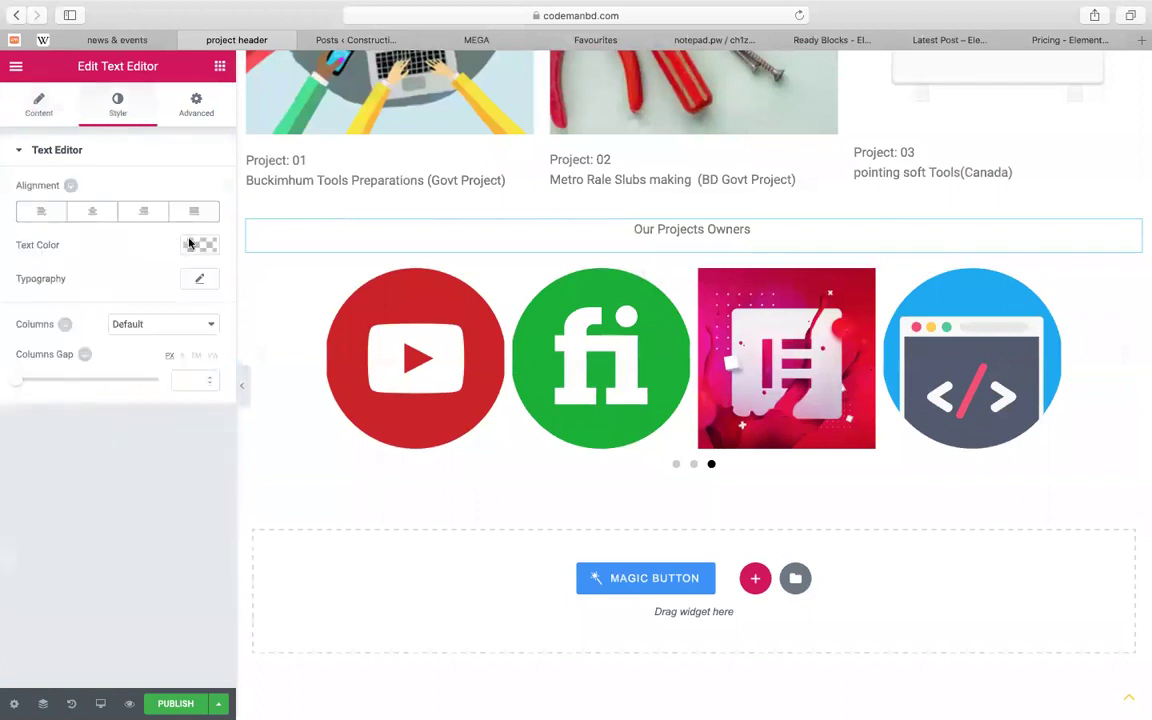
left_click(199, 245)
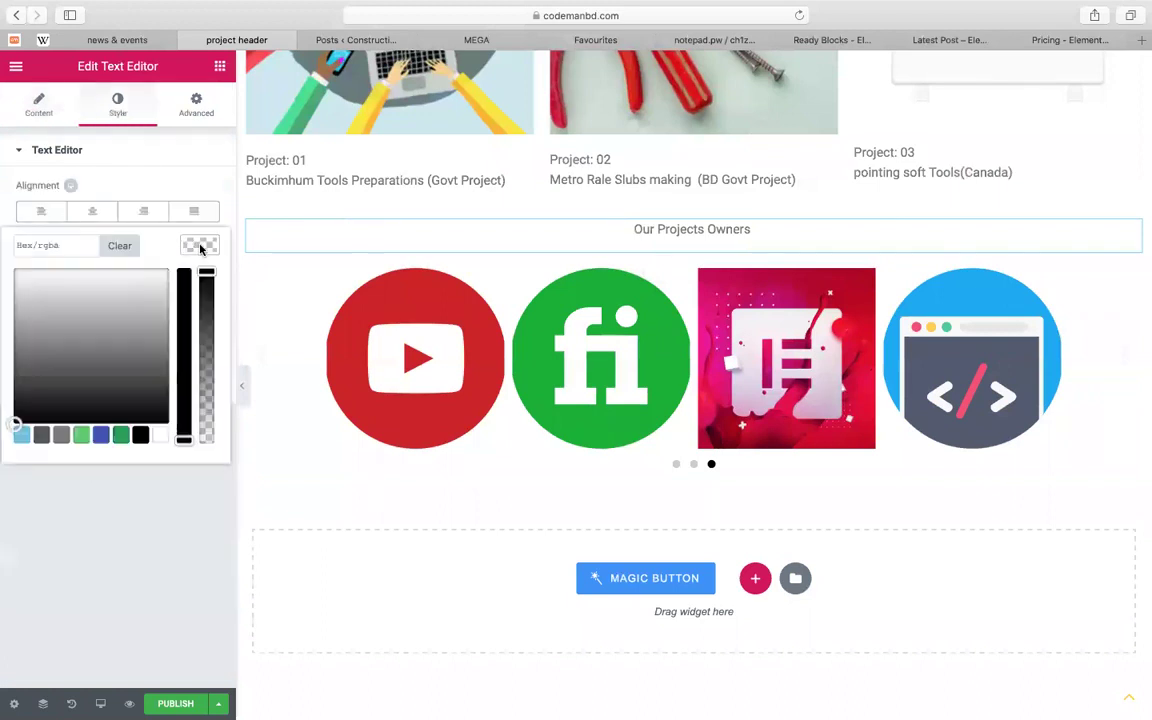
left_click(21, 434)
left_click(92, 211)
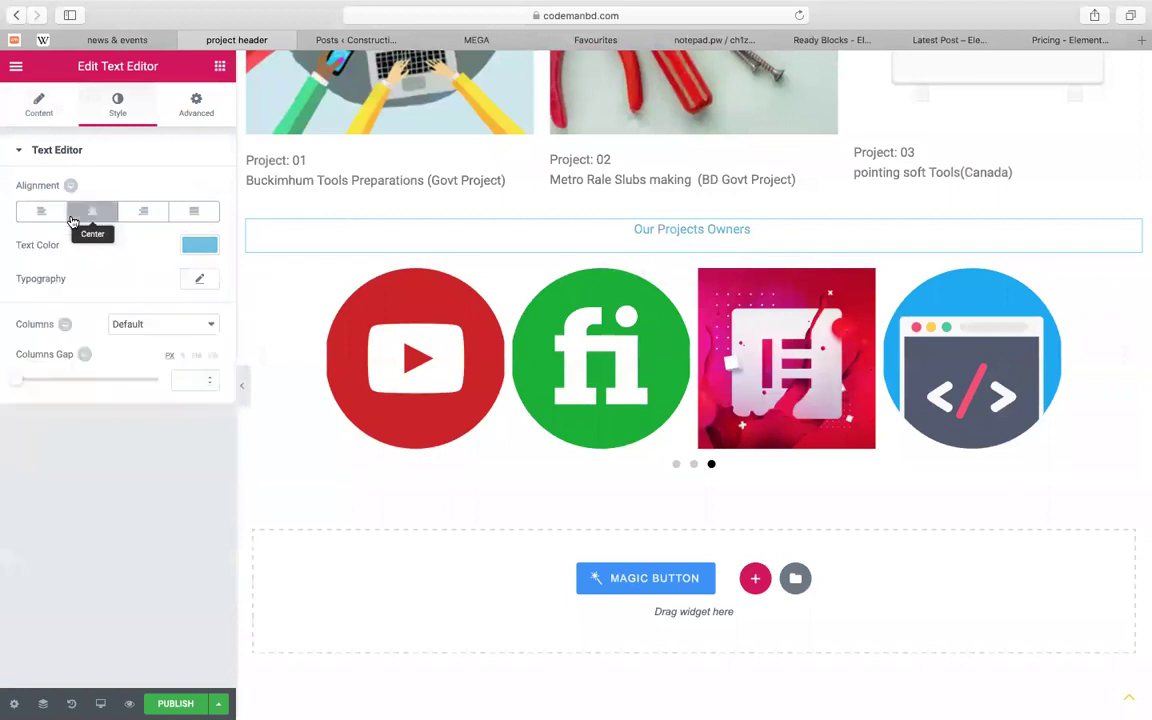
Set the "Our Projects Owners" typography to a 21 px font size and a line height of 3 em
left_click(200, 285)
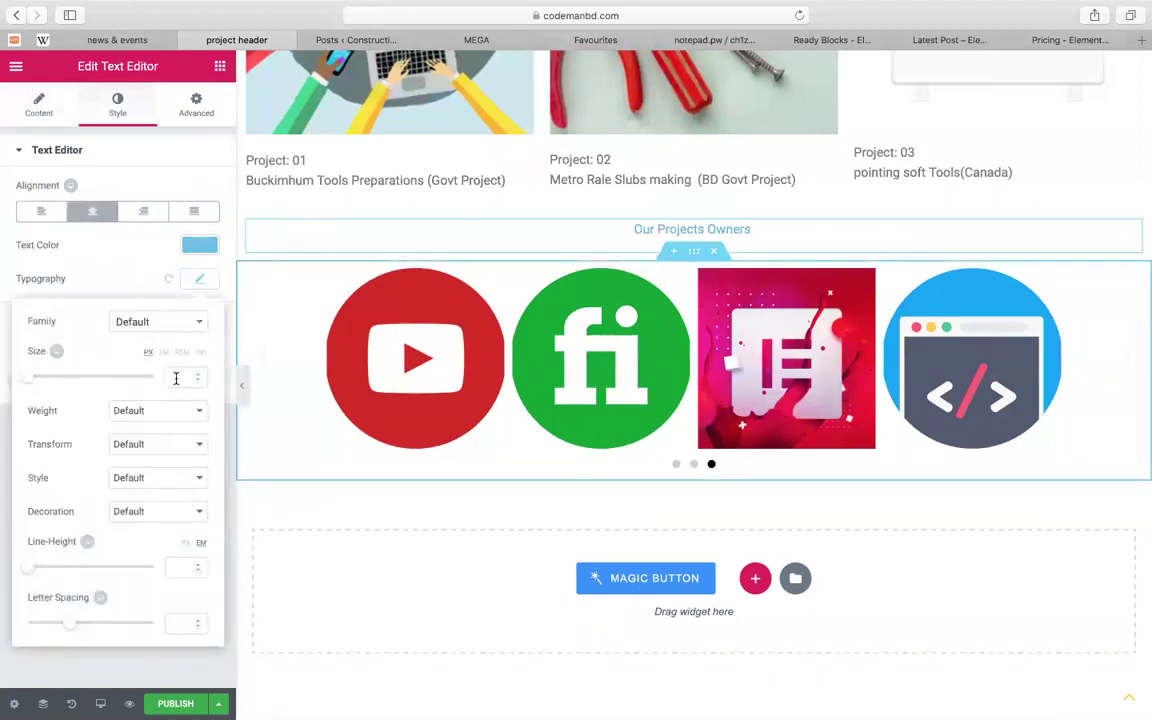
left_click_drag(30, 376, 38, 376)
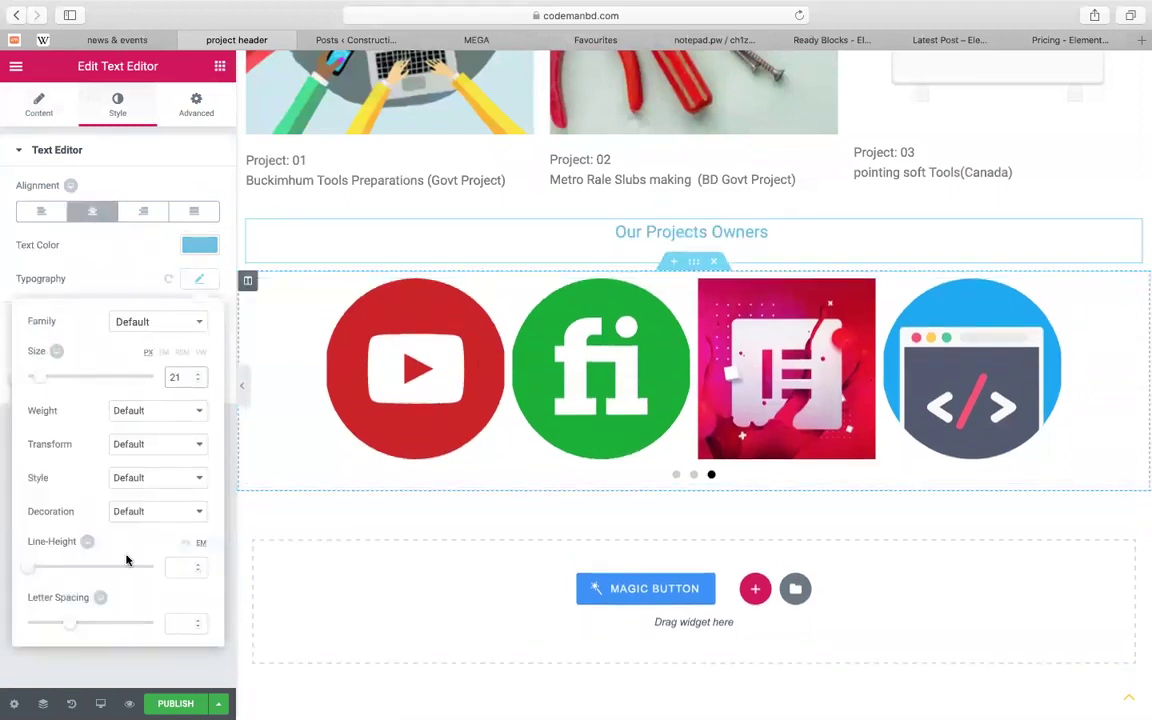
left_click_drag(33, 573, 66, 570)
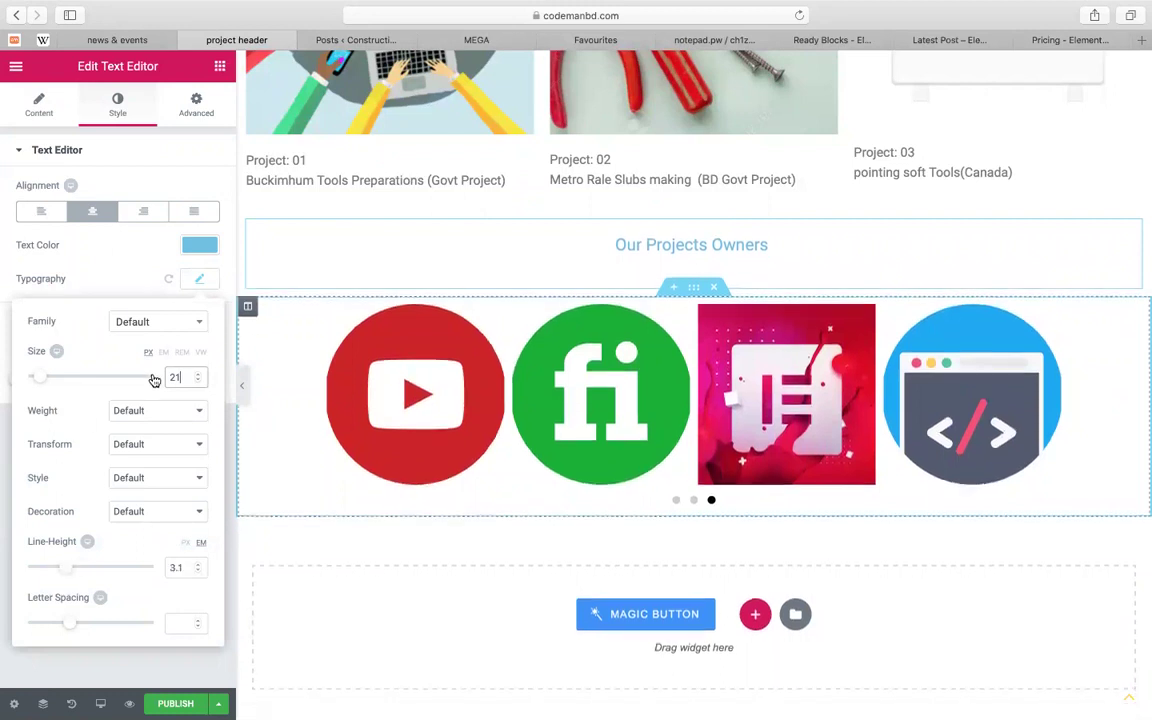
Set the "Our Projects Owners" text transform to Uppercase and its weight to Bold, keeping the Default style
left_click(141, 447)
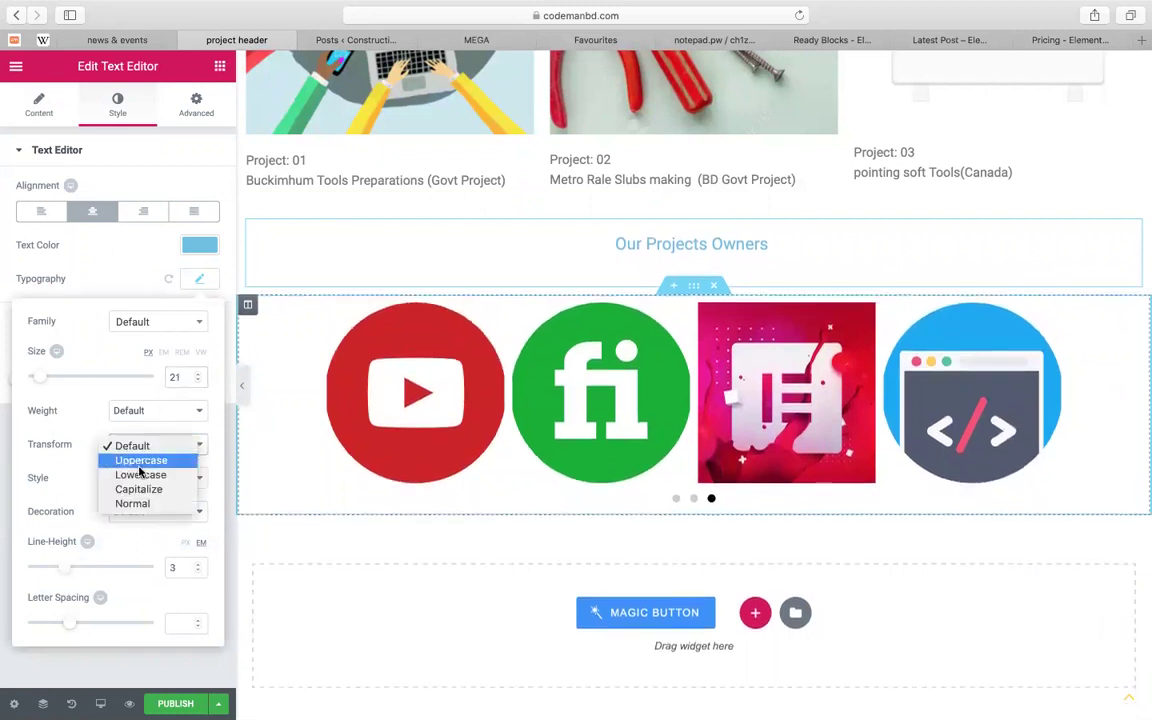
left_click(140, 463)
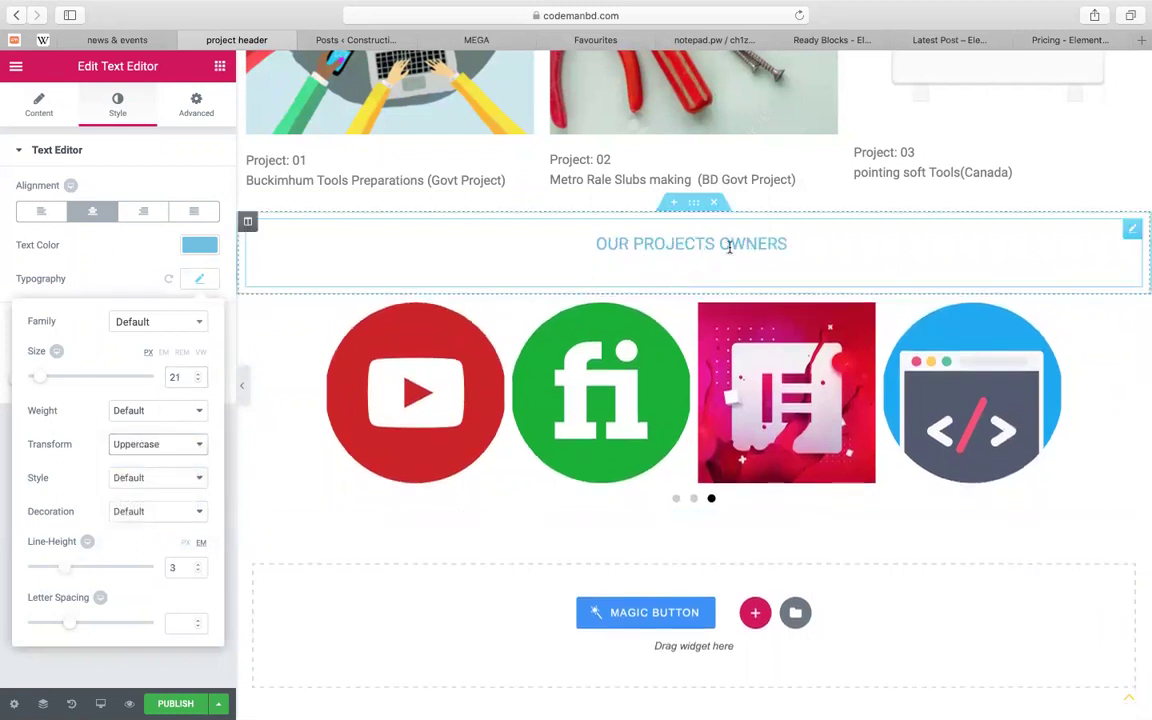
left_click(152, 478)
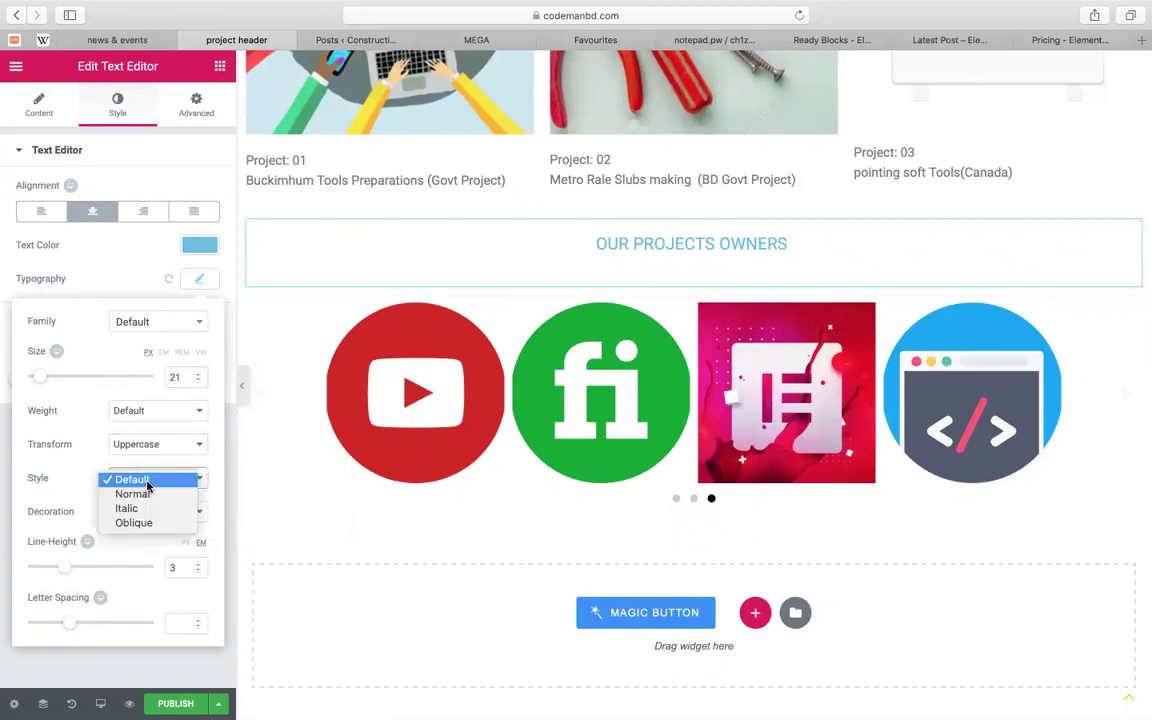
left_click(147, 481)
left_click(130, 412)
left_click(127, 441)
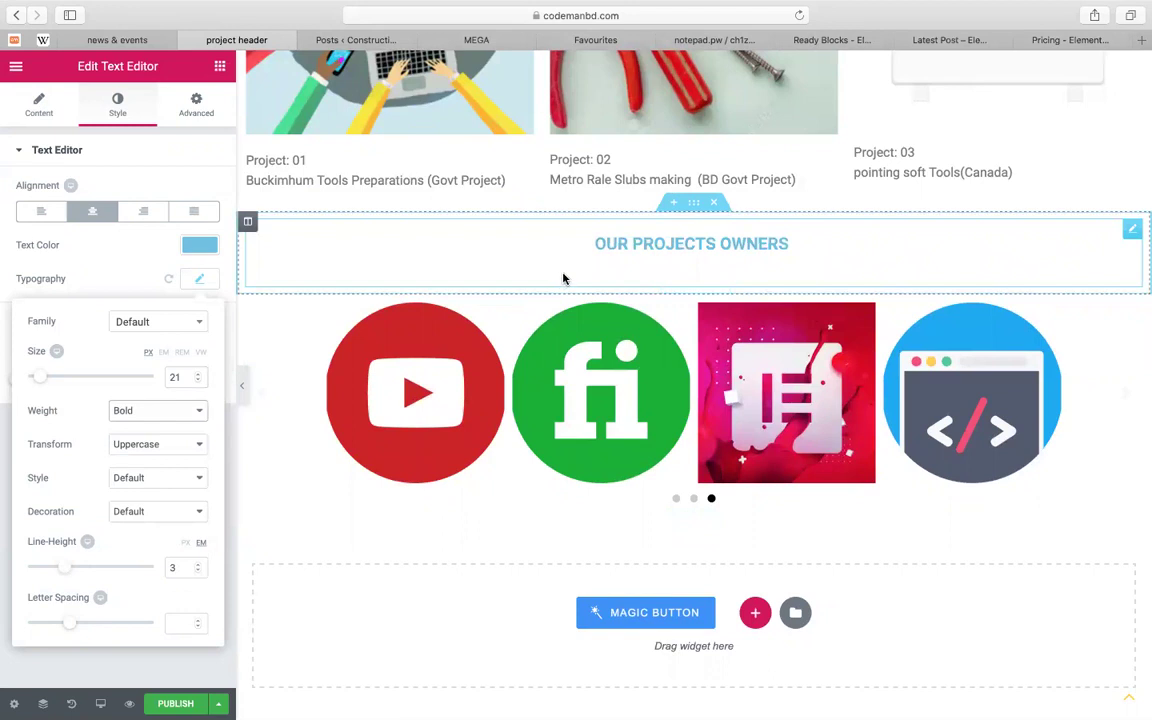
Unlink the margin values of the "Our Projects Owners" section and set its top margin to 50 px and bottom margin to 0
left_click(693, 204)
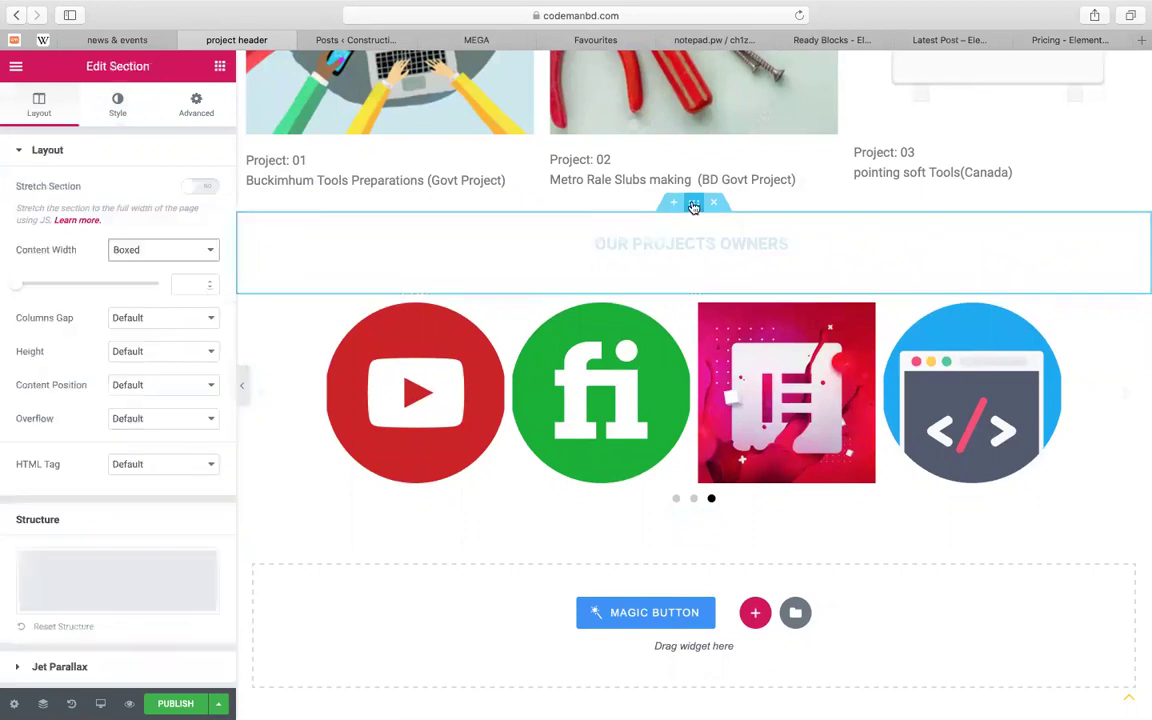
left_click(196, 116)
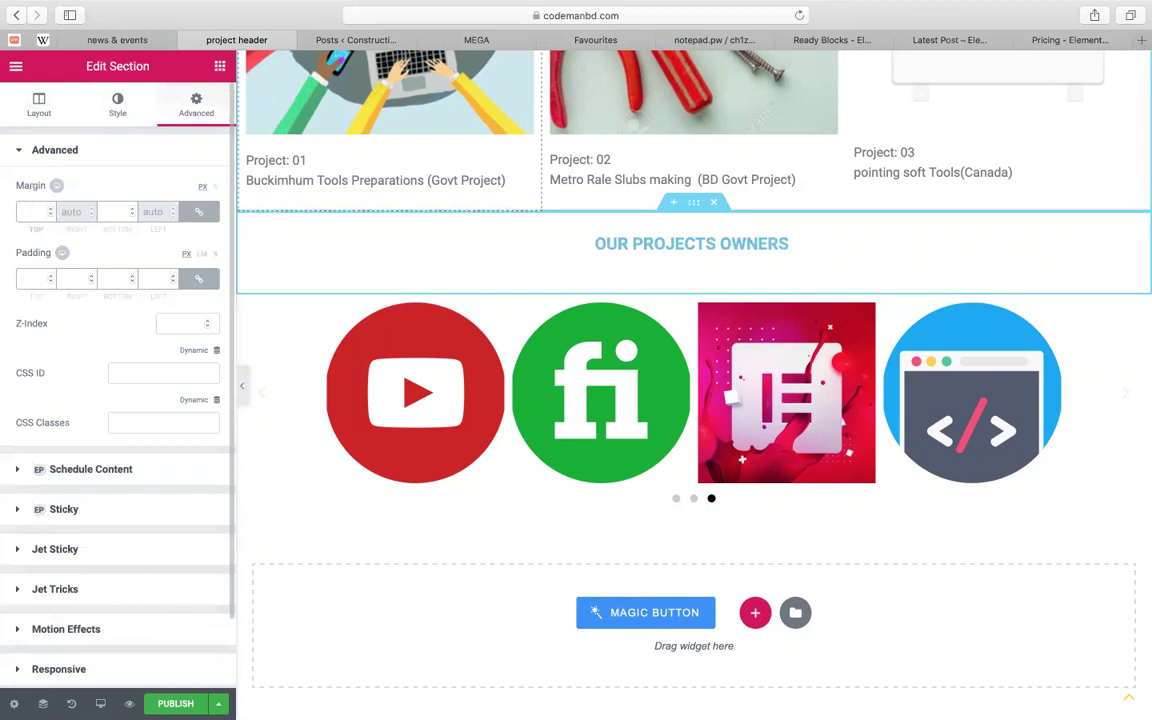
type("50")
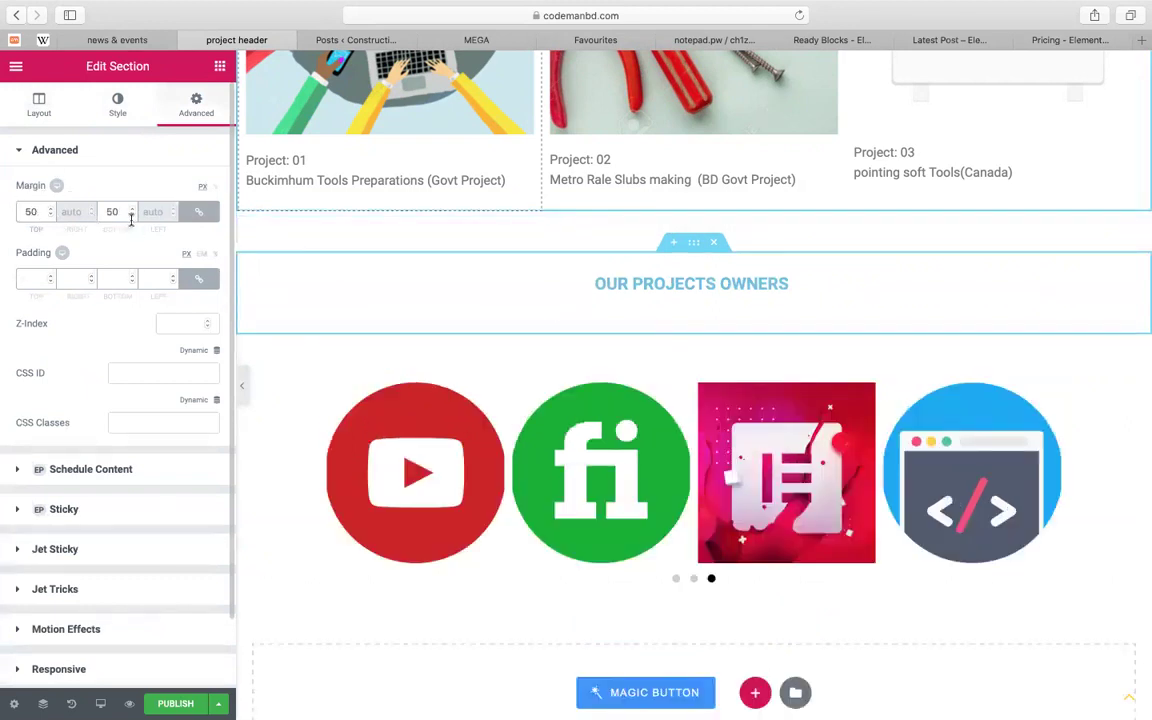
left_click(199, 211)
left_click(133, 209)
left_click_drag(121, 211, 91, 211)
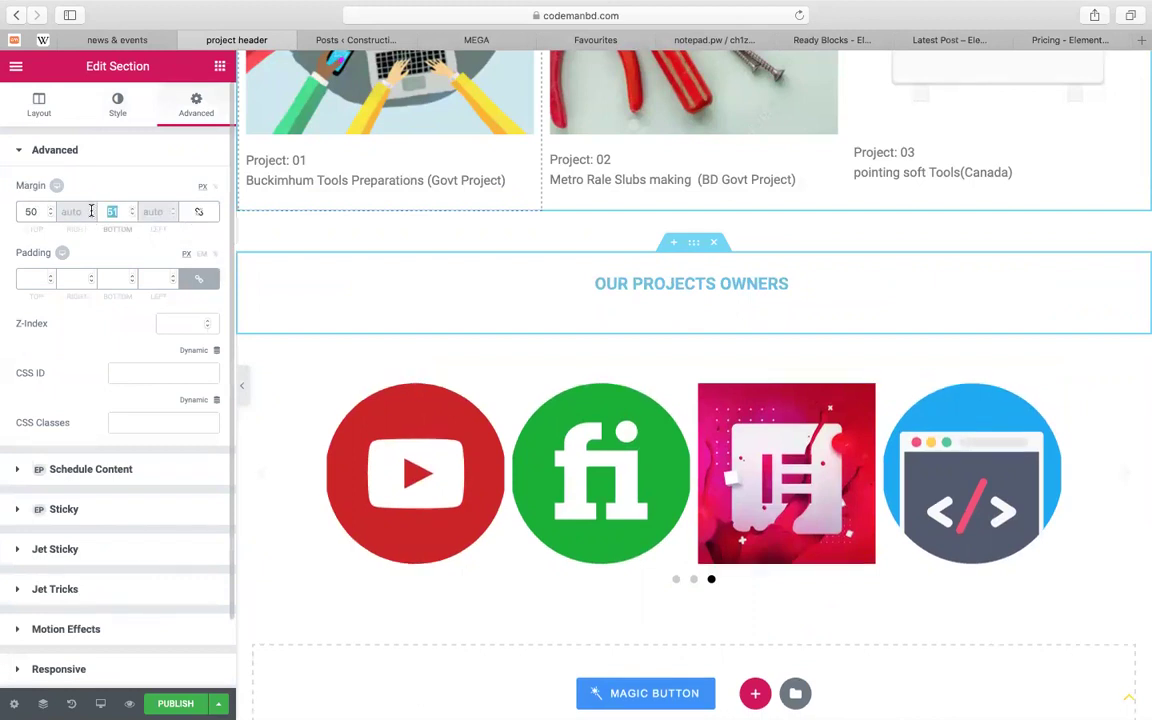
type("0")
Add a single-column section below the logo carousel and place the standard Accordion widget in it
scroll(486, 265, "down", 3)
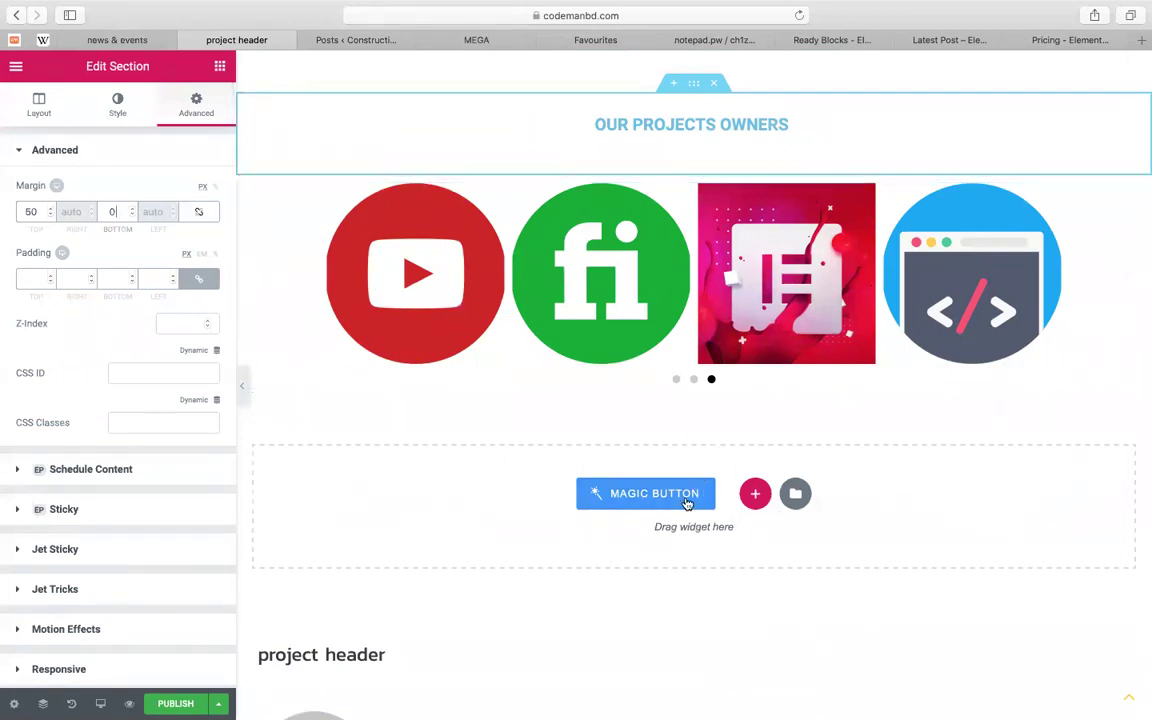
left_click(755, 493)
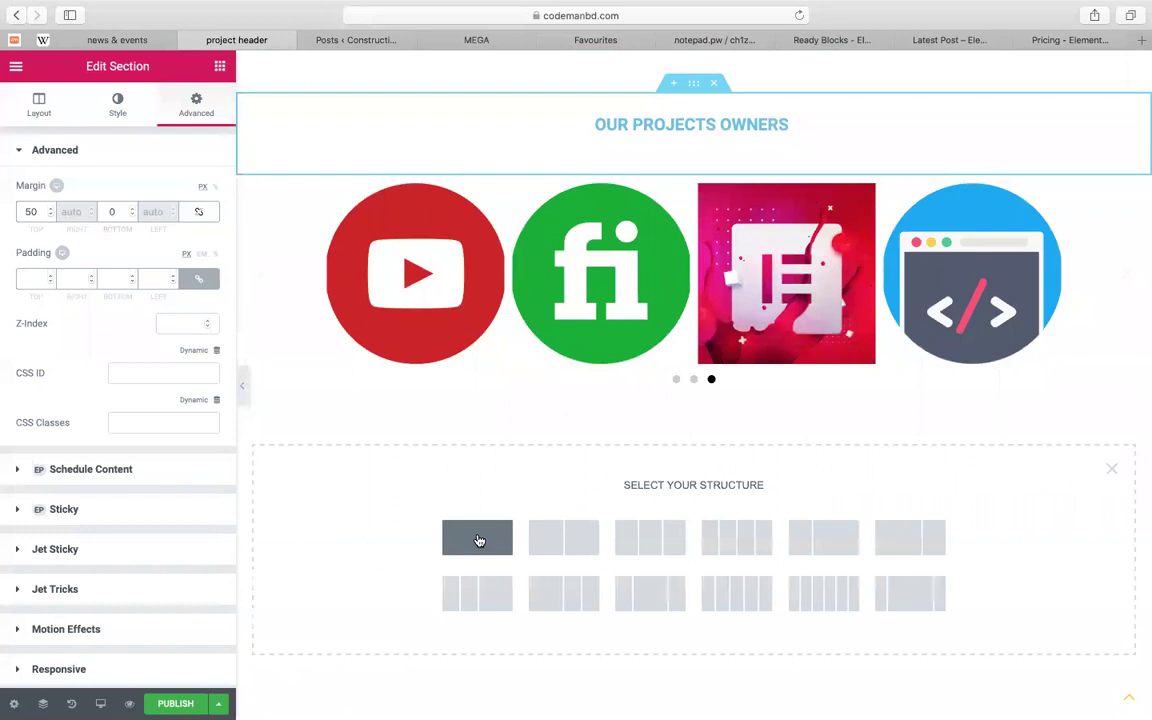
left_click(477, 540)
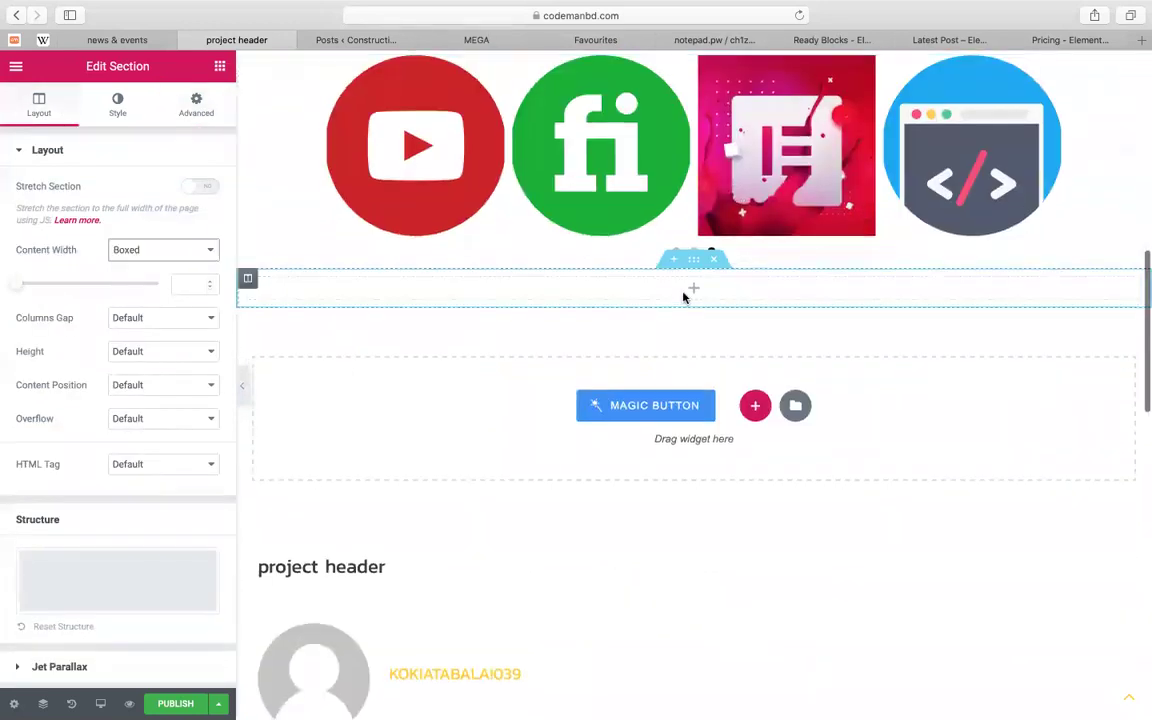
left_click(684, 296)
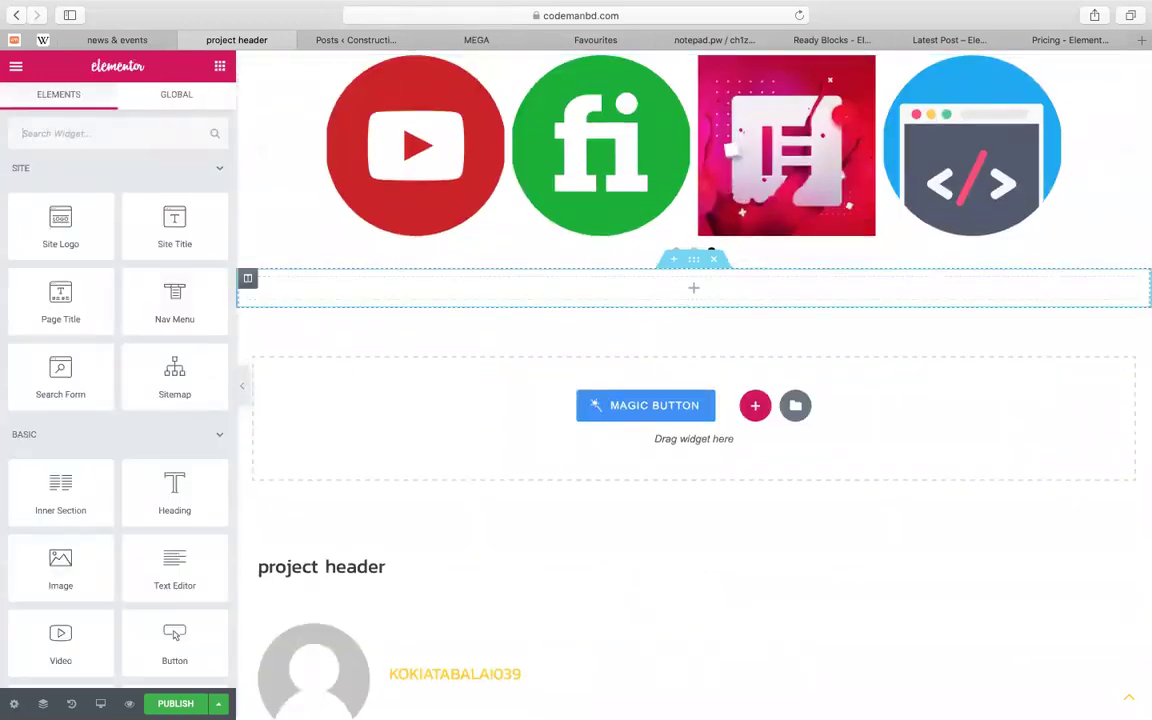
type("coc")
key("BackSpace")
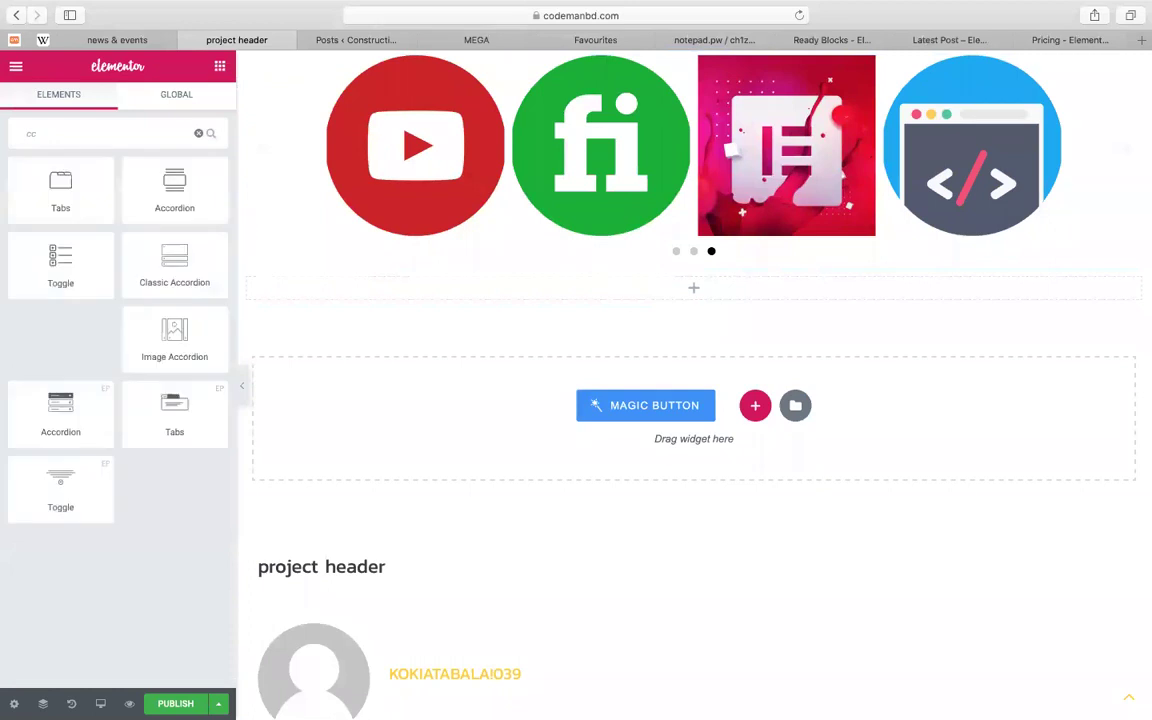
left_click_drag(175, 156, 648, 287)
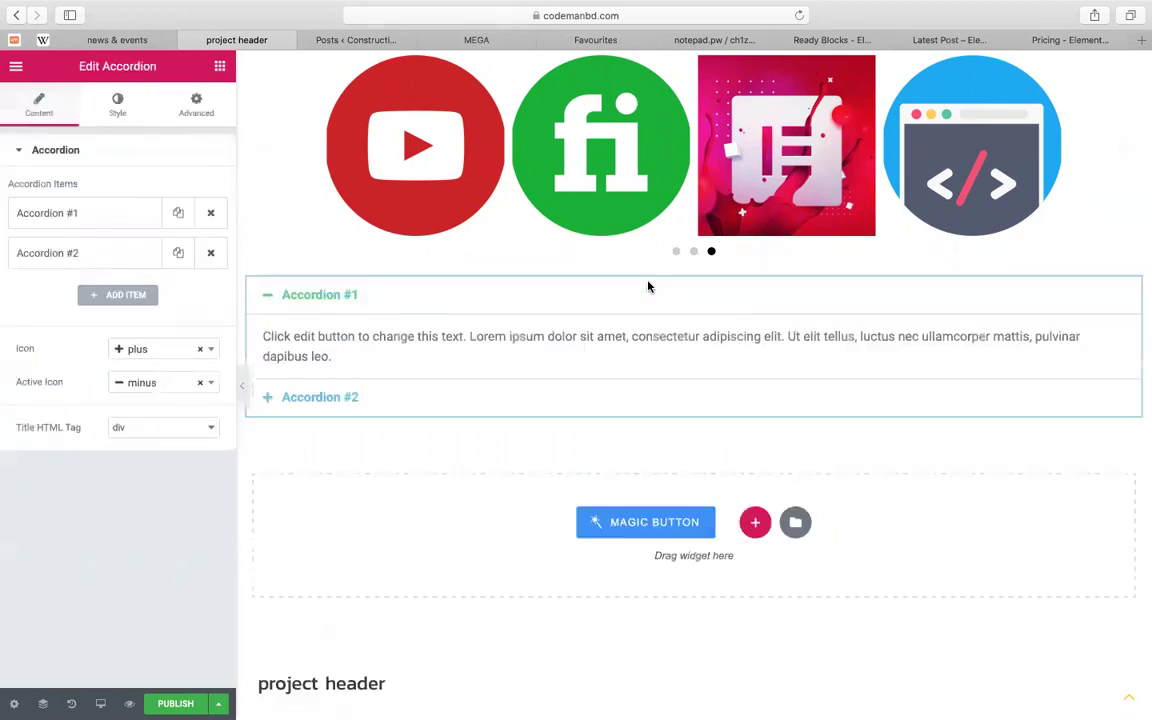
Change the title of the first accordion item to "Why Us?"
left_click(97, 225)
left_click(98, 228)
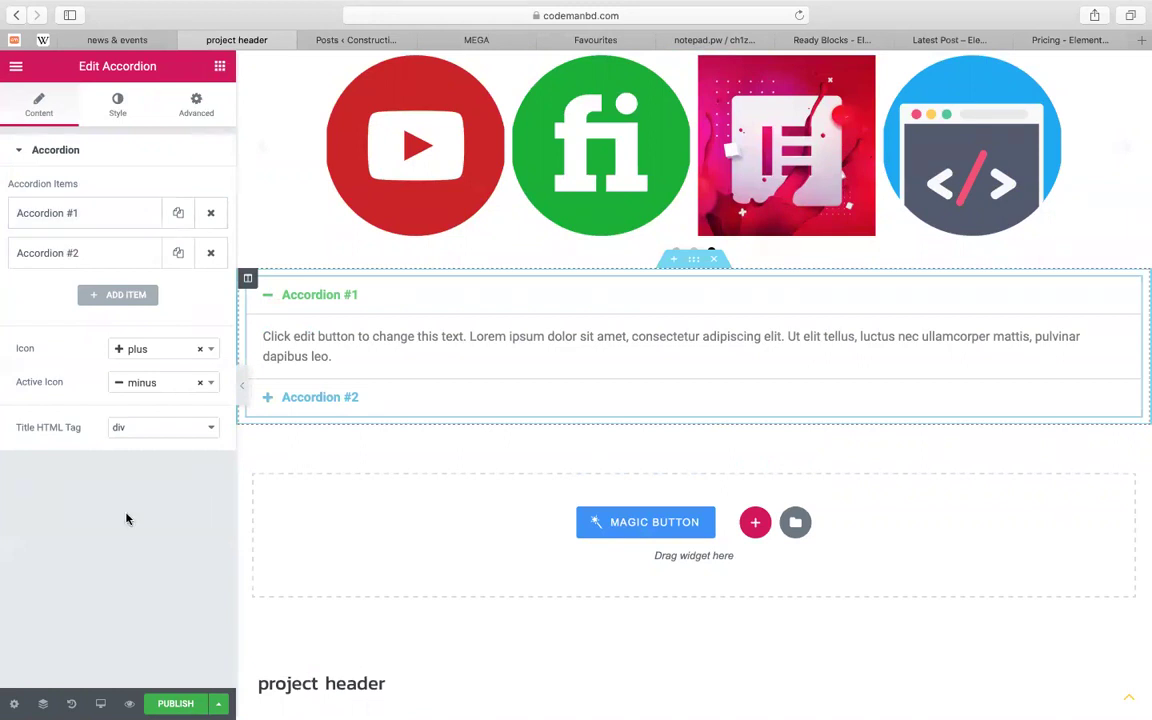
left_click(30, 210)
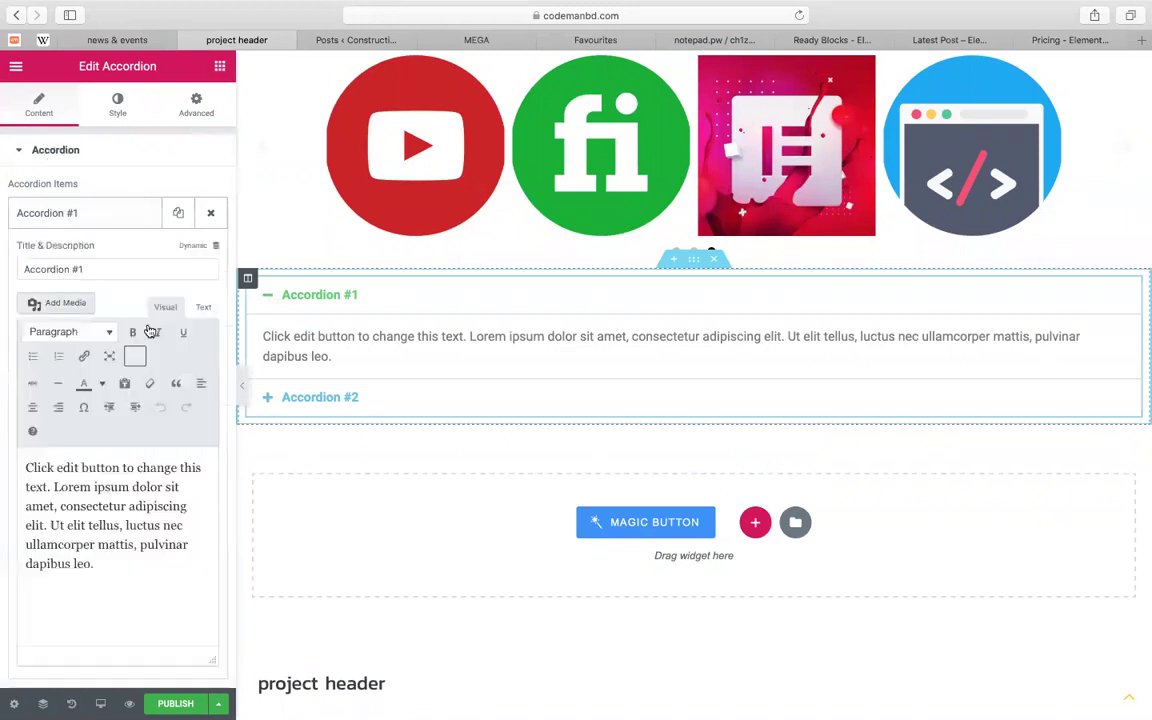
triple_click(110, 272)
type("W")
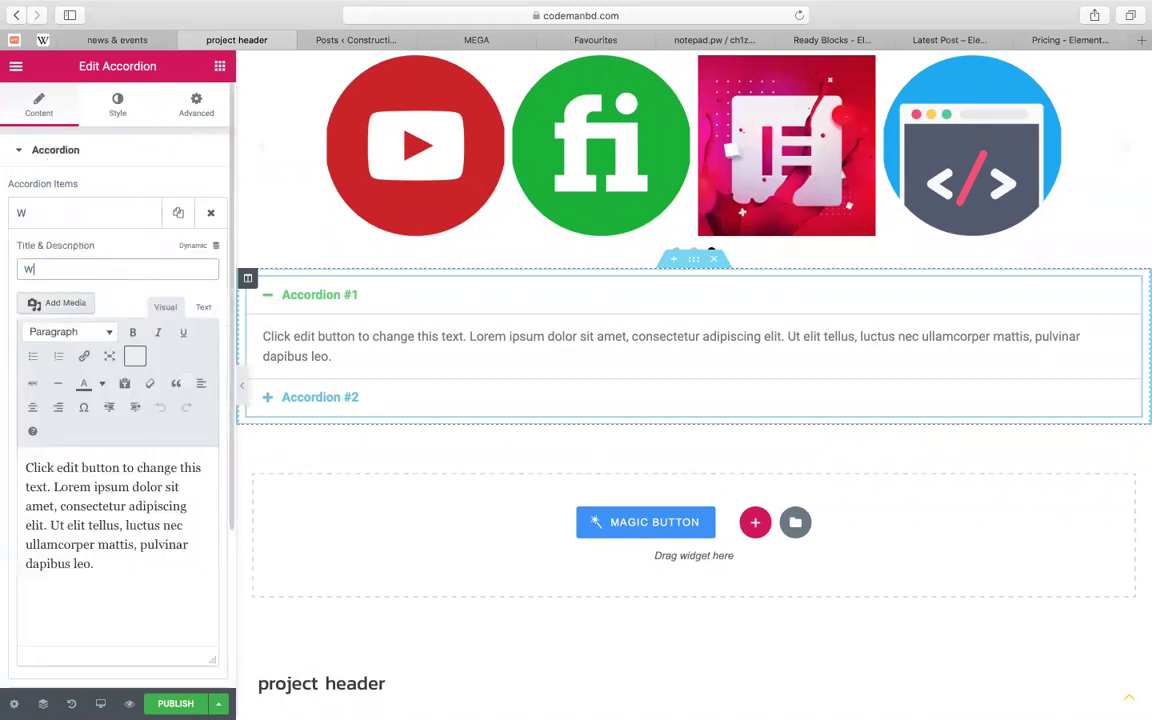
type("hy Us?")
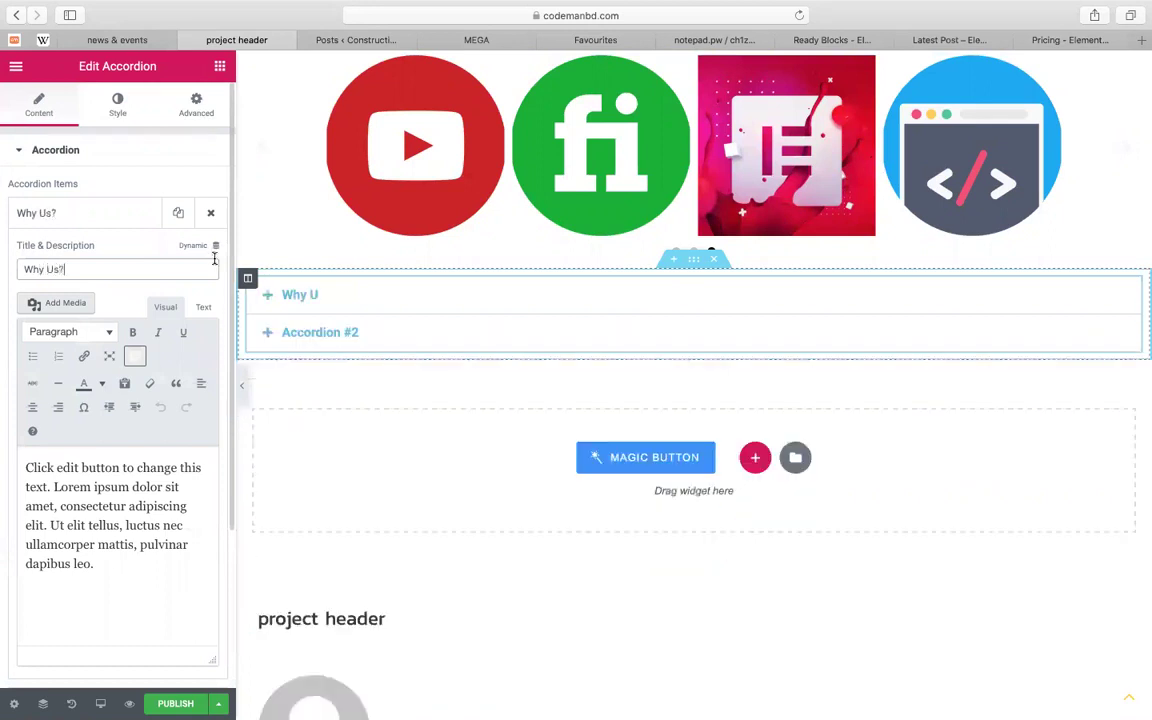
Insert "We are best" before the placeholder description of the "Why Us?" item and collapse the item's settings
left_click(110, 557)
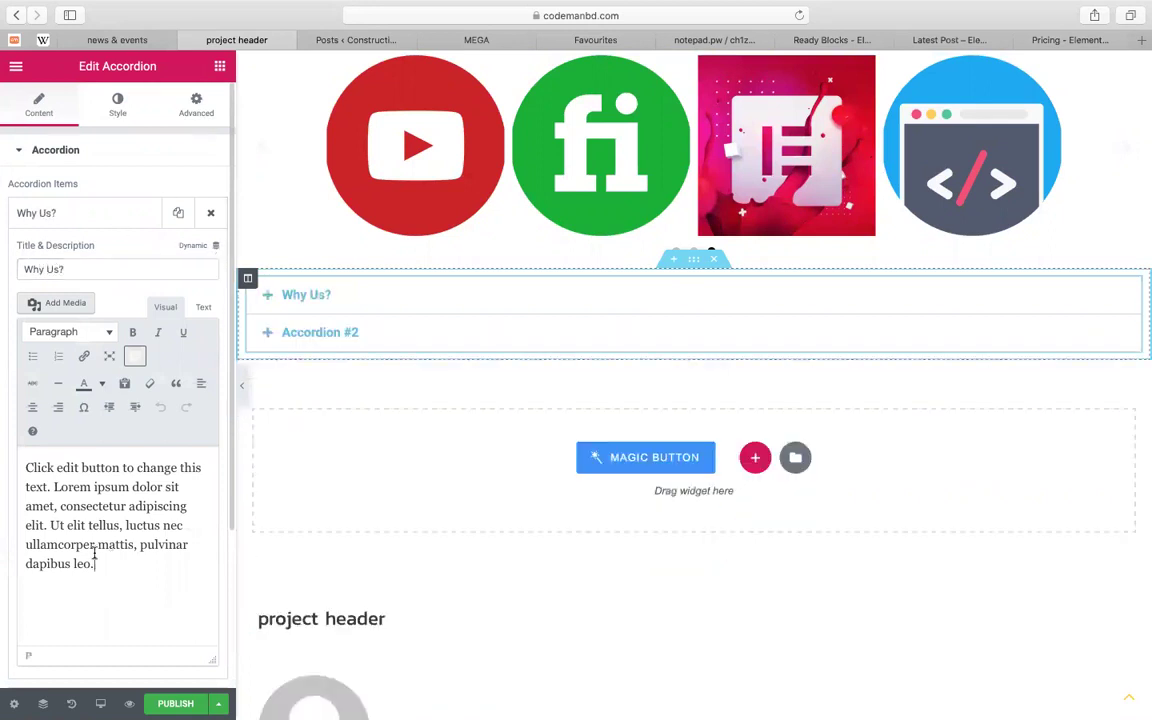
left_click(22, 467)
type("We are best")
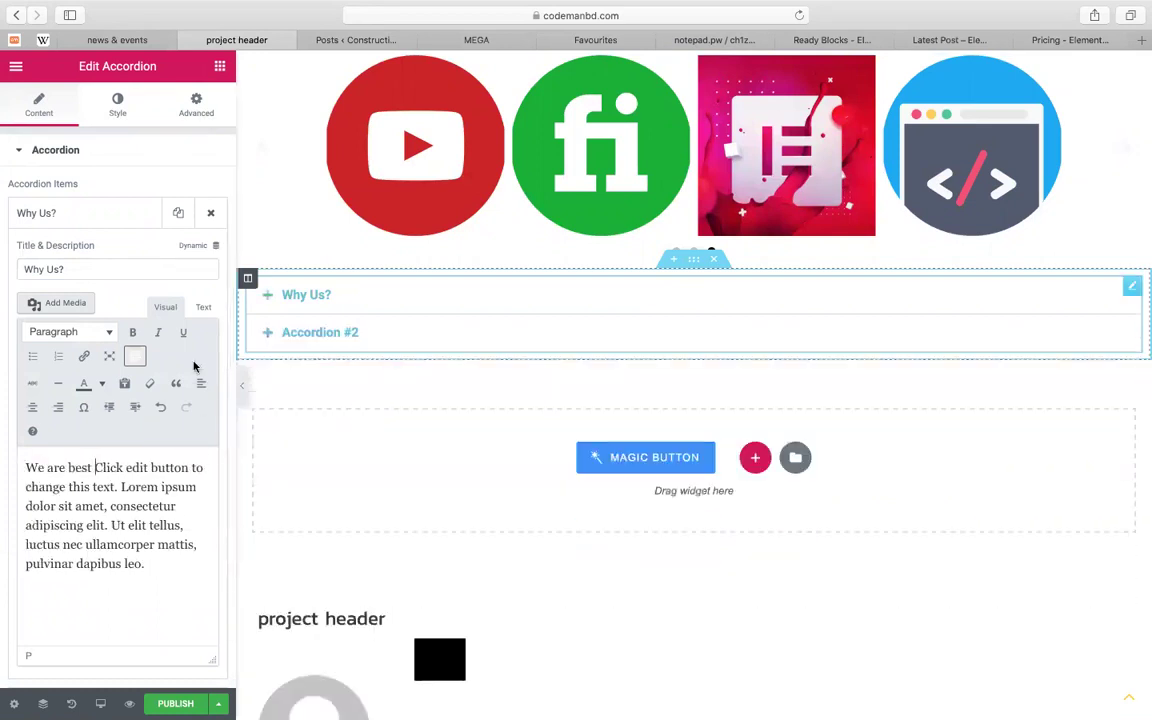
left_click(93, 224)
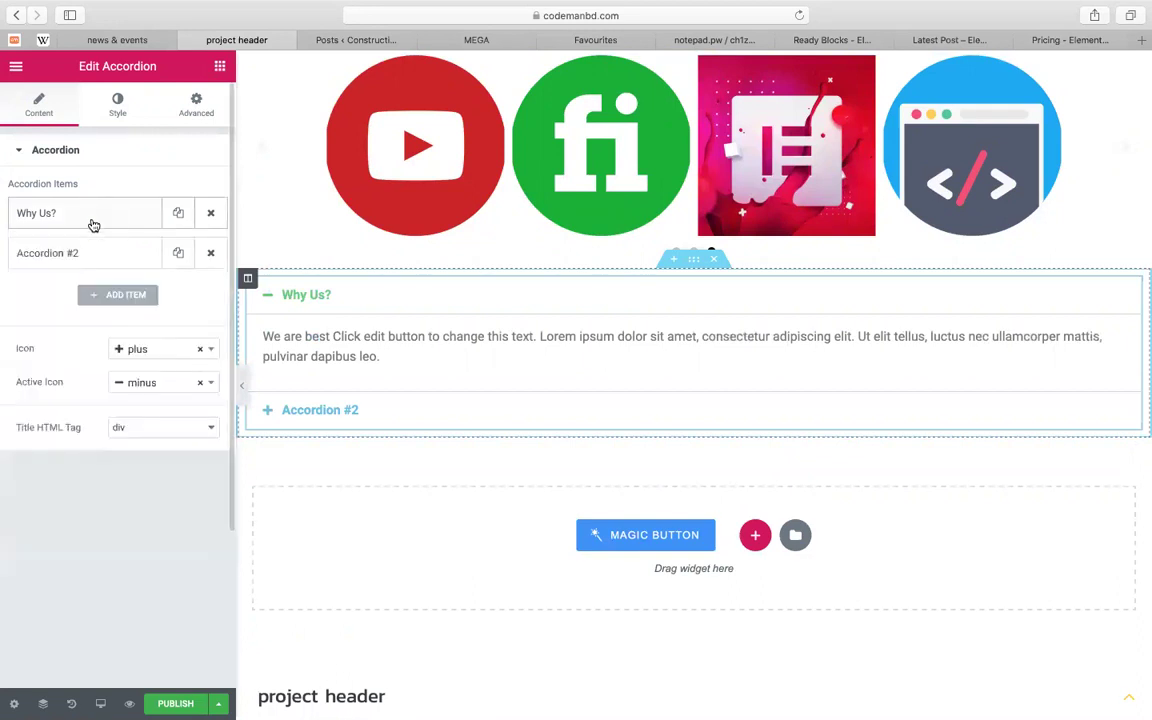
Change the title of the second accordion item to "Delivery Time?"
left_click(40, 256)
triple_click(80, 318)
type("D")
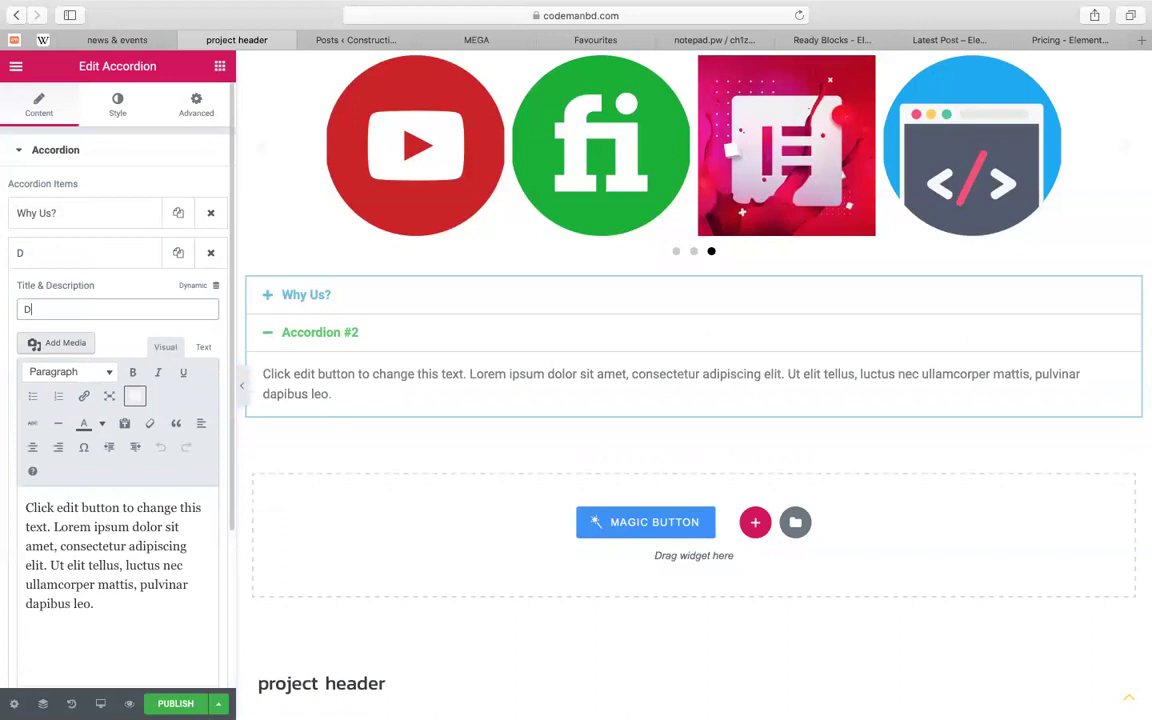
type("elive")
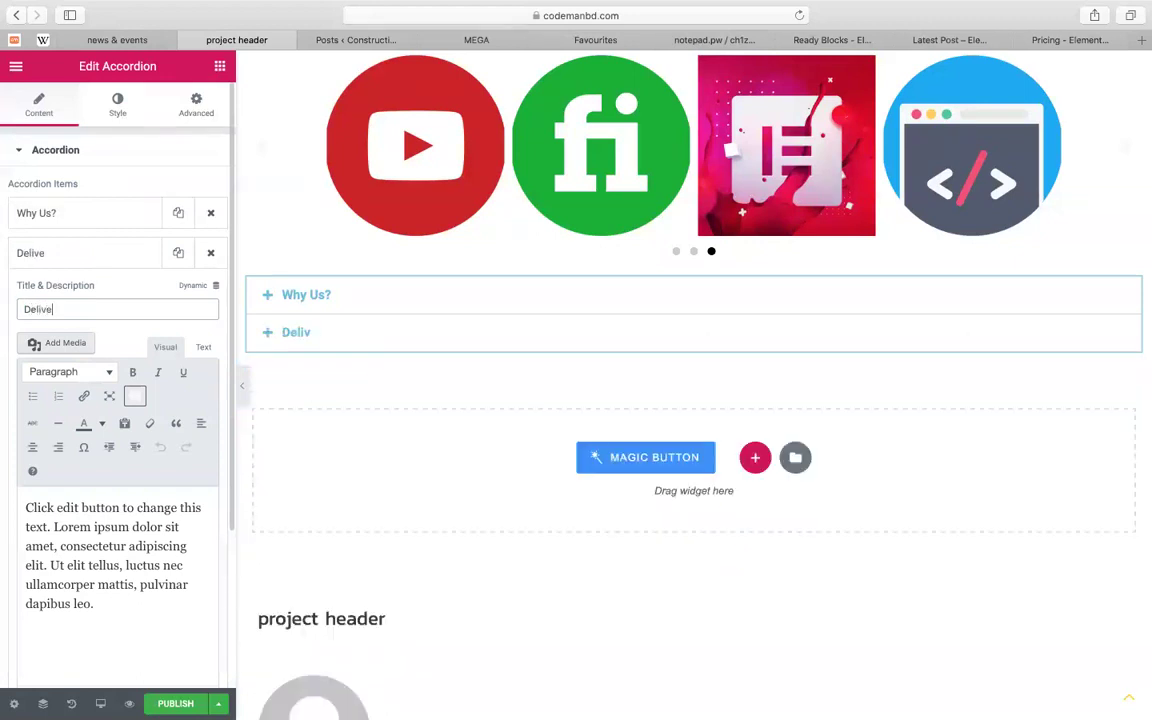
type("ry Ti")
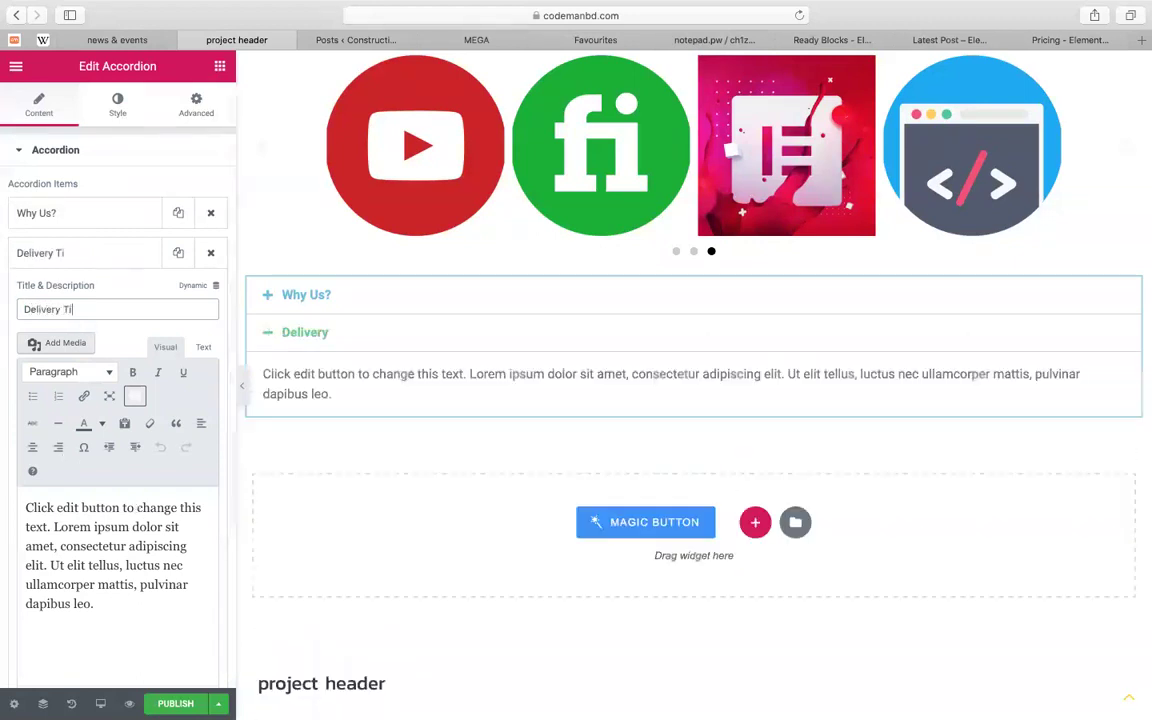
type("me?")
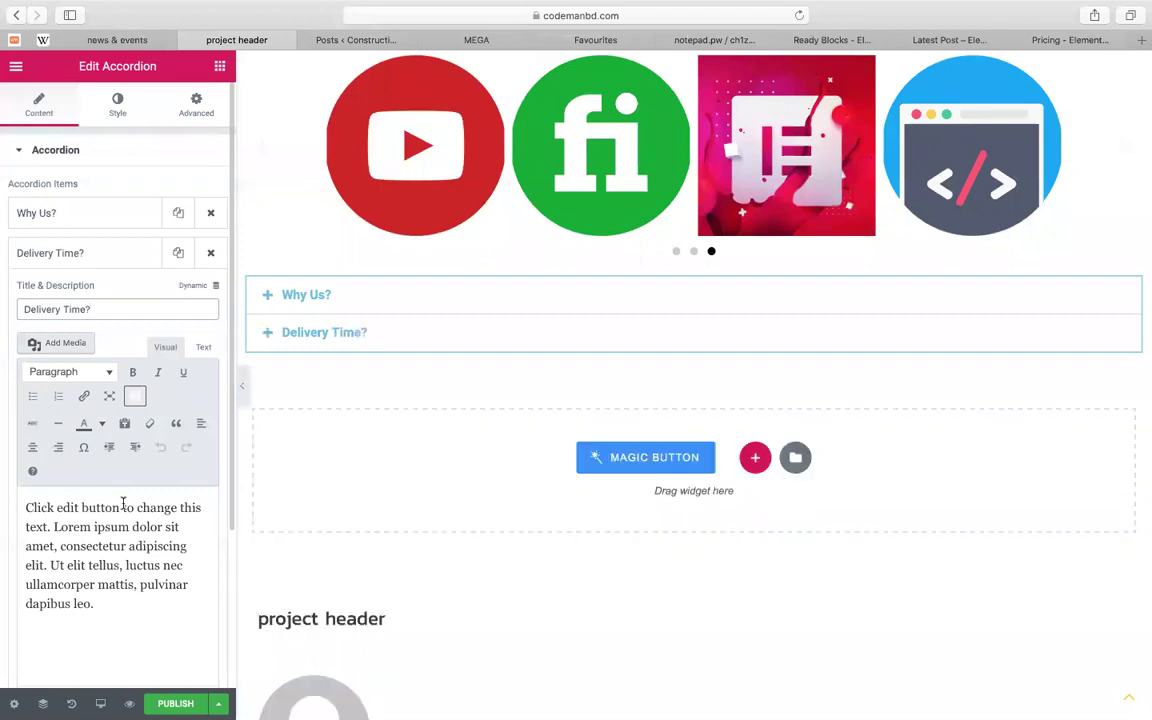
Insert "Whenever you want ," before the placeholder description of the "Delivery Time?" item
left_click(18, 508)
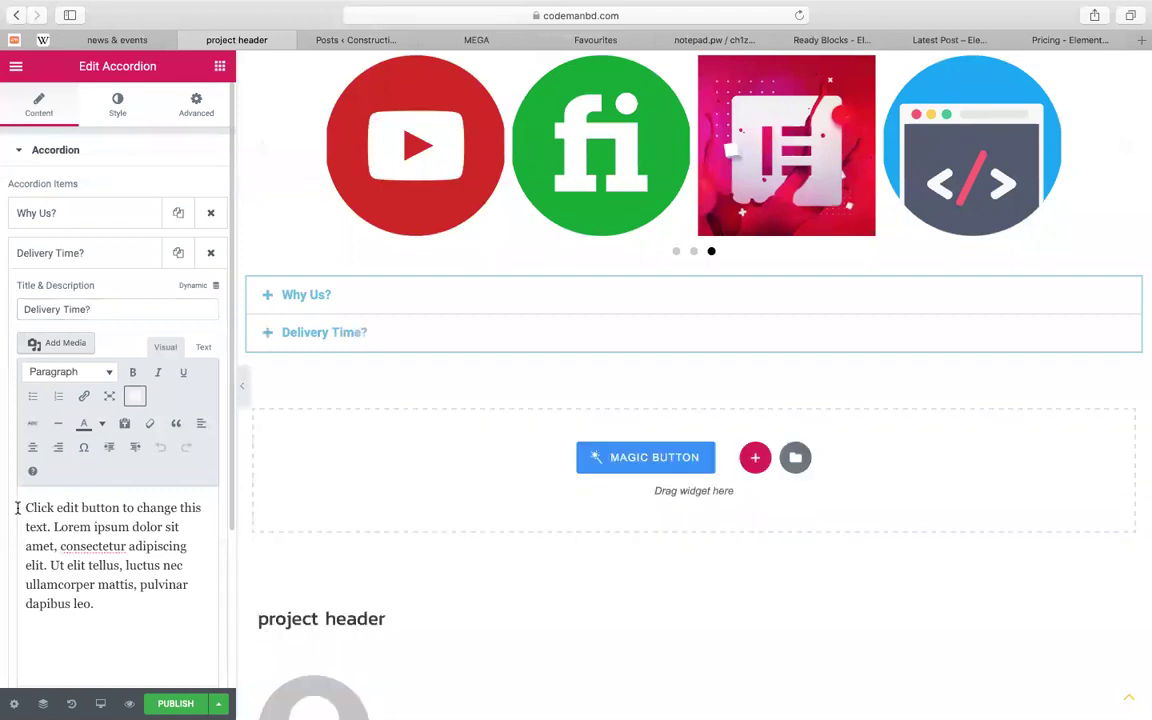
type("Whateeb")
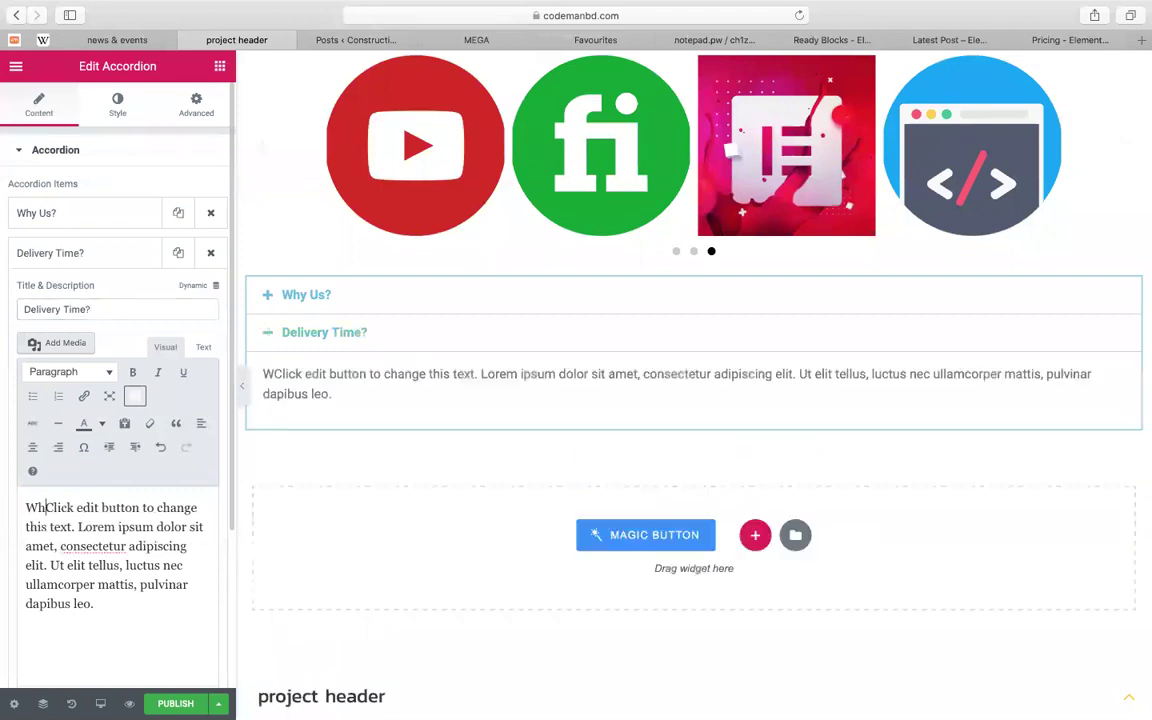
key("BackSpace")
key("BackSpace")
key("BackSpace")
key("BackSpace")
key("BackSpace")
key("BackSpace")
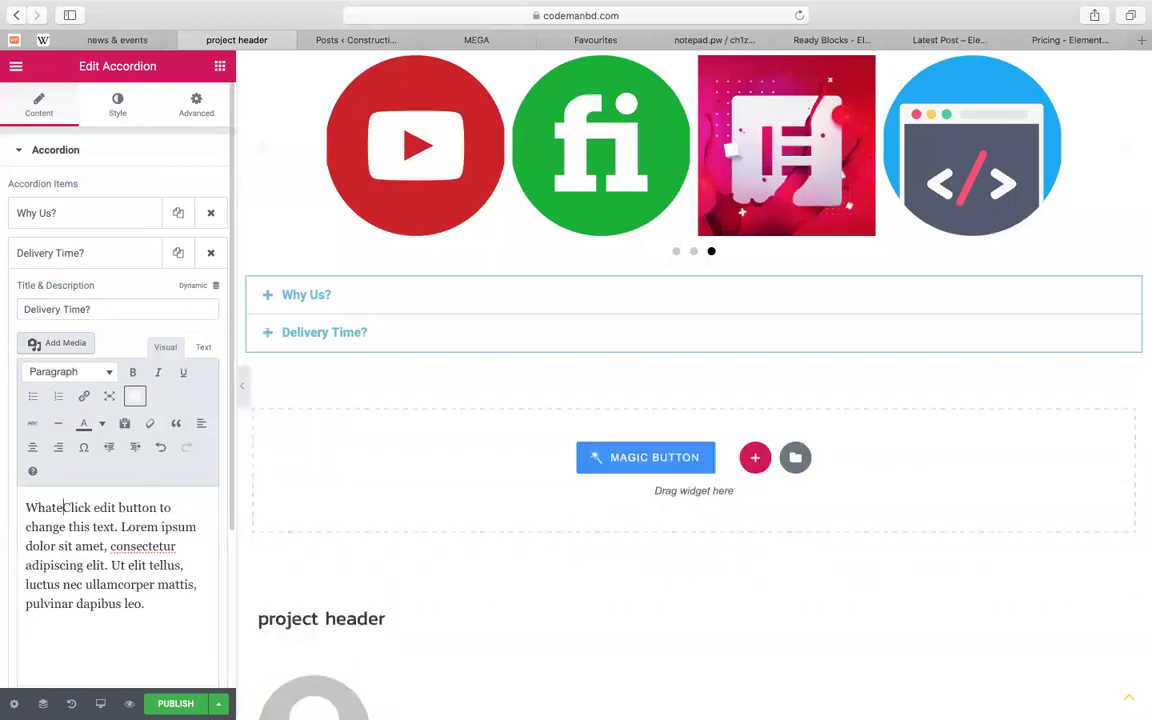
type("hene")
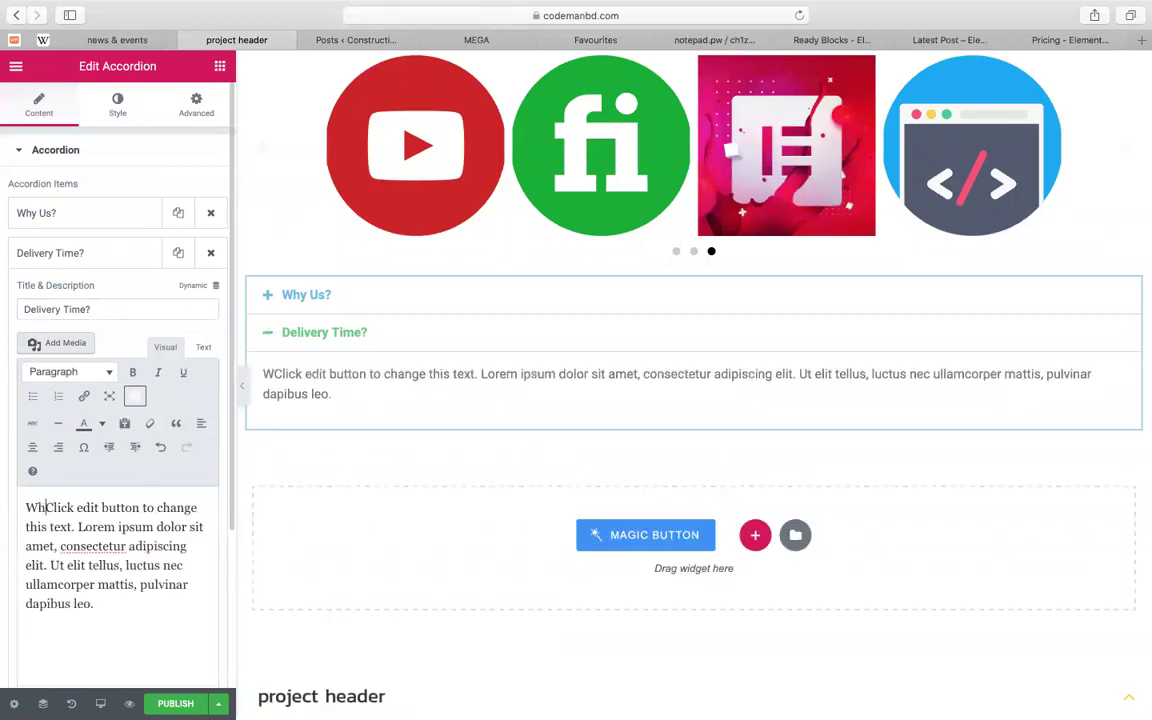
type("ver y")
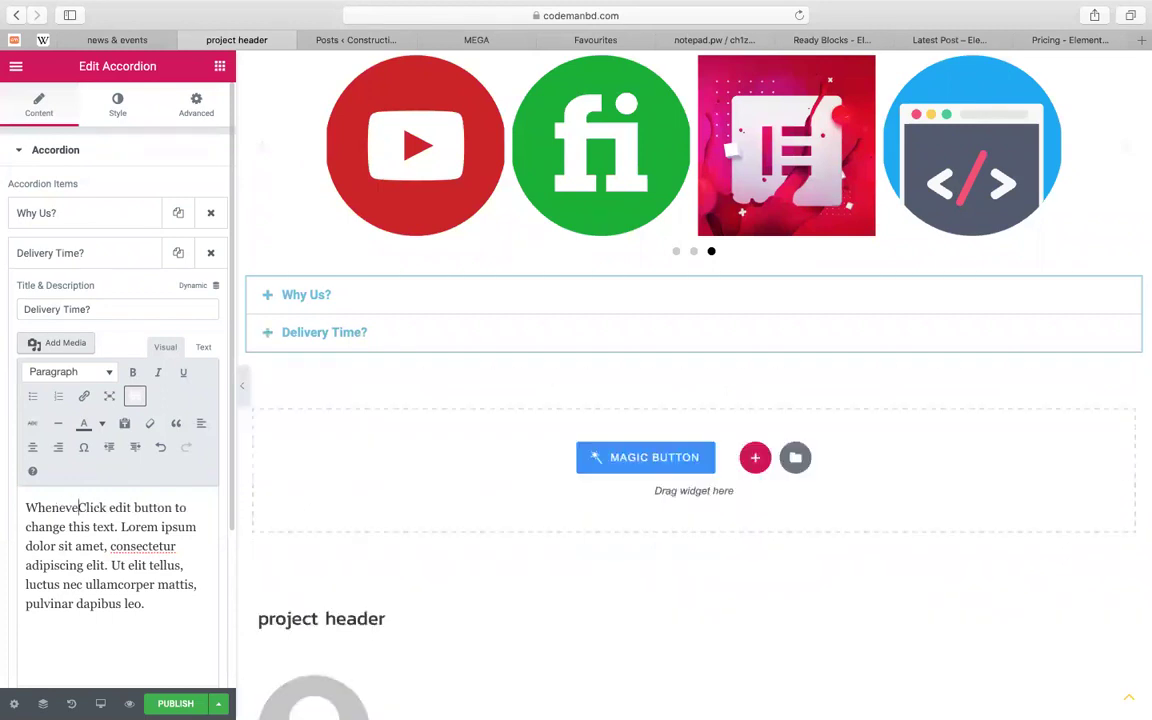
type("ou want ,")
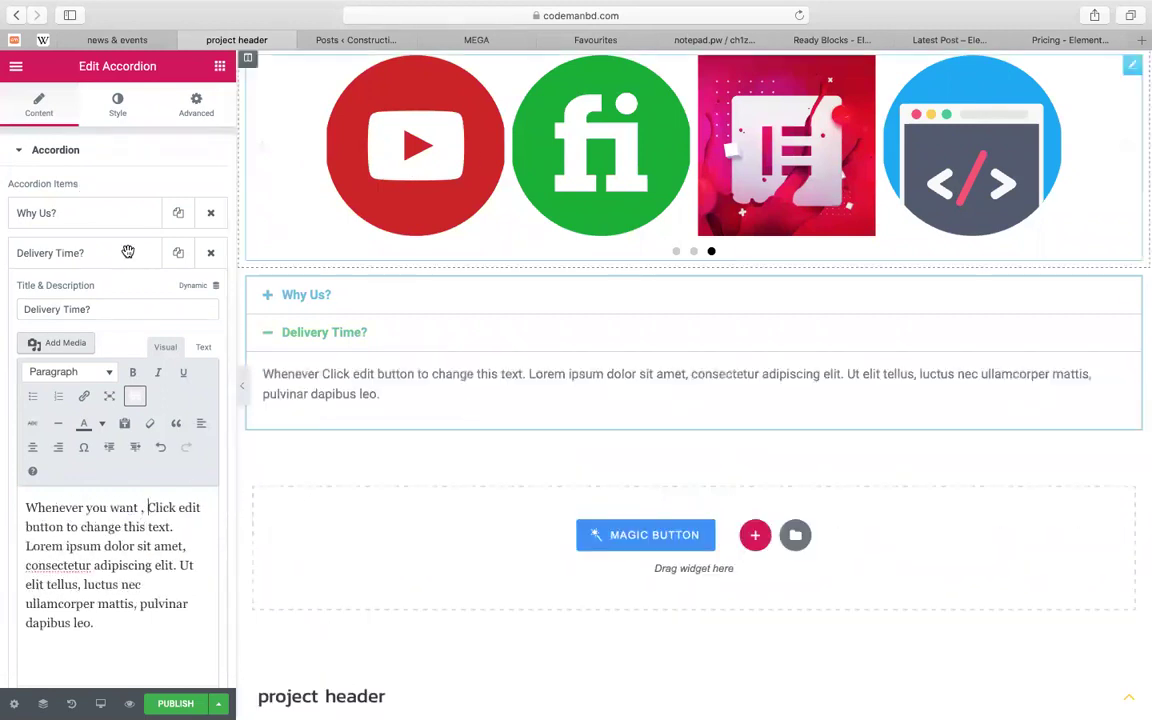
Duplicate the "Delivery Time?" accordion item and title the copy "Professional Team"
left_click(183, 262)
left_click(177, 258)
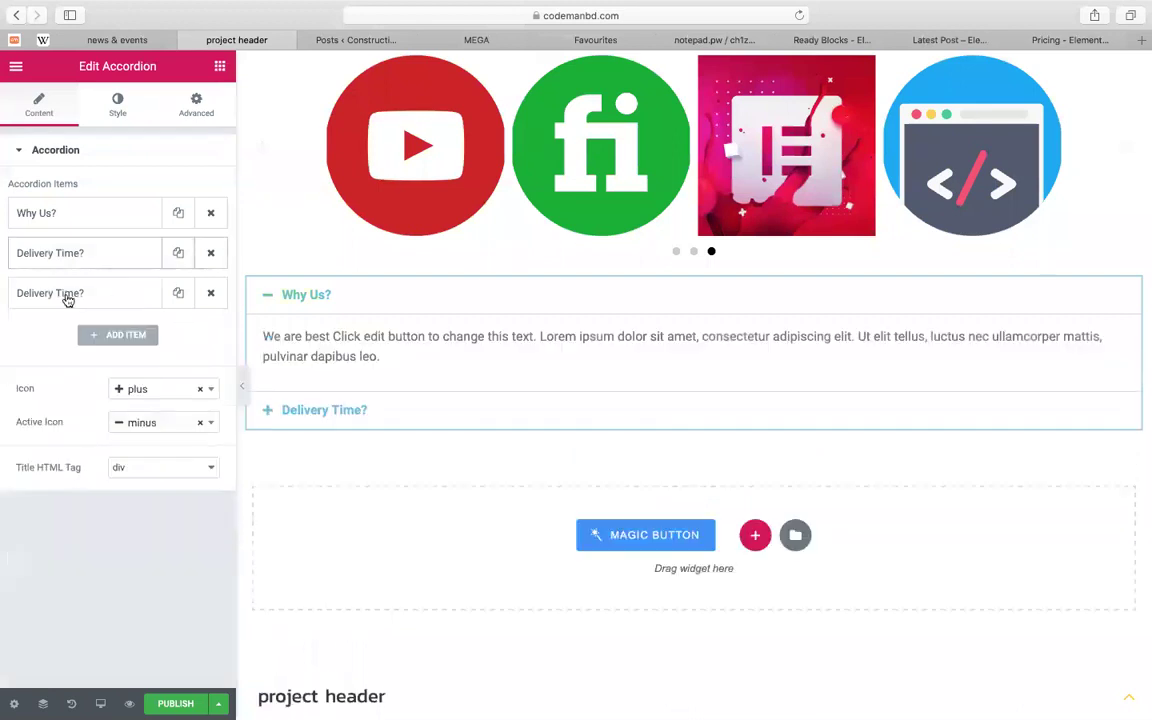
left_click(64, 295)
triple_click(100, 350)
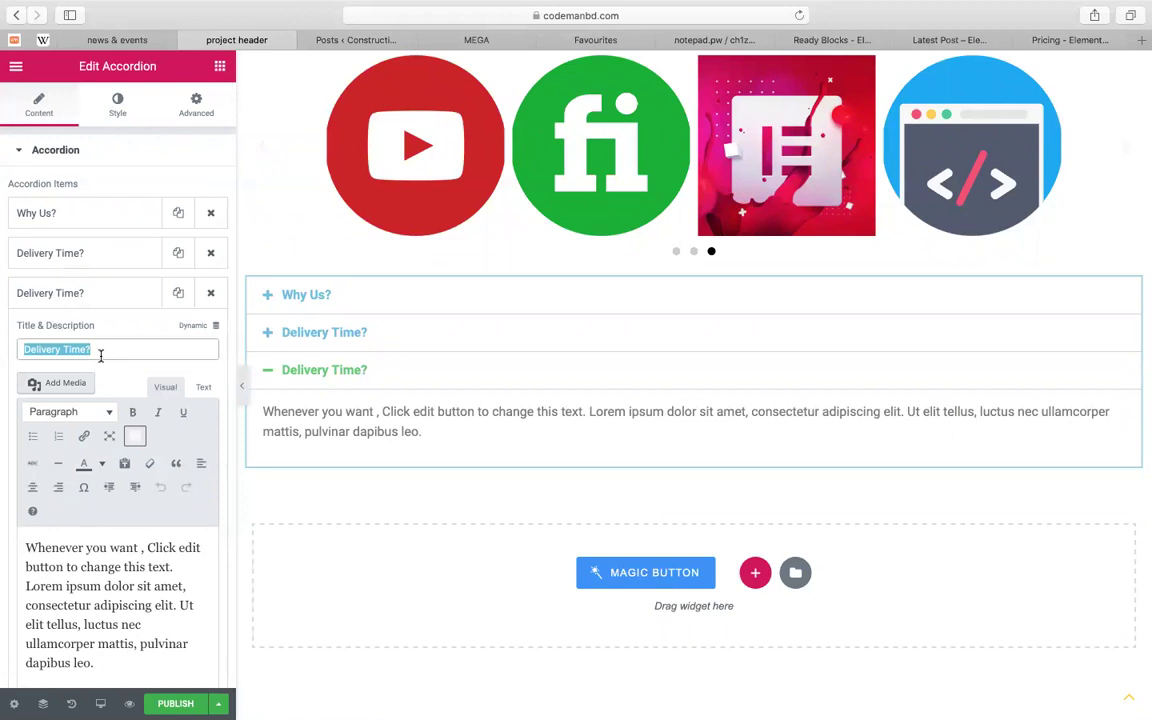
type("P")
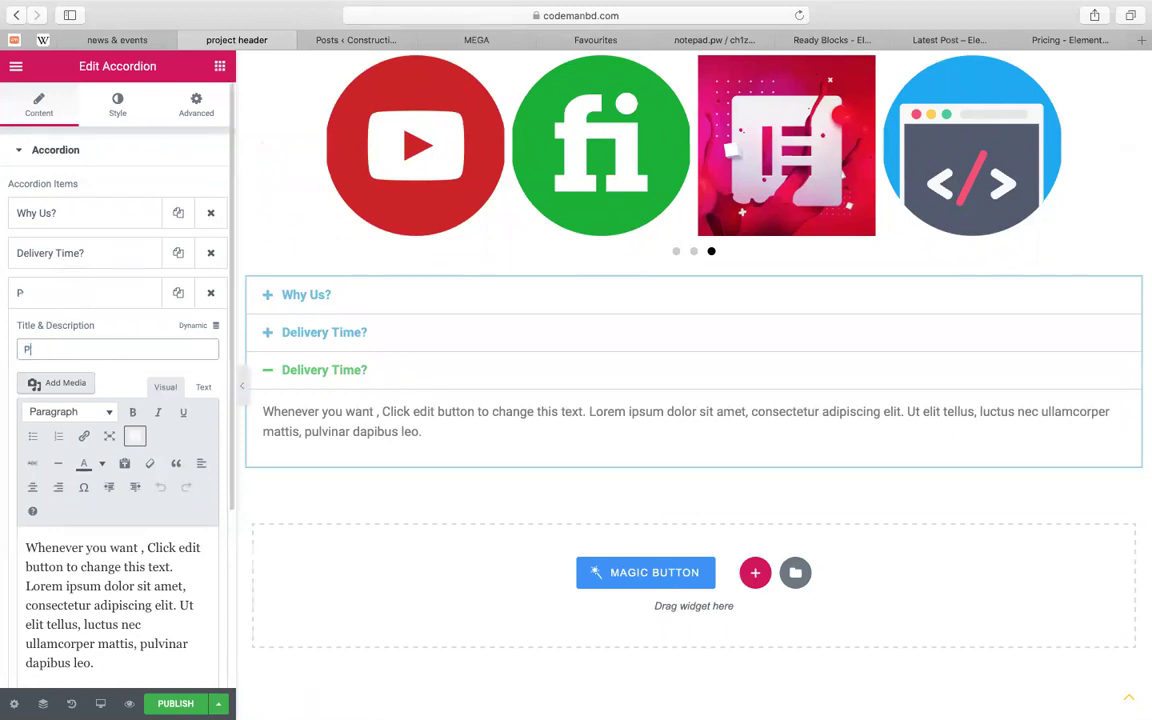
type("rofessi")
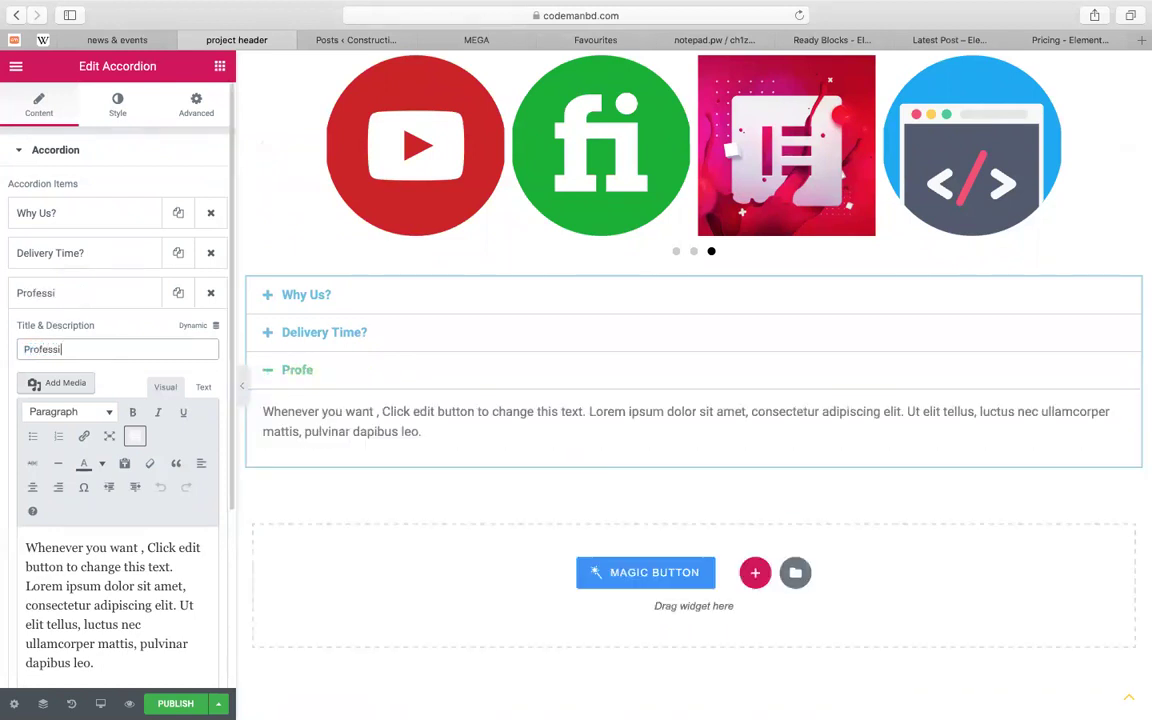
type("onal Team")
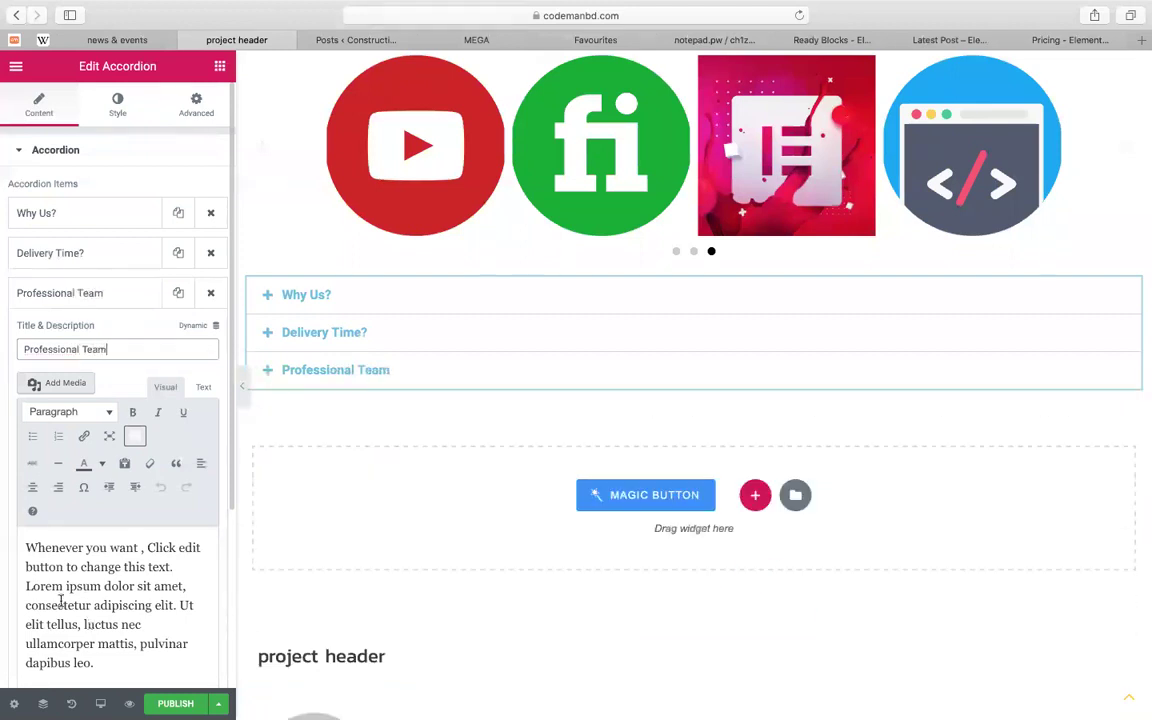
Insert "W have" at the start of the "Professional Team" item's description and collapse the item's settings
left_click(16, 548)
type("W have")
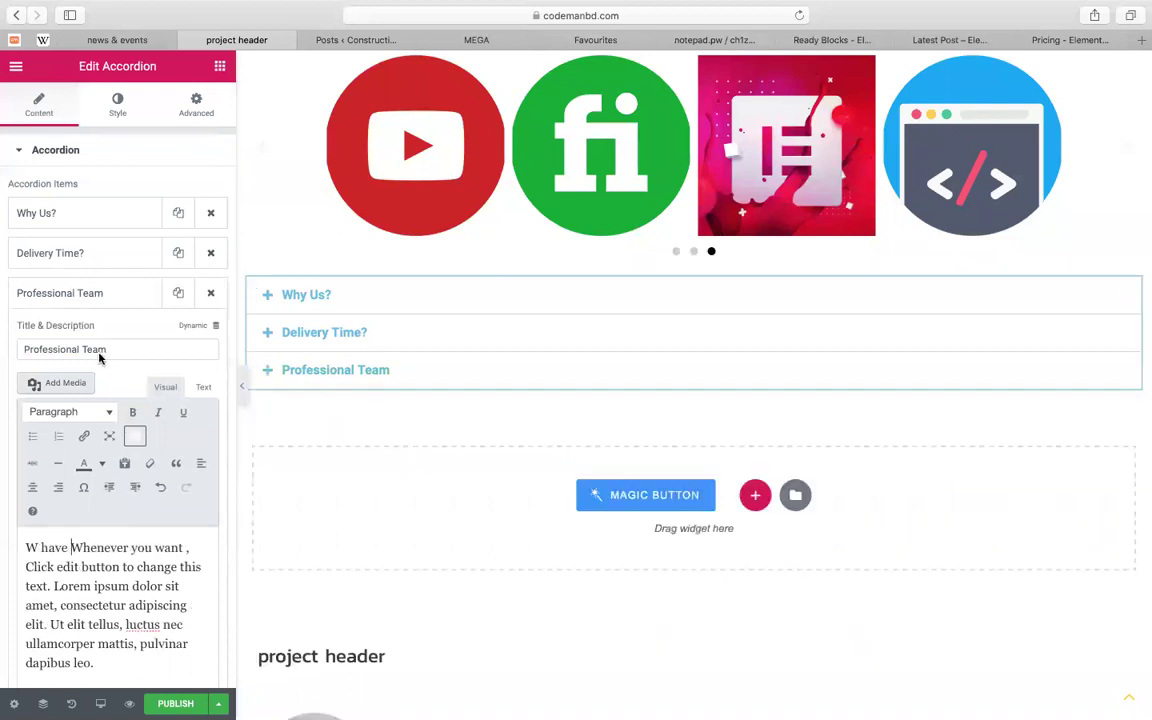
left_click(87, 300)
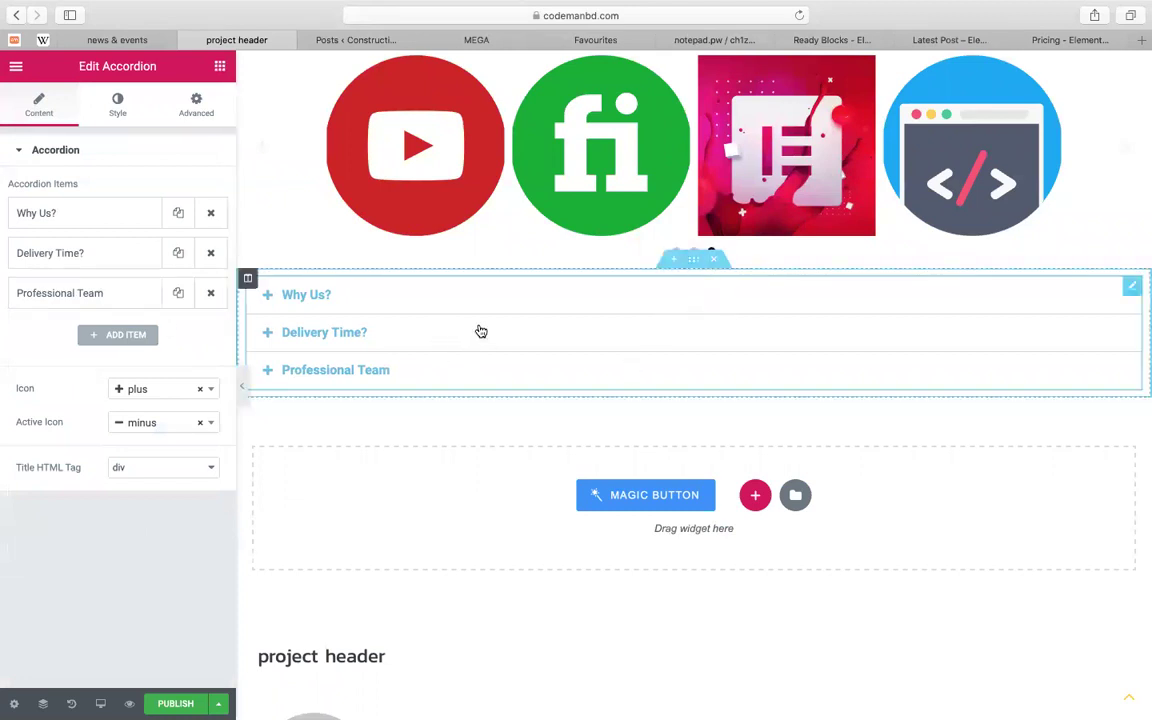
scroll(480, 331, "up", 1)
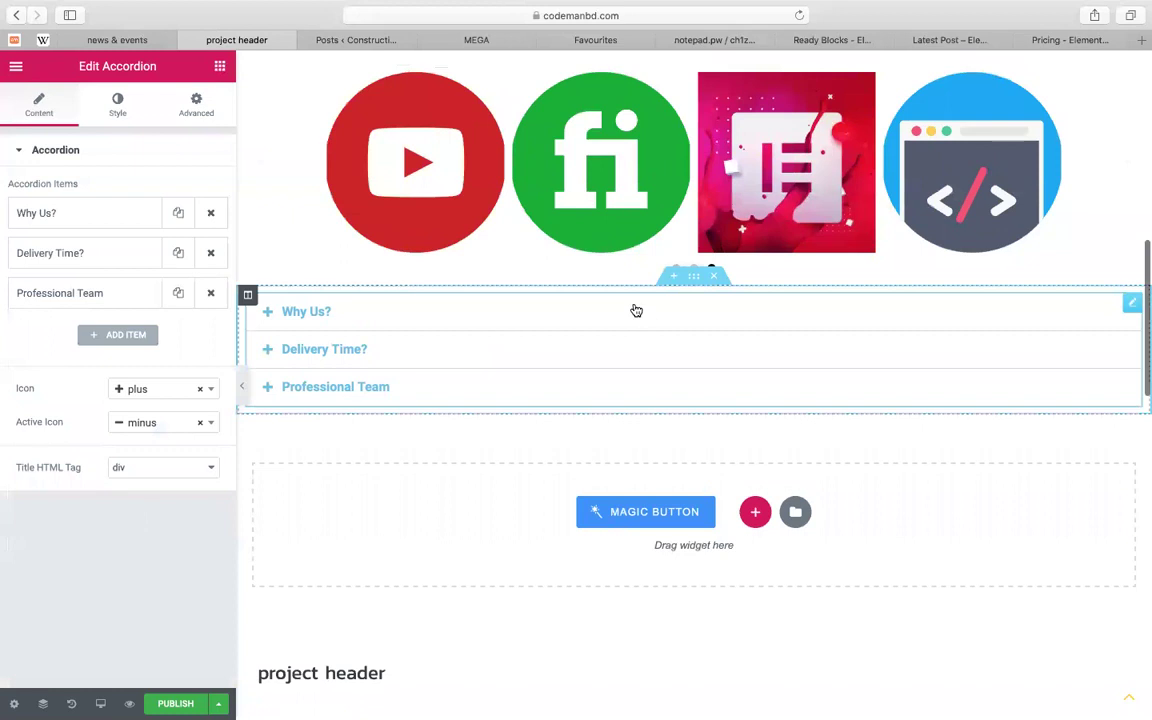
Insert a new single-column section directly above the accordion
left_click(675, 282)
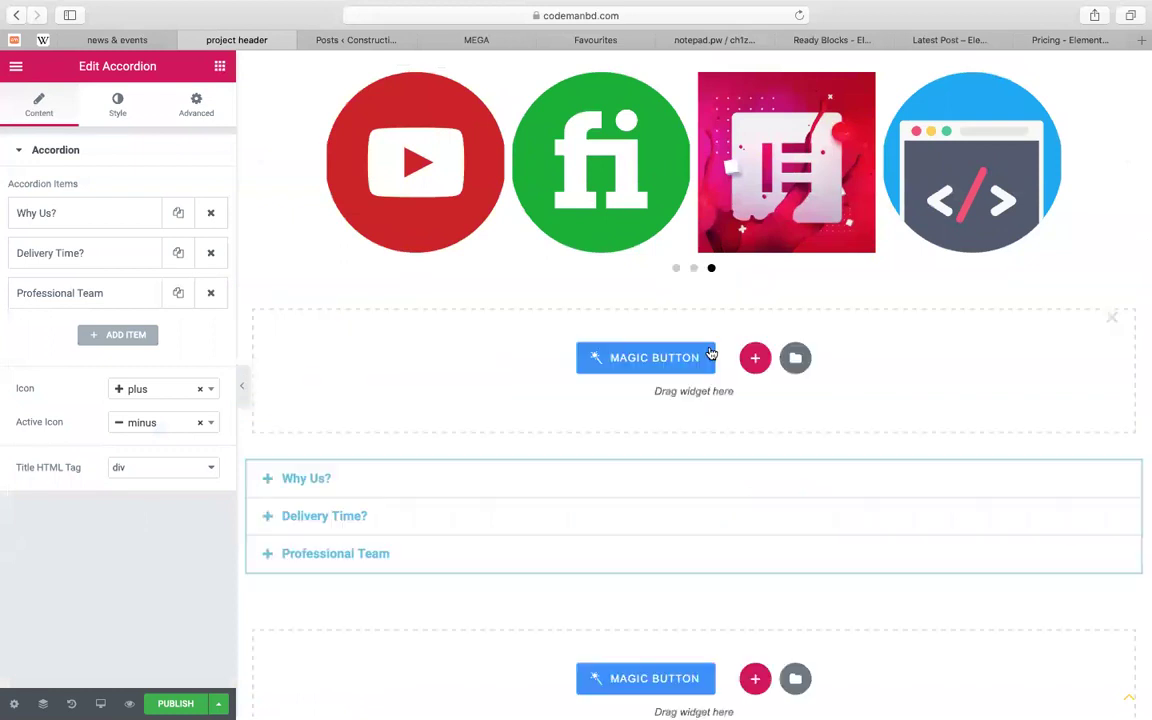
left_click(754, 350)
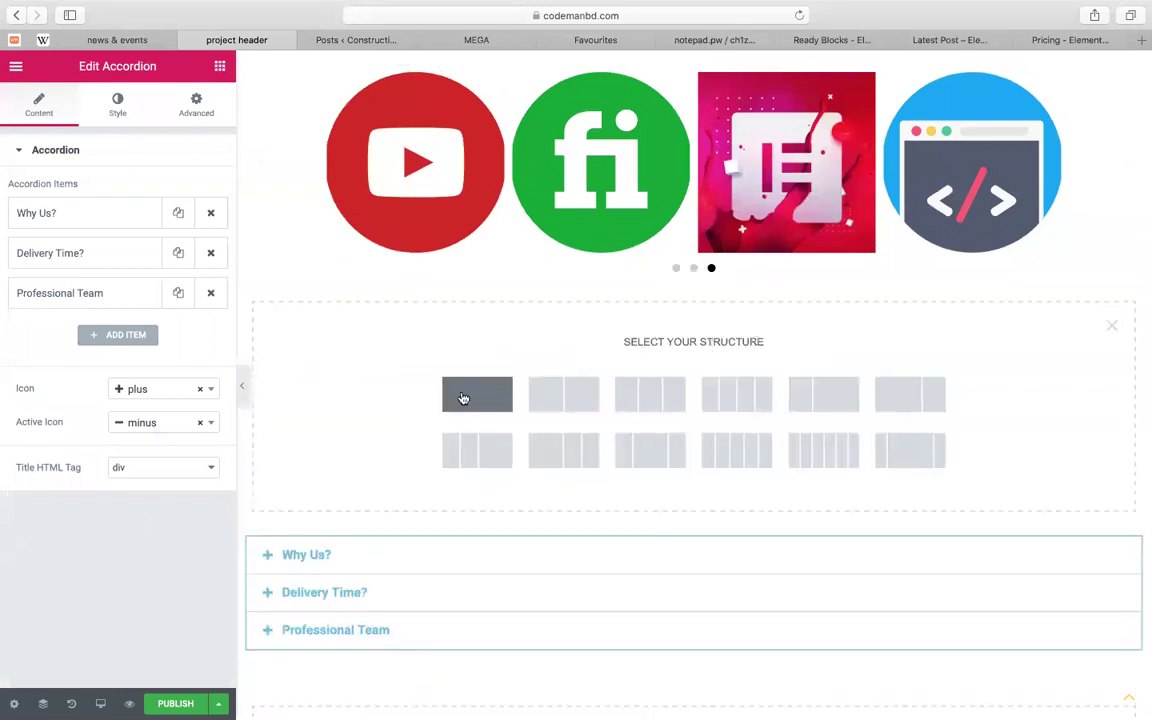
left_click(463, 398)
Copy the "Our Projects Owners" heading and paste it into the empty section above the accordion
scroll(680, 215, "up", 5)
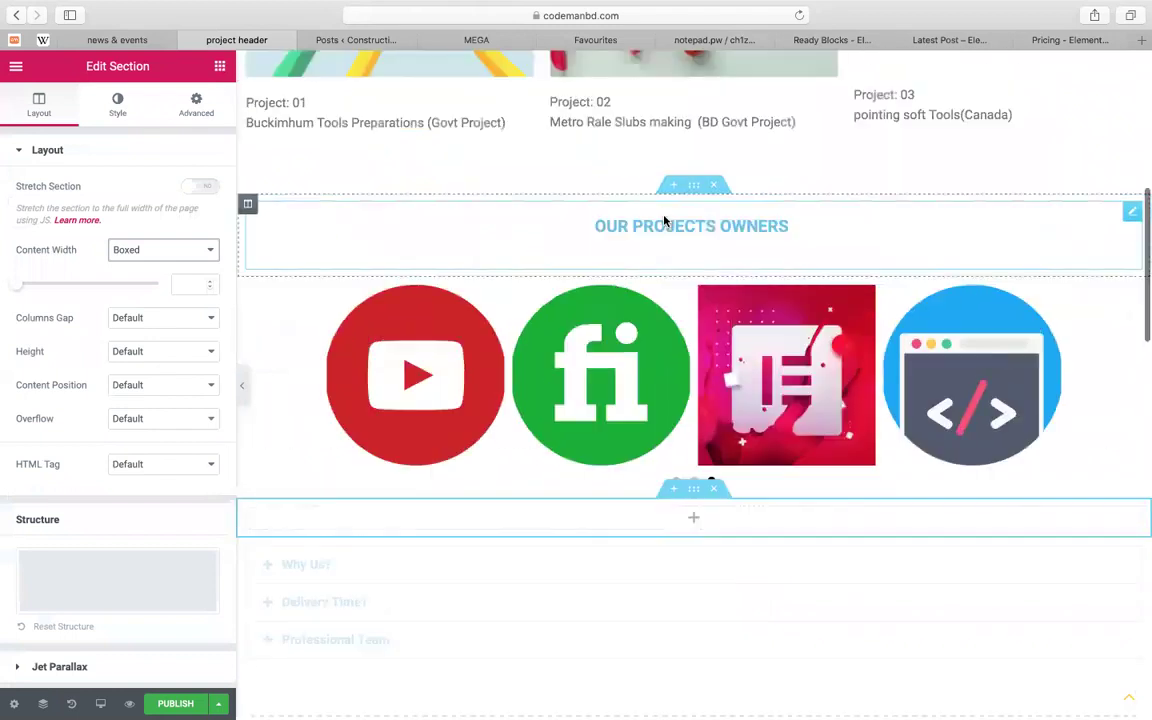
right_click(748, 263)
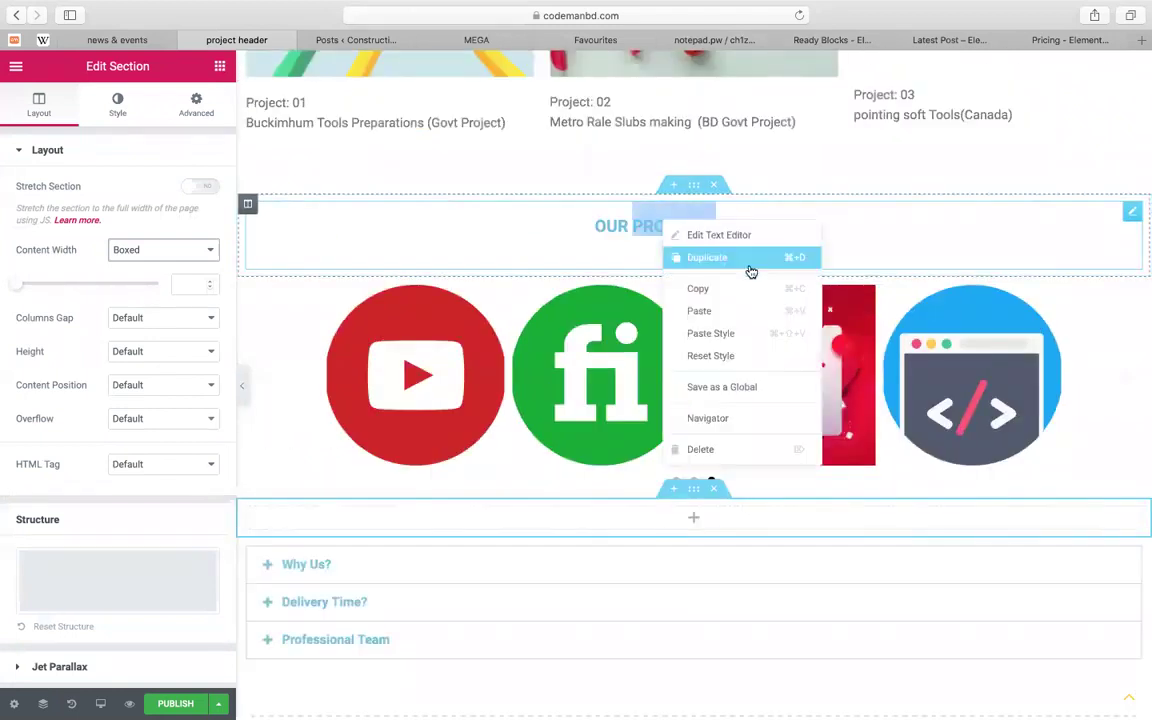
left_click(704, 290)
scroll(600, 400, "down", 2)
right_click(687, 421)
left_click(714, 440)
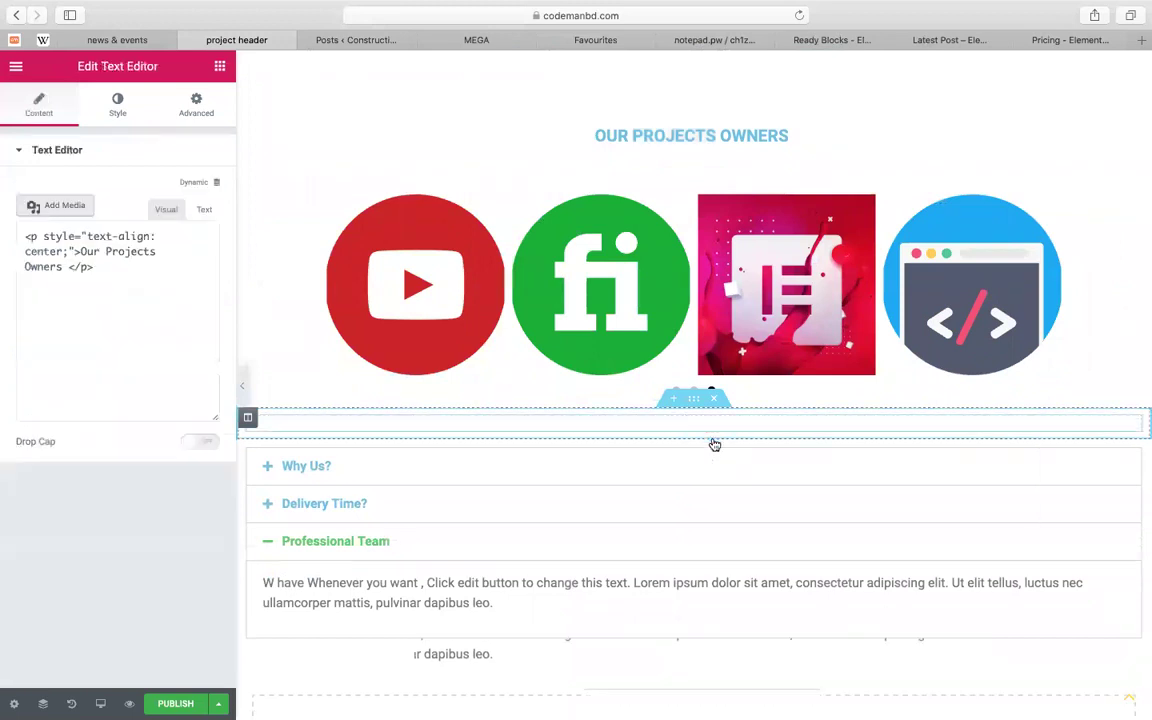
Replace the text of the pasted heading with "Why Choose Us?"
left_click(93, 411)
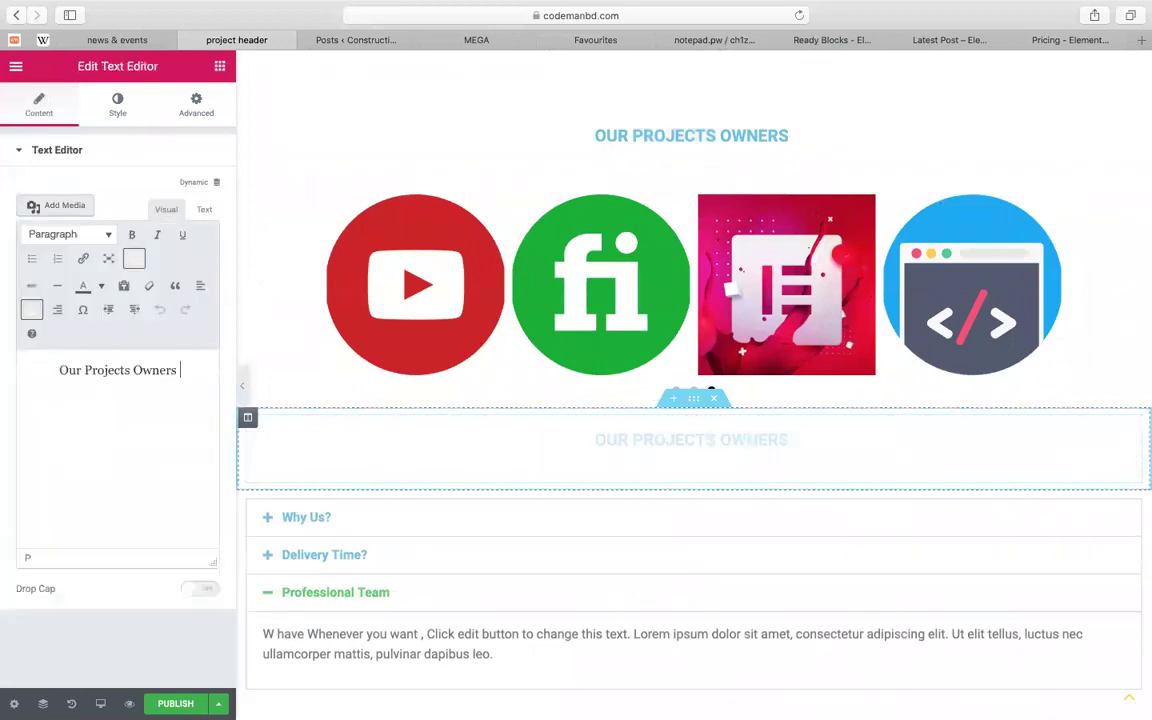
key("super+a")
type("Wh")
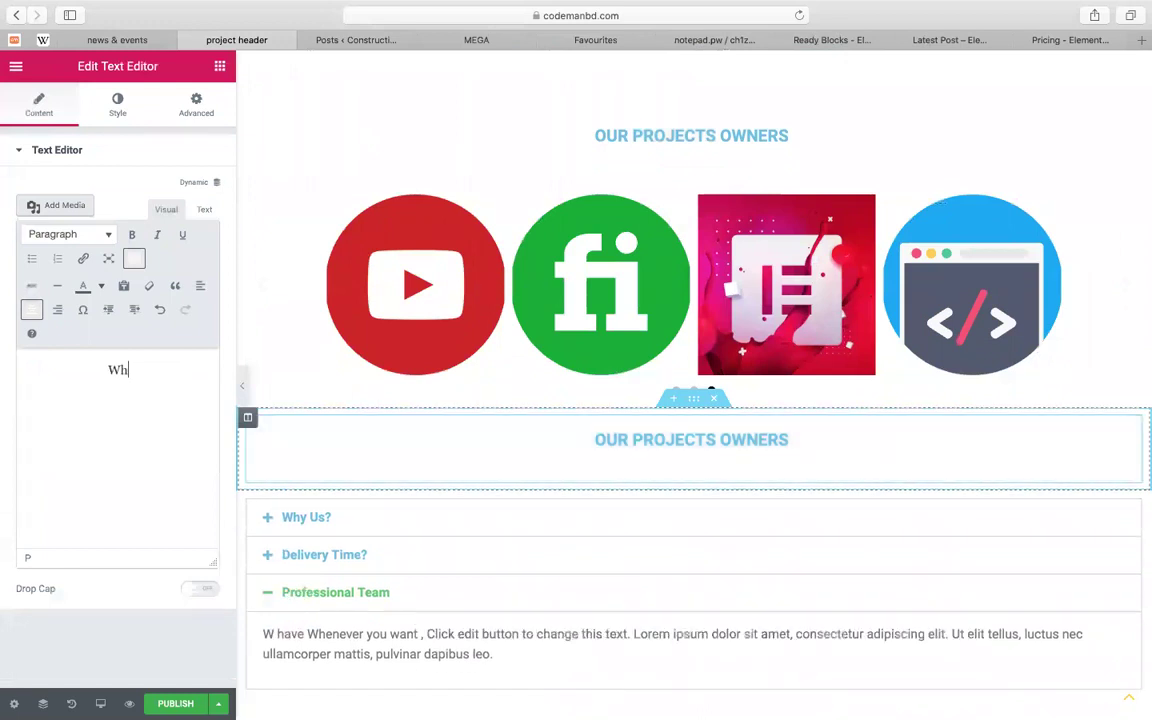
type("y Ch")
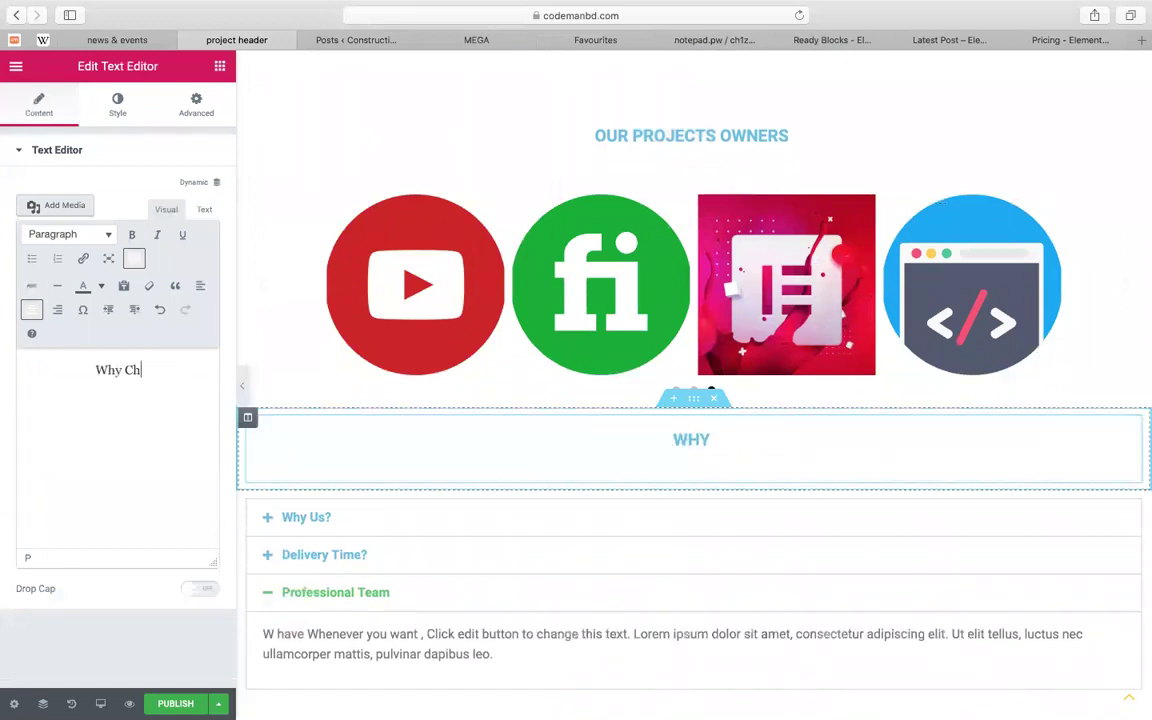
type("oose U")
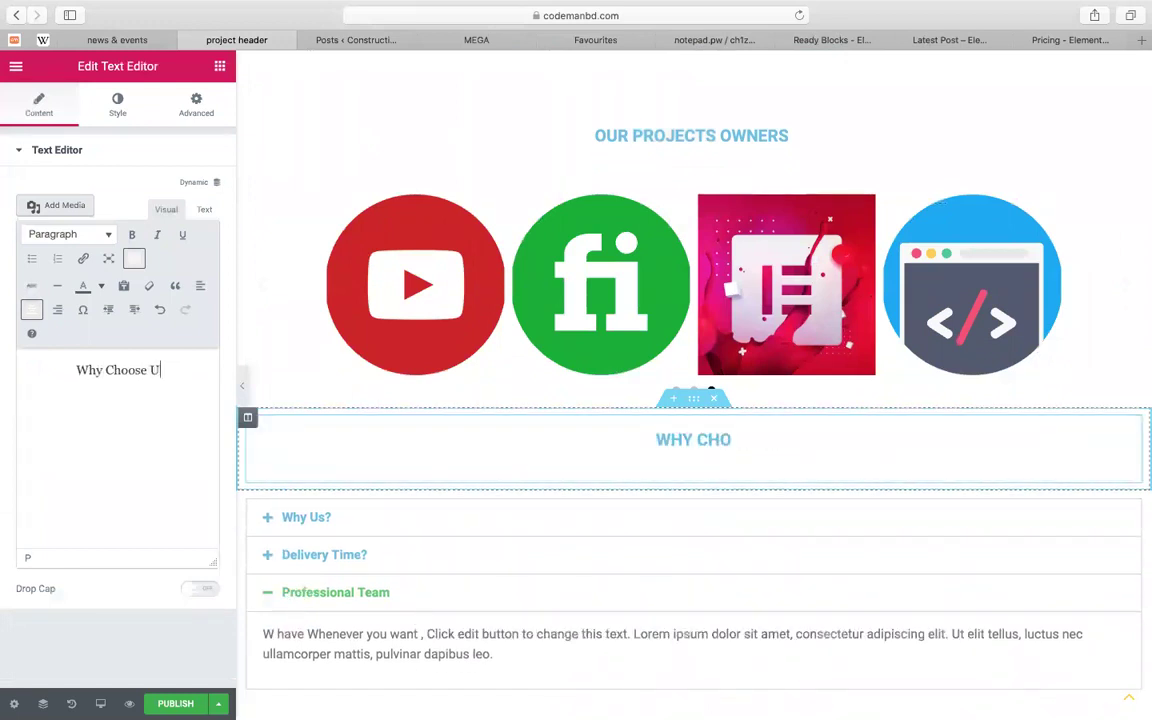
type("s?")
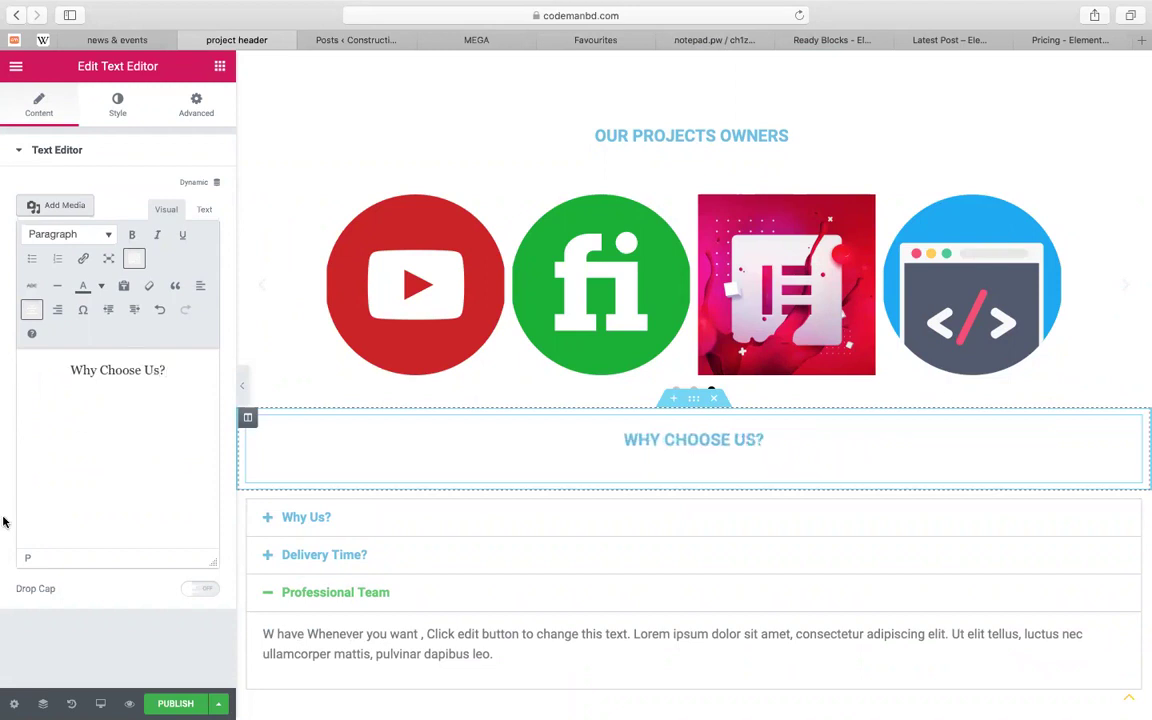
Set the text color of the "Why Choose Us?" heading to the dark grey palette color
left_click(111, 119)
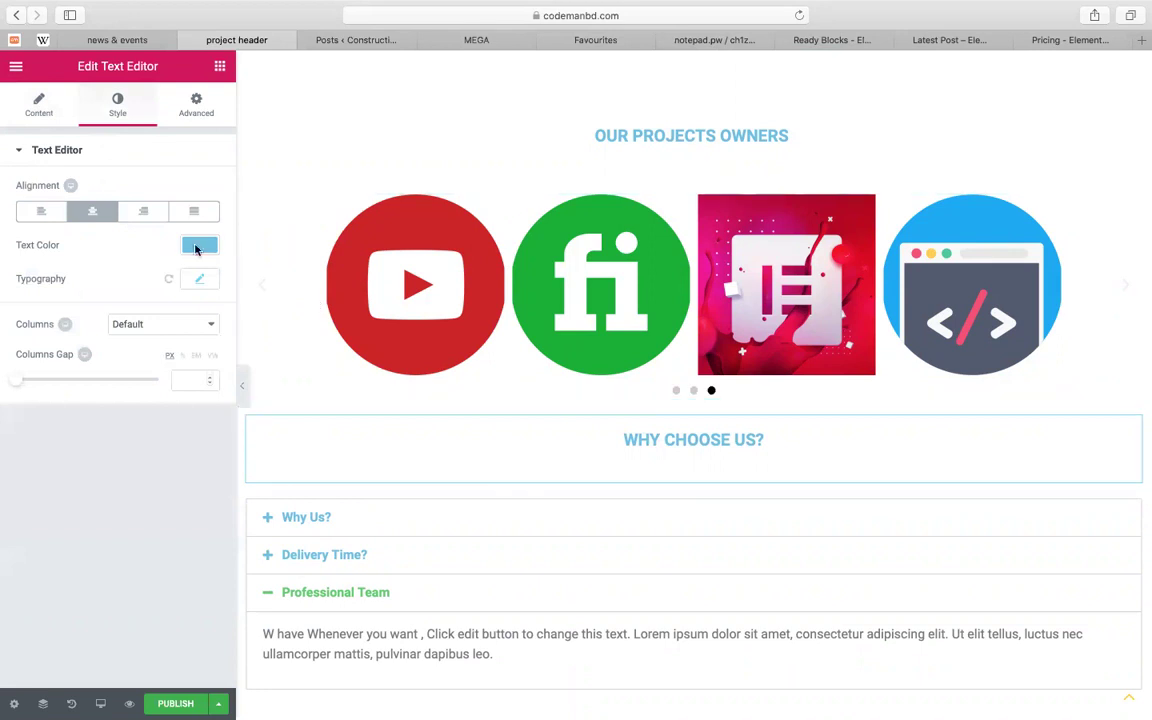
scroll(330, 499, "down", 3)
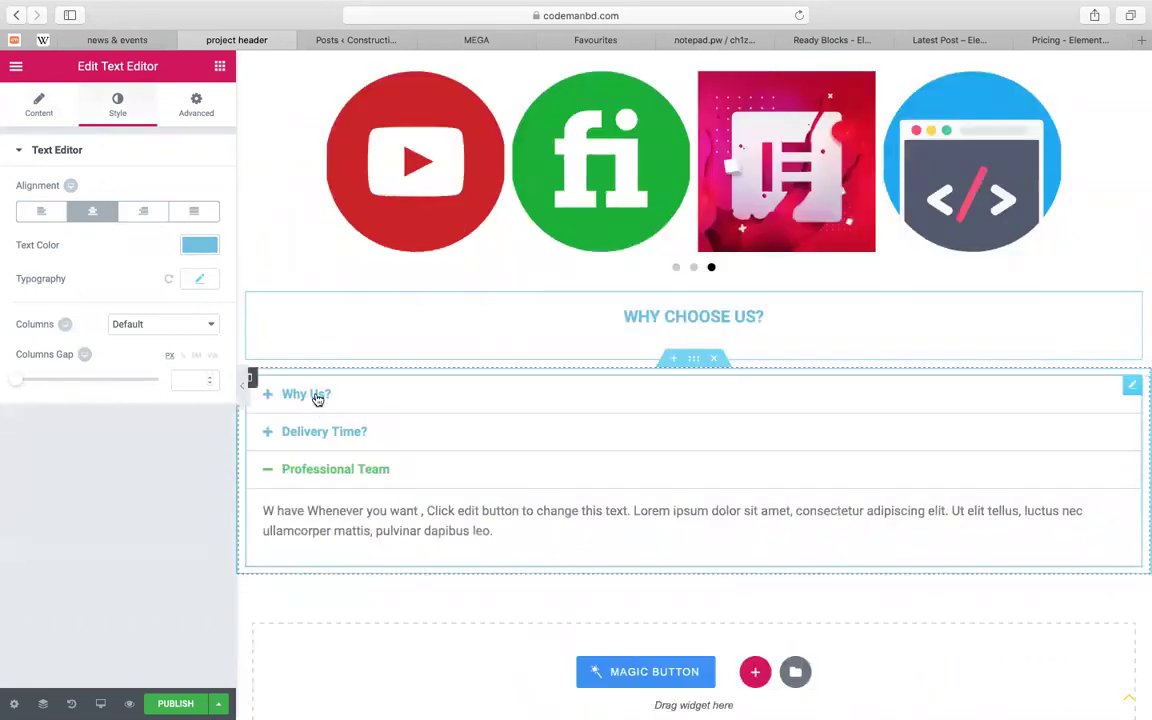
left_click(197, 245)
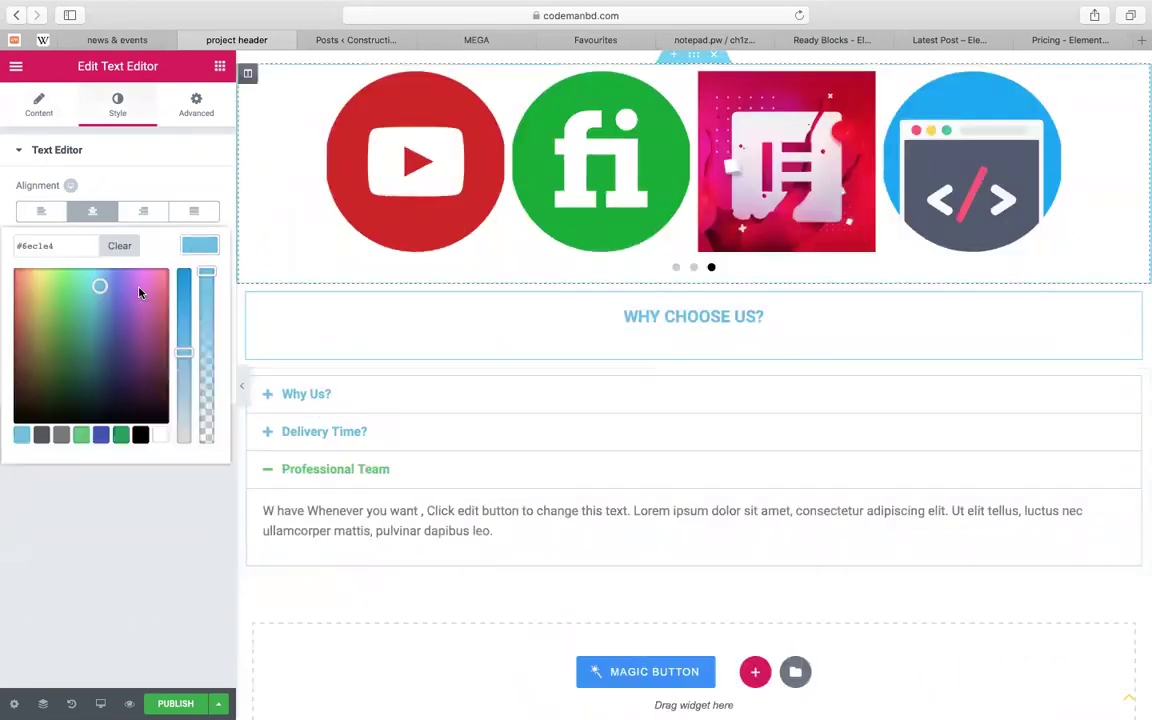
left_click(42, 435)
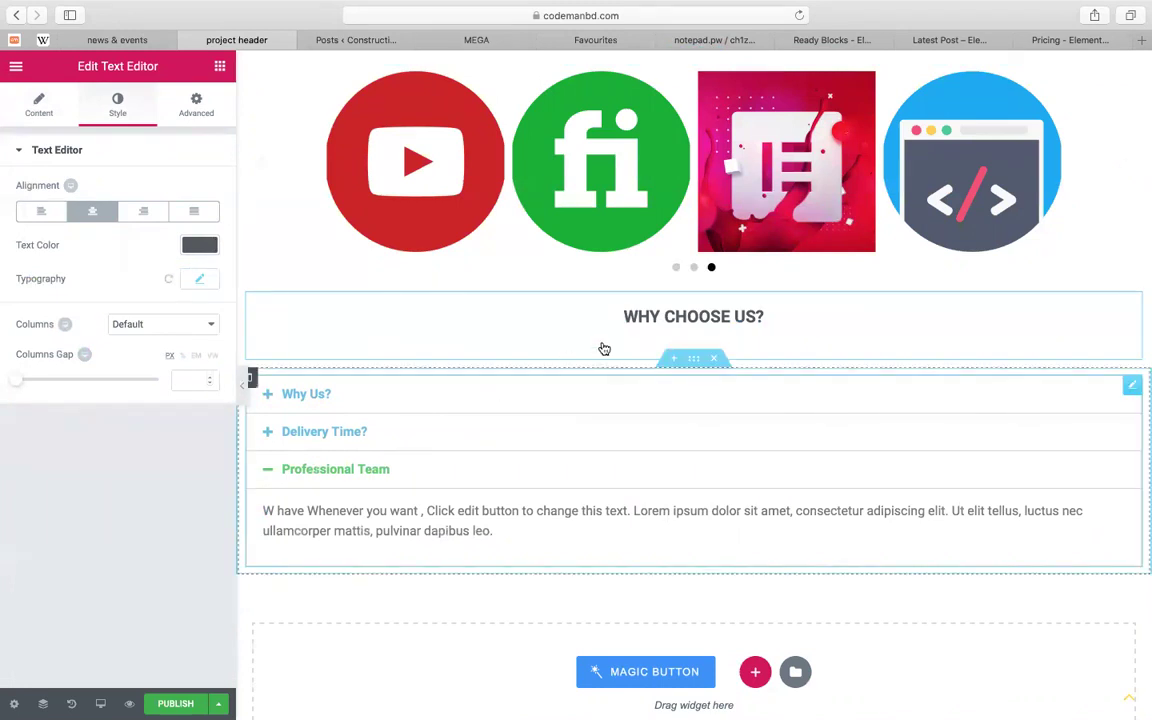
Open the accordion's style settings and set its border width to 5
left_click(571, 386)
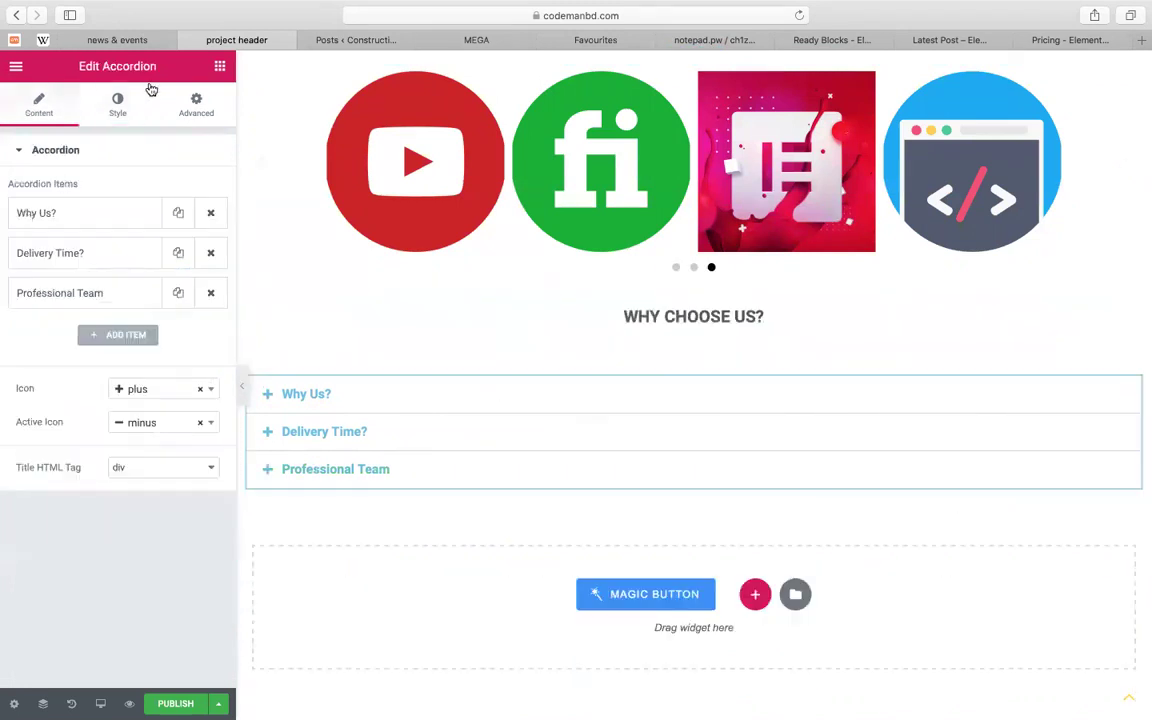
left_click(95, 106)
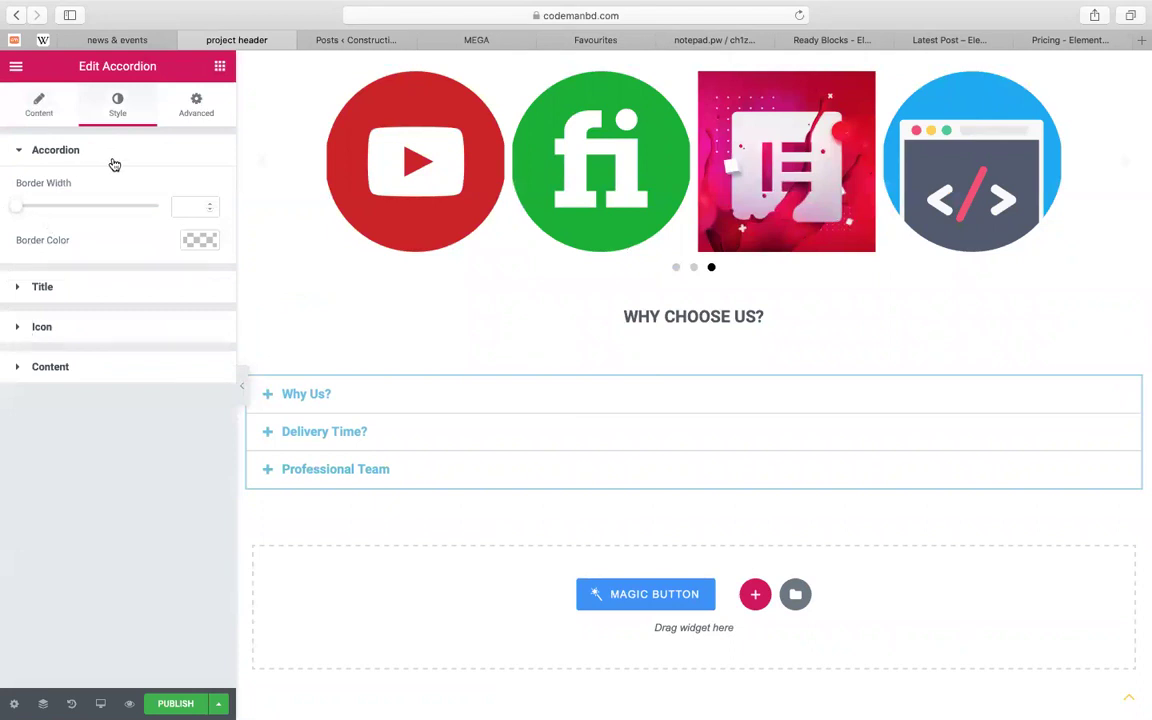
left_click(56, 284)
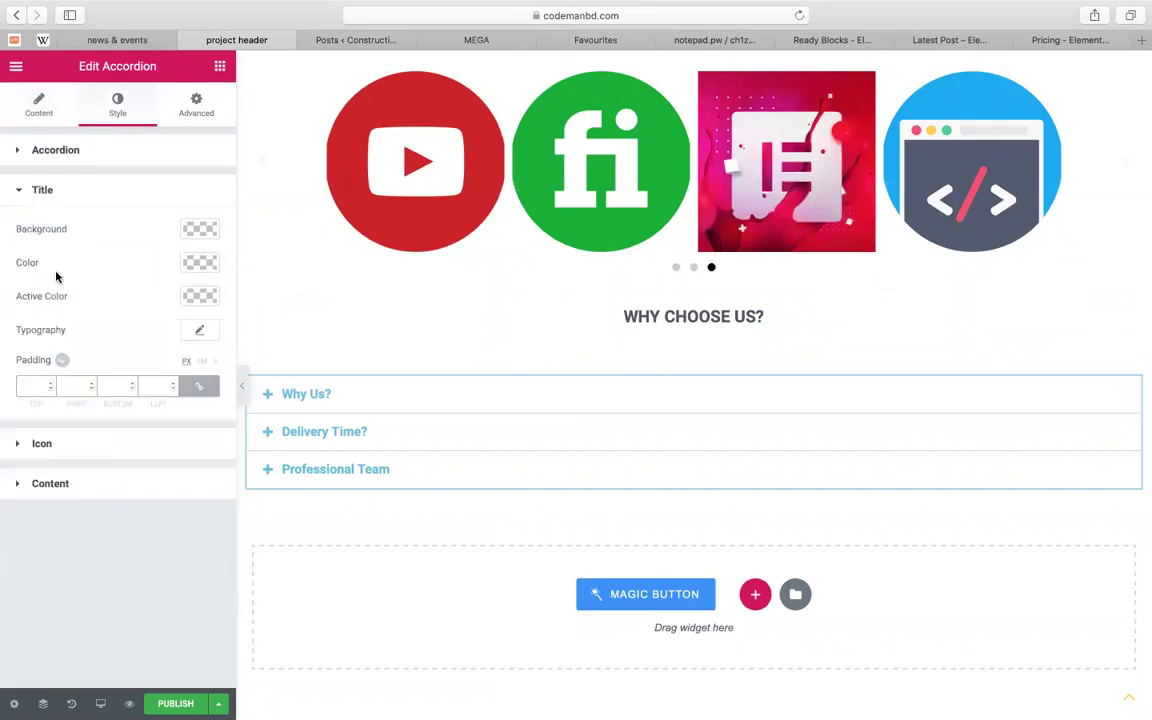
left_click(110, 164)
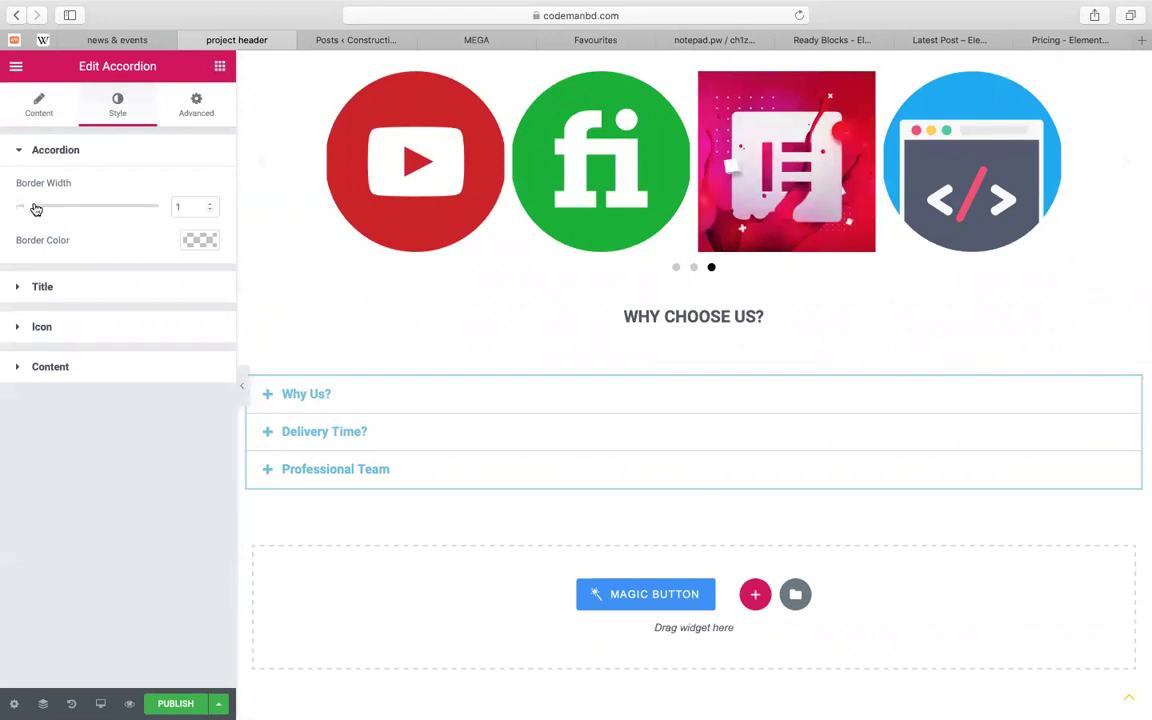
left_click_drag(36, 209, 49, 209)
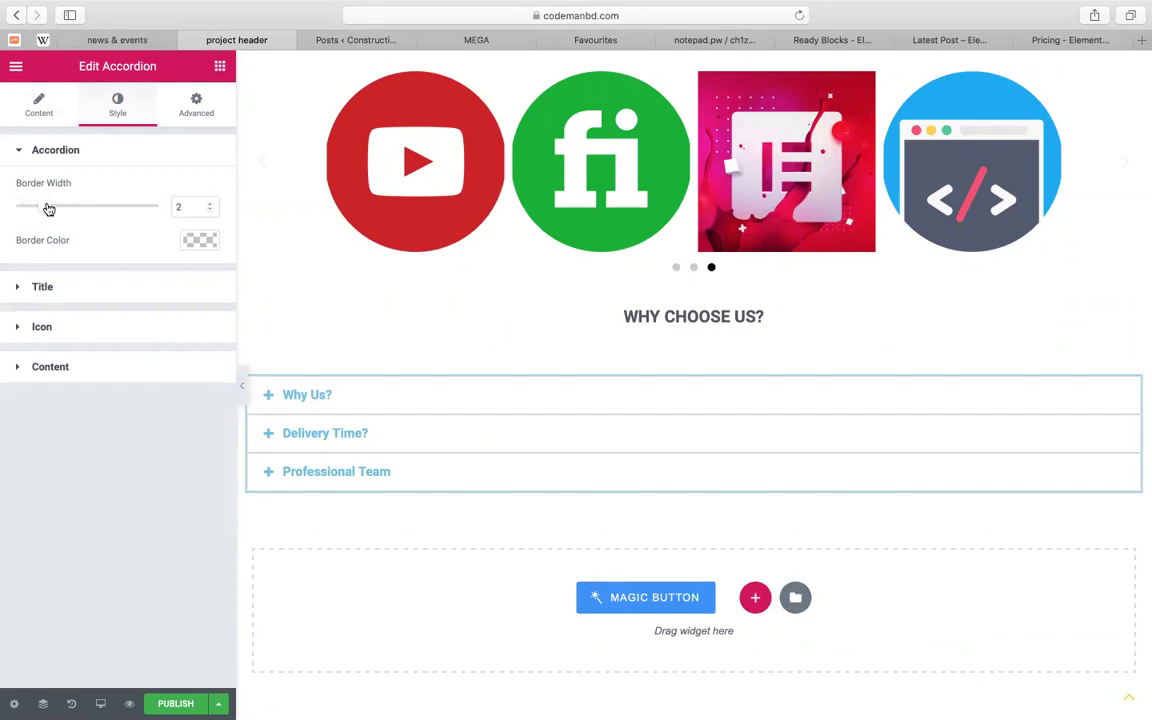
double_click(186, 208)
key("BackSpace")
type("5")
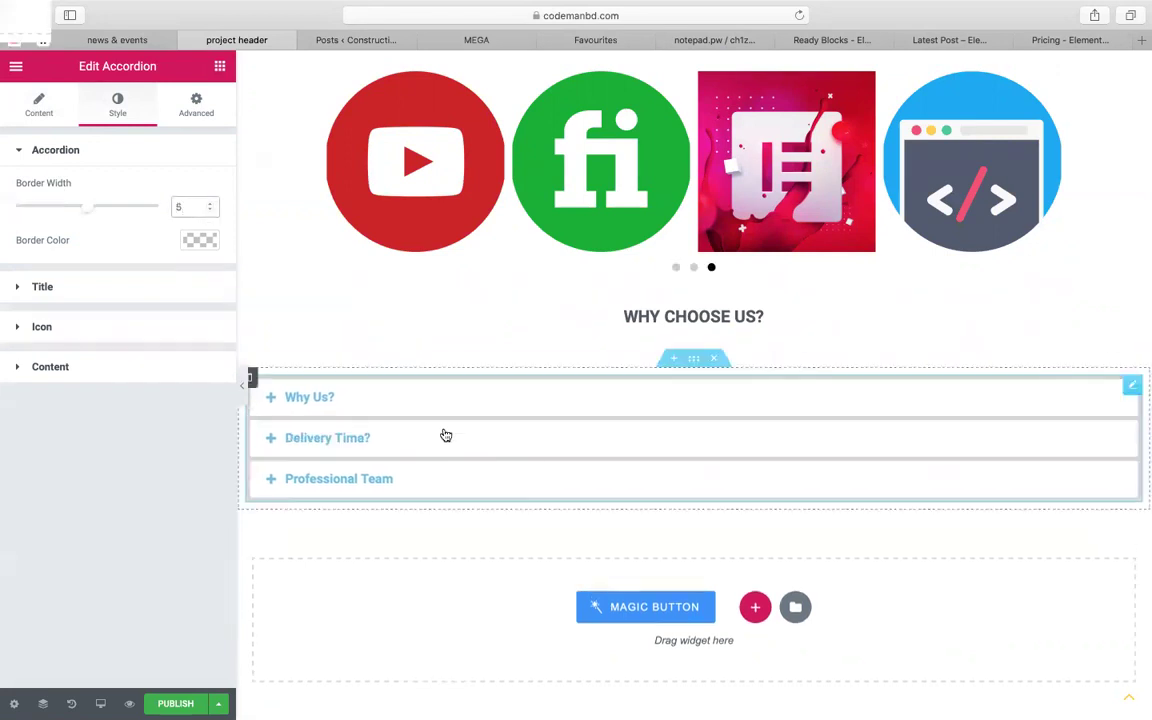
Give the accordion border a light grey color and set its width to 3
left_click(200, 243)
left_click(61, 431)
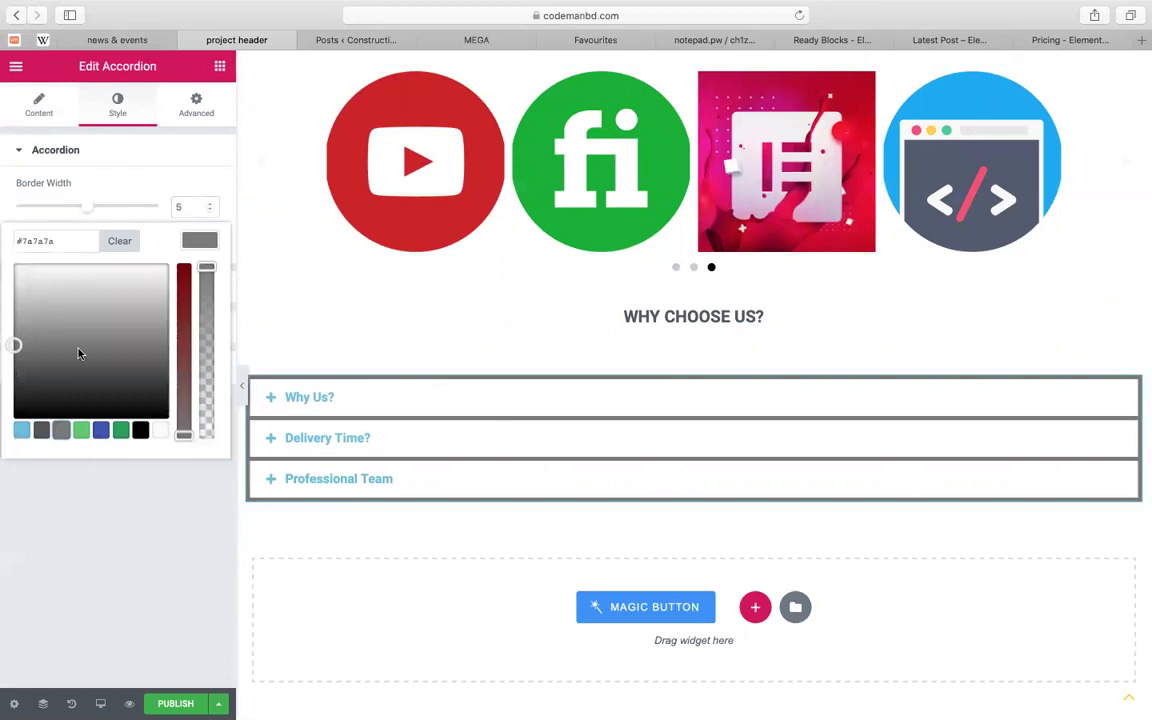
left_click(35, 273)
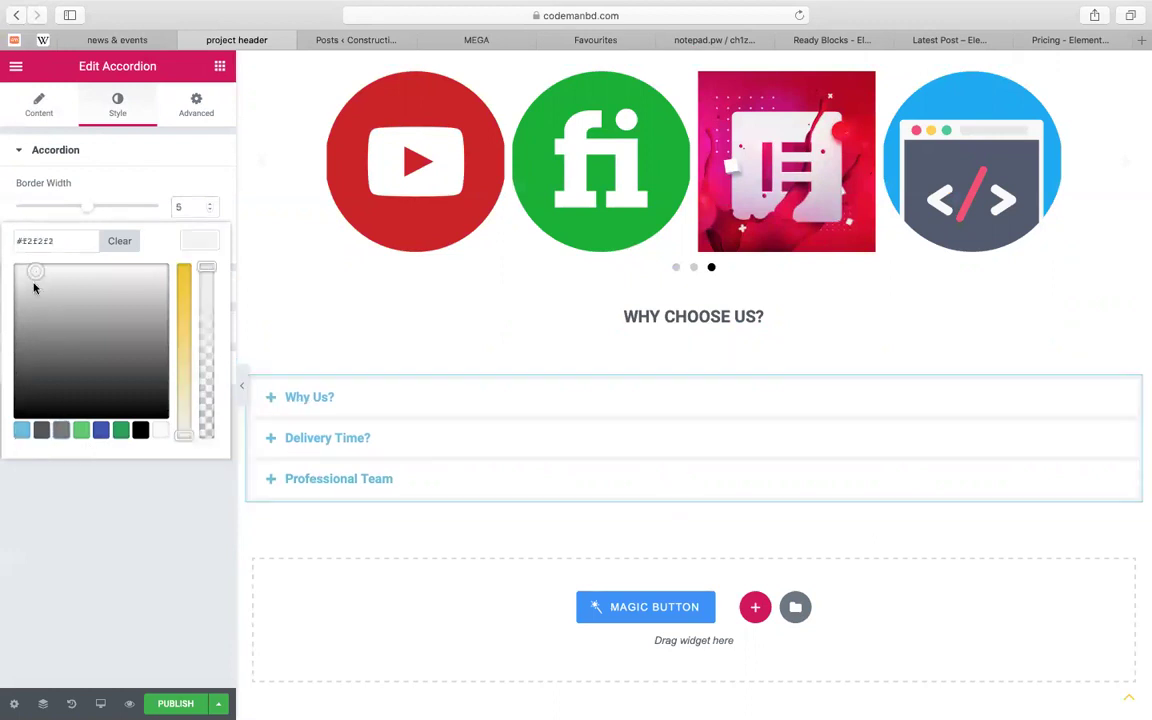
left_click(35, 284)
left_click(180, 207)
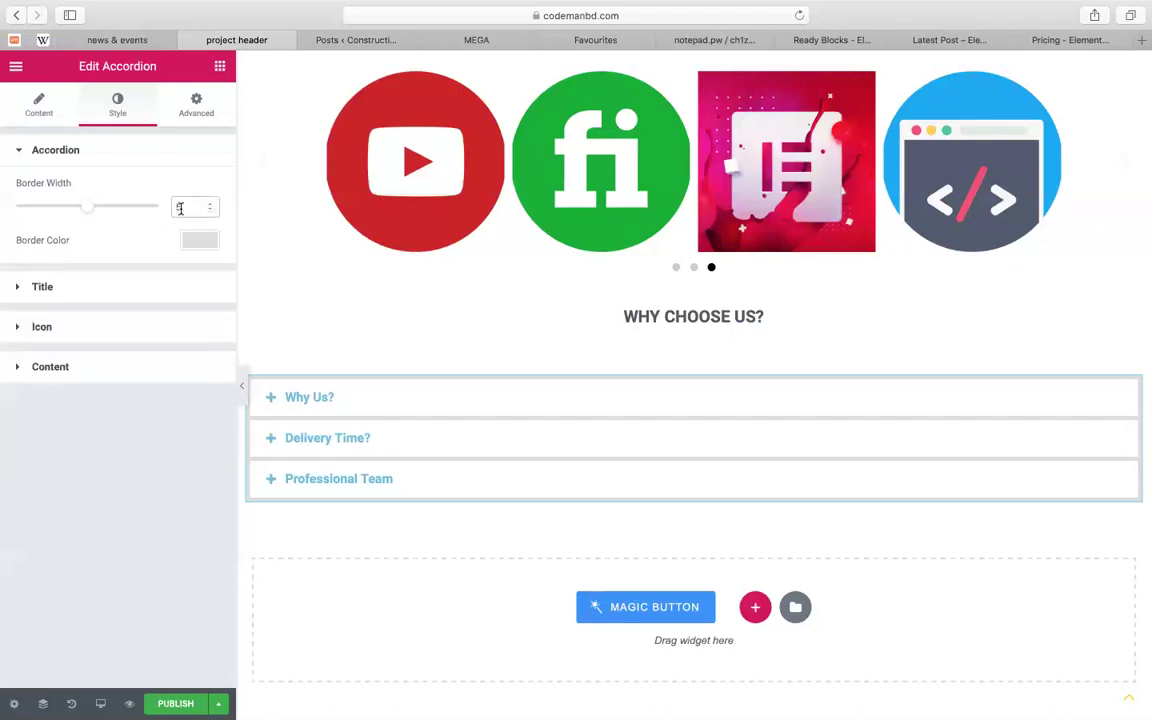
key("BackSpace")
type("3")
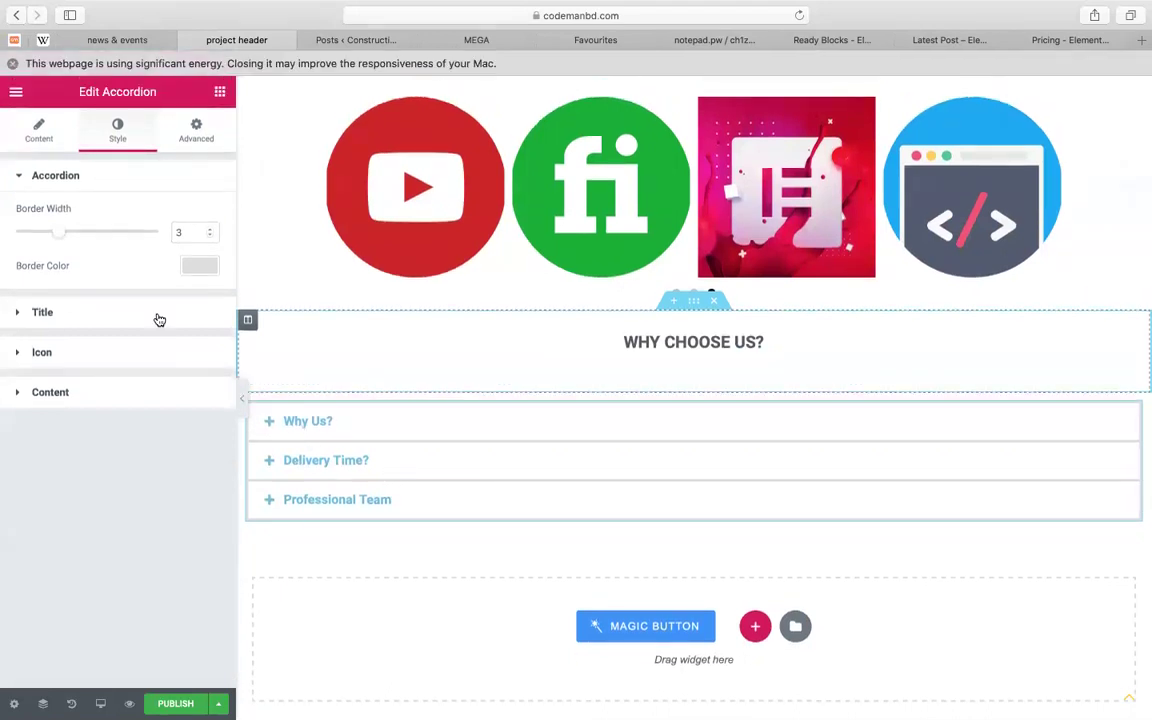
Set the accordion title color to #54595f and expand the "Why Us?" item
left_click(159, 320)
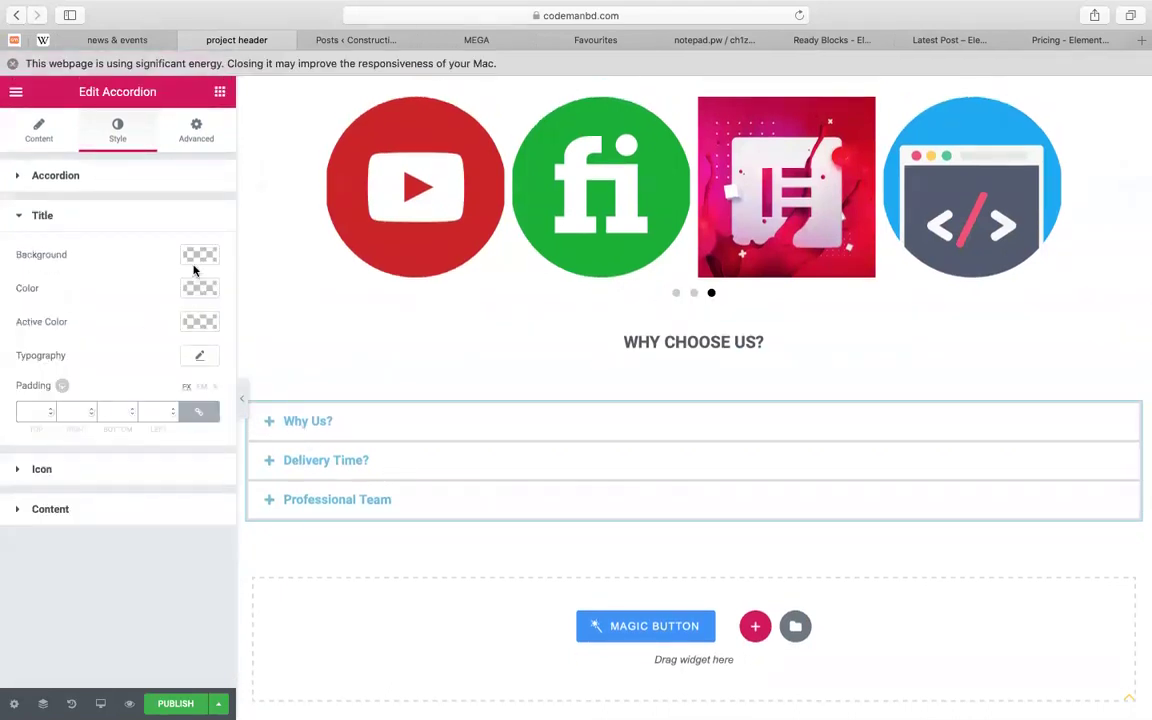
left_click(200, 287)
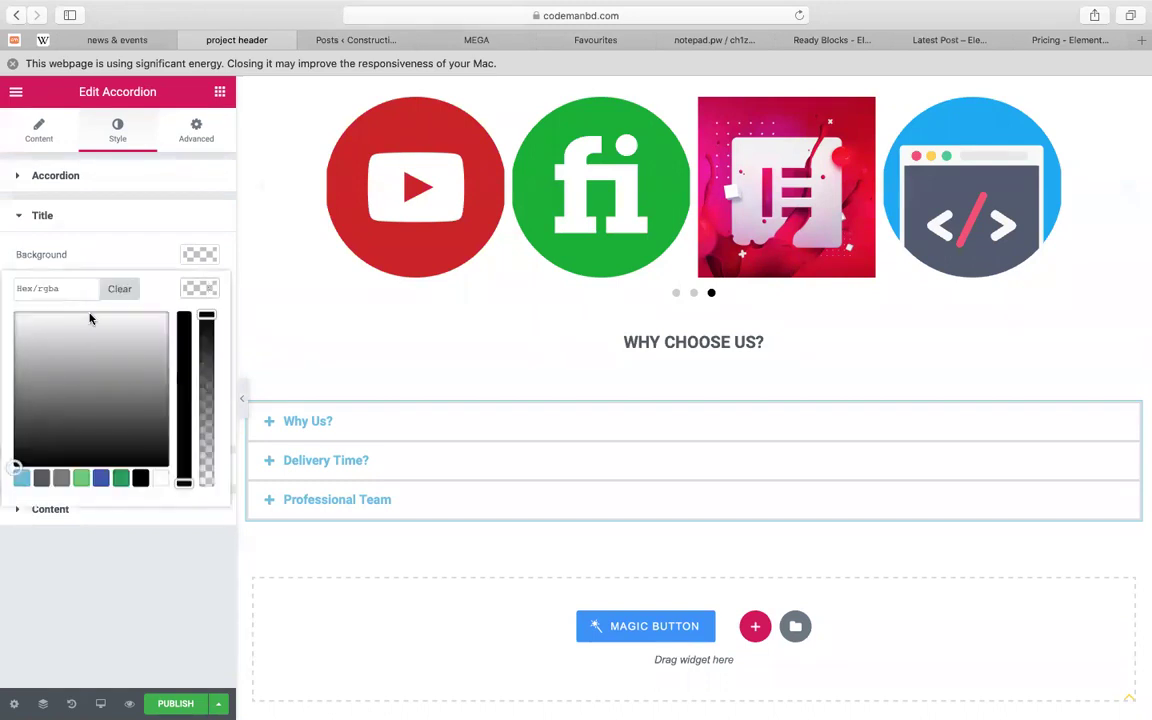
left_click(41, 479)
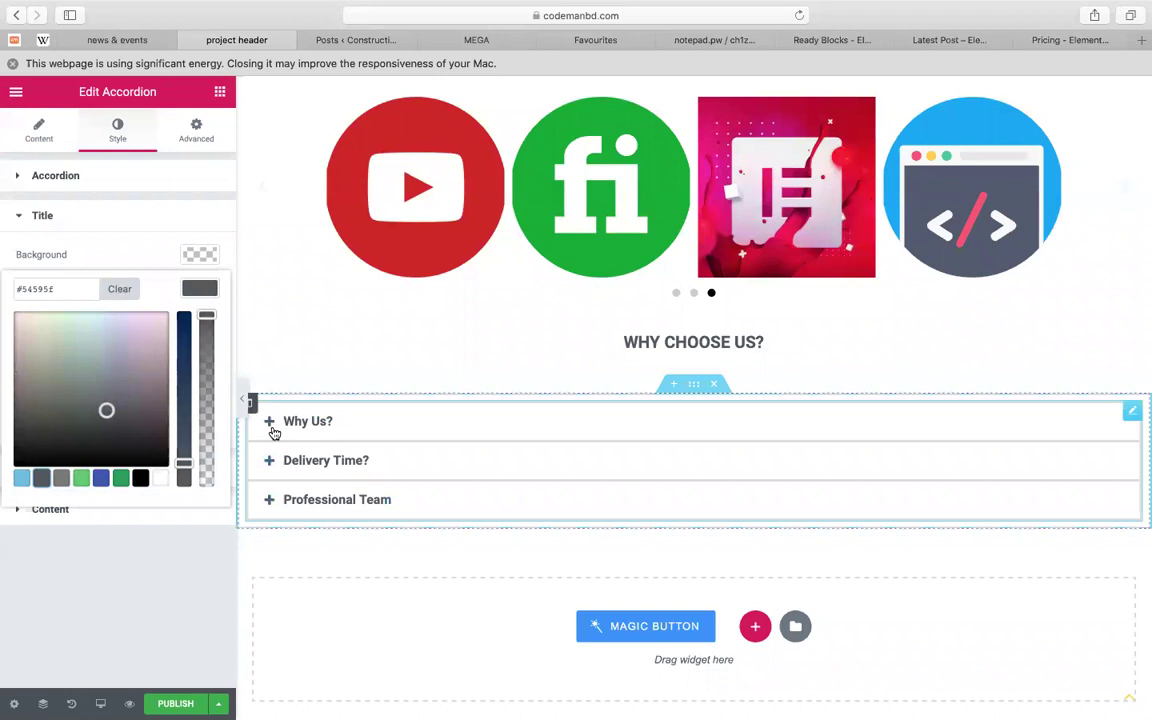
left_click(274, 430)
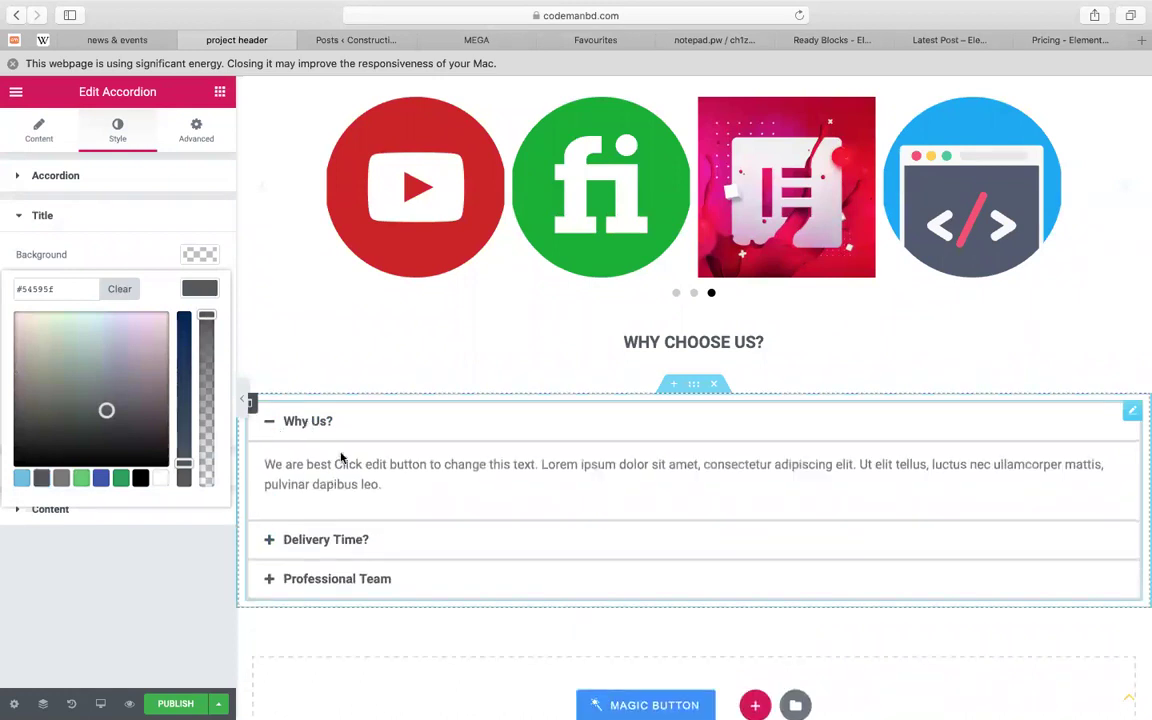
left_click(200, 288)
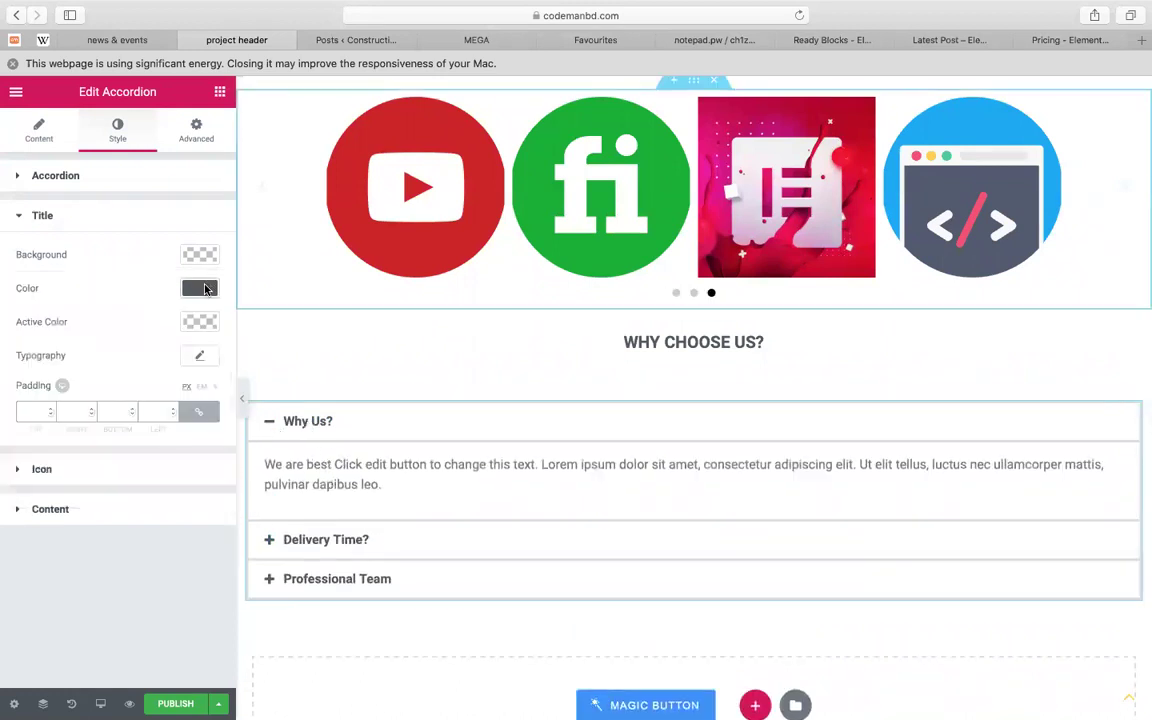
Set the accordion content's text color to #6ec1e4 and its background to #efefef
left_click(47, 510)
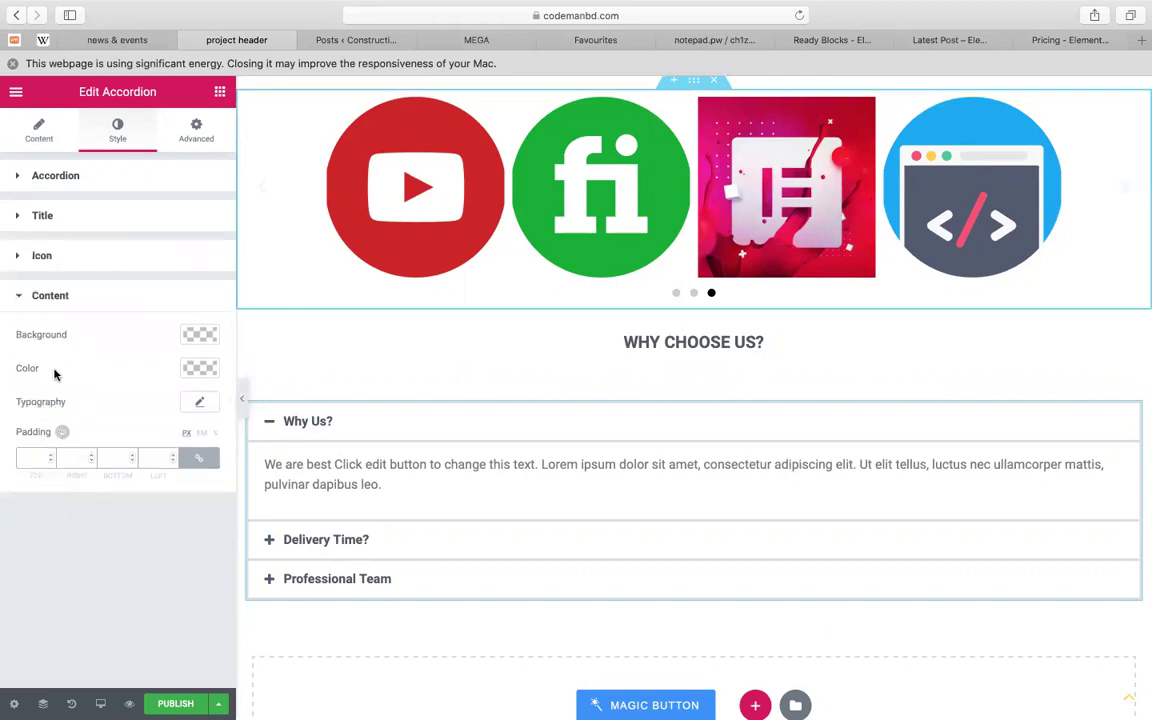
left_click(190, 371)
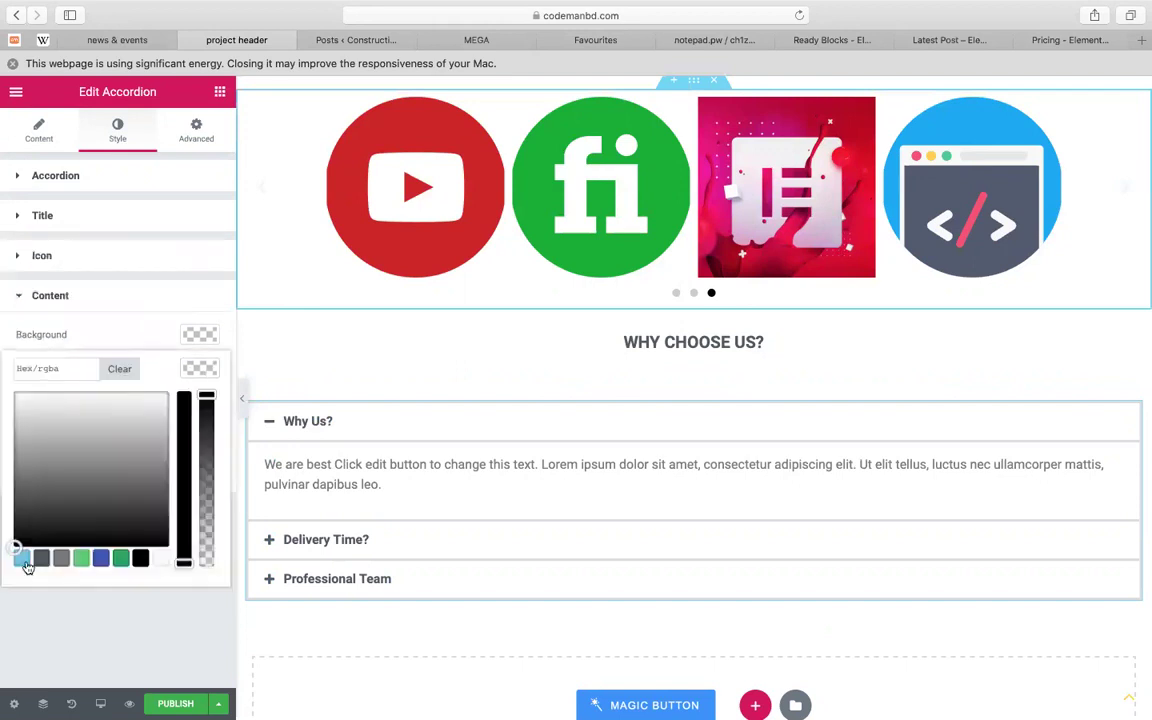
left_click(22, 559)
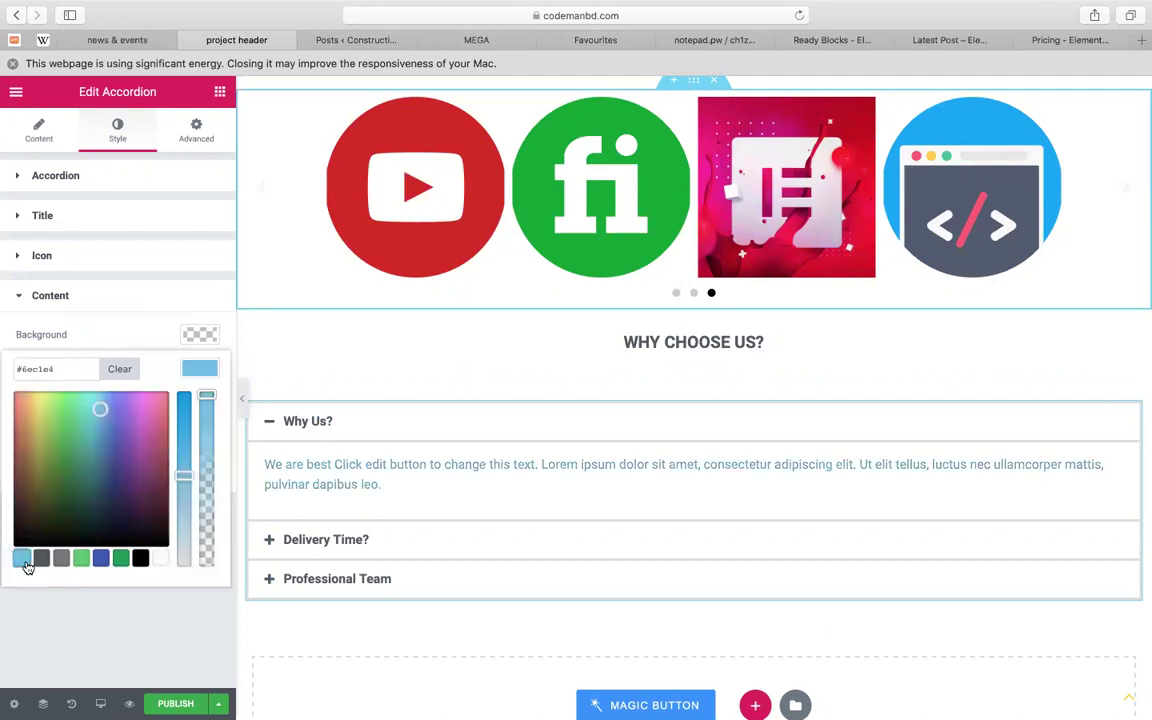
left_click(197, 337)
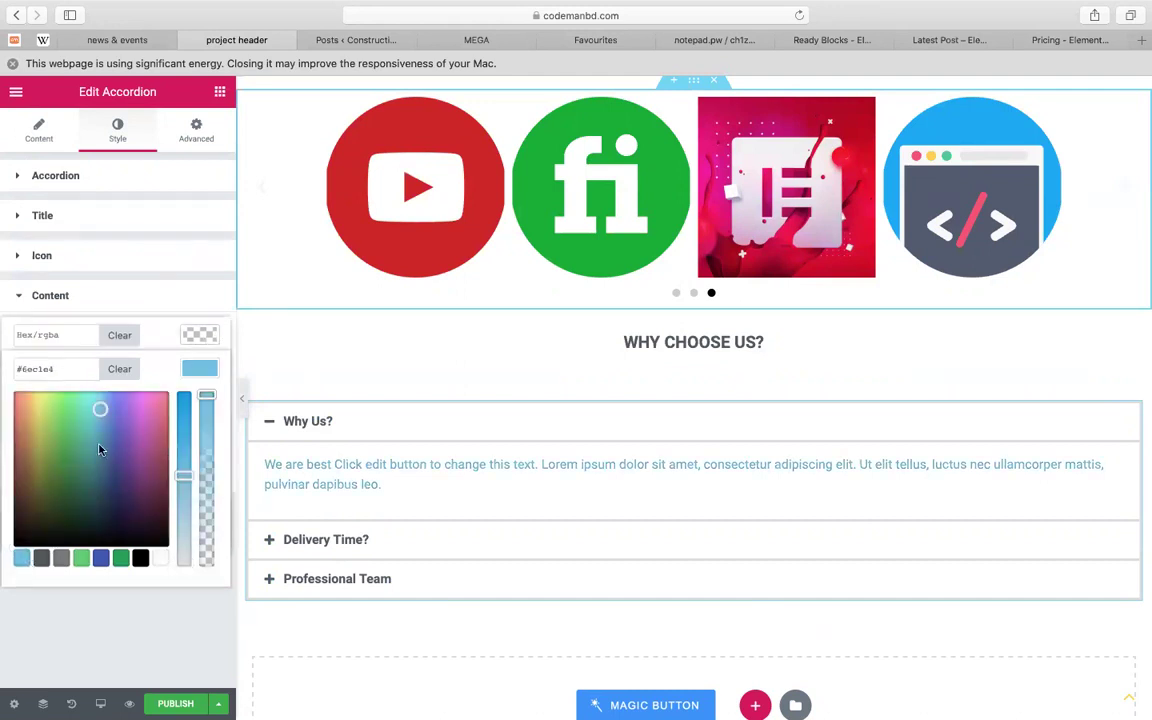
left_click(61, 524)
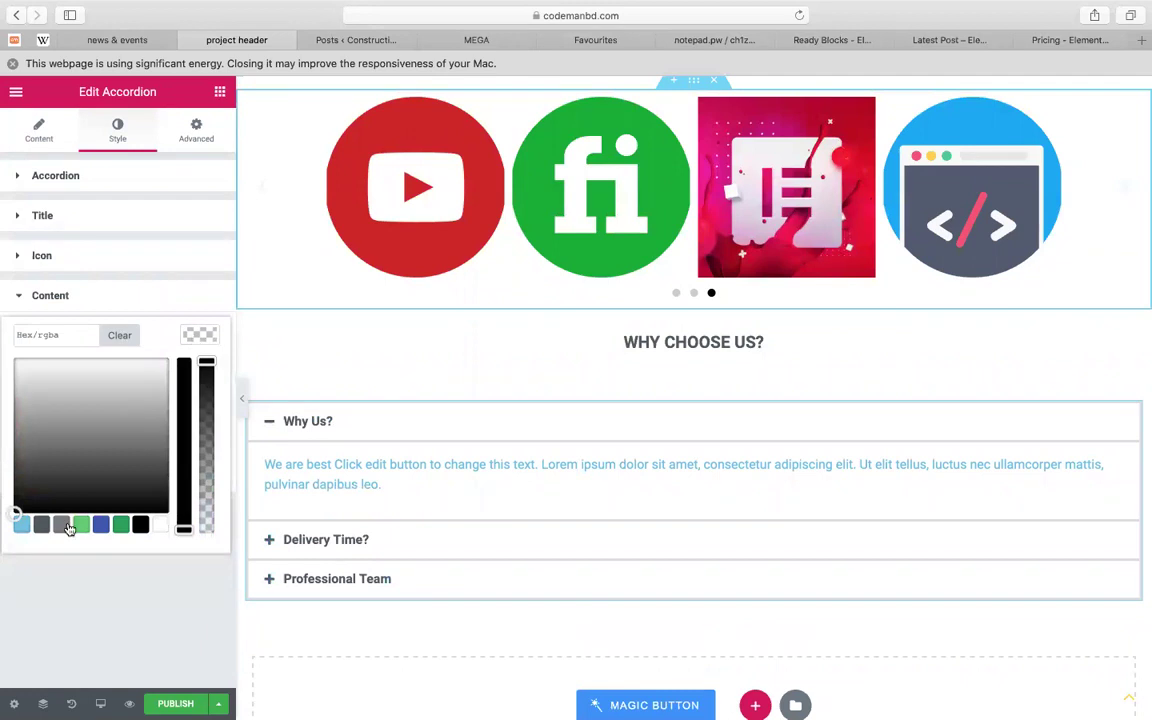
left_click(32, 369)
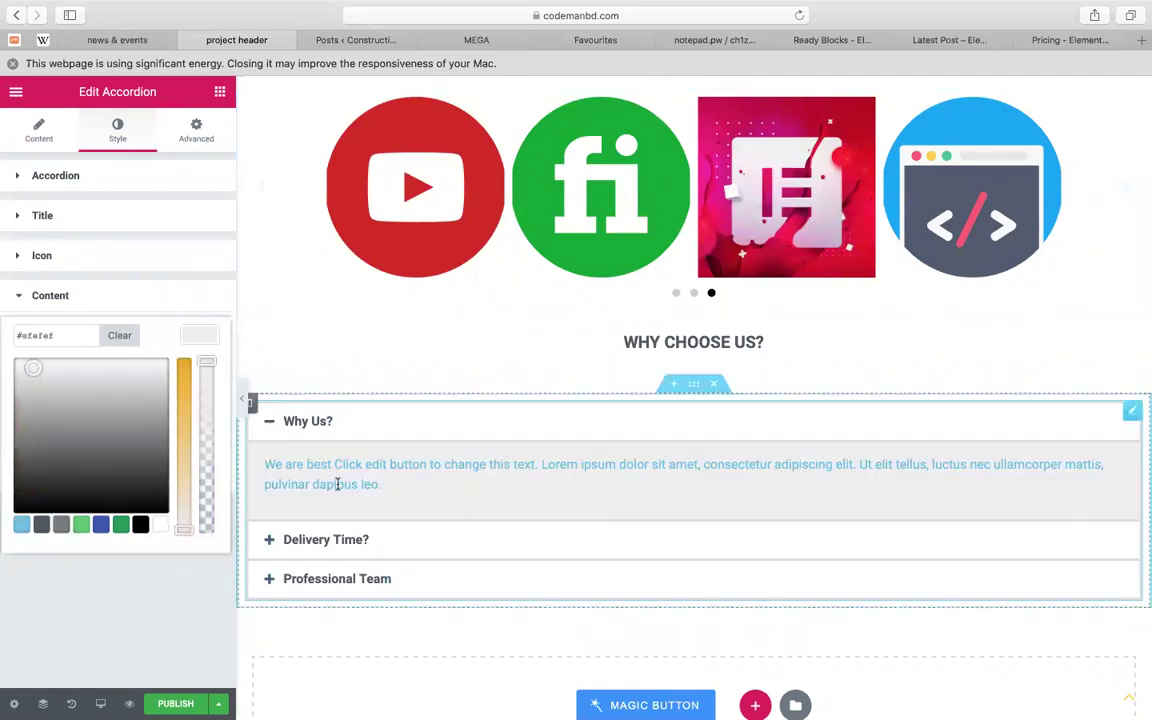
Collapse the accordion items and set the boxed content width of the accordion's section to 710
left_click(318, 569)
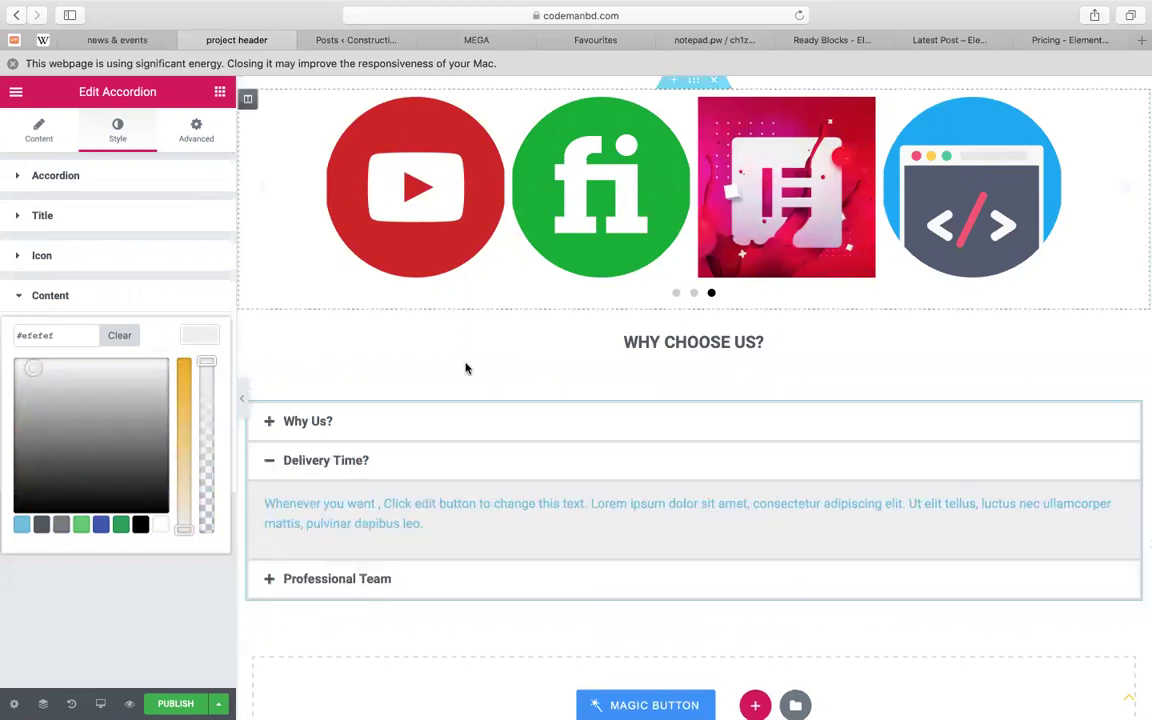
left_click(378, 462)
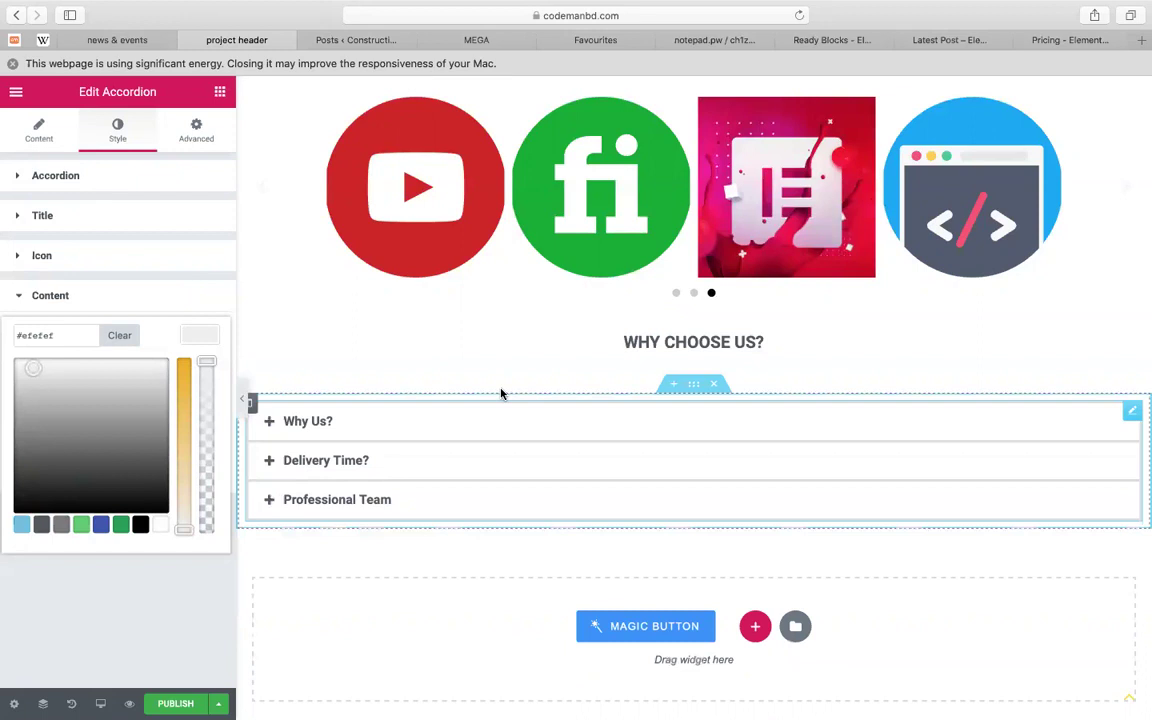
left_click(690, 385)
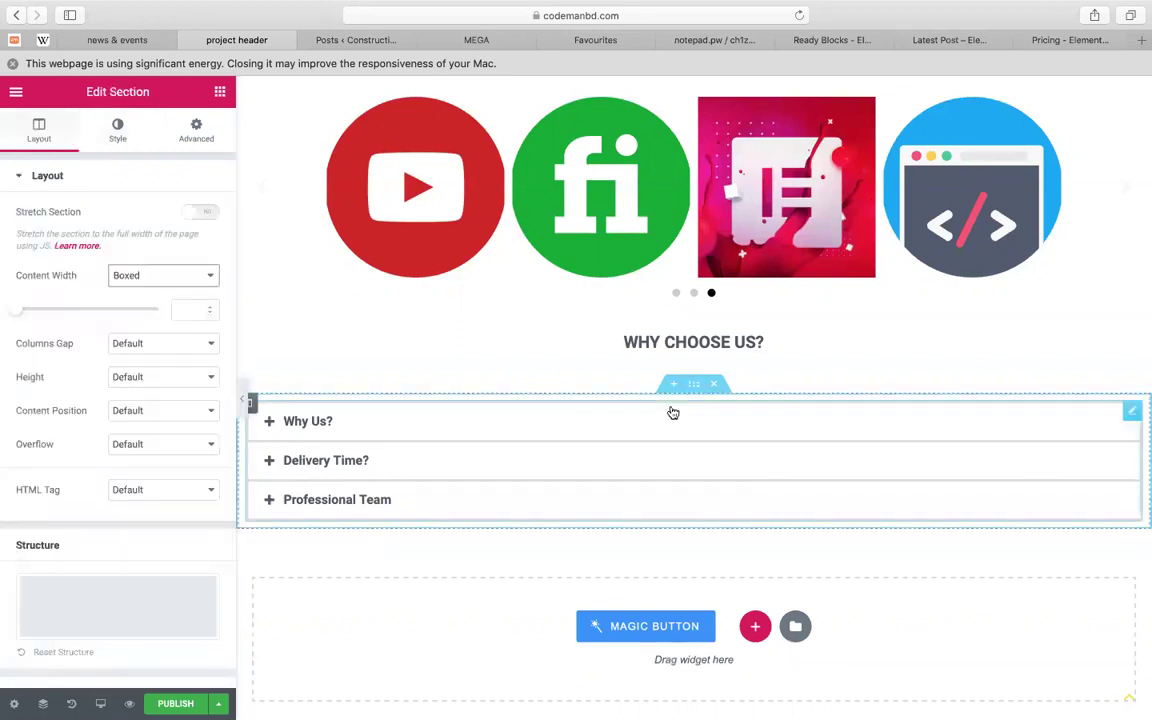
left_click(167, 280)
left_click(20, 312)
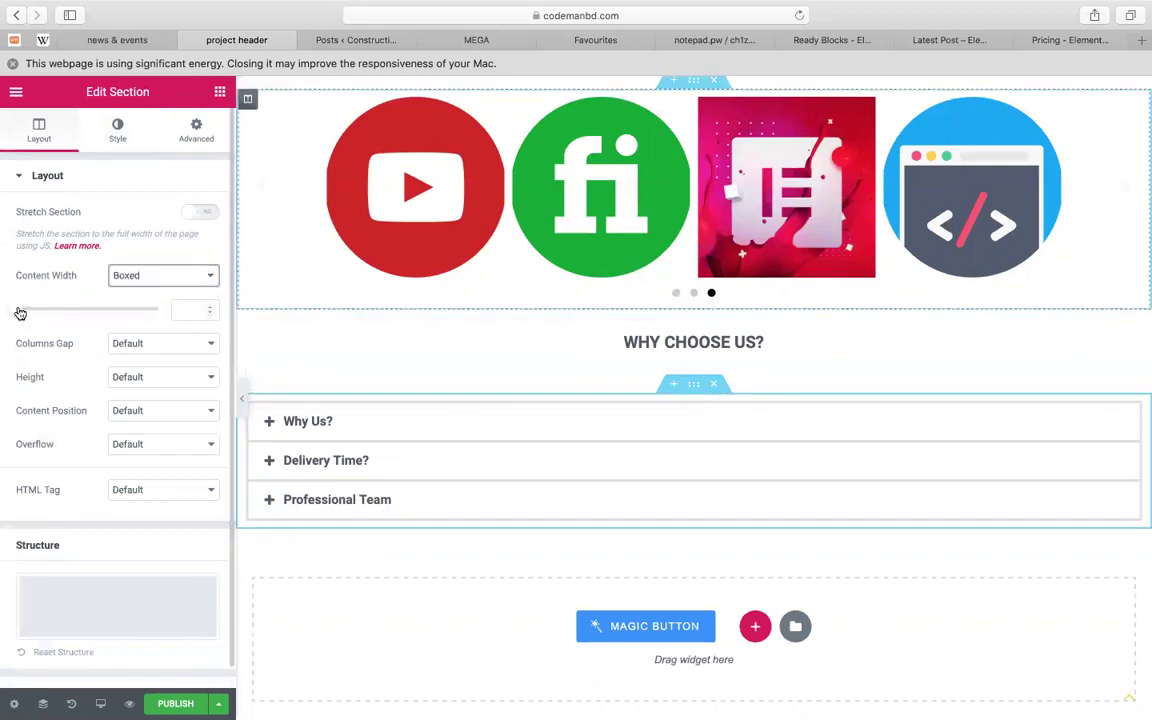
left_click_drag(26, 310, 47, 313)
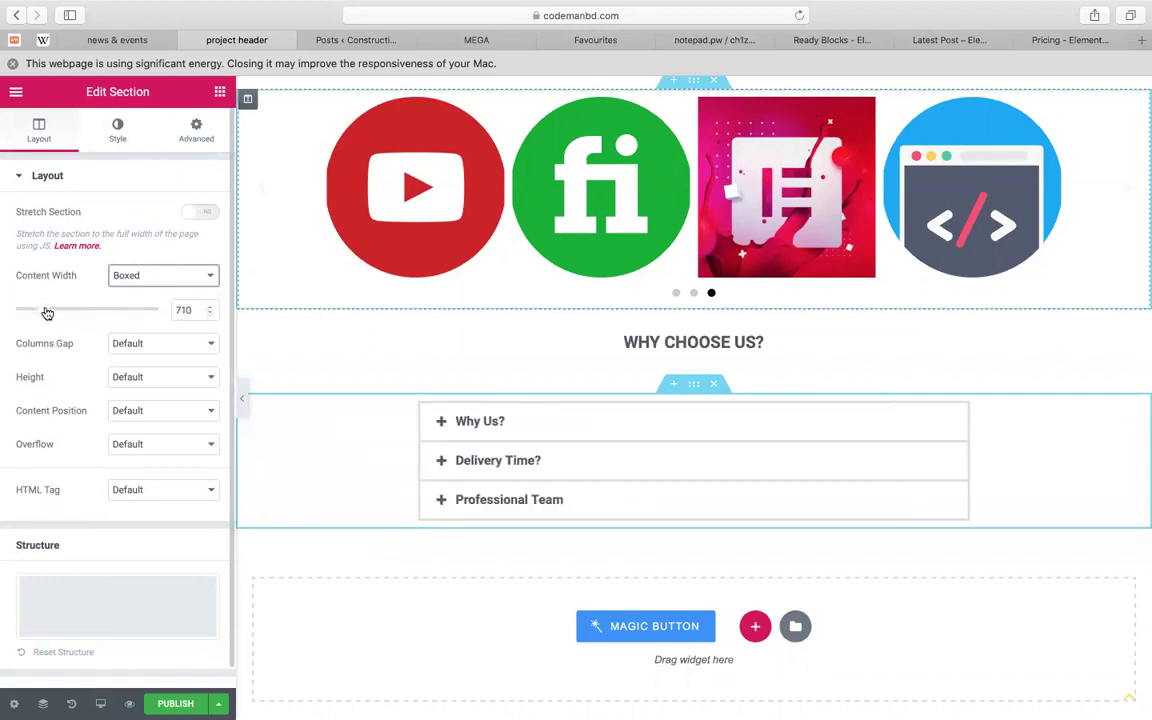
Insert a two-column section above the accordion, moving the accordion into its first column and deleting the emptied section
left_click(668, 391)
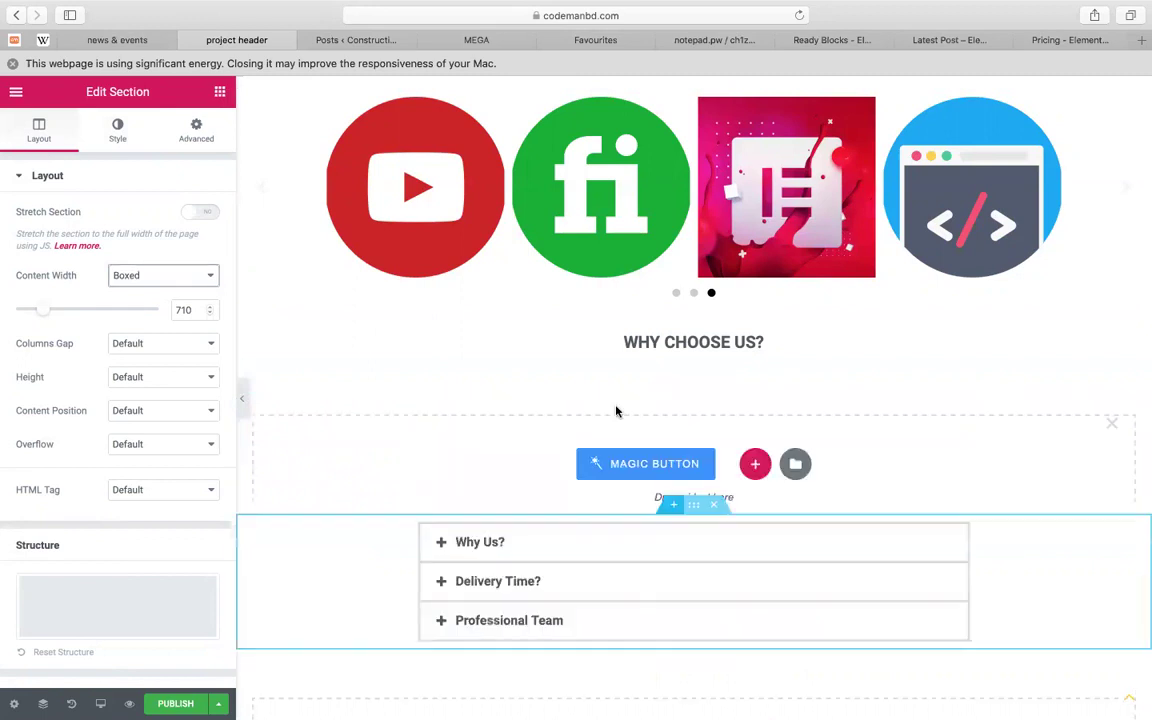
left_click(746, 464)
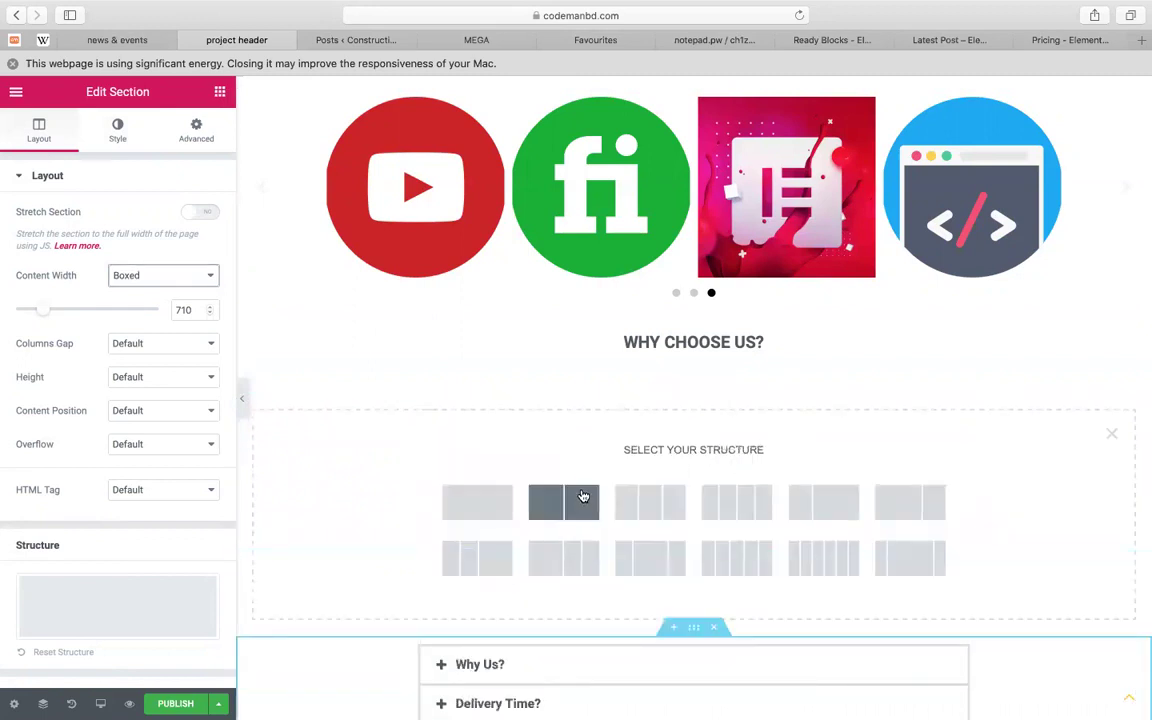
left_click(583, 497)
scroll(913, 427, "down", 1)
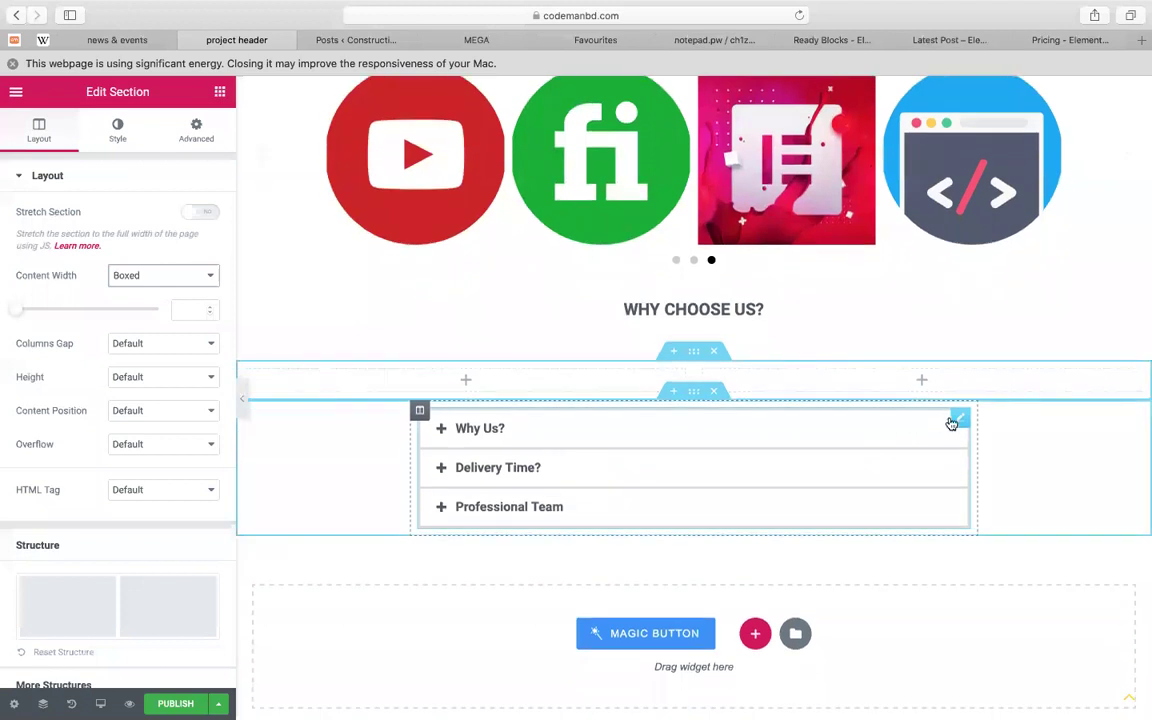
left_click_drag(959, 419, 419, 370)
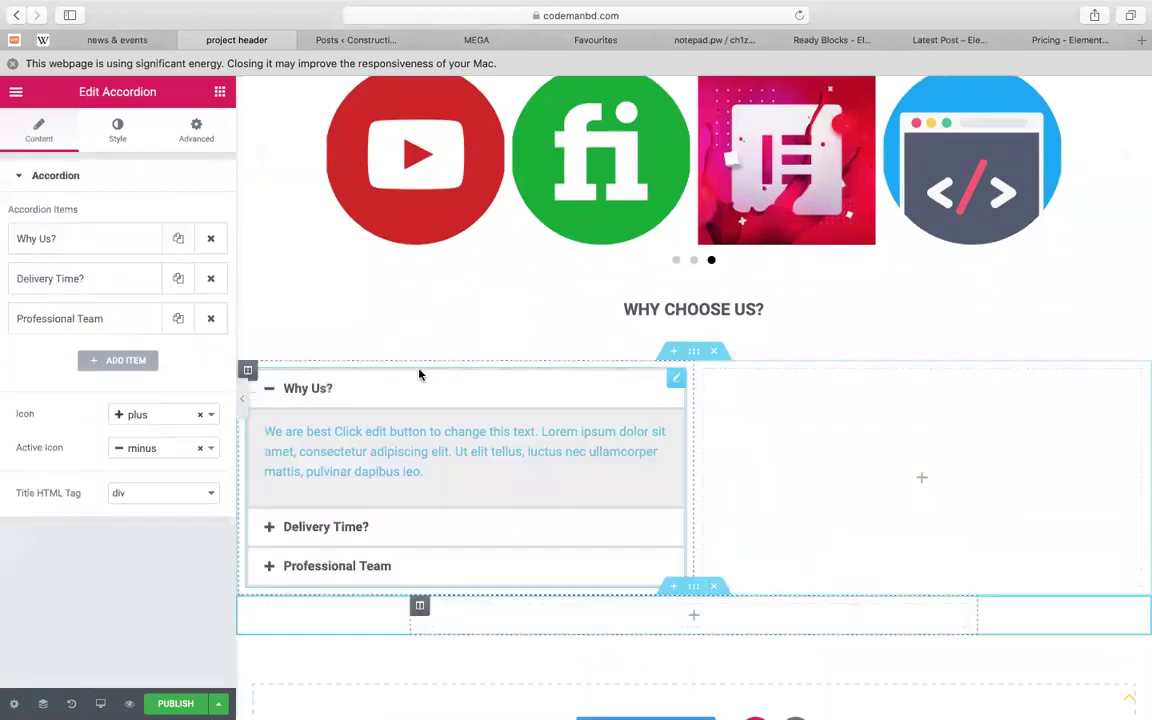
scroll(718, 437, "down", 3)
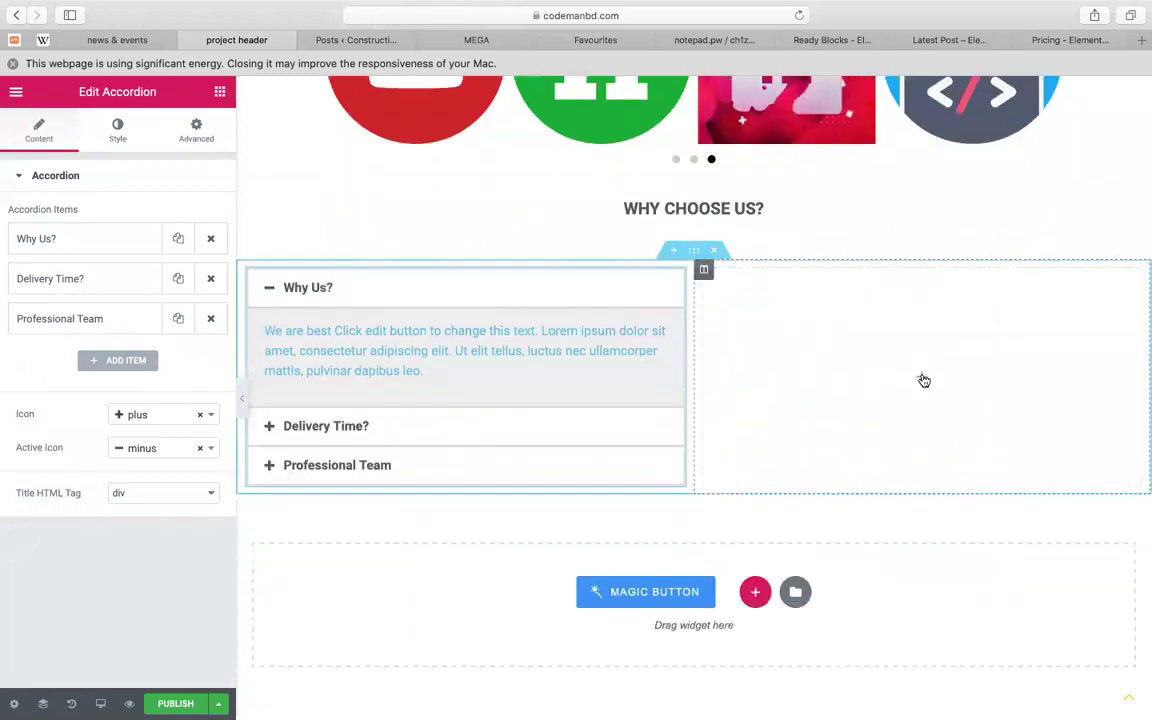
Find the Tabs widget by searching for "tab" and place it in the empty column beside the accordion
left_click(924, 380)
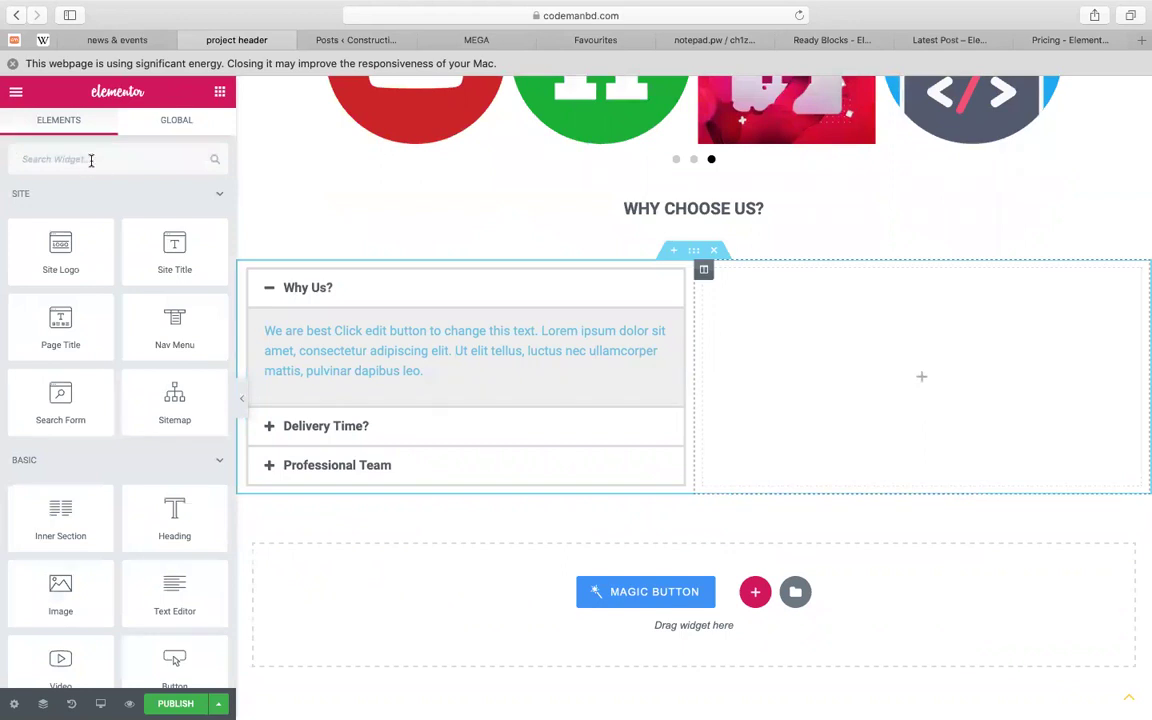
left_click(91, 160)
type("tab")
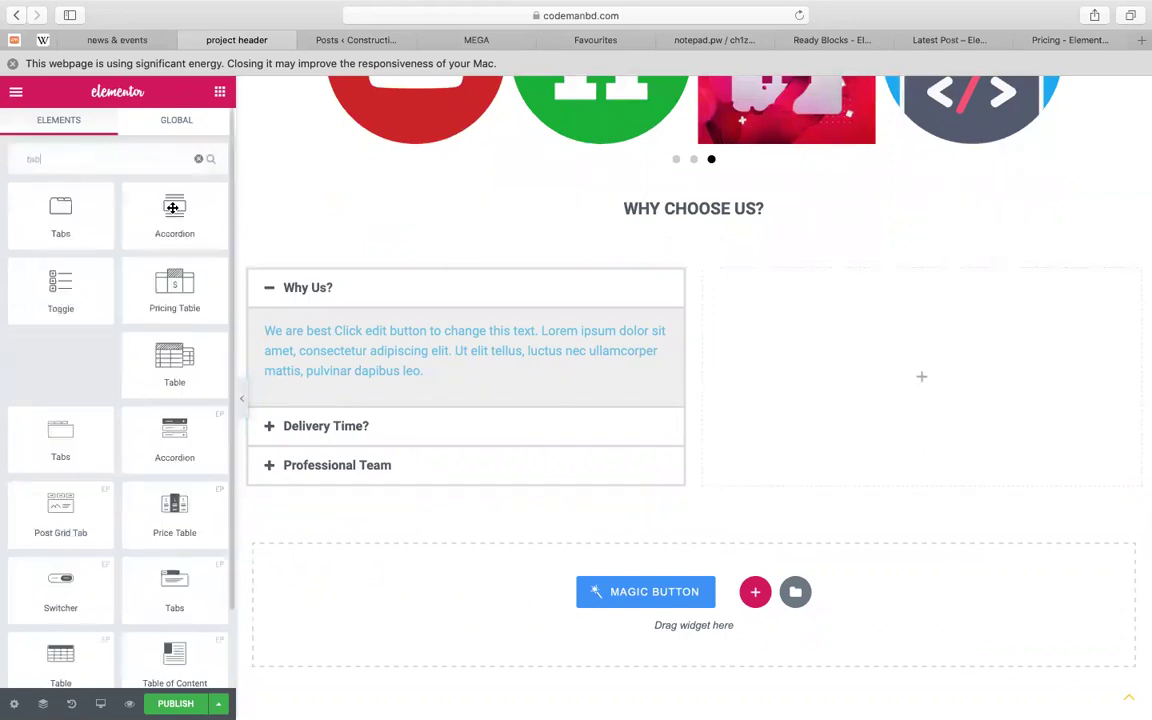
left_click_drag(710, 373, 852, 320)
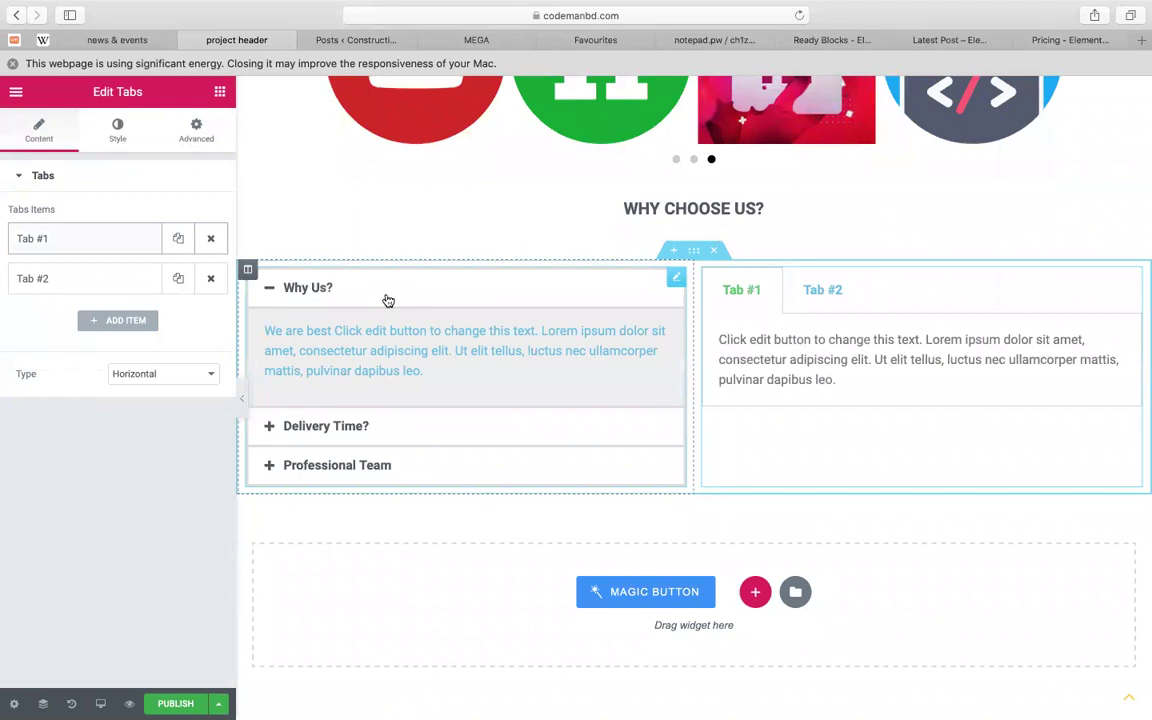
left_click(268, 287)
left_click(103, 242)
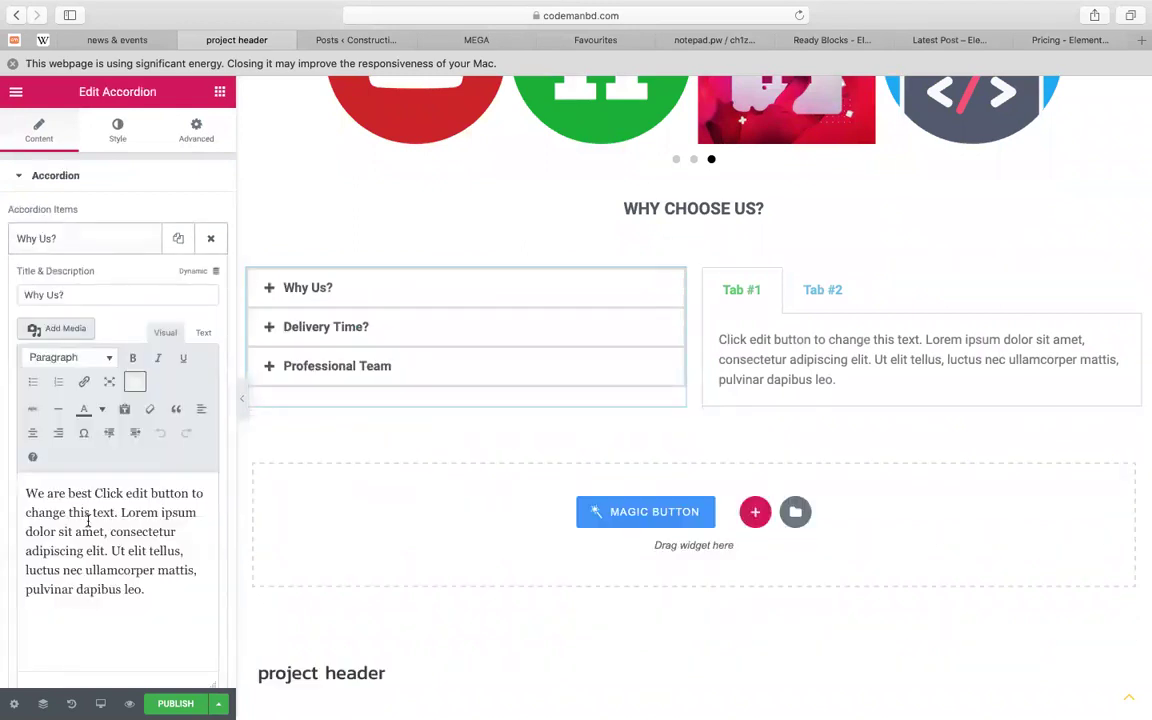
key("super+a")
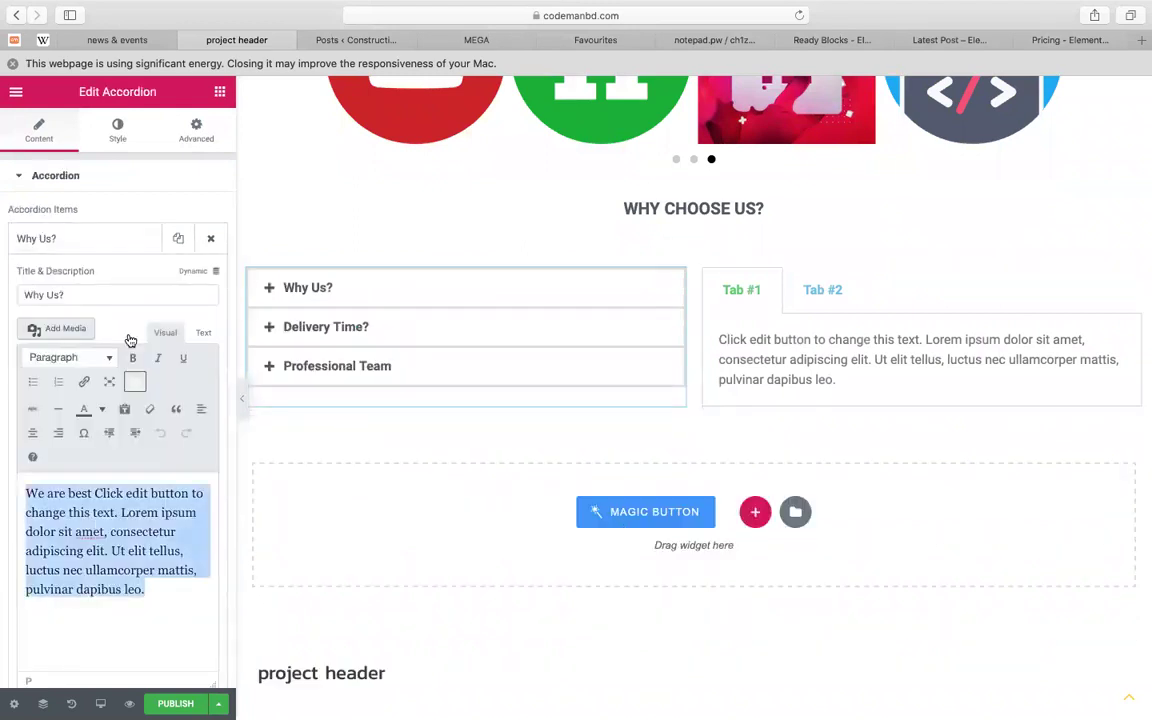
Change the first tab's title to "Why Us?" in the Tabs widget
left_click(798, 332)
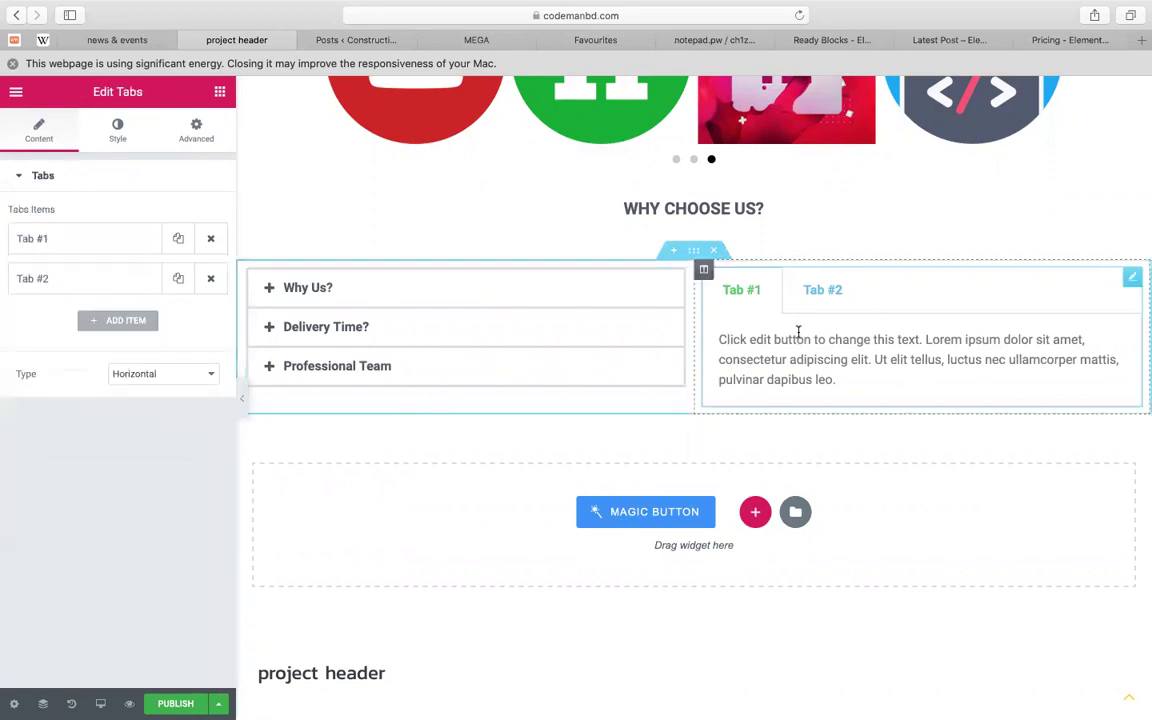
left_click(72, 245)
triple_click(139, 290)
type("Why")
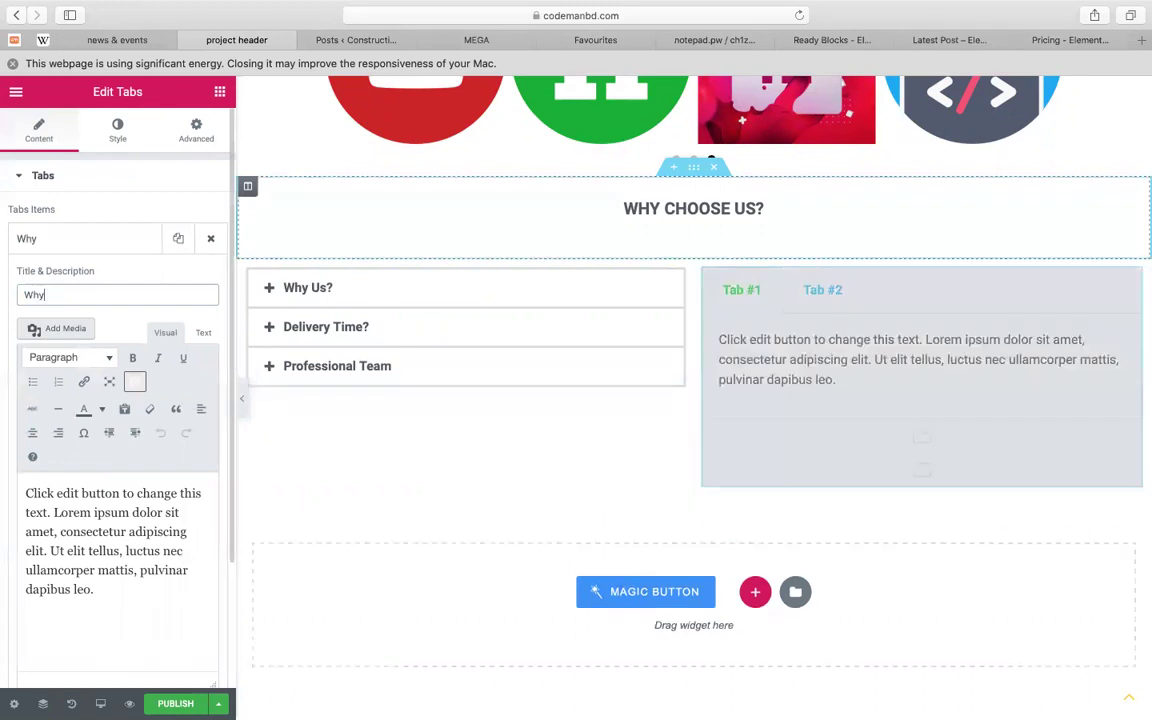
type(" Us?")
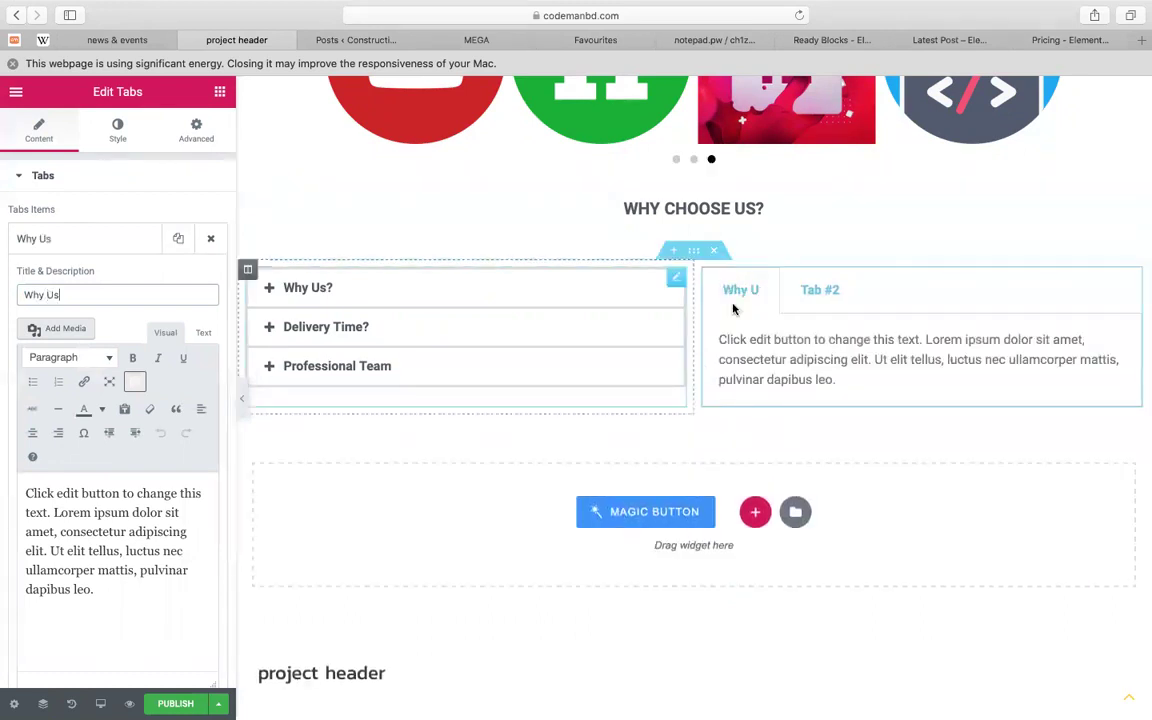
left_click(101, 246)
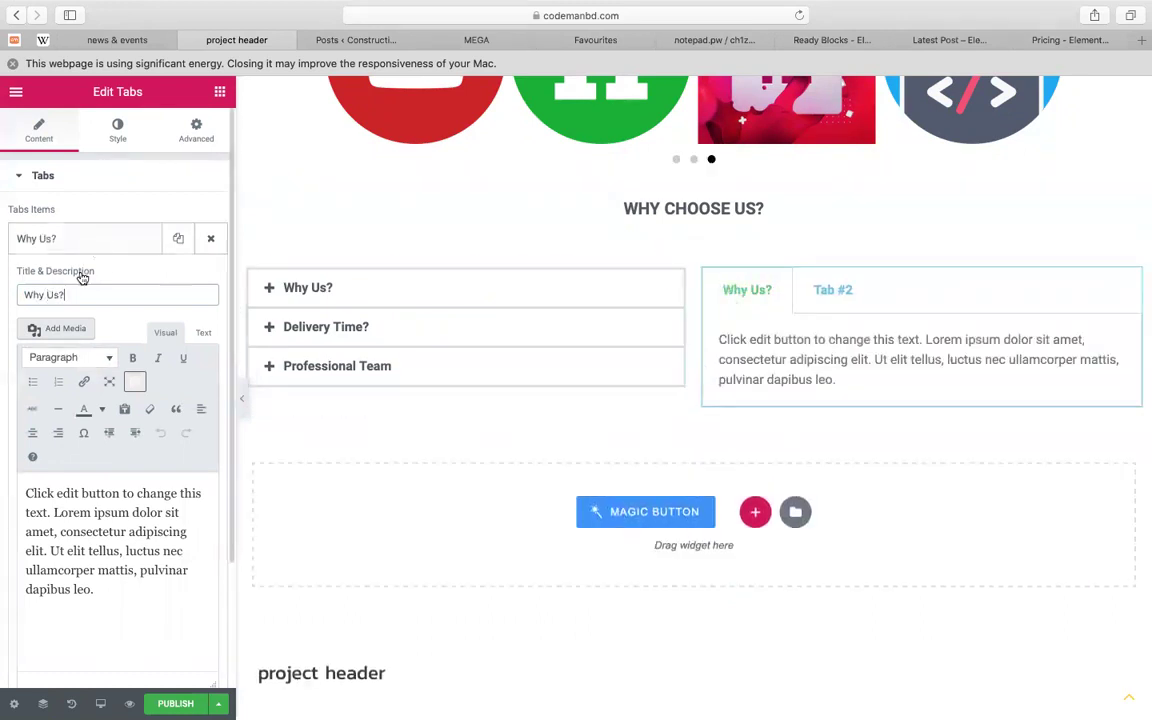
Change the second tab's title to "Delivery Time"
left_click(82, 278)
left_click(107, 335)
key("super+a")
type("Delivery Time")
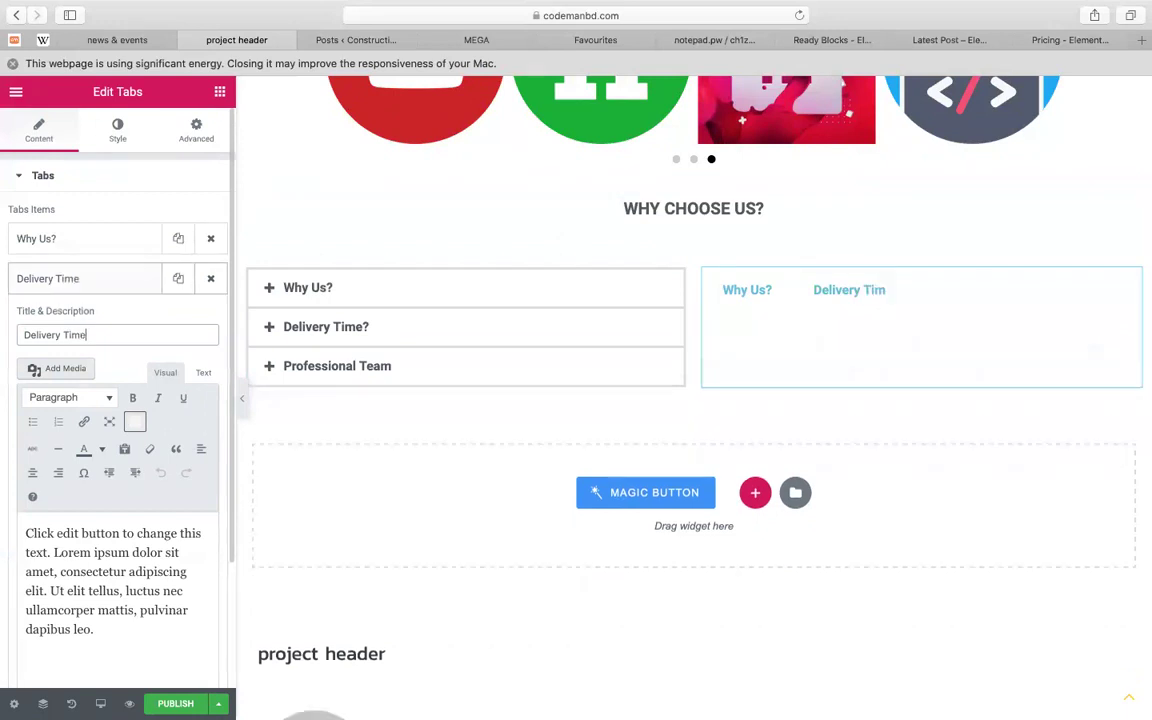
left_click(68, 290)
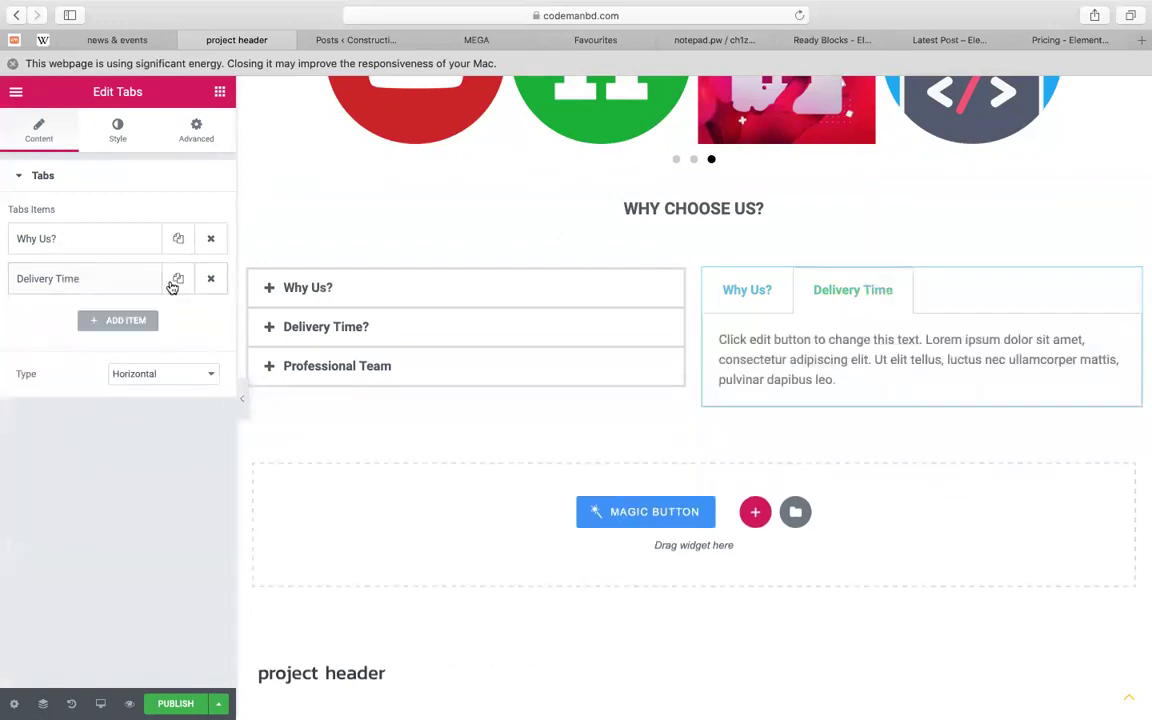
Duplicate the "Delivery Time" tab, title the copy "Professional Tea", and preview all three tabs
left_click(178, 278)
left_click(108, 318)
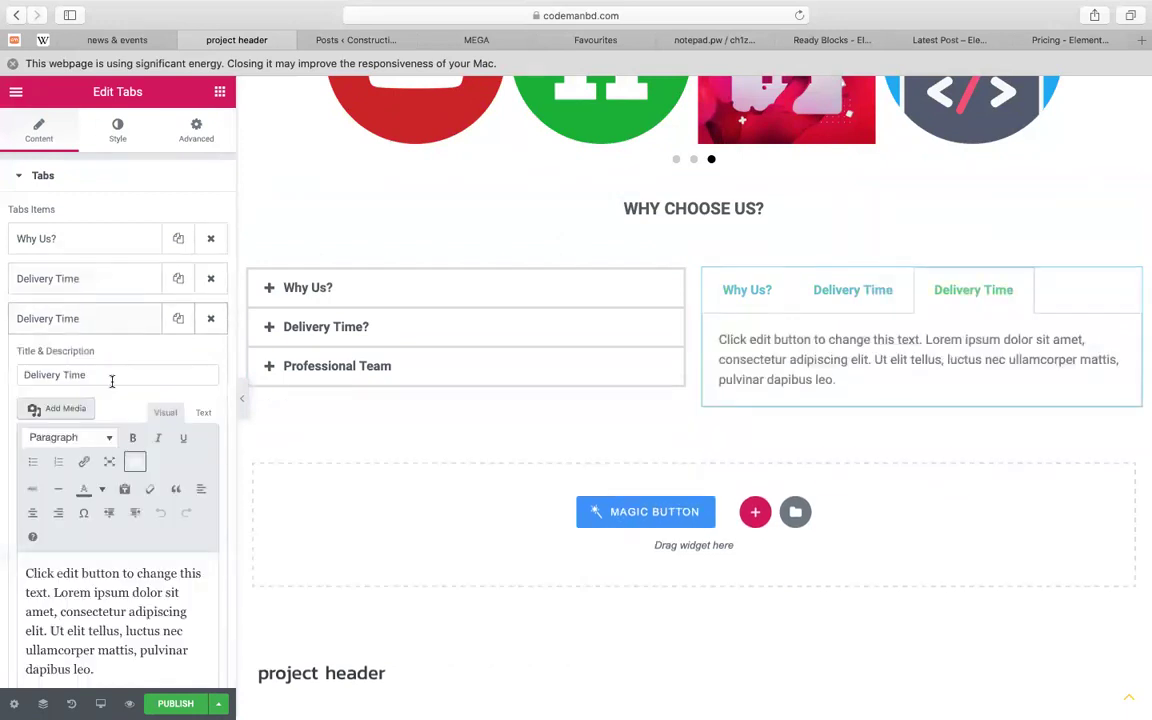
triple_click(110, 375)
type("Pro")
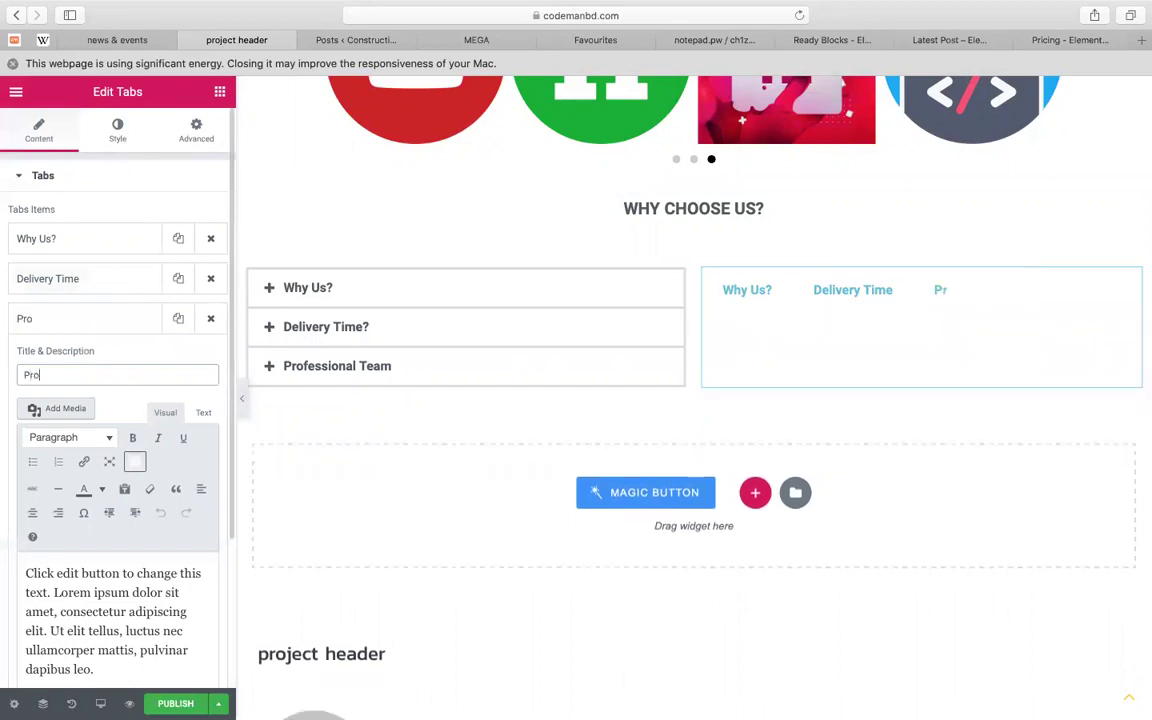
type("fessio")
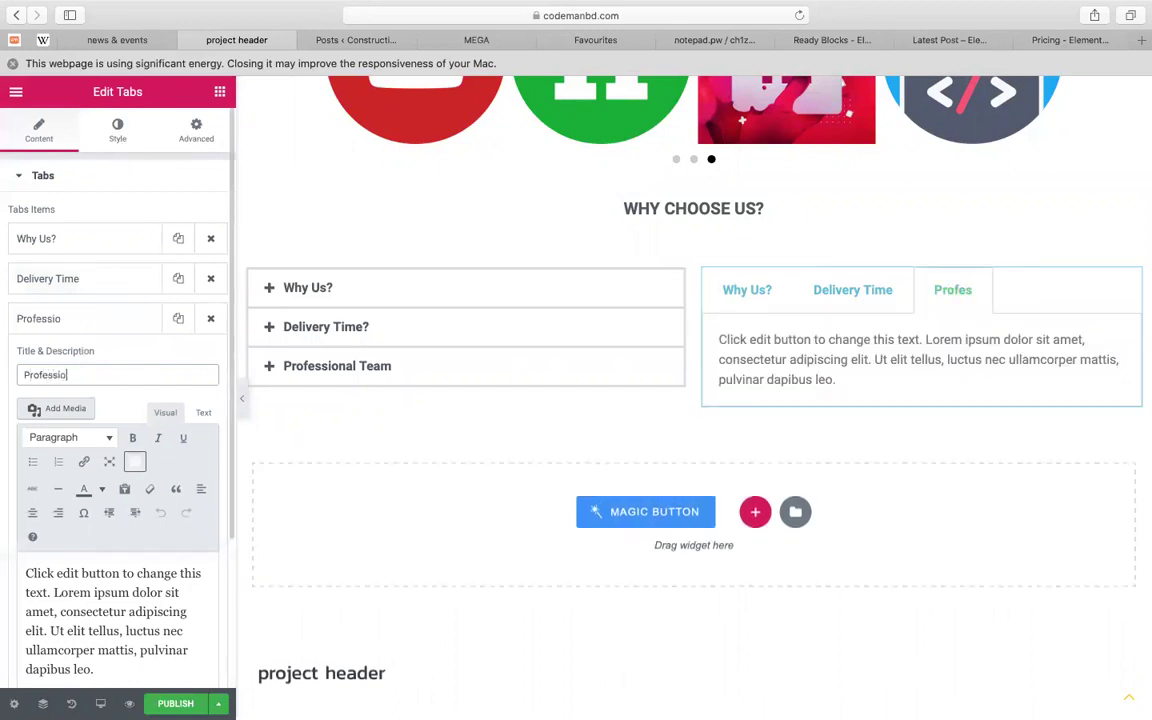
type("nal Tea")
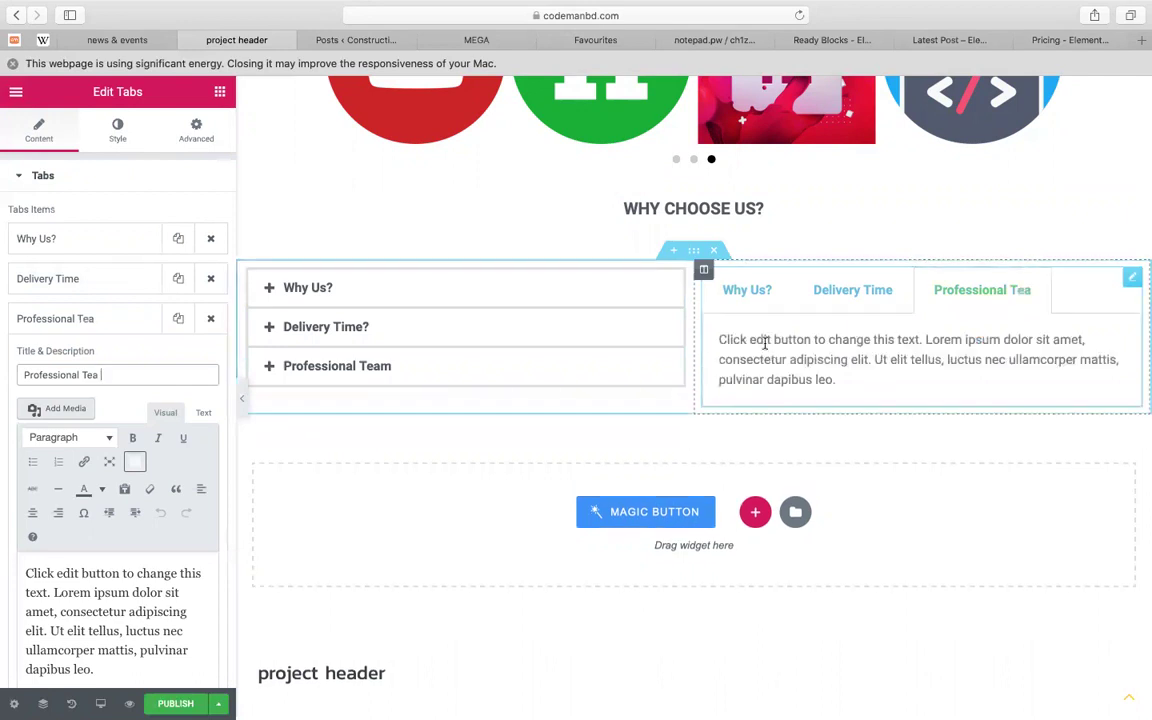
left_click(747, 296)
left_click(848, 298)
left_click(944, 291)
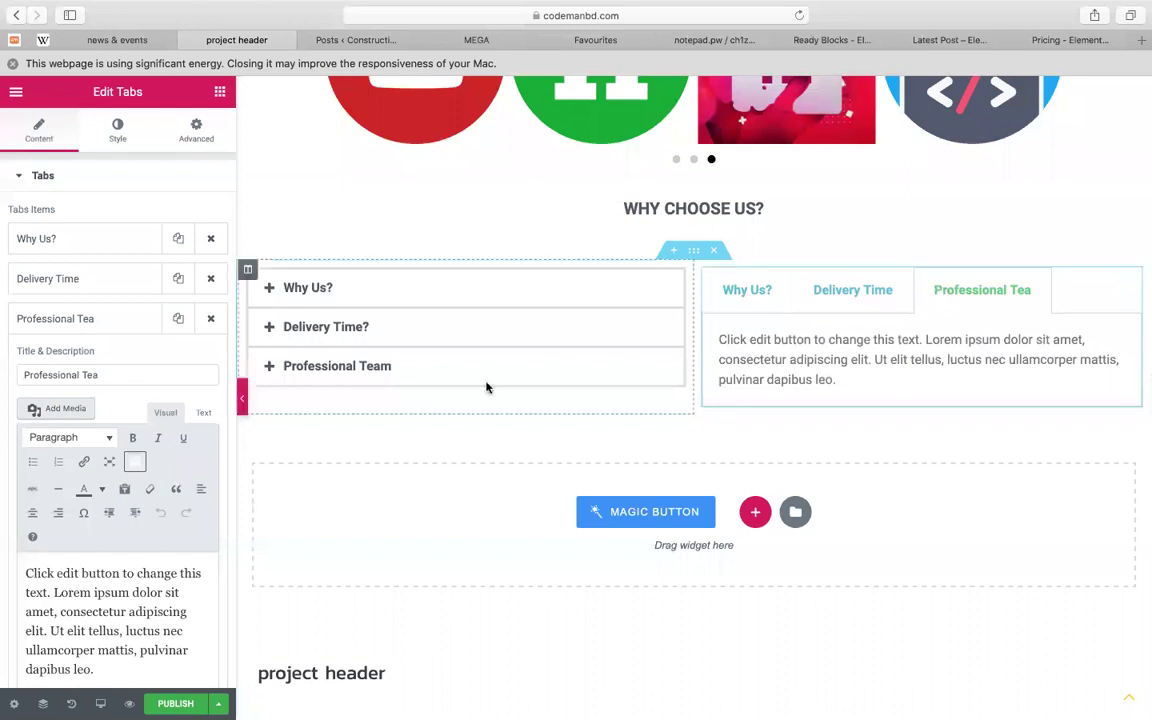
Replace the "Why Us?" tab's placeholder content with the text copied from the accordion's "Why Us?" item
left_click(385, 296)
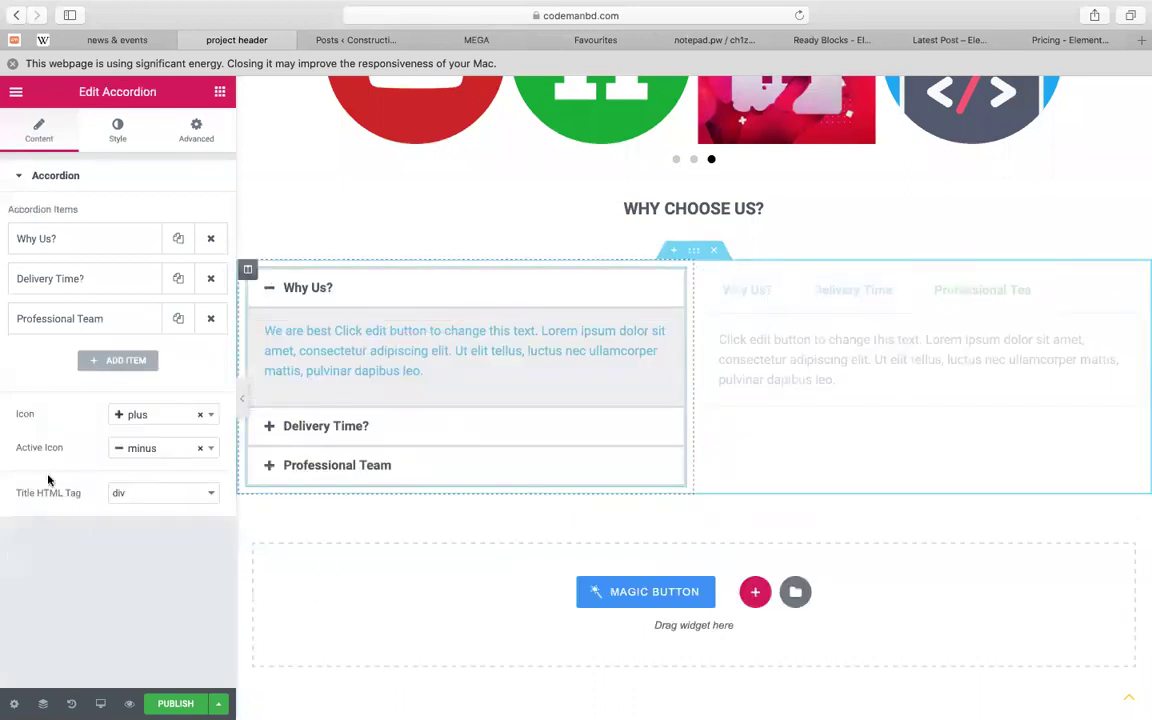
left_click(113, 238)
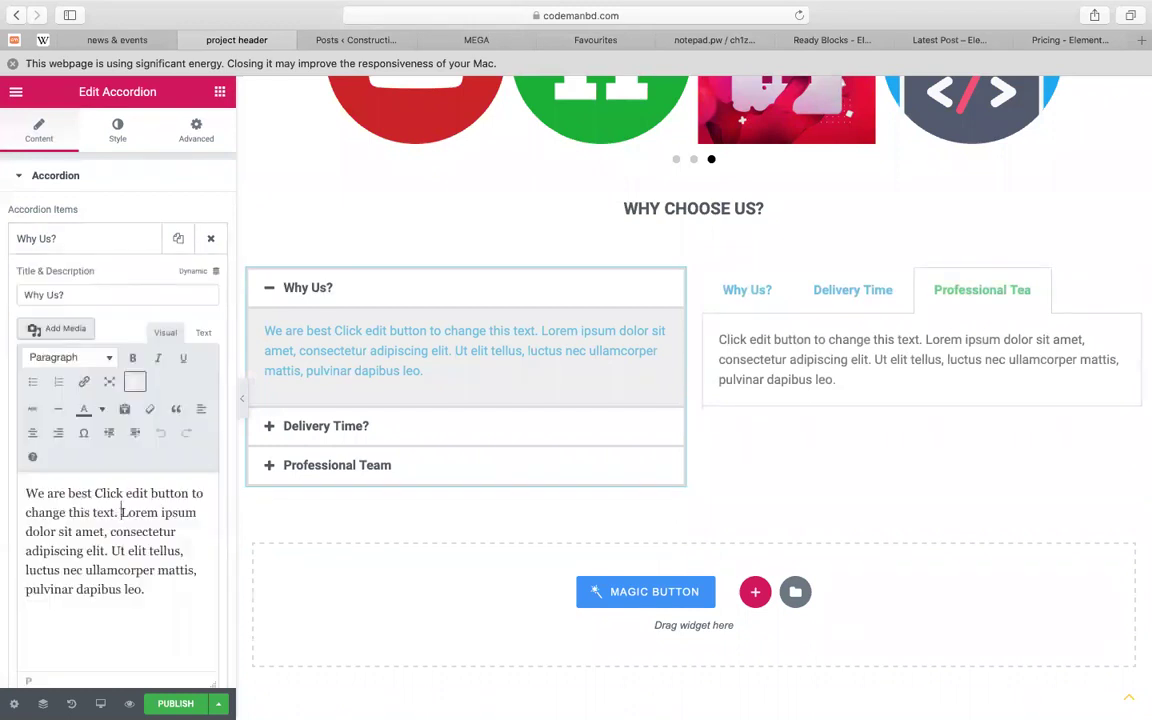
triple_click(121, 512)
key("super+c")
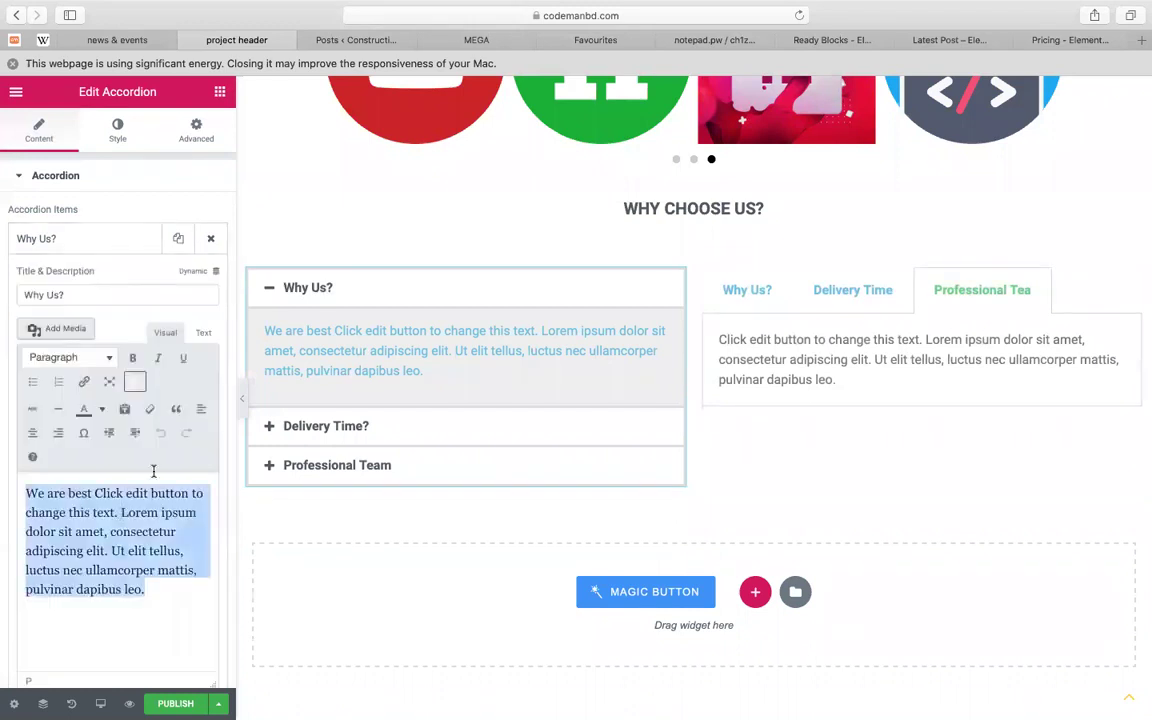
left_click(765, 299)
left_click(62, 232)
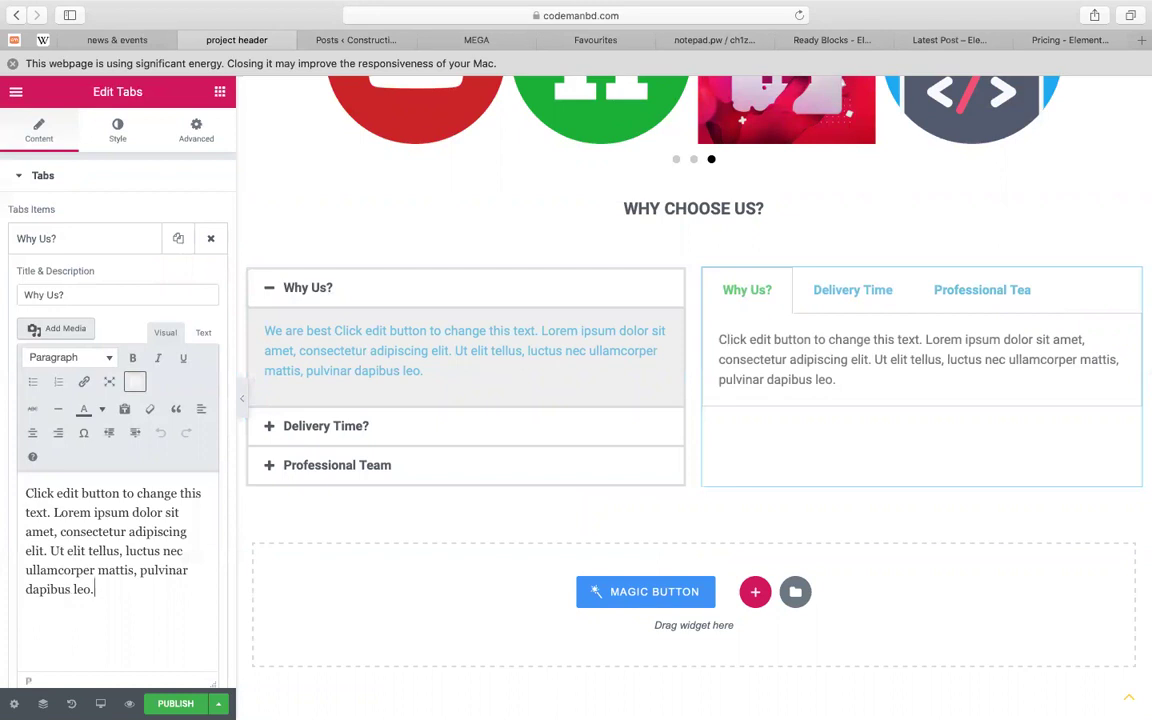
key("super+a")
key("super+v")
Replace the "Delivery Time" tab's content with the text copied from the accordion's "Delivery Time?" item
left_click(334, 428)
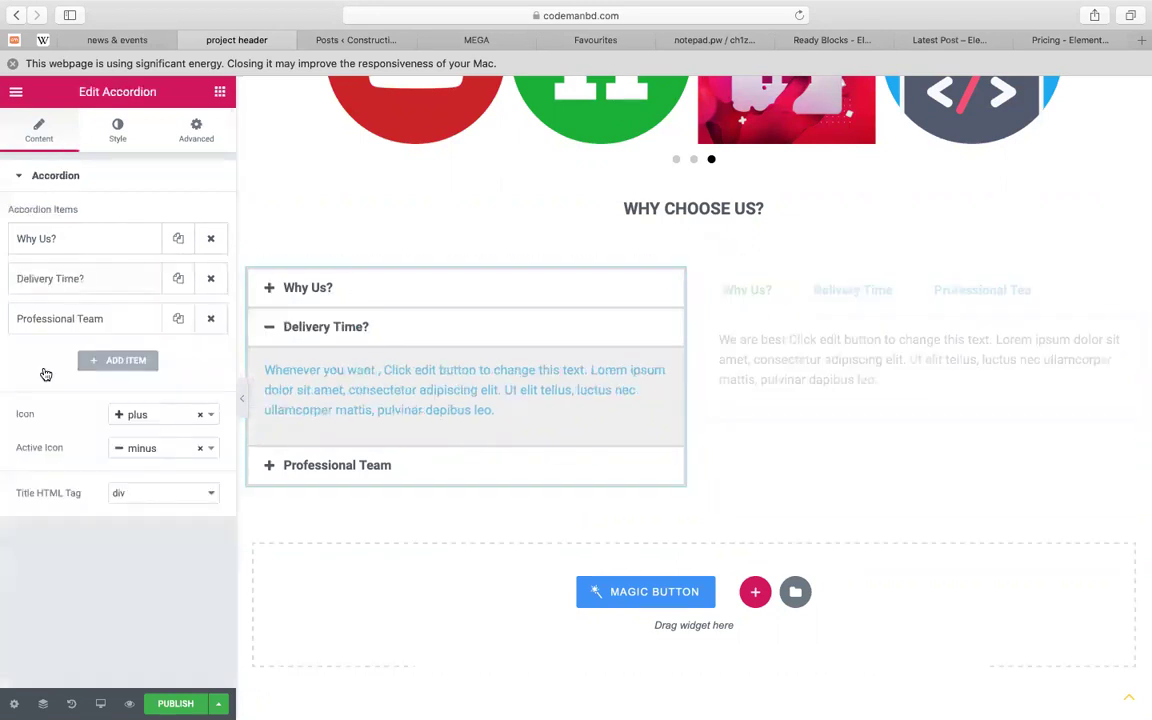
left_click(80, 279)
triple_click(80, 568)
left_click(849, 303)
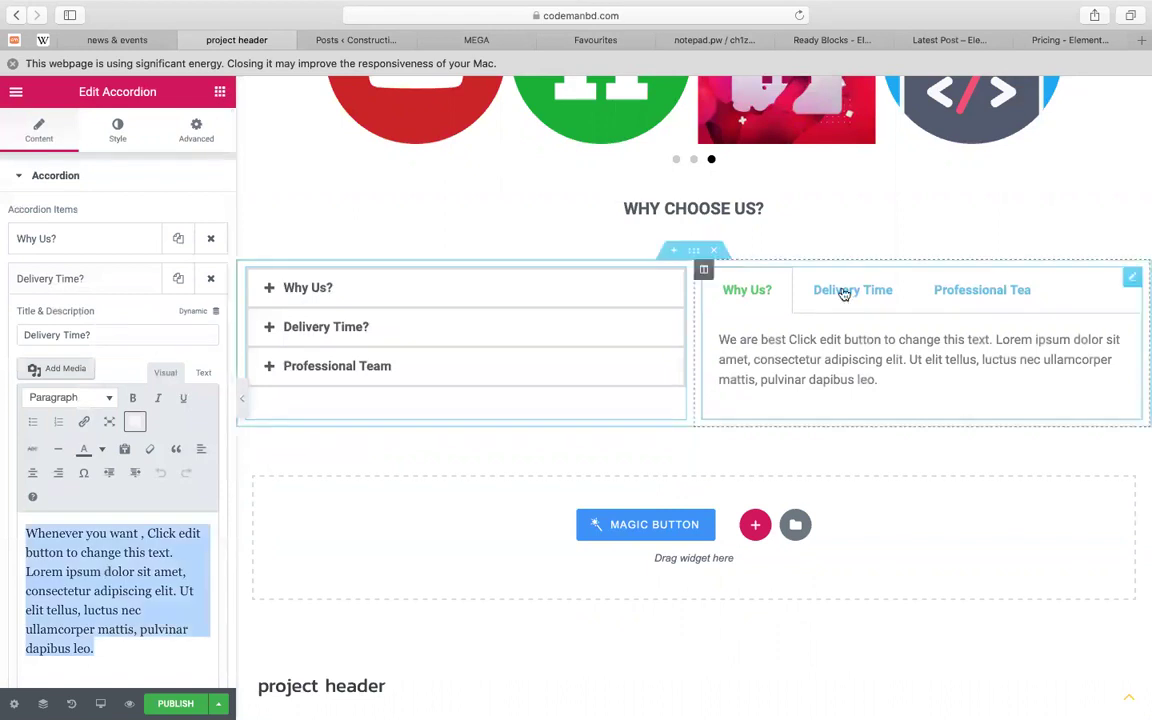
left_click(116, 291)
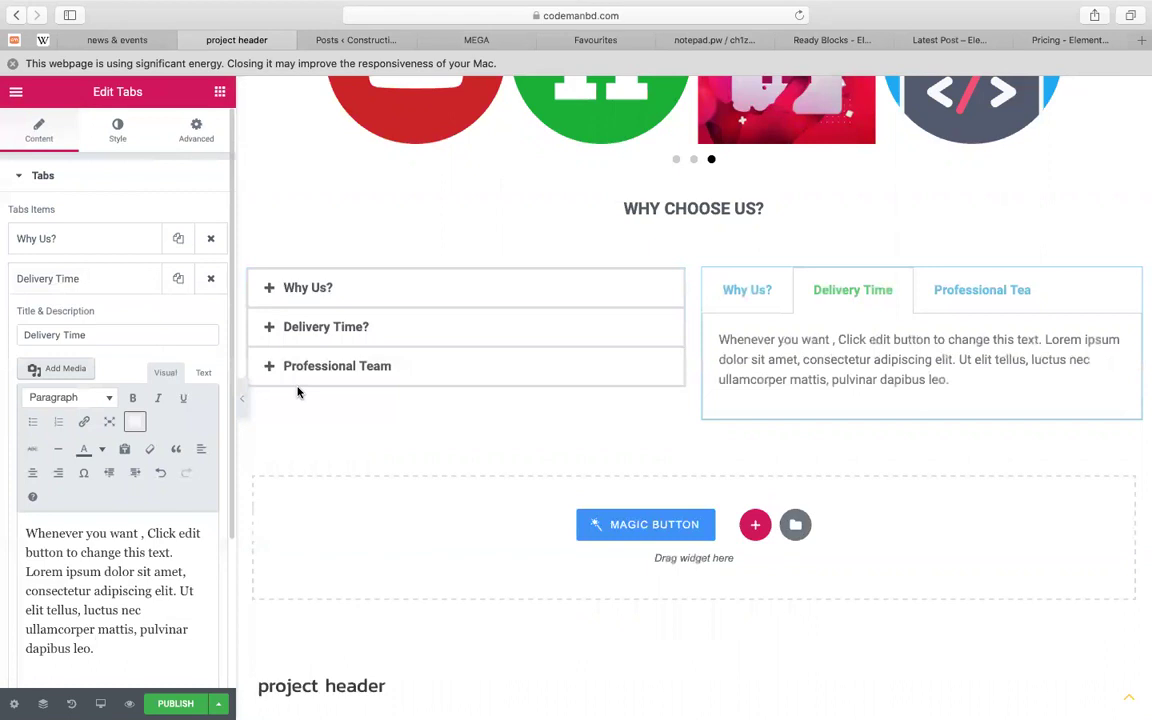
Correct the third tab's title to "Professional Team" and replace its content with the text copied from the accordion's "Professional Team" item
left_click(383, 367)
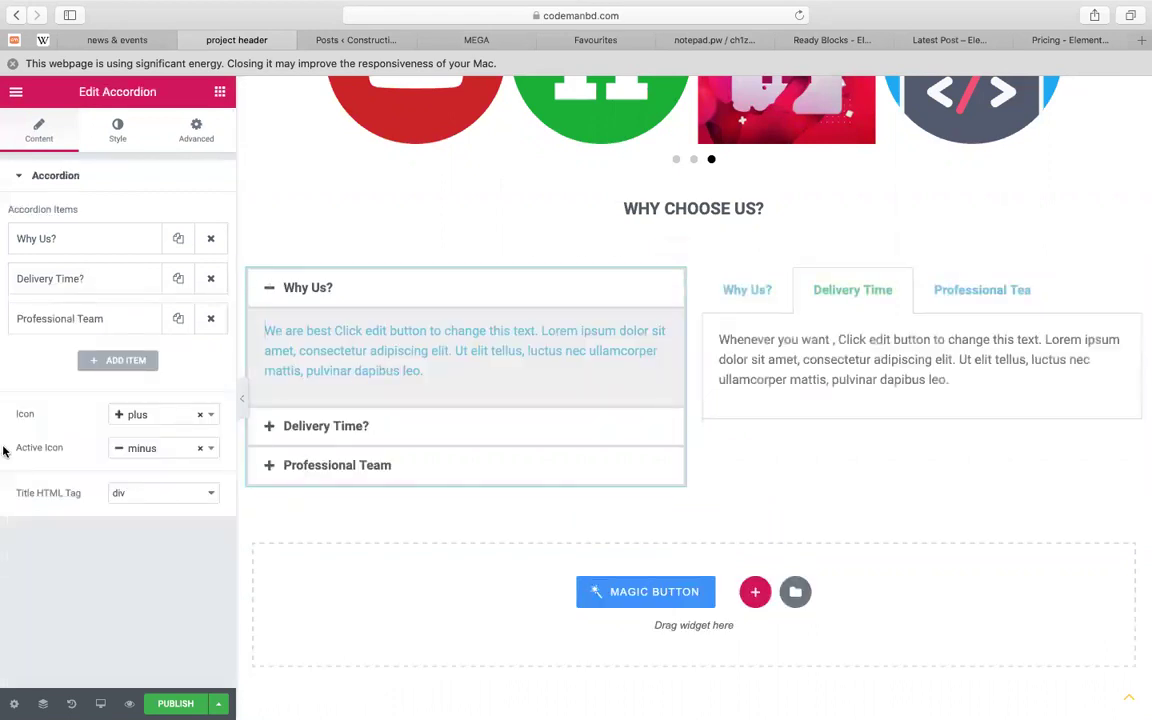
key("super+a")
key("super+c")
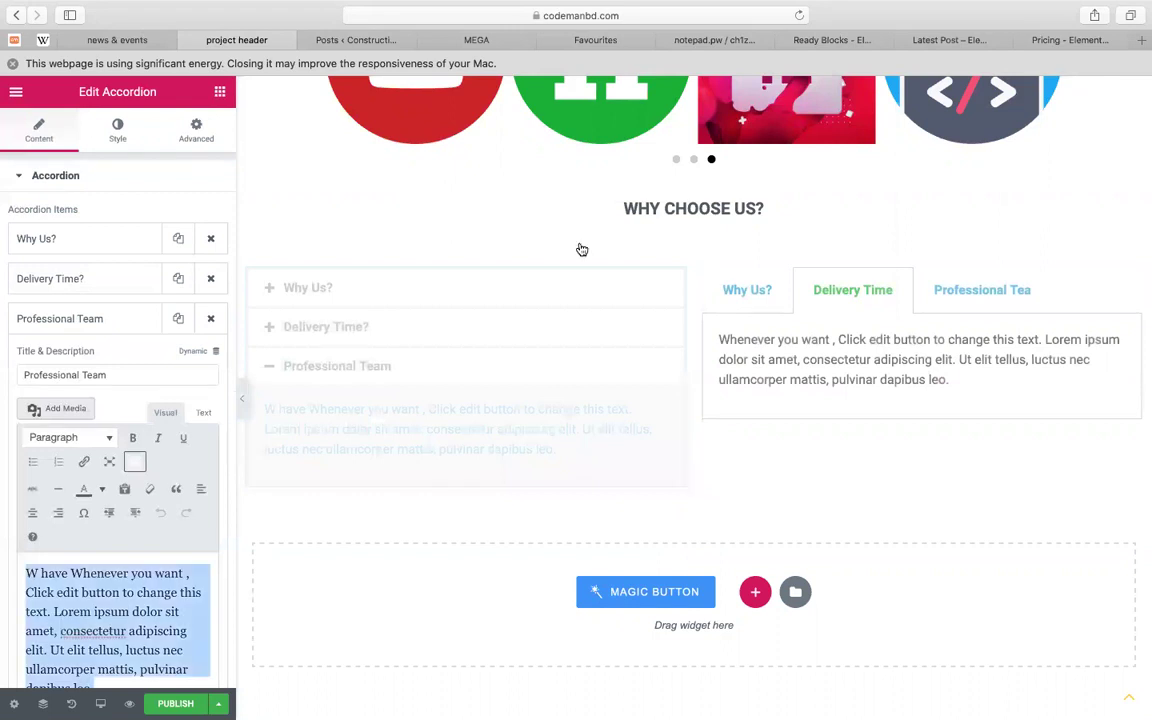
left_click(940, 291)
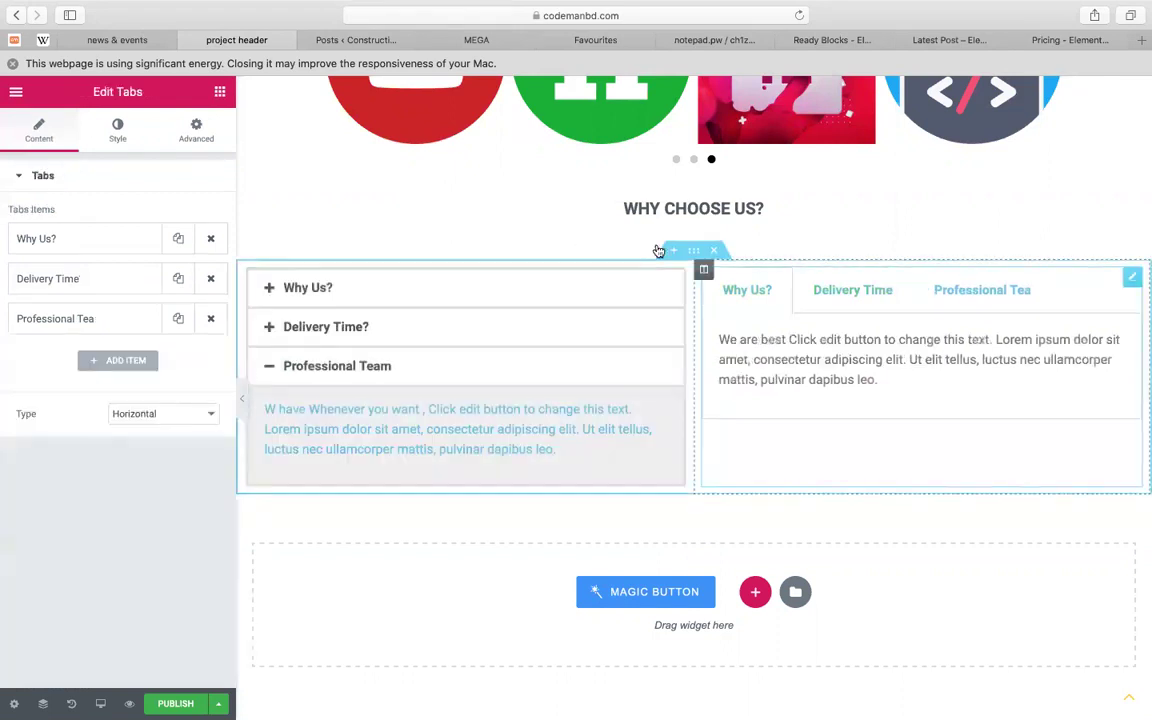
left_click(121, 321)
left_click(128, 378)
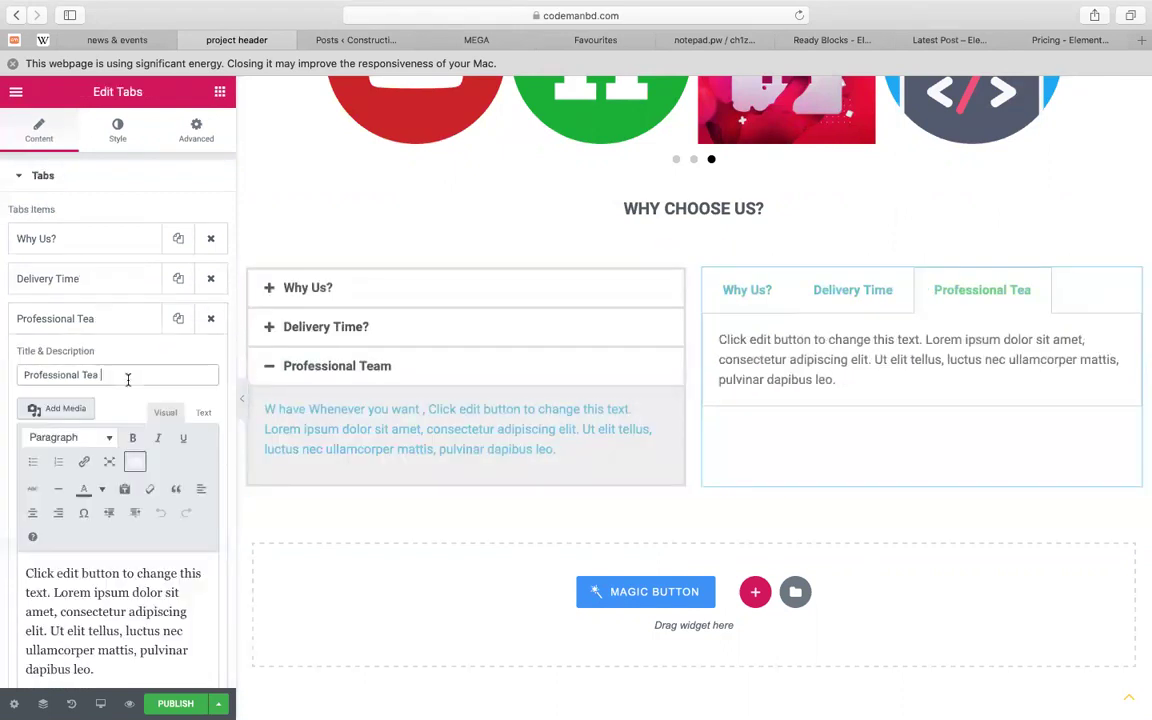
type("m")
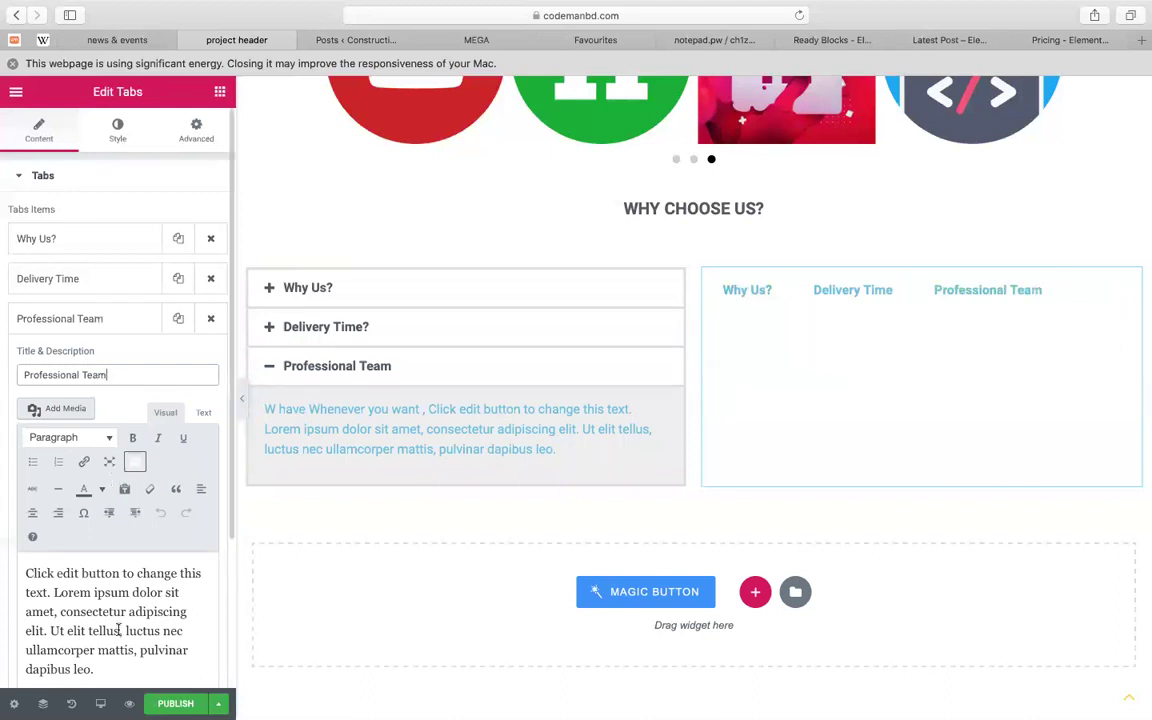
key("super+a")
key("super+v")
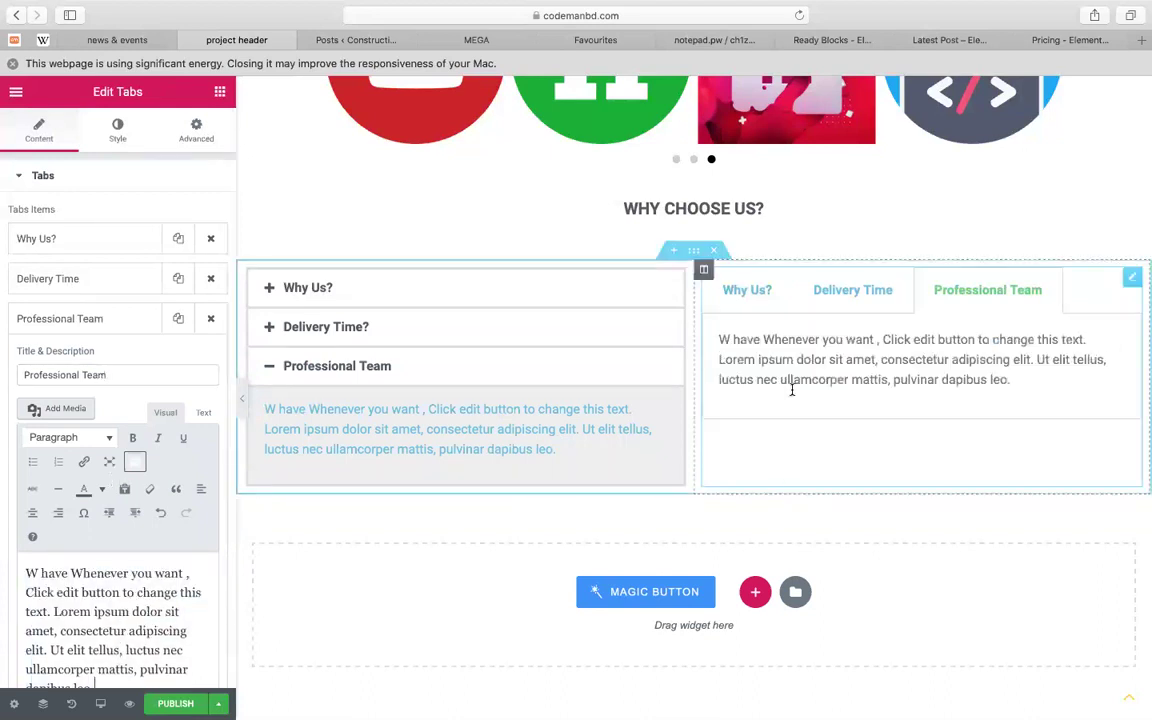
Set the Tabs widget's title color to the dark grey preset #54595f and preview the "Why Us?" tab
left_click(118, 130)
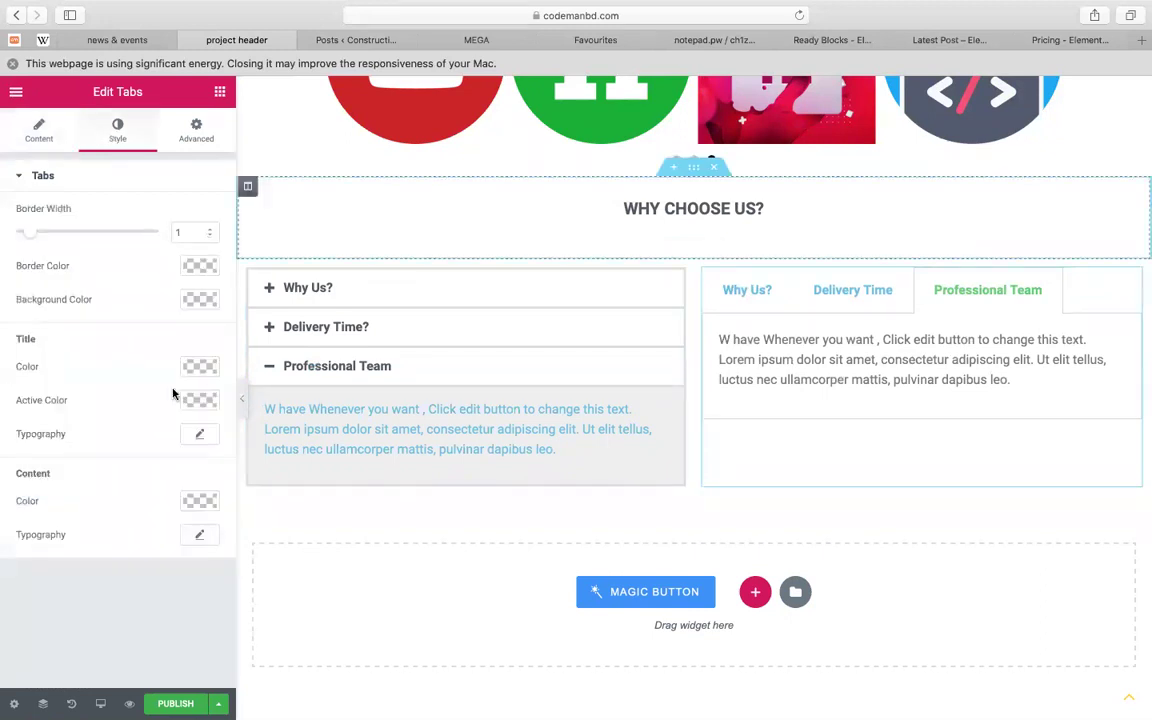
left_click(199, 366)
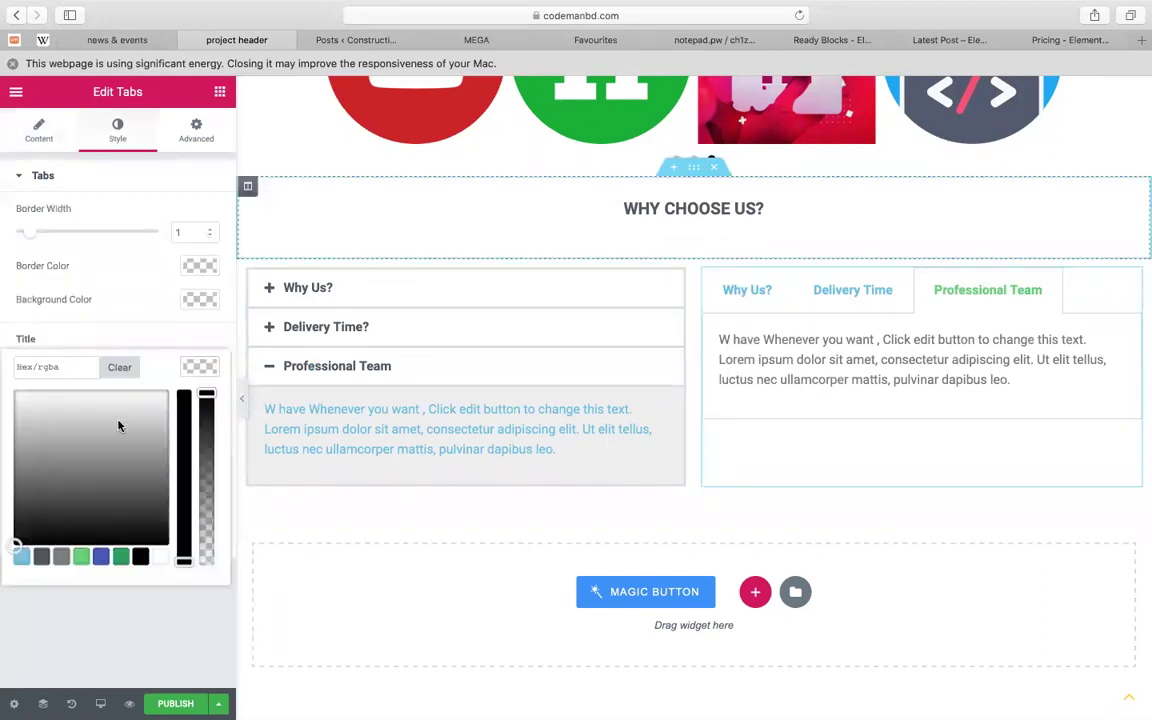
left_click(41, 556)
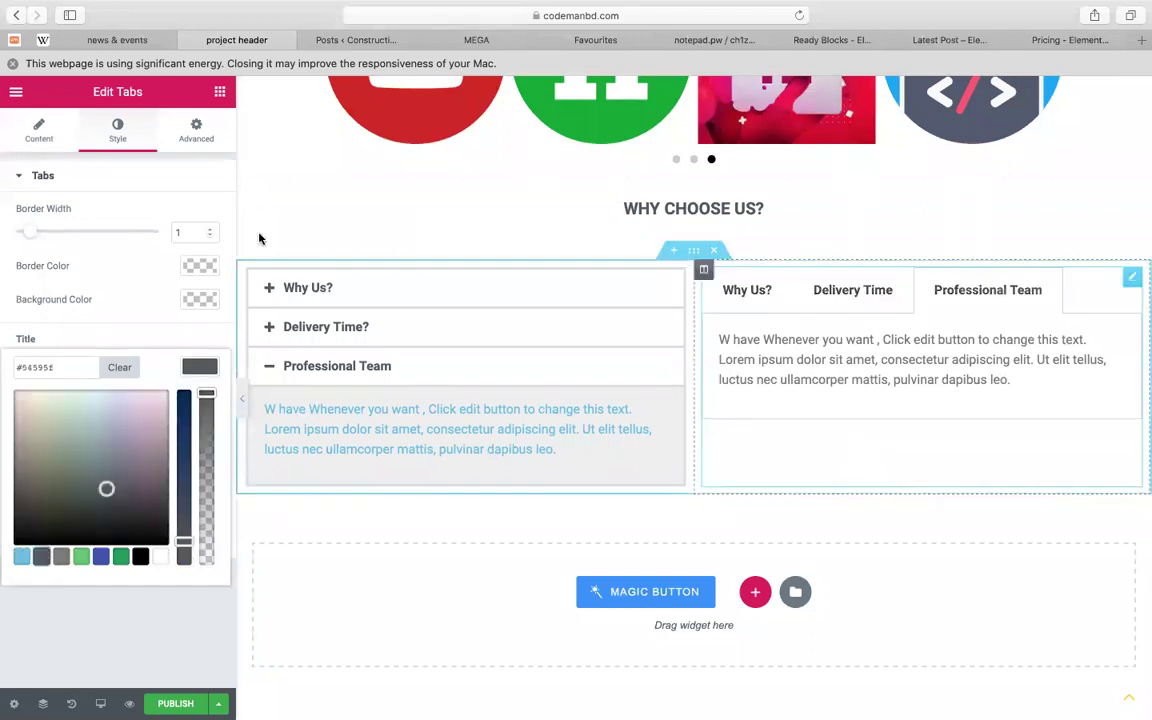
left_click(185, 232)
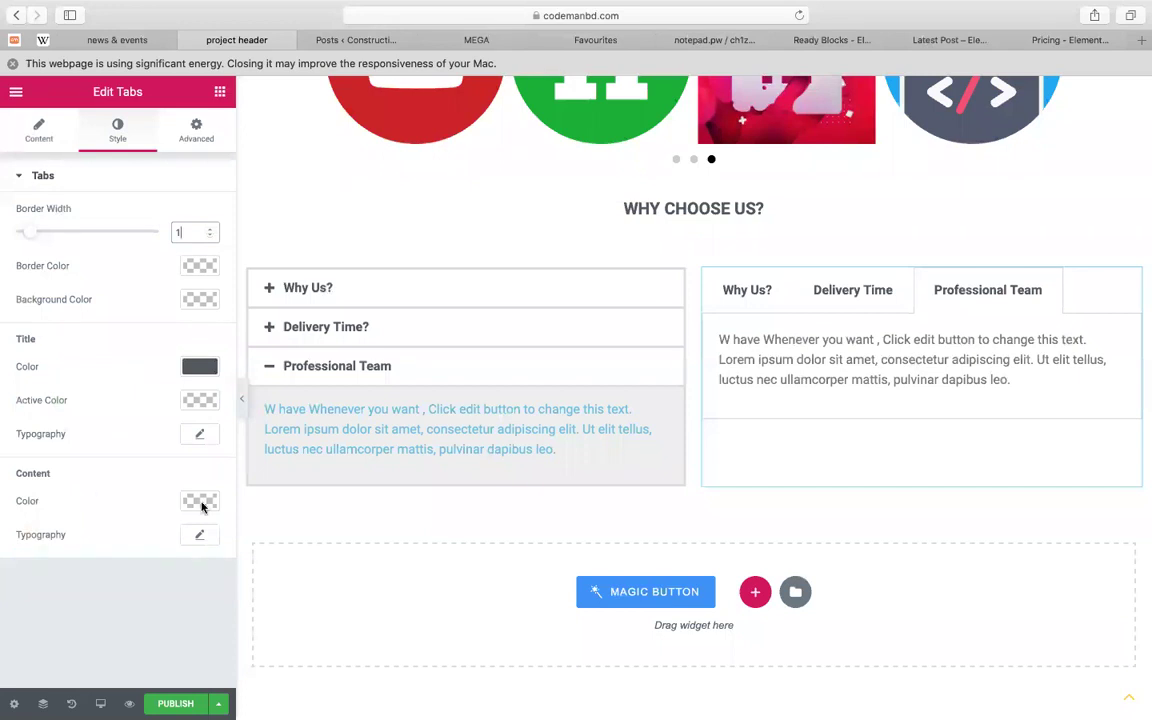
left_click(200, 503)
left_click(200, 503)
left_click(767, 302)
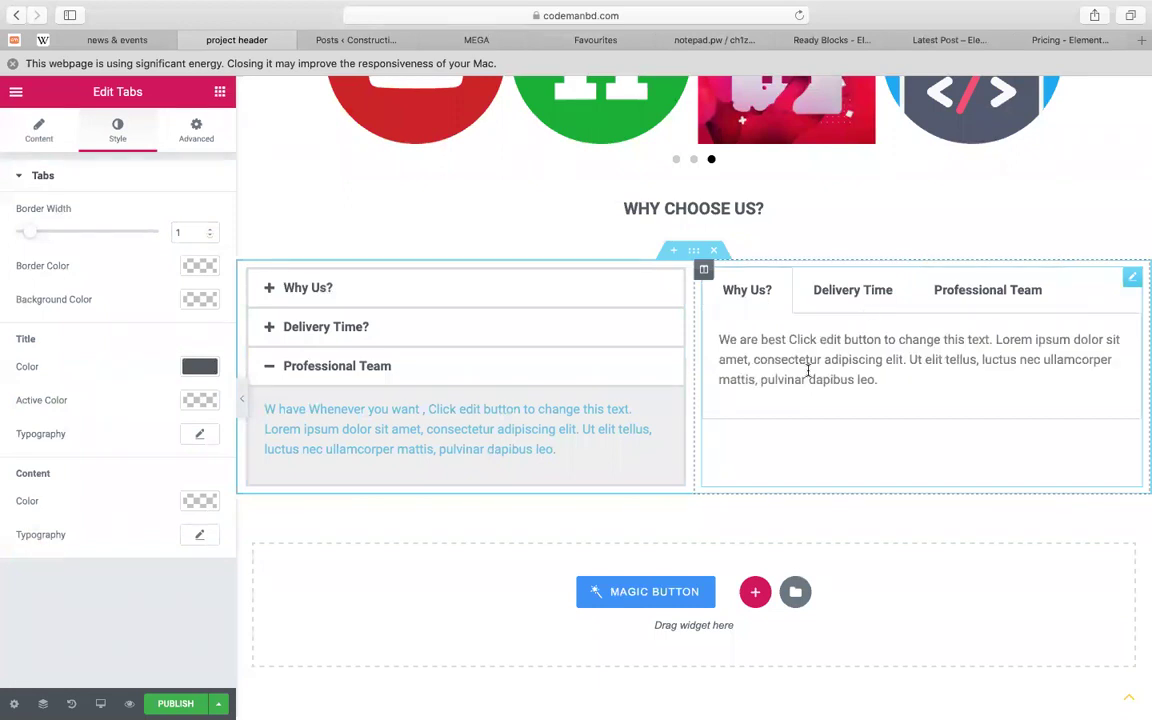
Set the Tabs widget's content color to the light blue preset matching the accordion's text and preview the "Why Us?" tab
left_click(205, 501)
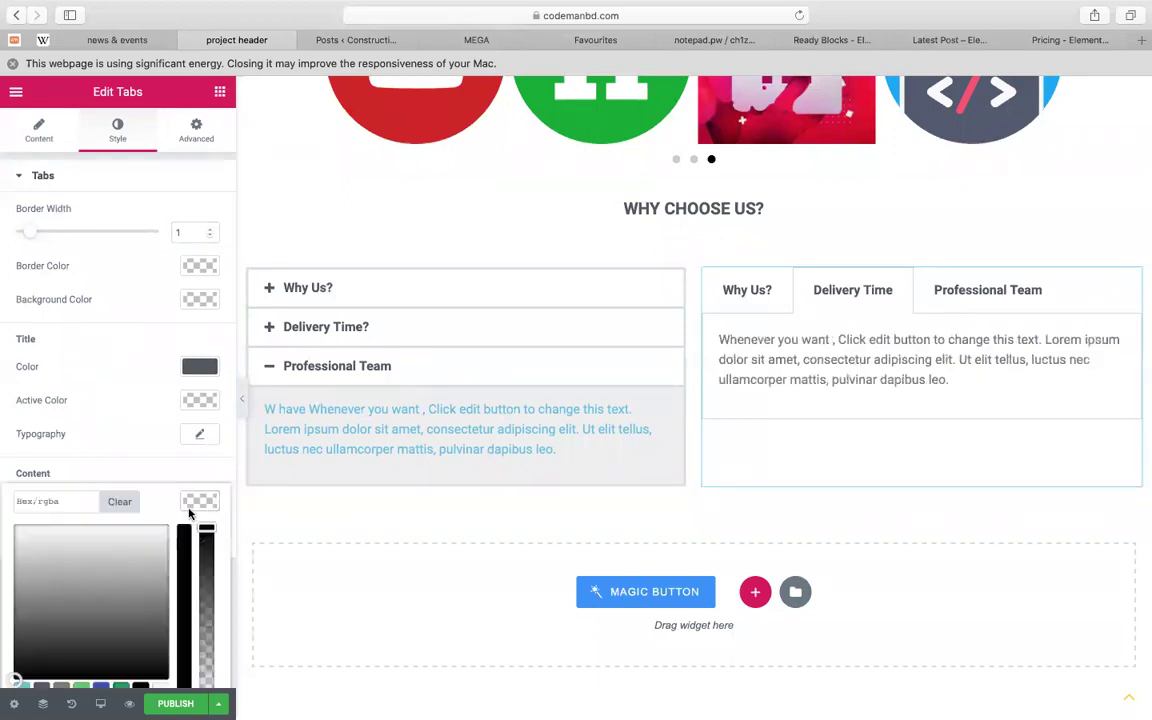
scroll(55, 600, "down", 1)
left_click(34, 509)
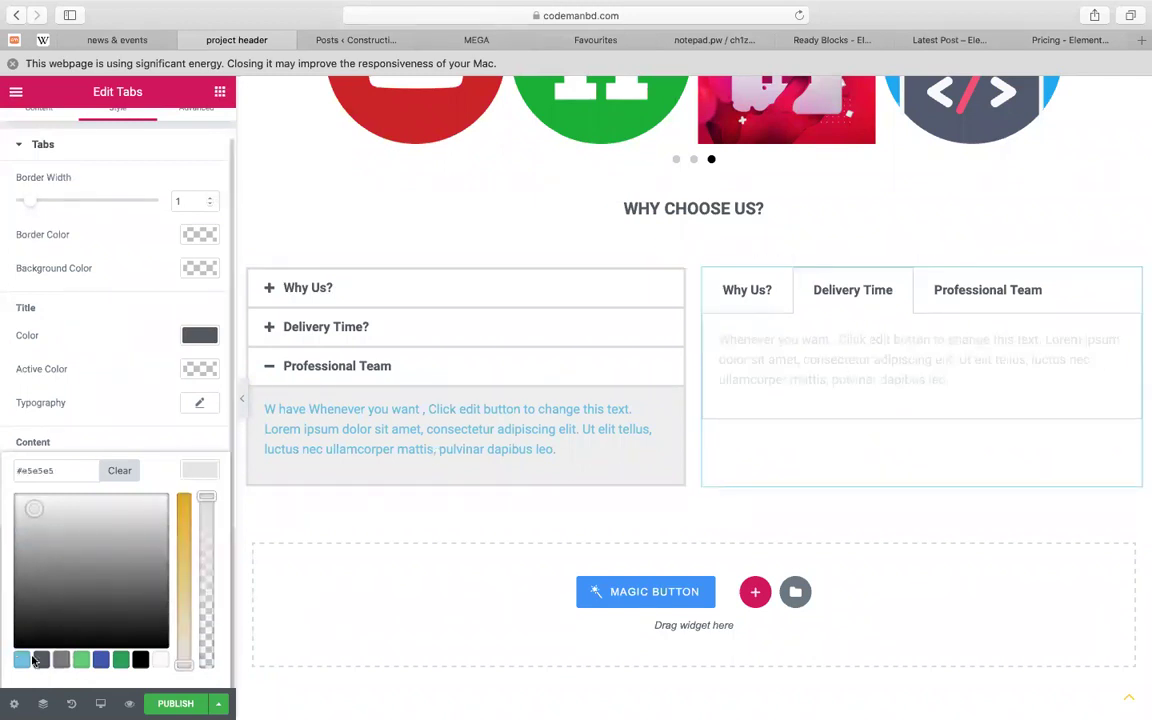
left_click(42, 661)
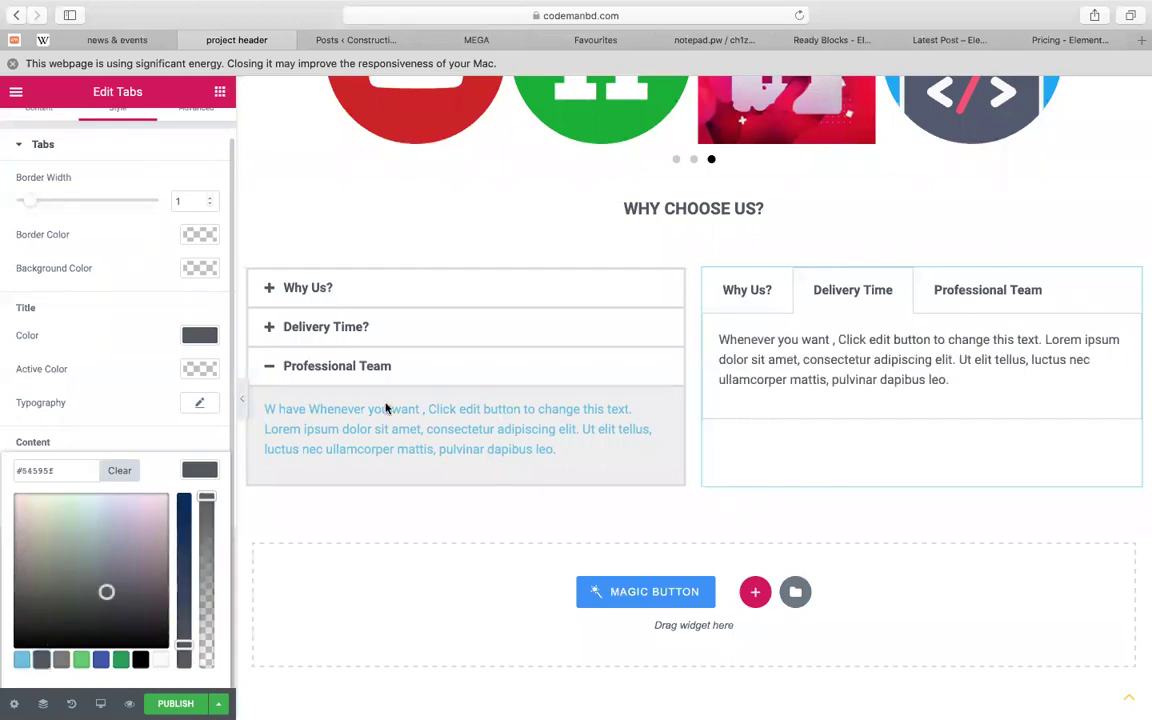
key("super+z")
left_click(201, 472)
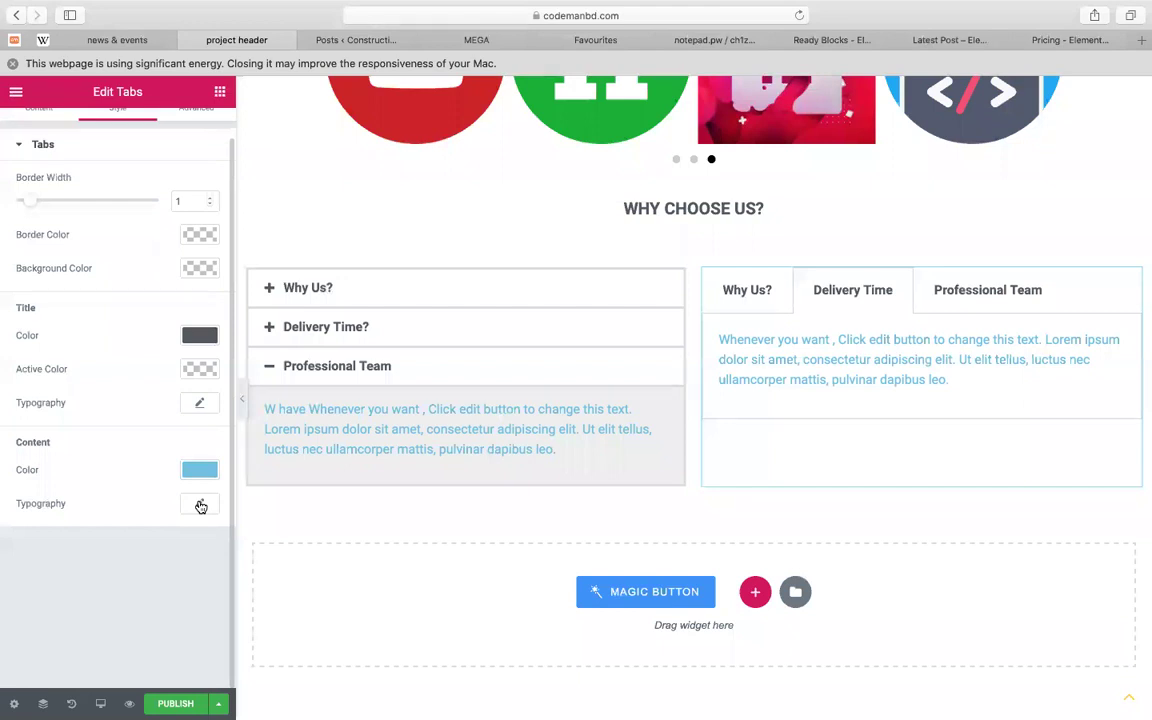
left_click(199, 504)
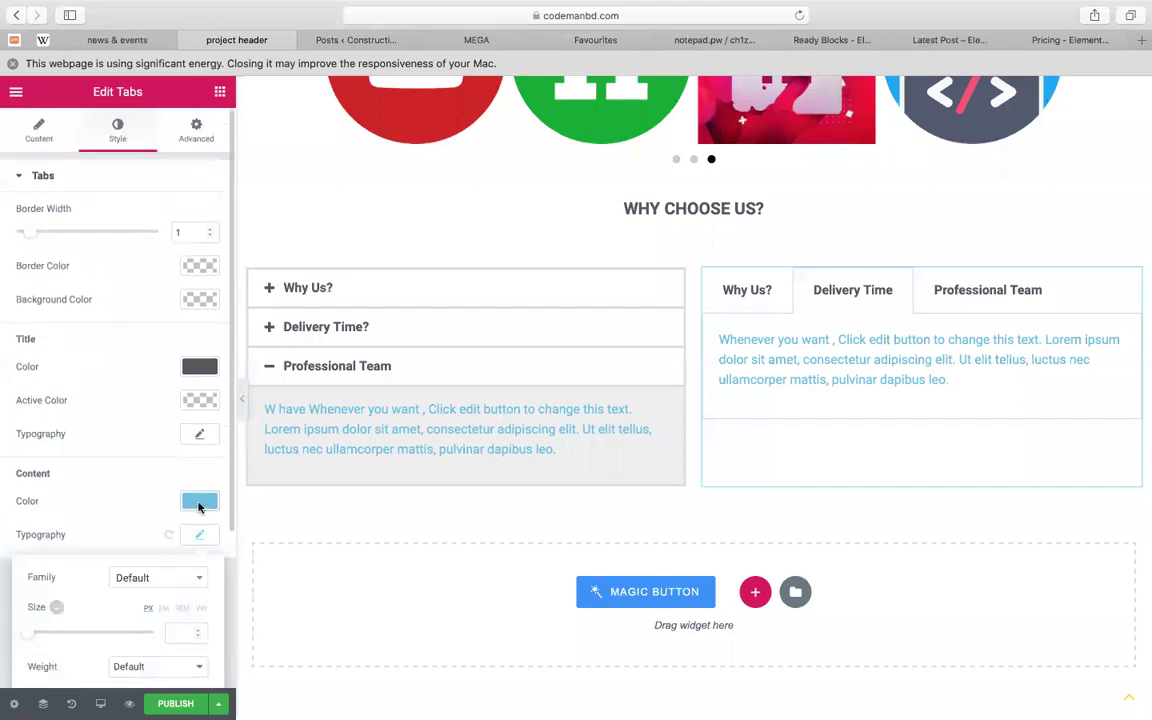
scroll(131, 400, "down", 1)
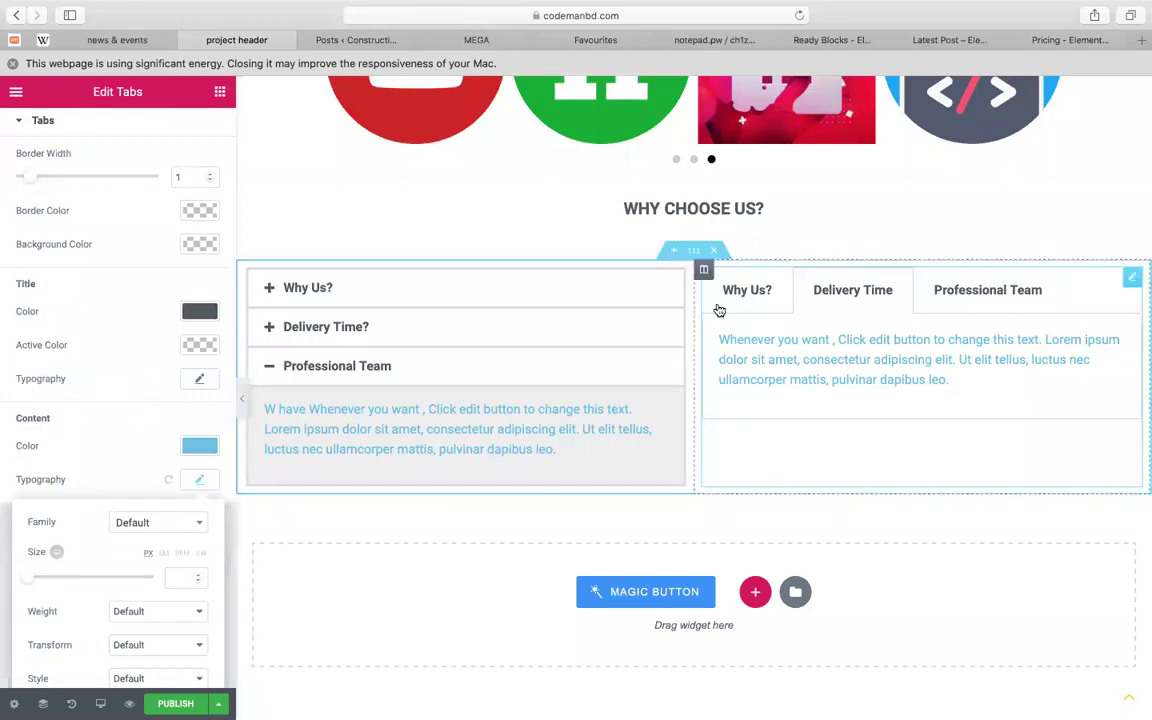
left_click(918, 320)
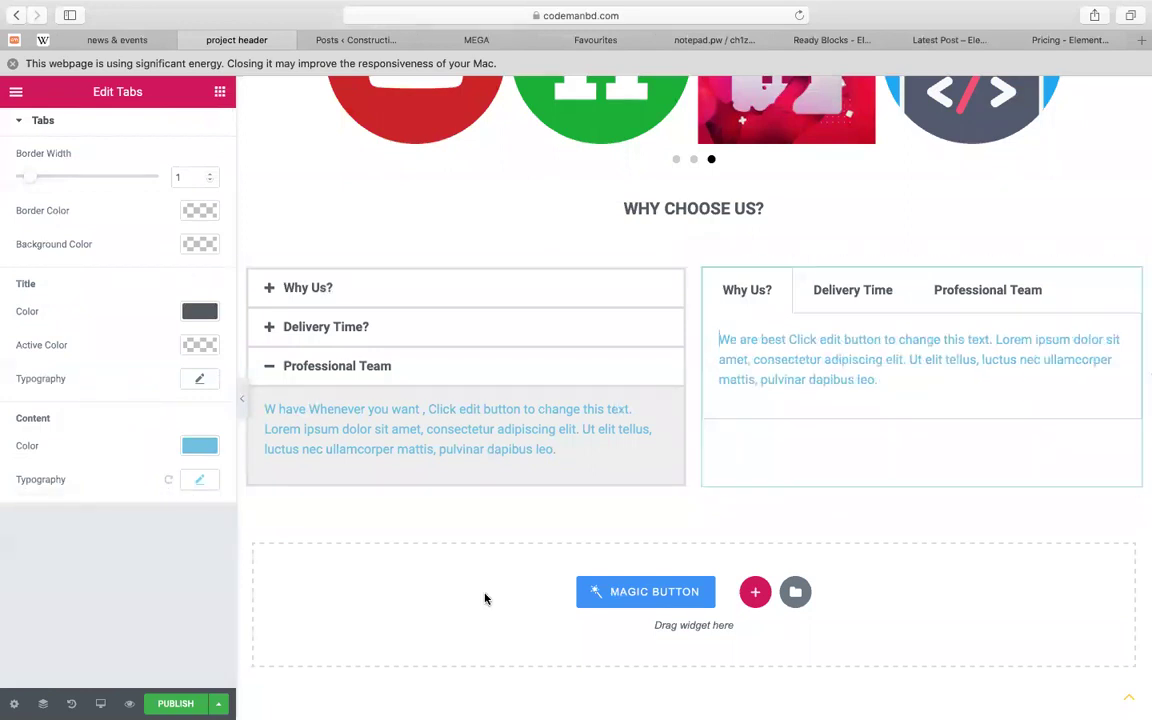
Review the page layout from the company logo and projects row to the logo carousel and "Why Choose Us?" section
scroll(600, 520, "down", 2)
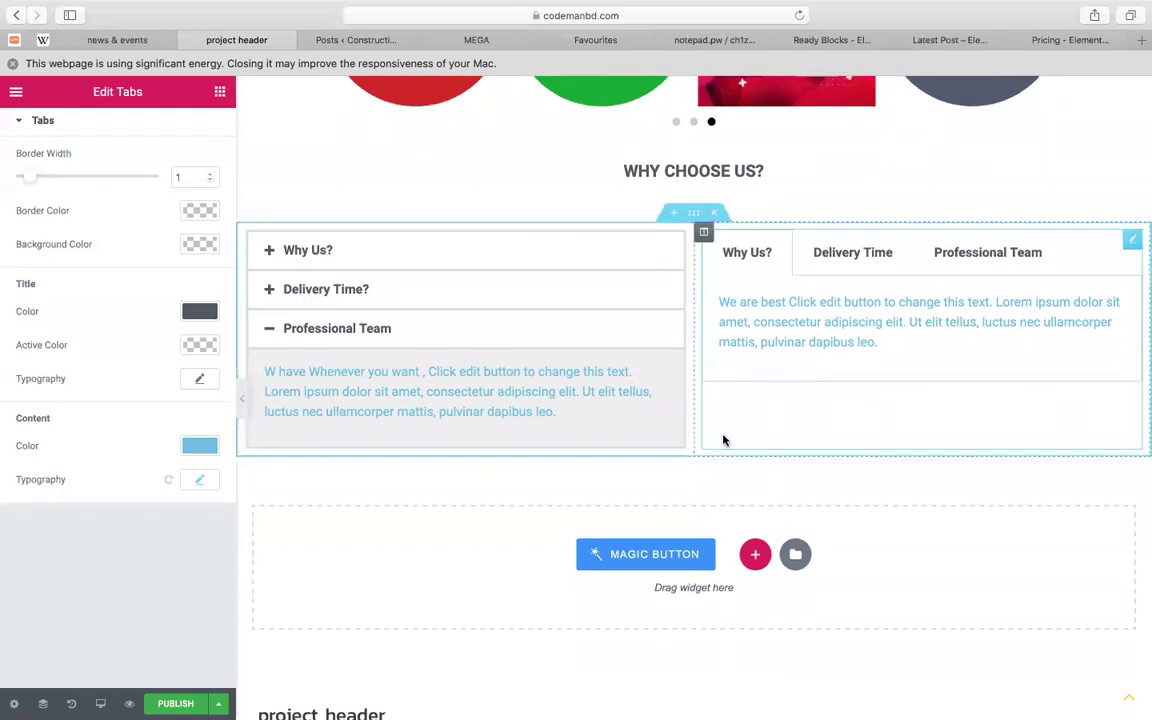
scroll(600, 520, "down", 4)
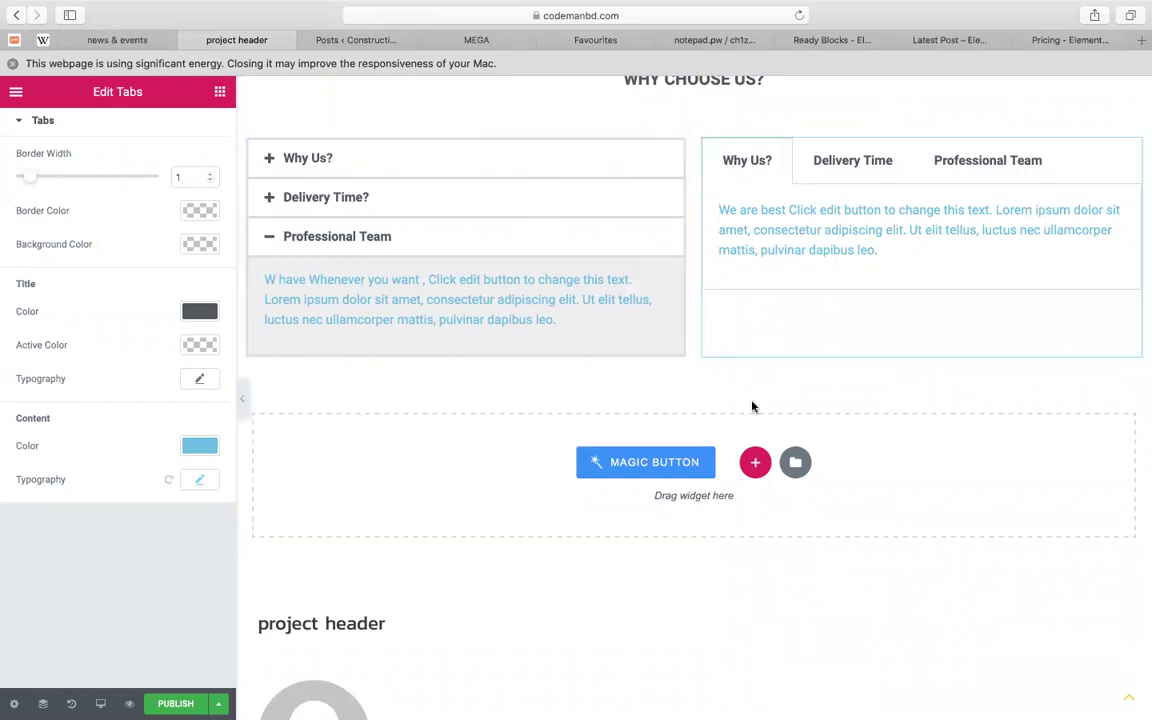
scroll(764, 404, "up", 10)
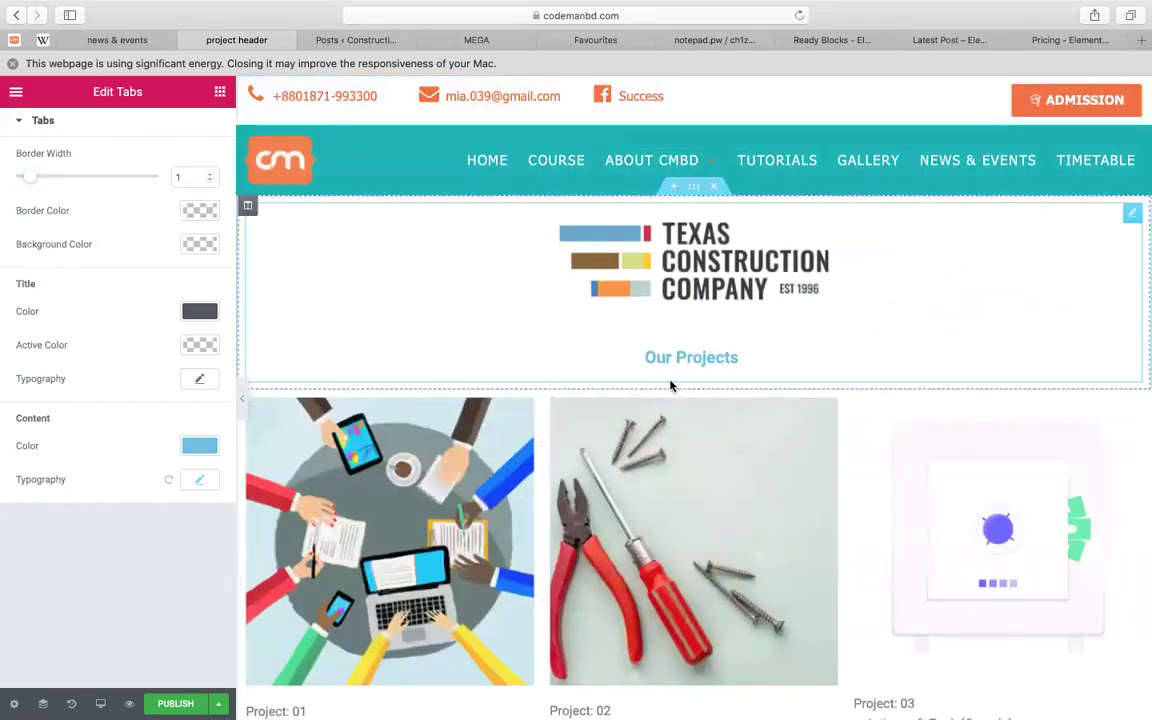
scroll(620, 375, "down", 1)
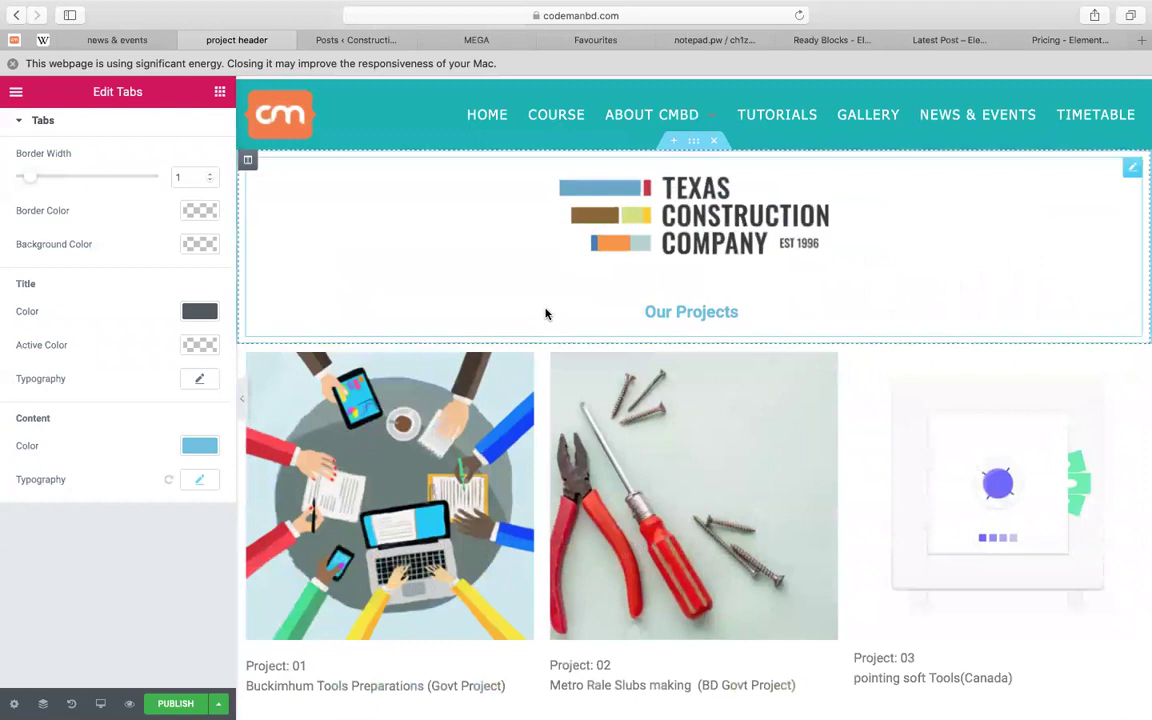
scroll(676, 360, "down", 1)
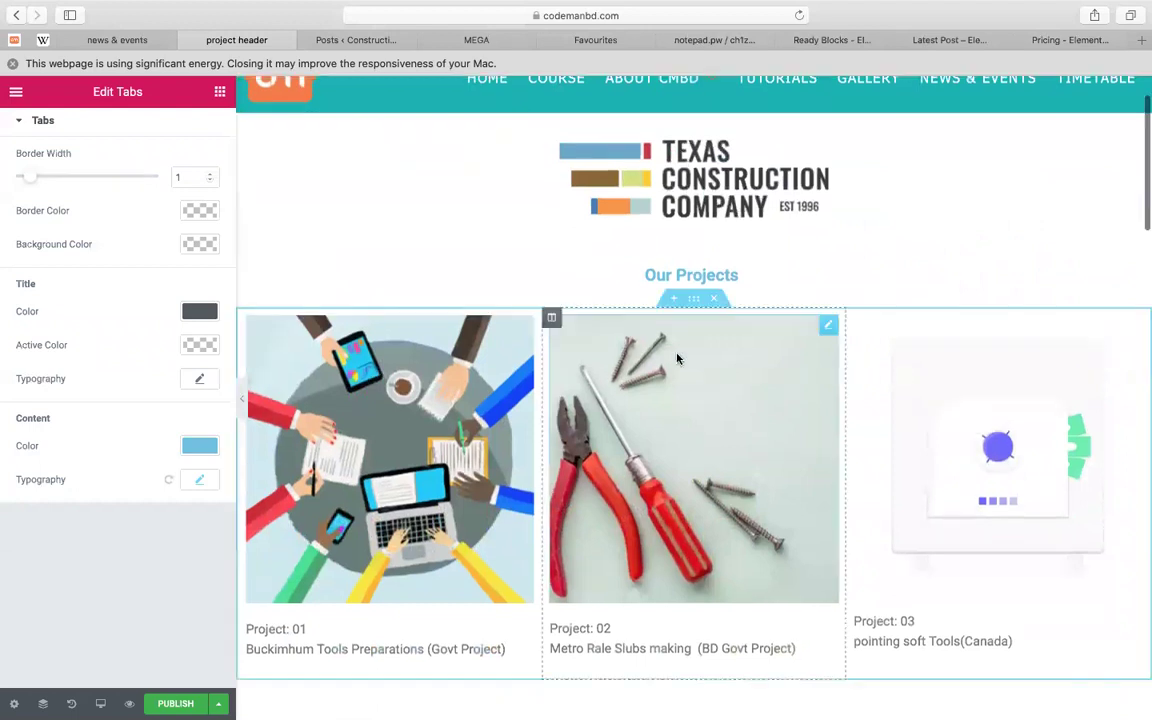
scroll(676, 358, "down", 15)
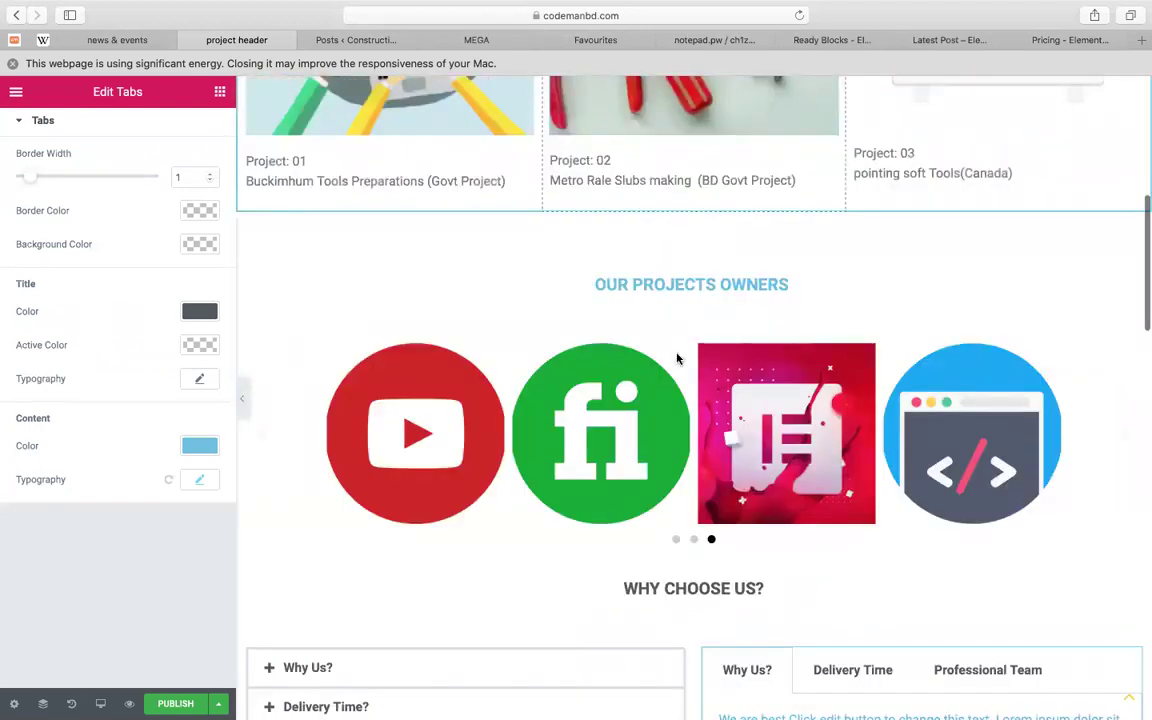
scroll(676, 358, "up", 16)
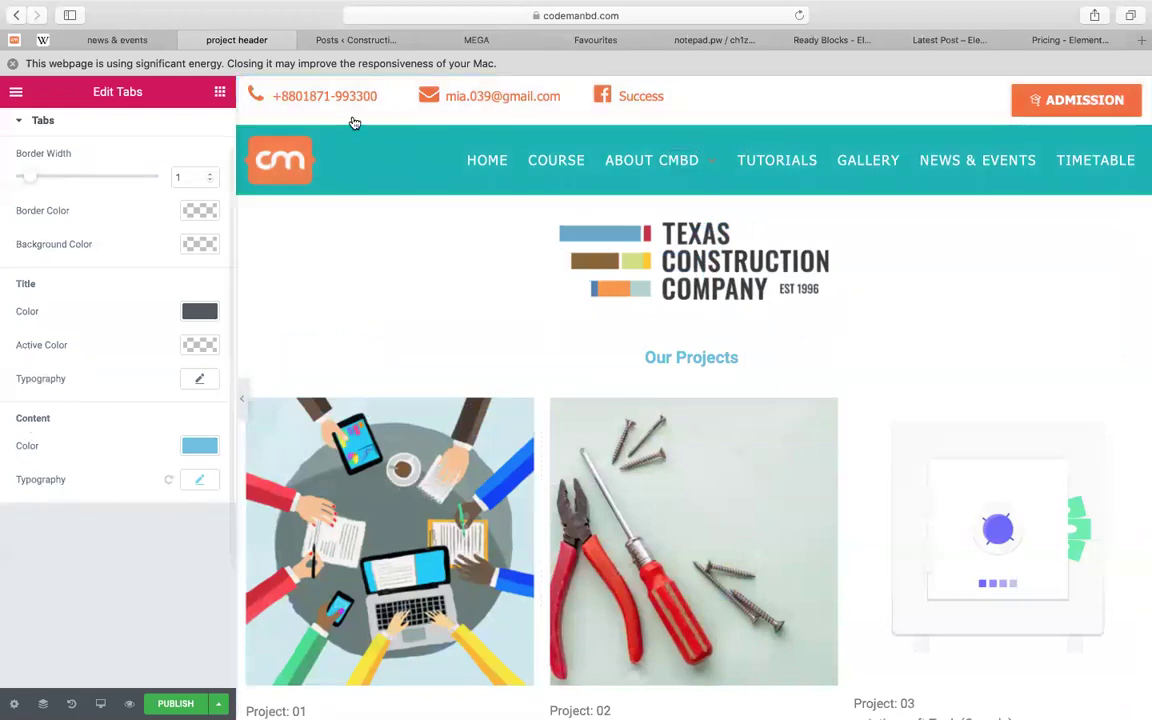
Switch to the WordPress dashboard and start a new page
left_click(346, 39)
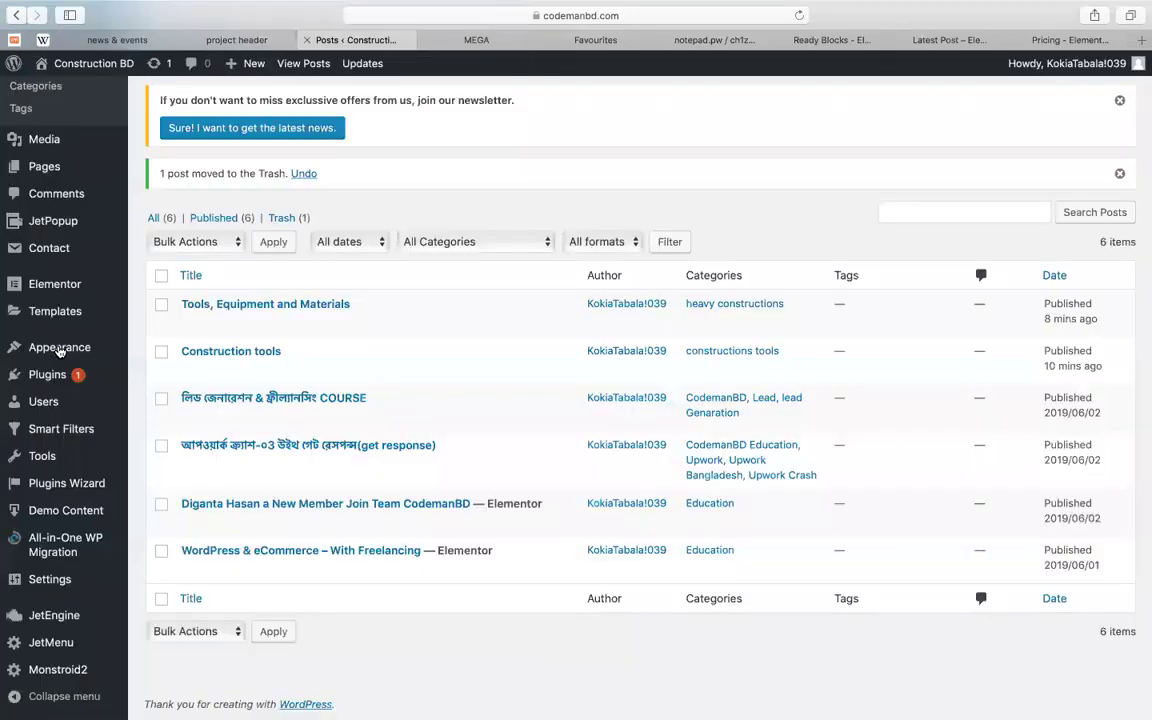
scroll(43, 205, "up", 2)
scroll(43, 205, "up", 2)
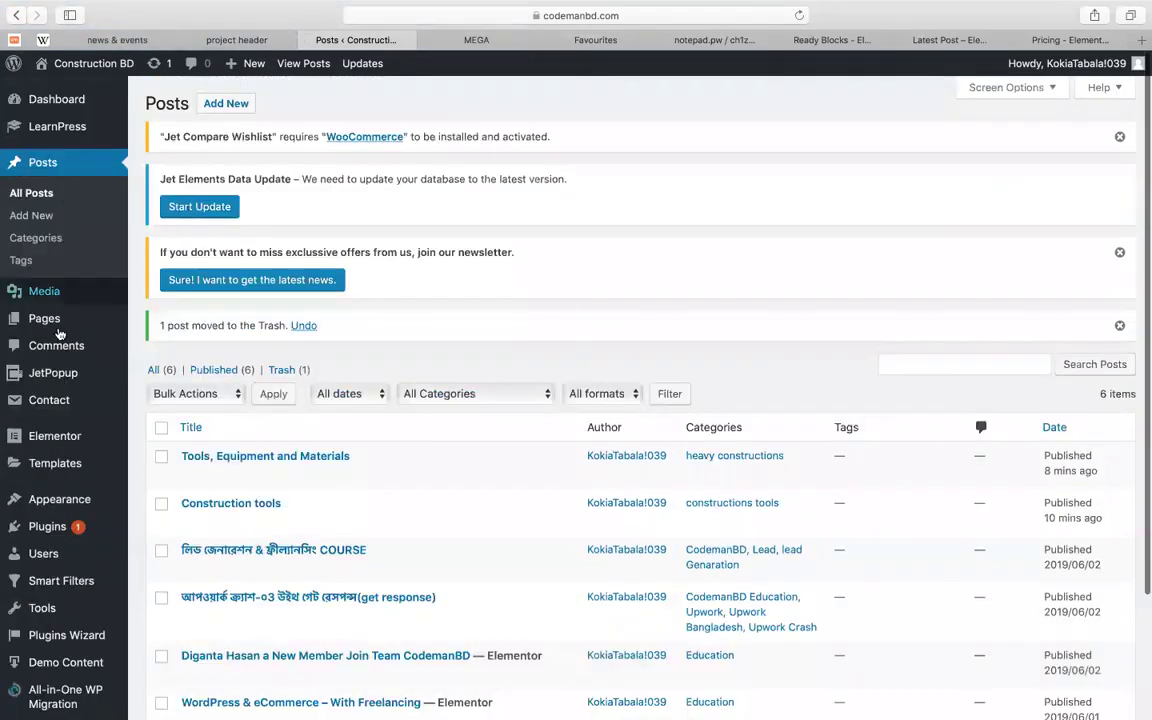
mouse_move(59, 334)
left_click(154, 342)
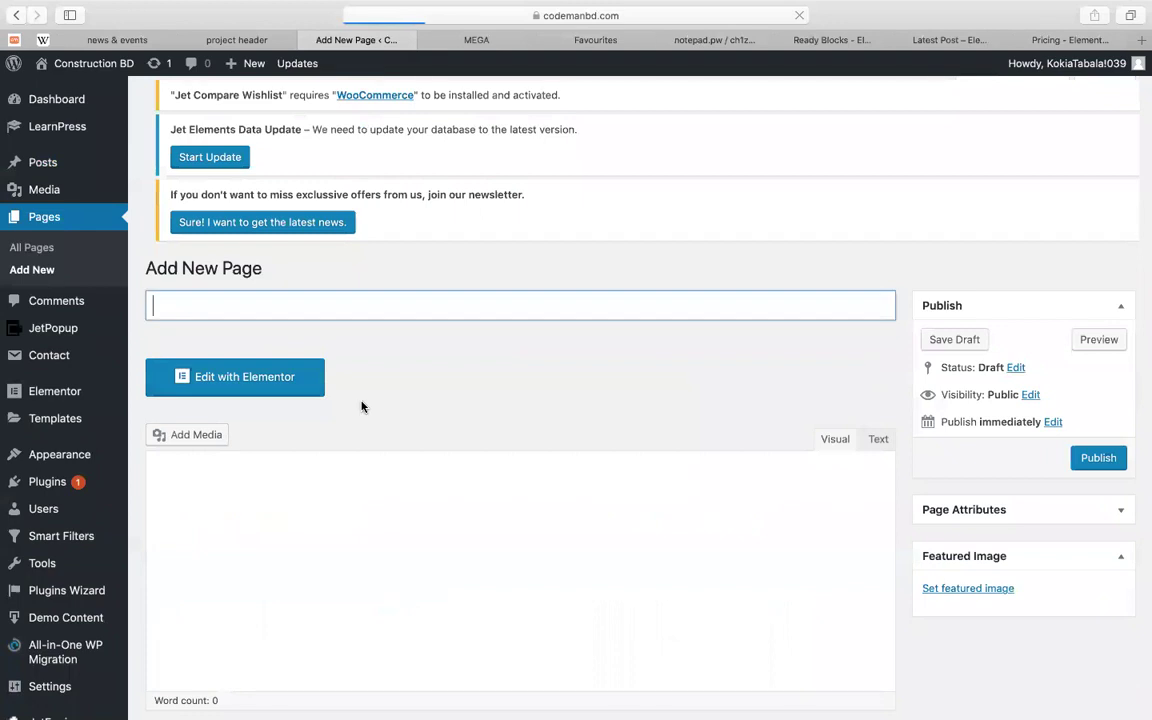
Title the new page "construction project" and open it in Elementor for editing
type("prohe")
key("BackSpace")
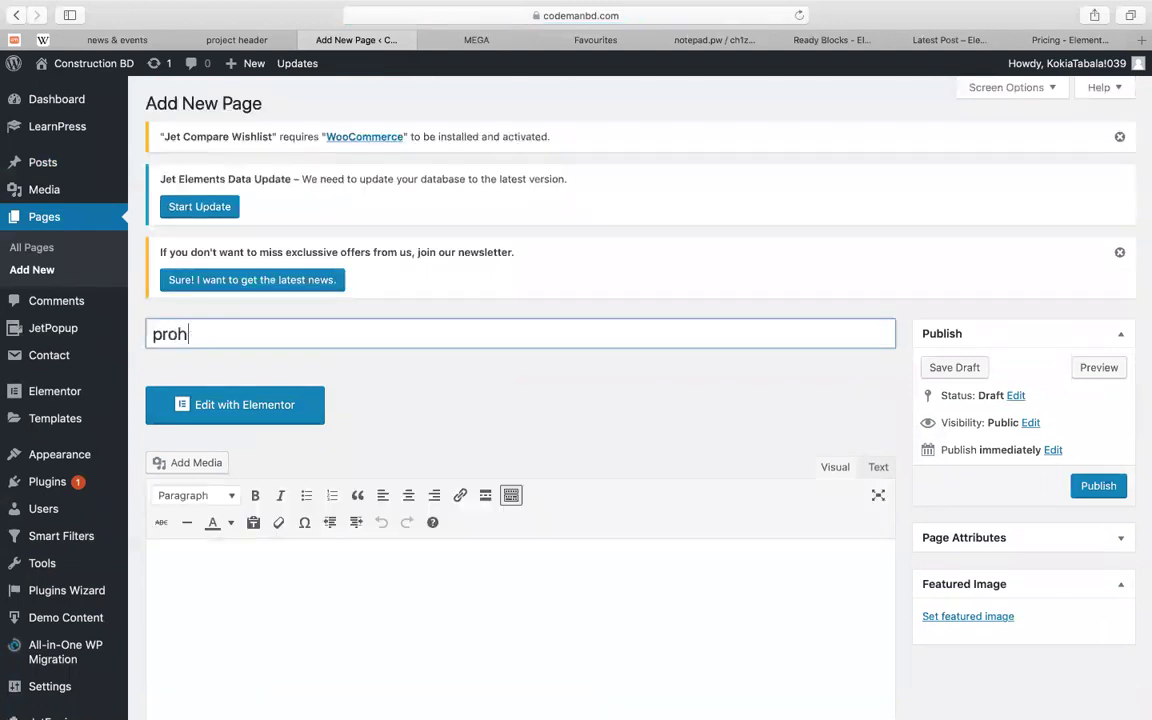
key("BackSpace")
key("BackSpace")
key("BackSpace")
key("BackSpace")
type("construction pro")
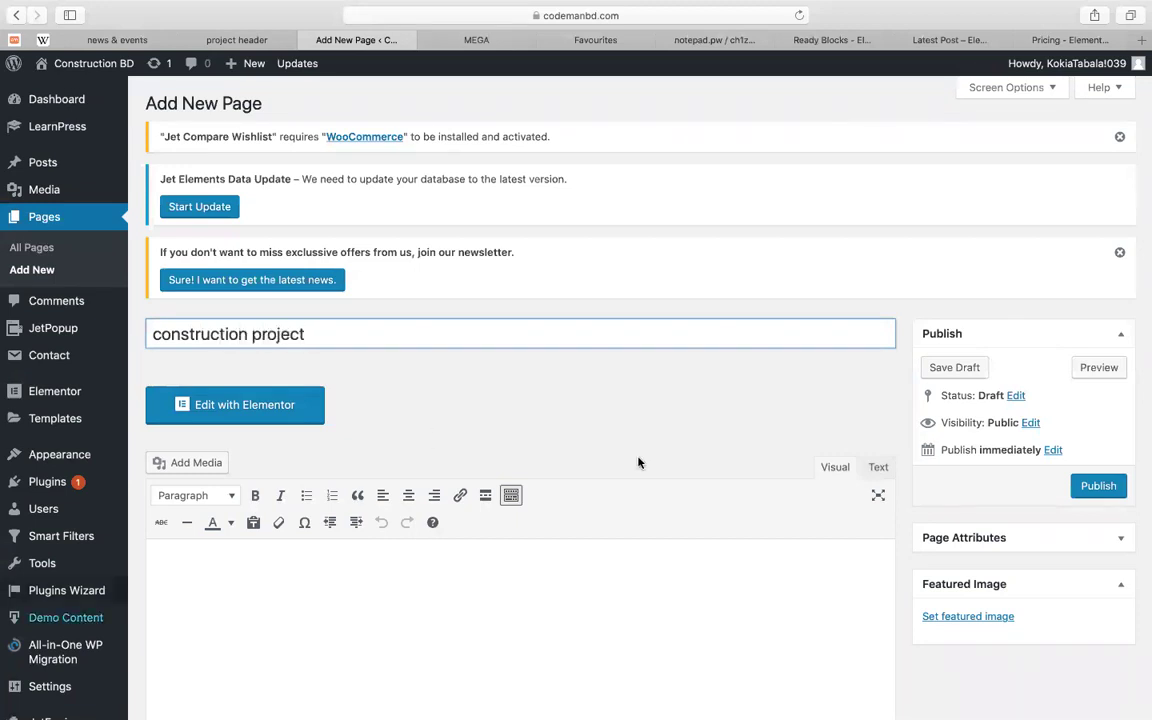
left_click(240, 402)
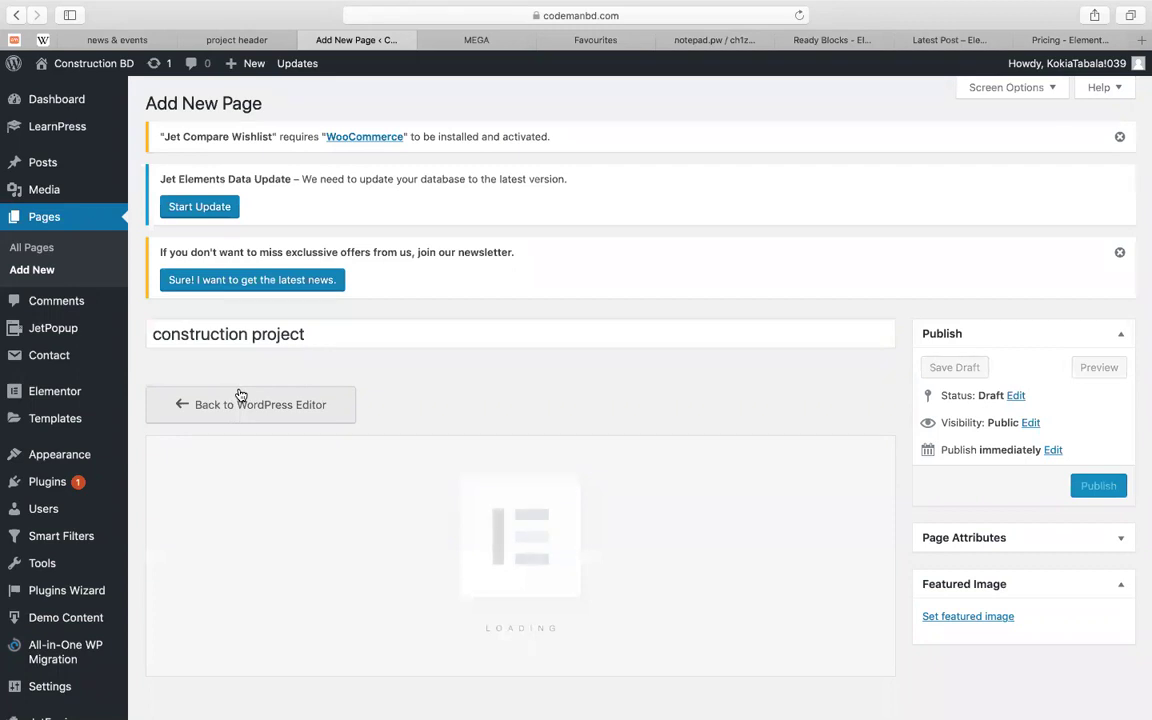
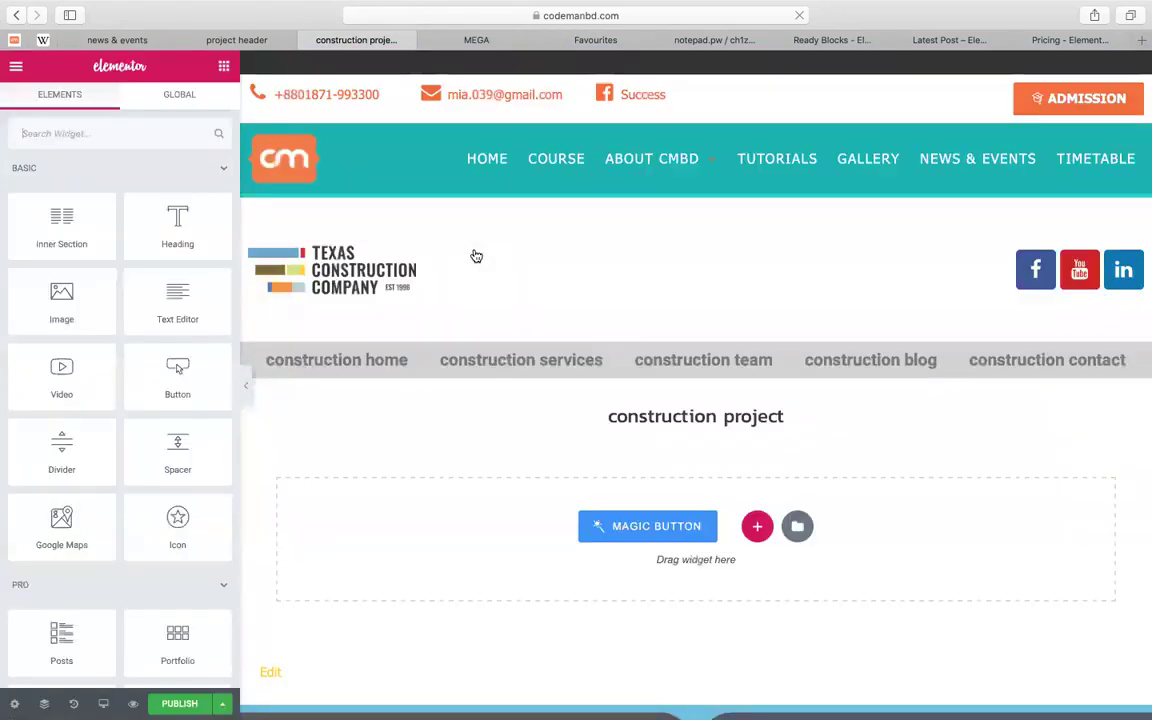
Add a new section with the single-column structure to the "construction project" page
left_click(765, 507)
left_click(496, 549)
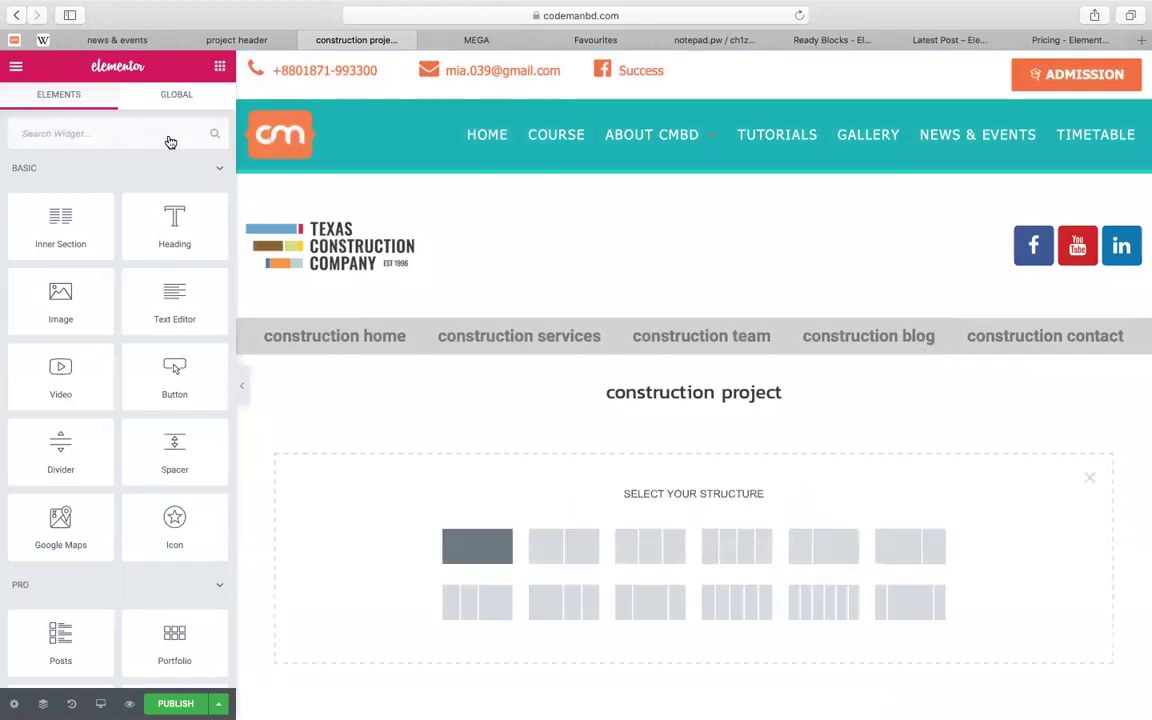
Copy the three-project section from the project header layout and paste it below the empty section on the "construction project" page
left_click(236, 42)
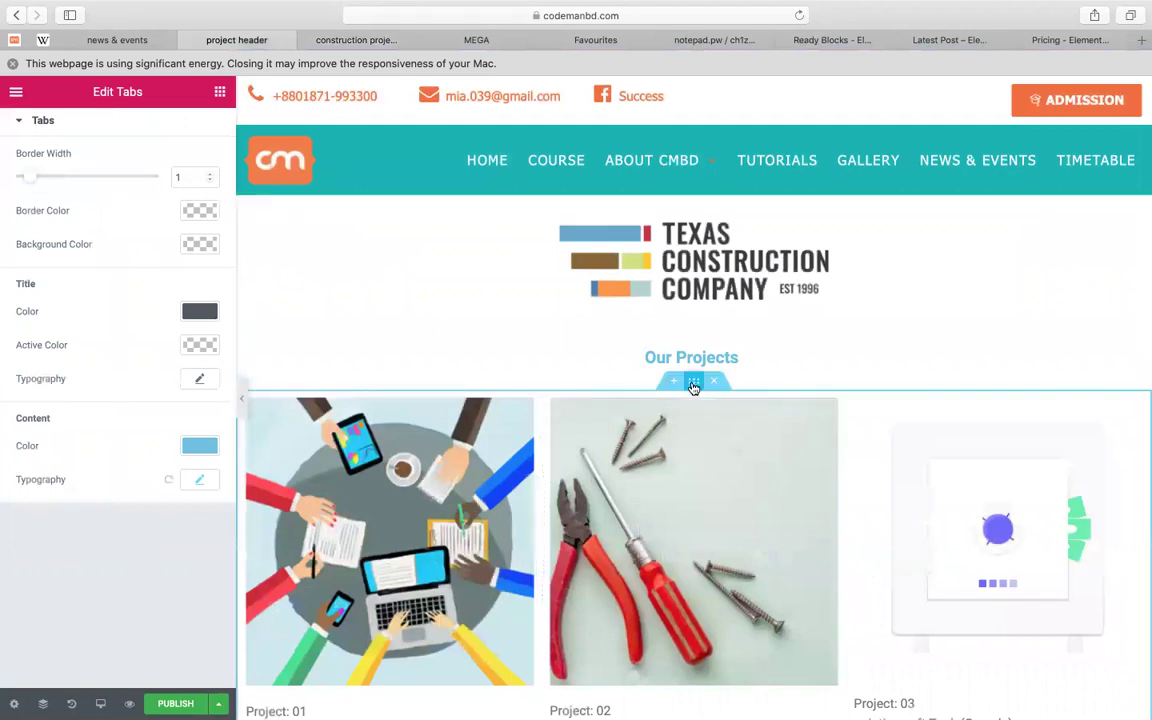
right_click(693, 385)
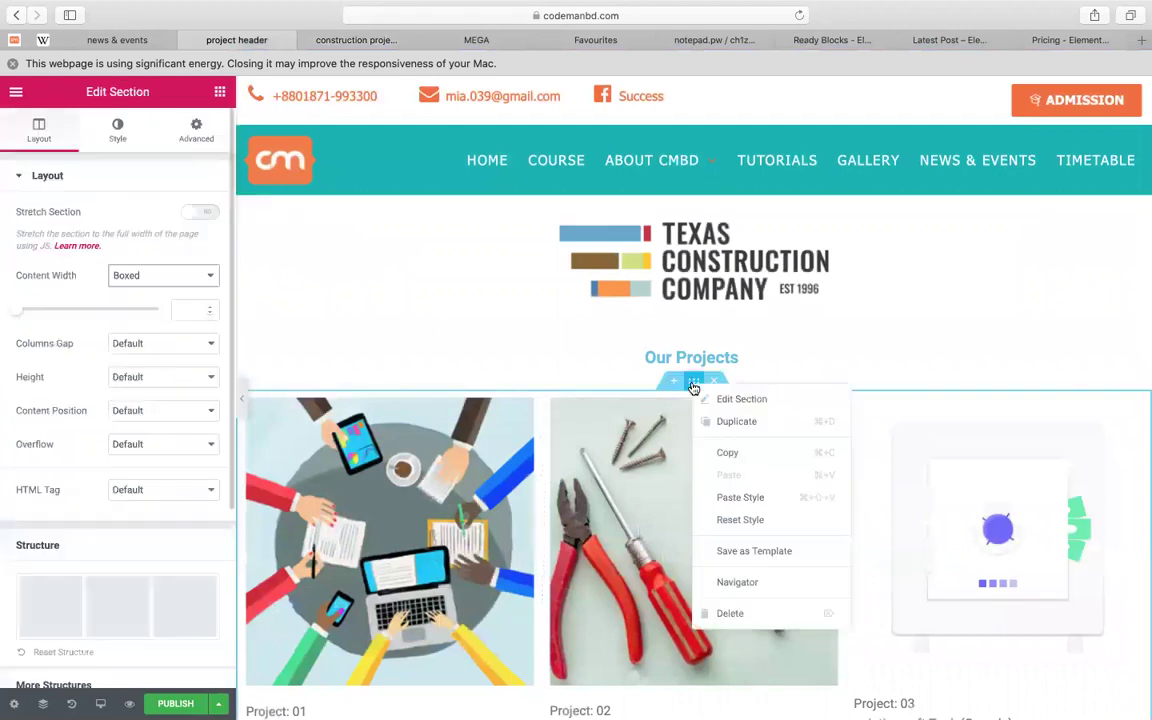
left_click(730, 450)
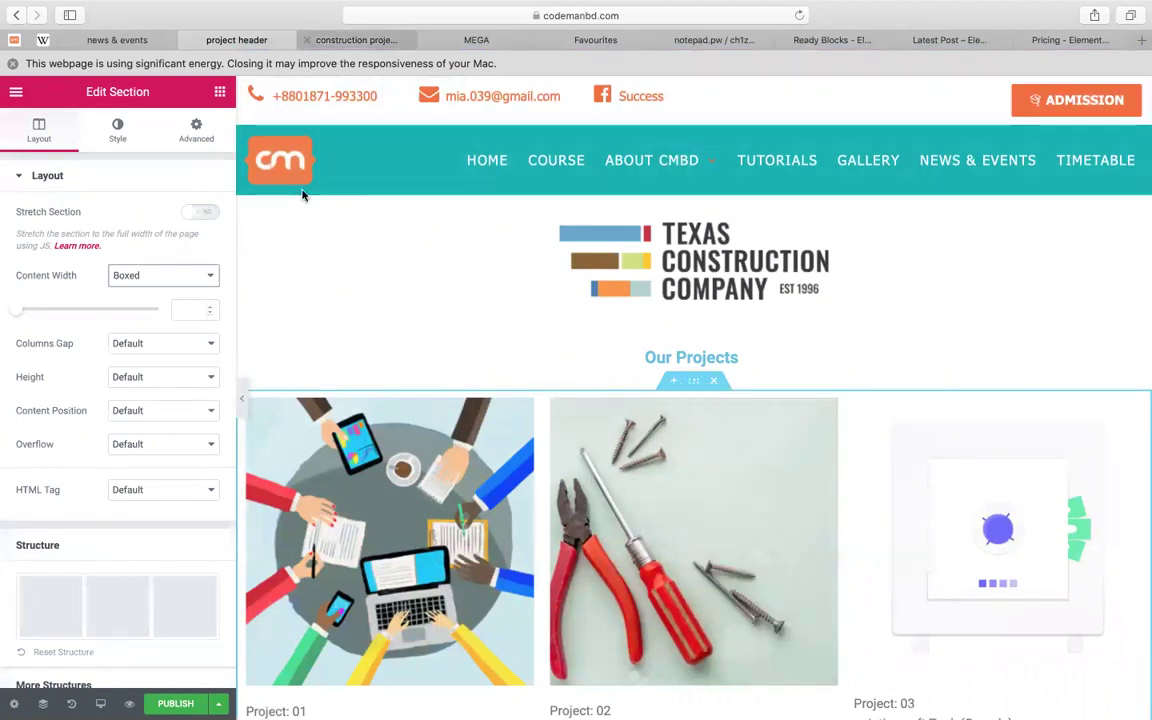
left_click(336, 40)
right_click(702, 451)
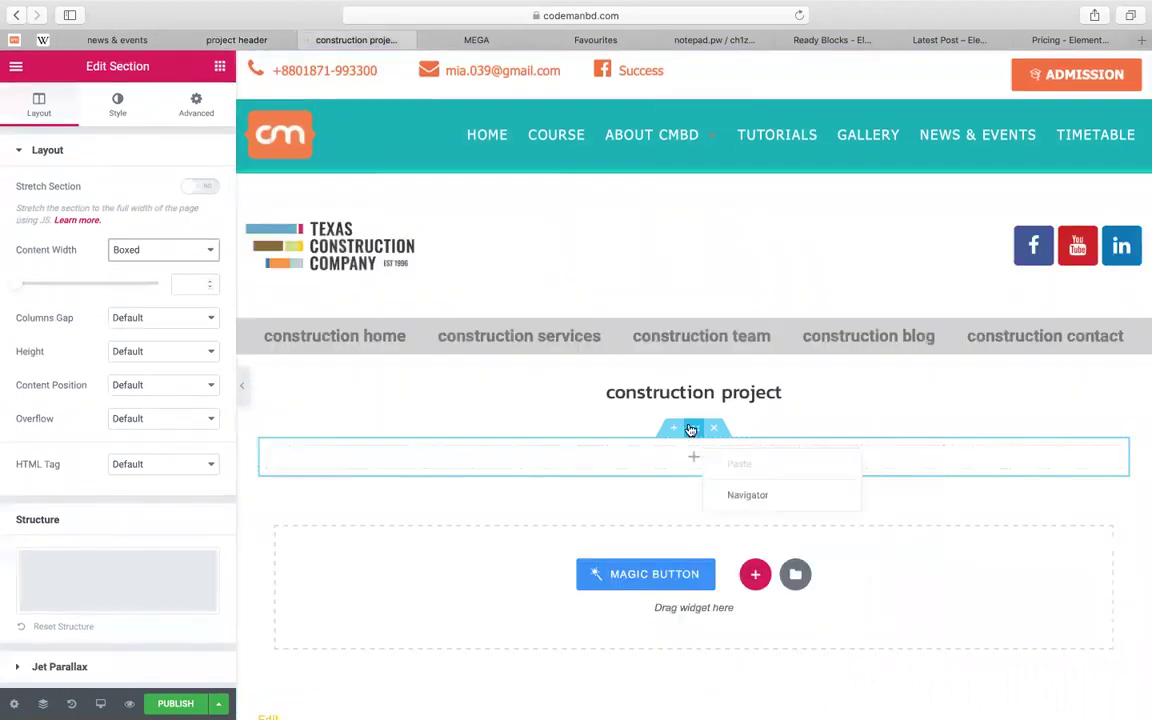
right_click(690, 429)
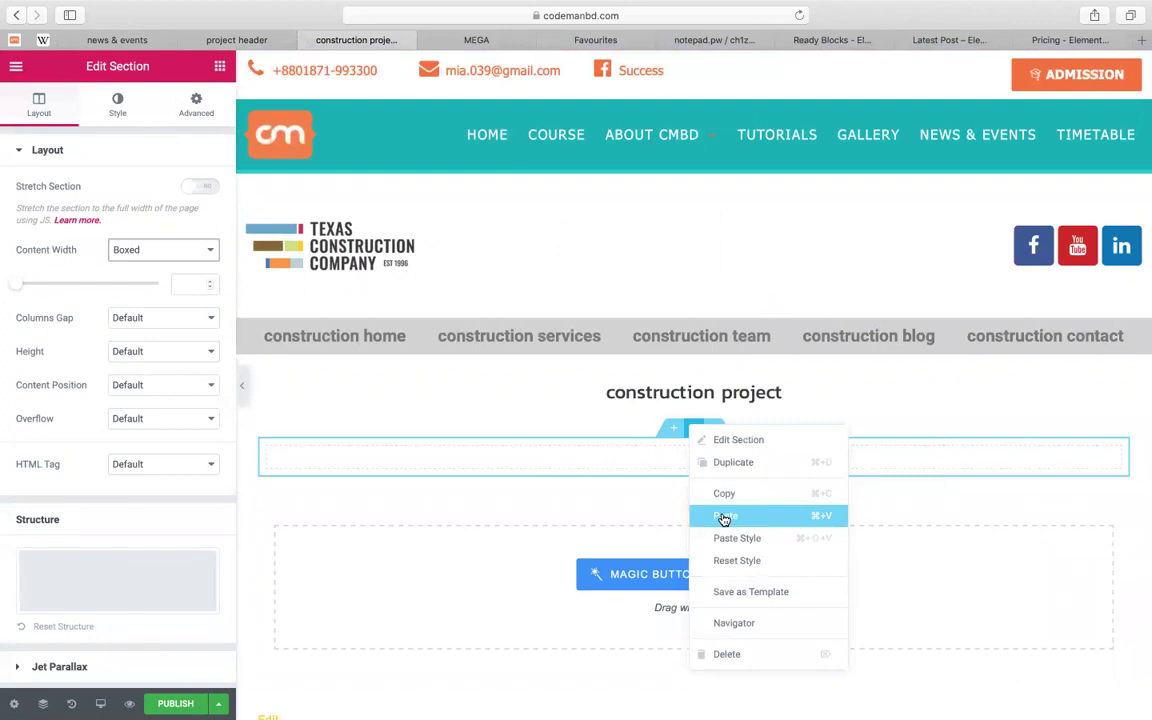
left_click(724, 517)
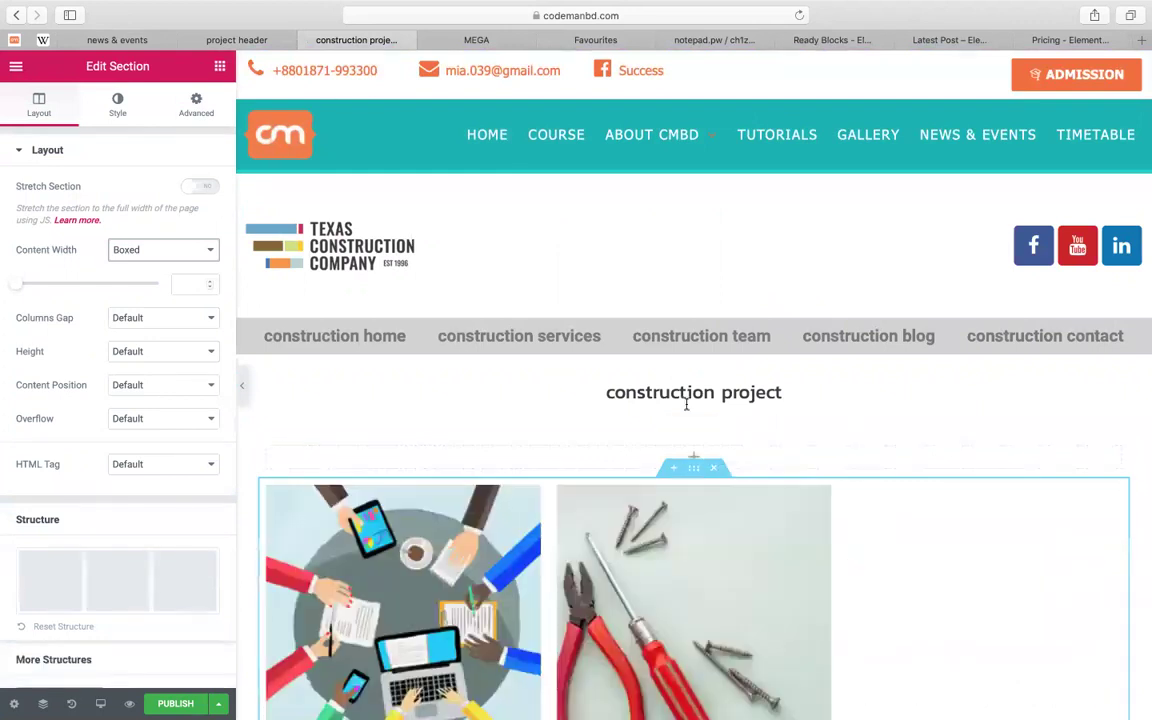
scroll(686, 404, "down", 3)
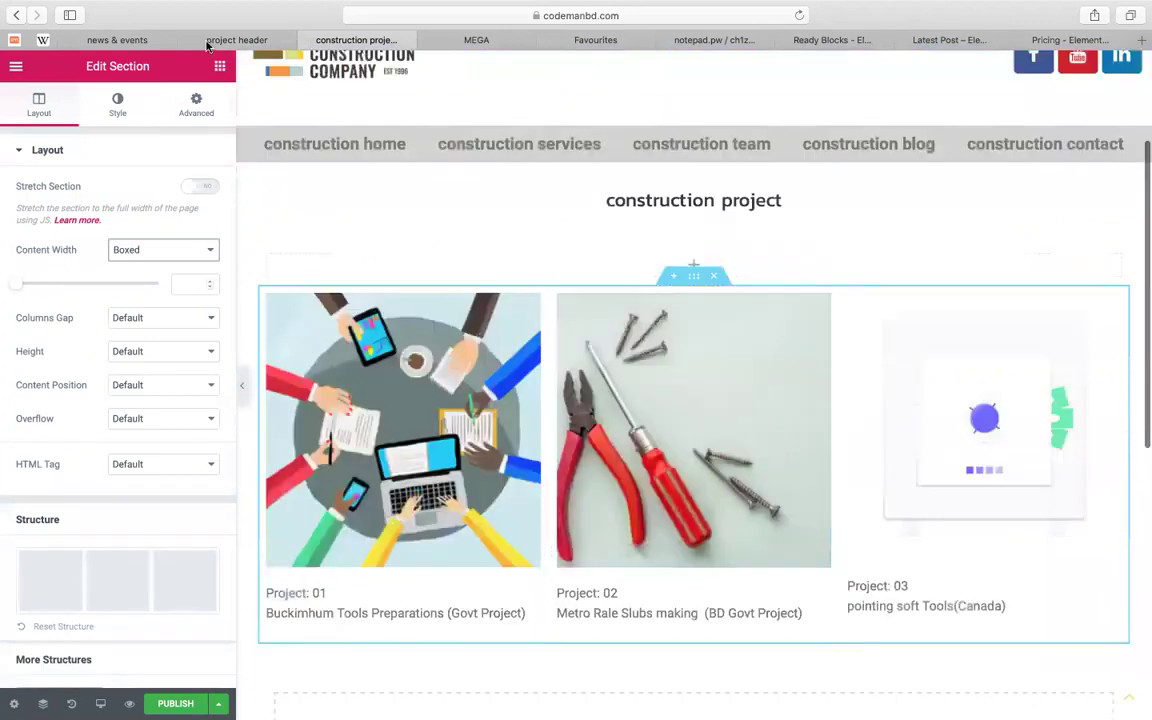
Delete the three-project section from the project header layout and copy its "OUR PROJECTS OWNERS" heading section
left_click(237, 40)
scroll(690, 300, "down", 2)
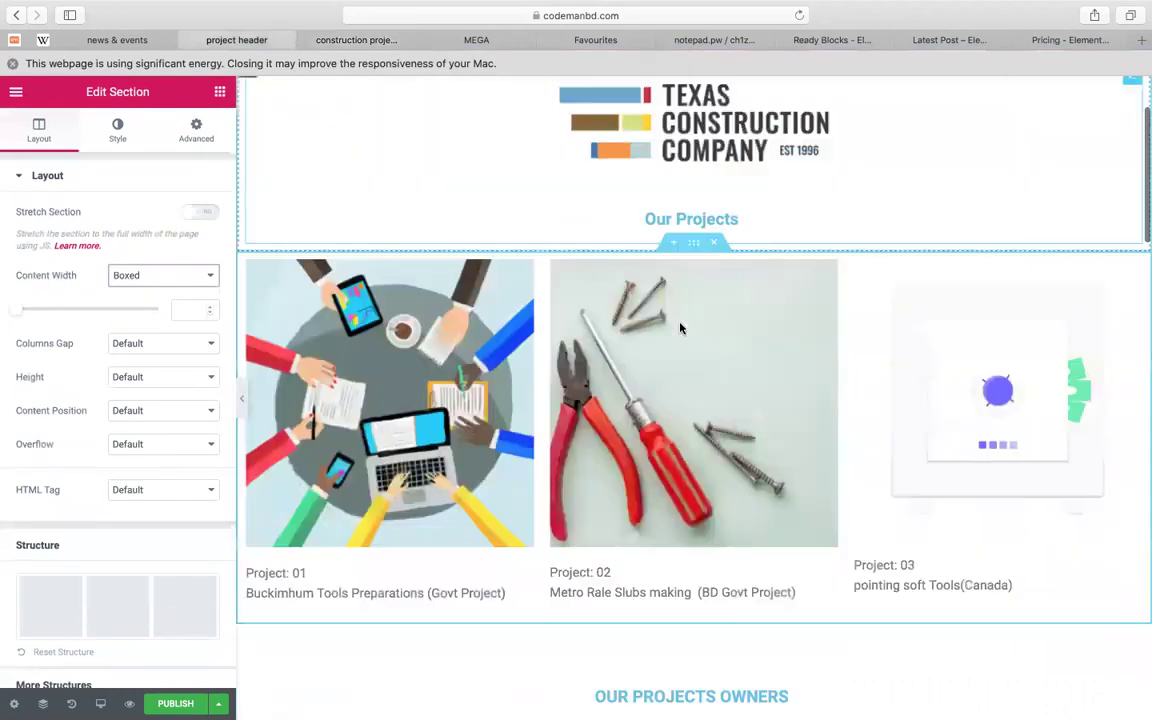
left_click(713, 247)
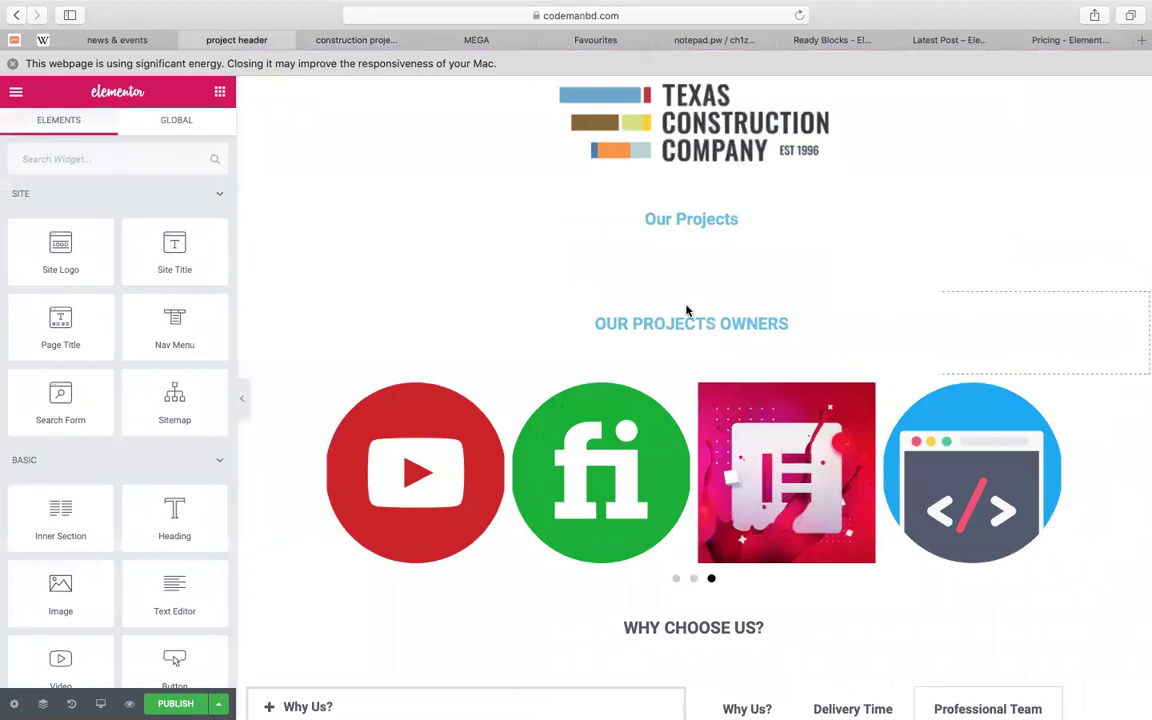
right_click(700, 288)
left_click(735, 353)
On the "construction project" page, add a single-column section below the projects and paste the copied heading section beneath it
left_click(330, 40)
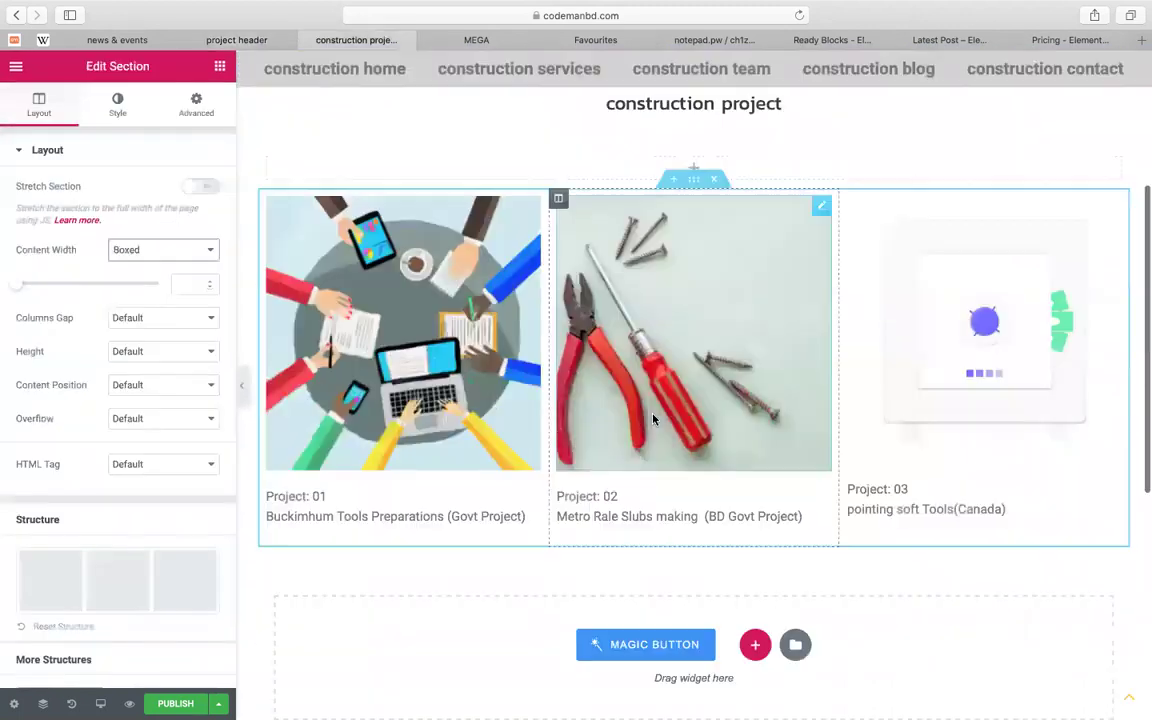
scroll(653, 419, "down", 3)
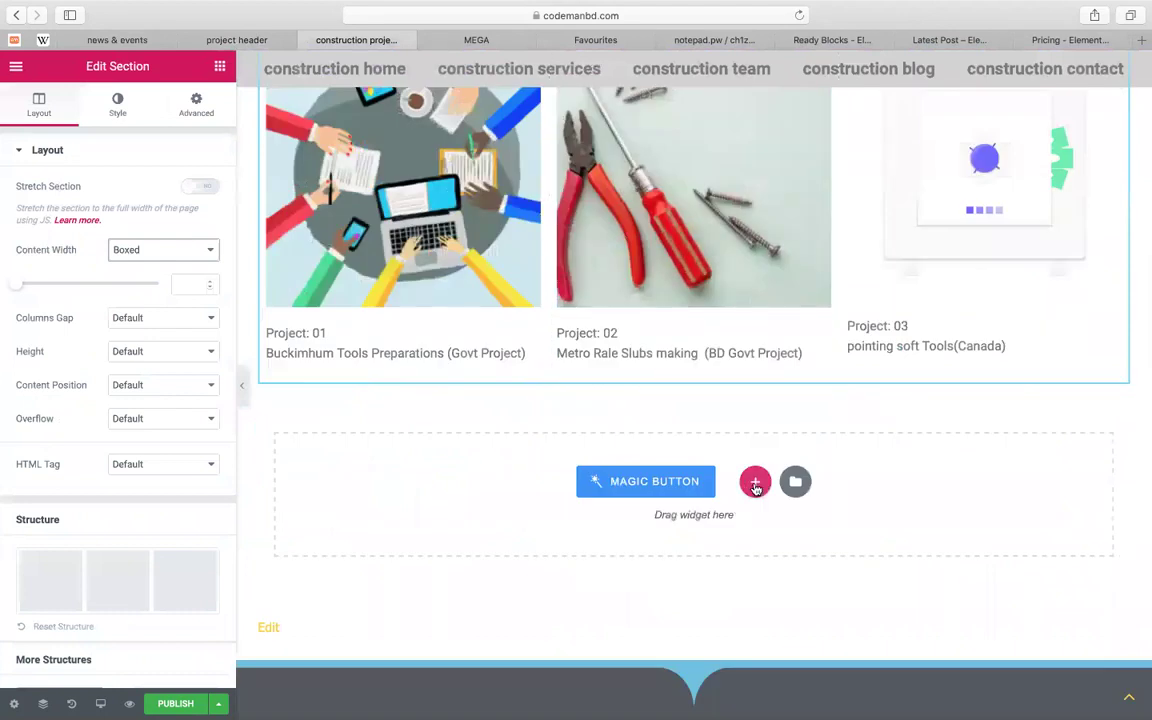
left_click(755, 483)
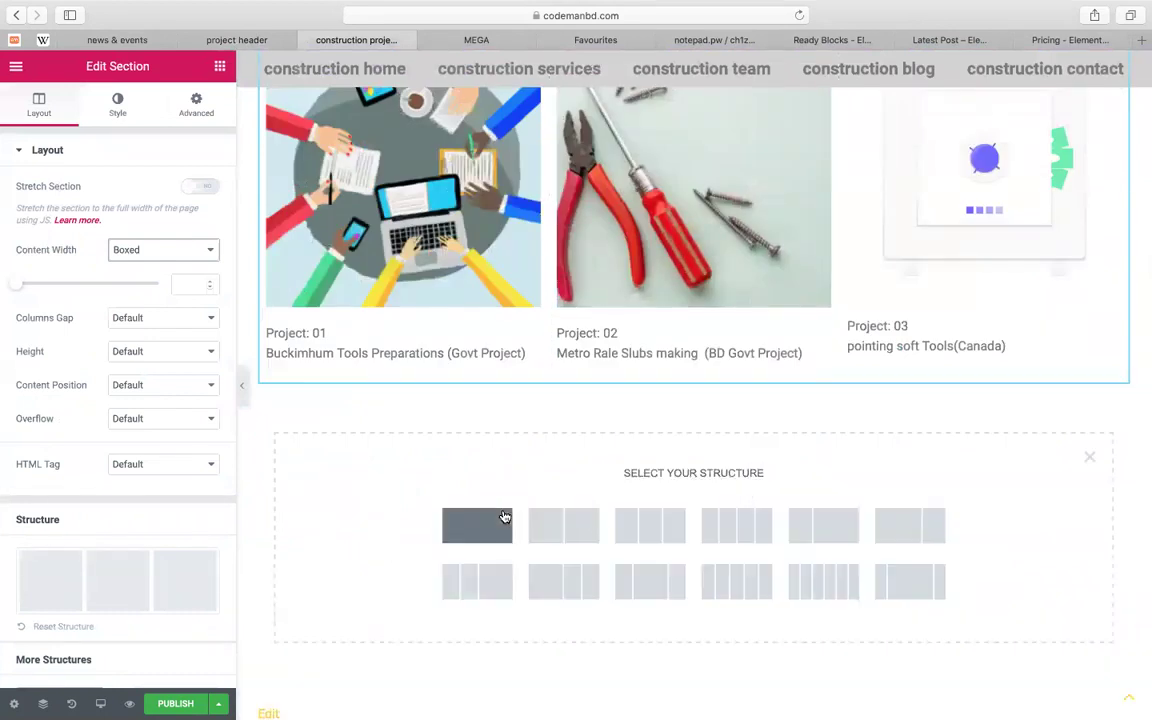
left_click(505, 517)
right_click(694, 375)
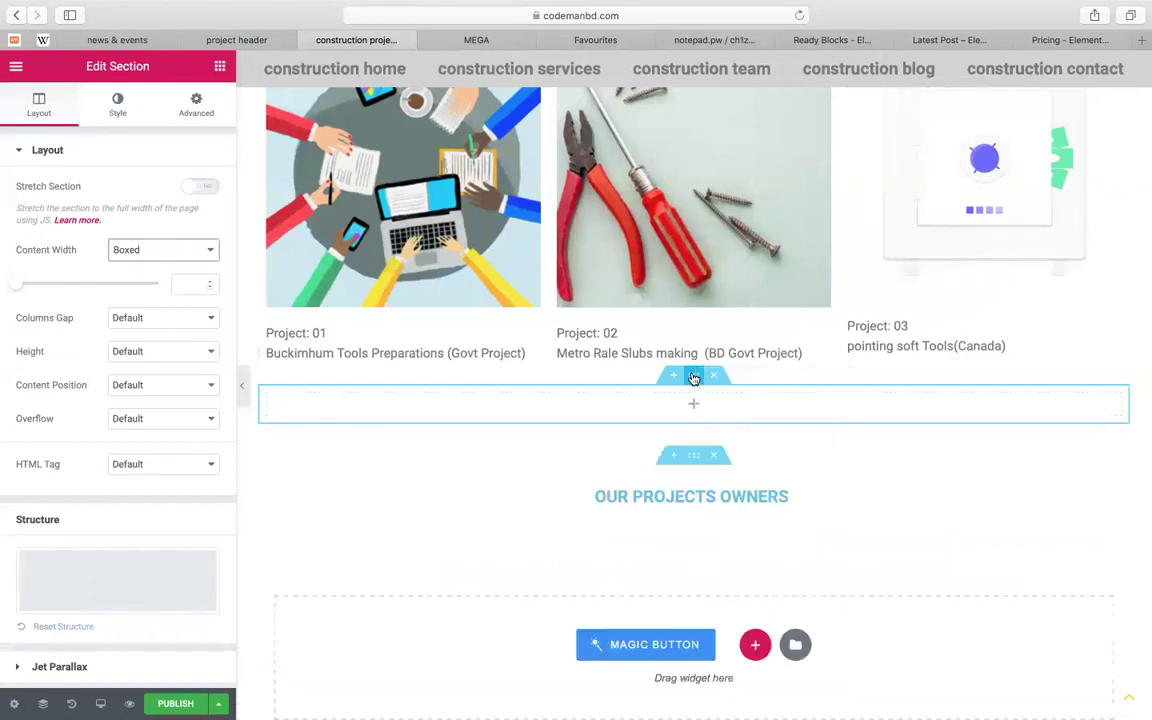
In the project header layout, delete the "OUR PROJECTS OWNERS" heading section and copy the logo carousel section
left_click(236, 40)
scroll(465, 337, "down", 2)
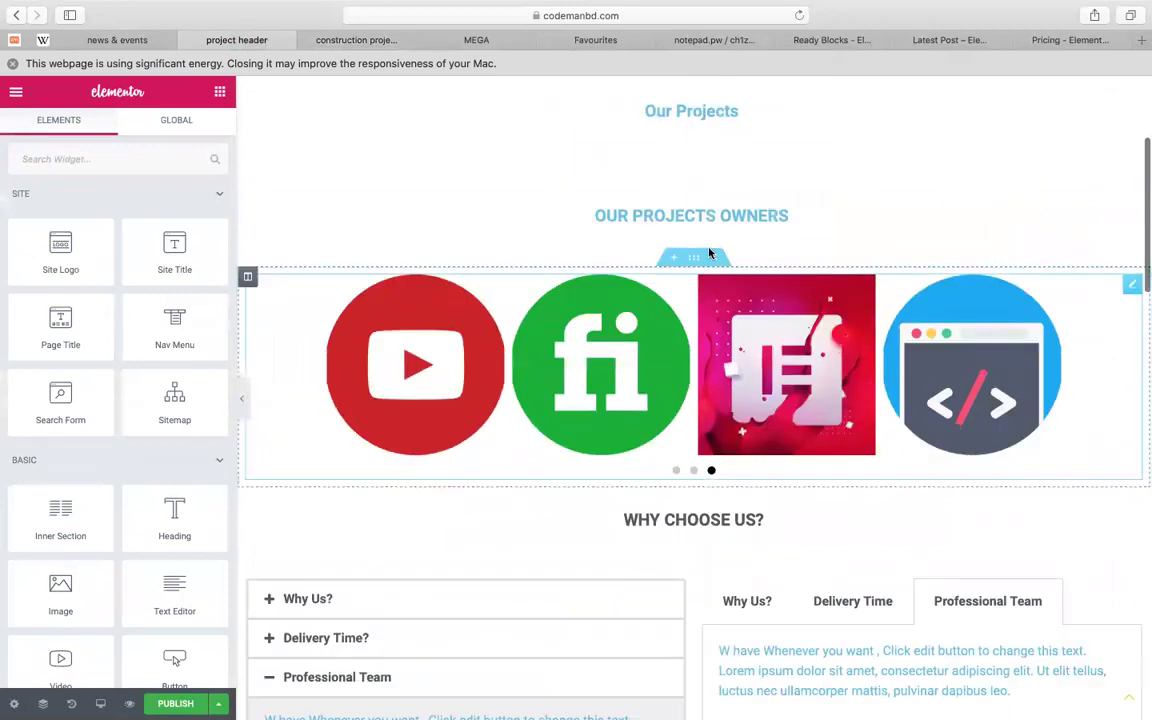
left_click(713, 172)
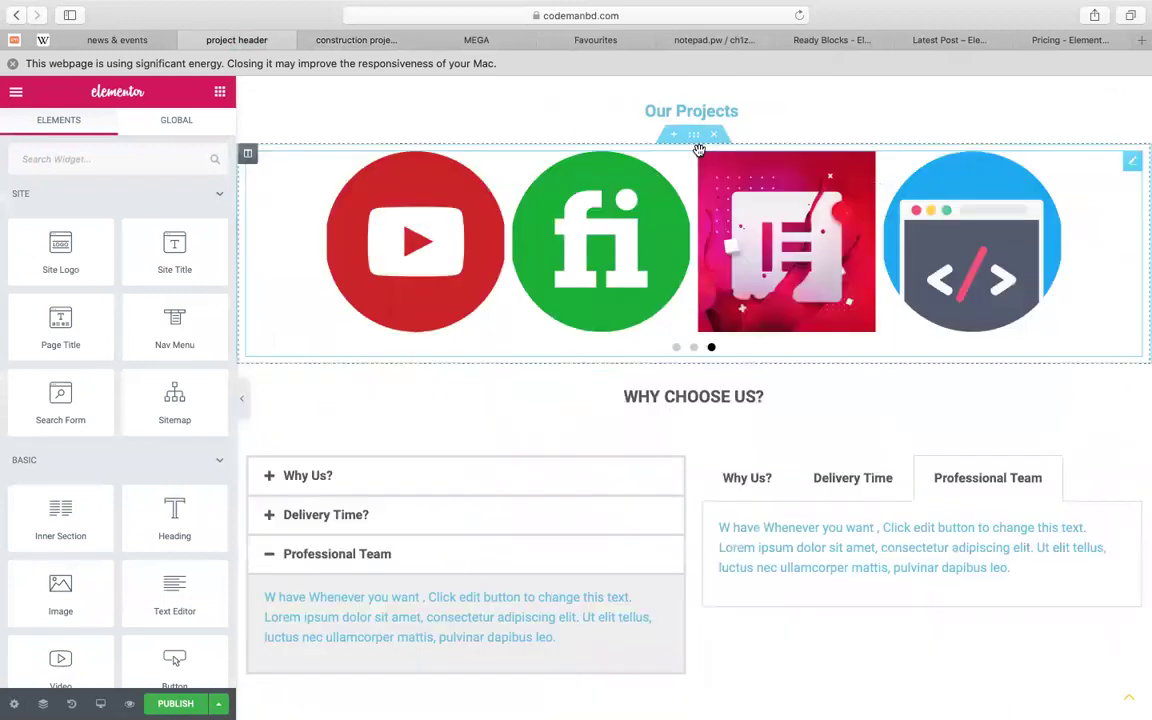
right_click(698, 150)
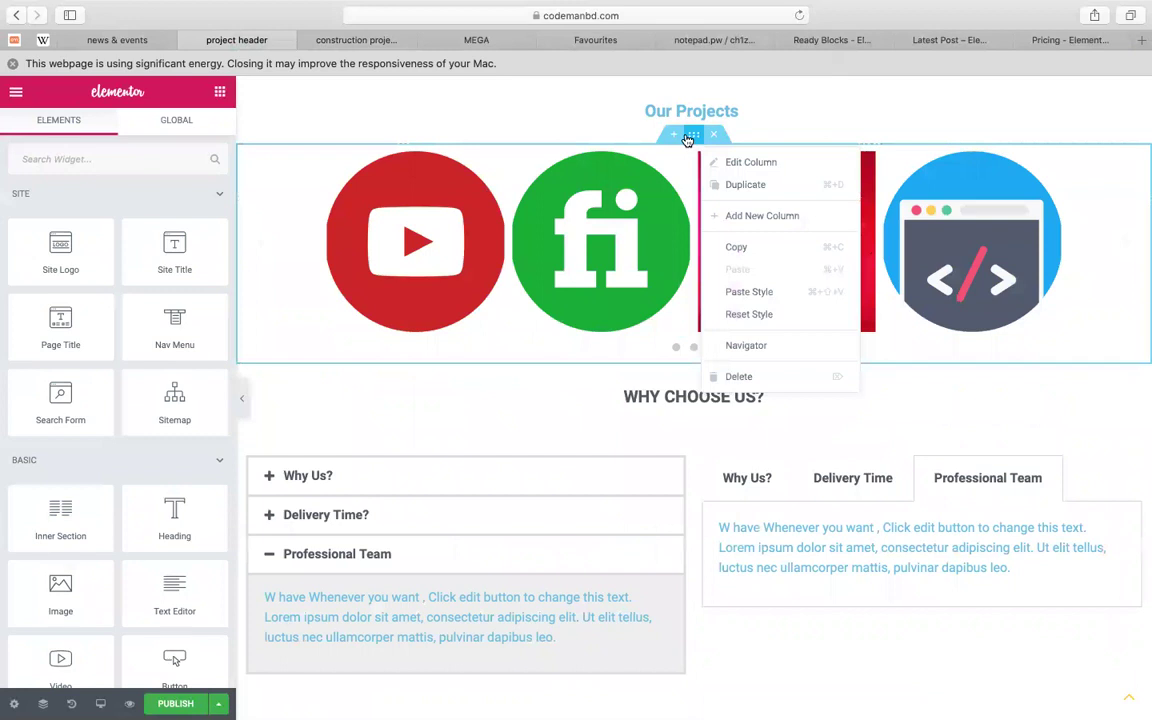
right_click(686, 144)
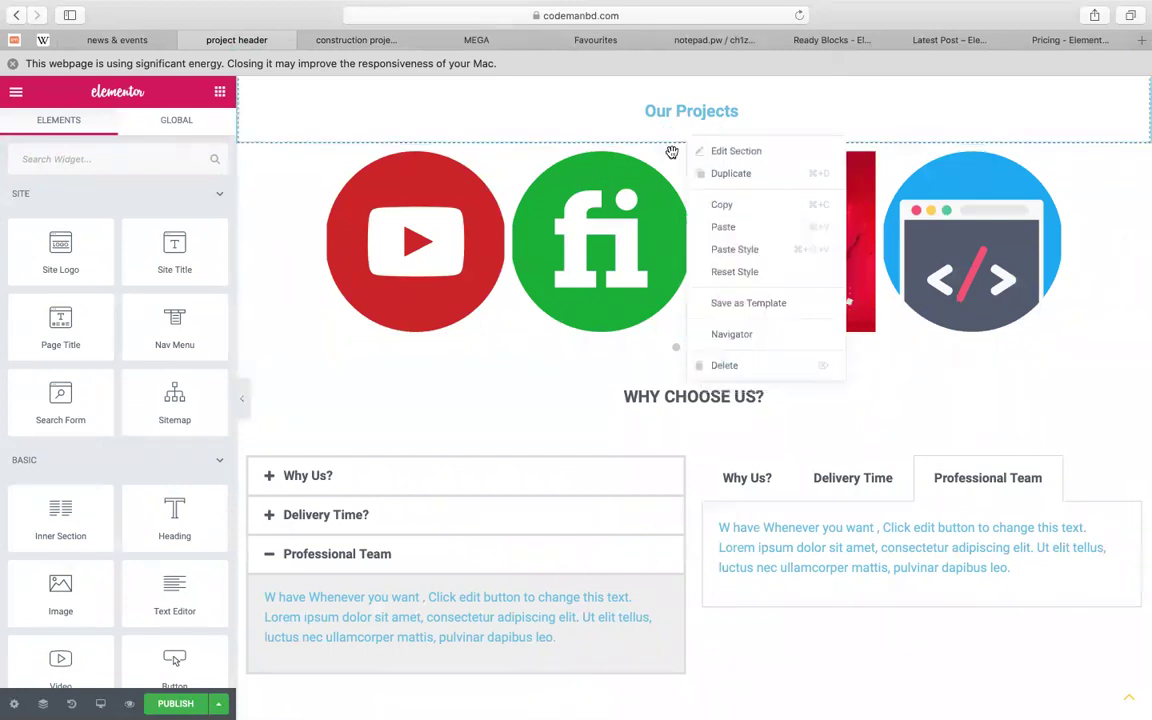
right_click(685, 149)
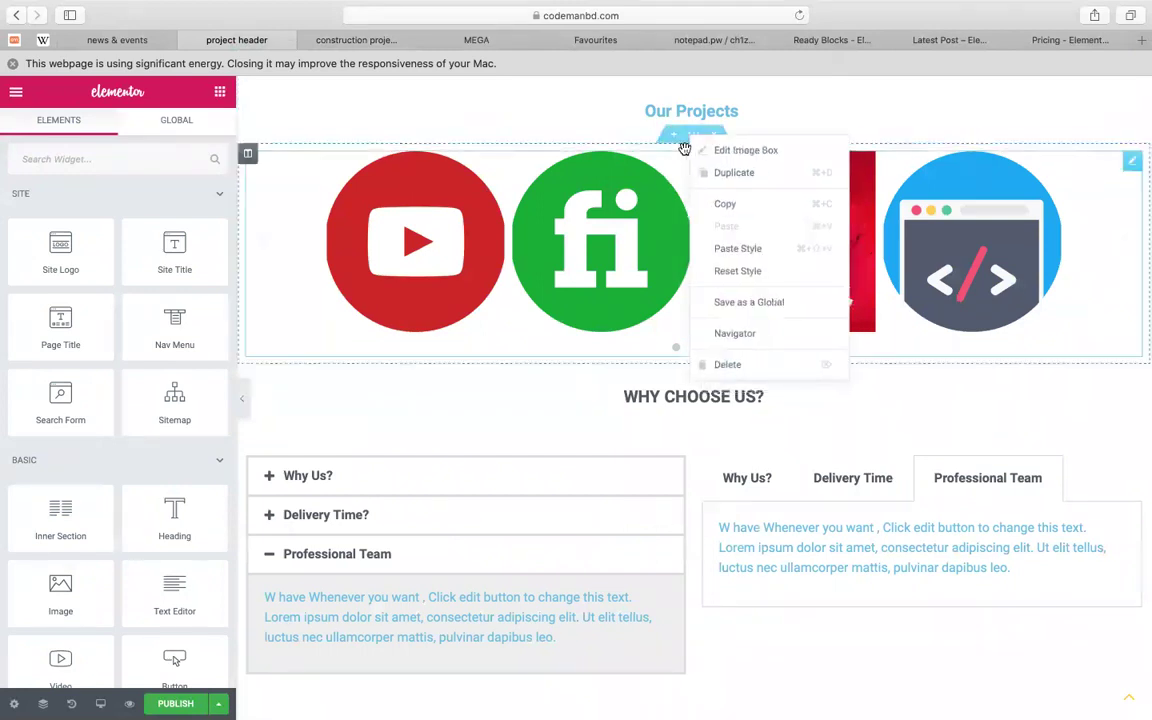
left_click(684, 145)
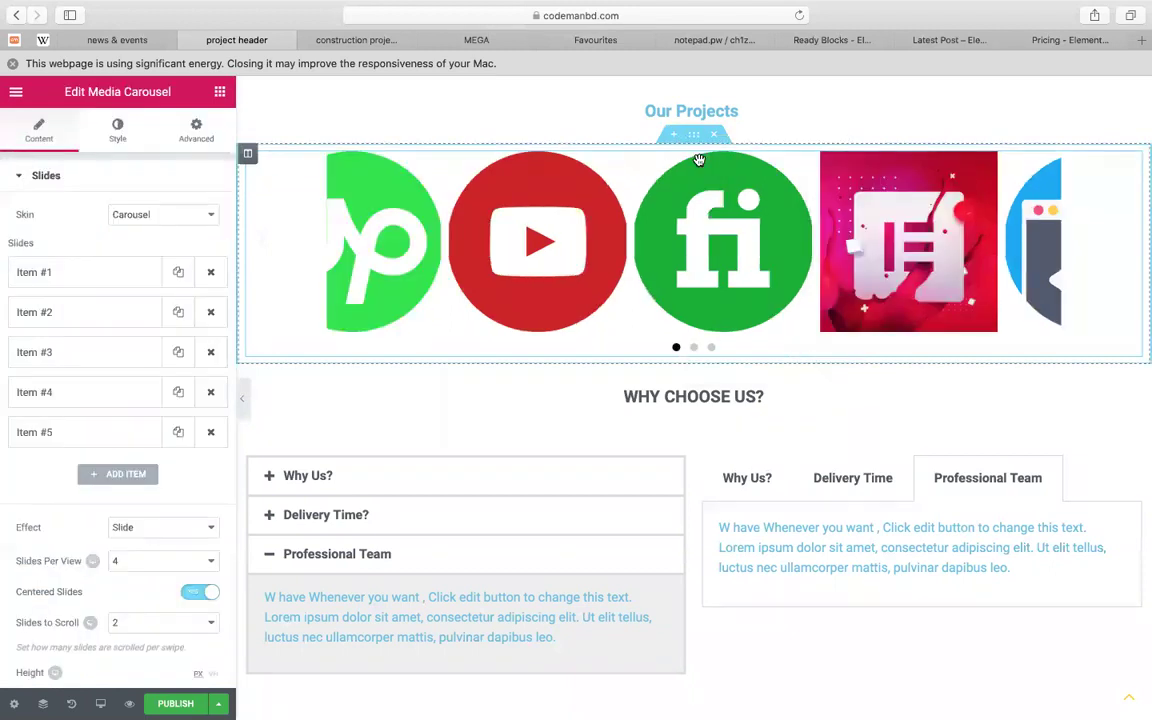
right_click(705, 147)
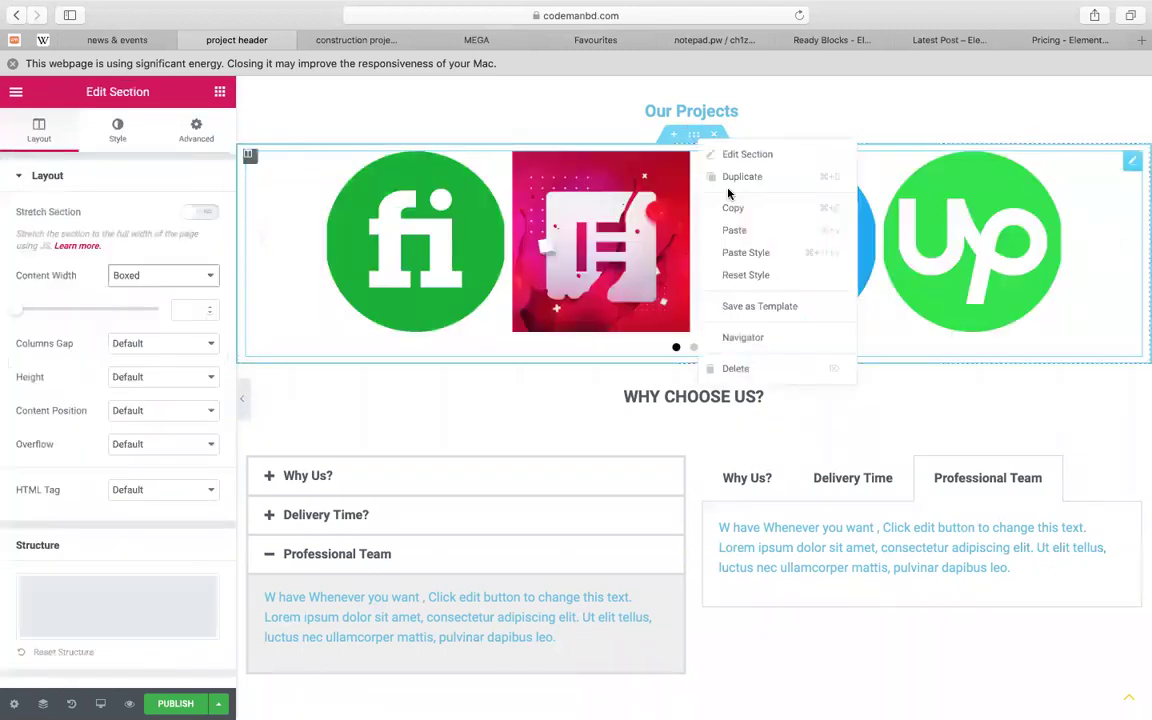
left_click(728, 208)
Paste the logo carousel section under "OUR PROJECTS OWNERS" on the "construction project" page and delete the empty section above that heading
left_click(375, 38)
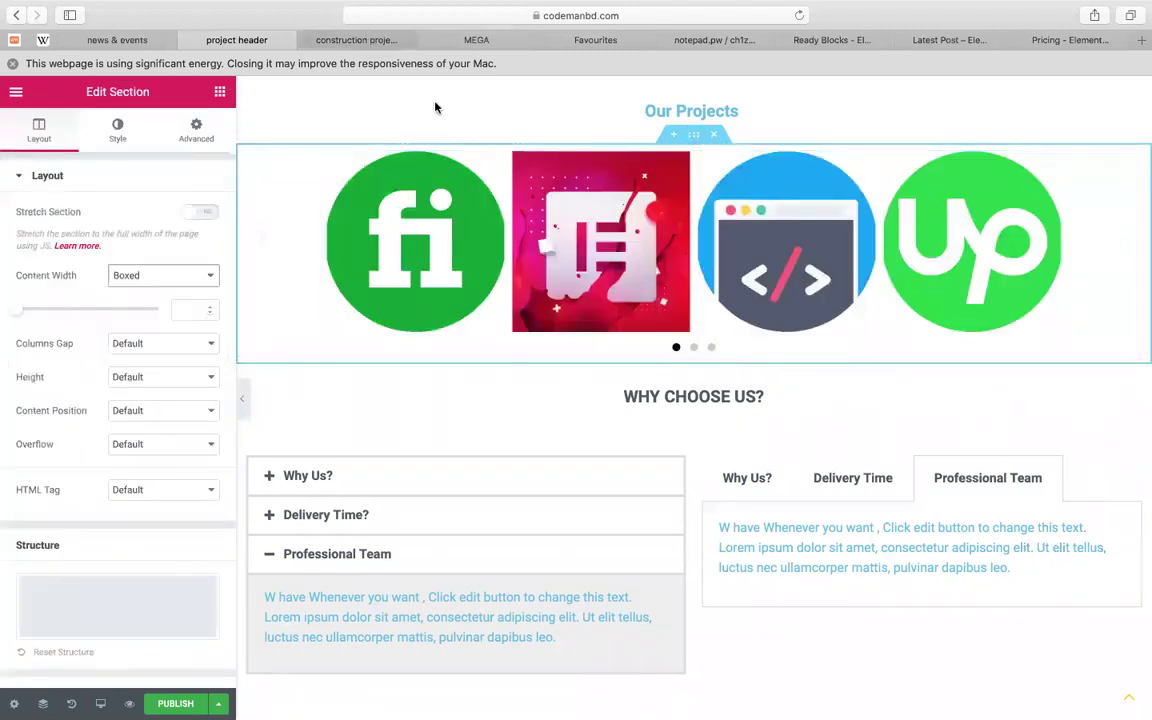
right_click(691, 455)
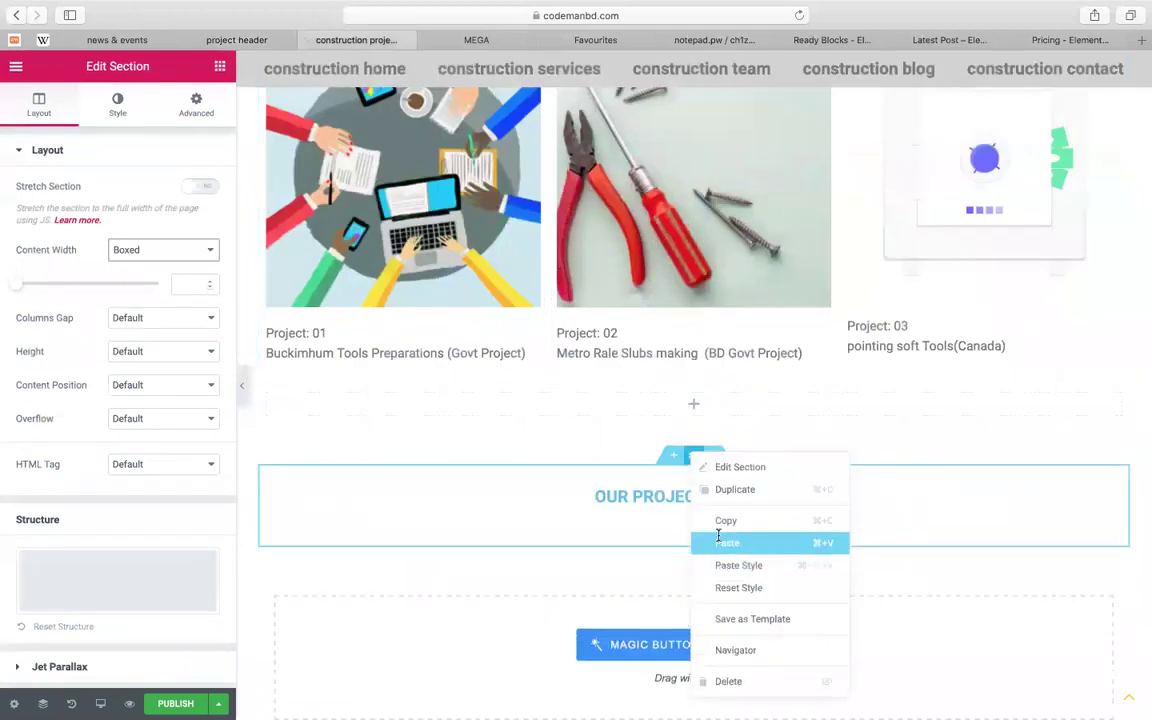
left_click(726, 542)
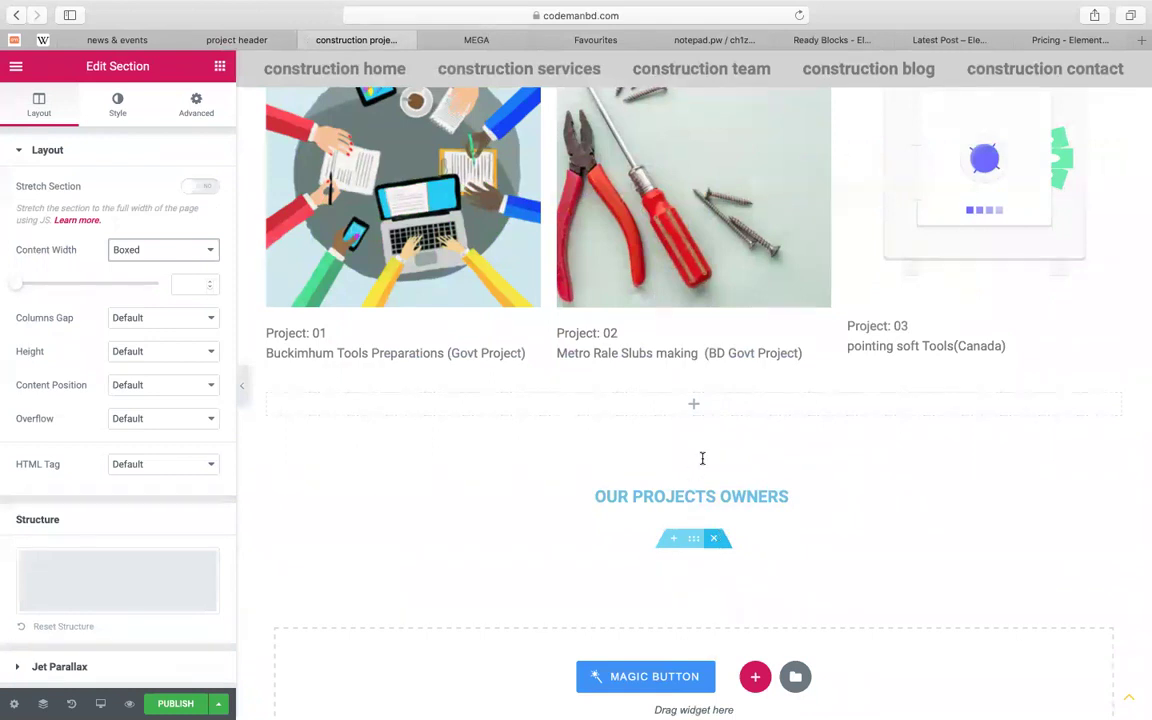
scroll(702, 458, "down", 3)
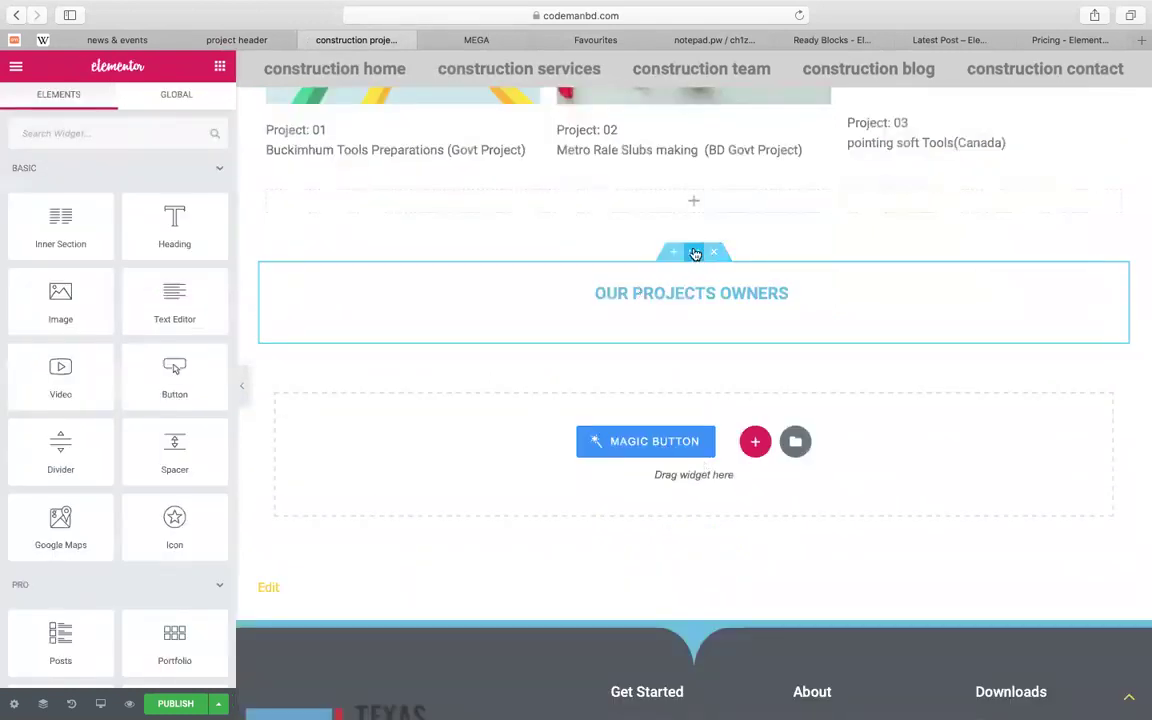
right_click(695, 253)
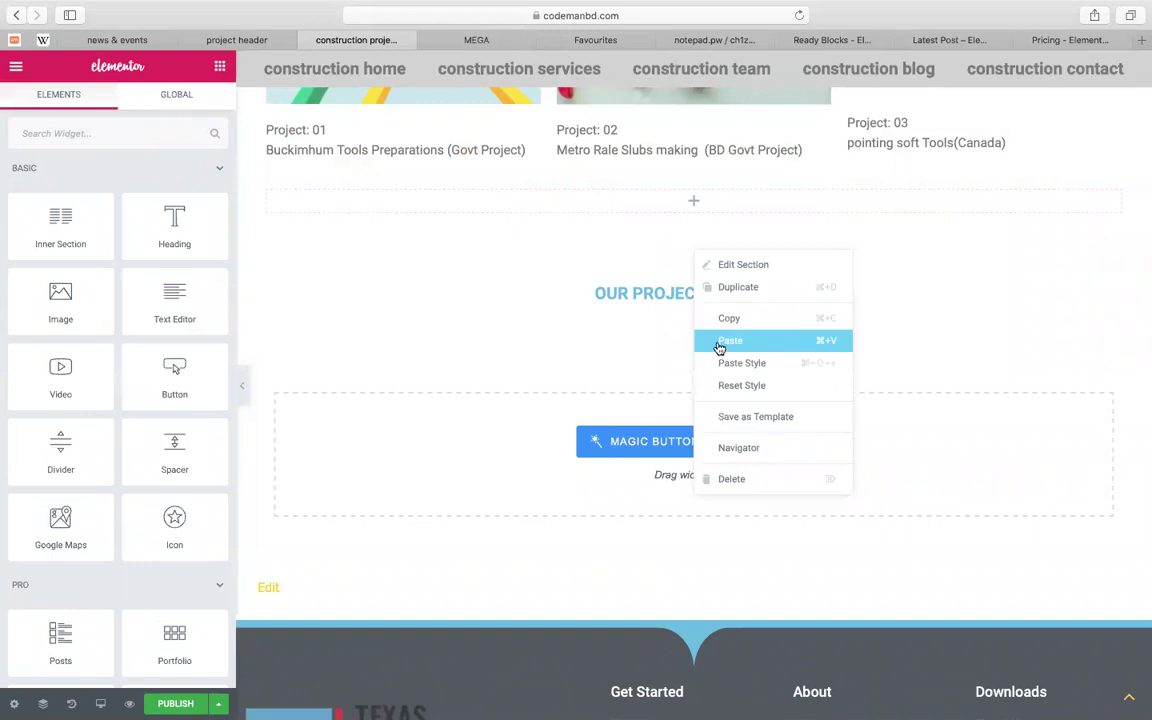
left_click(729, 341)
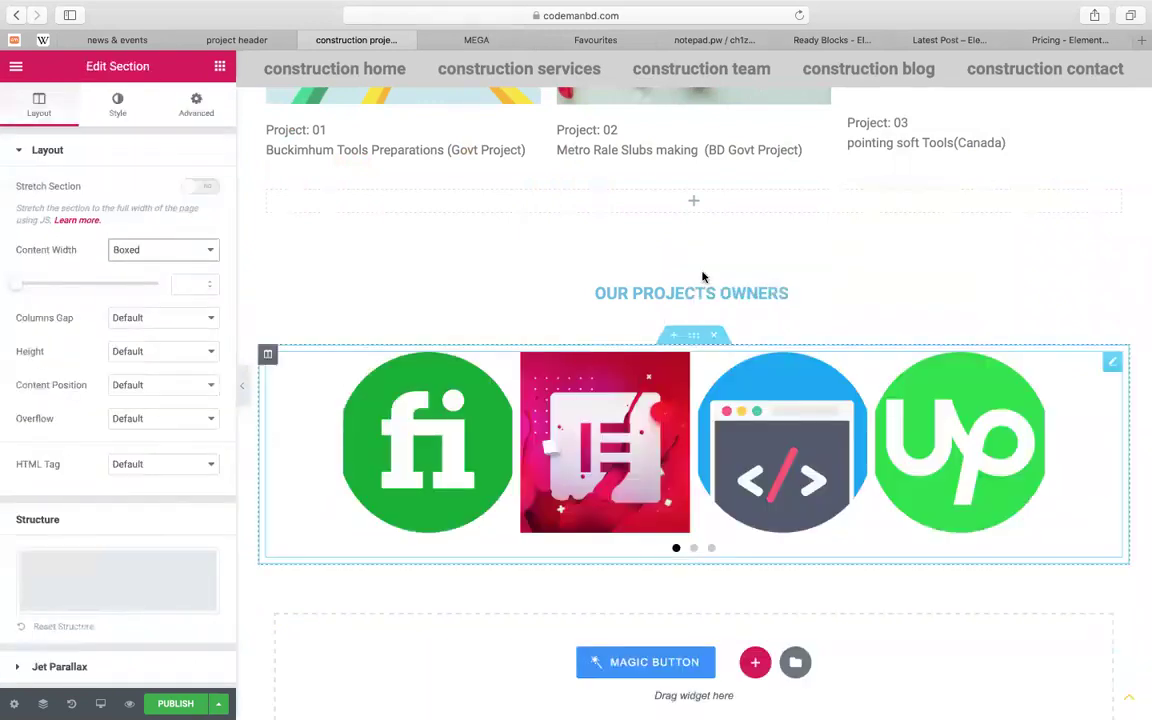
left_click(714, 178)
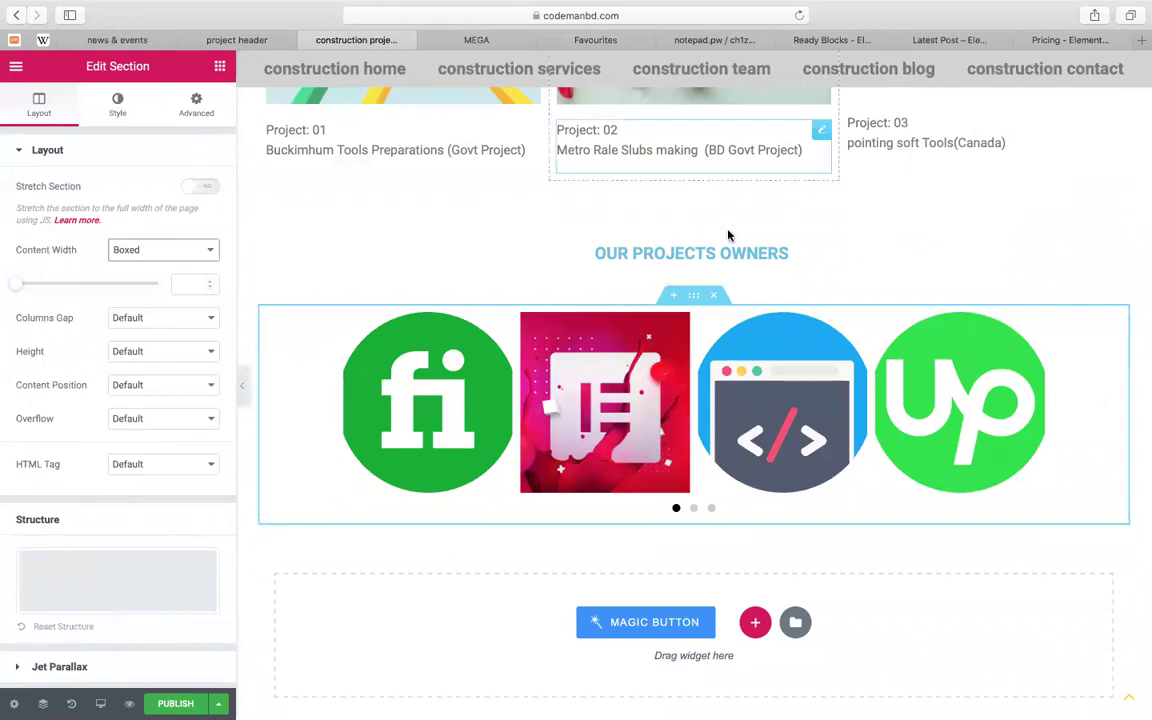
scroll(690, 250, "down", 2)
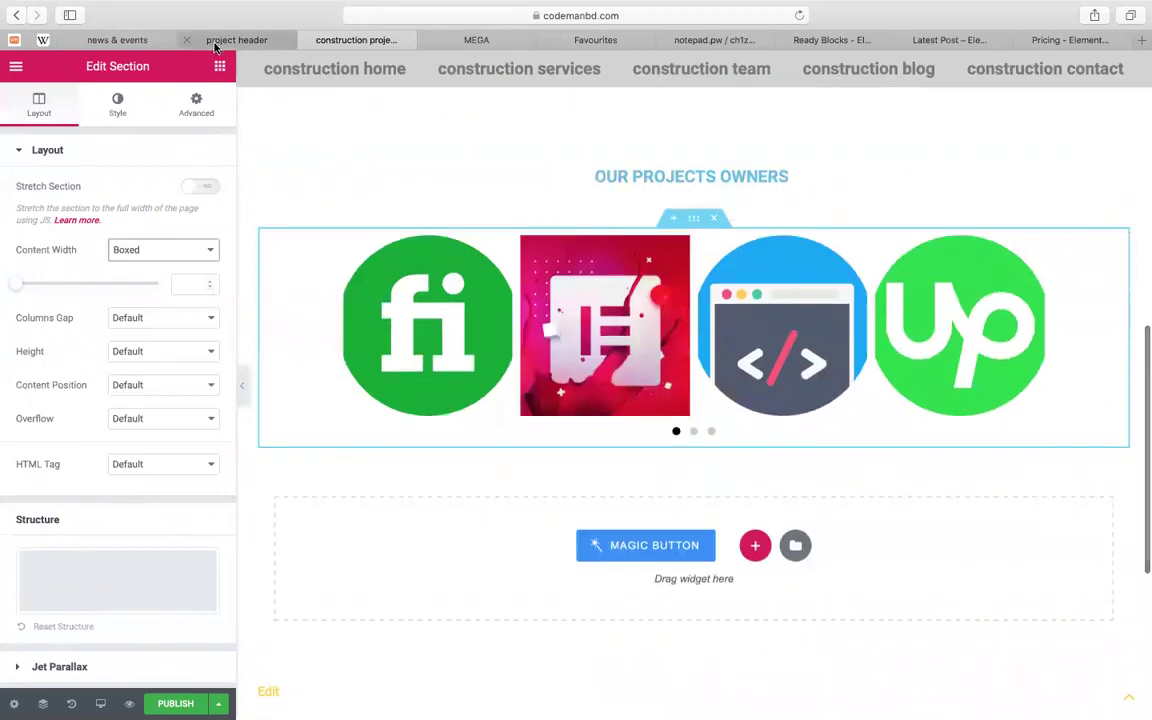
In the project header layout, delete the logo carousel section and copy the "WHY CHOOSE US?" heading section
left_click(214, 42)
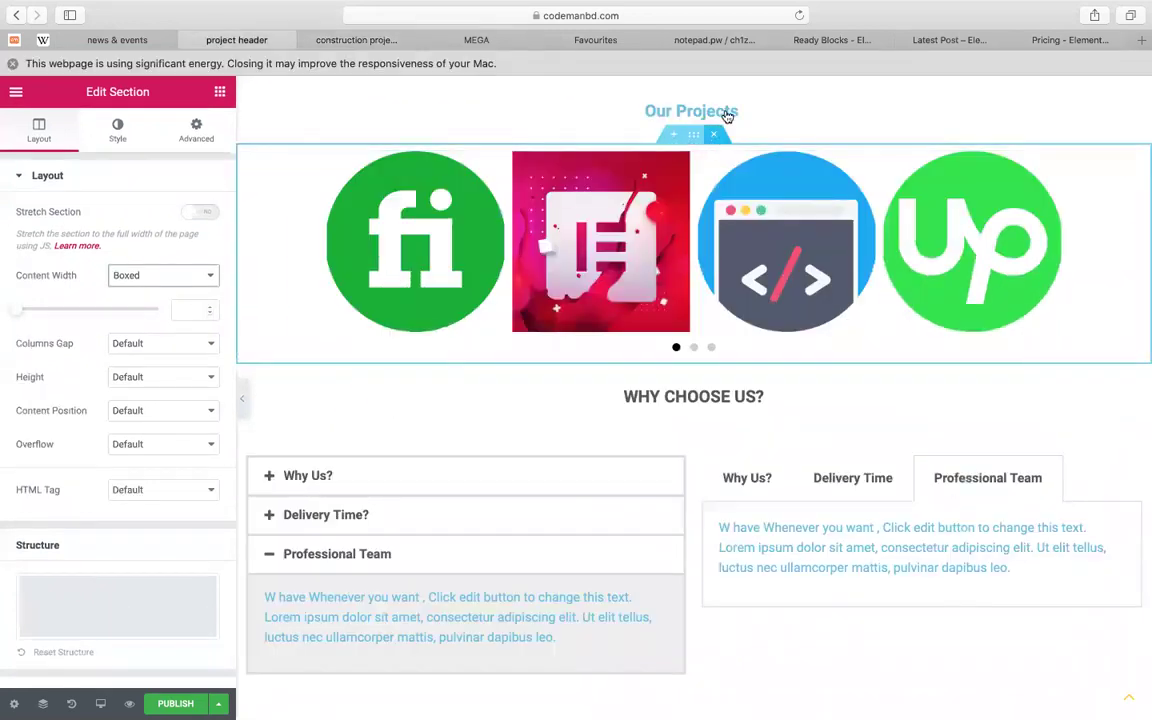
left_click(714, 133)
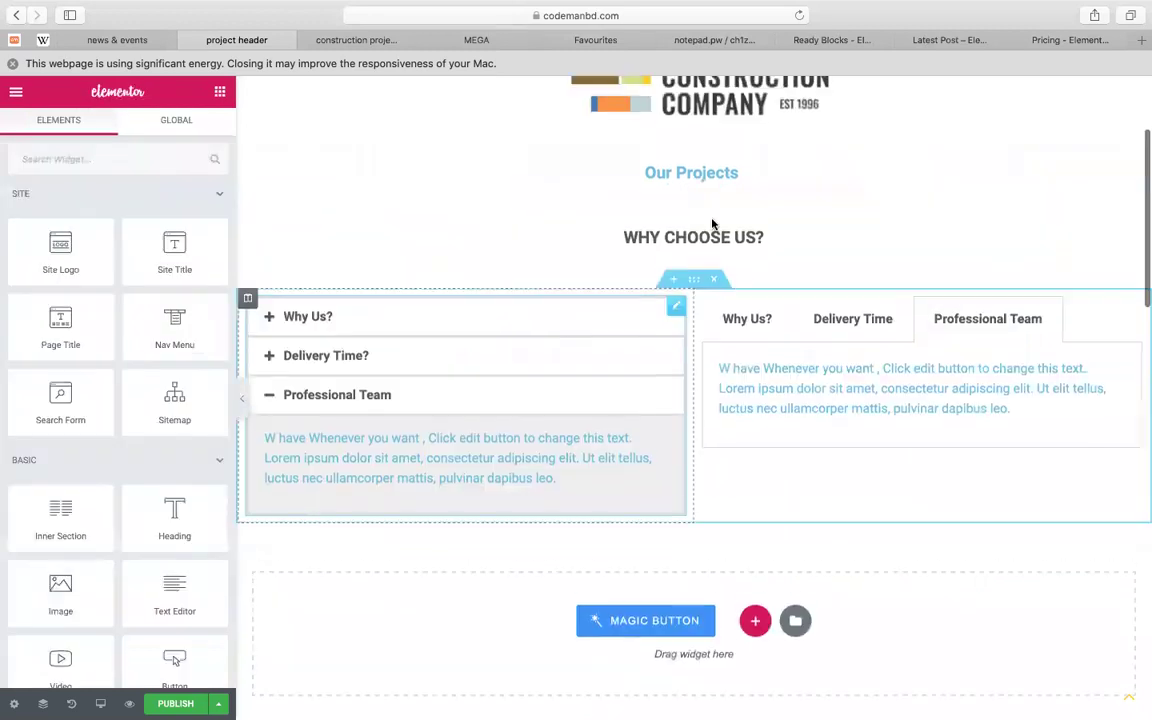
right_click(691, 198)
left_click(419, 173)
Paste the "WHY CHOOSE US?" heading section below the logo carousel on the "construction project" page
left_click(356, 40)
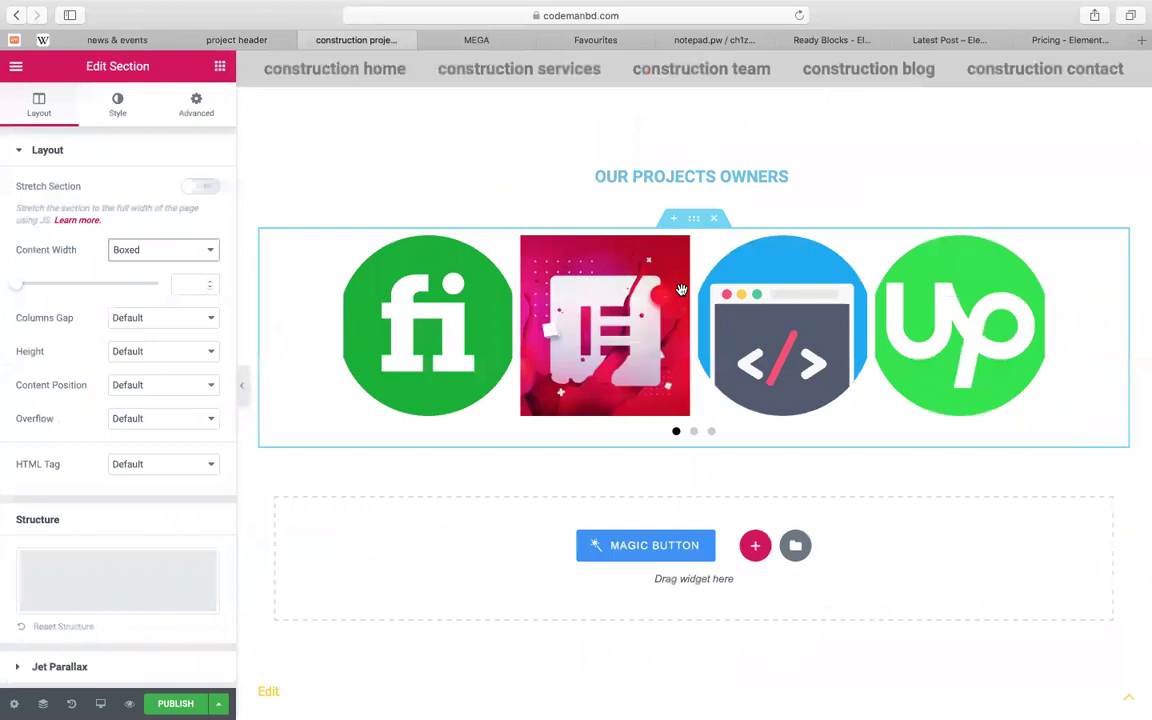
scroll(689, 190, "down", 1)
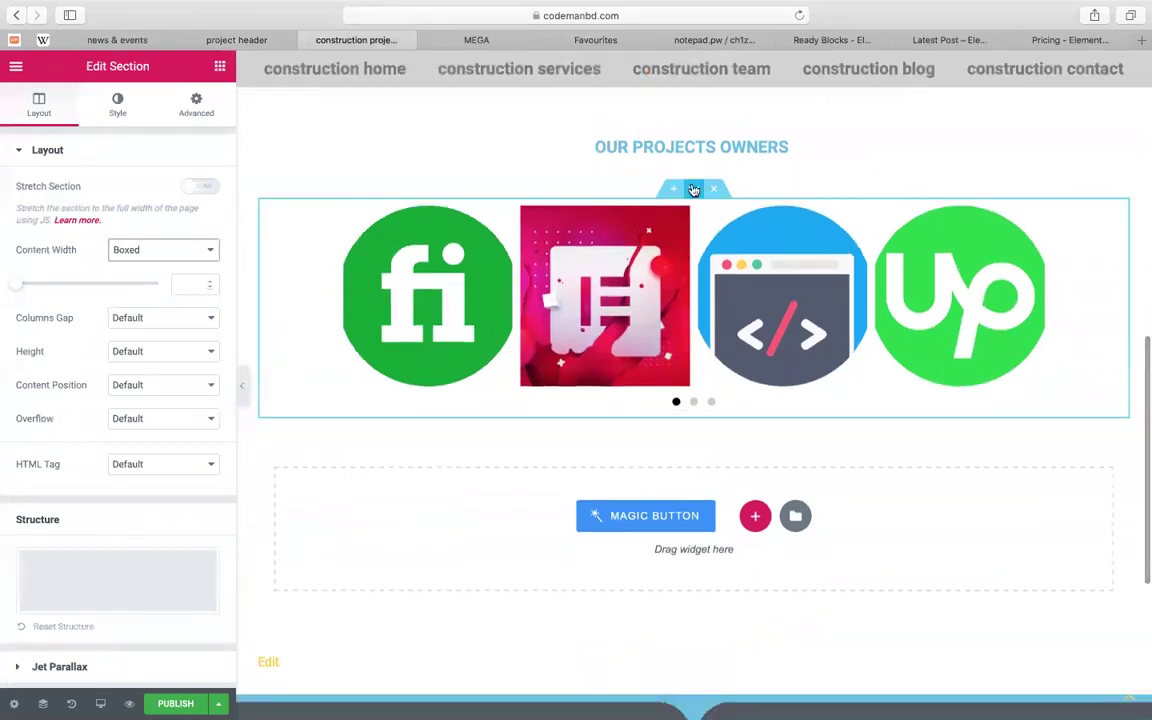
right_click(693, 190)
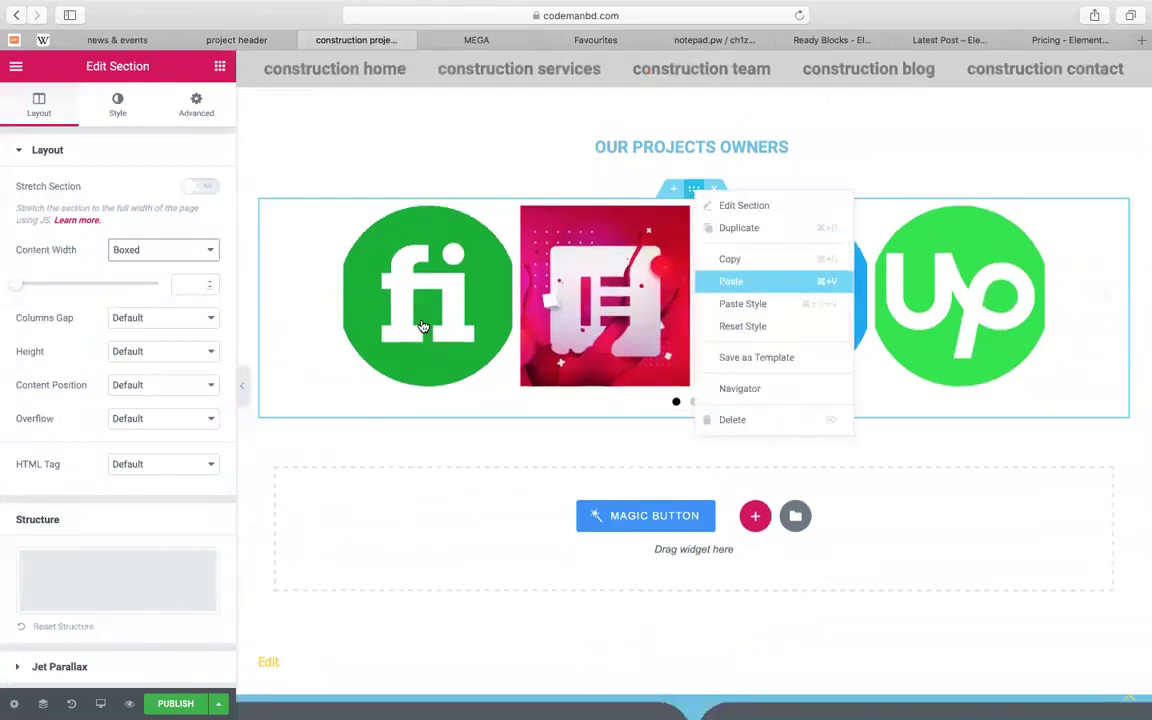
key("super+v")
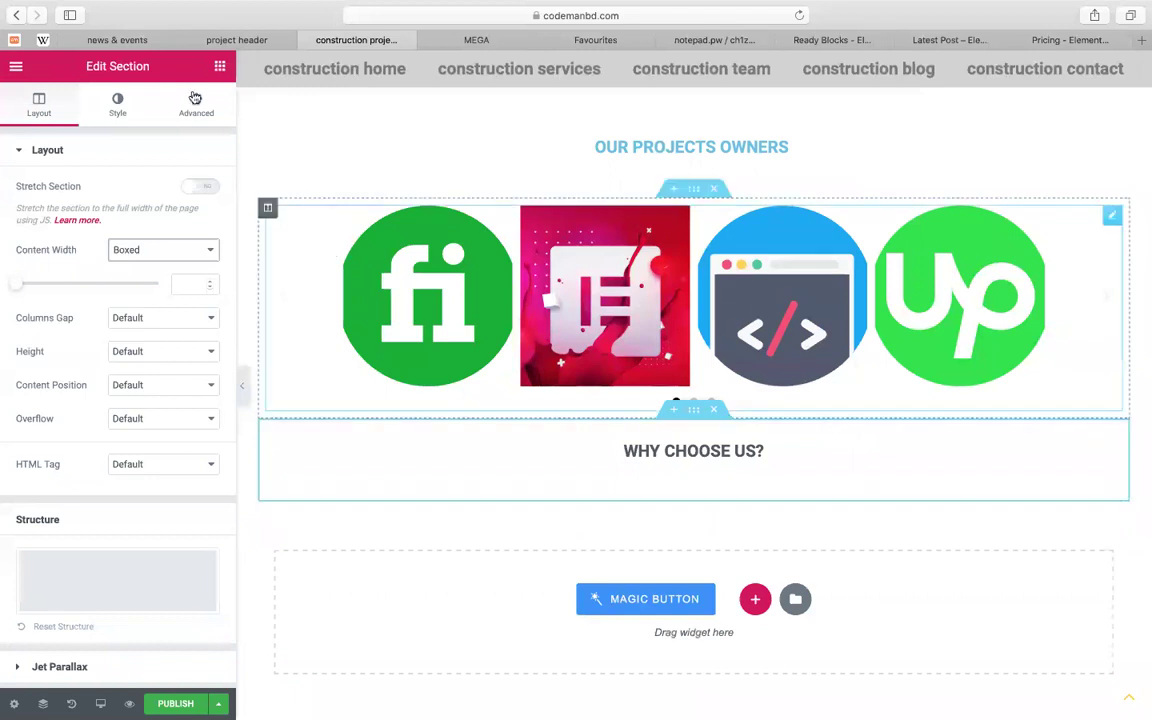
In the project header layout, delete the "WHY CHOOSE US?" heading section and copy the accordion and tabs section
left_click(234, 41)
scroll(537, 237, "down", 1)
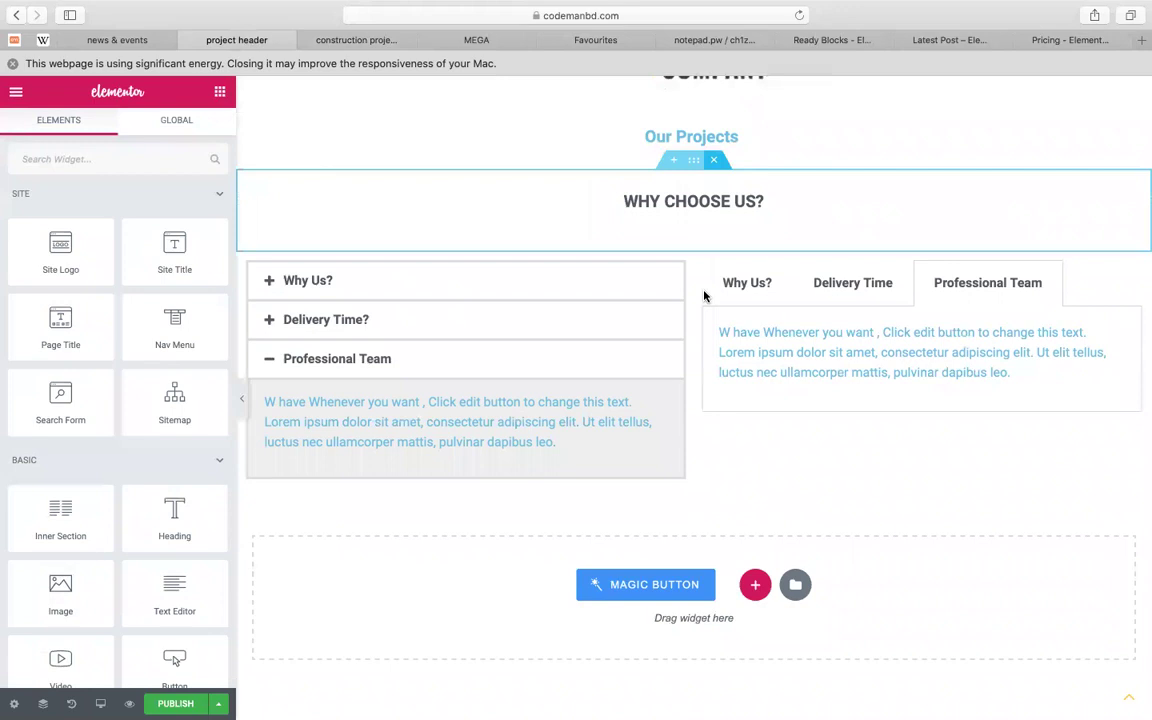
left_click(713, 160)
right_click(697, 166)
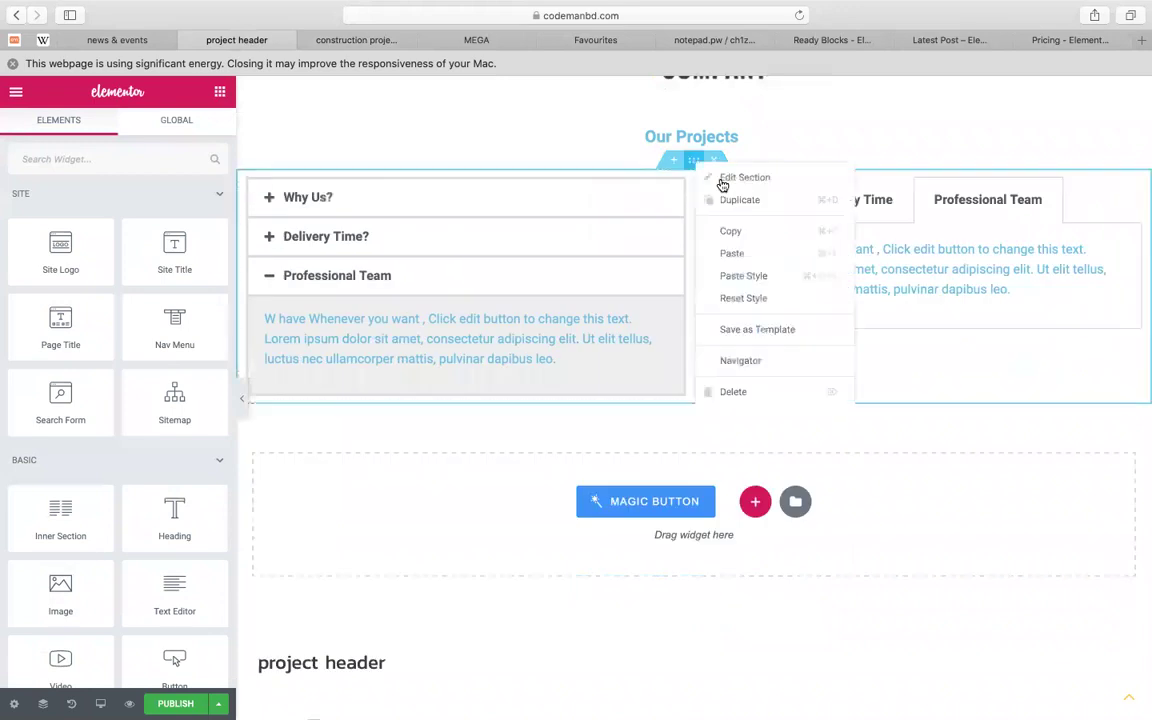
left_click(733, 231)
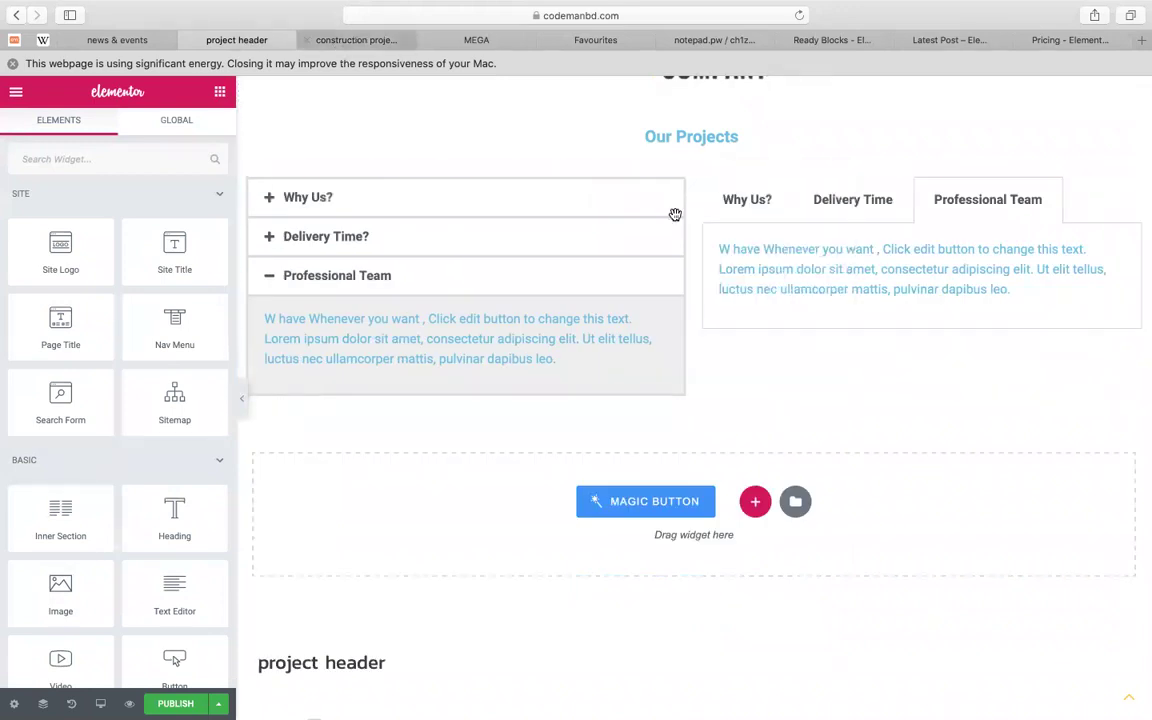
Paste the accordion and tabs section below the "WHY CHOOSE US?" heading on the "construction project" page
left_click(345, 42)
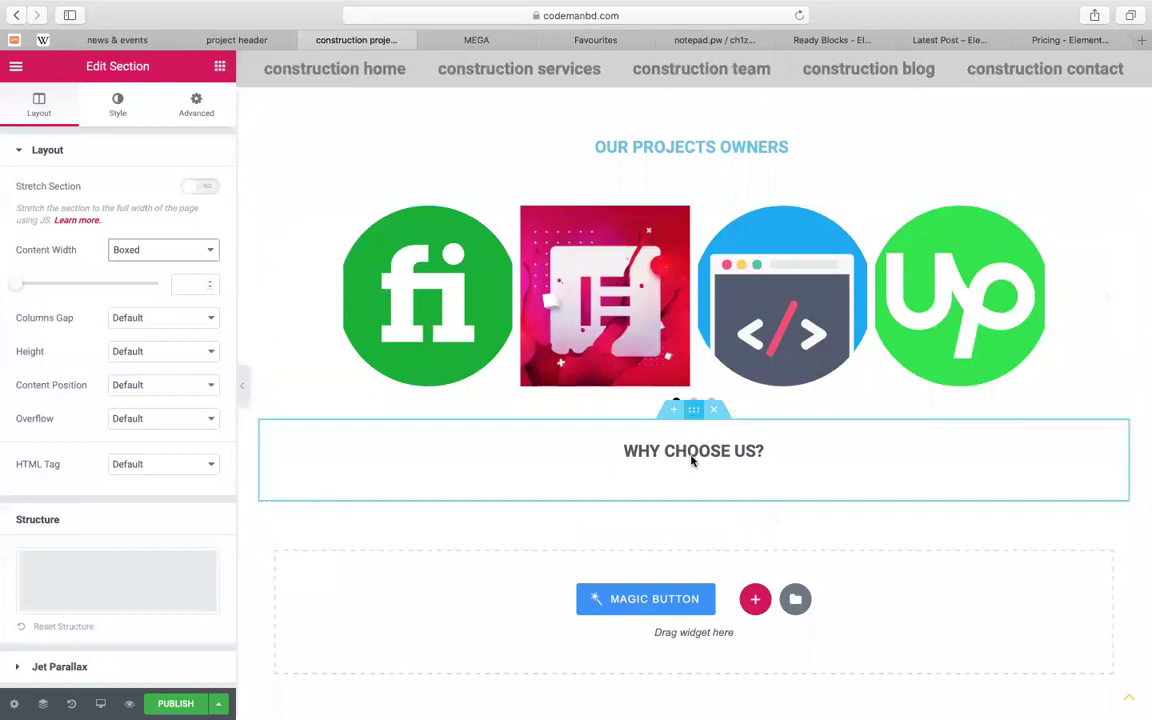
right_click(694, 419)
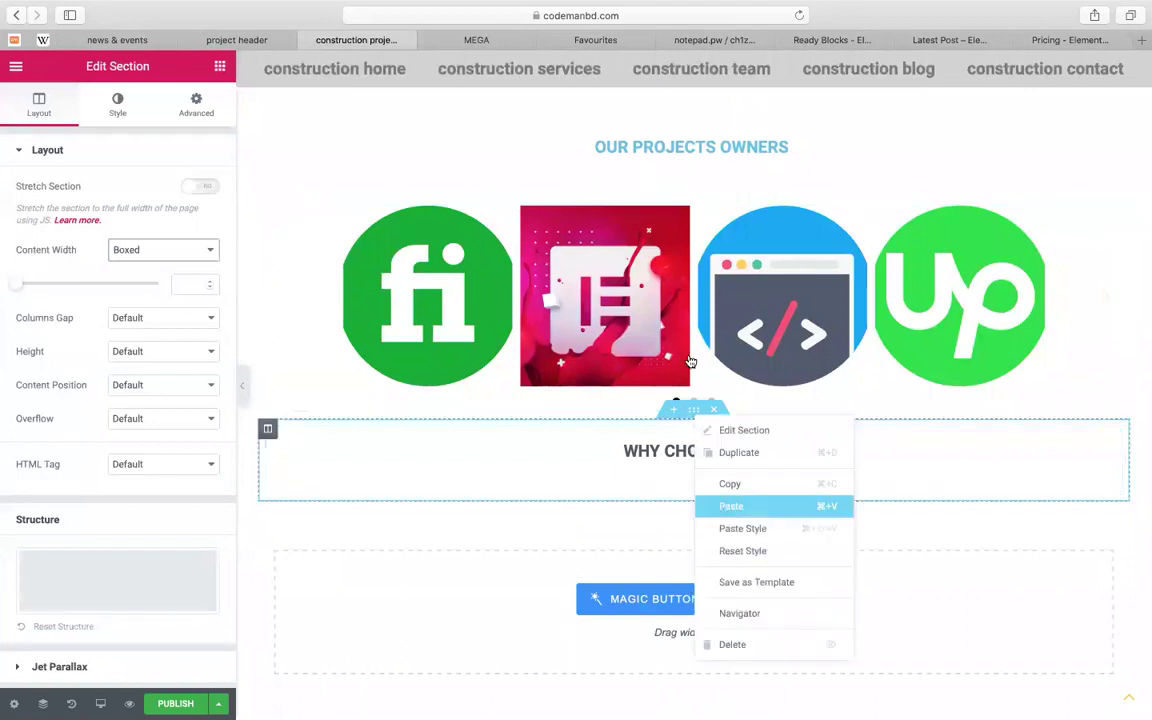
key("super+v")
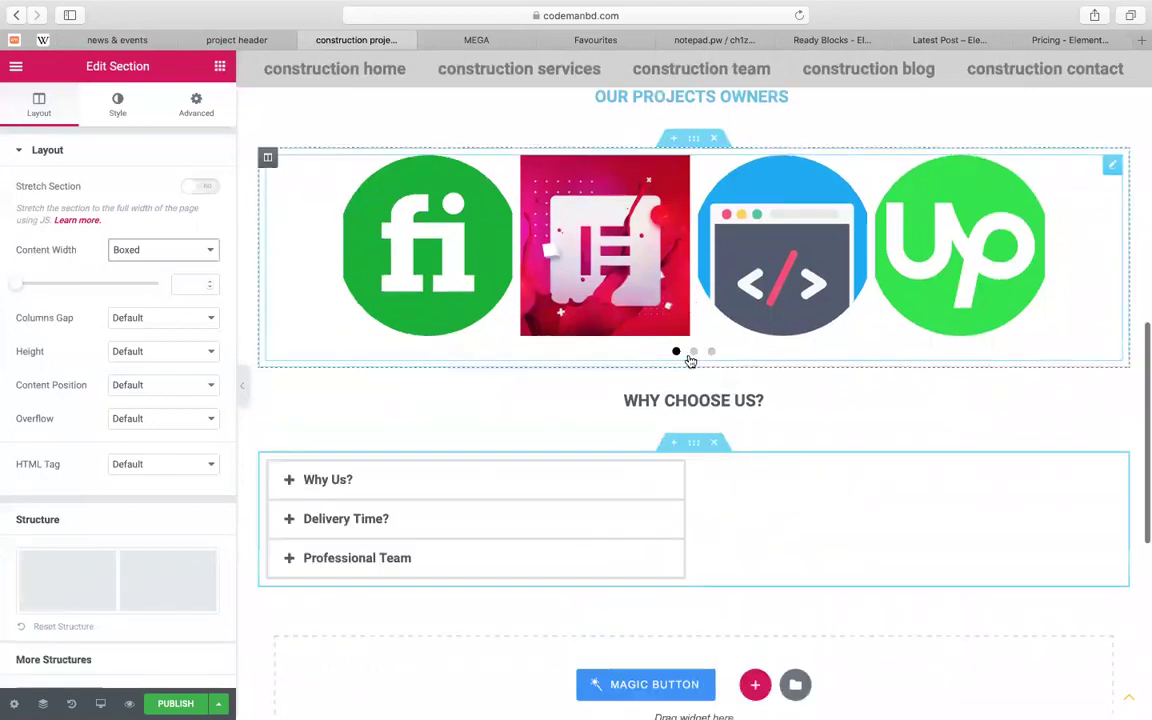
Return to the project header layout and delete its accordion and tabs section
key("ctrl+shift+Tab")
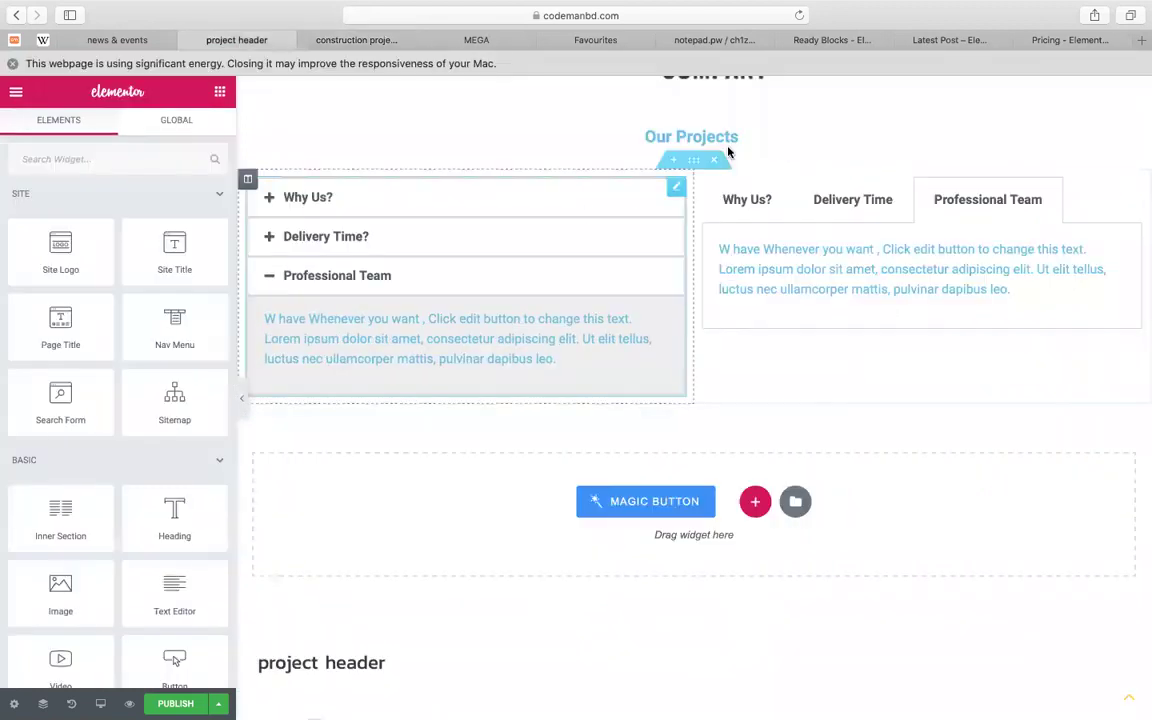
left_click(716, 163)
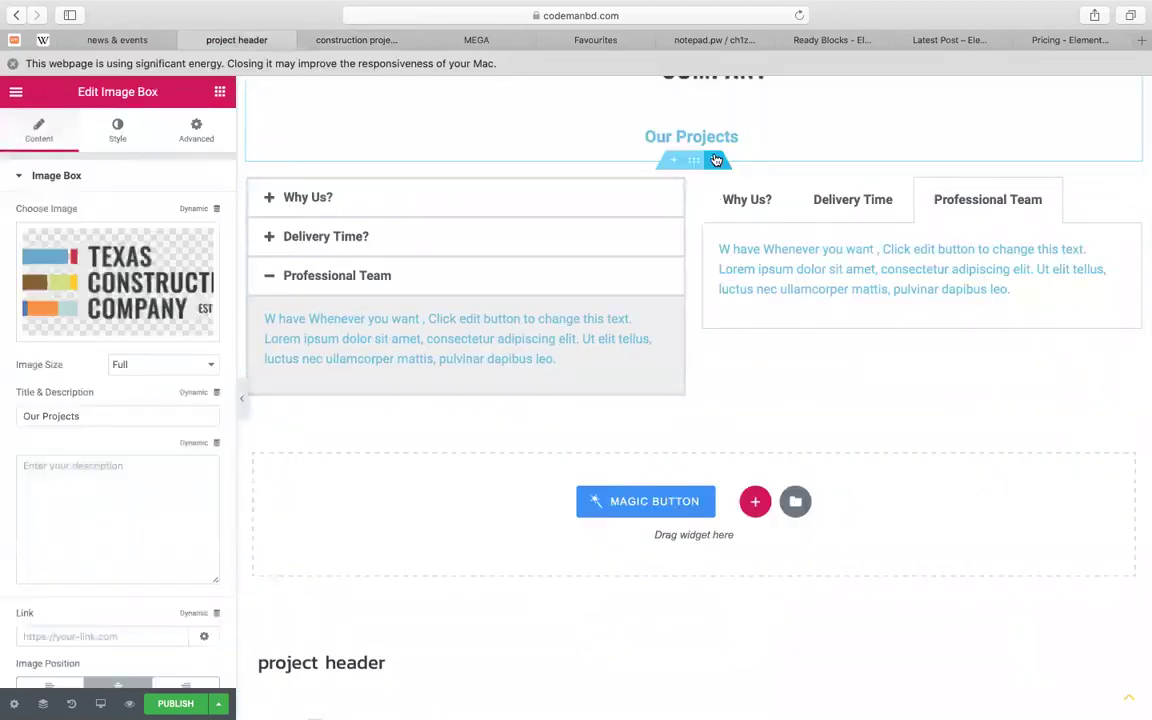
key("super+z")
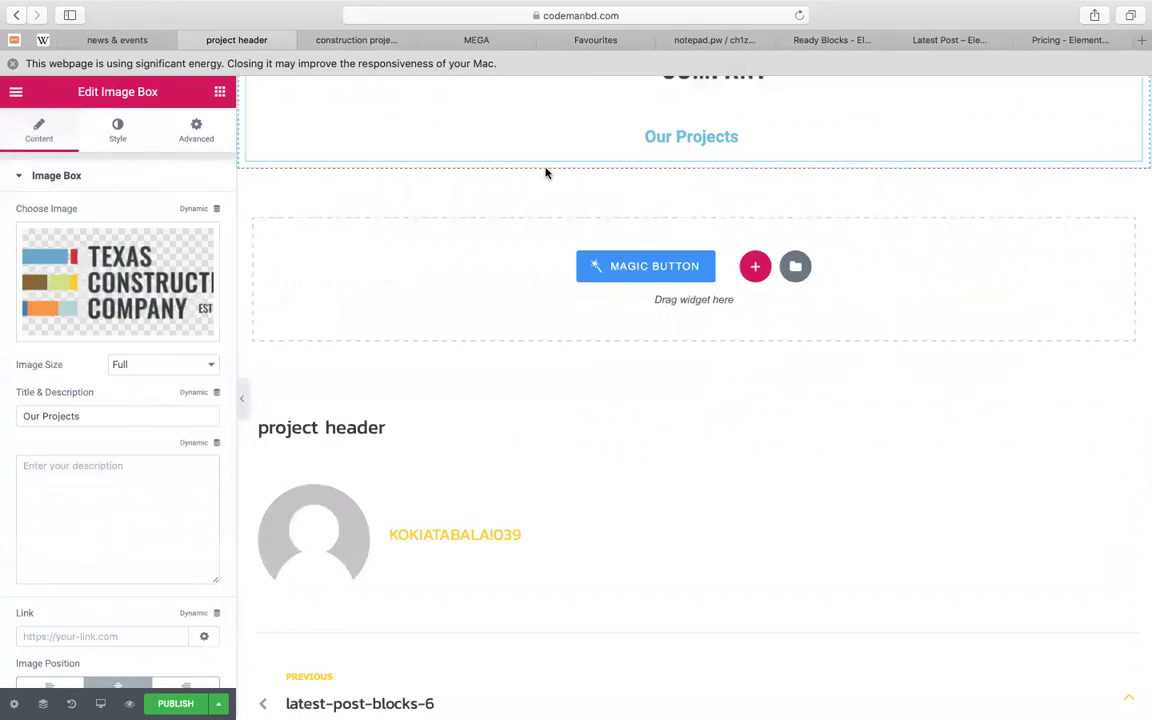
Add an empty single-column section below the "Our Projects" image box and show the list of available widgets
scroll(545, 173, "up", 4)
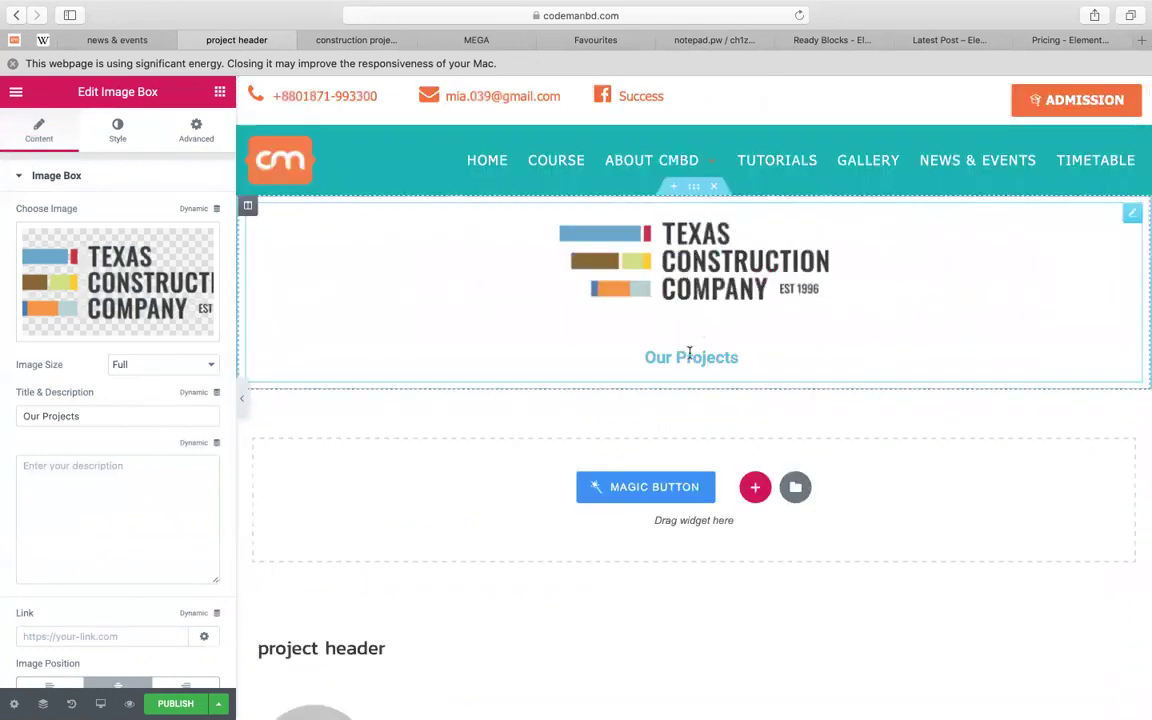
left_click(755, 487)
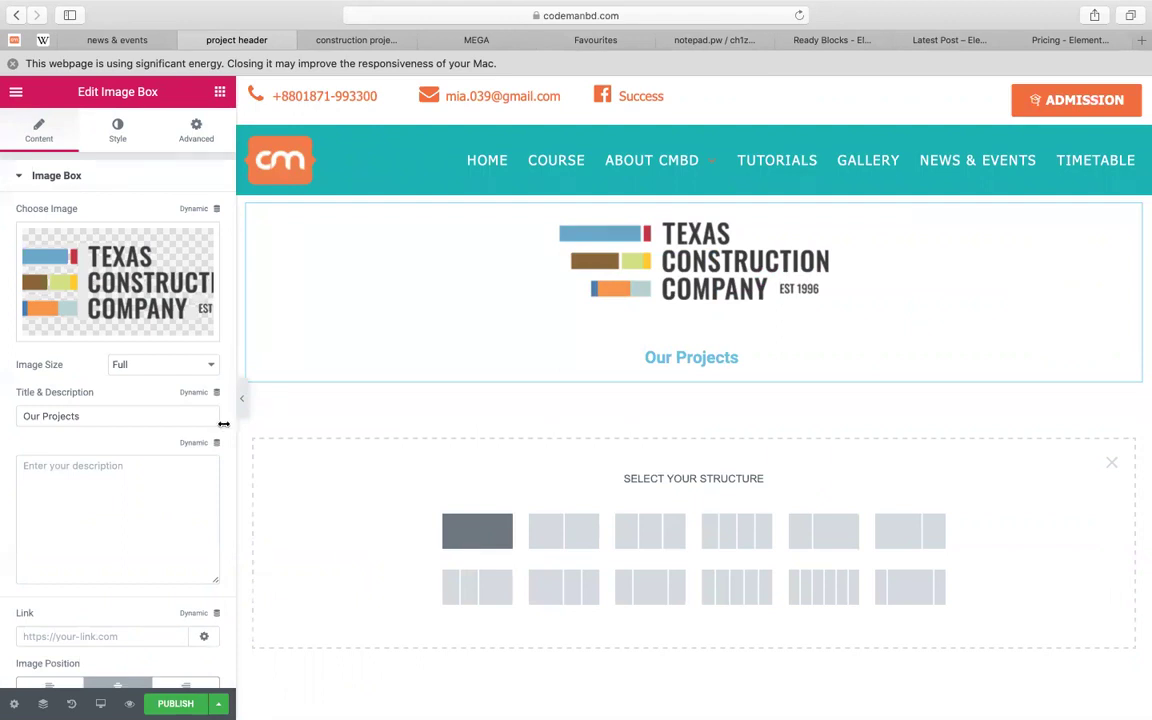
left_click(477, 530)
left_click(218, 92)
scroll(85, 292, "down", 5)
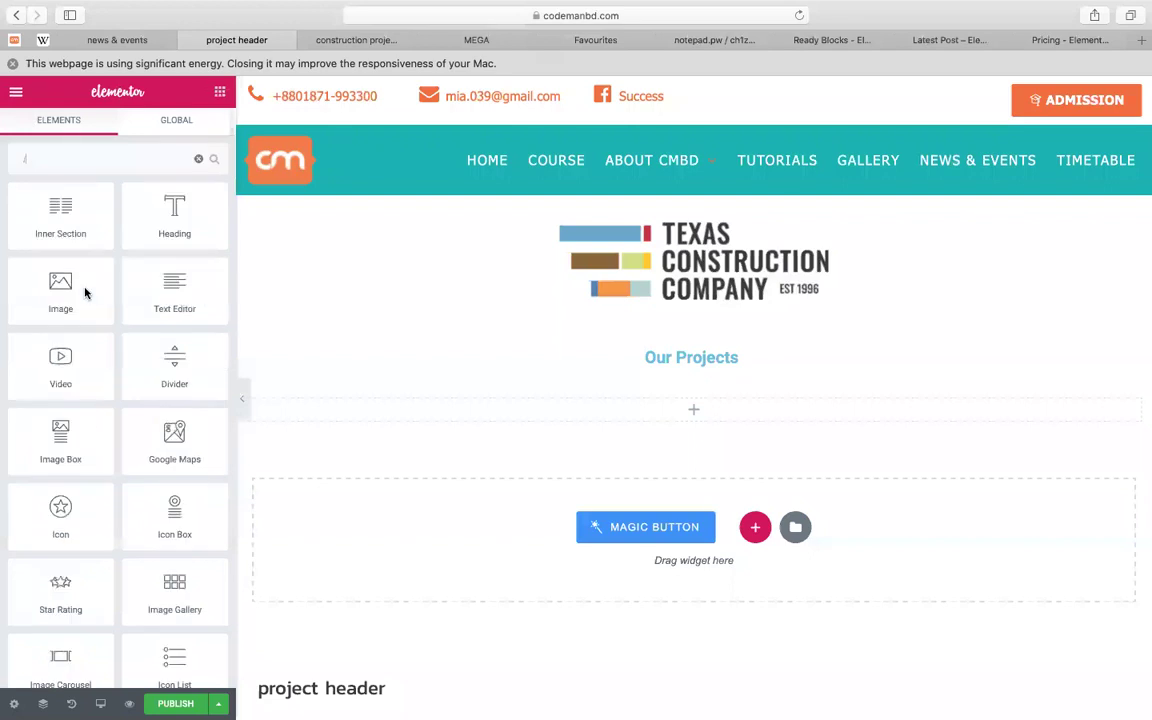
key("super+shift+l")
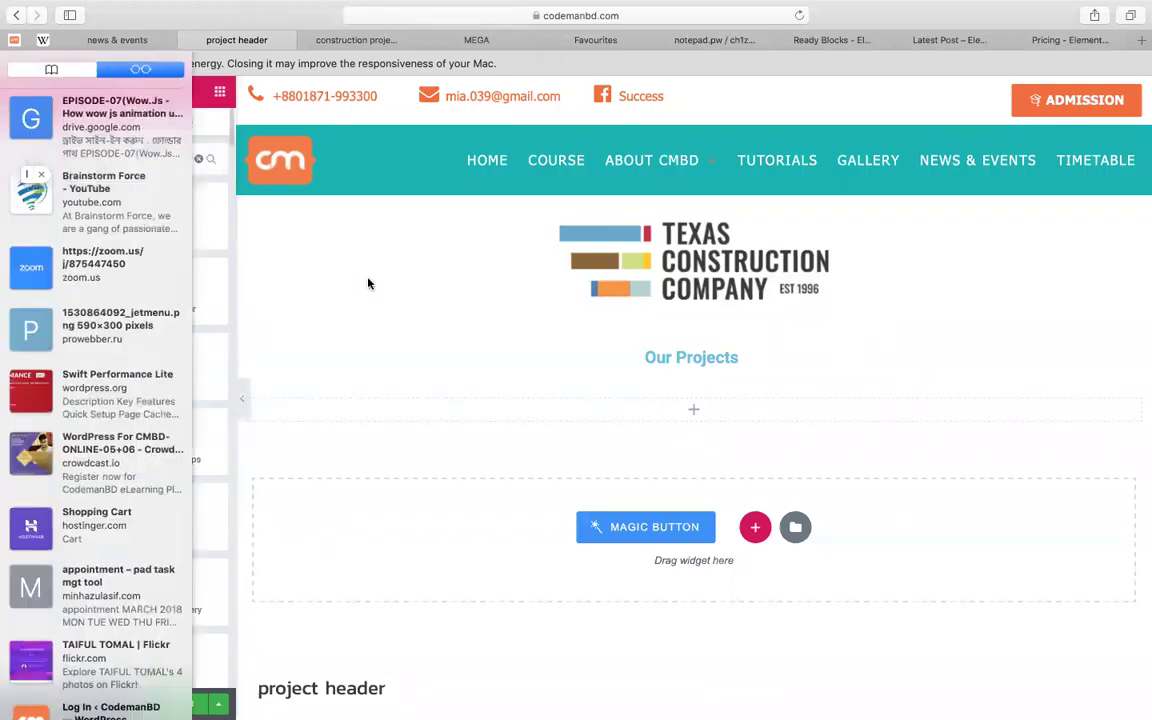
key("super+shift+l")
left_click(91, 156)
type("ima")
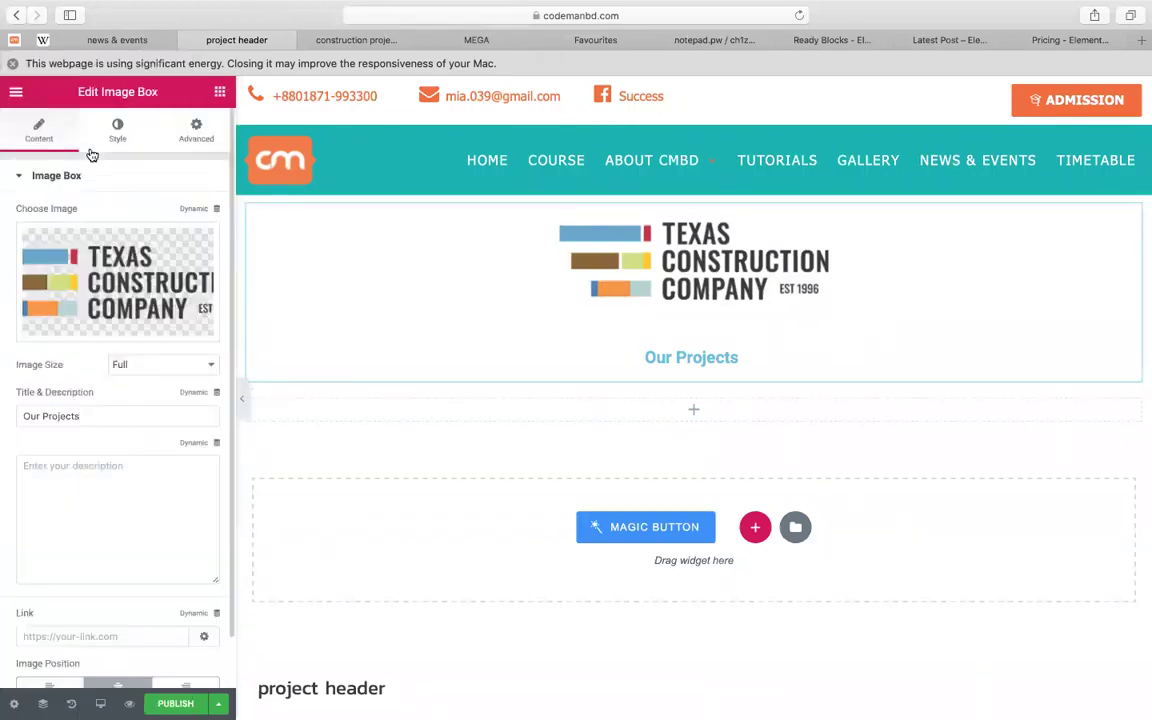
left_click(117, 130)
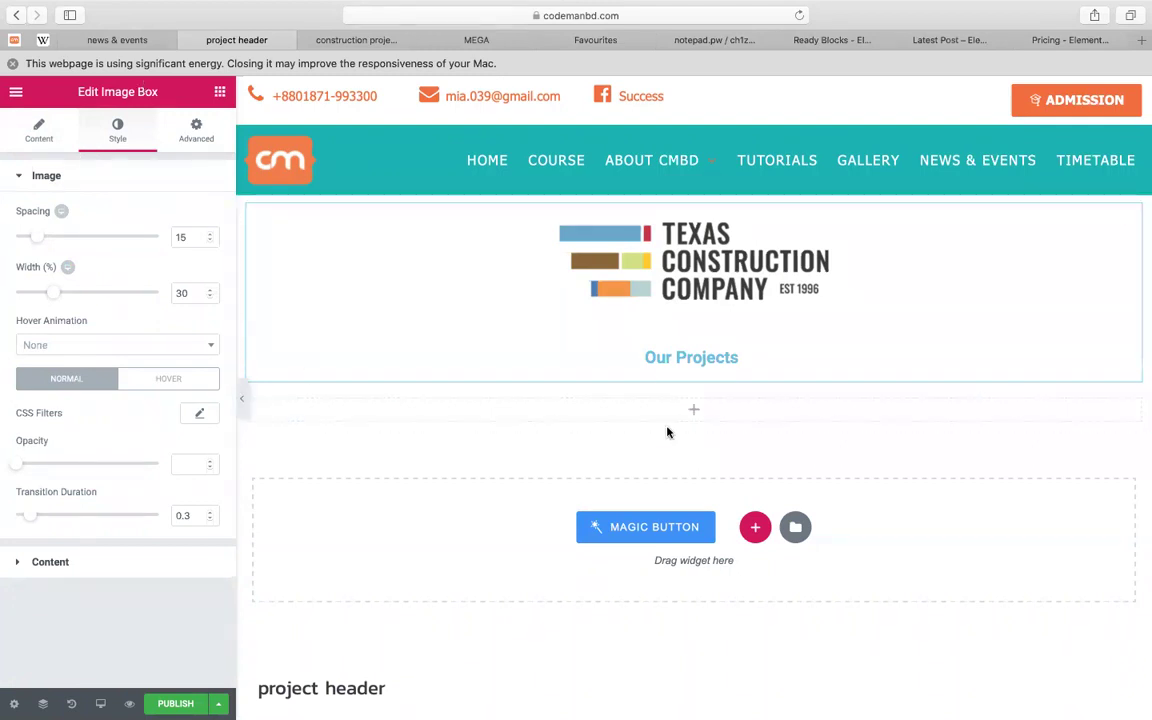
Place a Sitemap widget in the empty section and view the source options of its Pages and Categories items
left_click(695, 412)
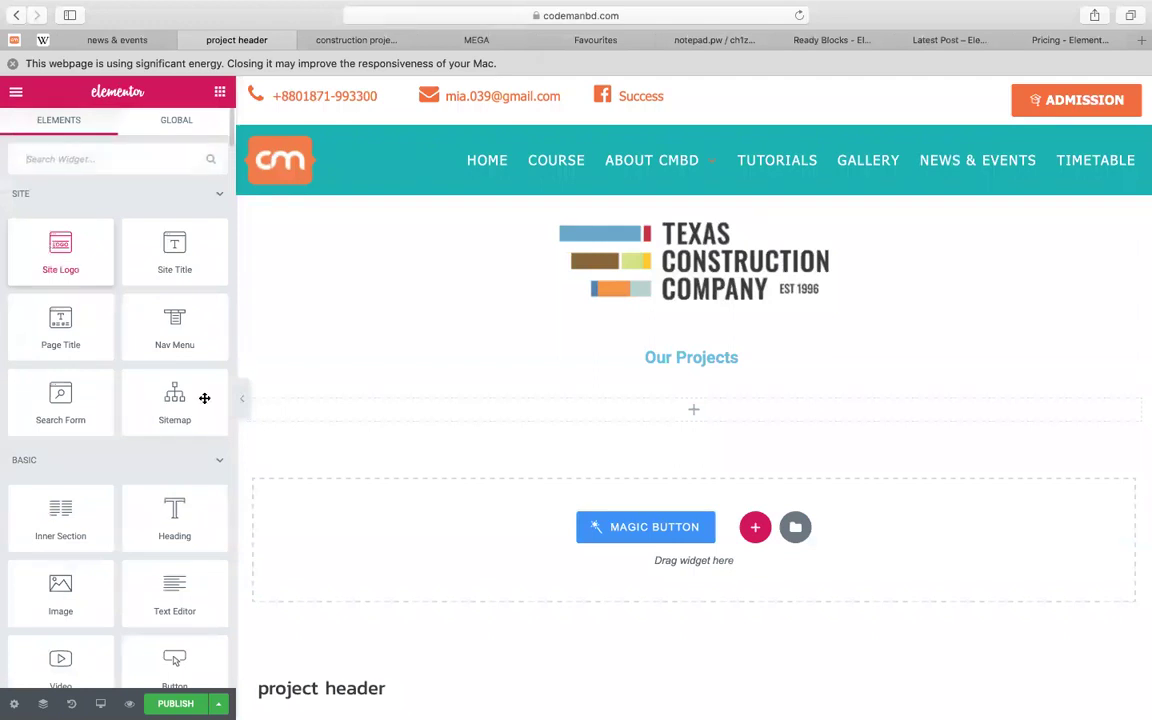
left_click_drag(166, 361, 668, 414)
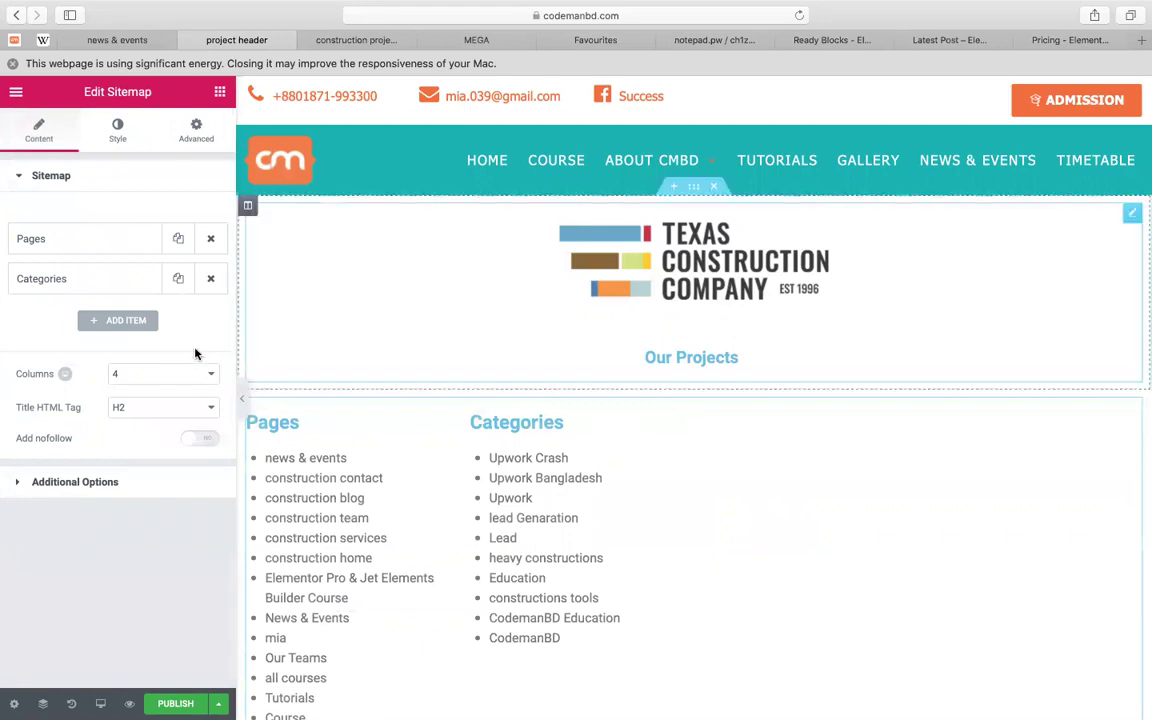
left_click(75, 233)
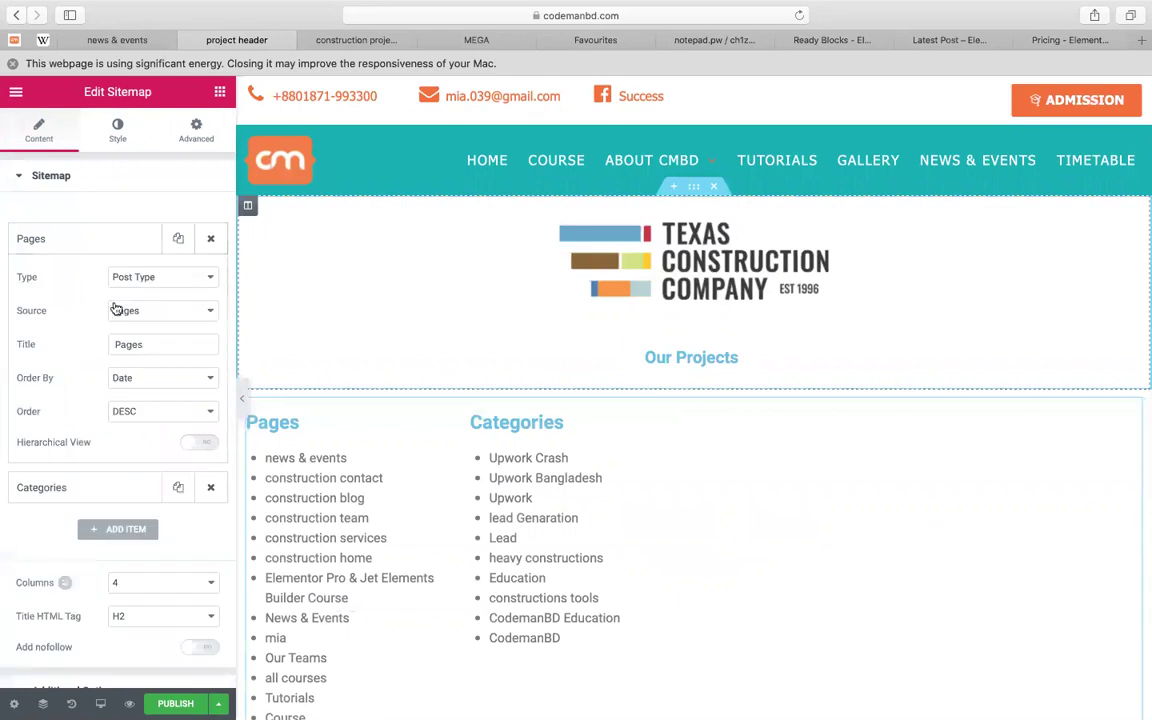
scroll(168, 305, "down", 1)
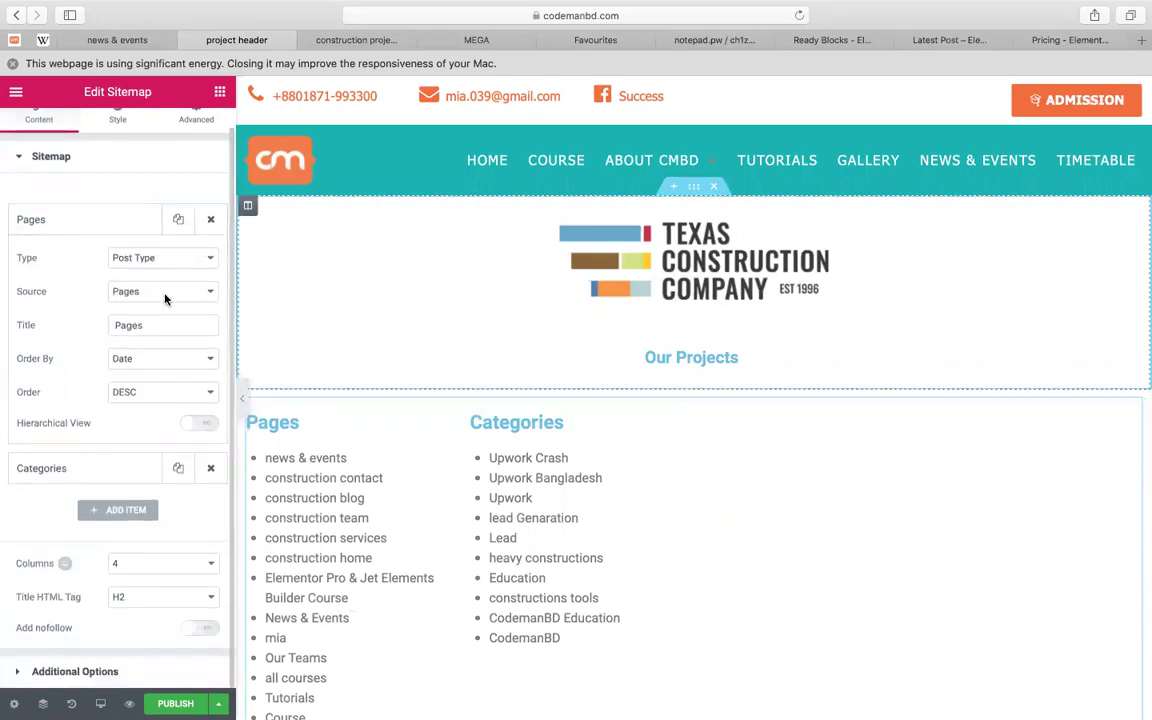
left_click(166, 294)
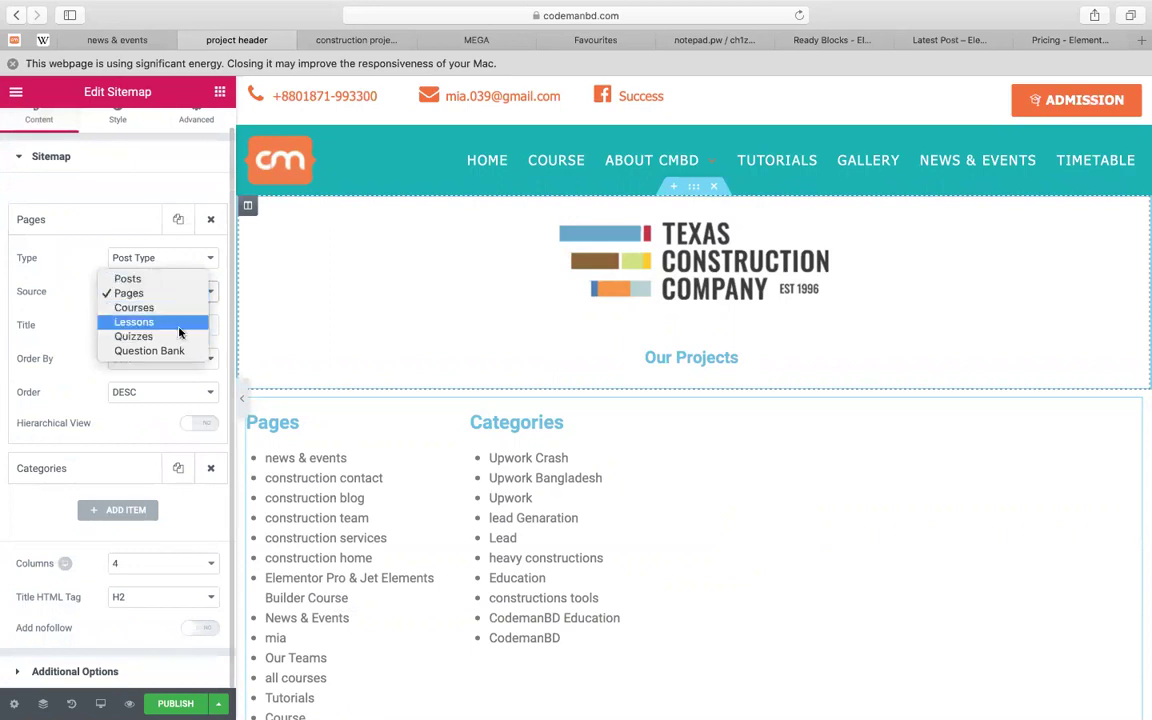
left_click(99, 371)
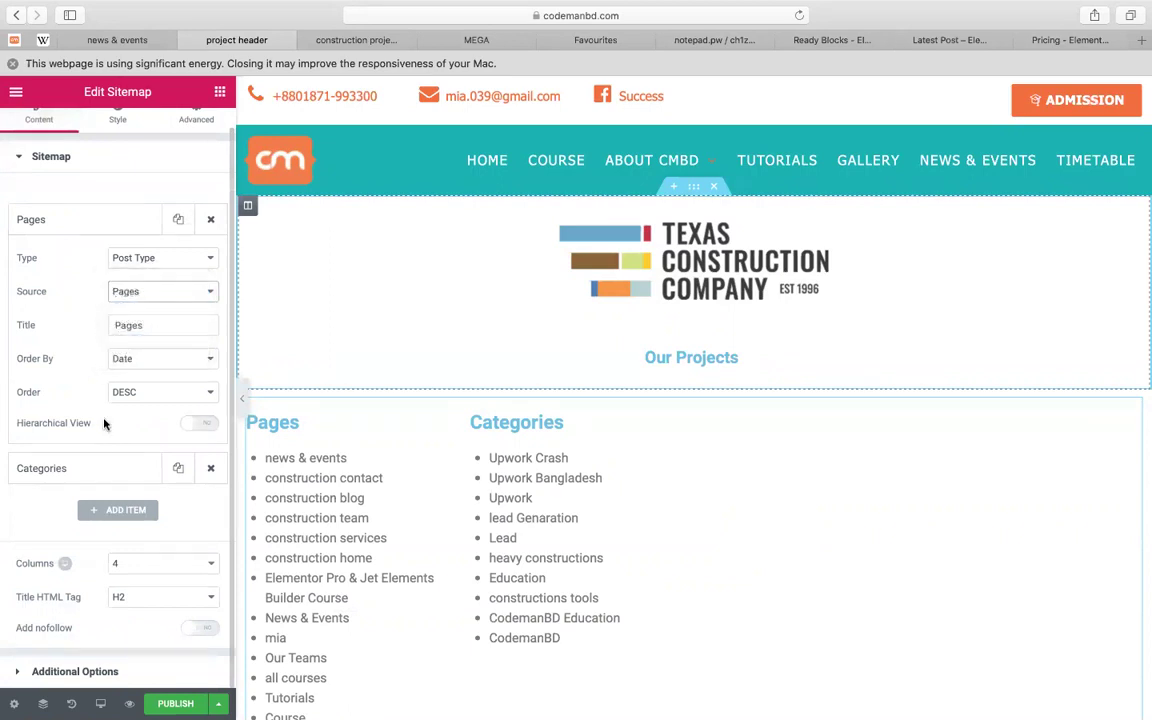
left_click(82, 470)
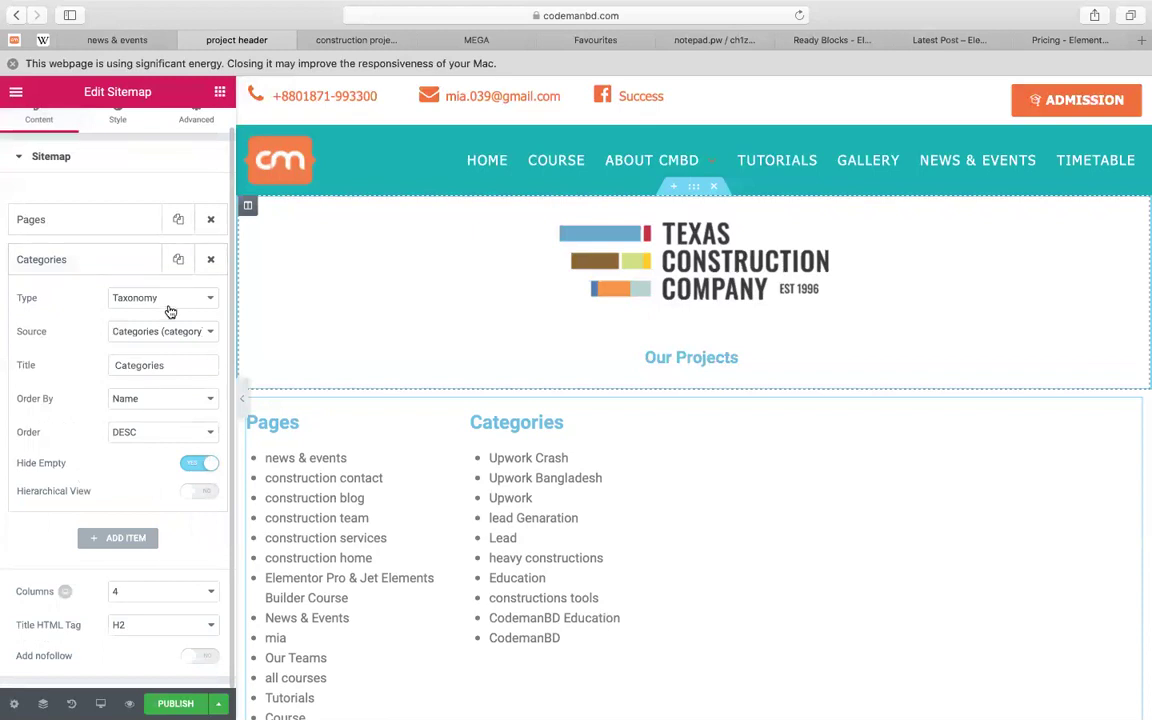
left_click(152, 330)
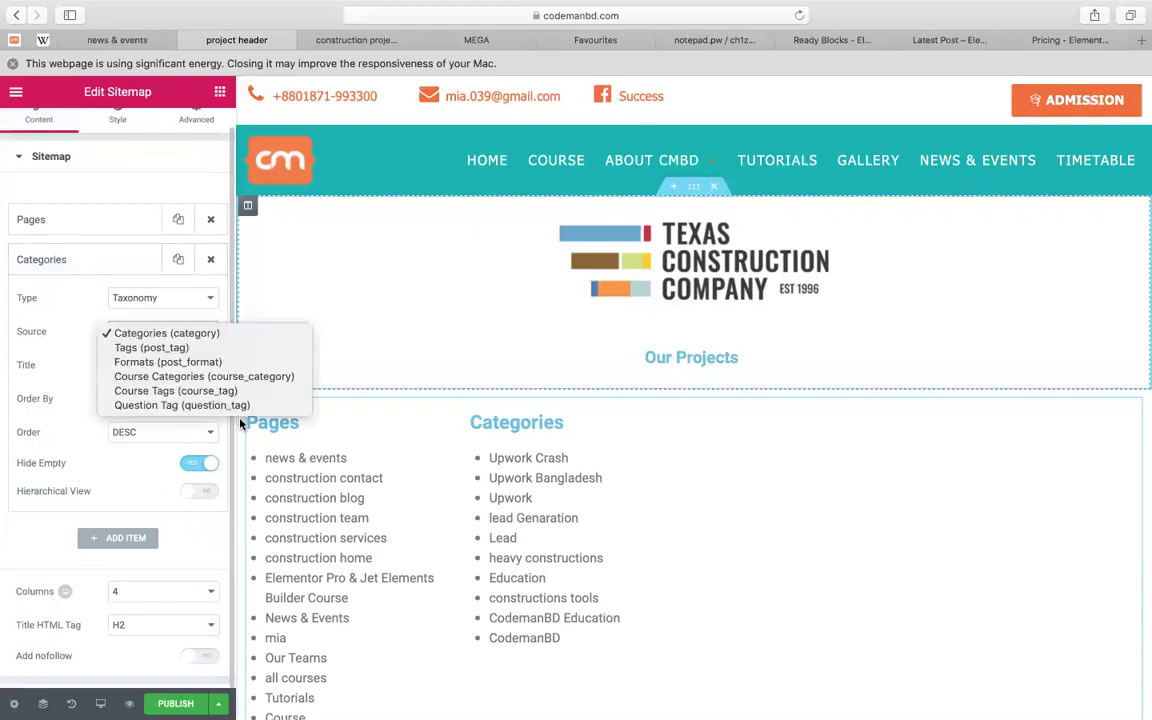
left_click(46, 312)
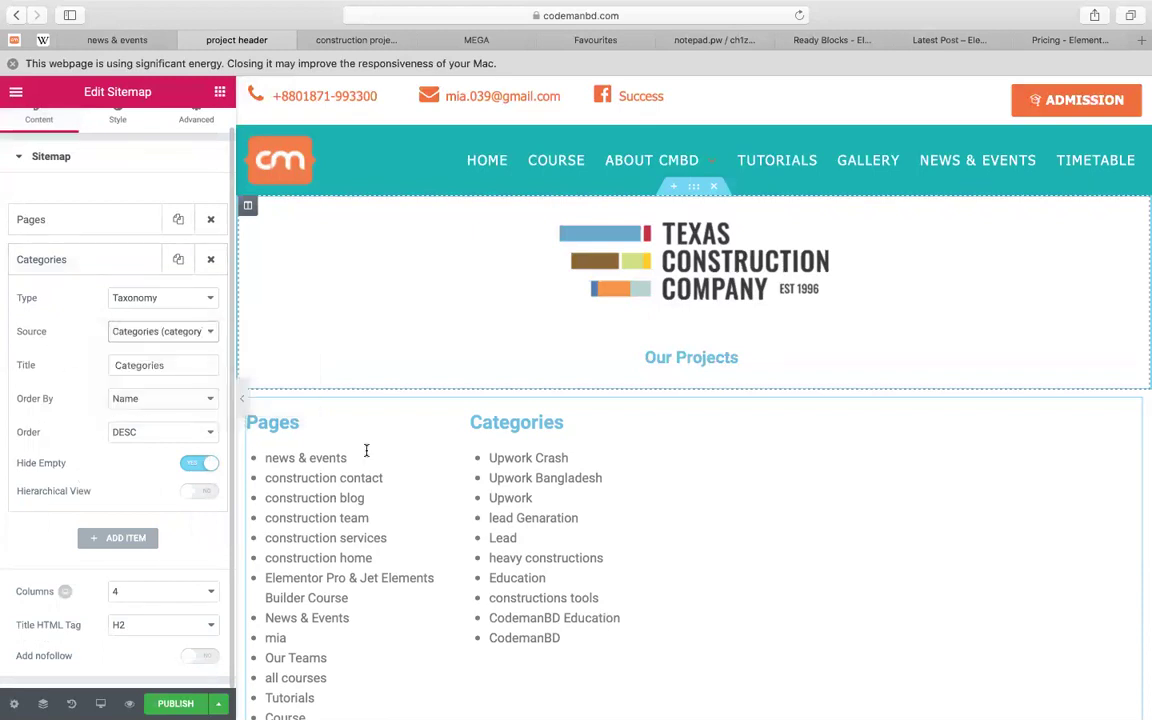
Delete the sitemap section and add a fresh single-column section below the "Our Projects" image box
scroll(520, 478, "down", 3)
left_click(720, 230)
left_click(753, 325)
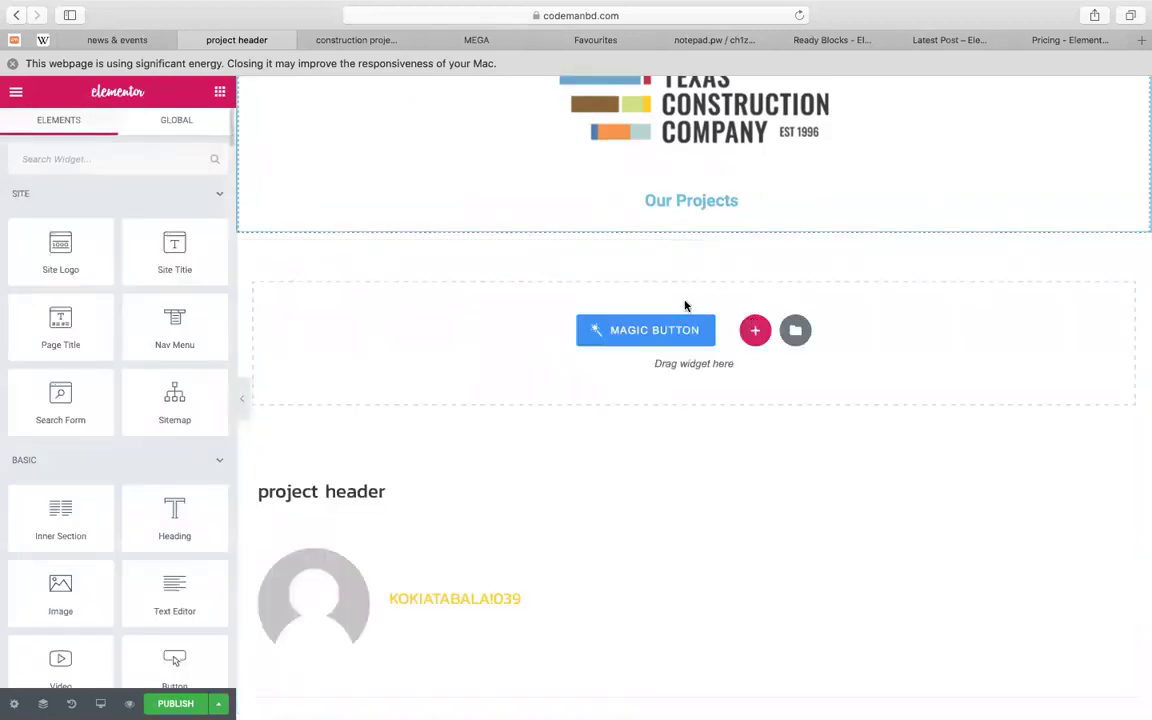
left_click(519, 379)
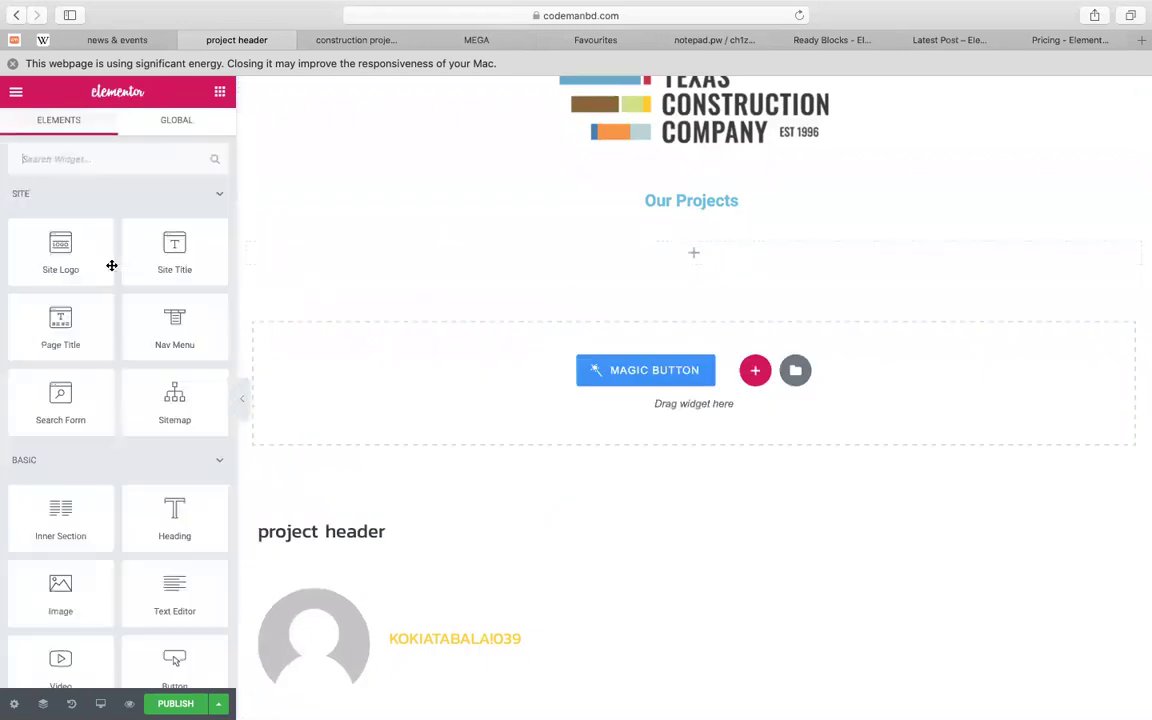
Search the widgets for "lis" and place an Icon List in its own section below the empty one
scroll(85, 530, "down", 2)
left_click(75, 157)
type("lis")
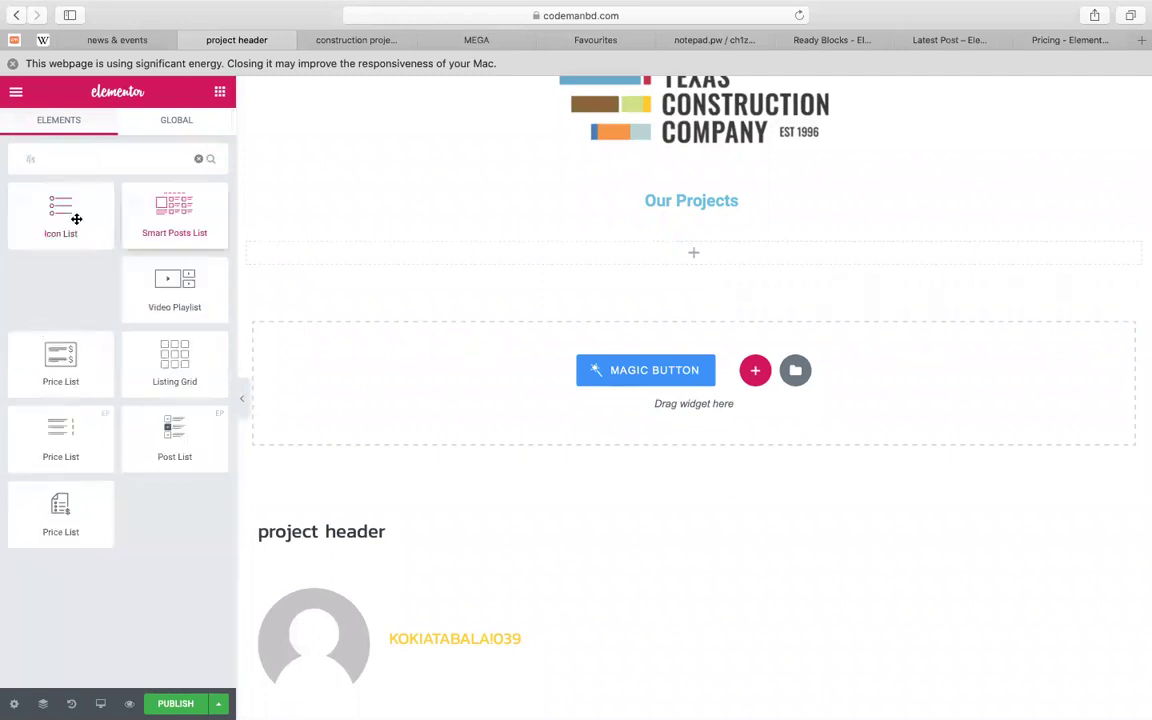
left_click_drag(570, 213, 584, 235)
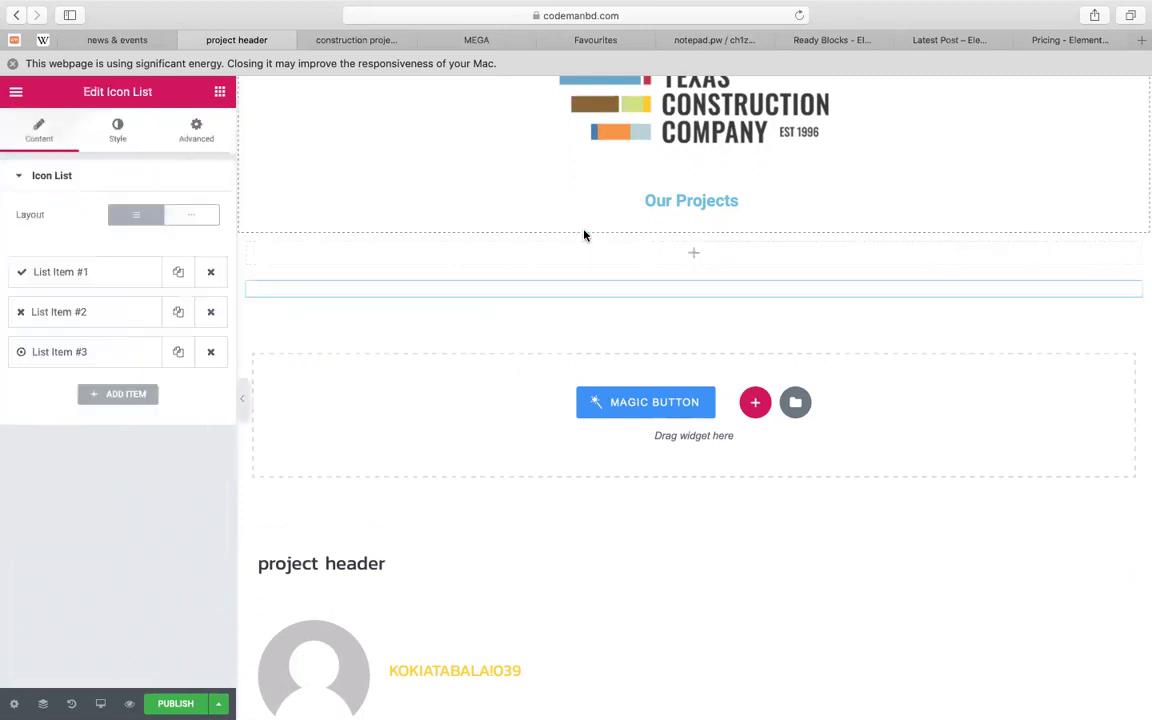
Delete the empty section above the icon list and insert a section with three equal columns in its place
mouse_move(769, 299)
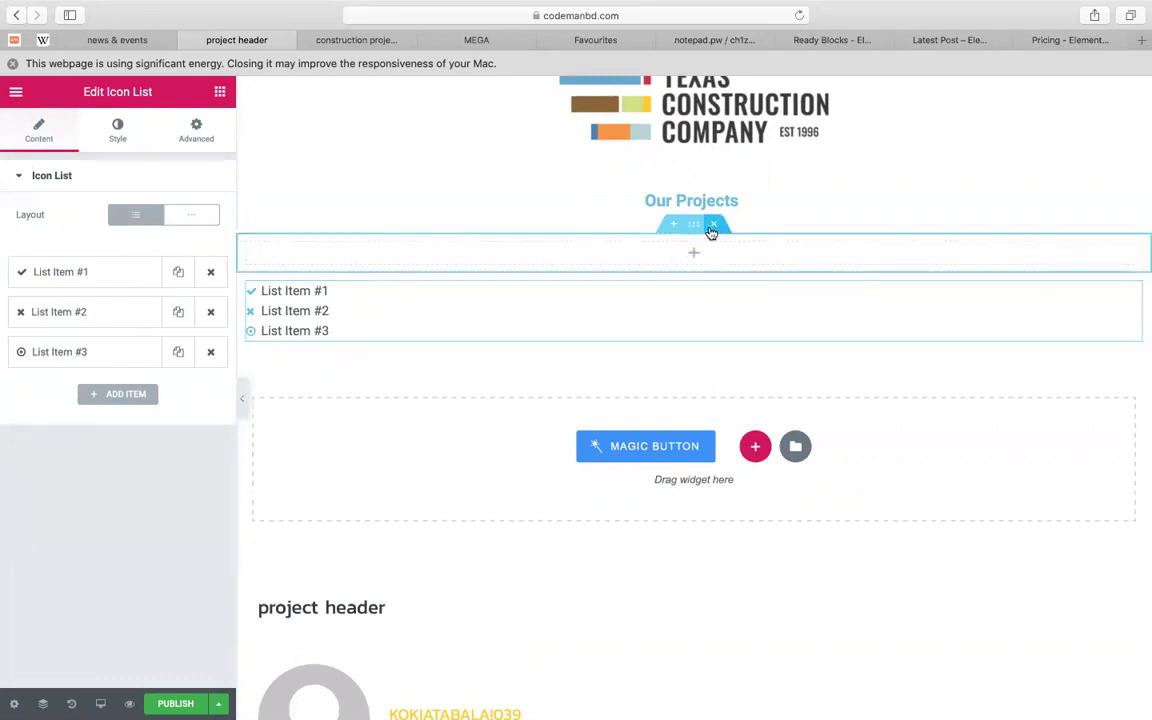
left_click(711, 232)
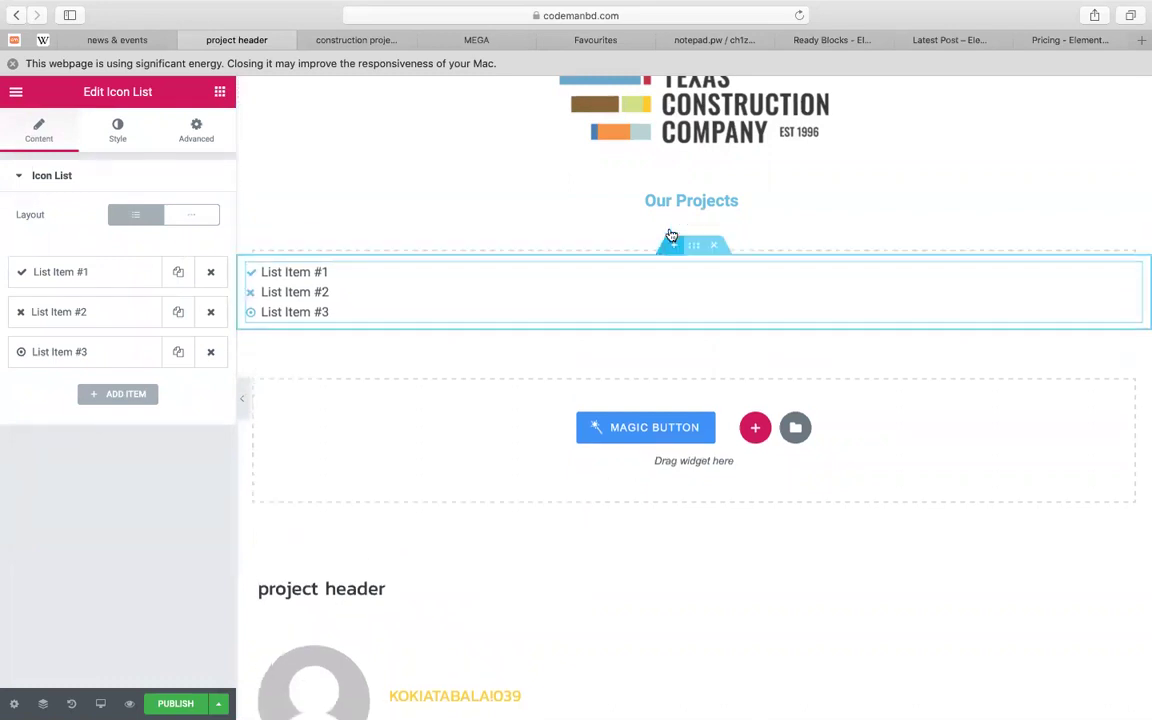
left_click(672, 236)
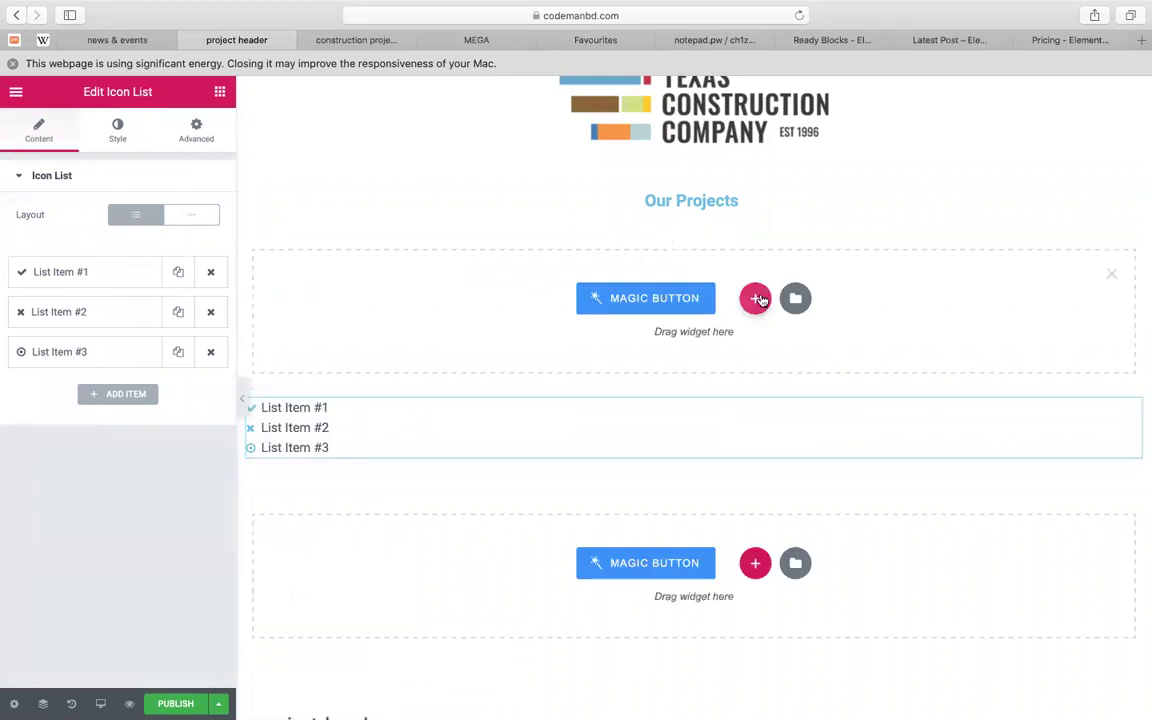
left_click(758, 299)
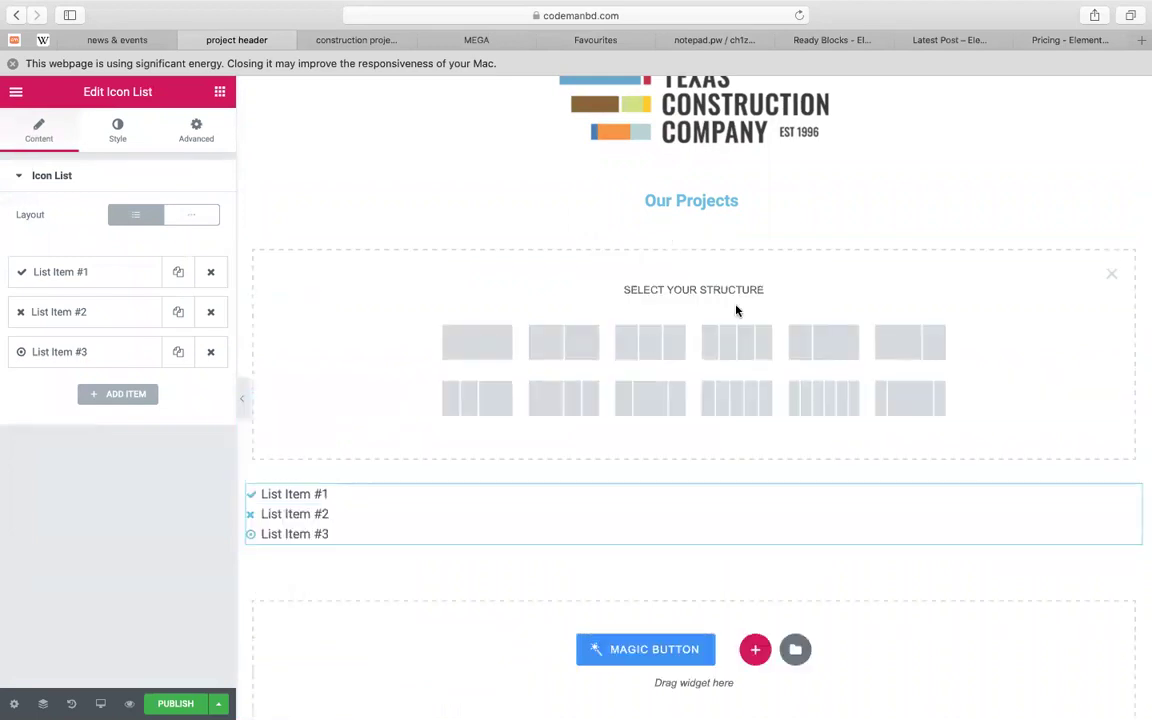
left_click(625, 342)
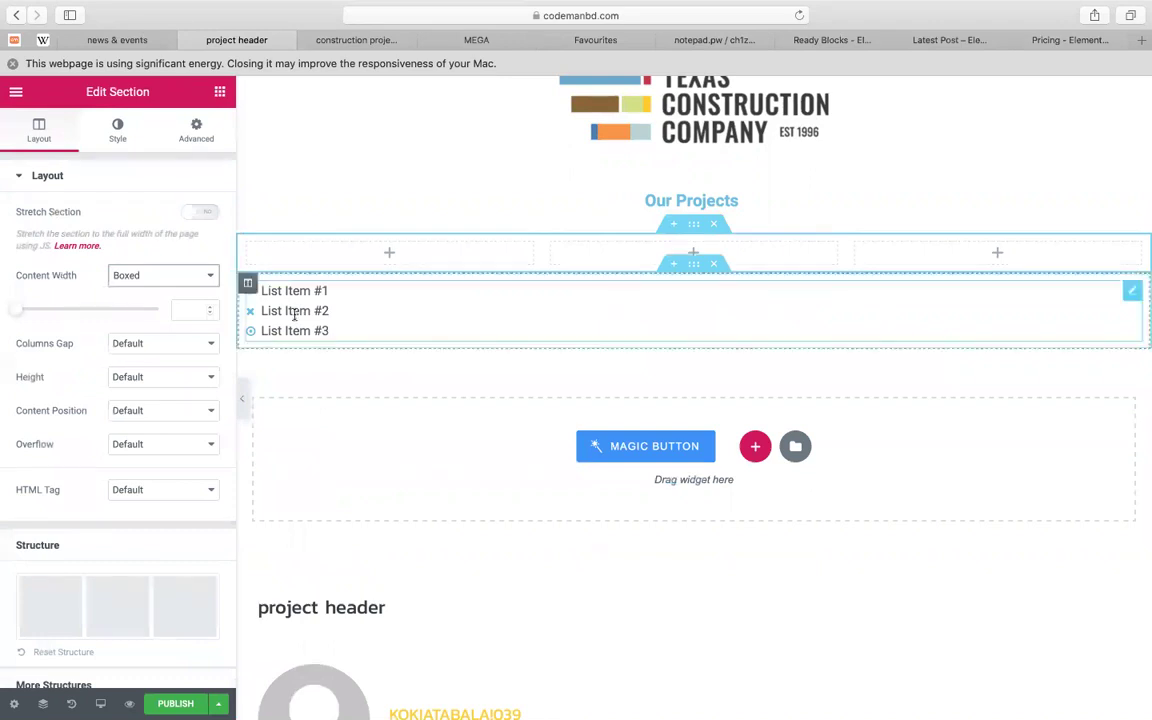
Copy the icon list into each of the three columns under "Our Projects" and delete the original icon list section
right_click(296, 312)
key("Escape")
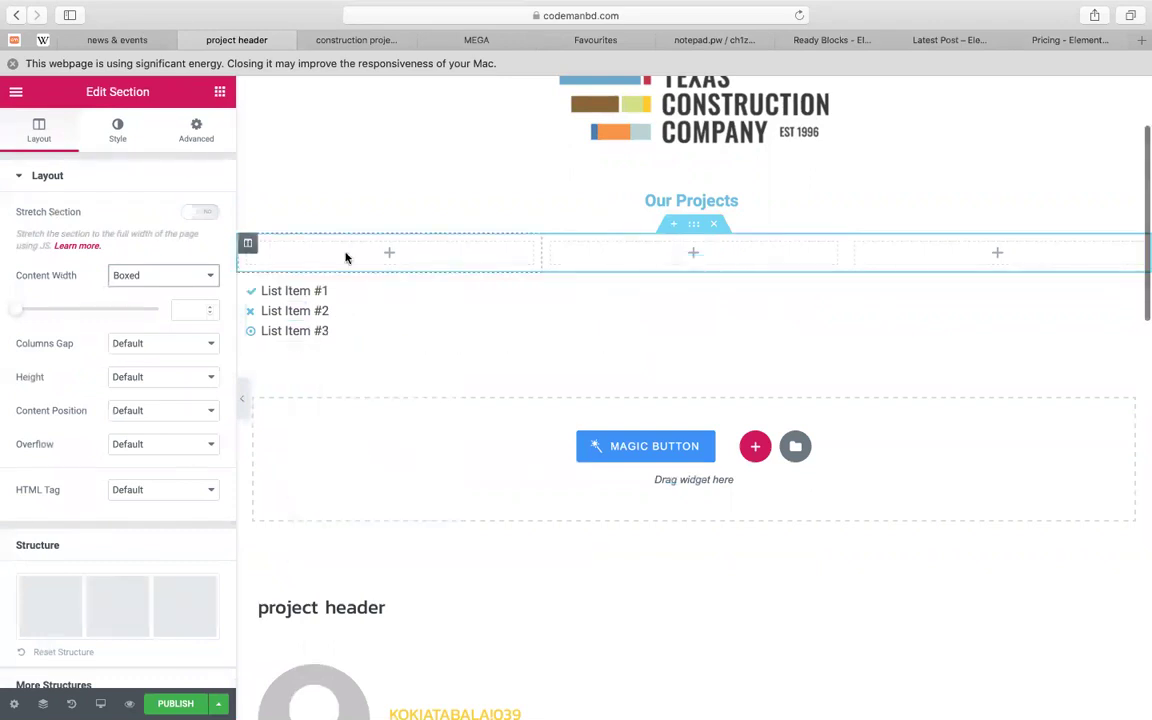
right_click(404, 250)
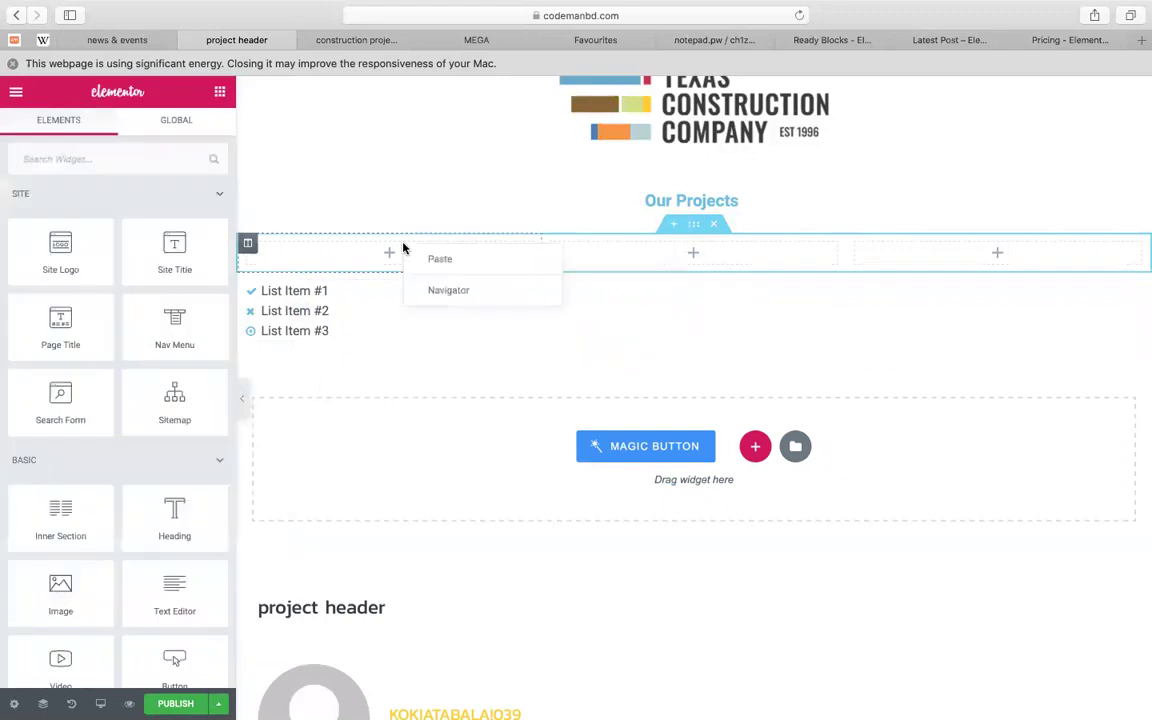
left_click(452, 263)
right_click(573, 261)
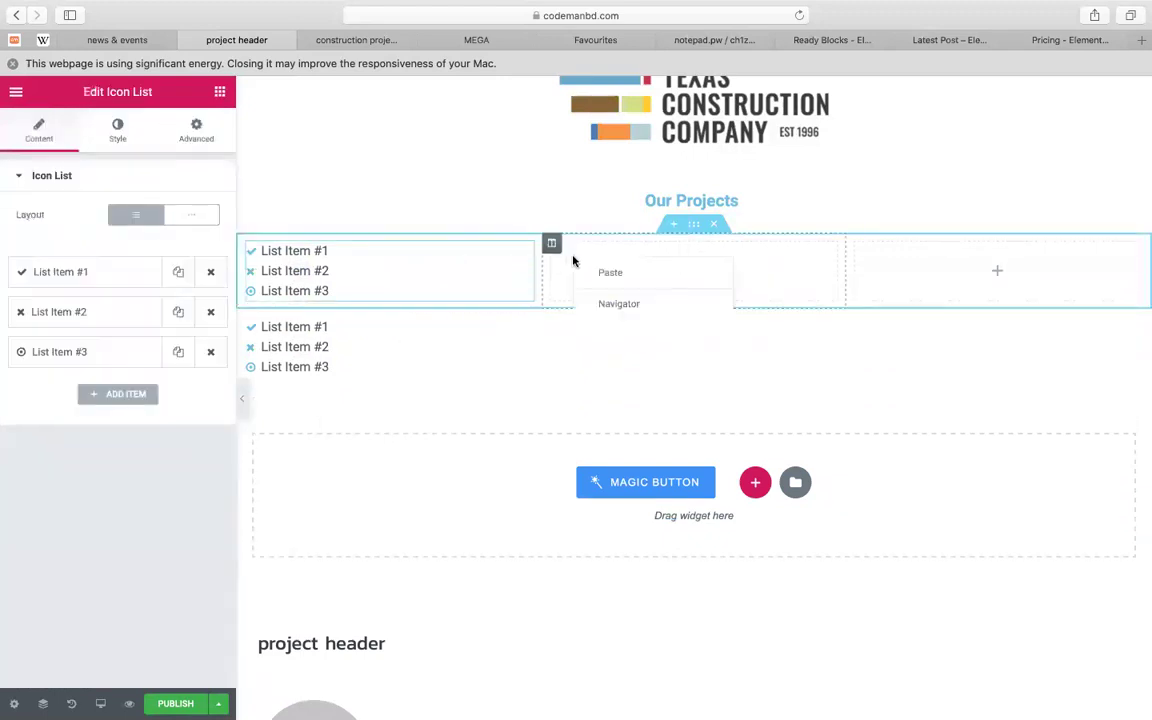
left_click(658, 276)
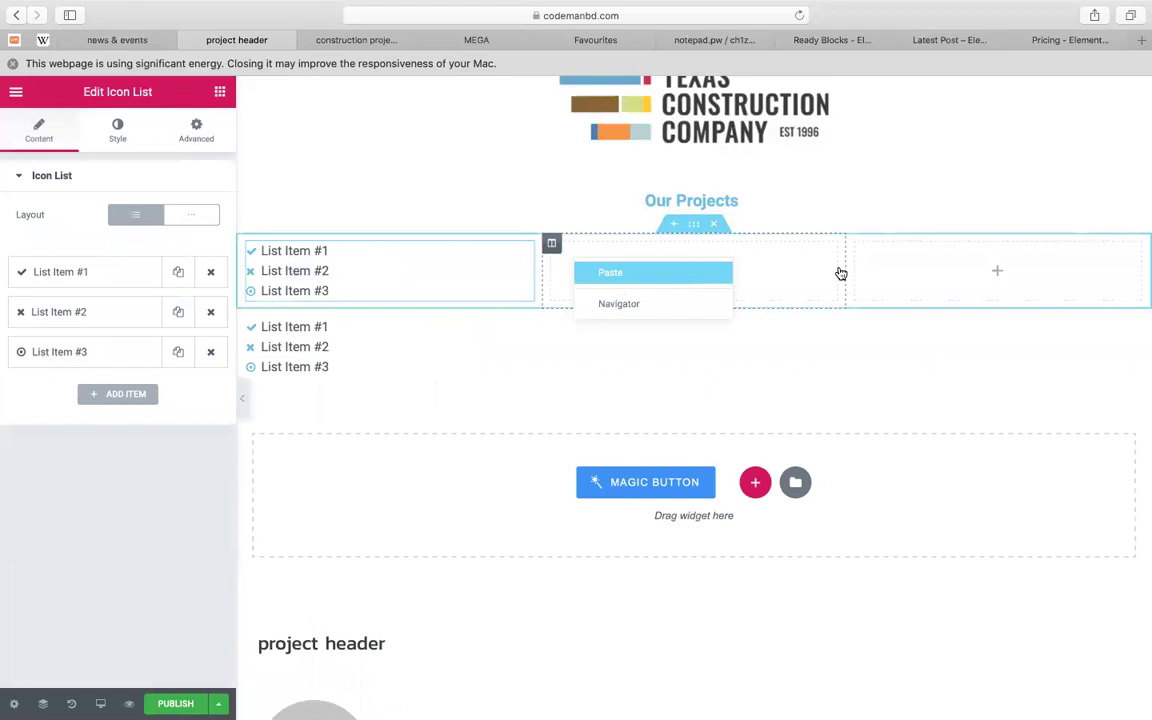
right_click(904, 262)
right_click(906, 264)
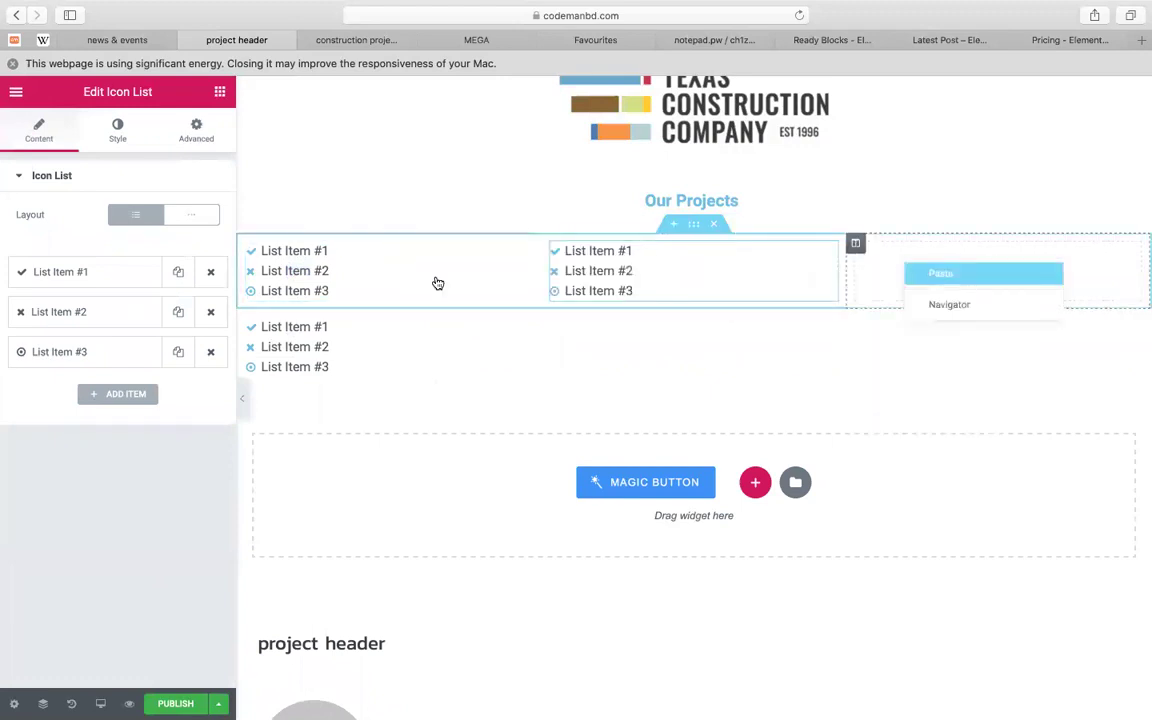
key("super+v")
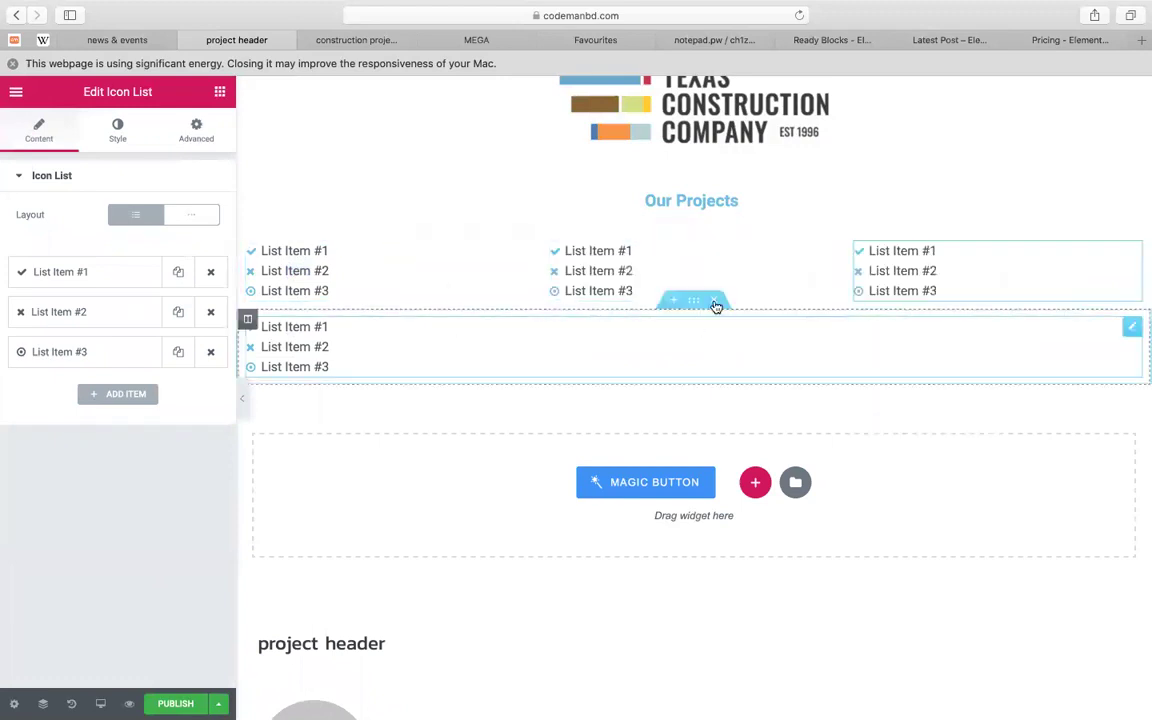
left_click(716, 303)
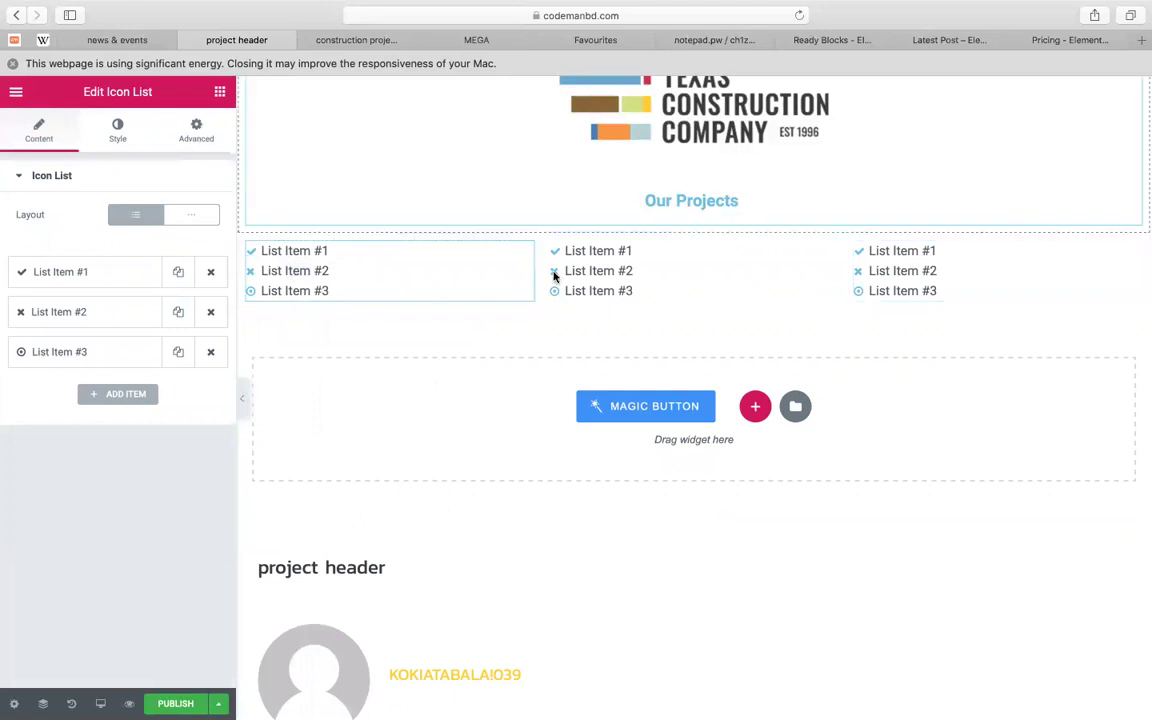
Set the first item's text in the first column's icon list to "Constructions Tools Management(Canada)"
scroll(800, 265, "up", 1)
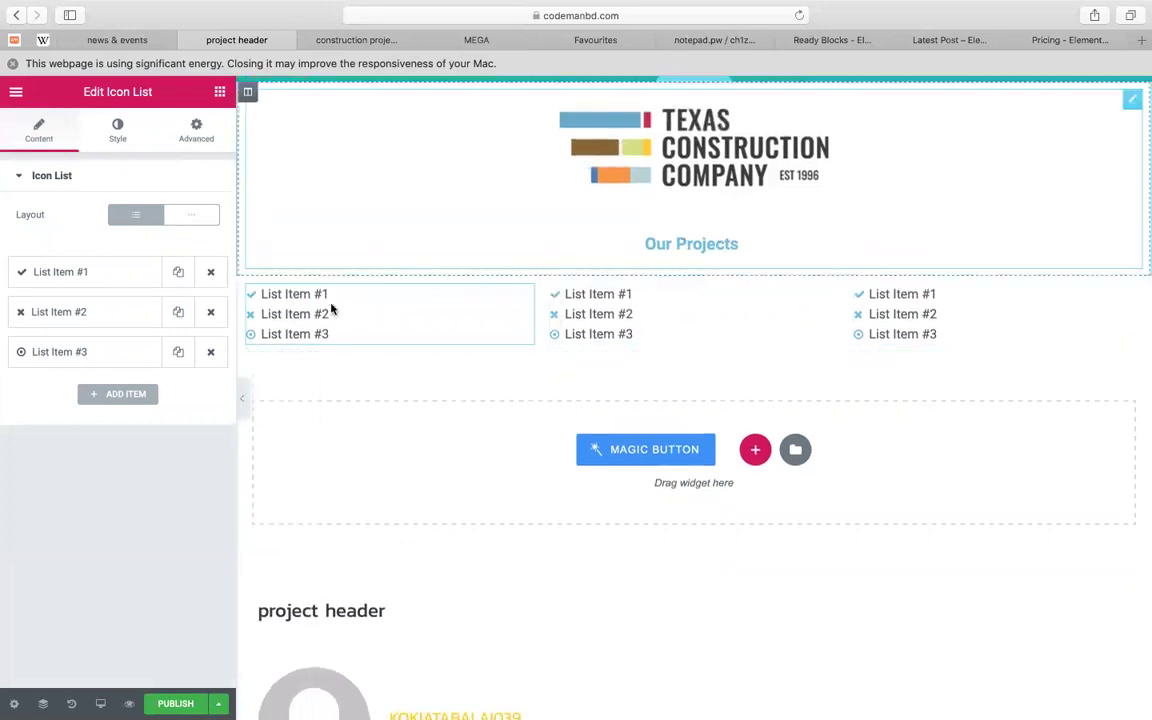
left_click(88, 271)
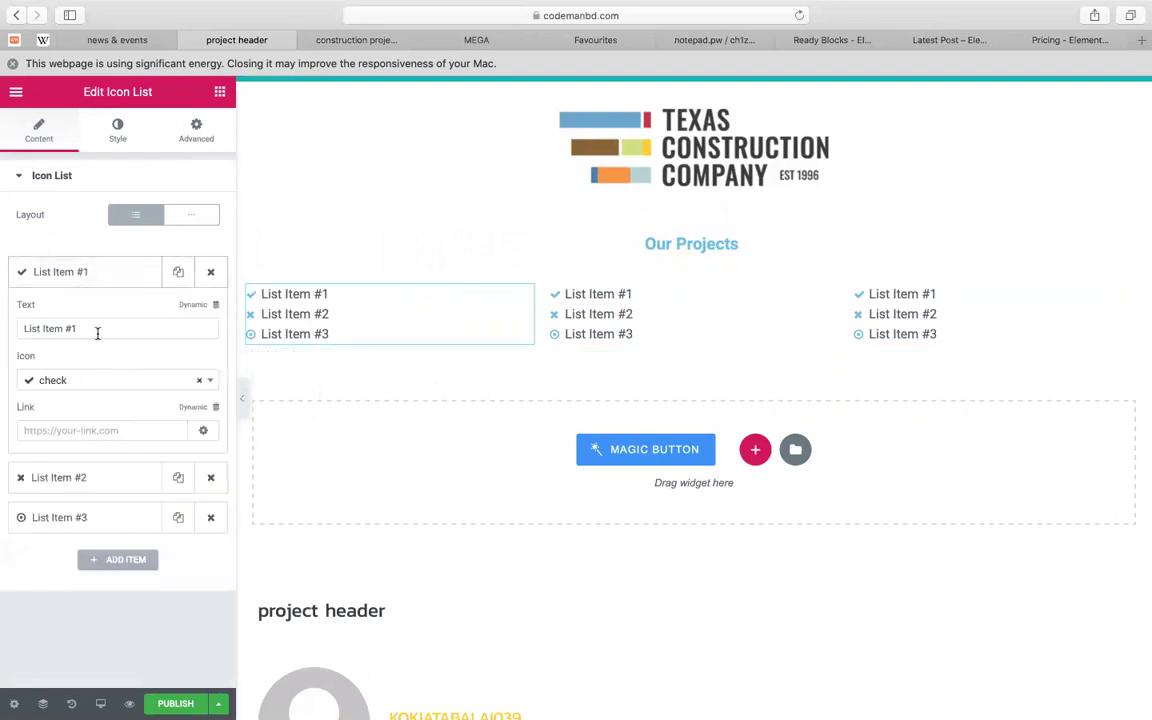
triple_click(97, 330)
type("C")
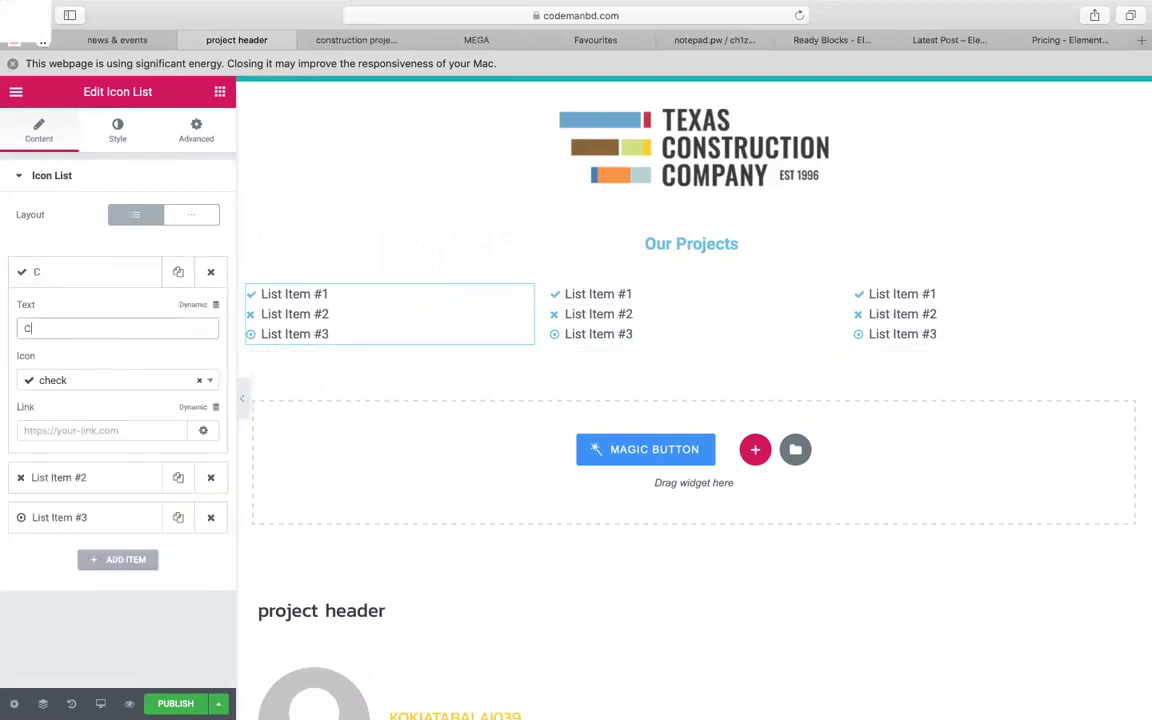
type("onstr")
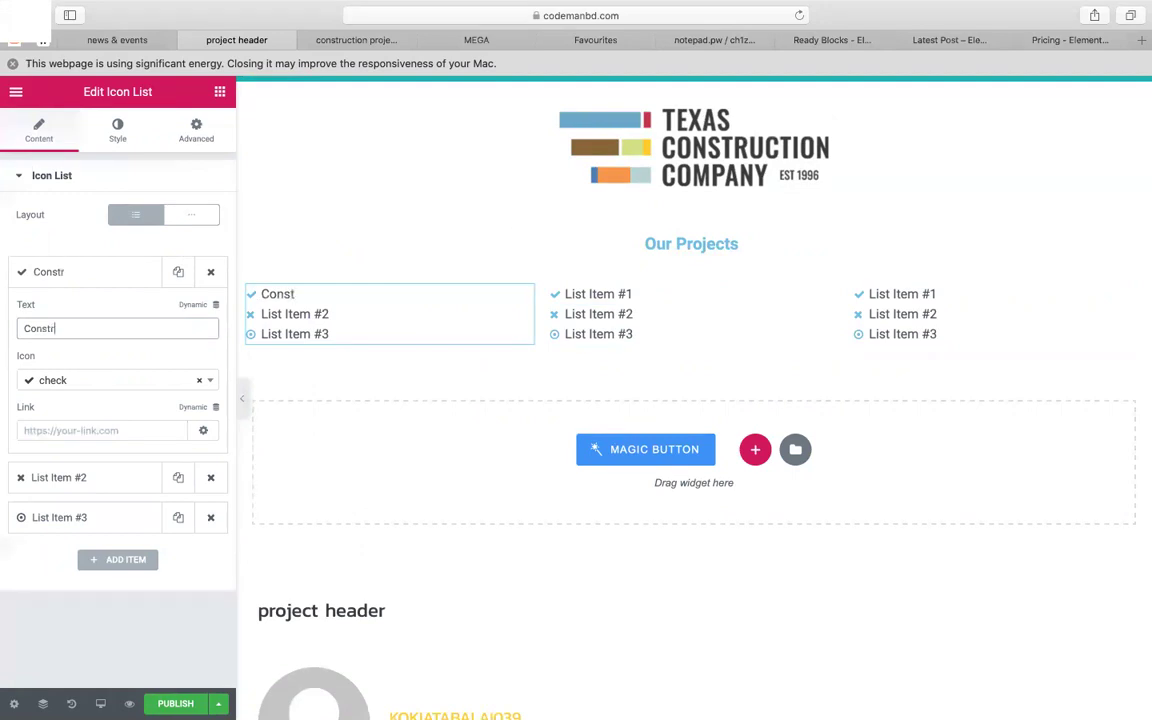
type("uctions Tool")
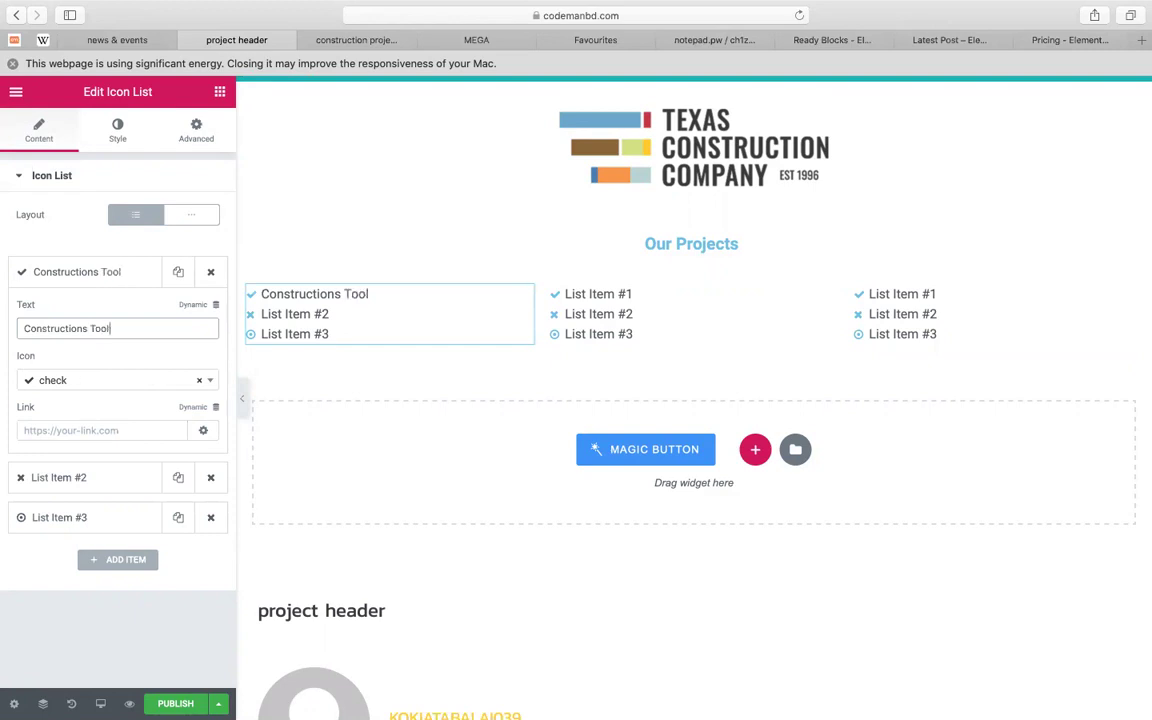
type("s Management(C")
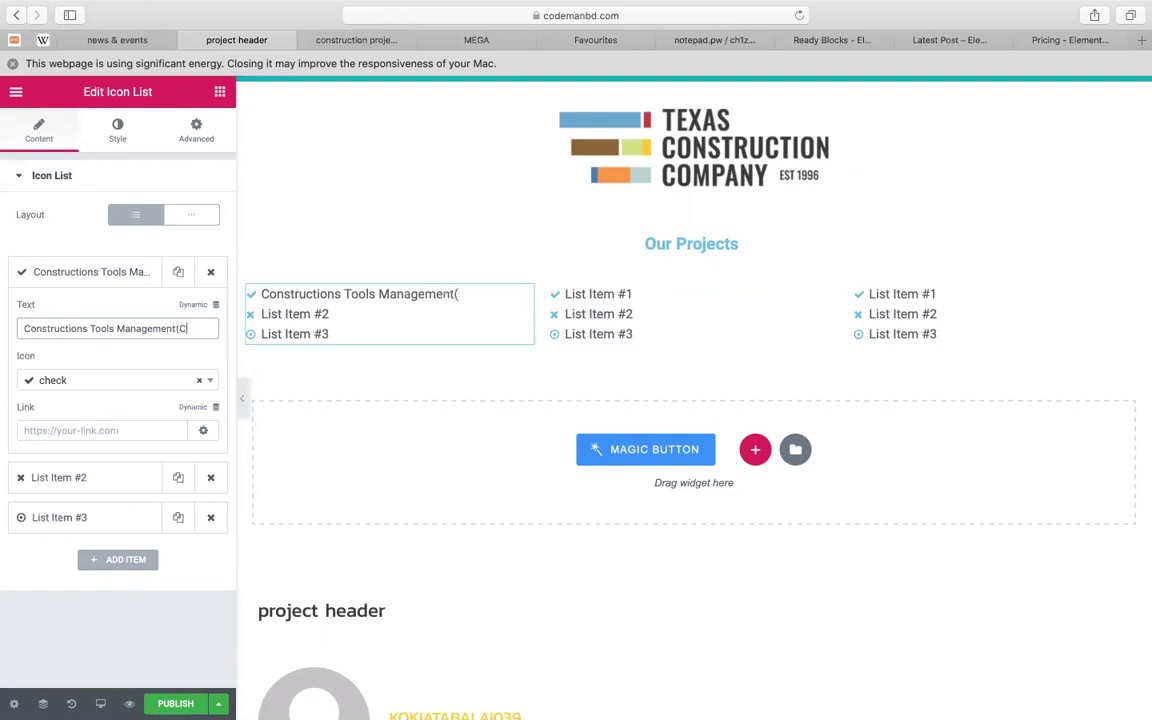
type("anada)")
left_click(46, 272)
Set the second item's text in the first column's icon list to "weaver development (Italy )"
left_click(155, 309)
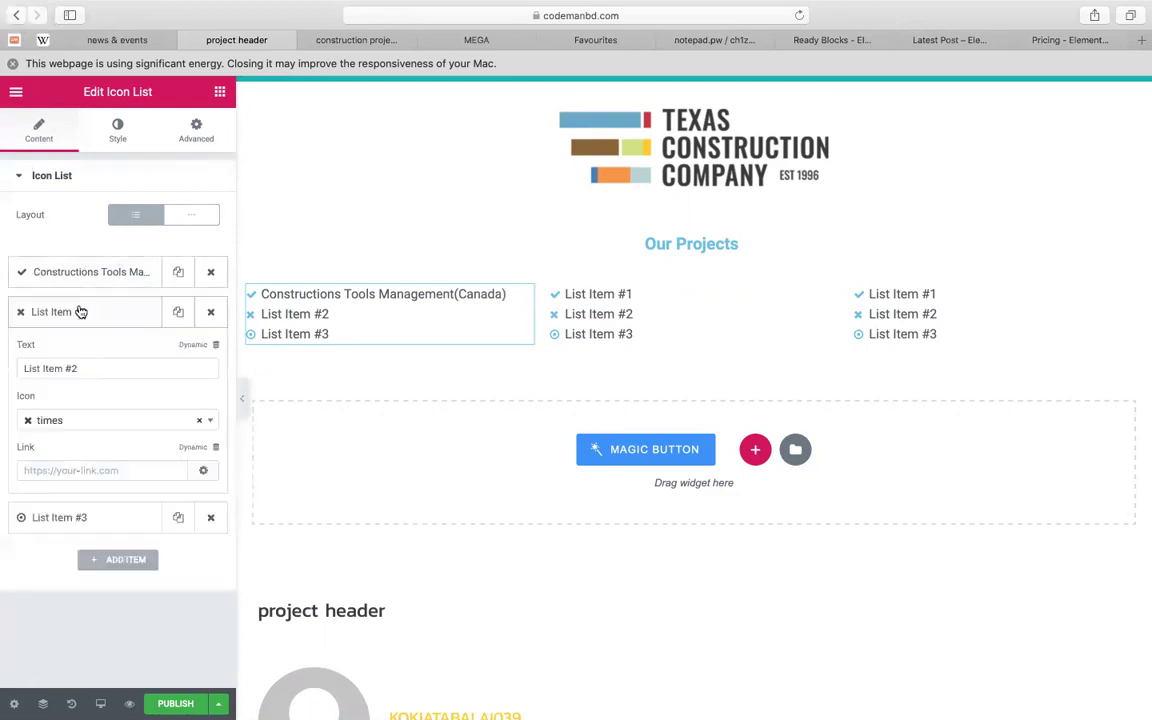
triple_click(144, 366)
type("w")
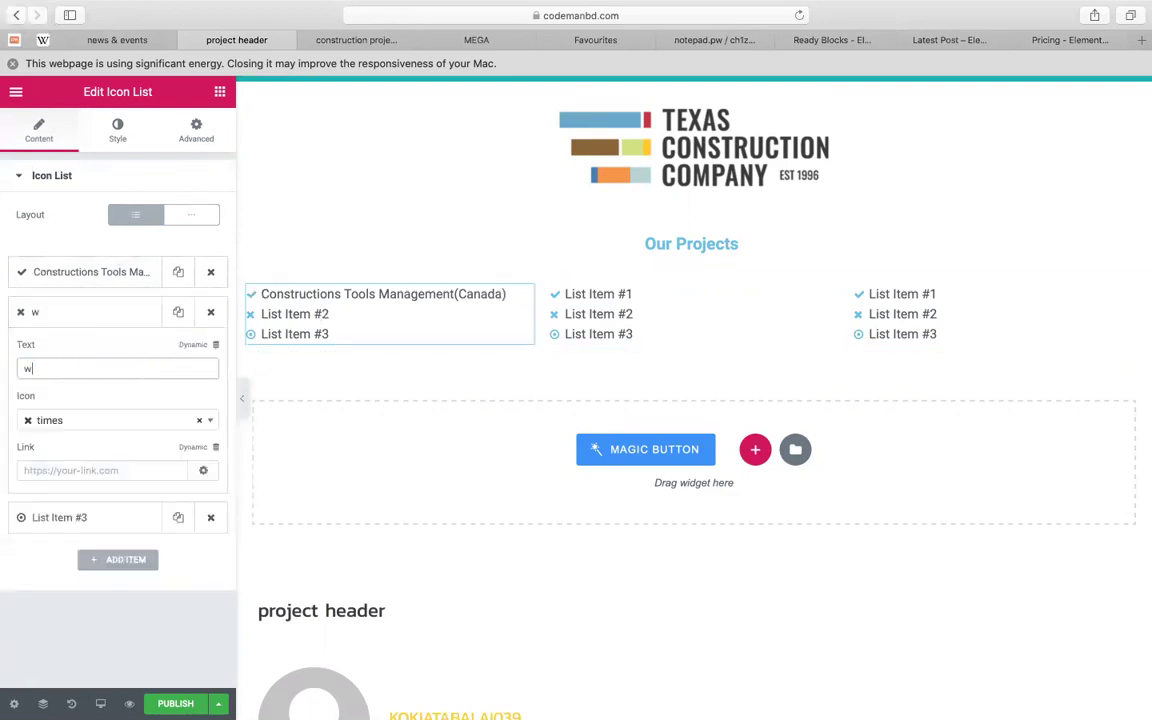
type("eaver develo")
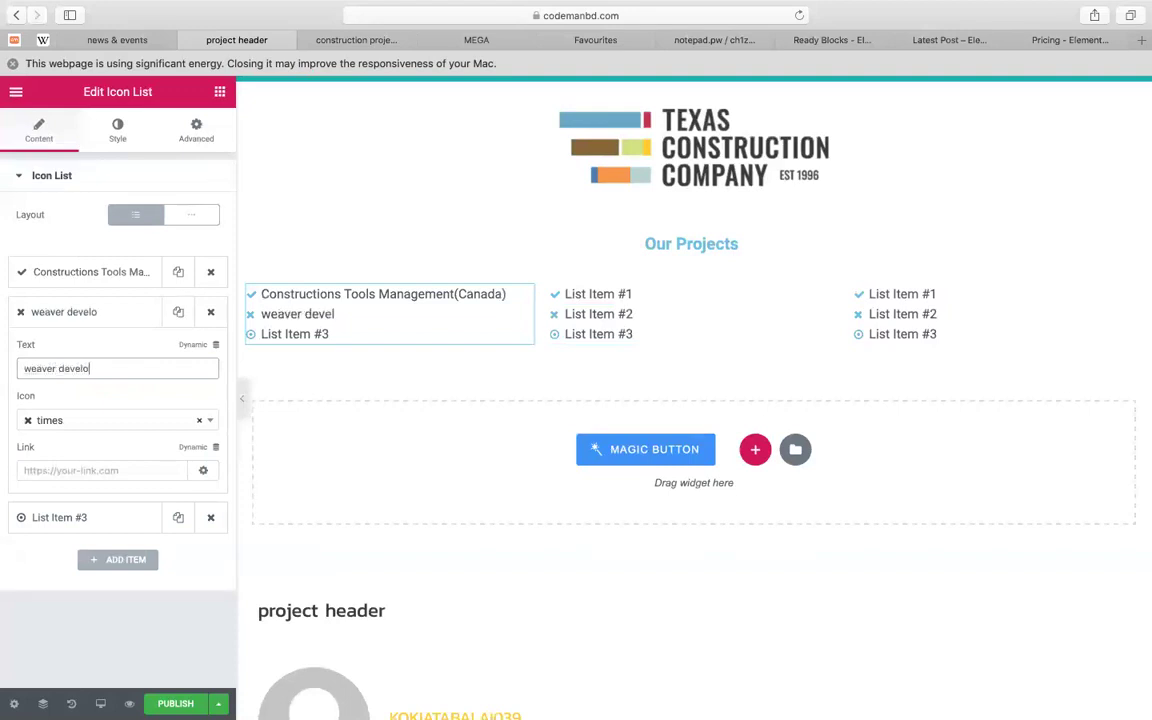
type("pment (I")
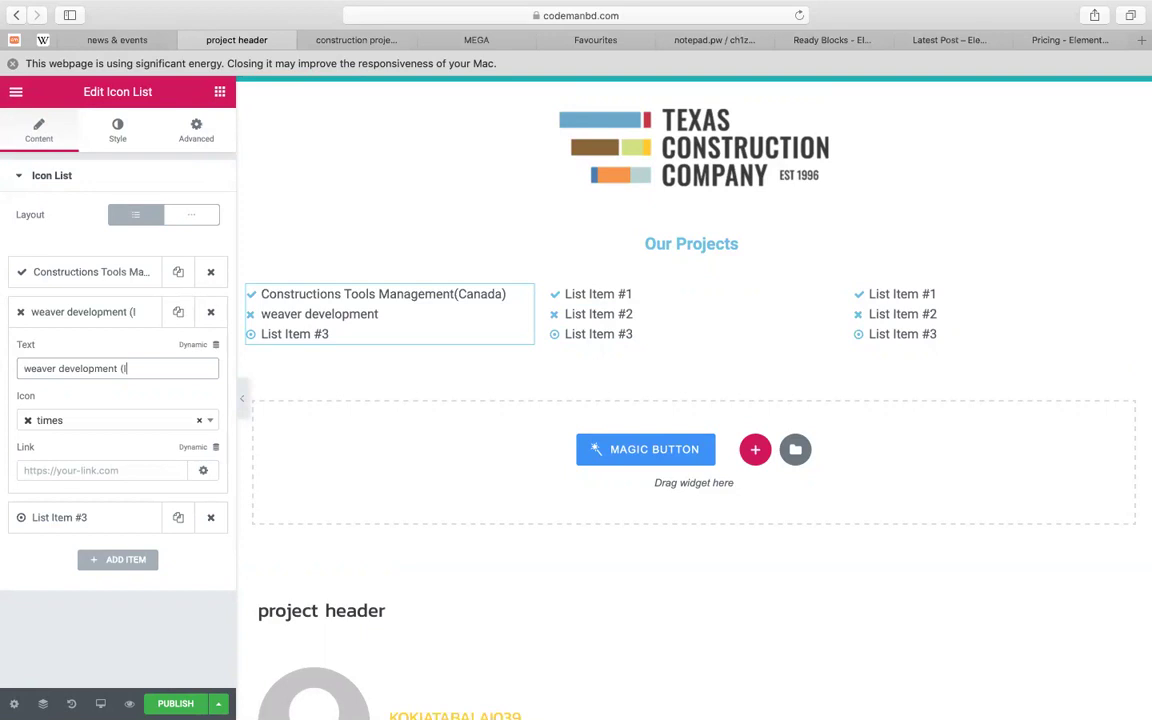
type("taly)")
double_click(131, 367)
type("Italy")
left_click(100, 313)
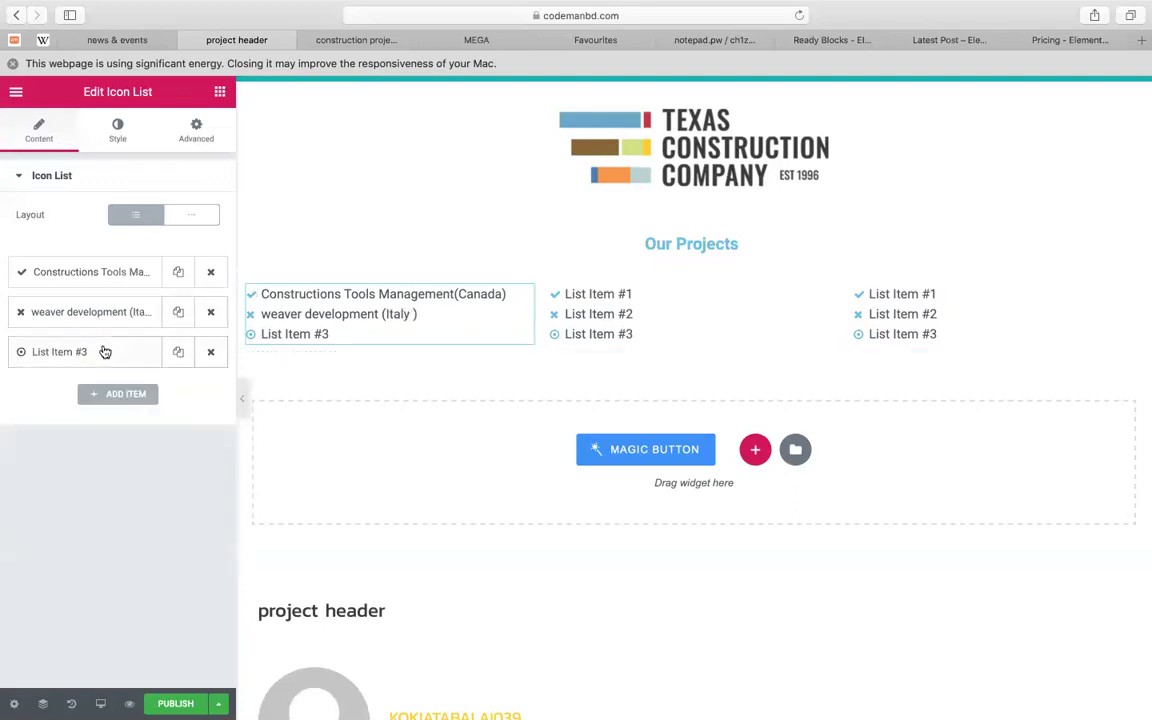
Set the third item's text in the first column's icon list to "Creating Building Materials Listings"
left_click(93, 350)
left_click(90, 408)
key("super+a")
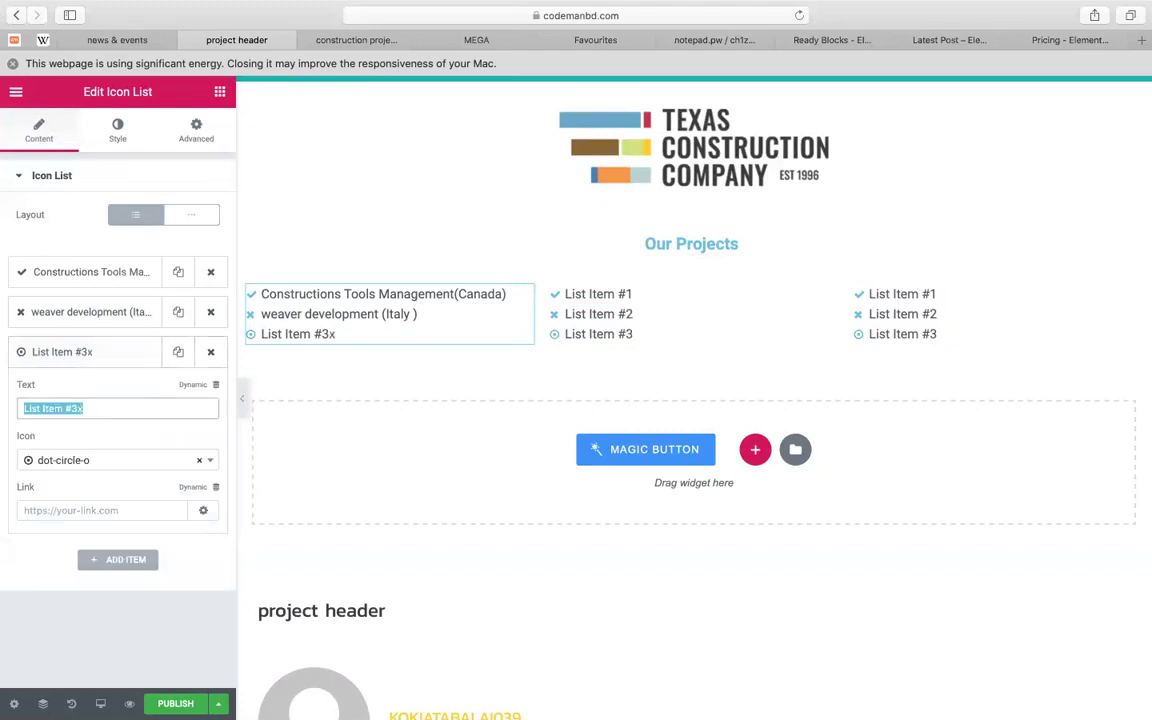
type("C")
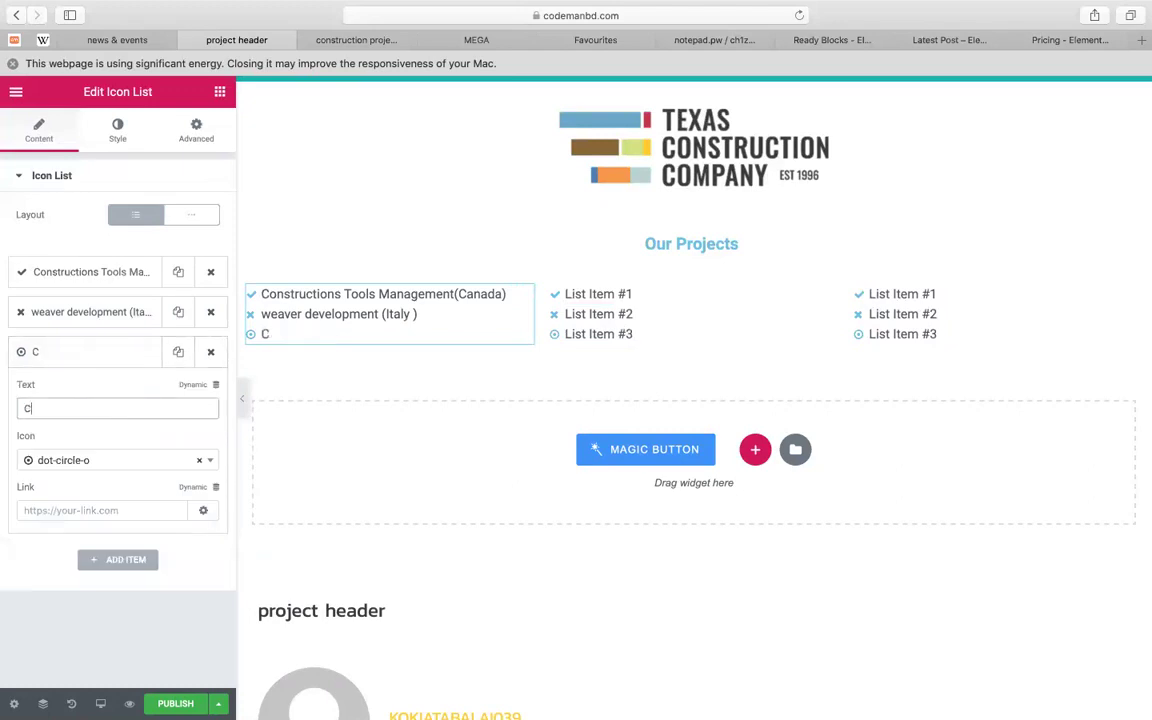
type("reating Building Materiald Listings")
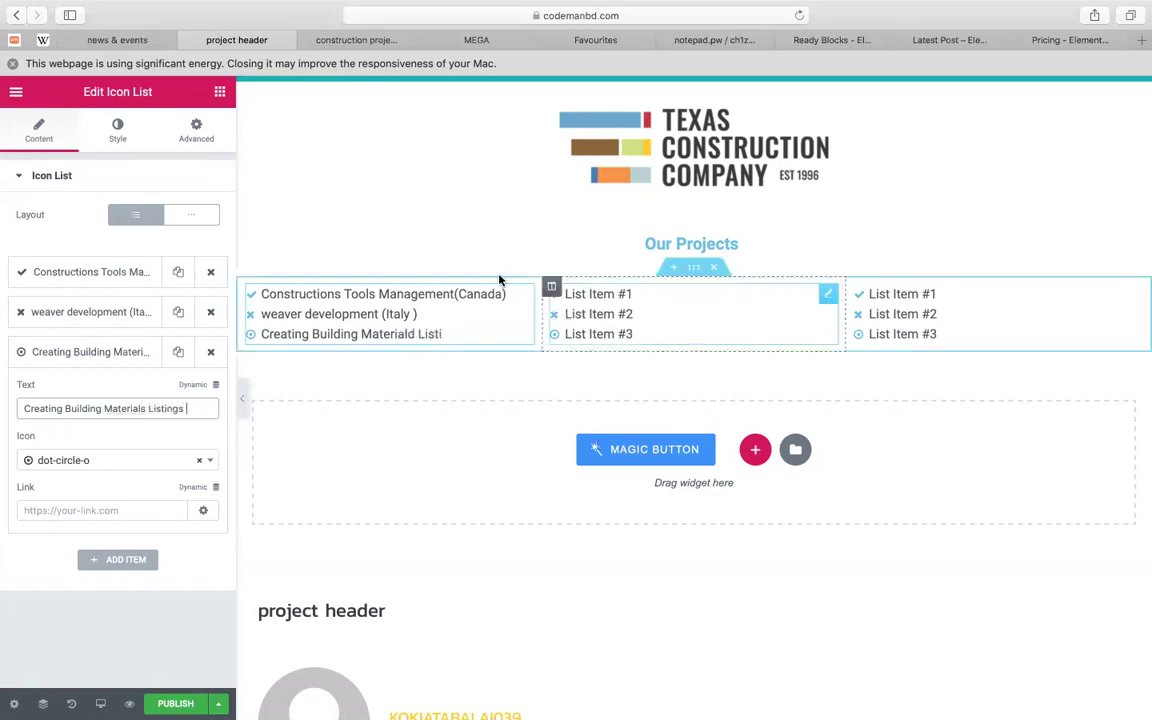
left_click(830, 336)
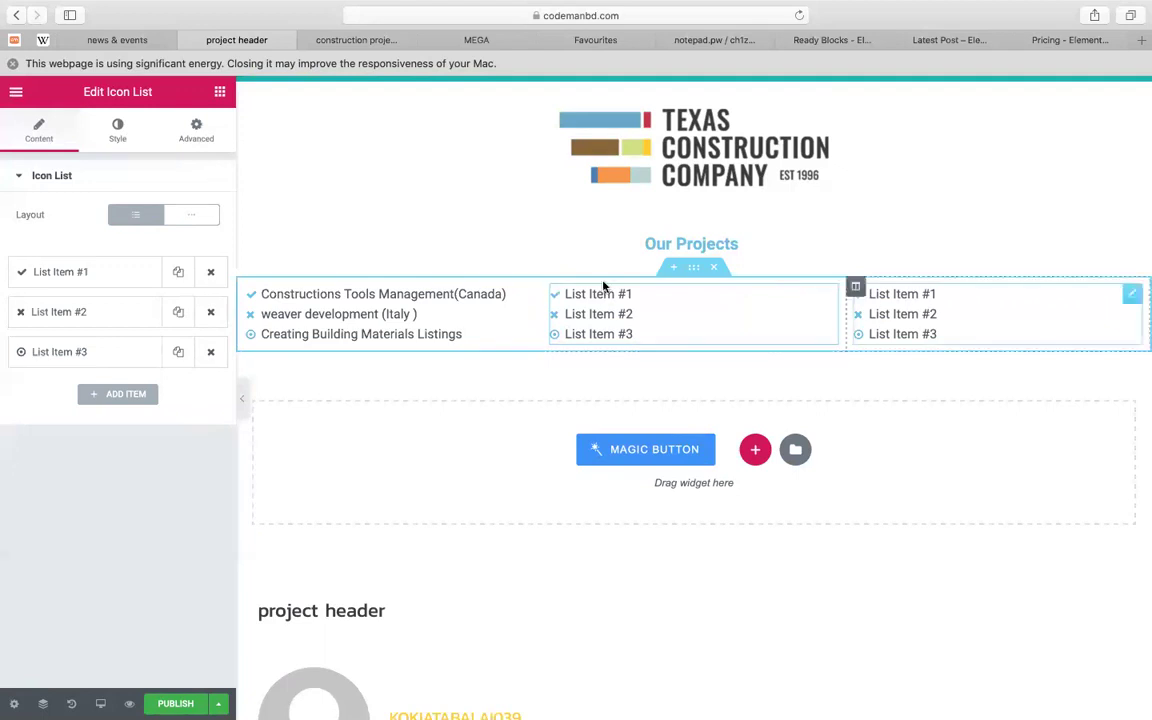
Give the three-column section a gradient background with #efefef as its first color
left_click(690, 278)
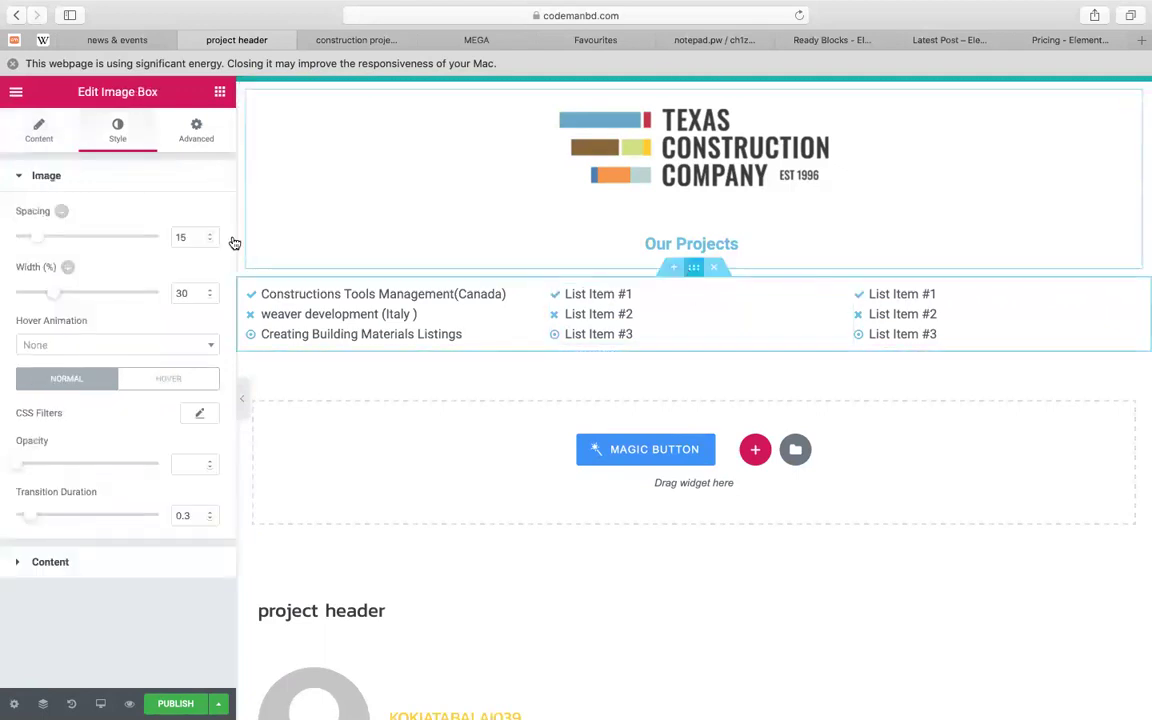
left_click(693, 267)
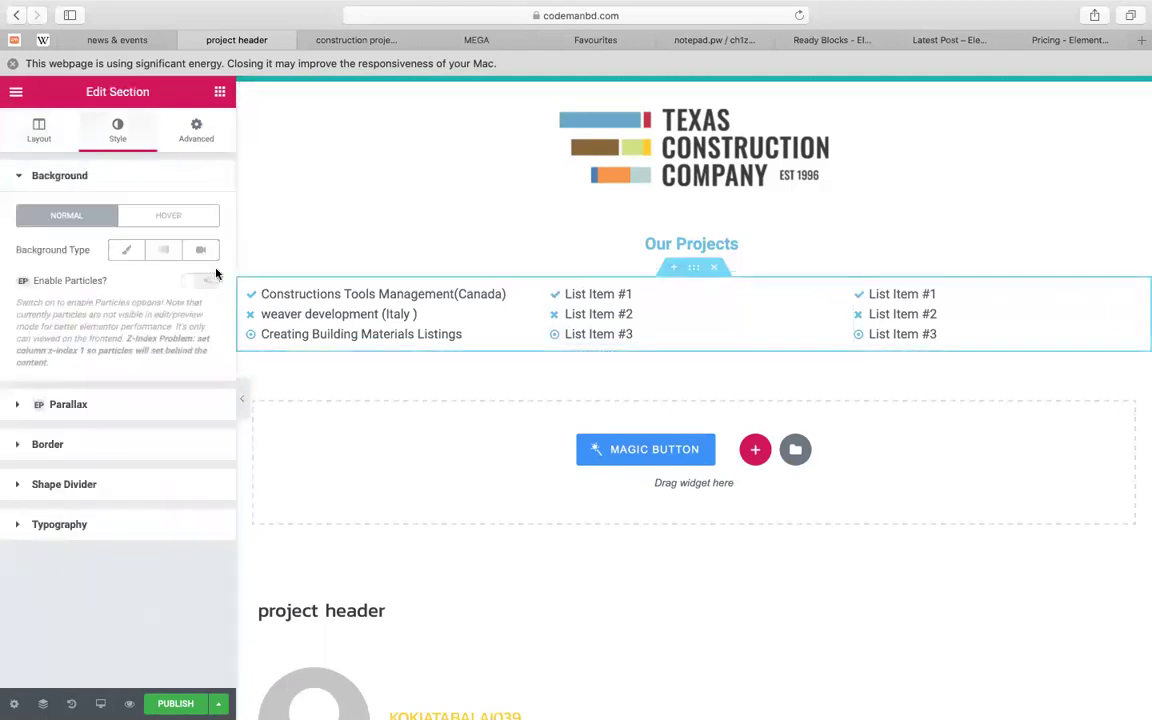
left_click(127, 250)
left_click(163, 250)
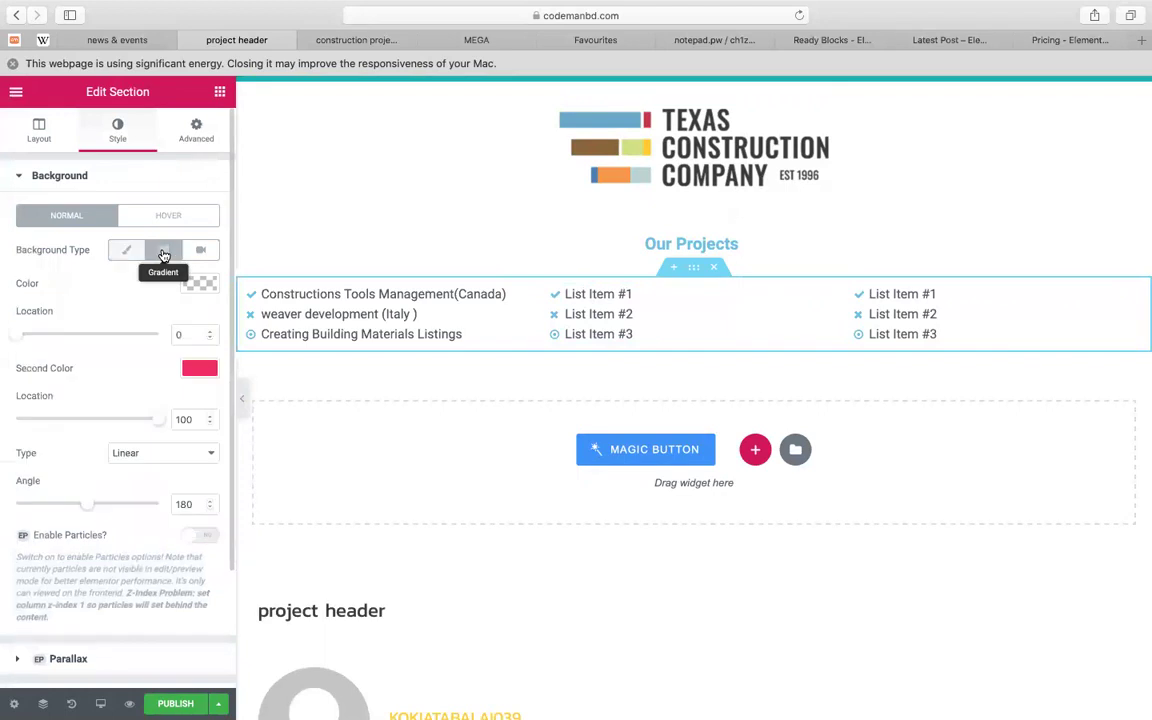
left_click(163, 250)
left_click(163, 250)
left_click(205, 284)
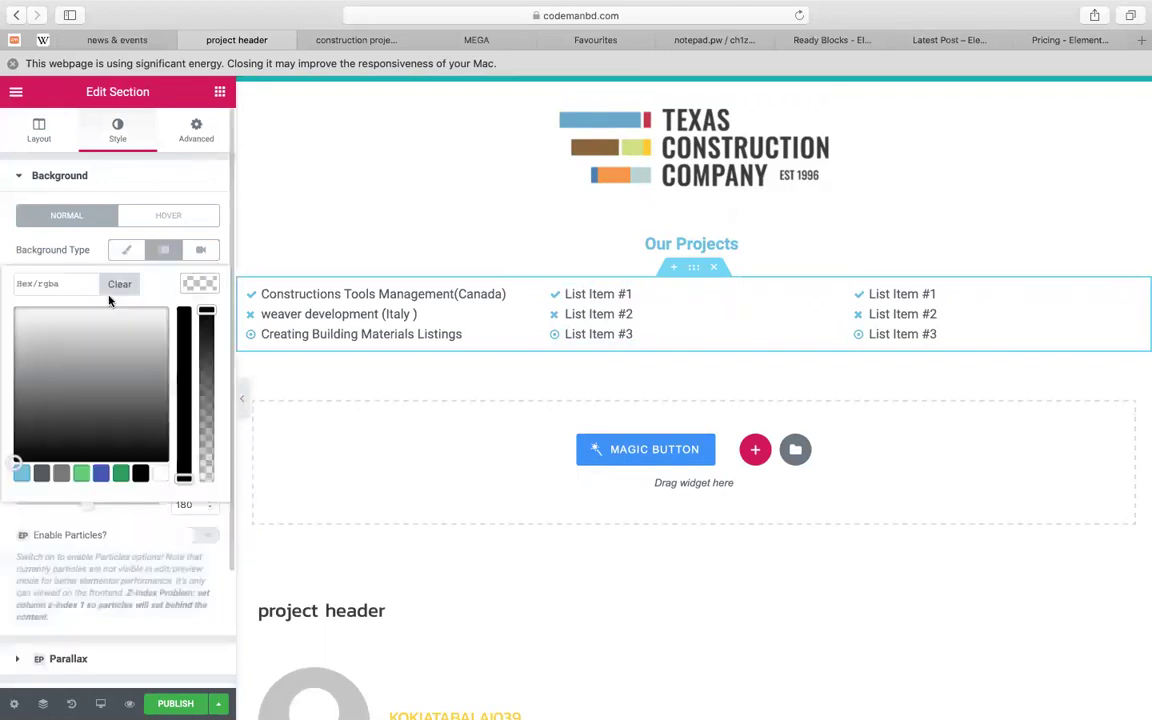
left_click(15, 319)
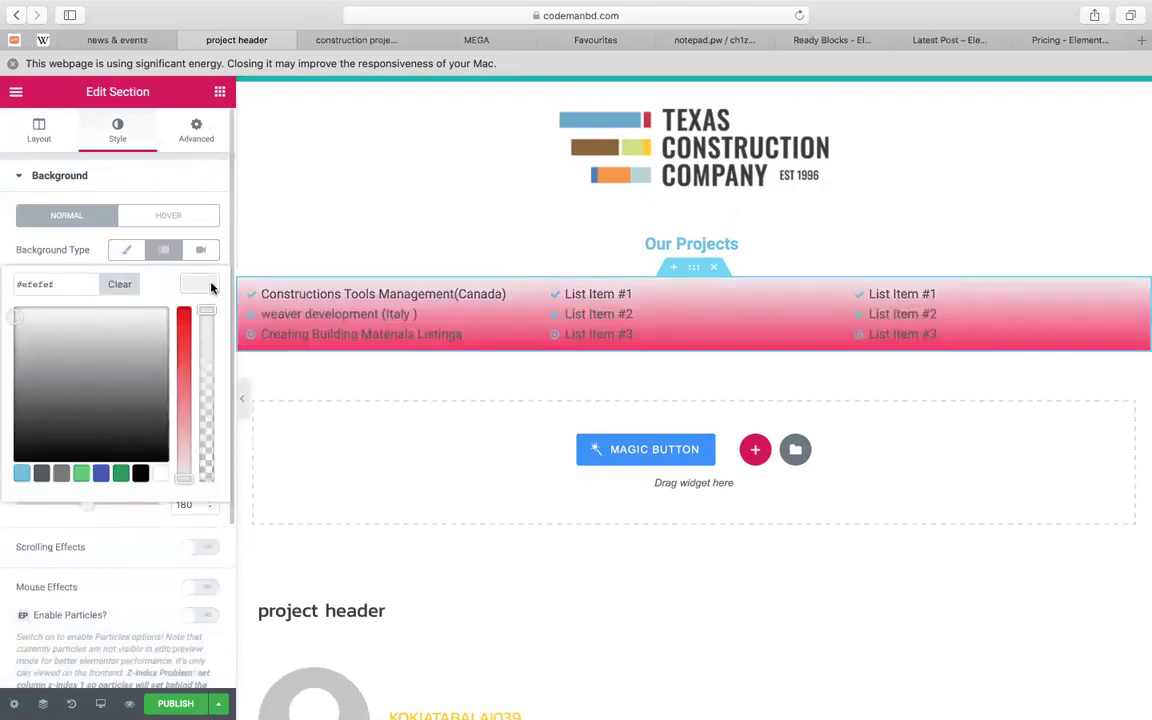
Set the second color of the section's background gradient to the grey #777777
left_click(205, 285)
left_click(190, 373)
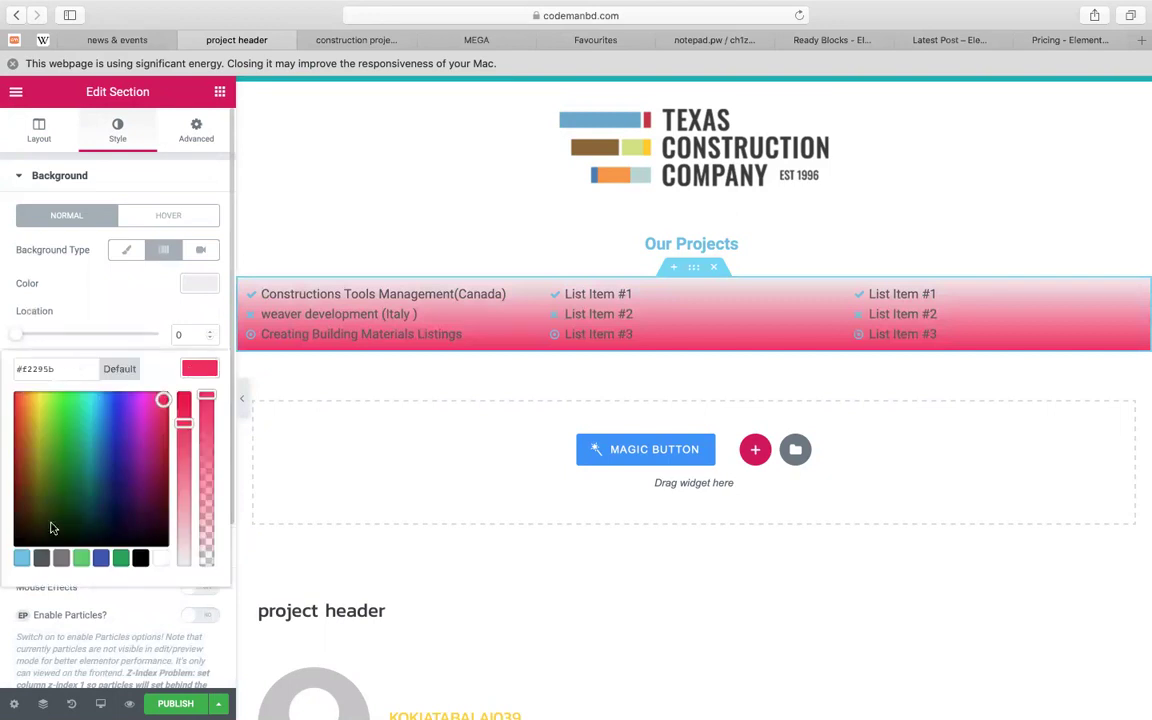
left_click(61, 558)
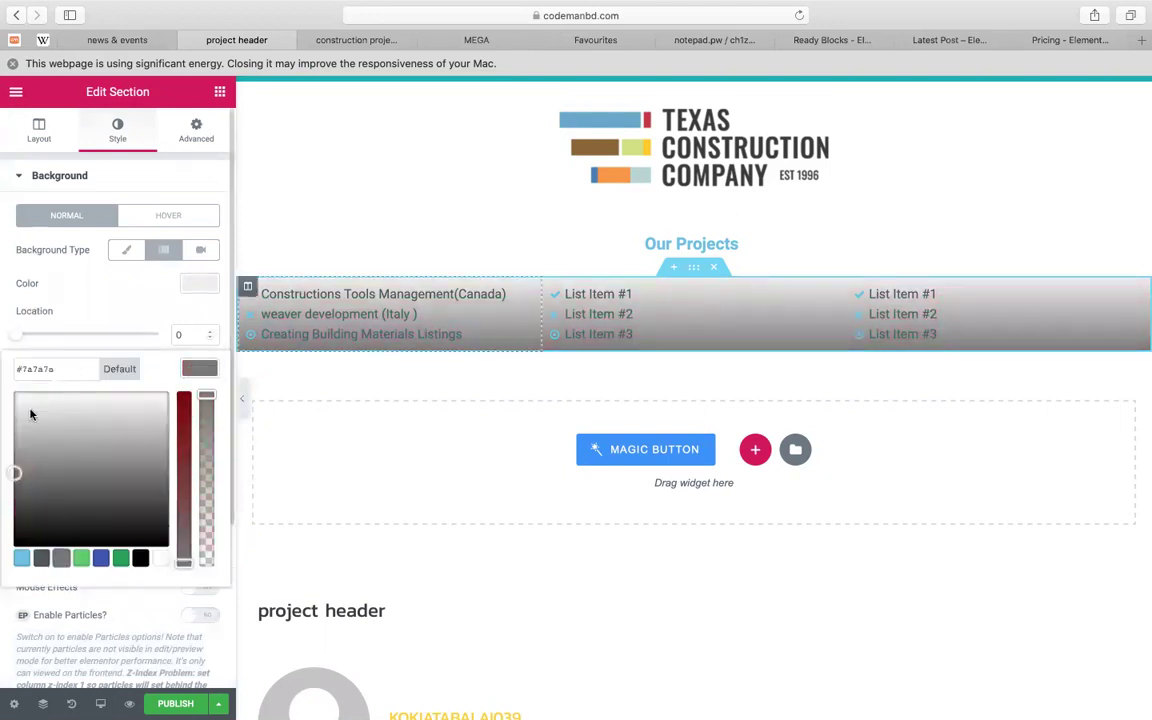
left_click(32, 410)
mouse_move(52, 436)
left_mouse_down()
mouse_move(75, 483)
mouse_move(49, 468)
mouse_move(46, 442)
mouse_move(59, 470)
mouse_move(93, 476)
left_mouse_up()
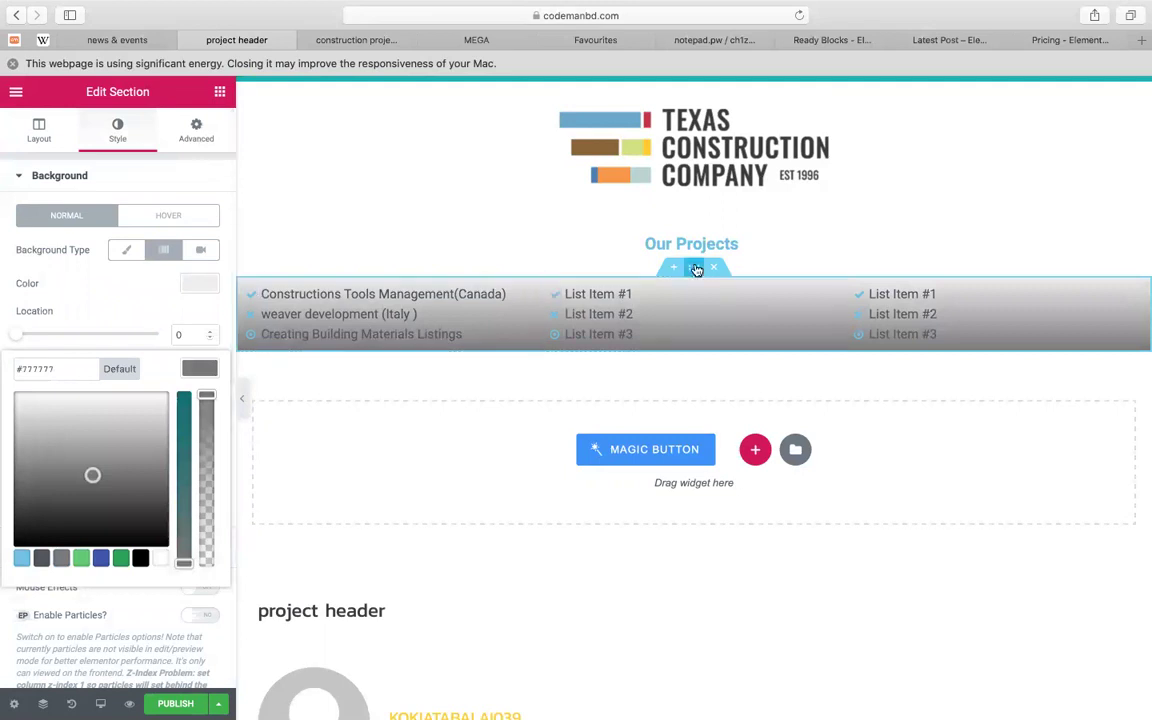
left_click(9, 192)
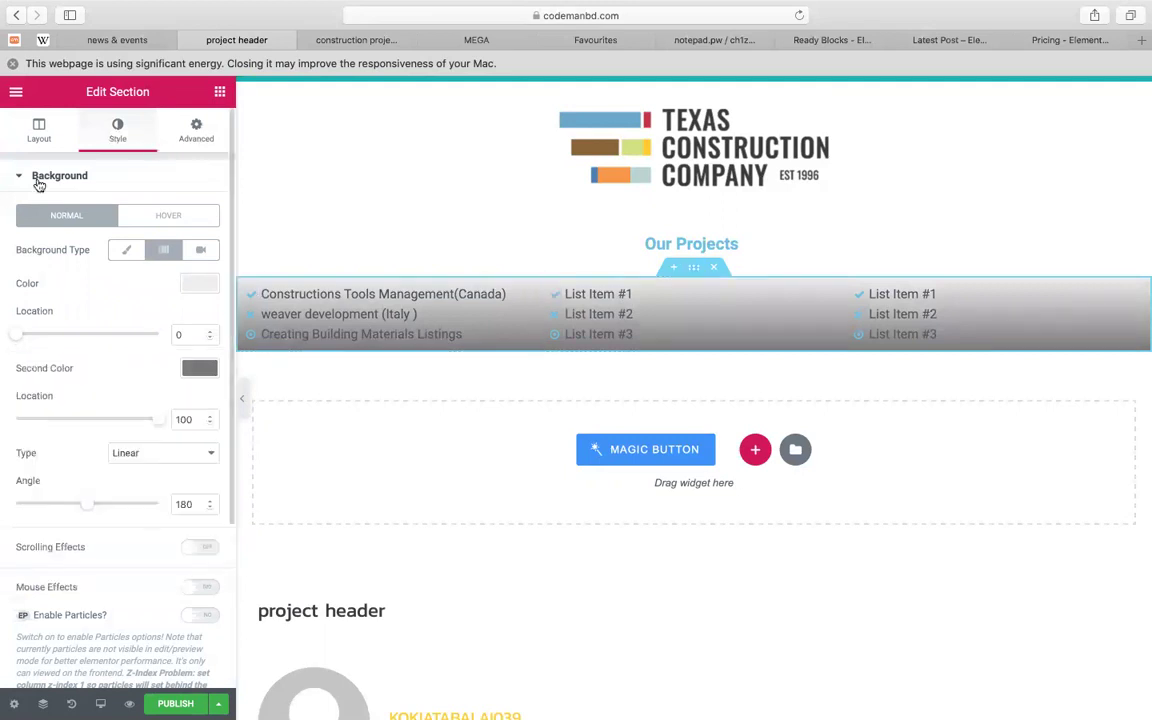
Enable the divider between the items of the first column's icon list
scroll(95, 519, "down", 5)
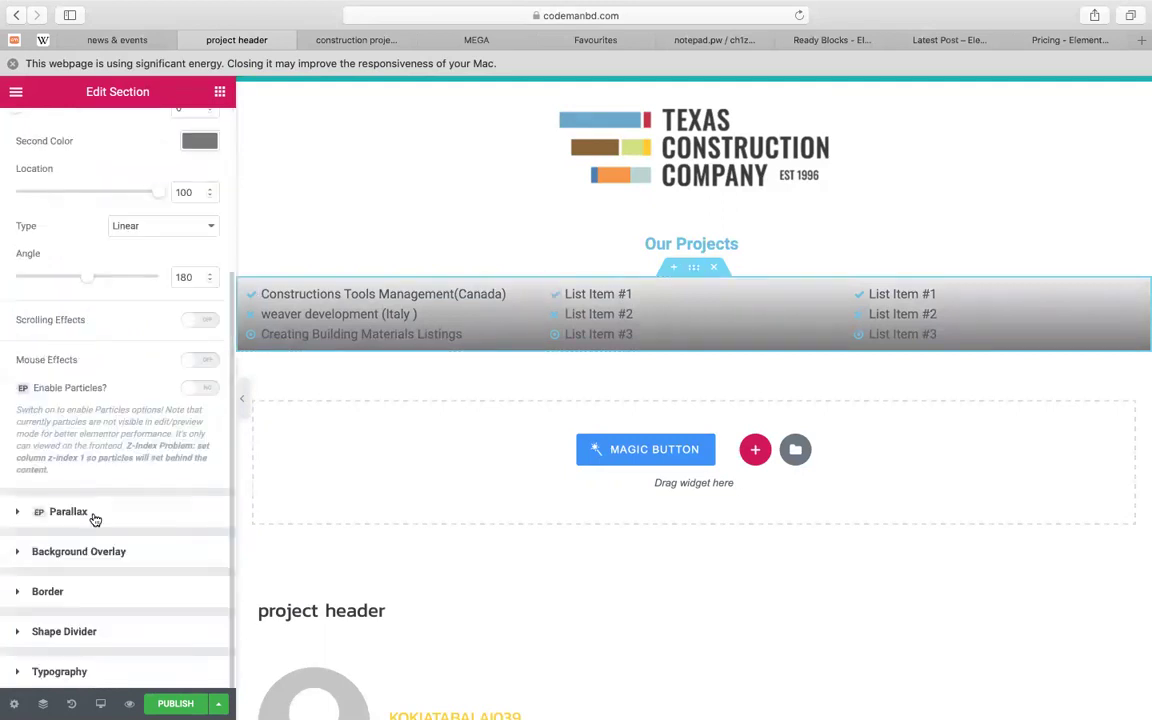
left_click(524, 297)
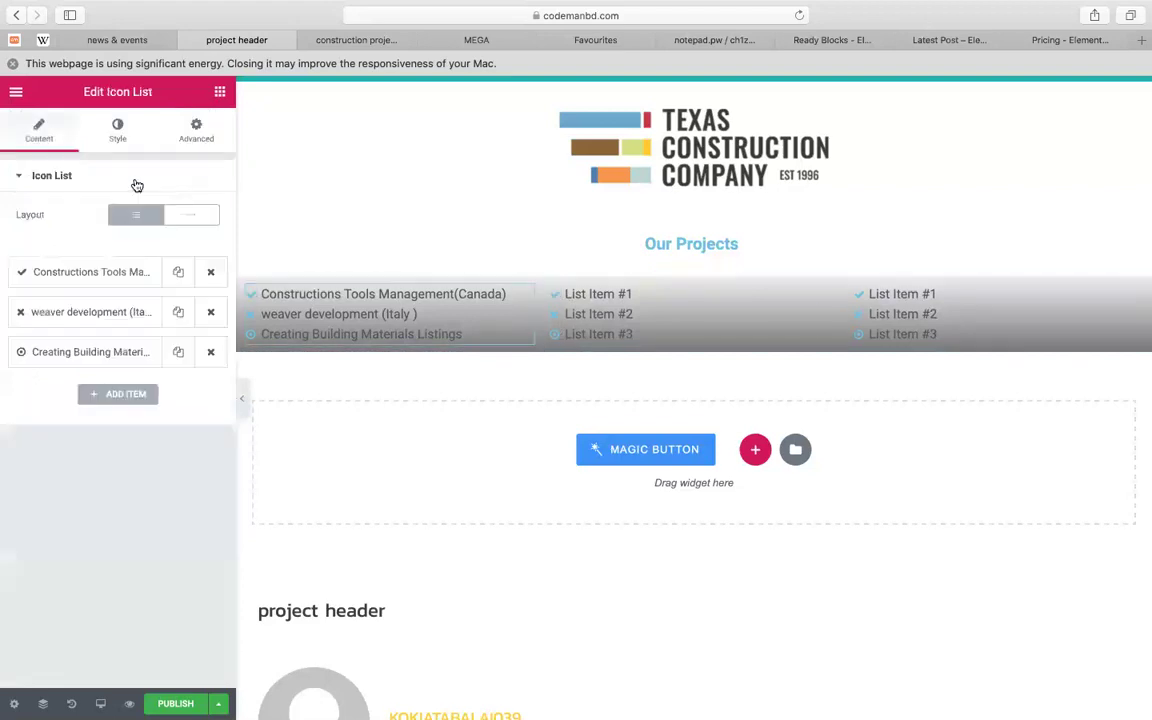
left_click(117, 128)
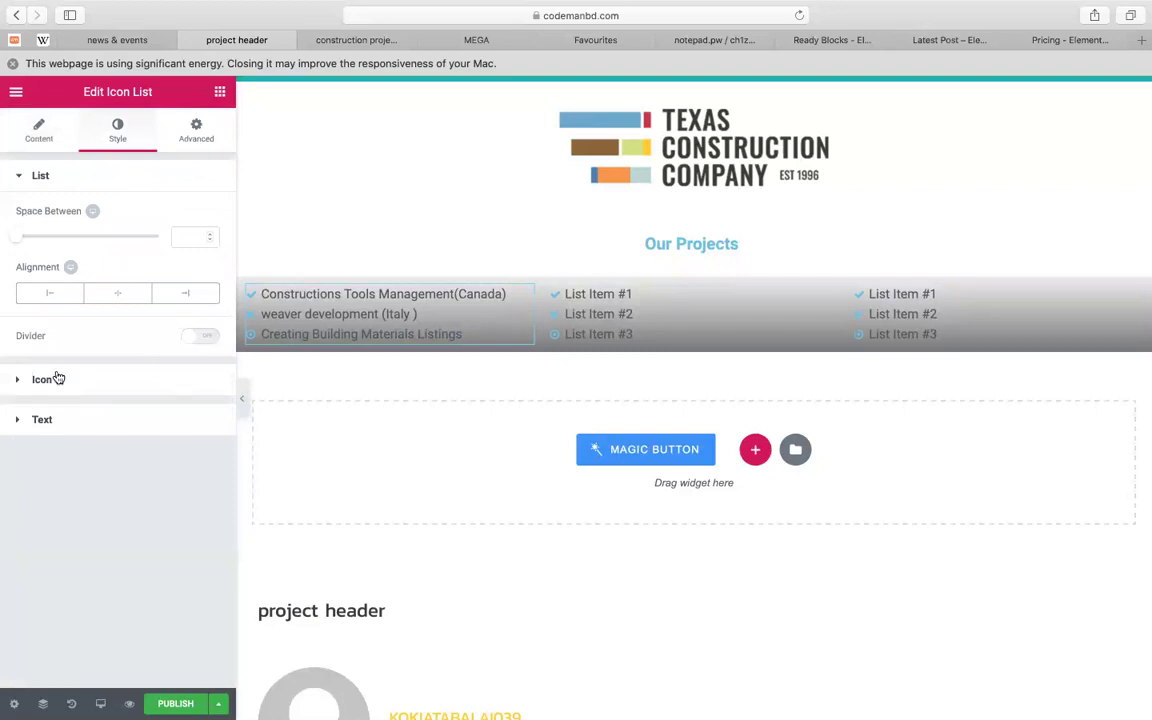
left_click(201, 337)
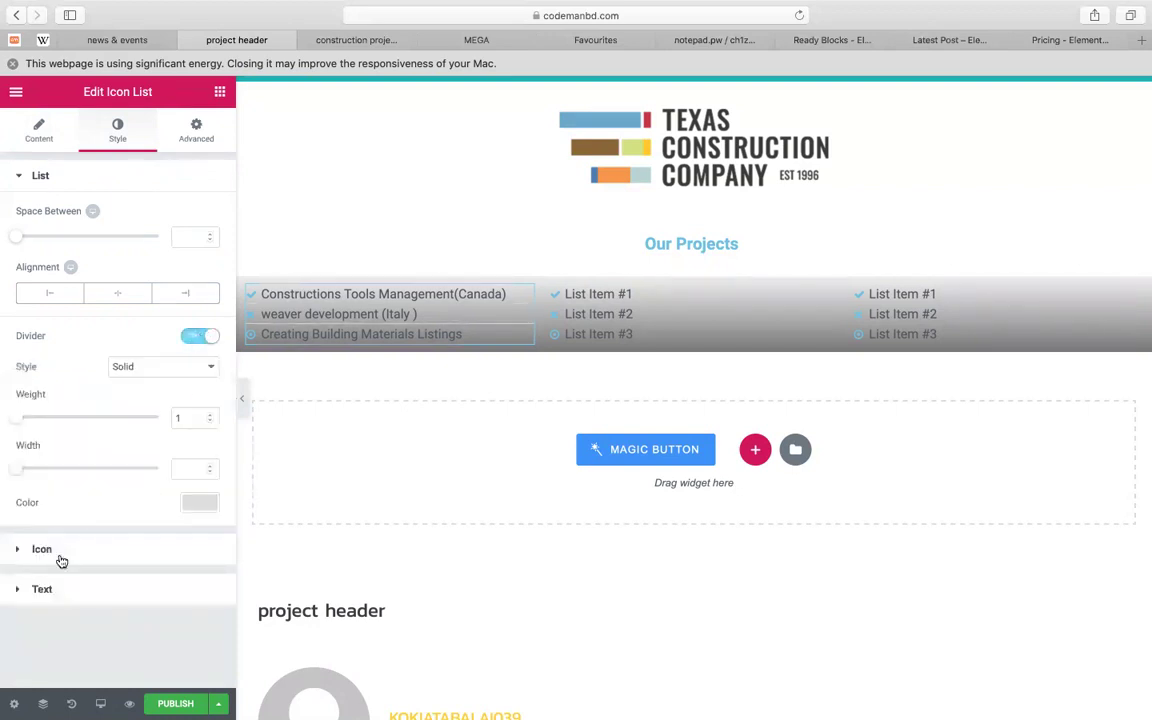
Set the divider color of the first column's icon list to white (#ffffff)
left_click(204, 502)
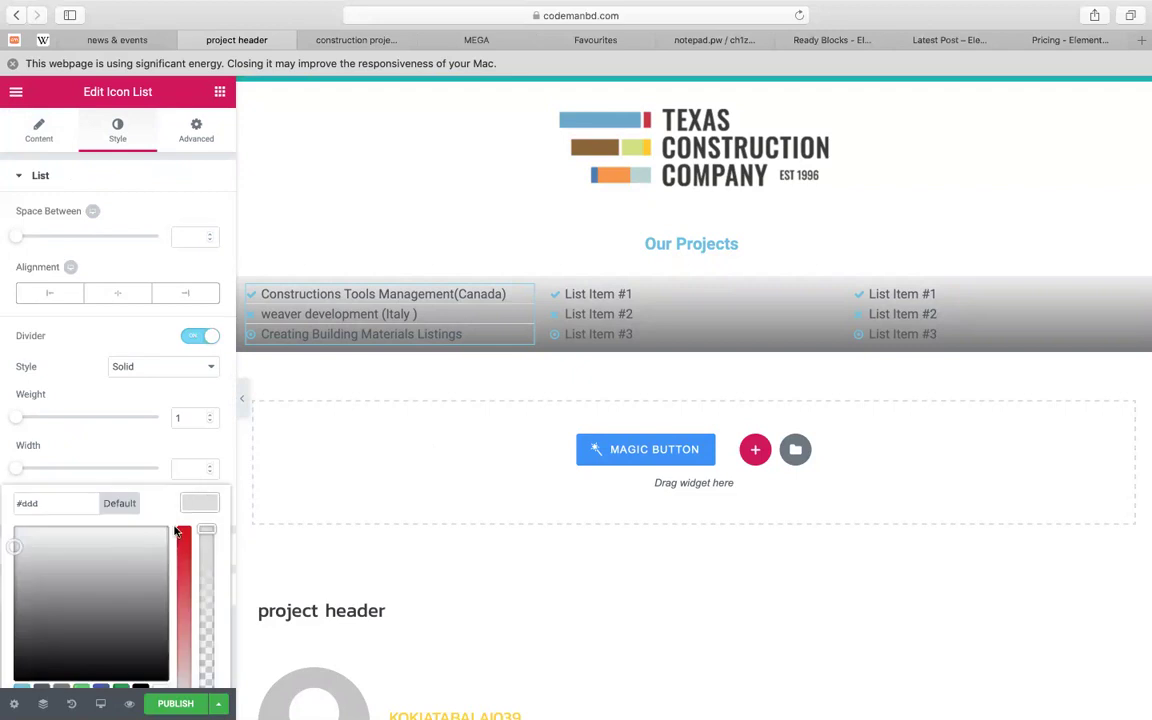
scroll(77, 597, "down", 1)
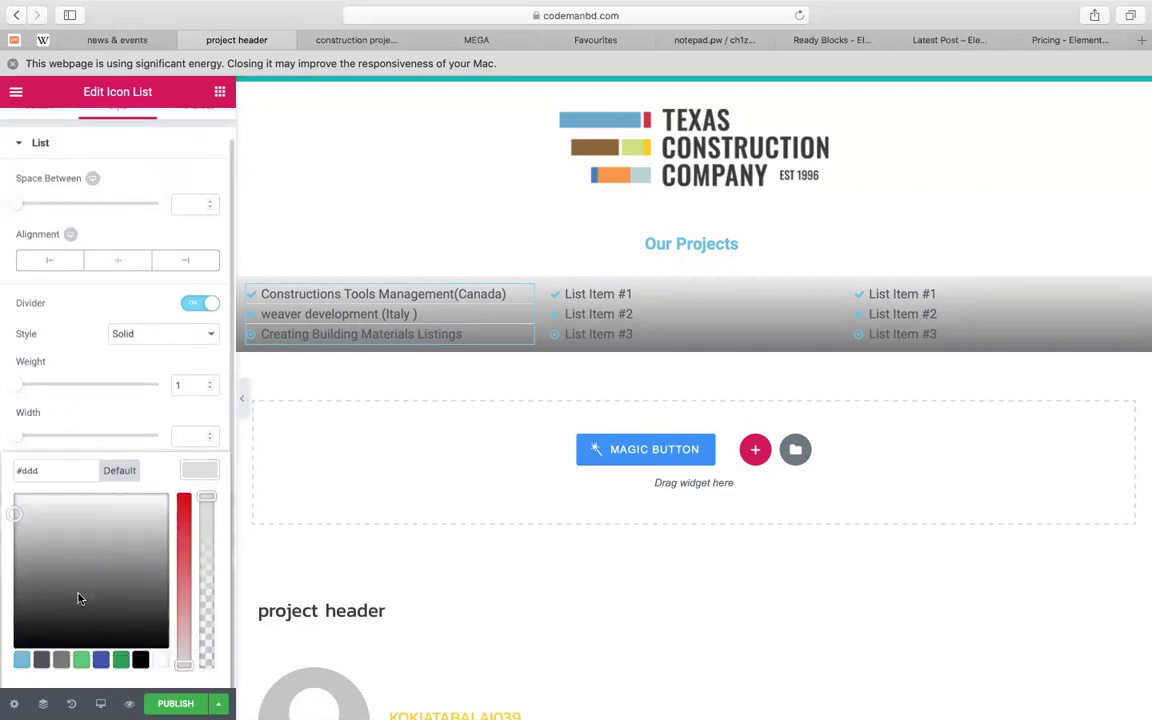
left_click(158, 661)
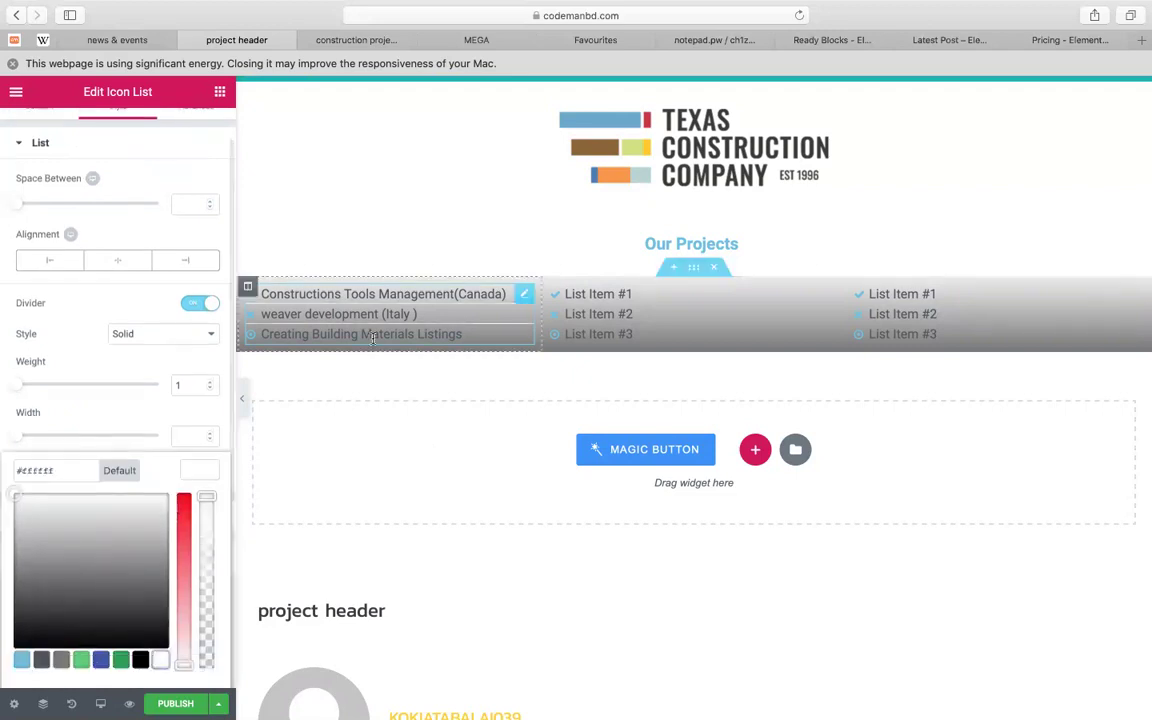
left_click(197, 481)
Set the icon color of the first column's icon list to black
left_click(85, 518)
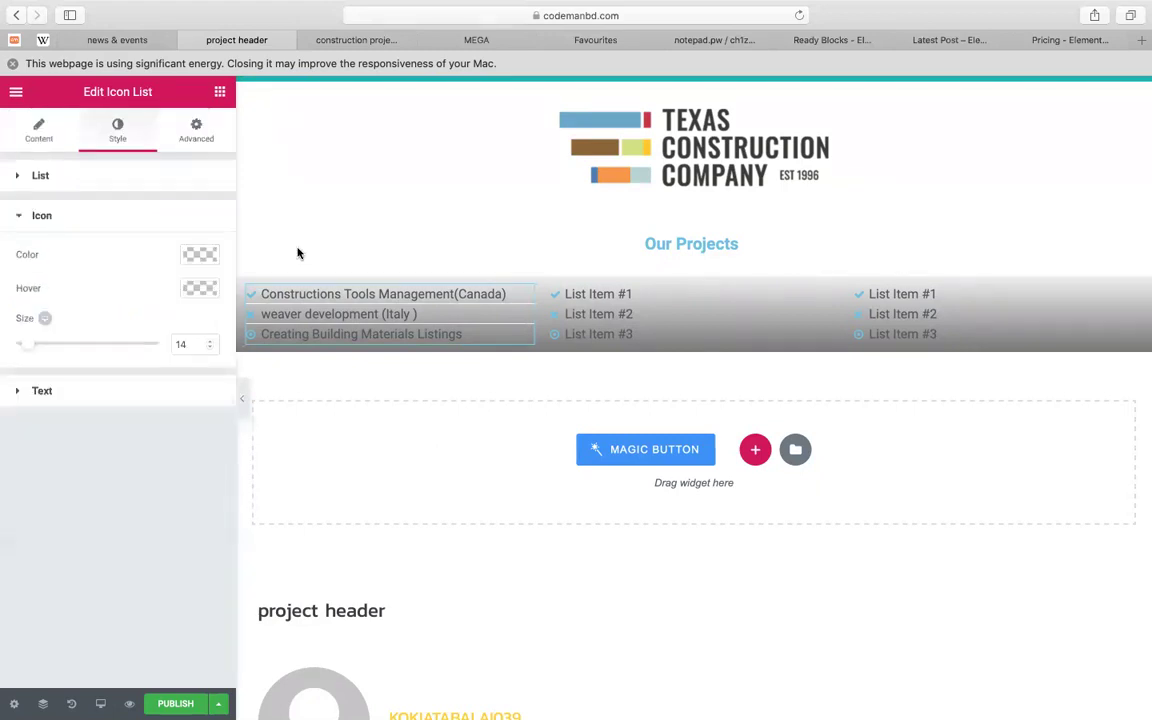
left_click(80, 388)
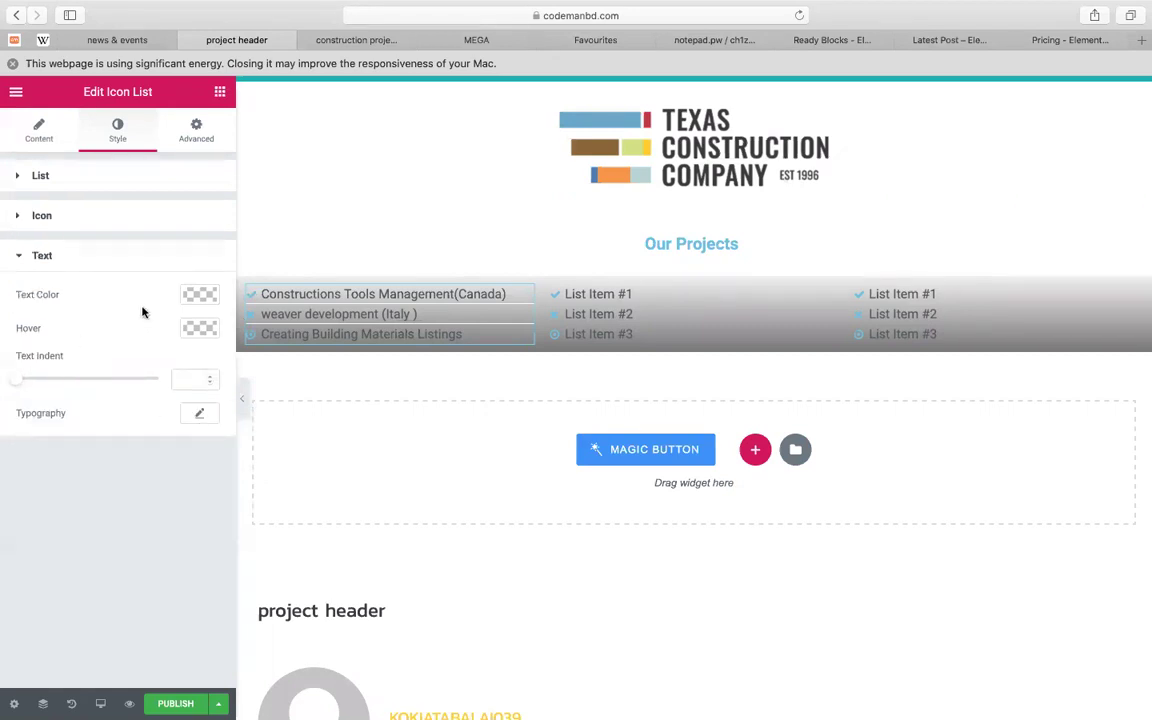
left_click(178, 217)
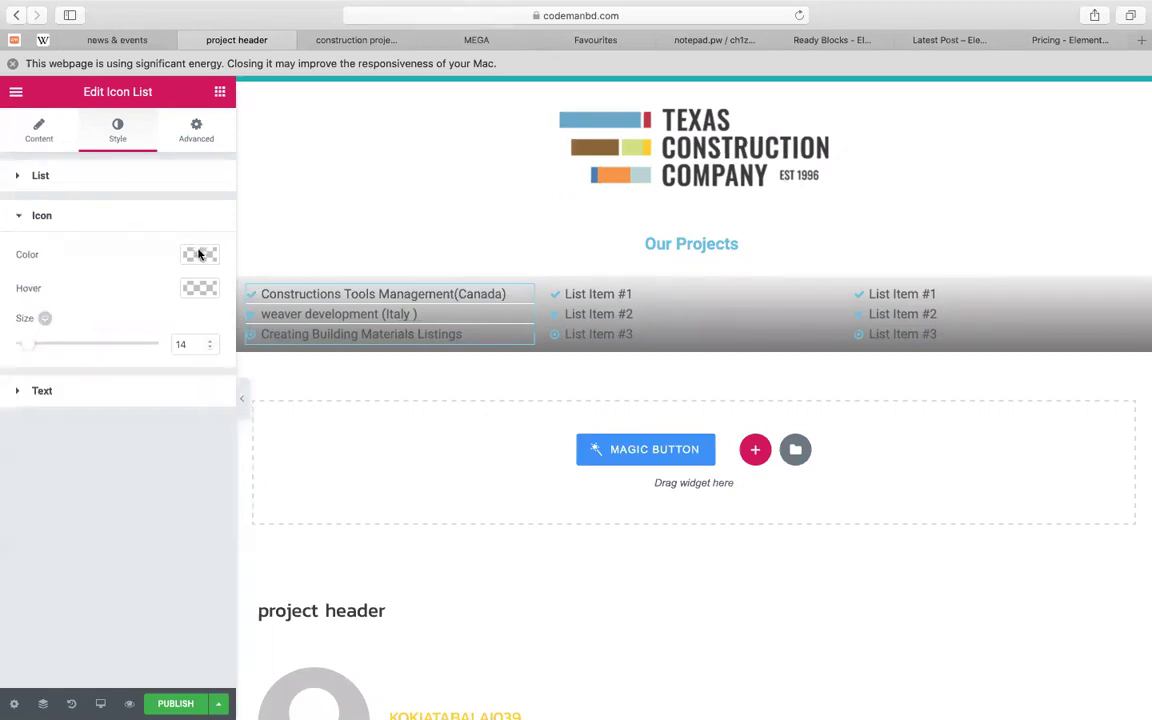
left_click(199, 255)
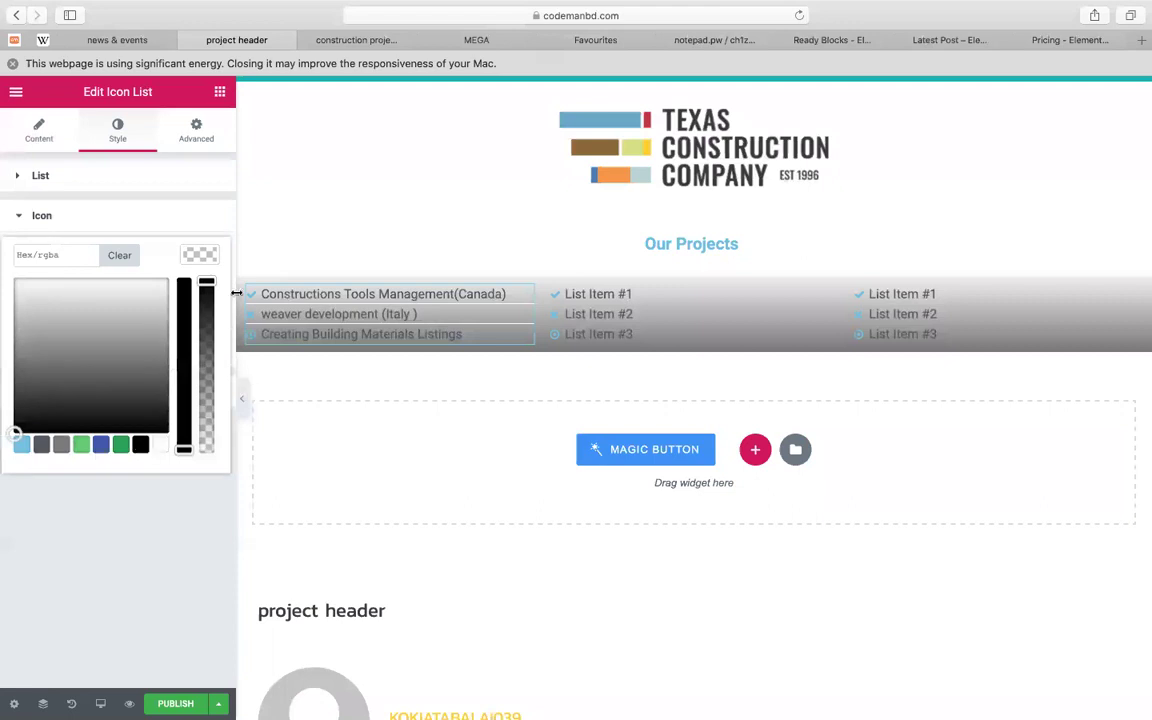
left_click(206, 290)
left_click(205, 255)
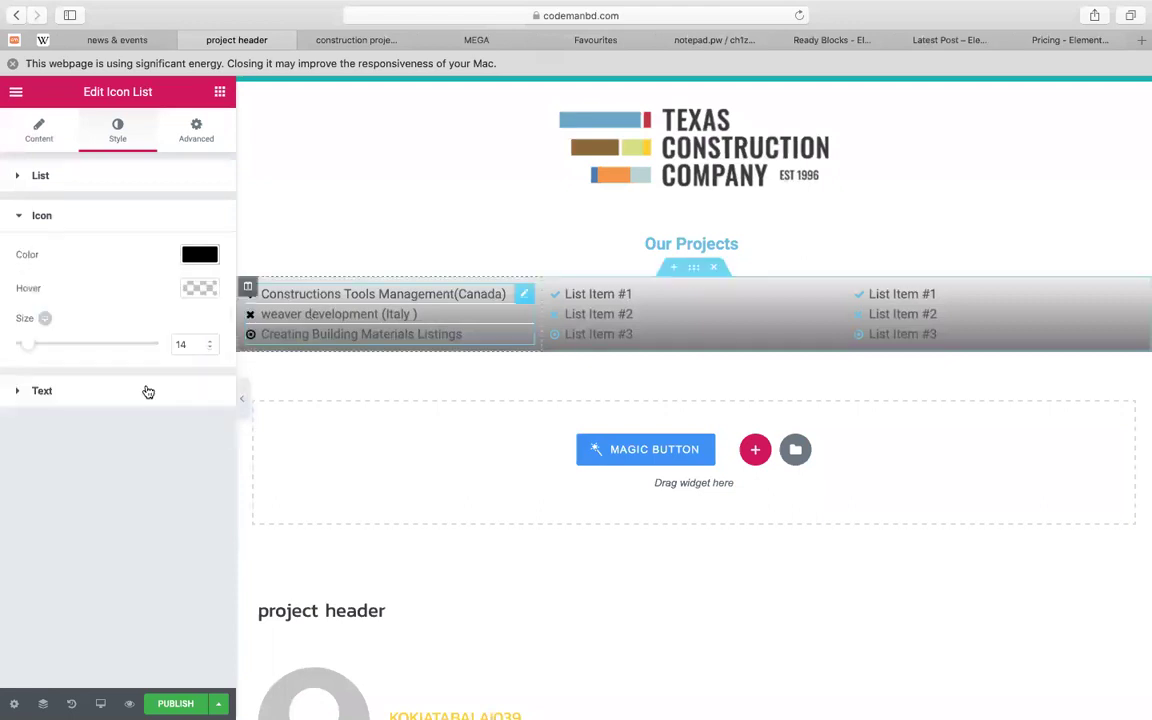
Set the text color of the first column's icon list to white (#ffffff)
left_click(212, 392)
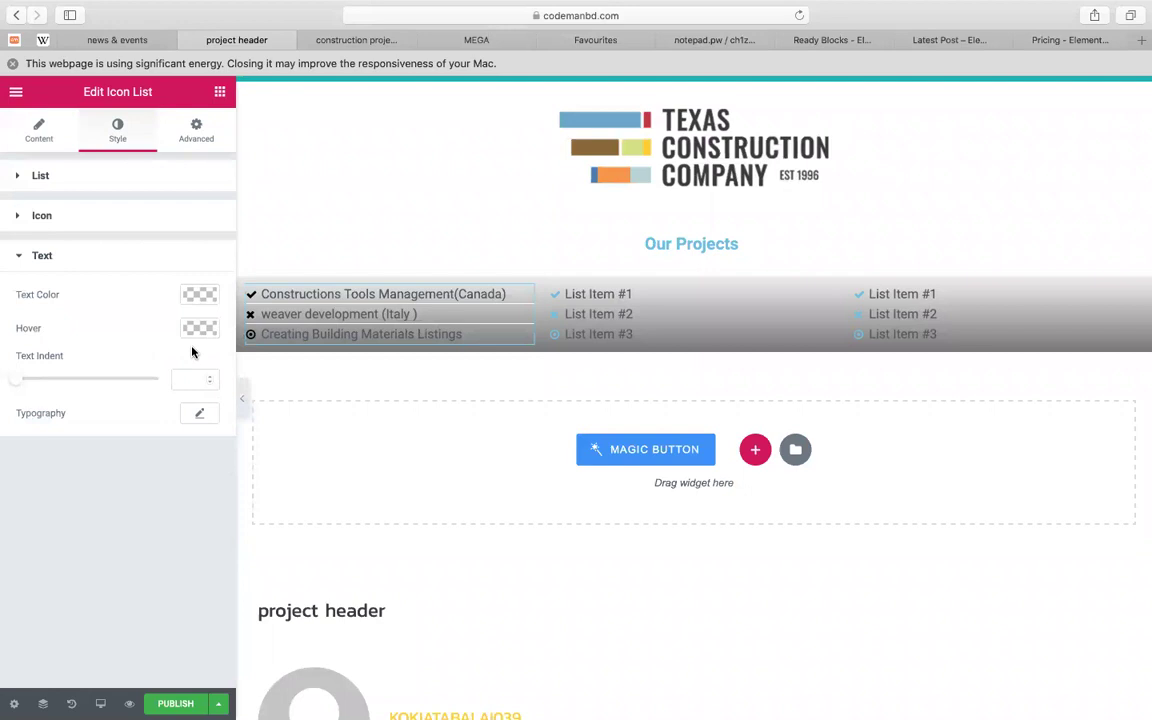
left_click(199, 294)
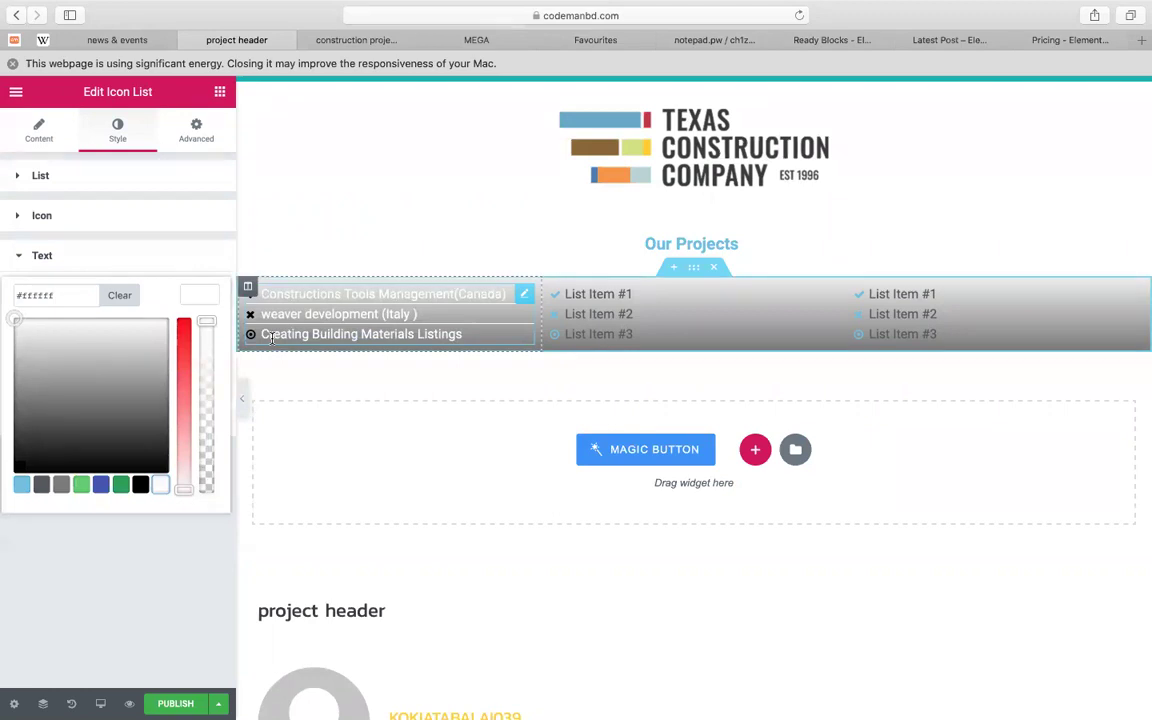
left_click(205, 297)
Set the text size of the first column's icon list to 20 px
left_click(199, 413)
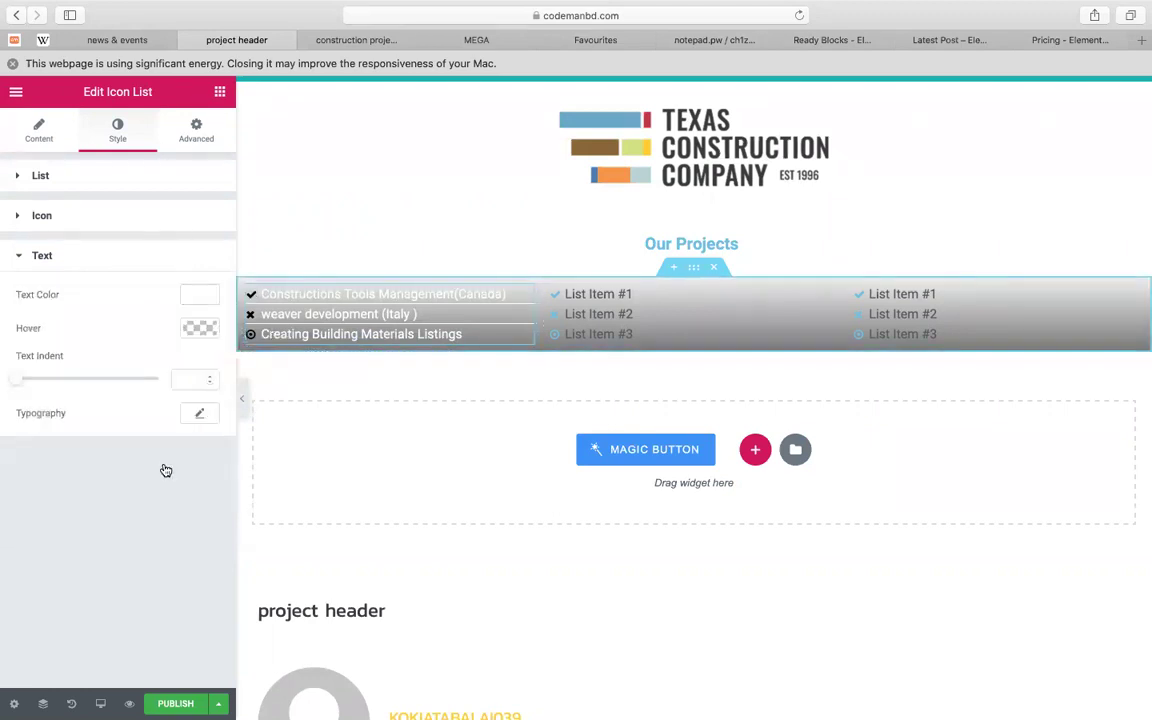
left_click_drag(35, 514, 126, 496)
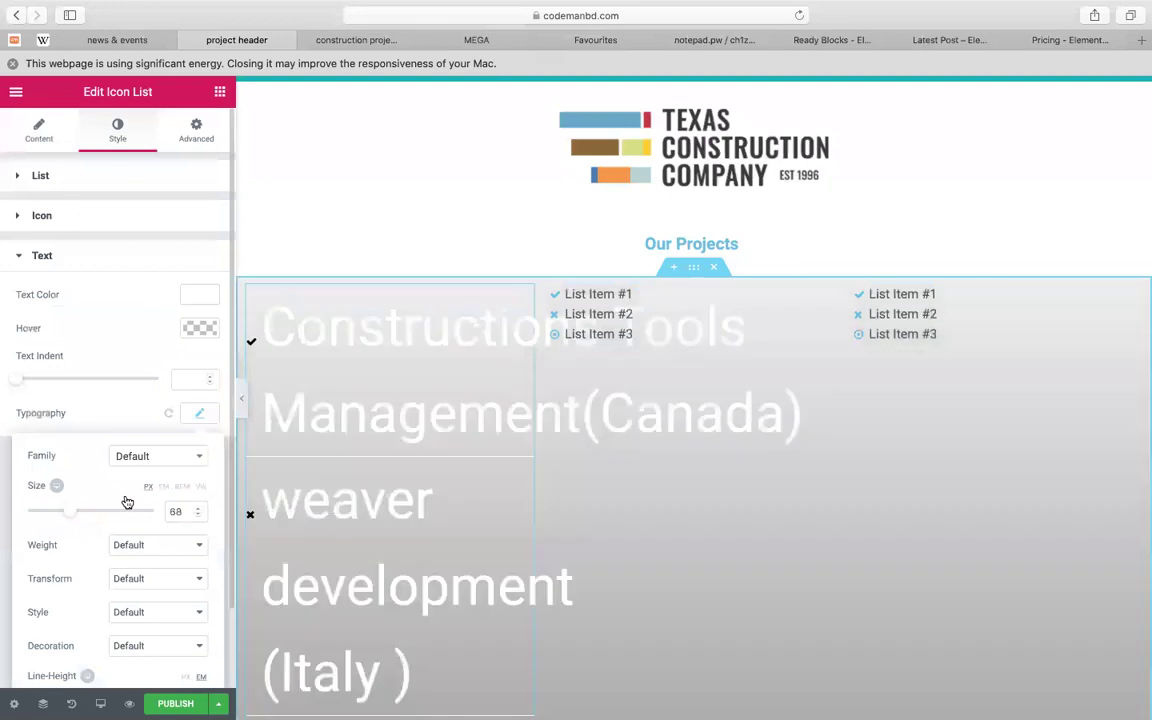
double_click(177, 512)
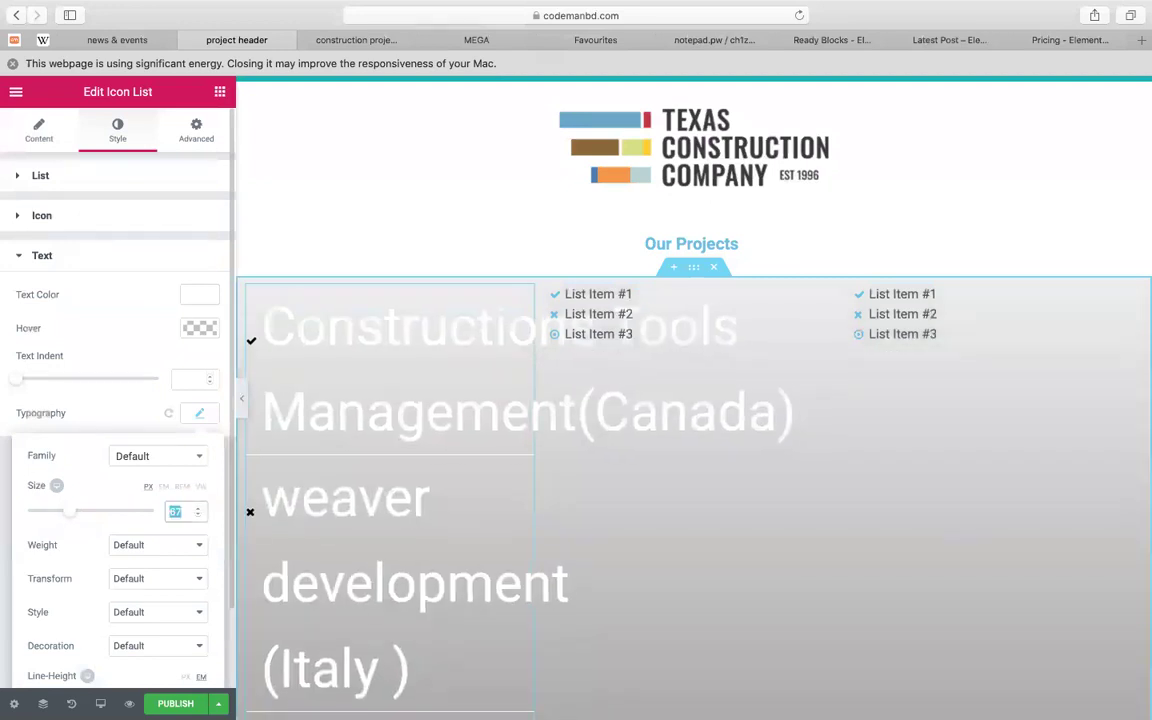
type("30")
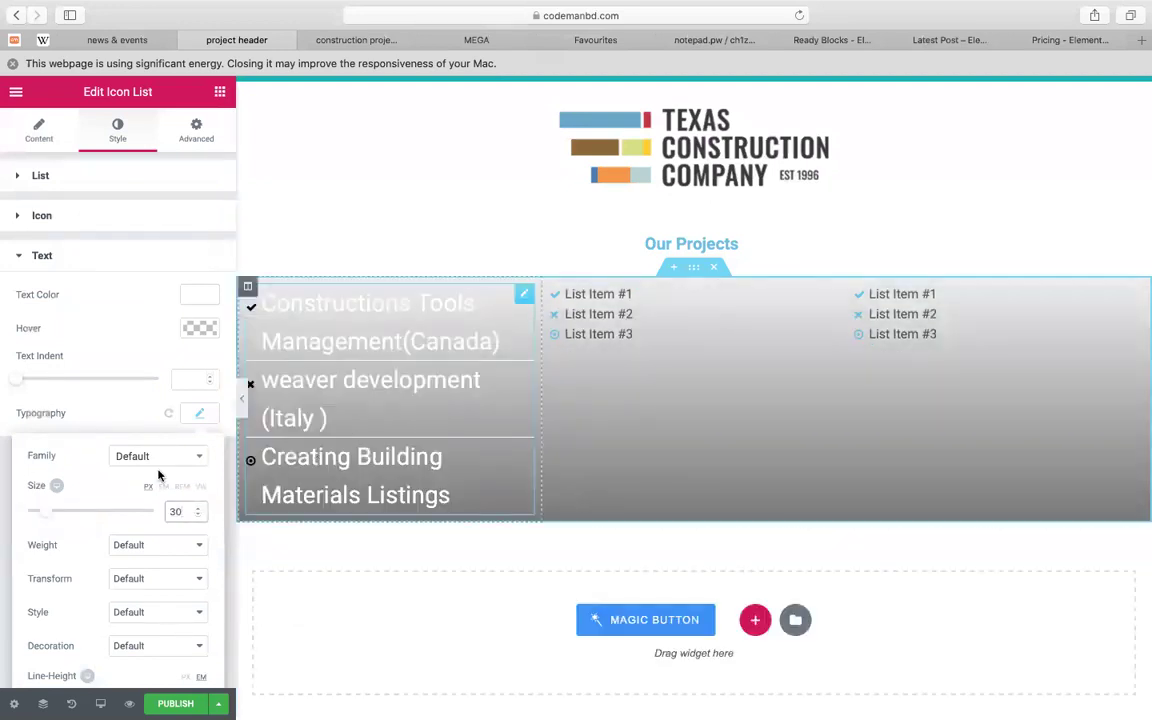
type("20")
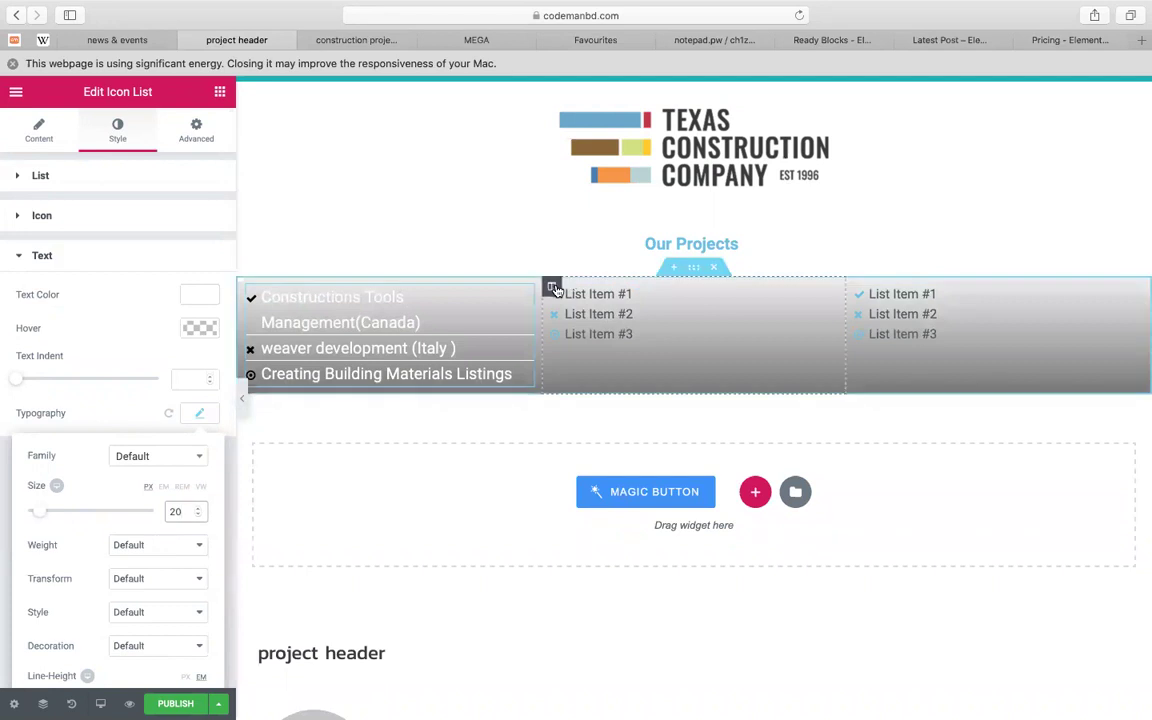
Delete the middle column from the three-column section
right_click(556, 290)
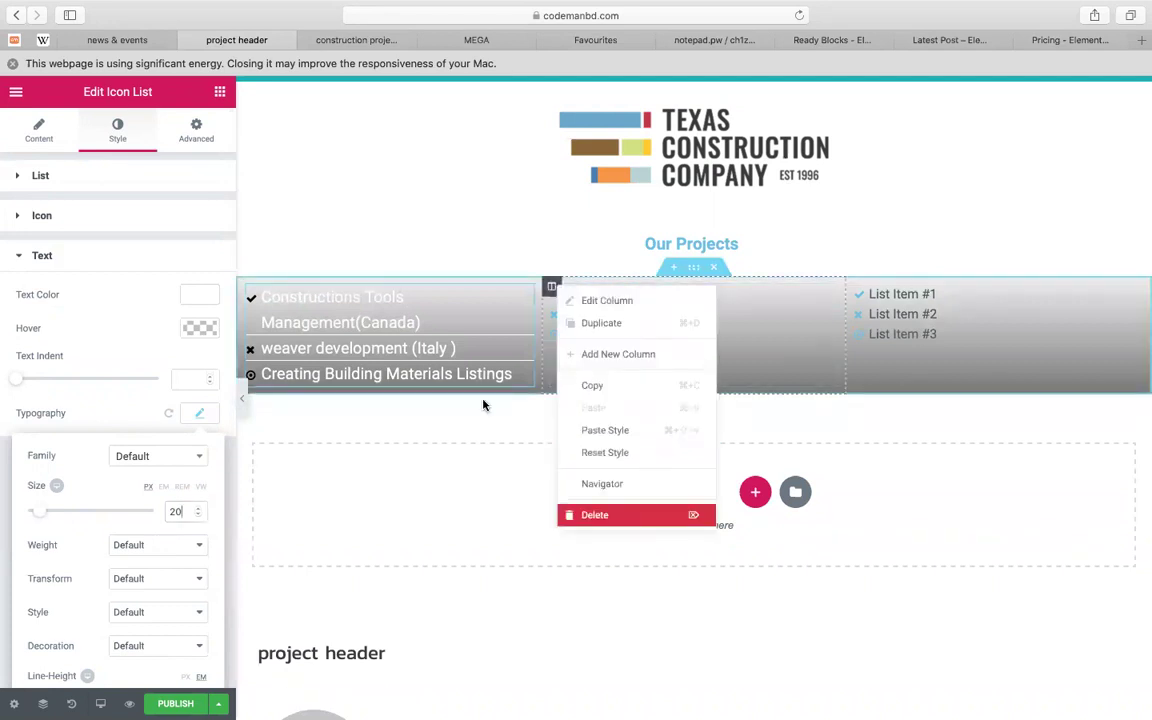
left_click(600, 516)
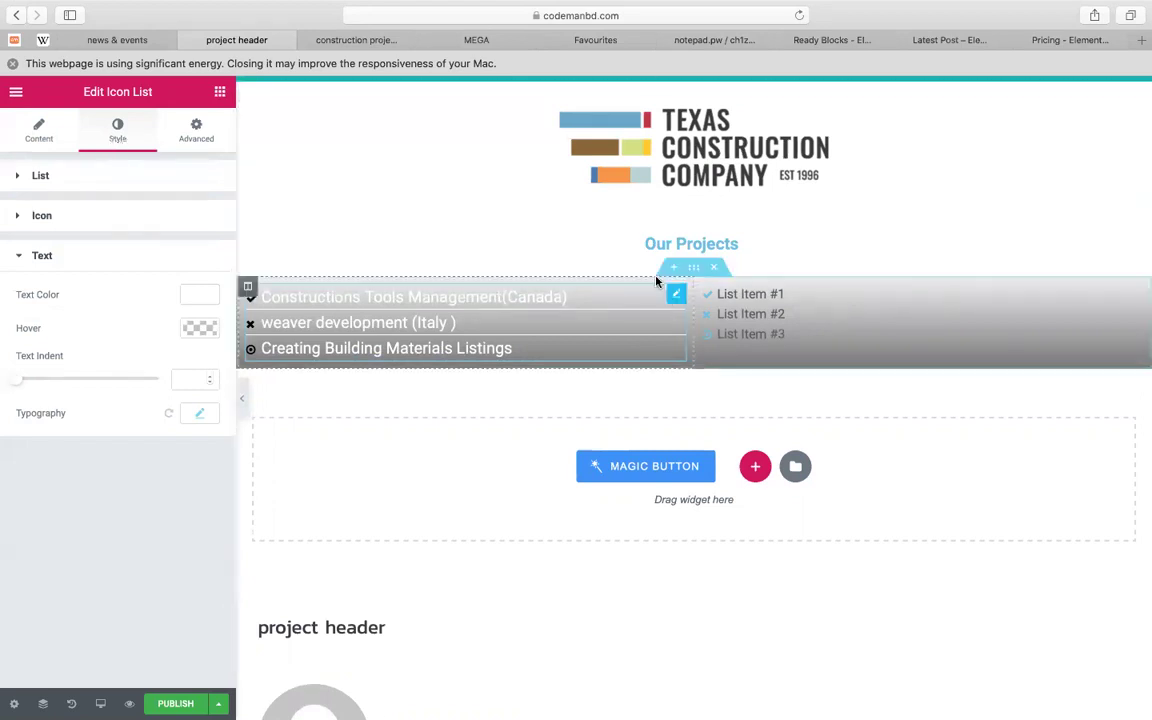
Give the first column a solid border with a 30 px radius on all corners
left_click(248, 288)
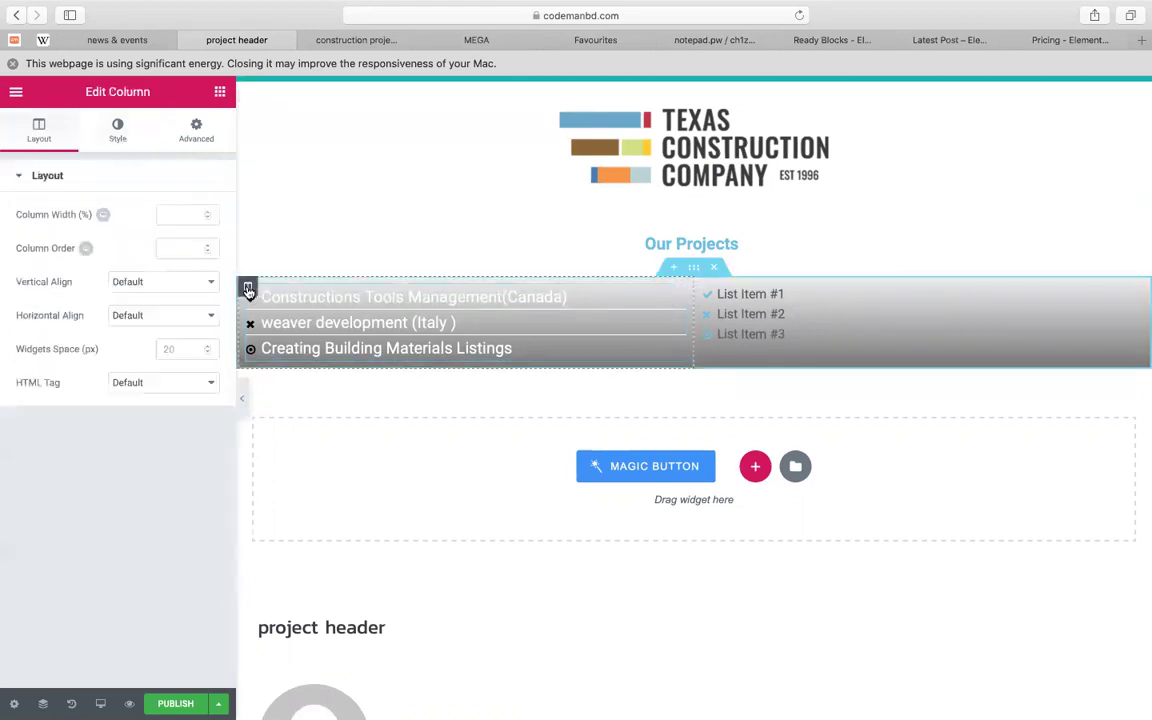
left_click(694, 268)
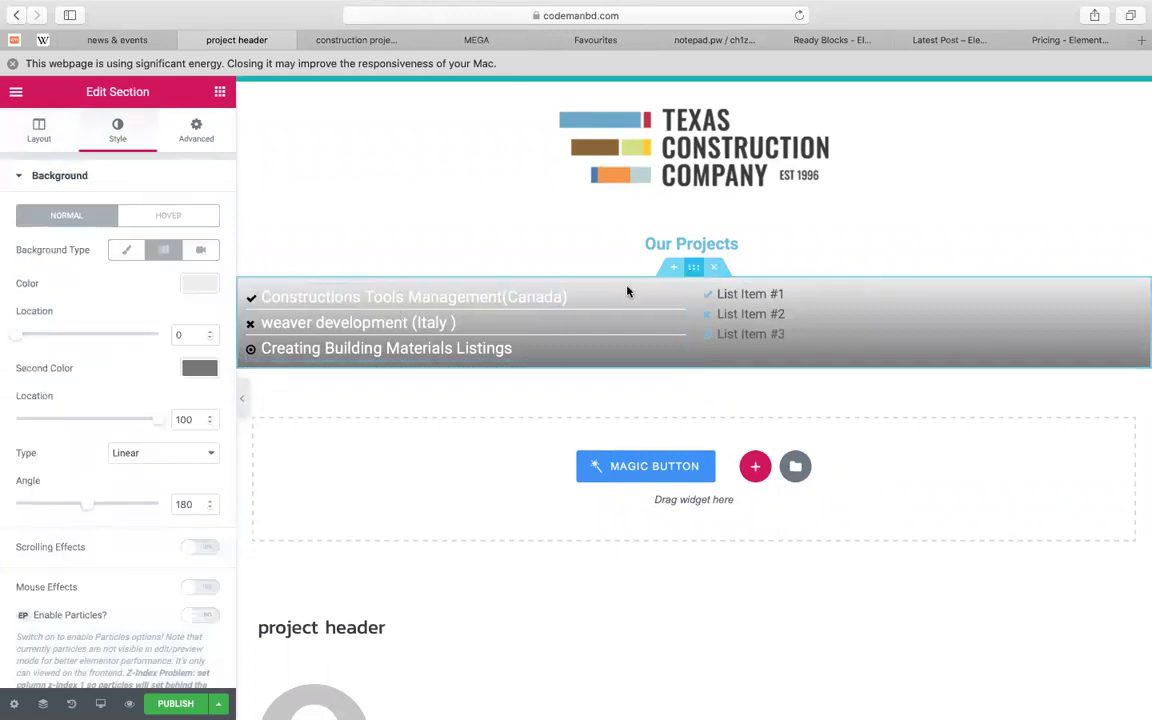
left_click(677, 300)
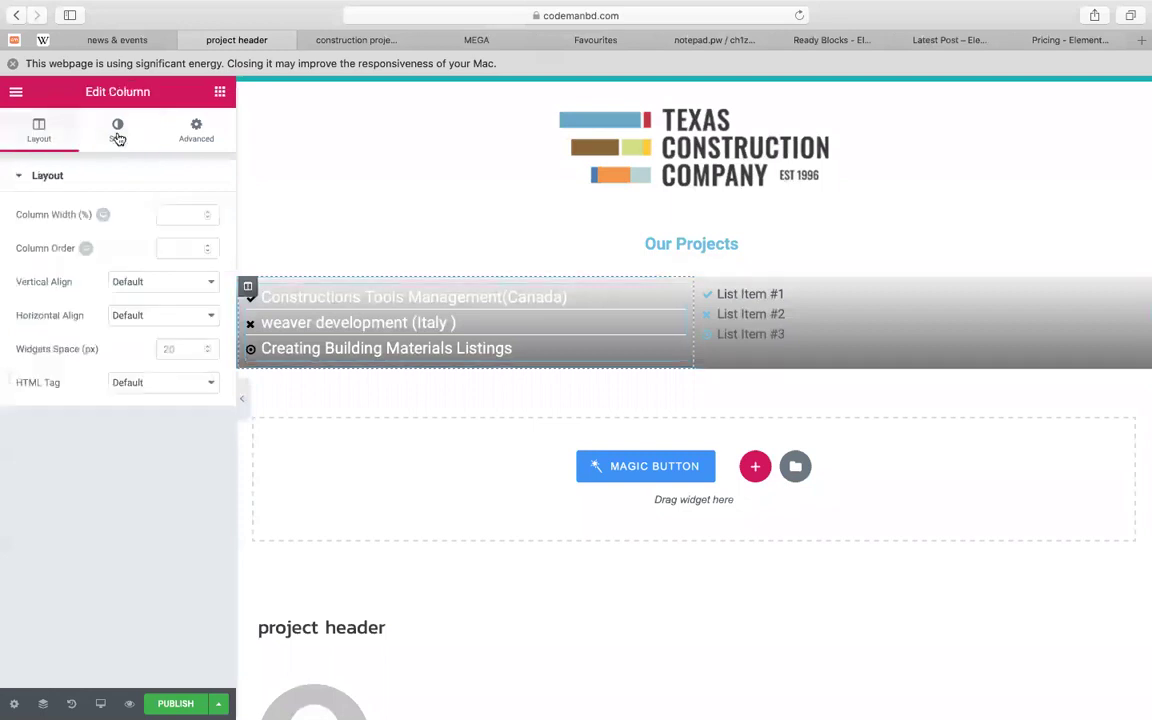
left_click(117, 130)
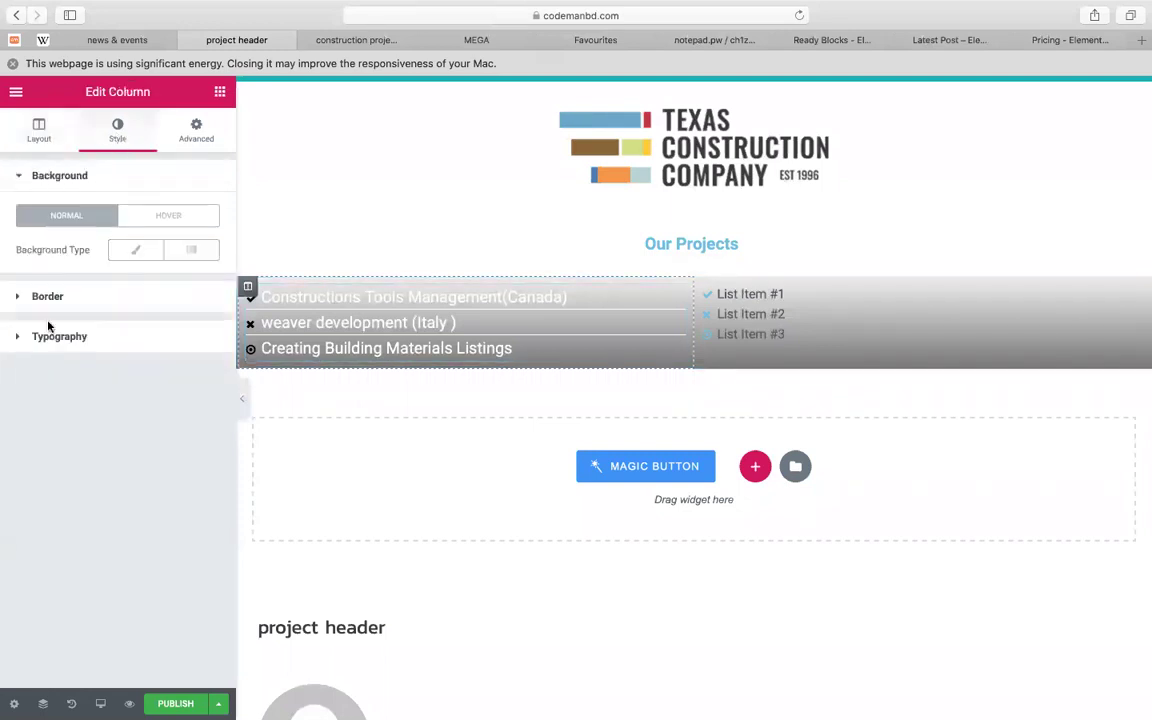
left_click(105, 314)
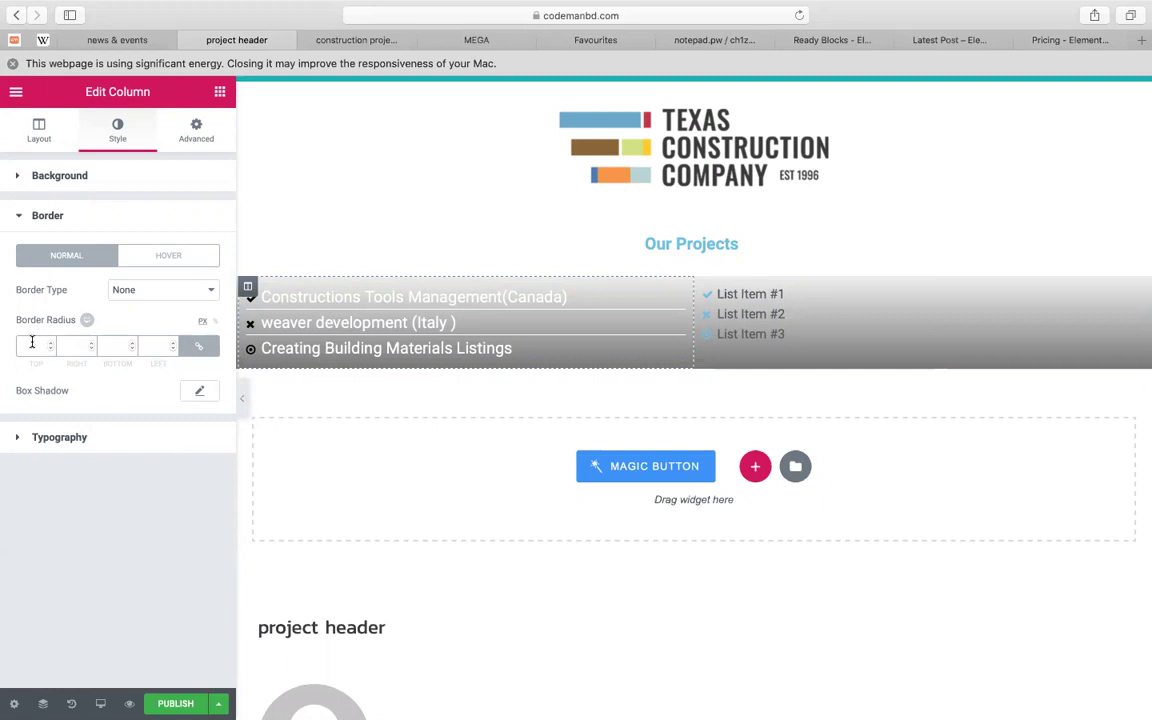
type("30")
left_click(147, 289)
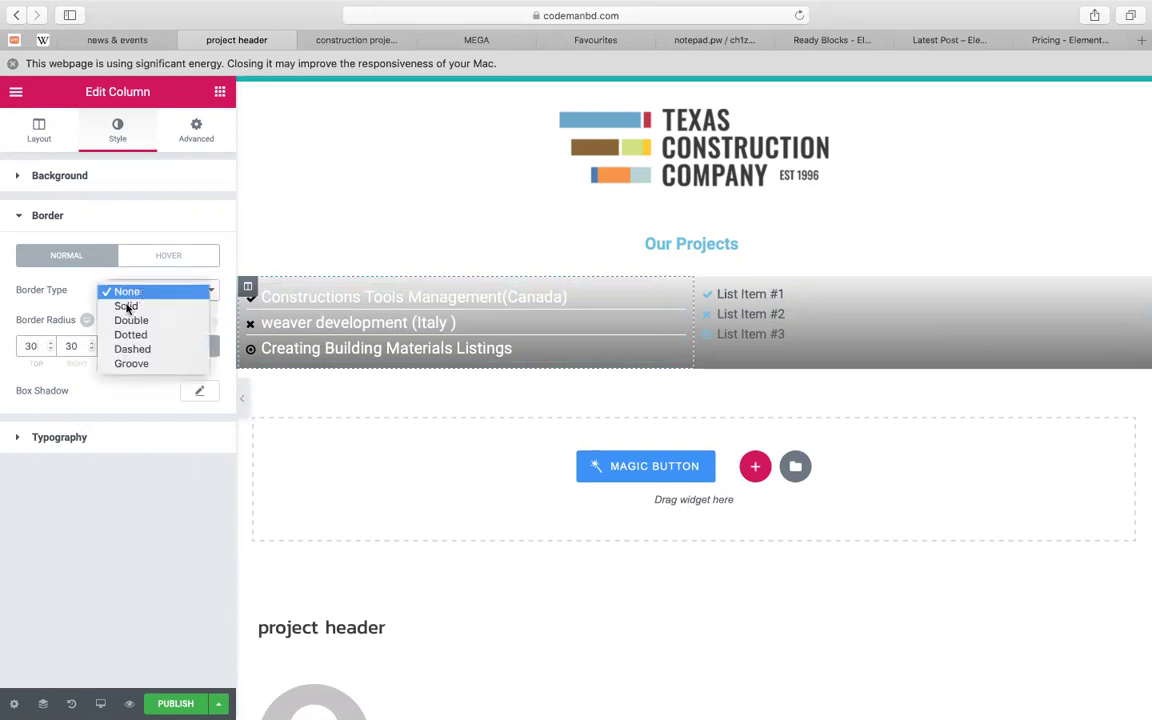
left_click(127, 308)
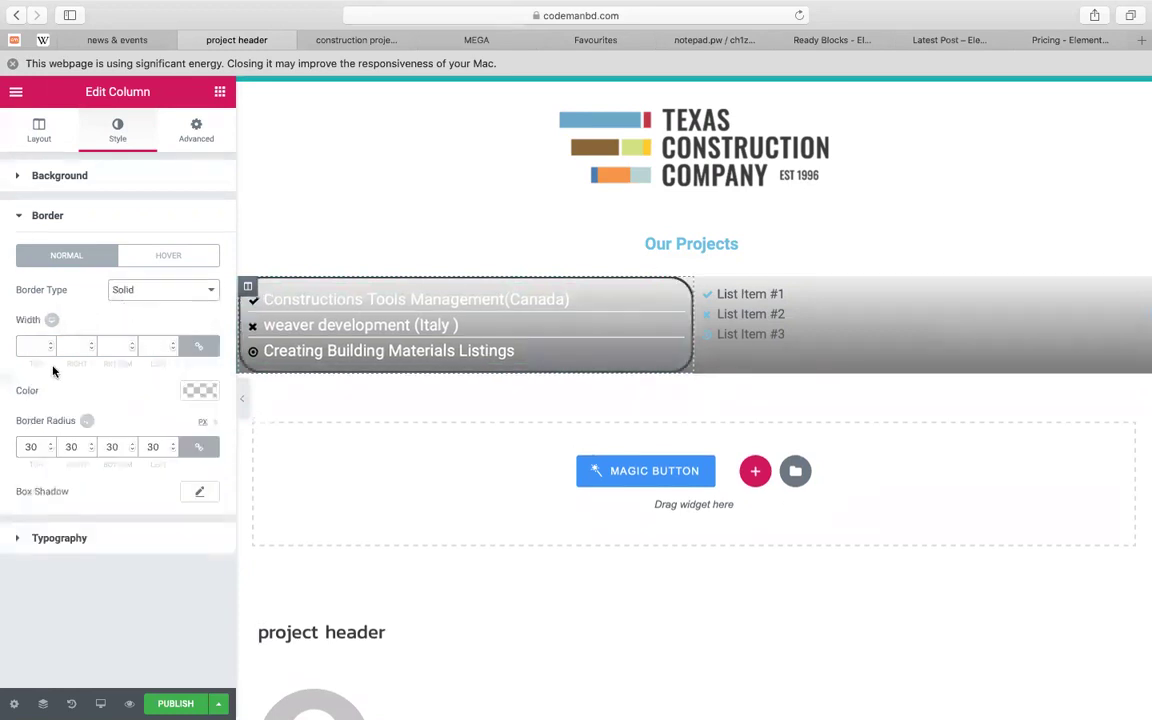
Set the first column's border color to white (#ffffff)
left_click(199, 390)
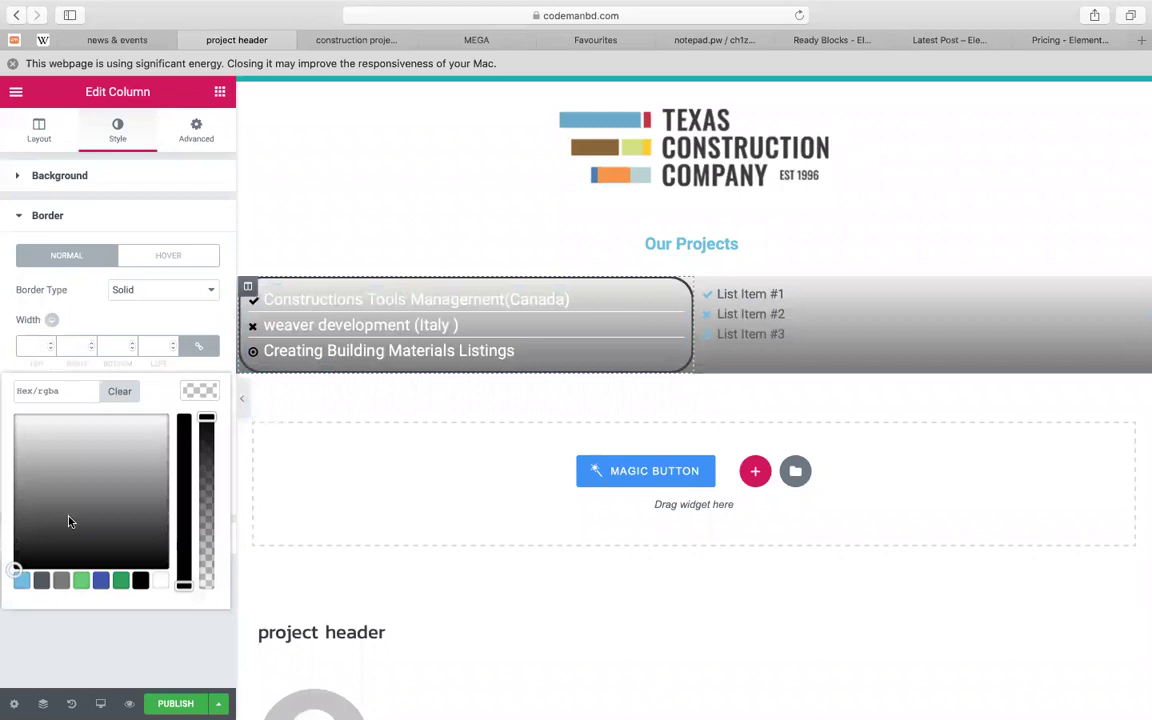
left_click(21, 580)
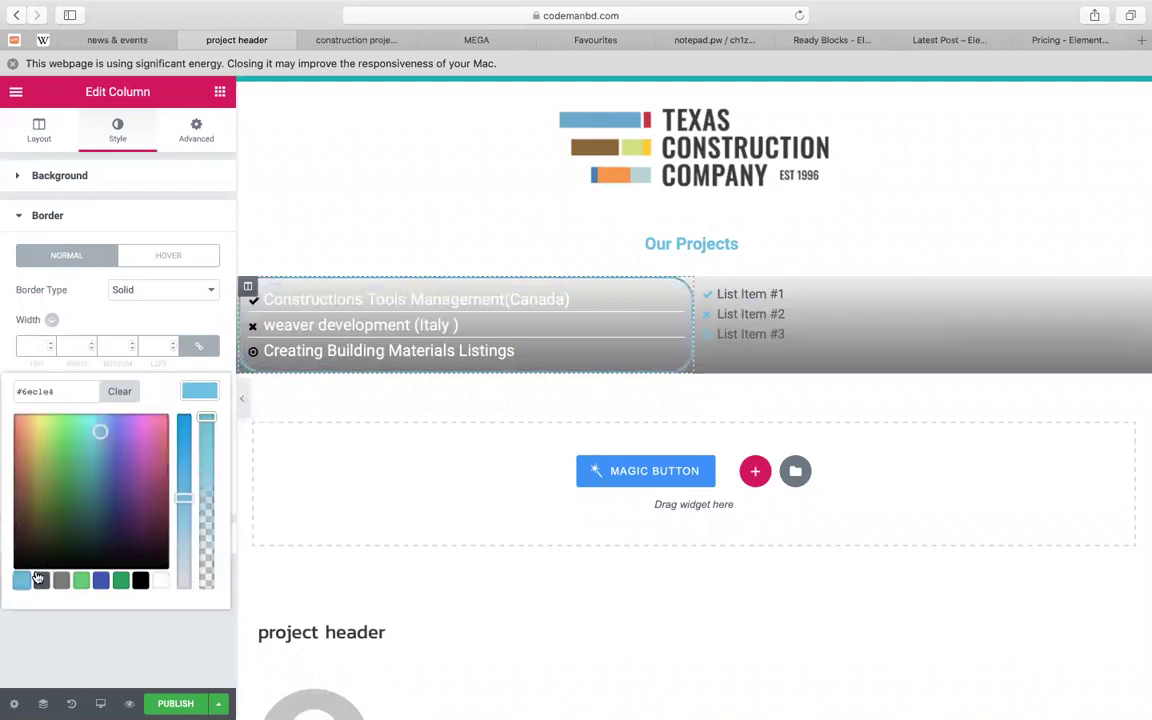
left_click(161, 580)
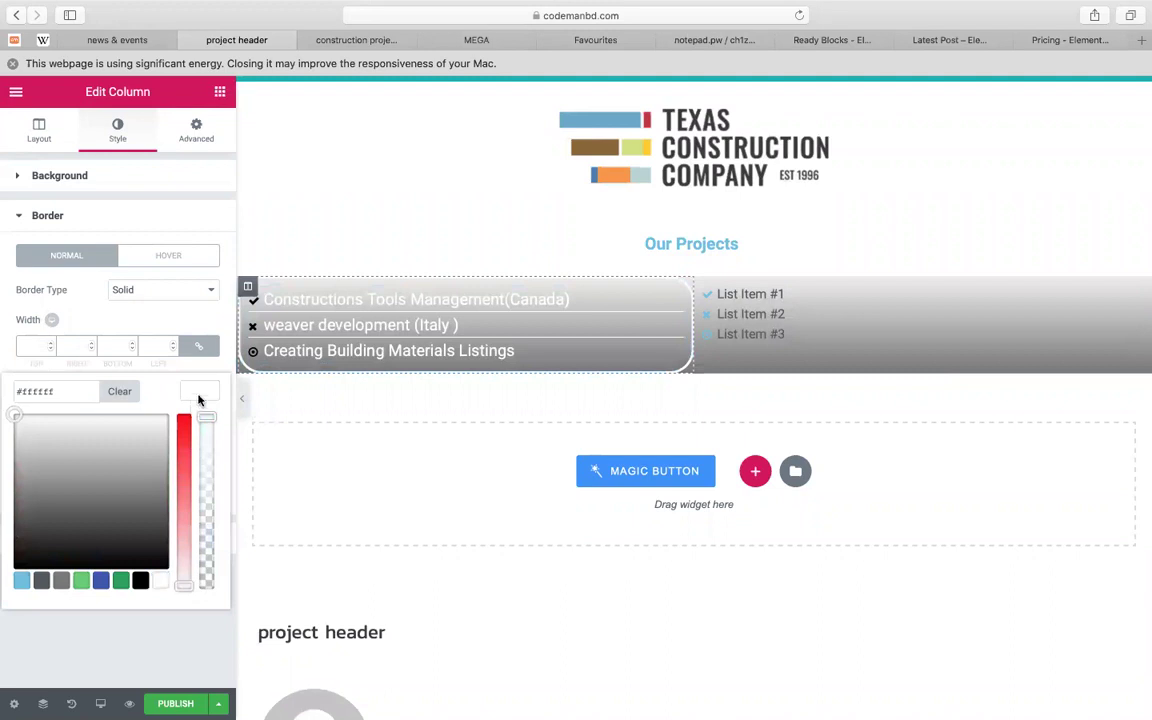
left_click(198, 394)
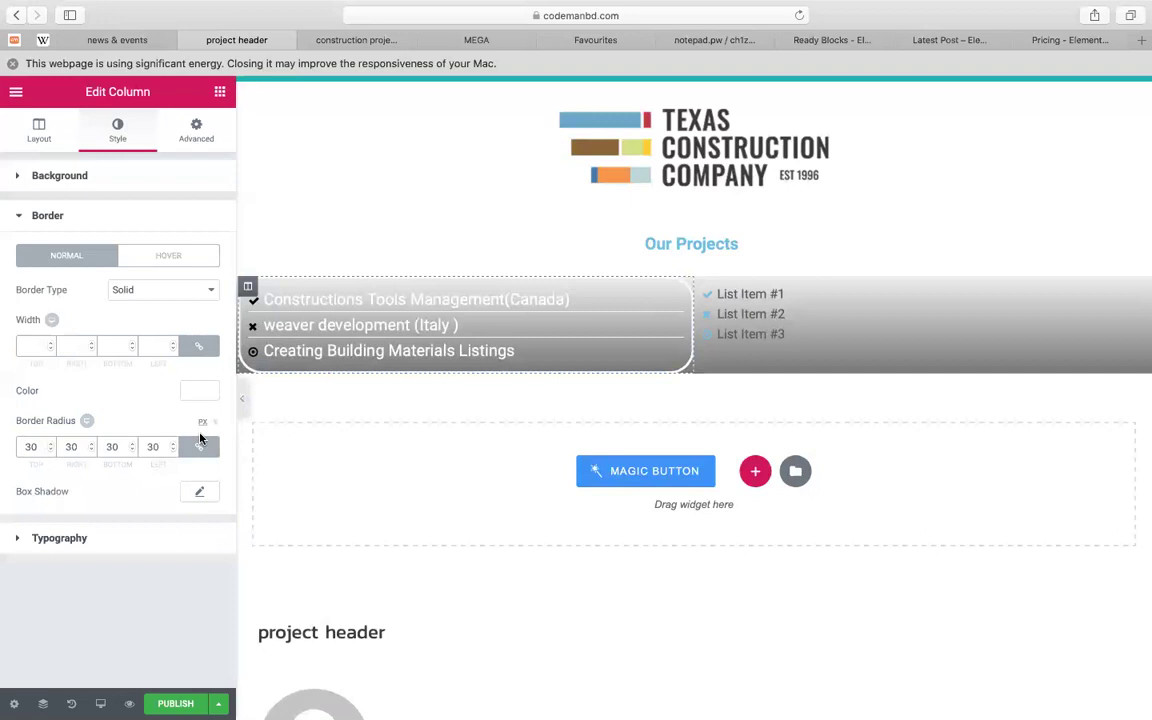
Reset the first column's border radius to 0, unlink the values, and set top to 20 and bottom to 50 px
double_click(71, 448)
type("0")
left_click(199, 447)
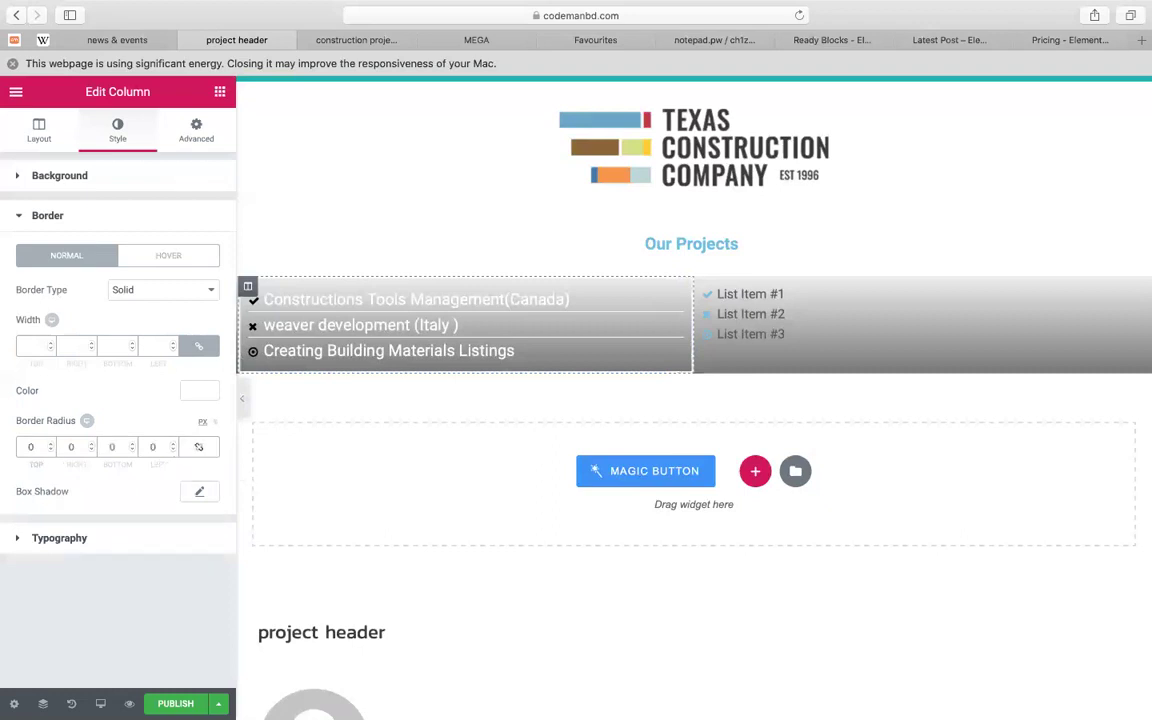
type("20")
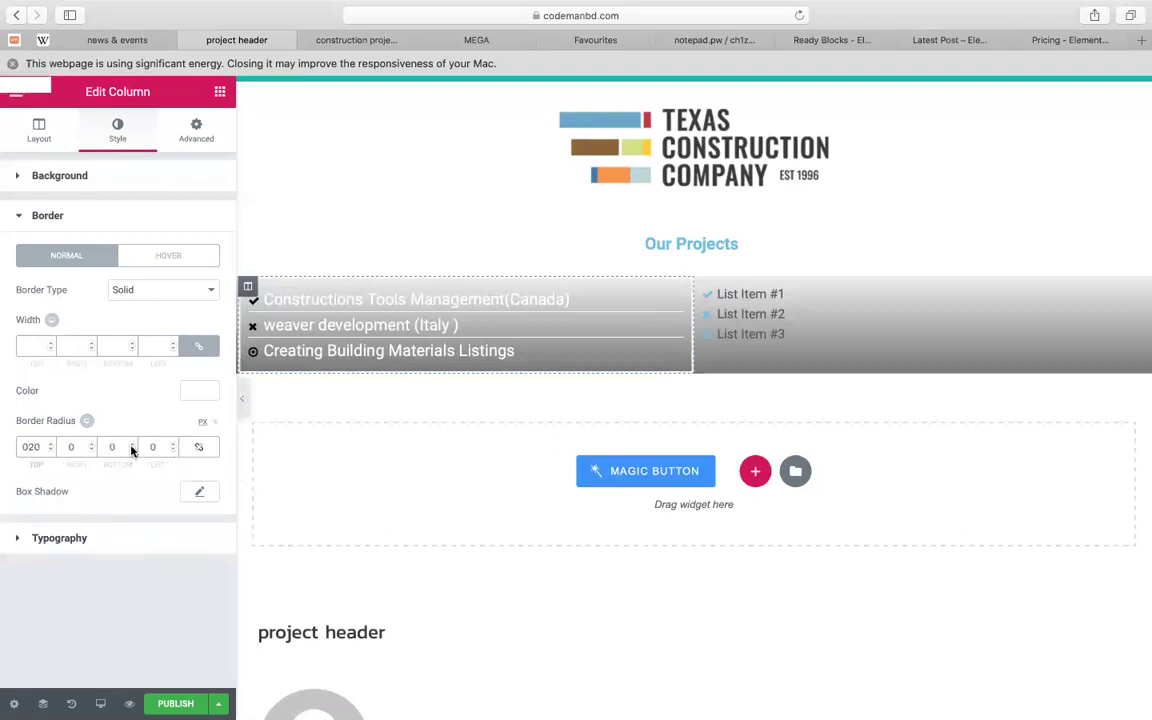
type("50")
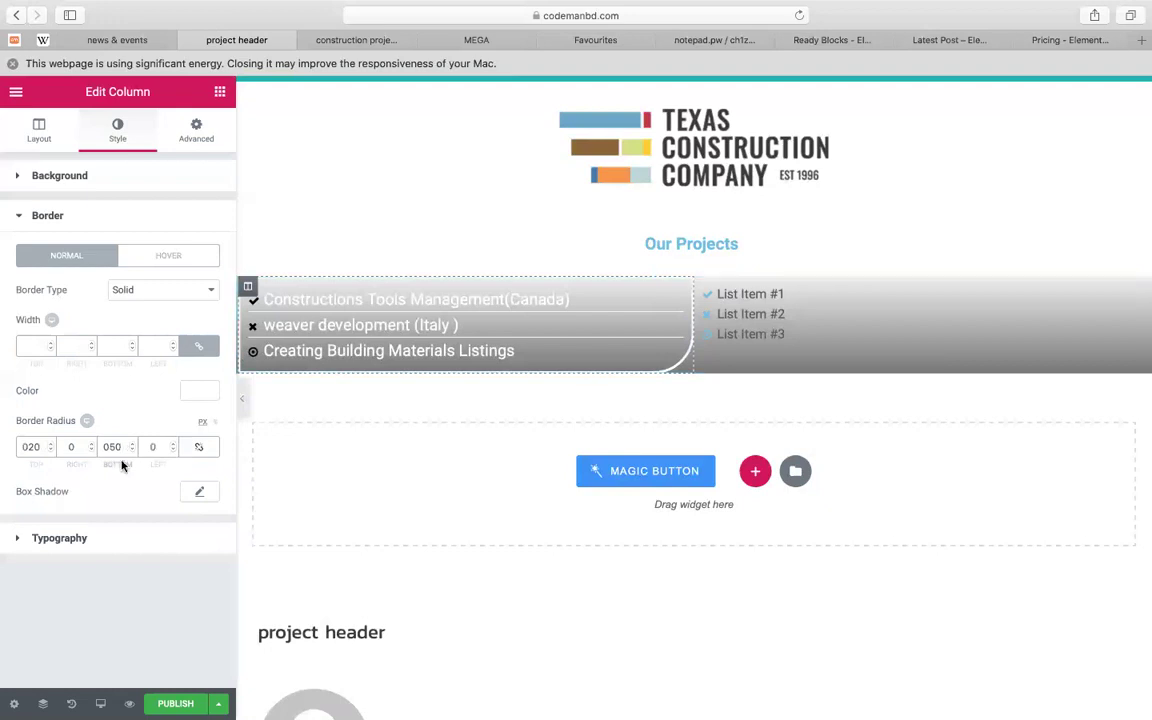
Set the first column's border width to 1 on all sides, then unlink the values and set the bottom to 4
left_click(51, 347)
type("1")
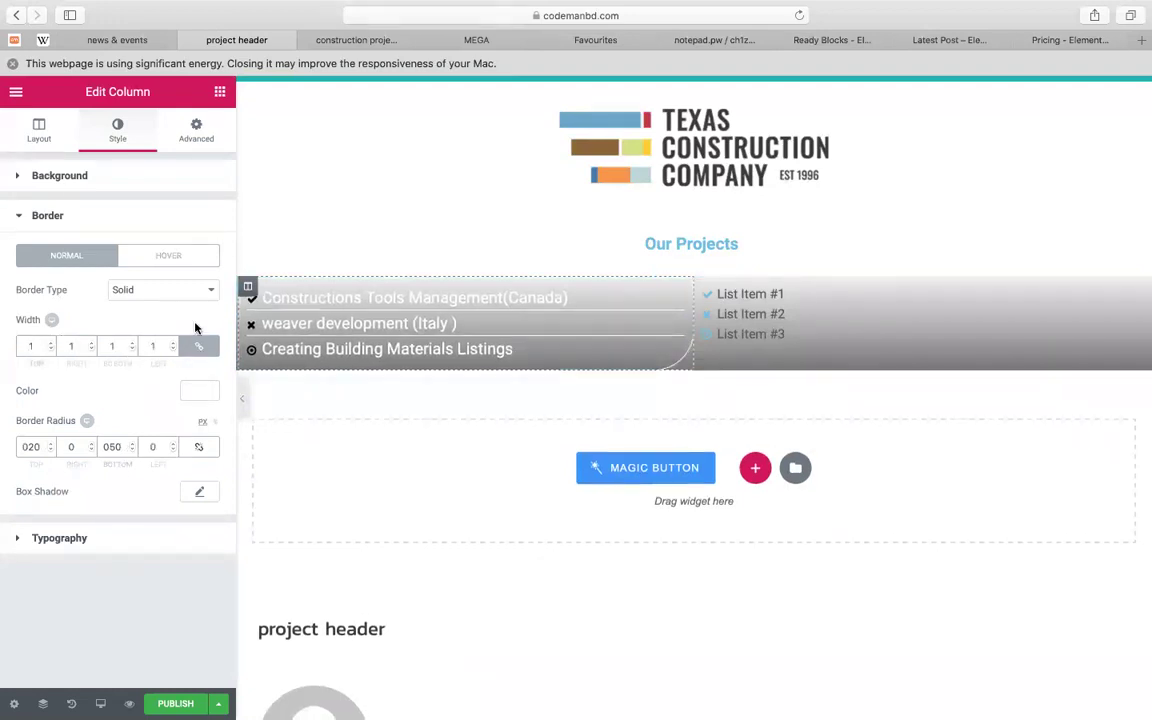
left_click(199, 346)
double_click(115, 346)
type("4")
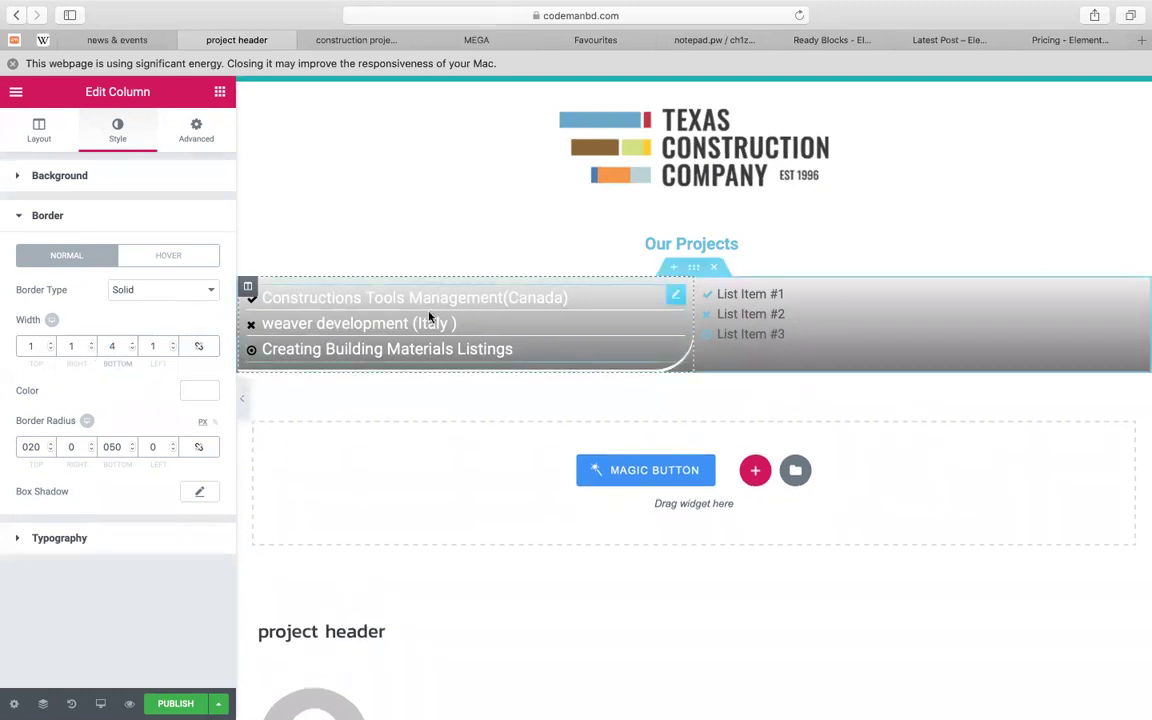
Copy the first column's icon list and paste its style onto the icon list in the second column
right_click(512, 328)
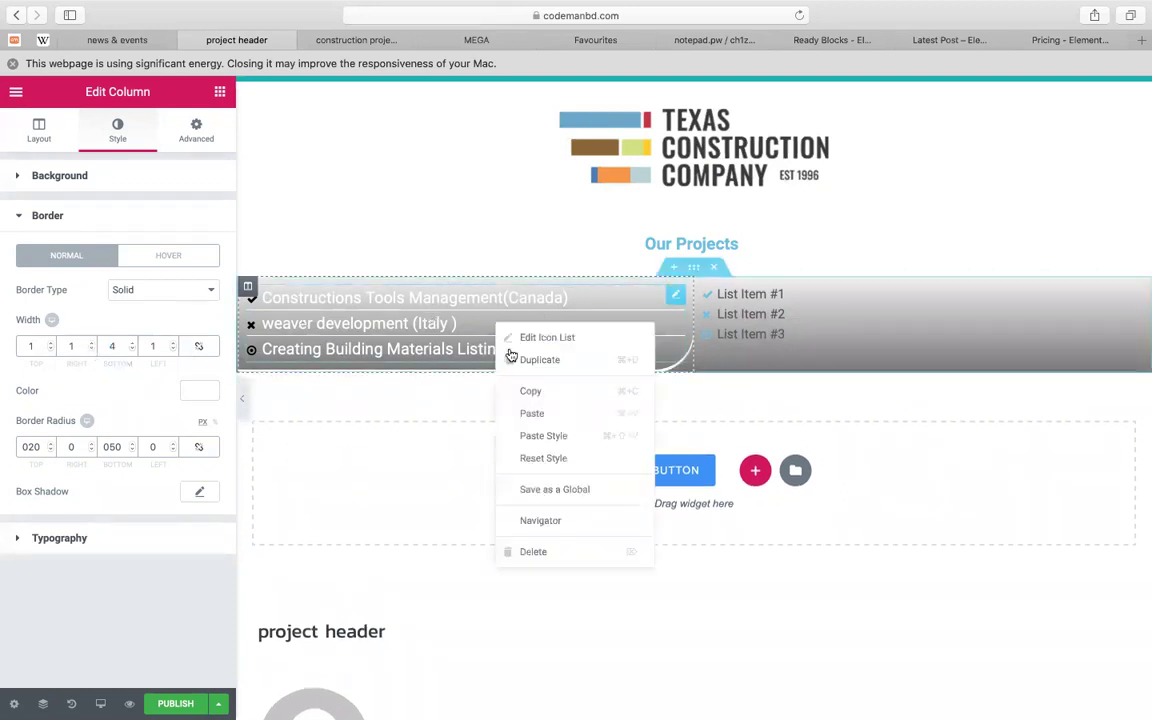
left_click(535, 388)
right_click(773, 311)
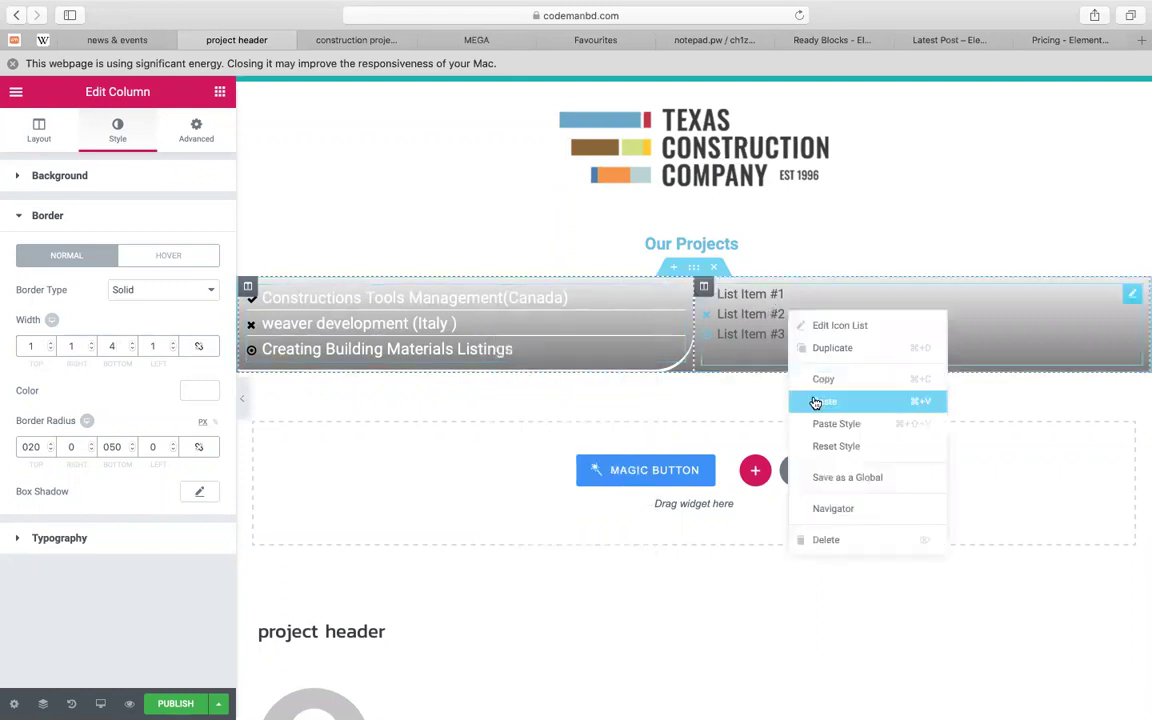
Copy the first column and paste its style onto the second column
right_click(248, 286)
left_click(289, 383)
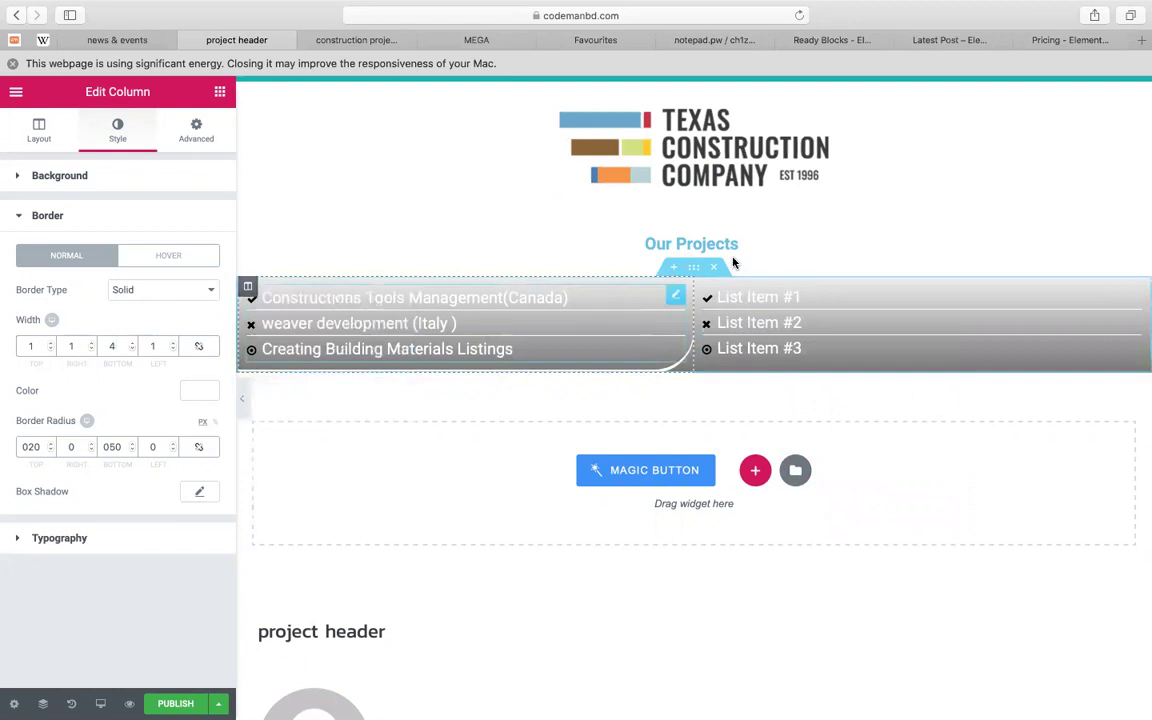
right_click(701, 287)
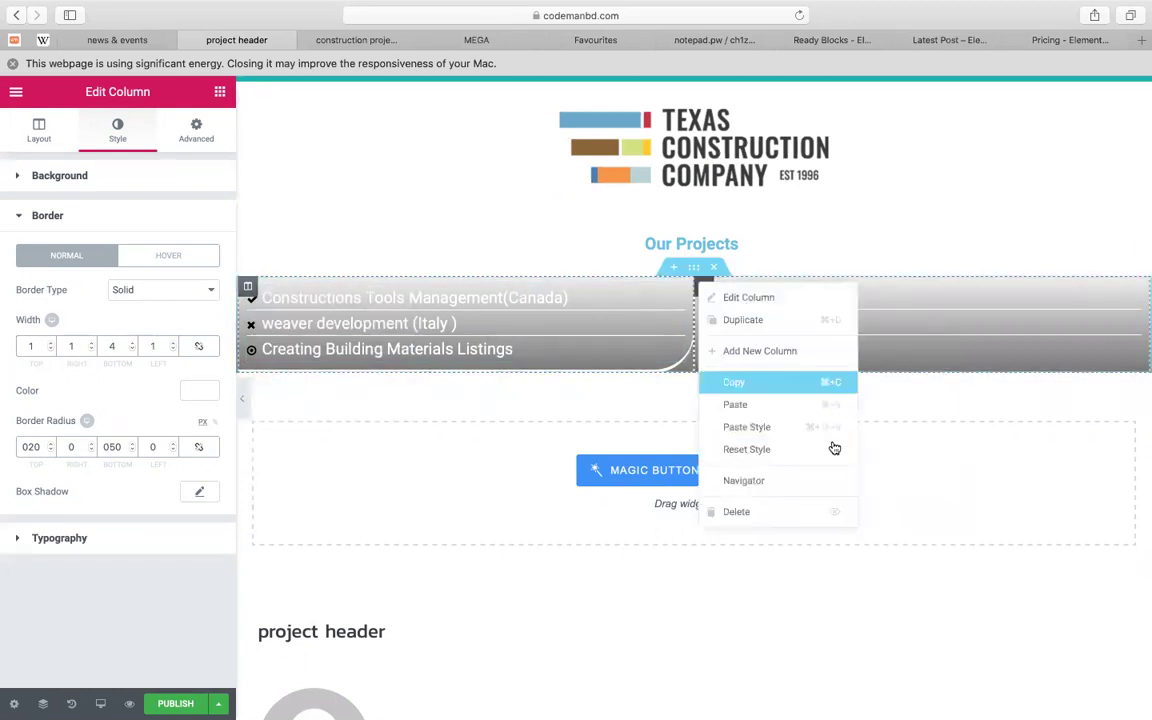
left_click(778, 428)
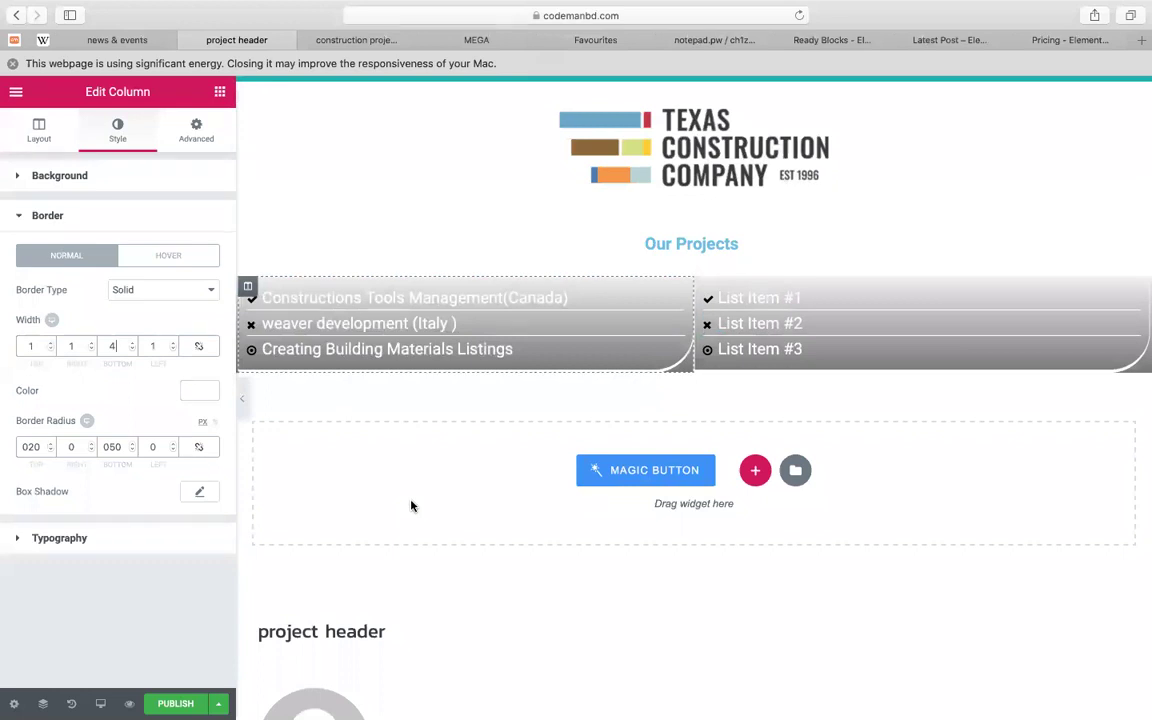
Start publishing the header template and add an include display condition for Singular, Pages
key("super+s")
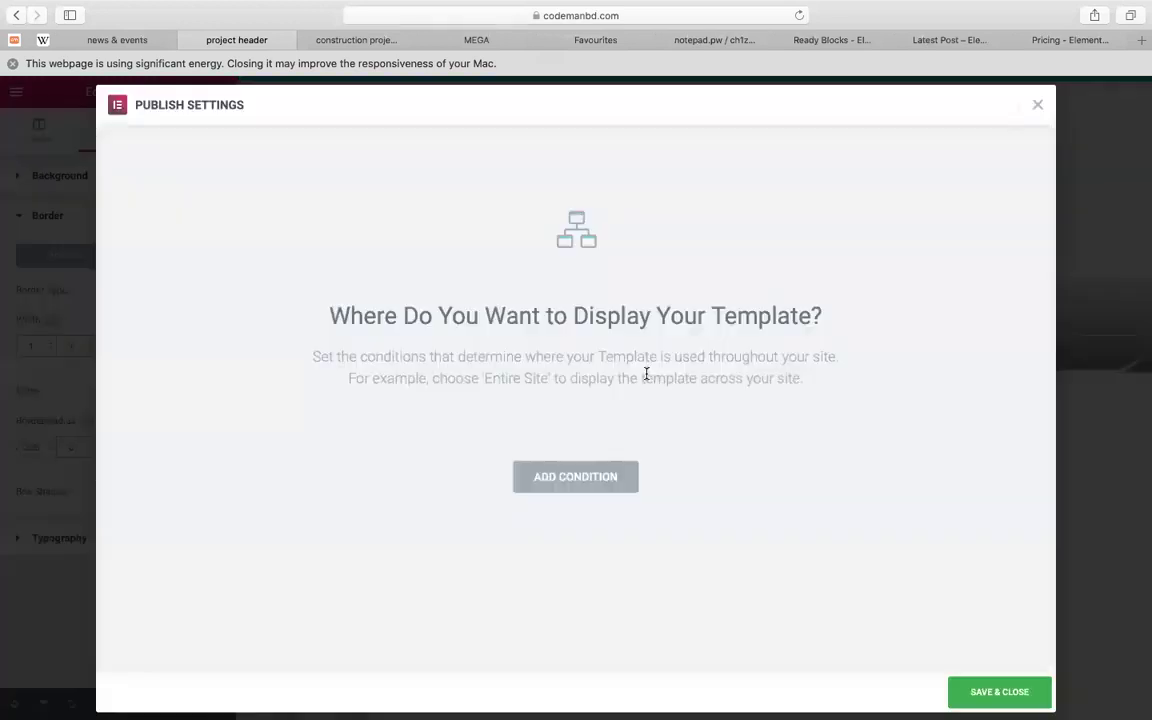
left_click(565, 477)
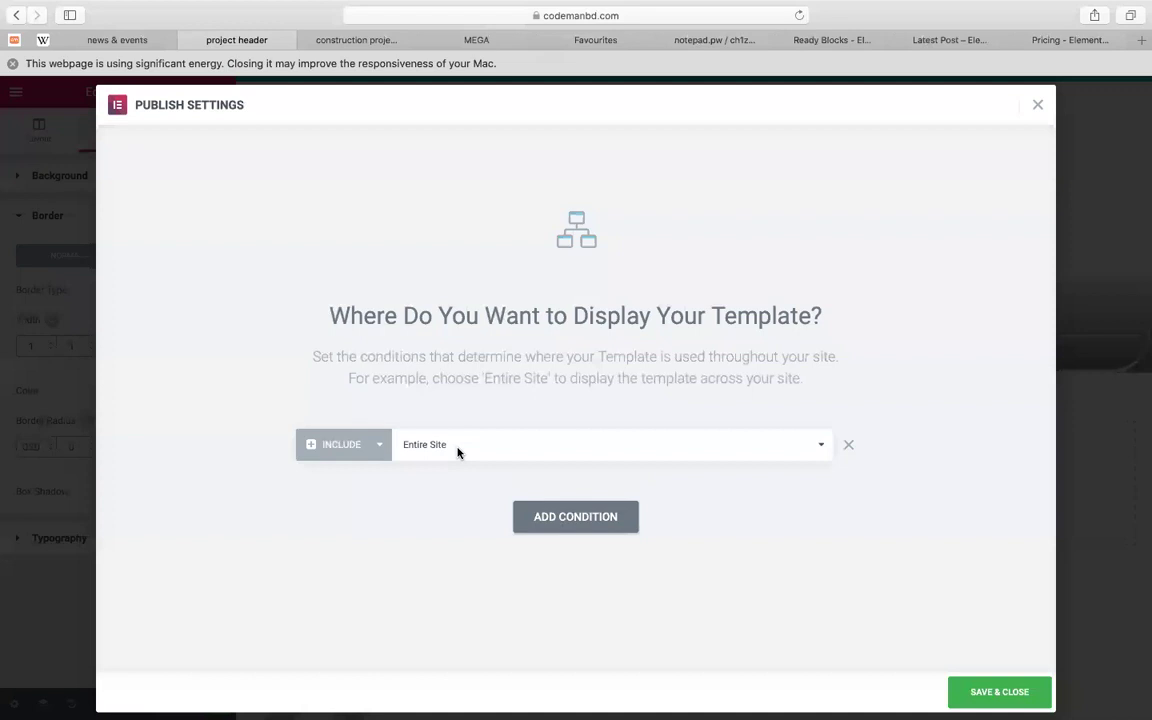
left_click(422, 455)
left_click(500, 442)
left_click(741, 456)
left_click(741, 496)
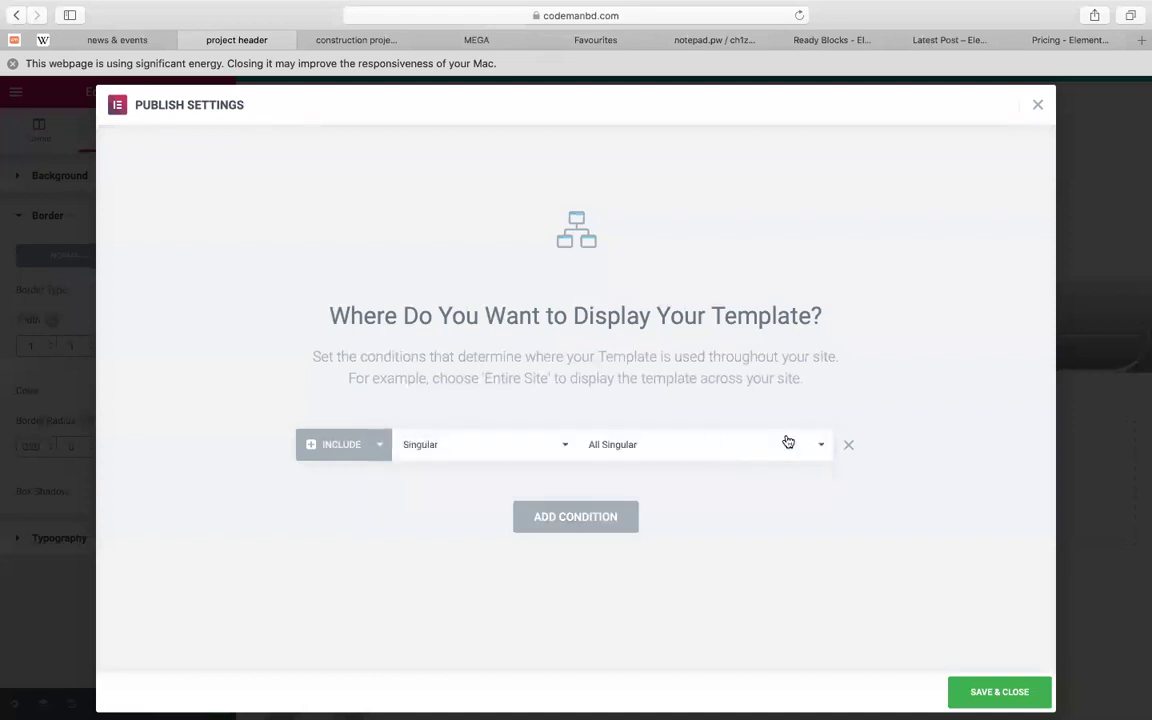
left_click(707, 442)
left_click(616, 591)
Limit the display condition to the construction project page, then save and close the publish settings
left_click(748, 453)
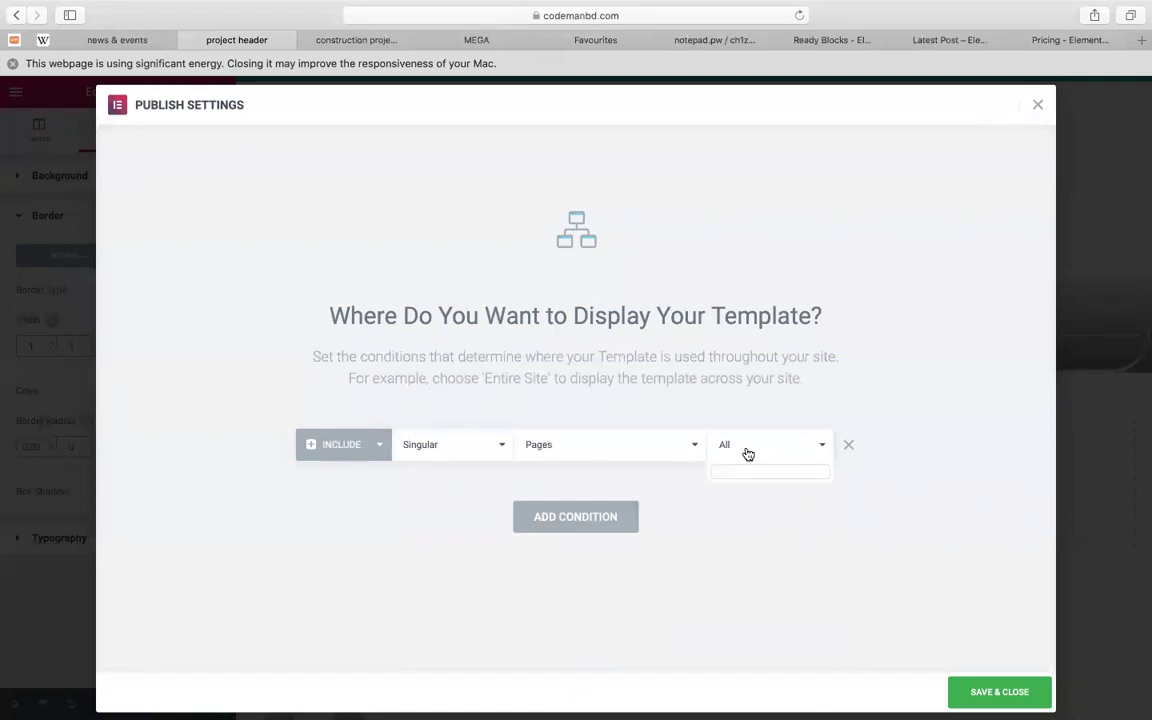
type("pr")
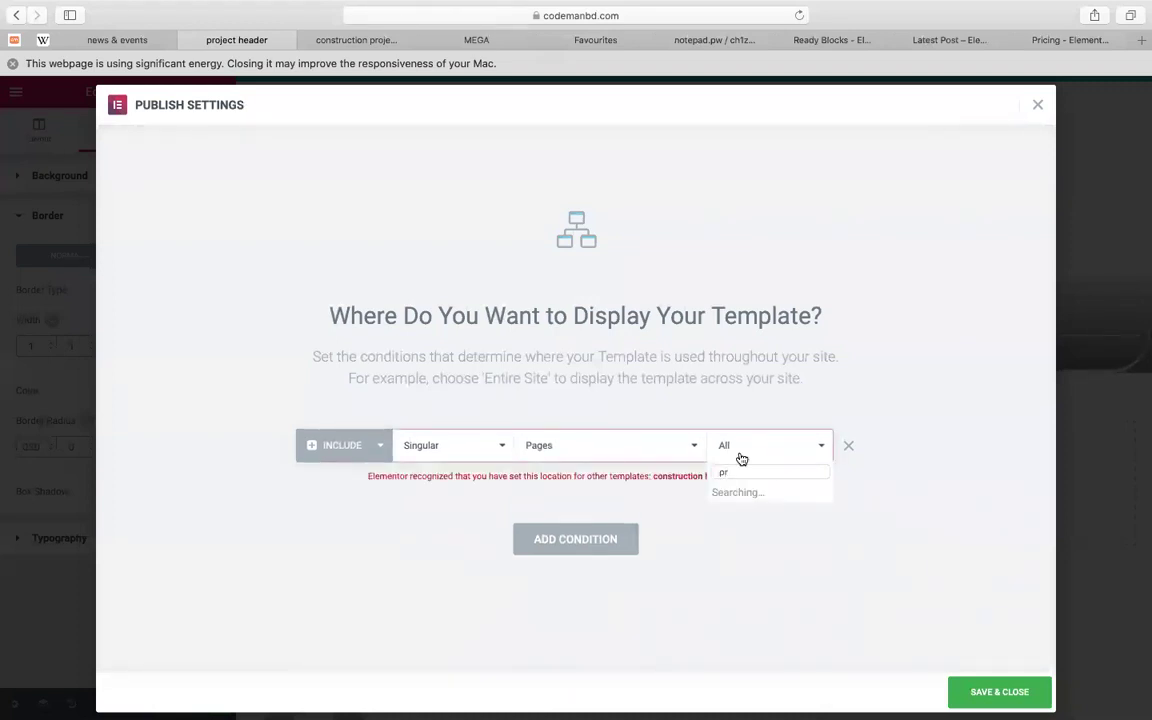
type("i")
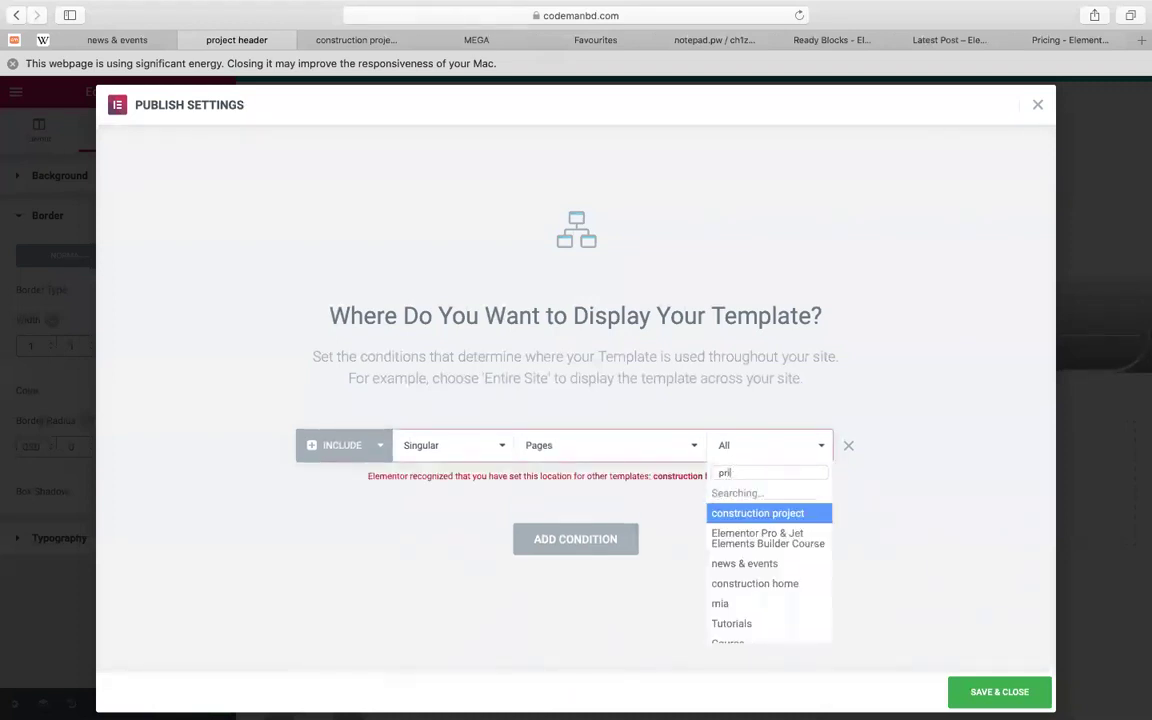
left_click(742, 515)
left_click(735, 450)
type("pl")
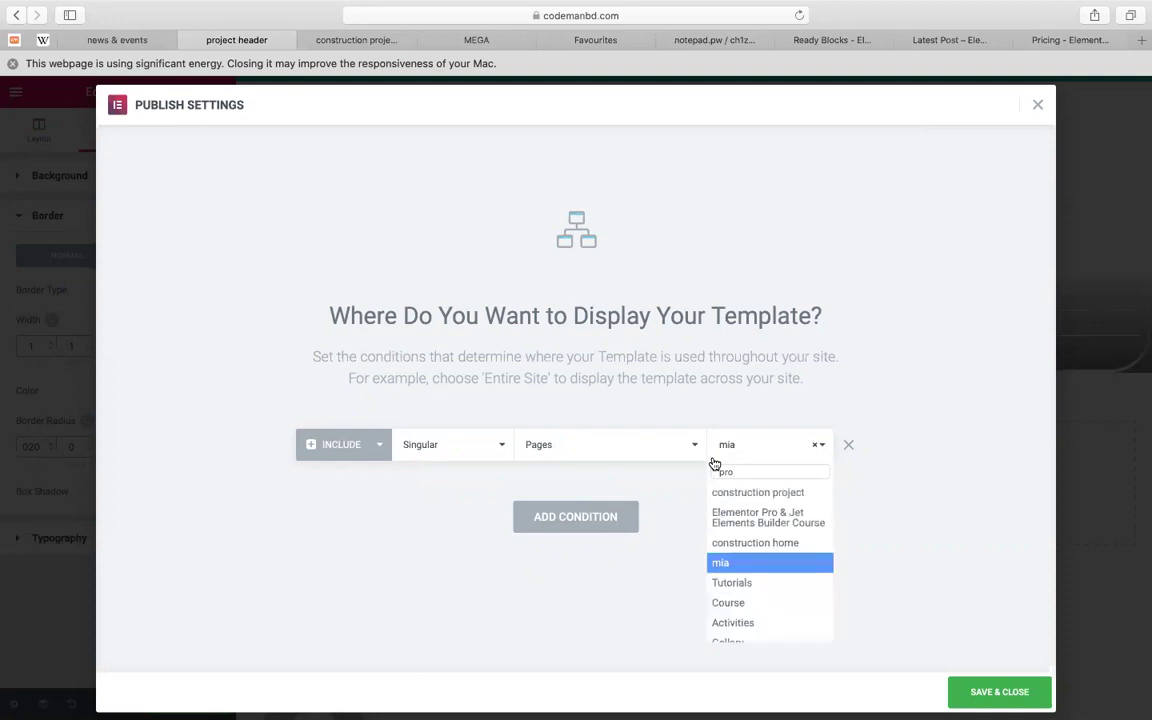
left_click(763, 490)
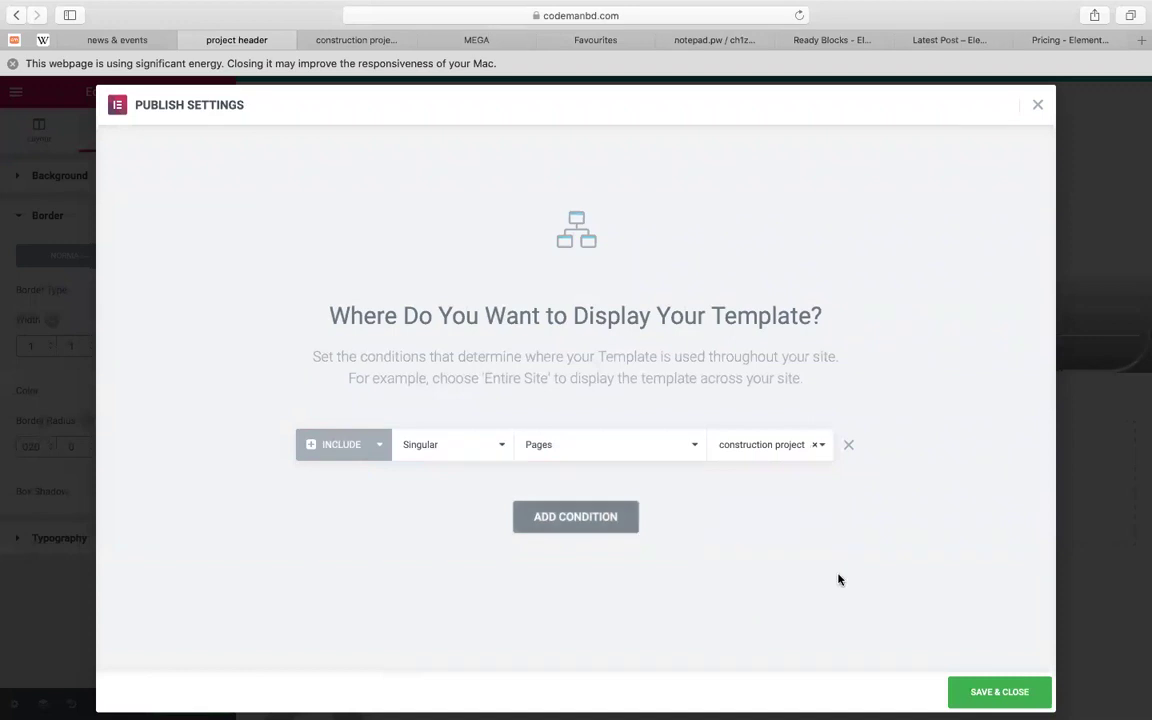
left_click(1000, 692)
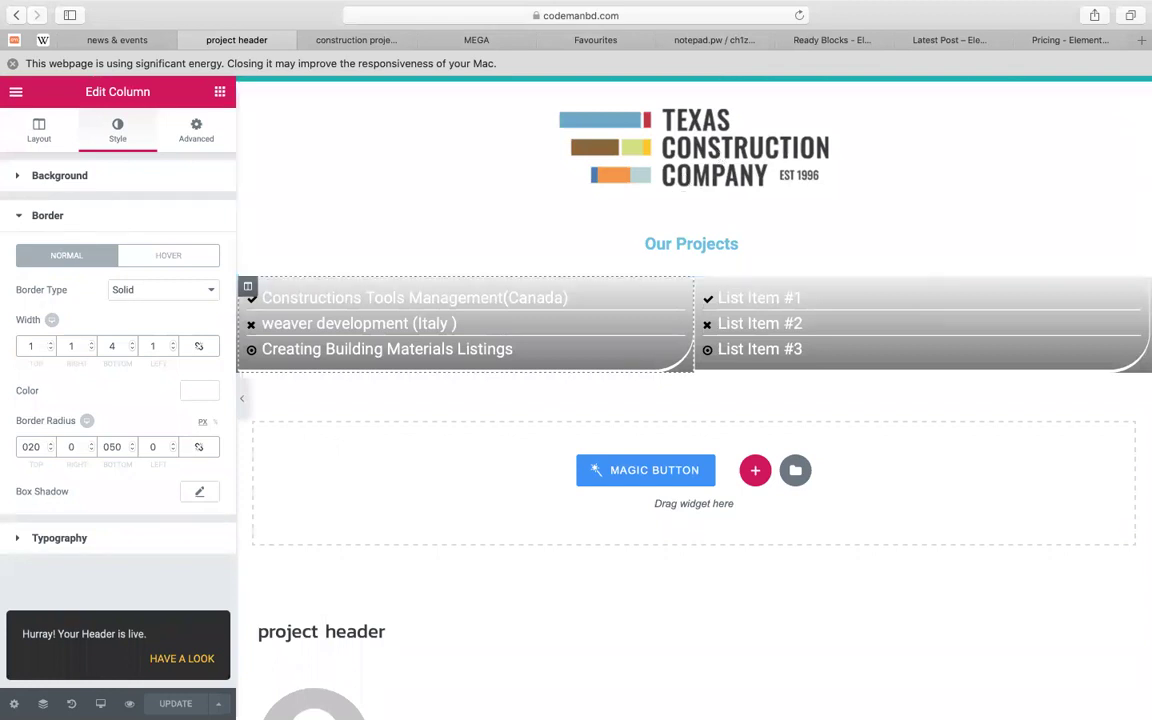
Preview the construction project page and examine its new header, project content and footer
left_click(338, 40)
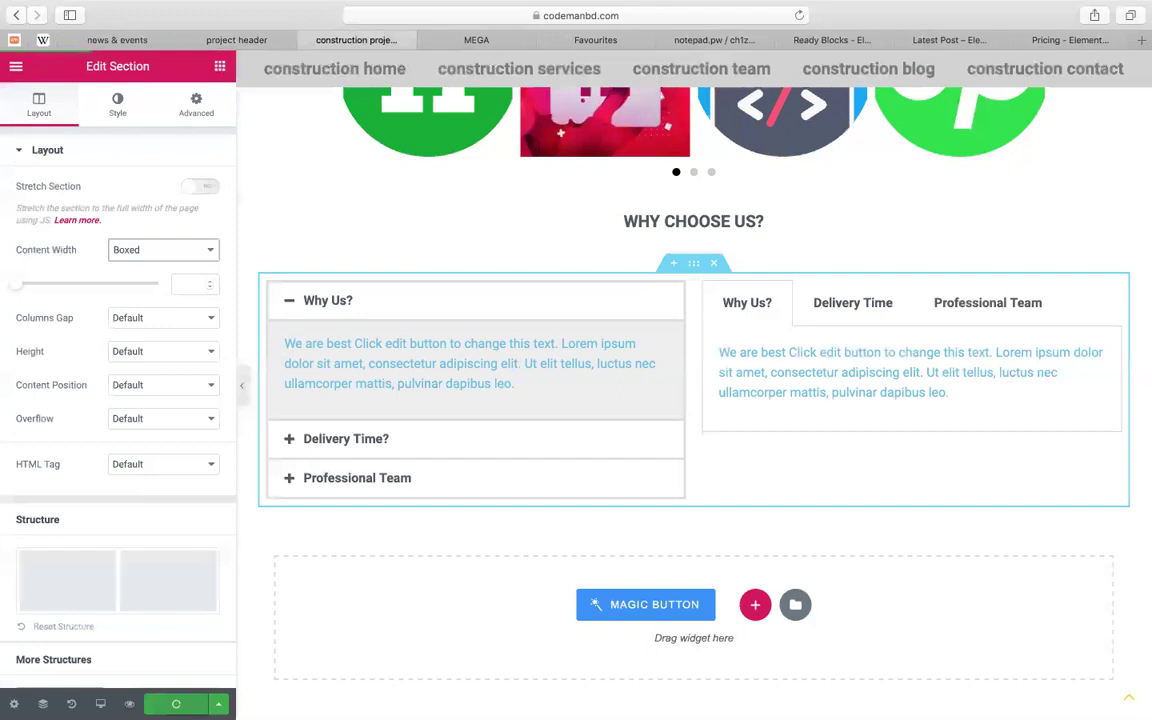
left_click(129, 703)
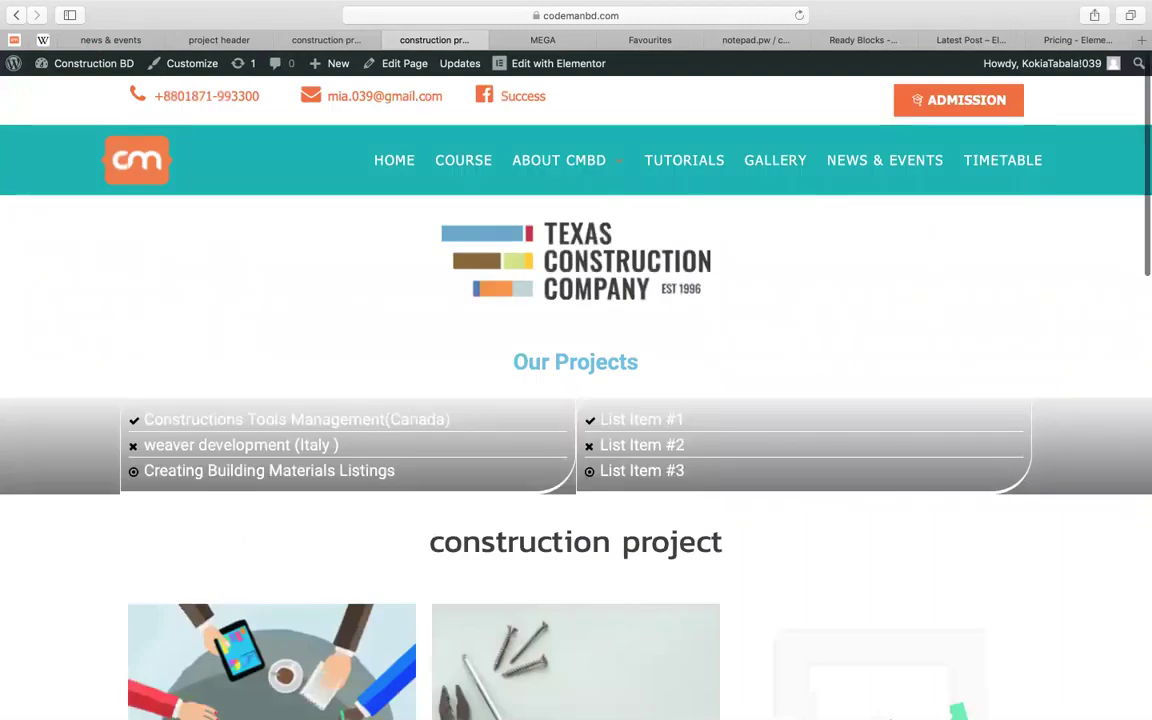
scroll(576, 400, "down", 1)
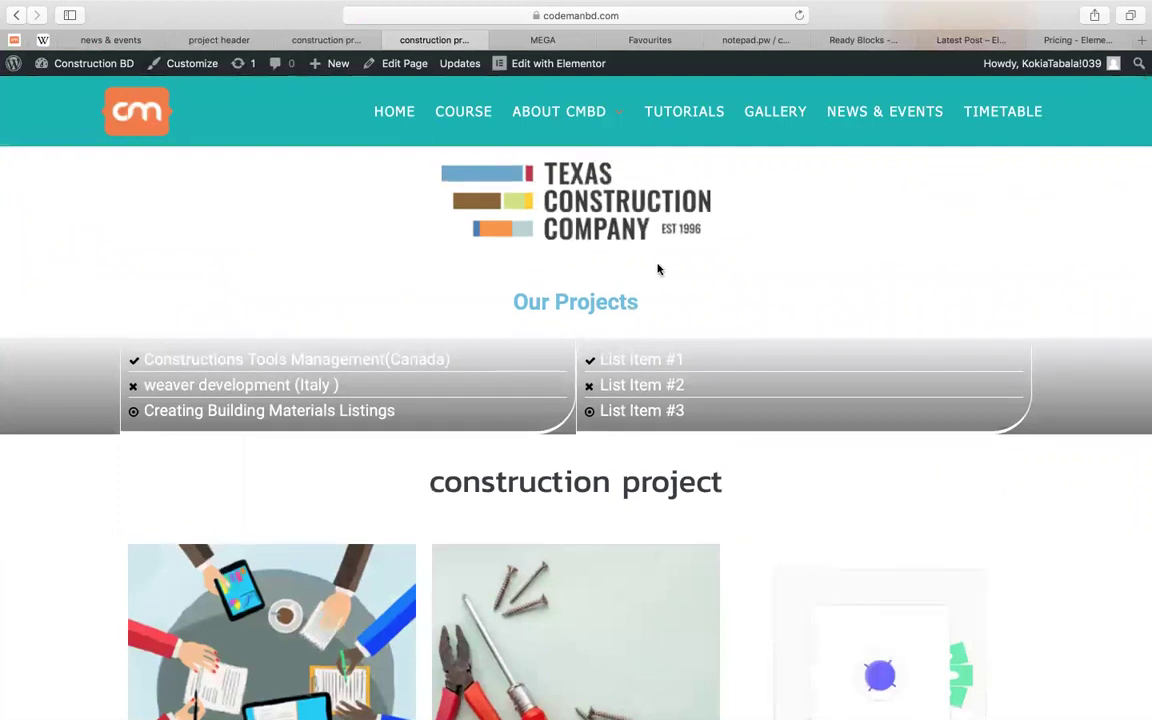
scroll(602, 323, "down", 5)
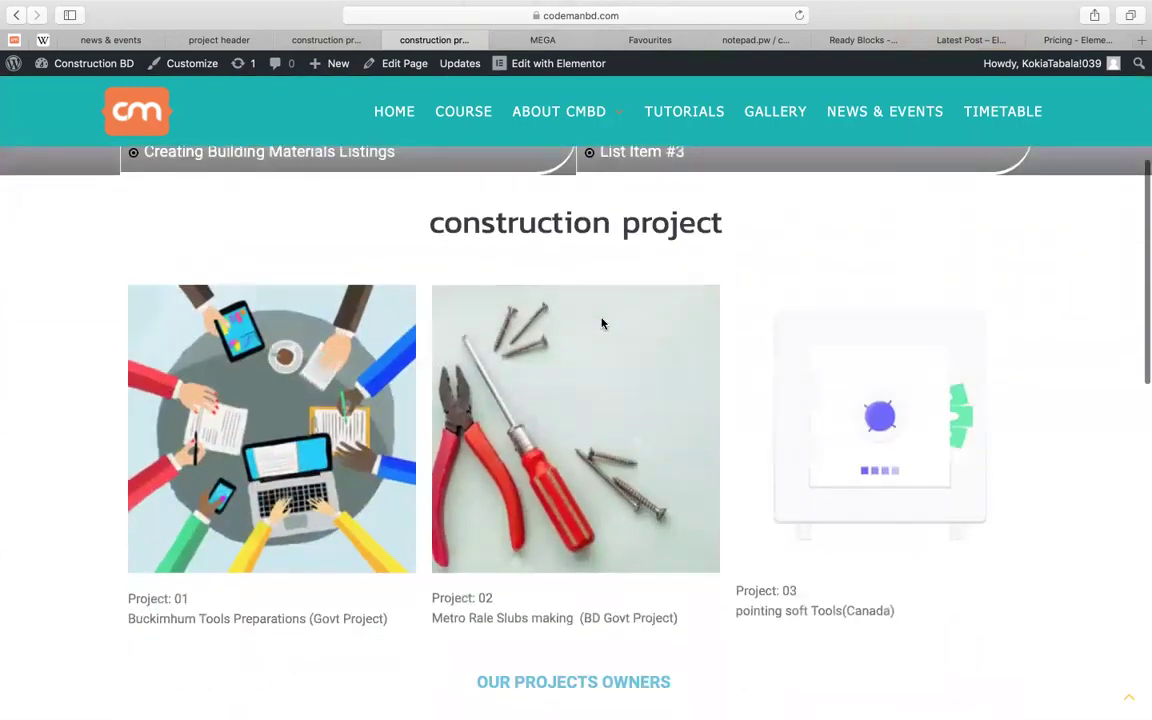
scroll(602, 323, "down", 12)
scroll(600, 325, "down", 6)
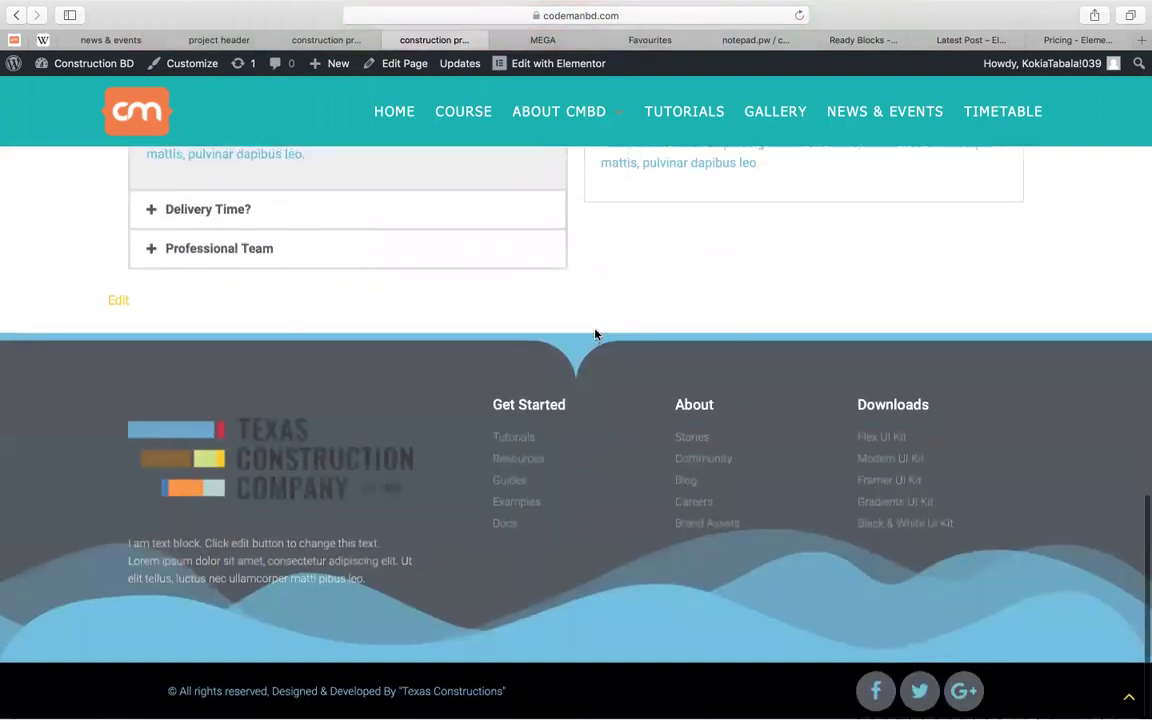
scroll(595, 334, "up", 20)
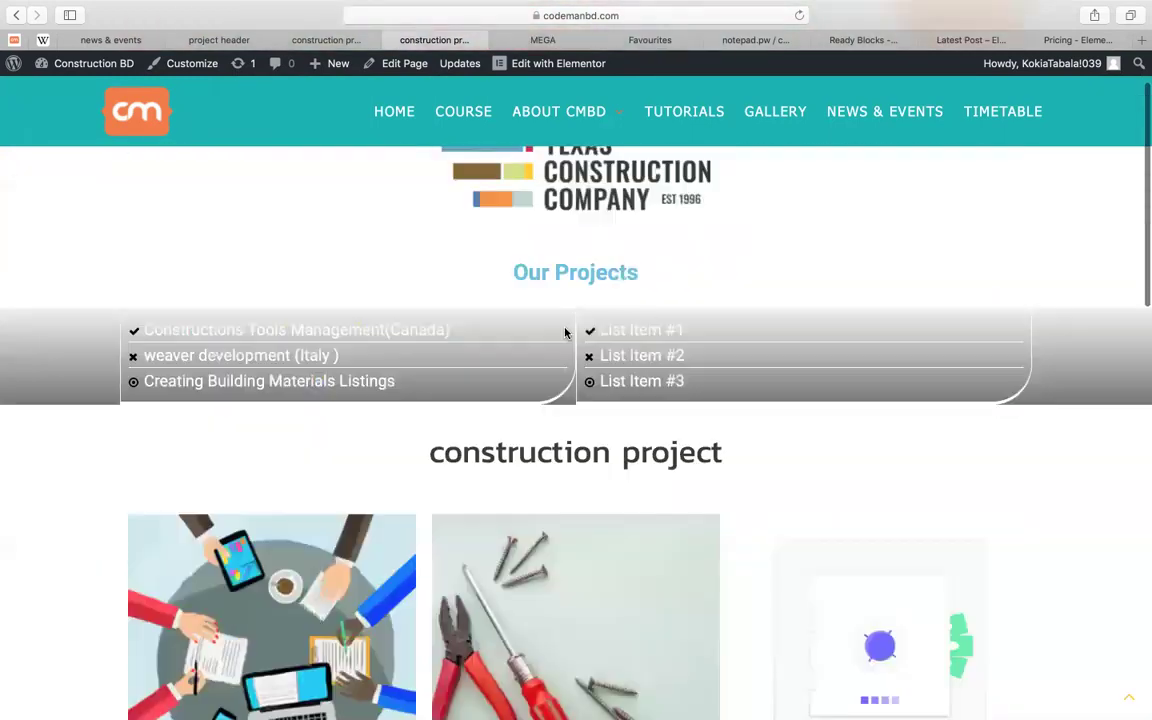
scroll(565, 332, "up", 1)
scroll(541, 310, "down", 1)
scroll(543, 309, "up", 1)
scroll(543, 305, "down", 1)
scroll(600, 250, "up", 2)
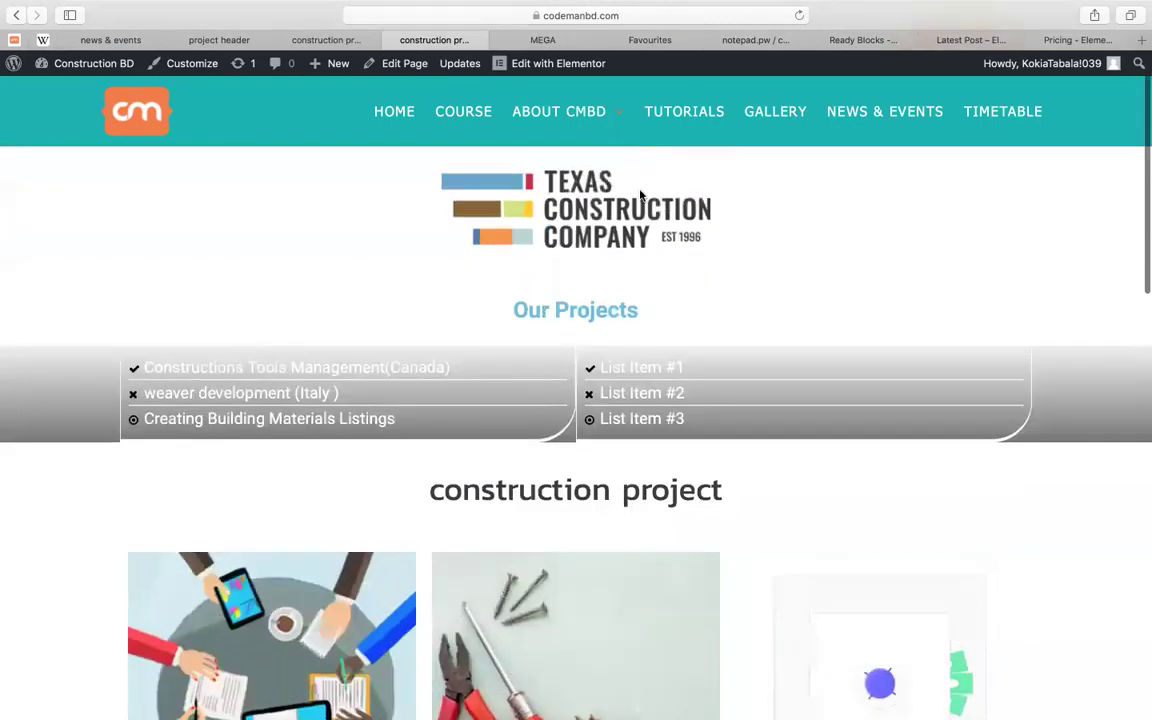
Return to the project header template and add a new single-column section below the icon list section
left_click(300, 40)
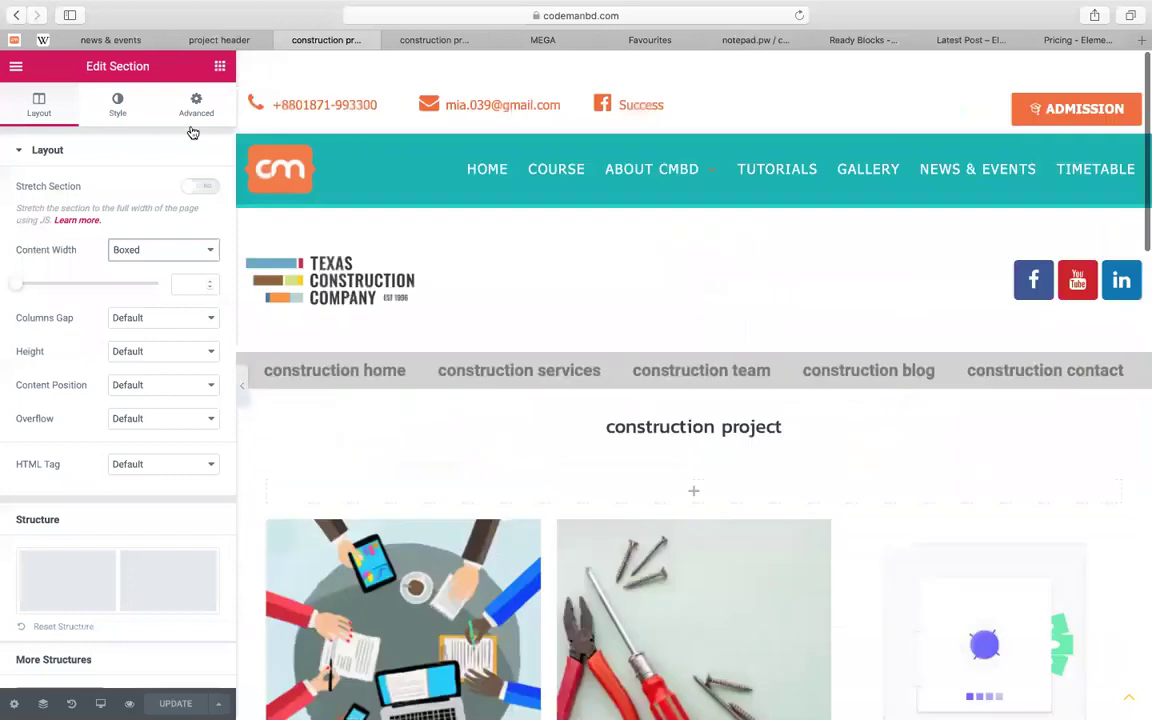
key("ctrl+shift+Tab")
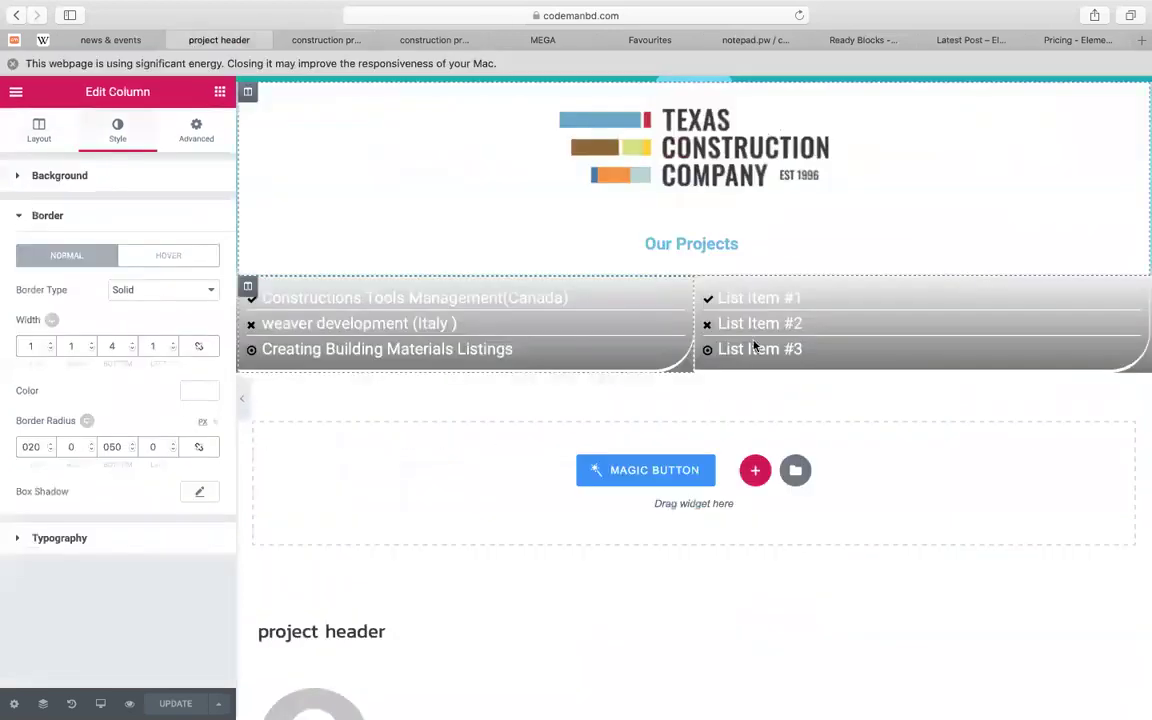
mouse_move(692, 274)
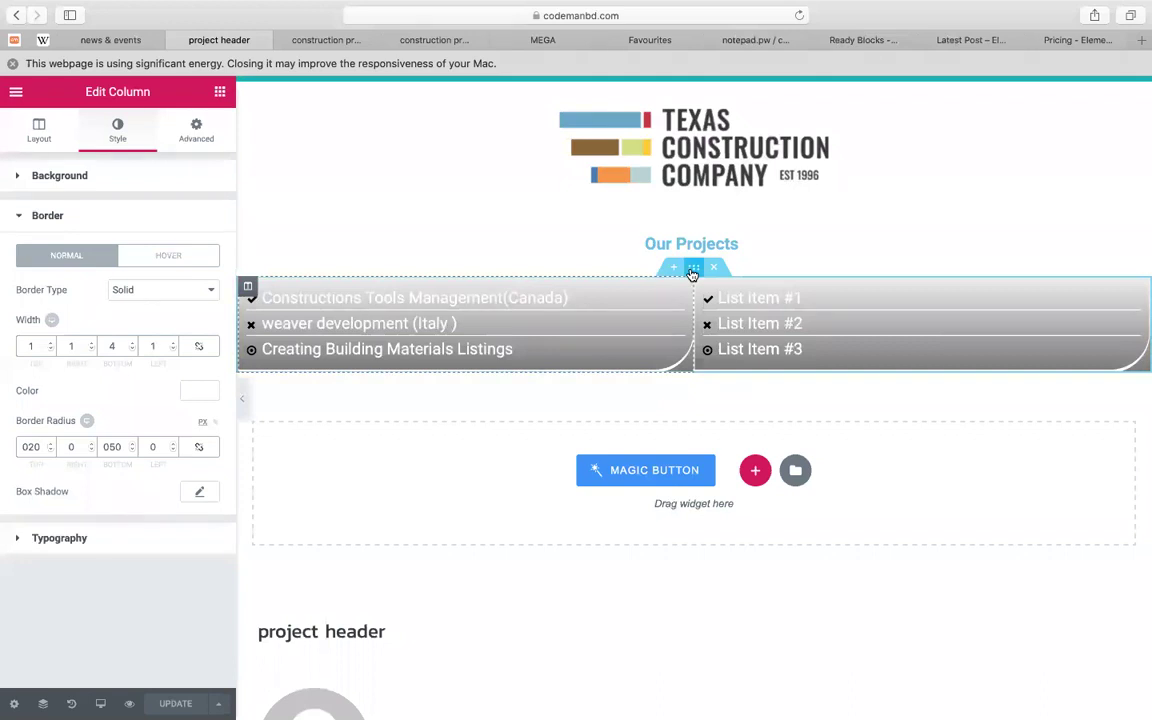
left_click(692, 274)
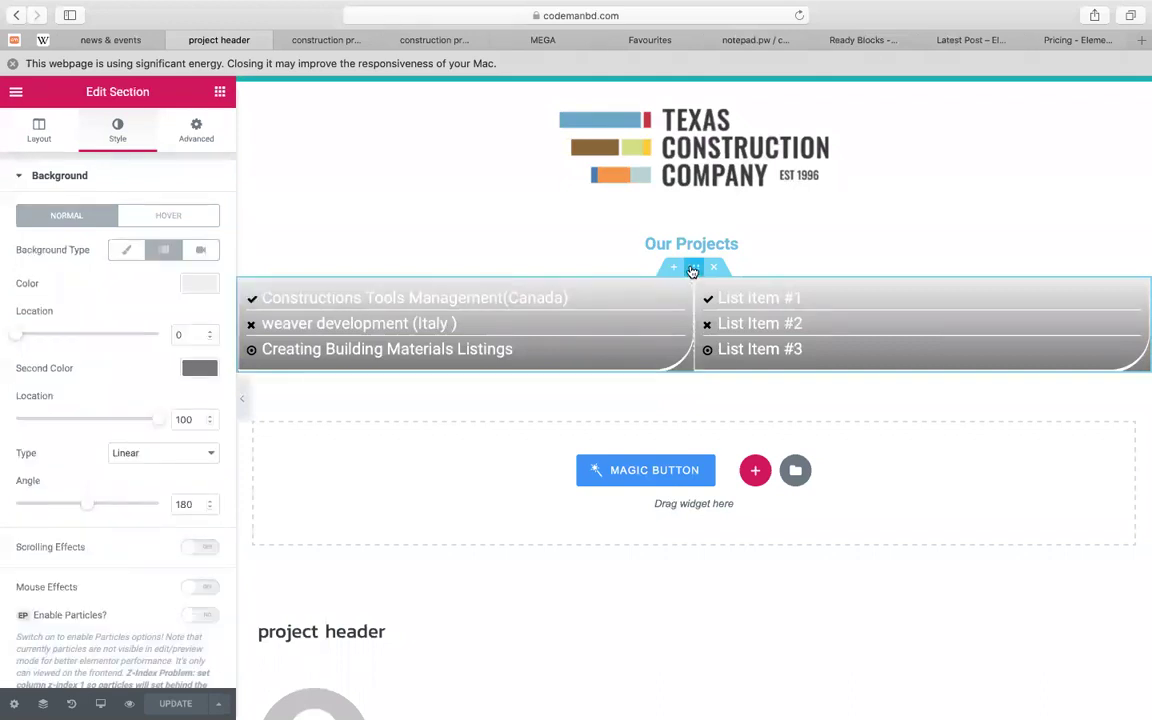
scroll(653, 515, "up", 2)
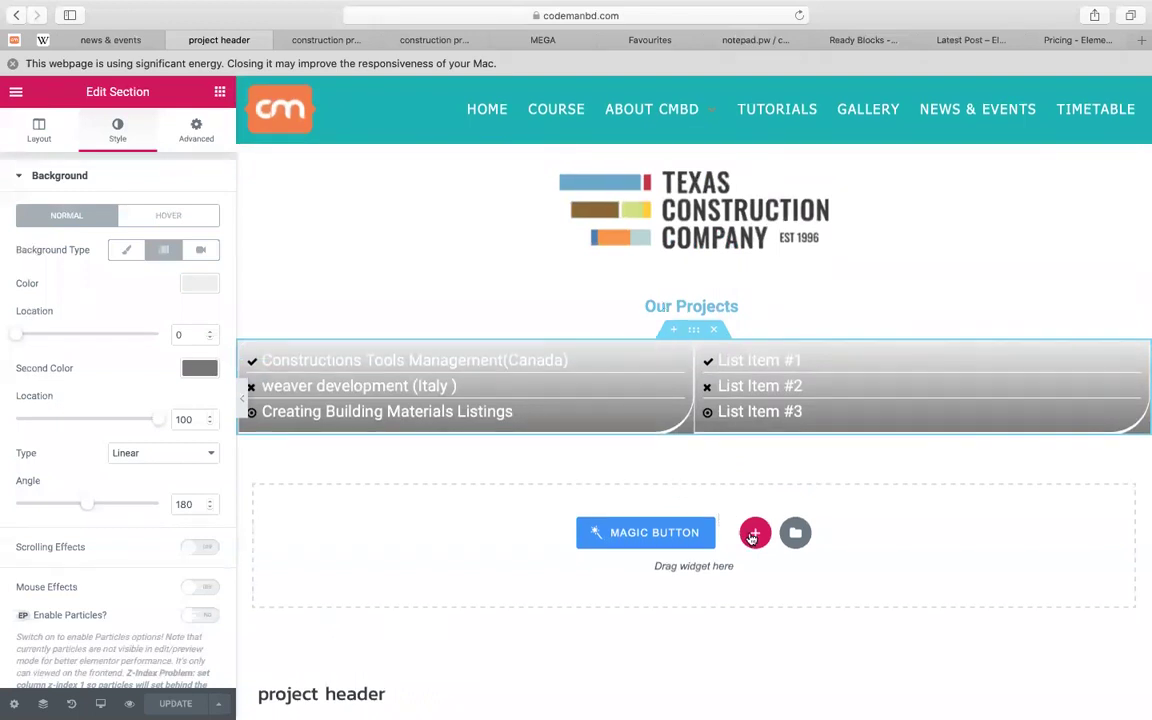
left_click(755, 533)
left_click(482, 577)
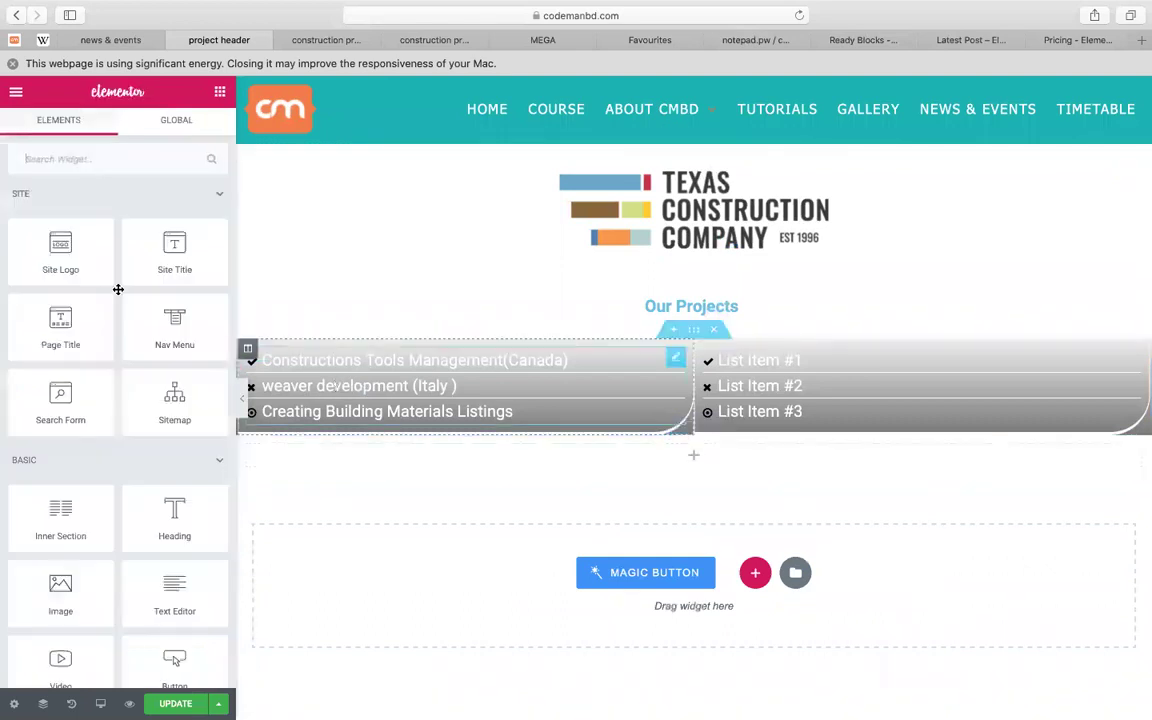
Copy the company logo image box titled Our Projects and paste it into the new empty section
right_click(711, 205)
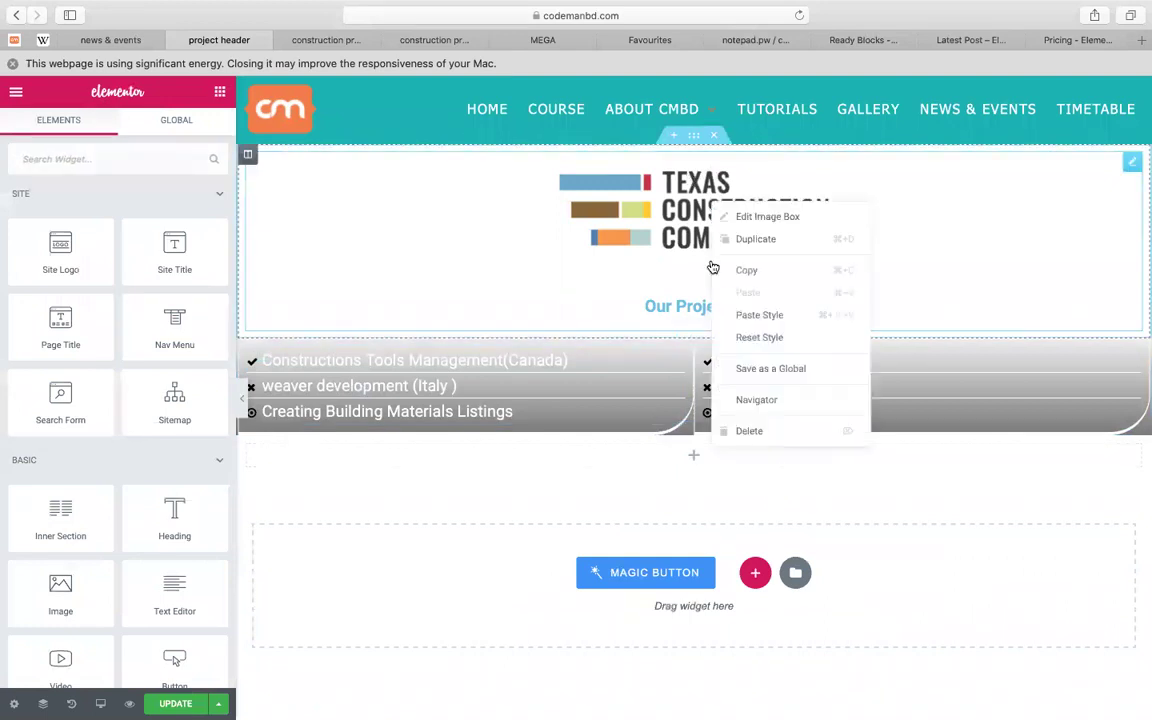
left_click(722, 270)
right_click(689, 455)
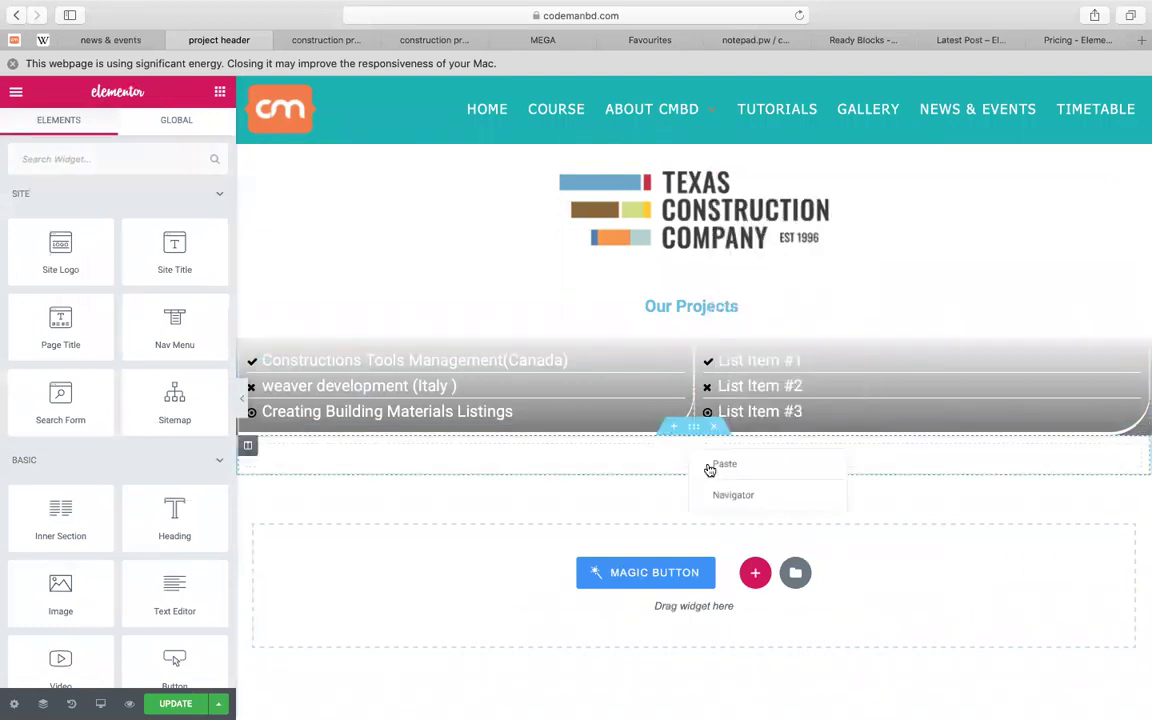
left_click(708, 467)
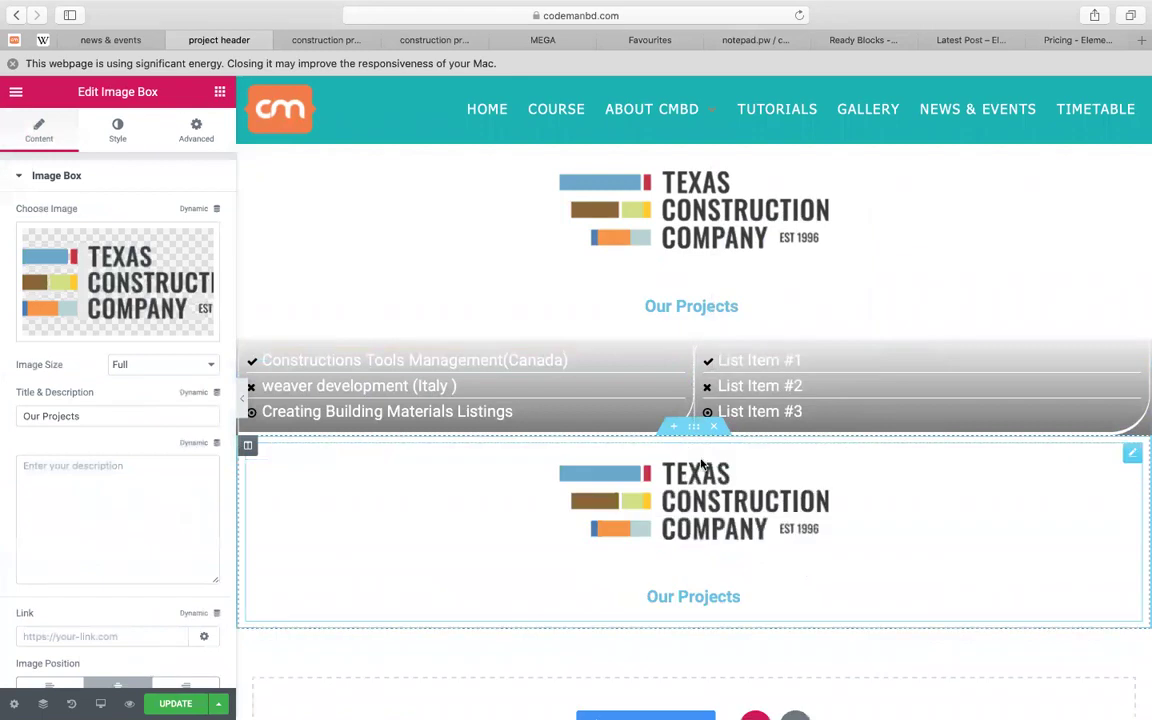
Move the two-column icon list section below the section with the pasted image box
scroll(700, 465, "down", 3)
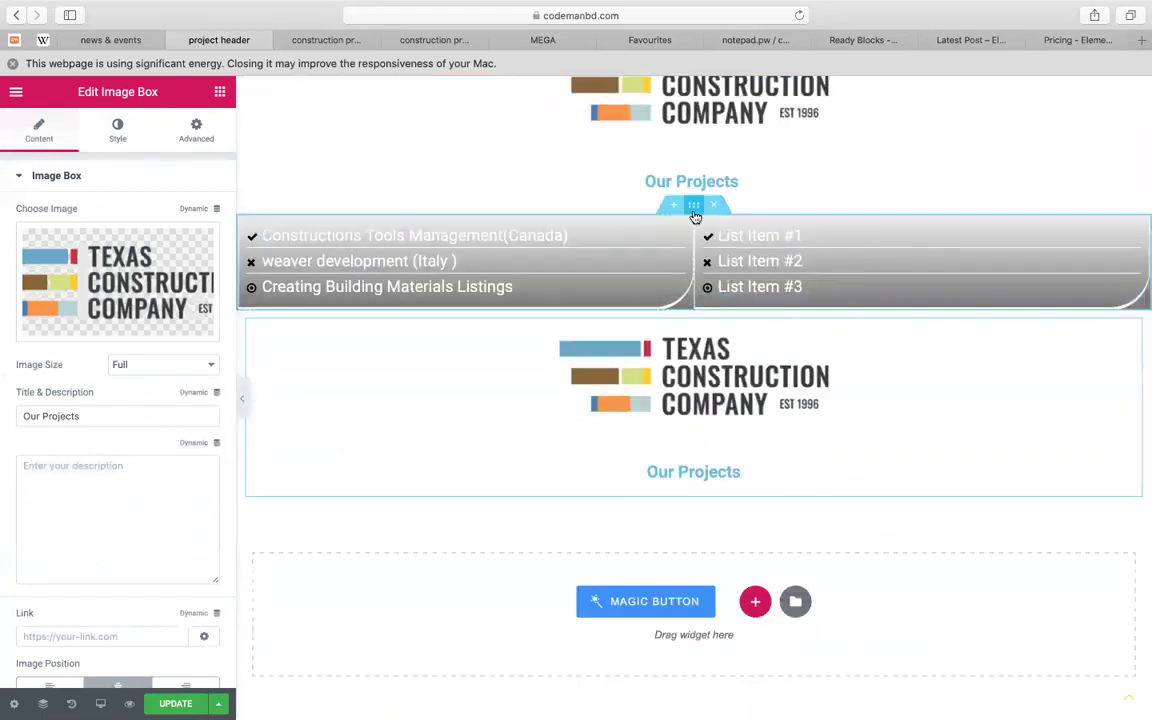
left_click_drag(694, 217, 626, 459)
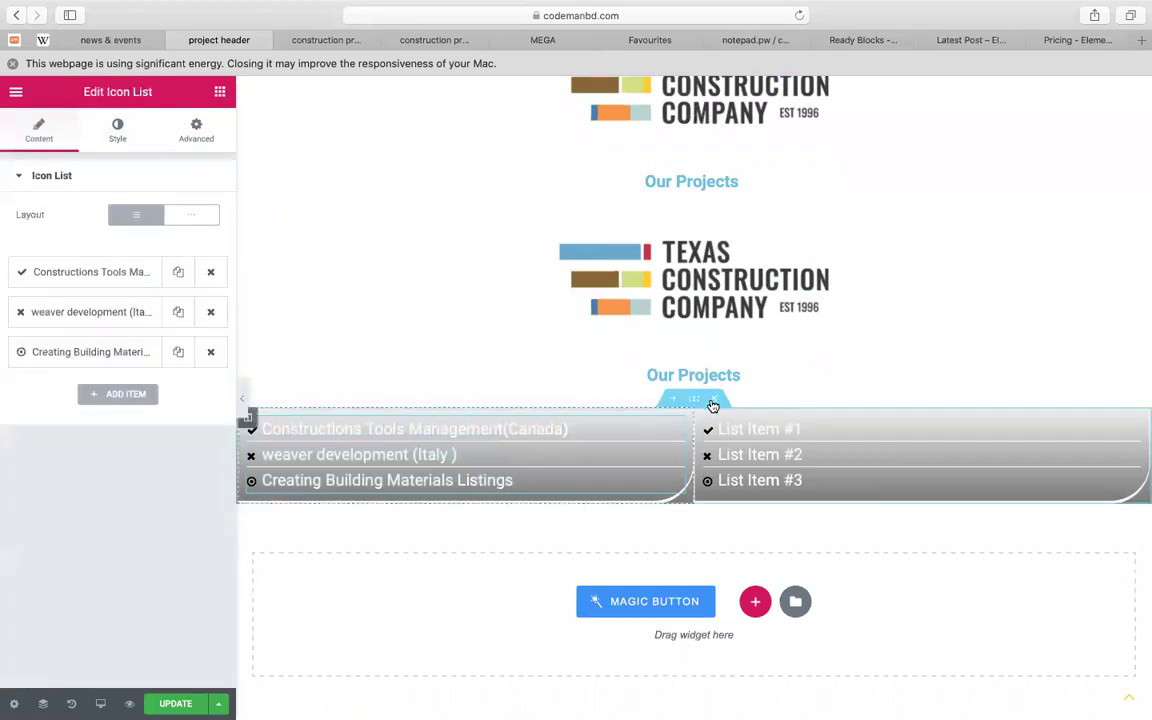
left_click_drag(660, 471, 650, 408)
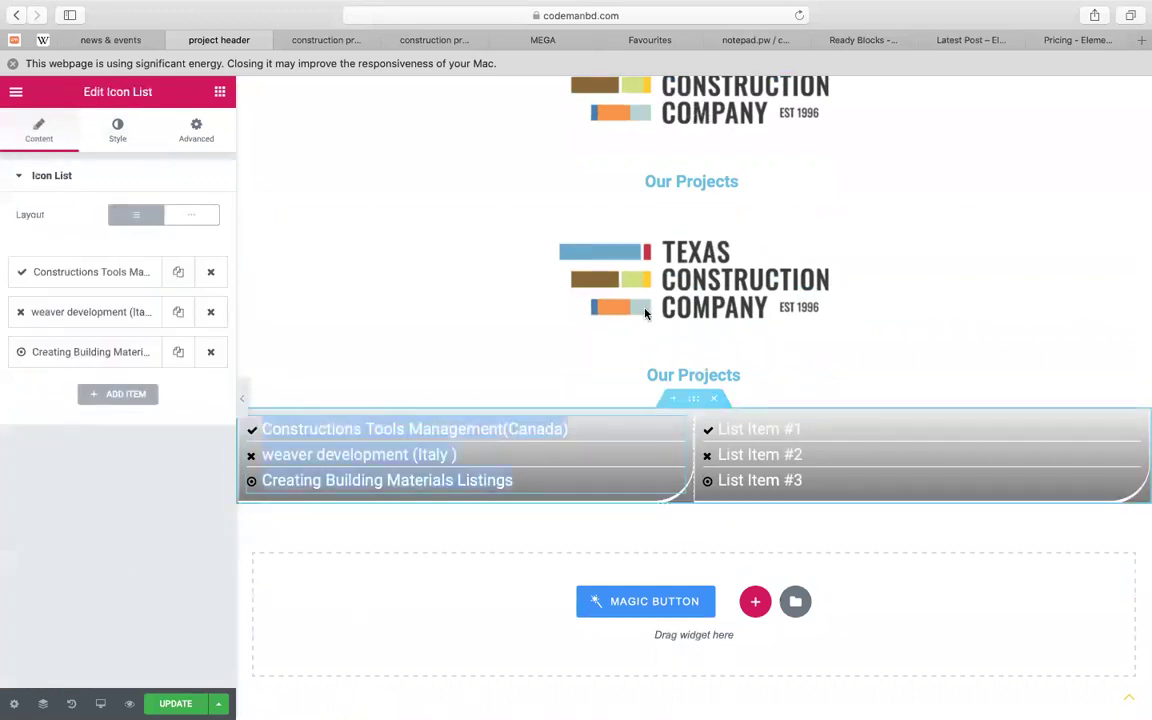
Insert a two-column inner section above the pasted image box and select the image box
left_click(220, 92)
left_click_drag(49, 520, 645, 315)
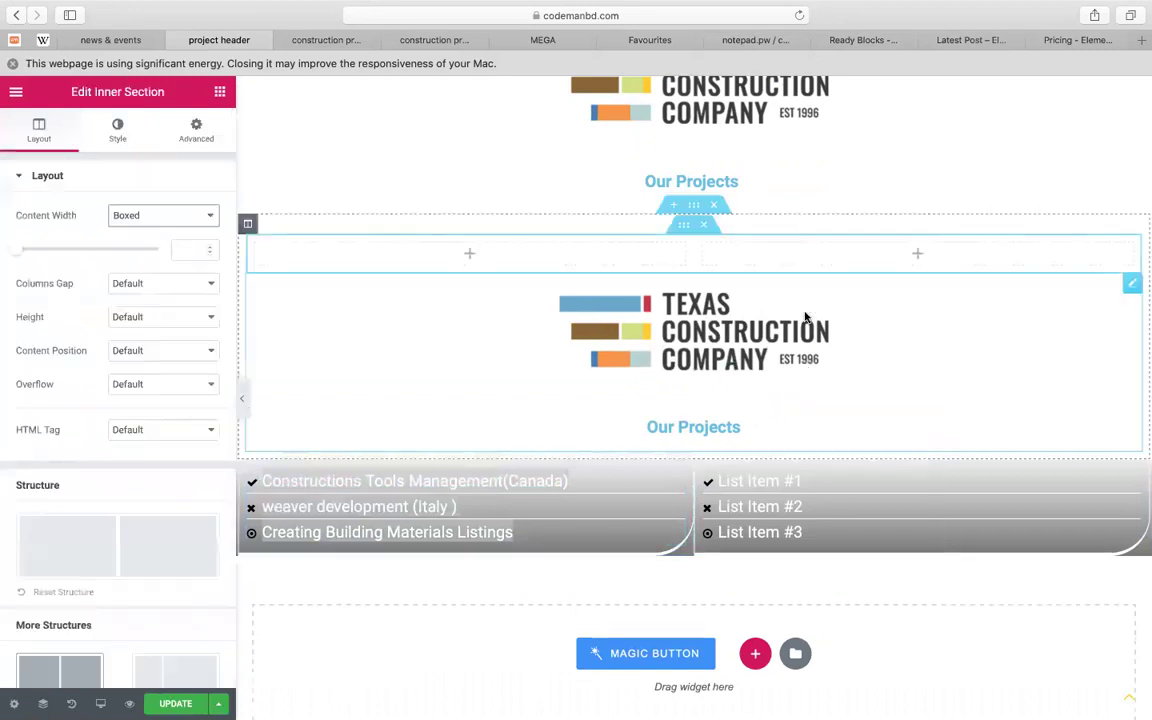
left_click(805, 317)
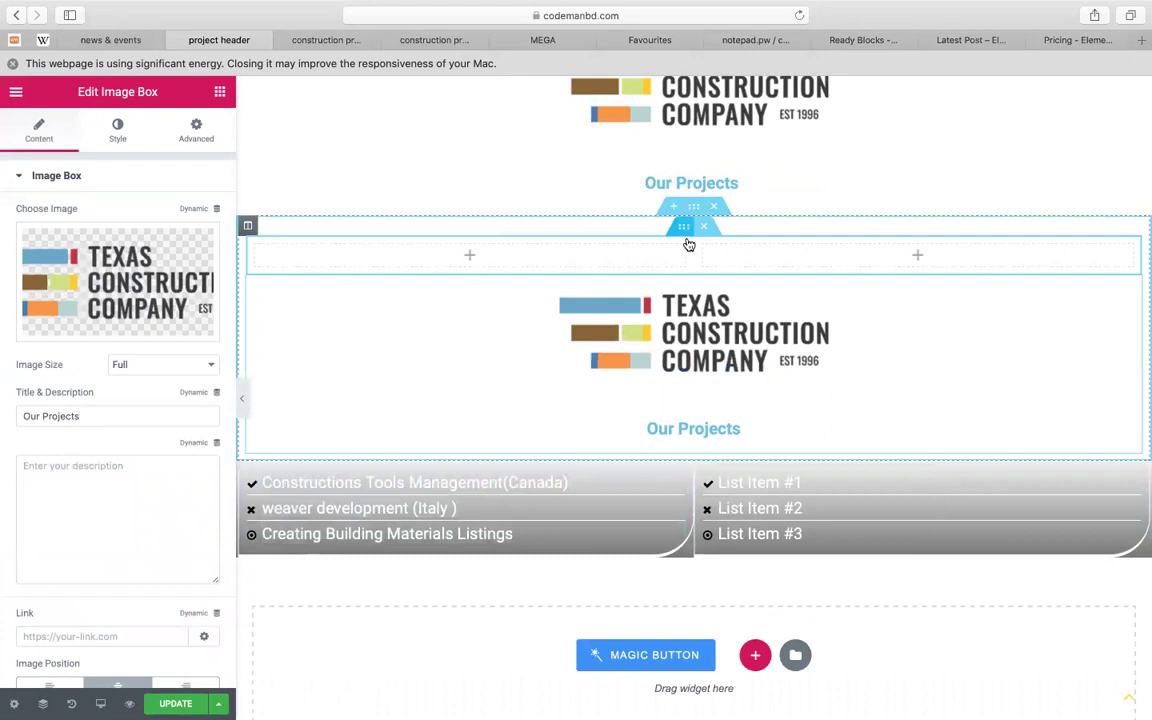
Move the two-column inner section below the logo image box and select the outer section containing them
left_click_drag(687, 245, 671, 378)
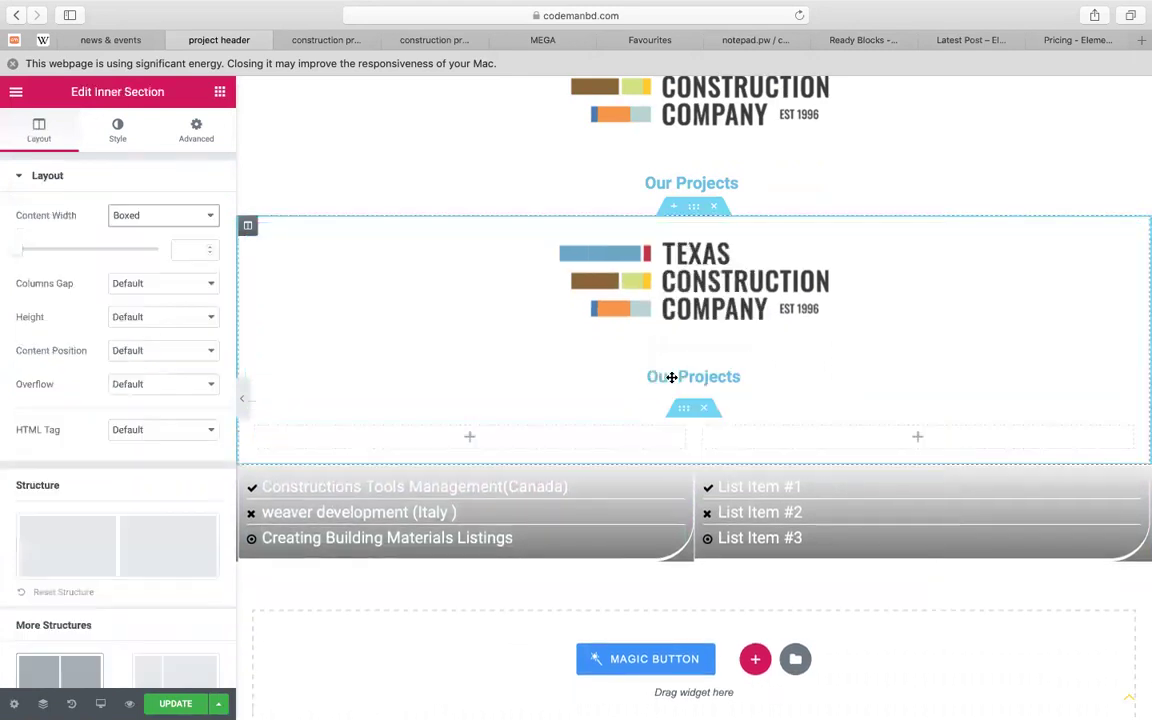
left_click(692, 212)
scroll(692, 214, "up", 1)
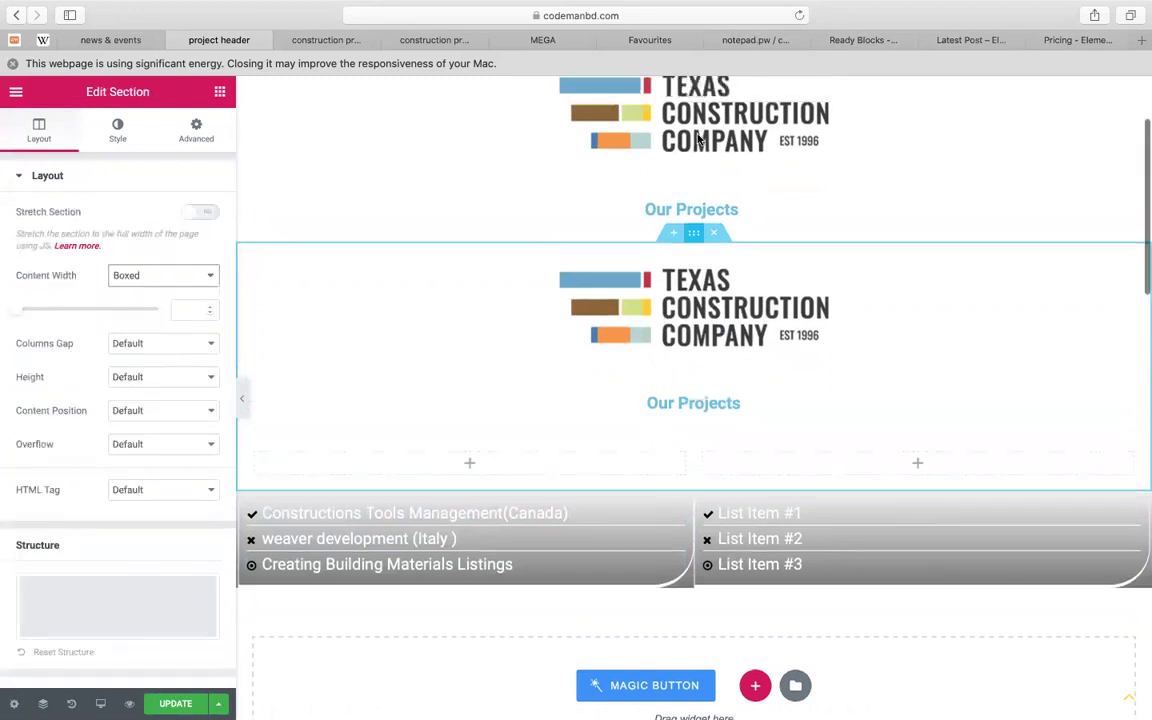
scroll(670, 320, "up", 3)
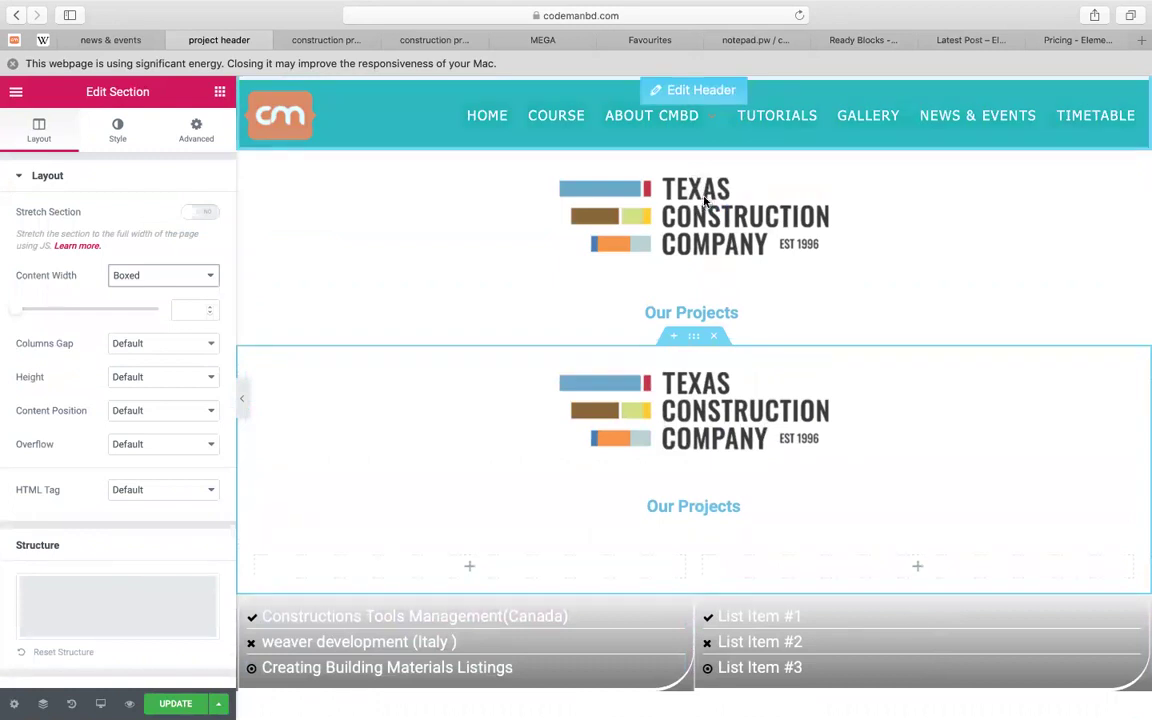
left_click(701, 90)
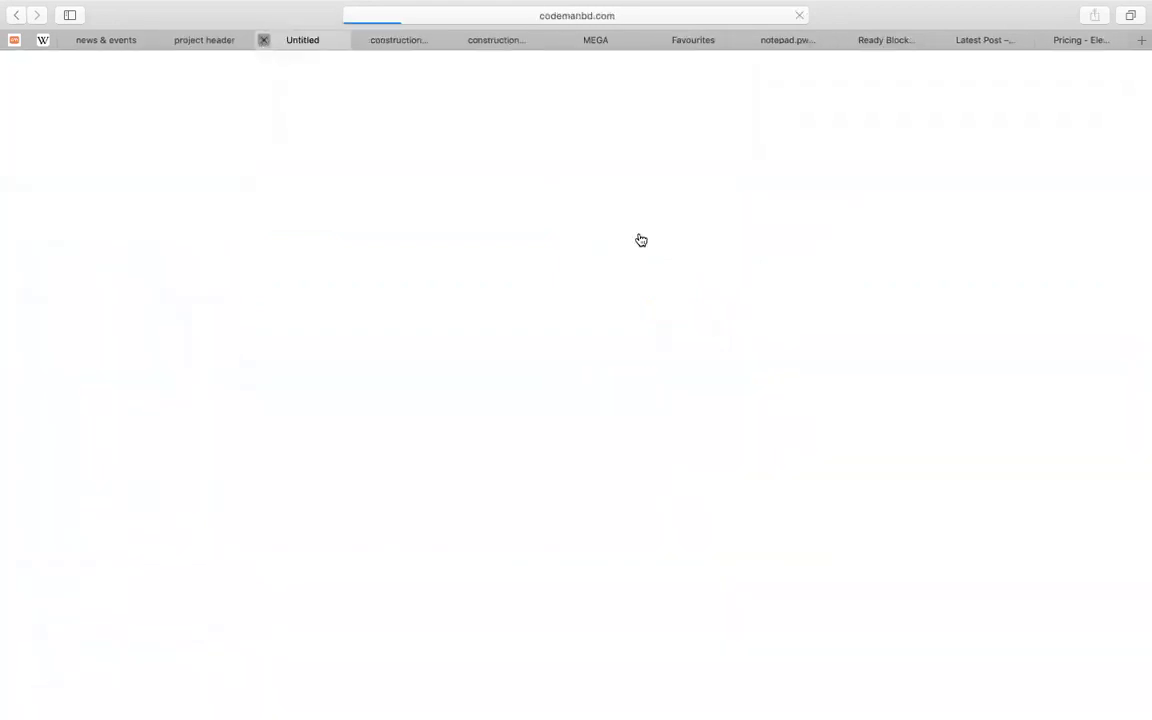
key("super+w")
key("super+w")
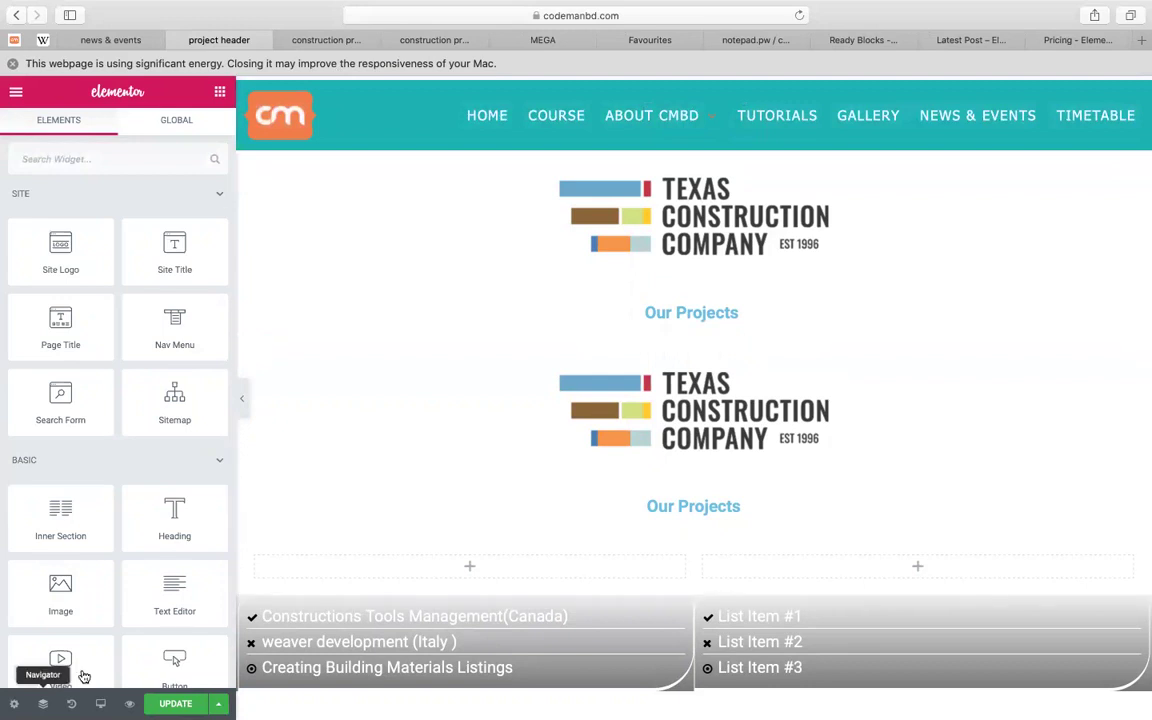
Use the Navigator to delete the original first section holding the duplicate Our Projects image box, and close the Navigator
key("super+i")
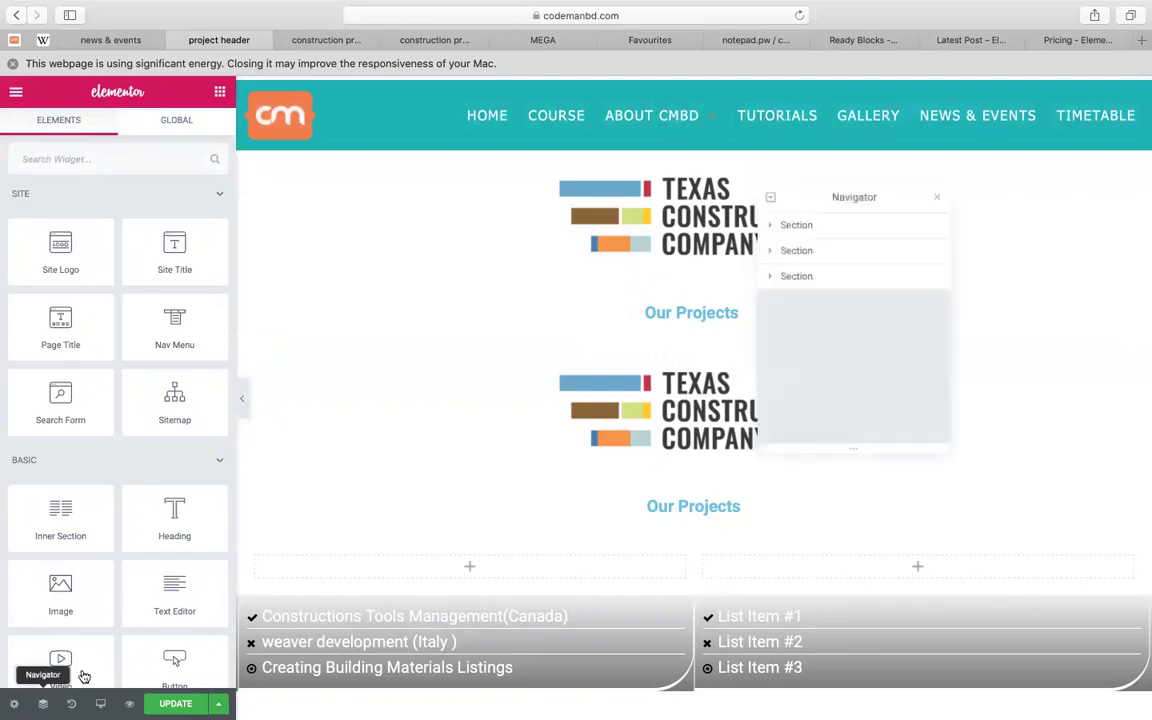
left_click(654, 282)
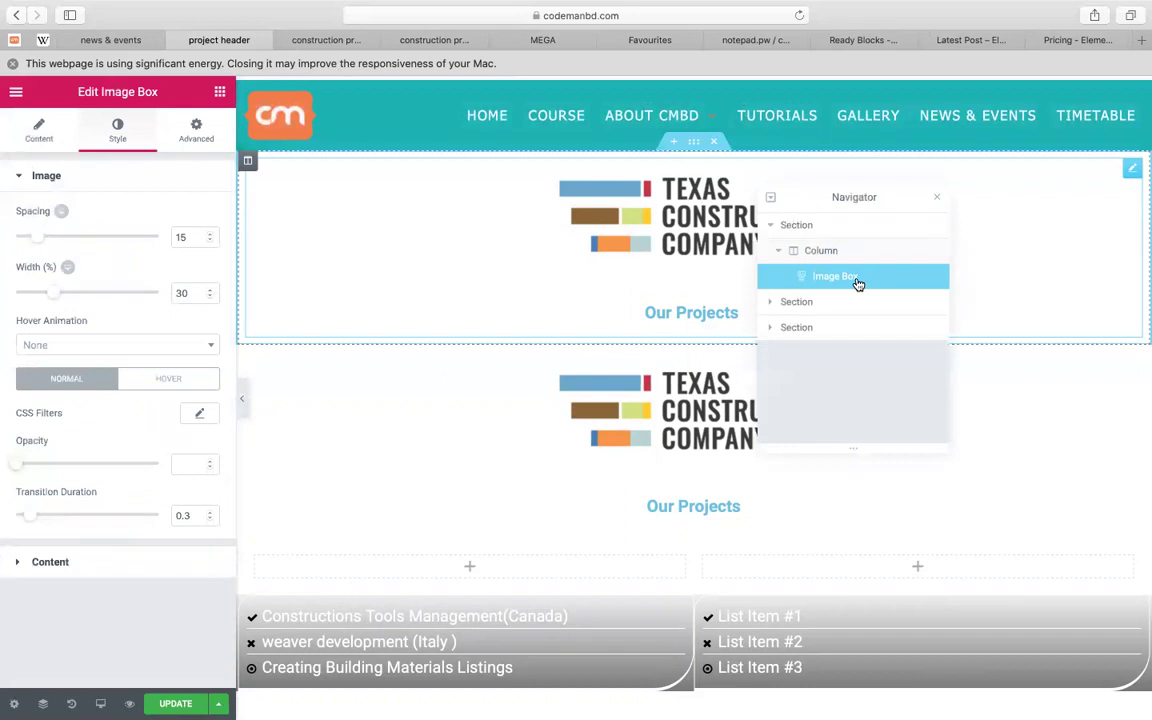
left_click(792, 227)
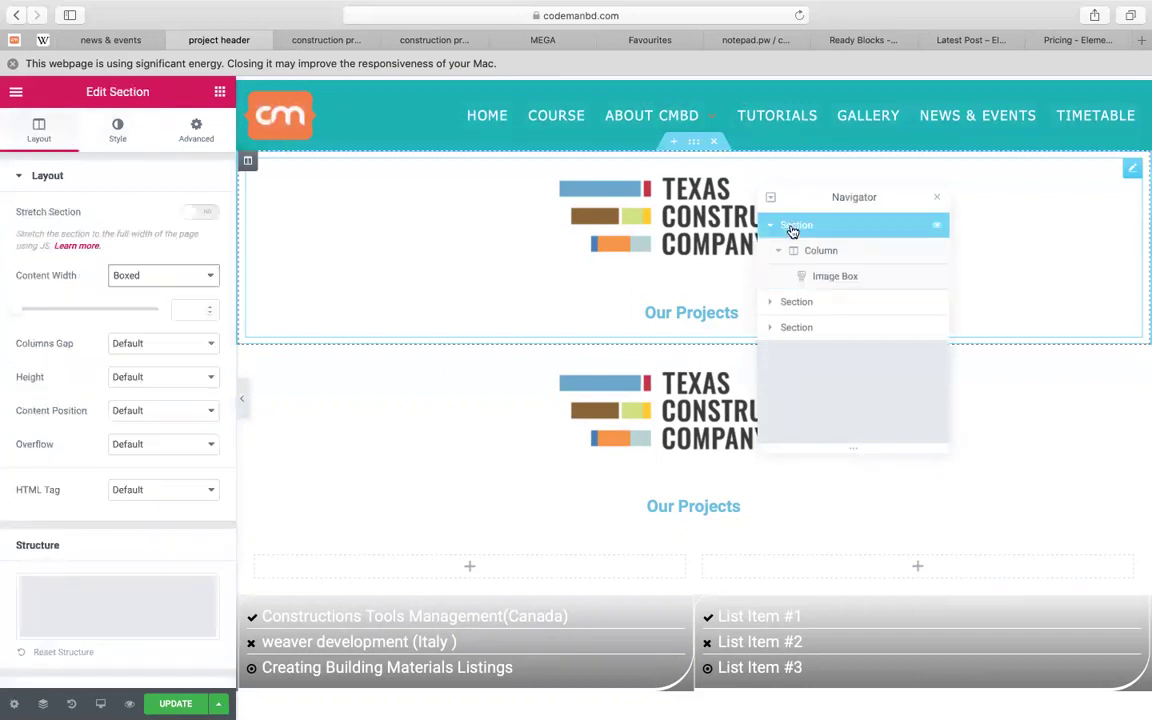
right_click(792, 228)
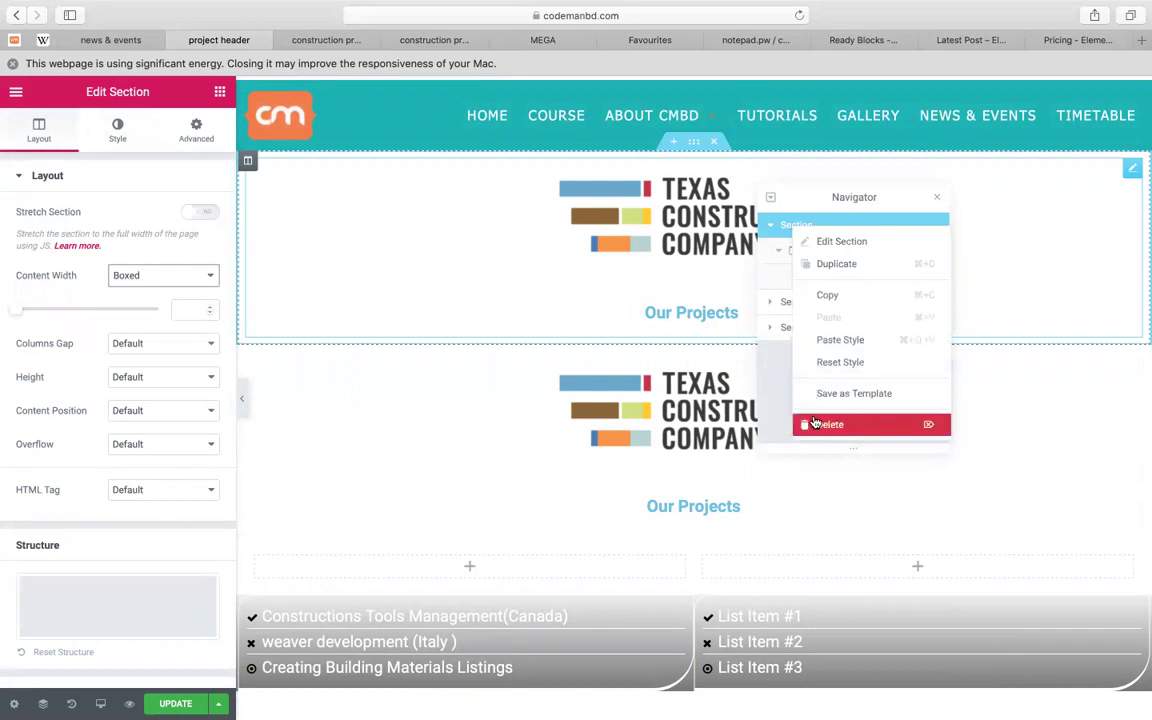
left_click(822, 424)
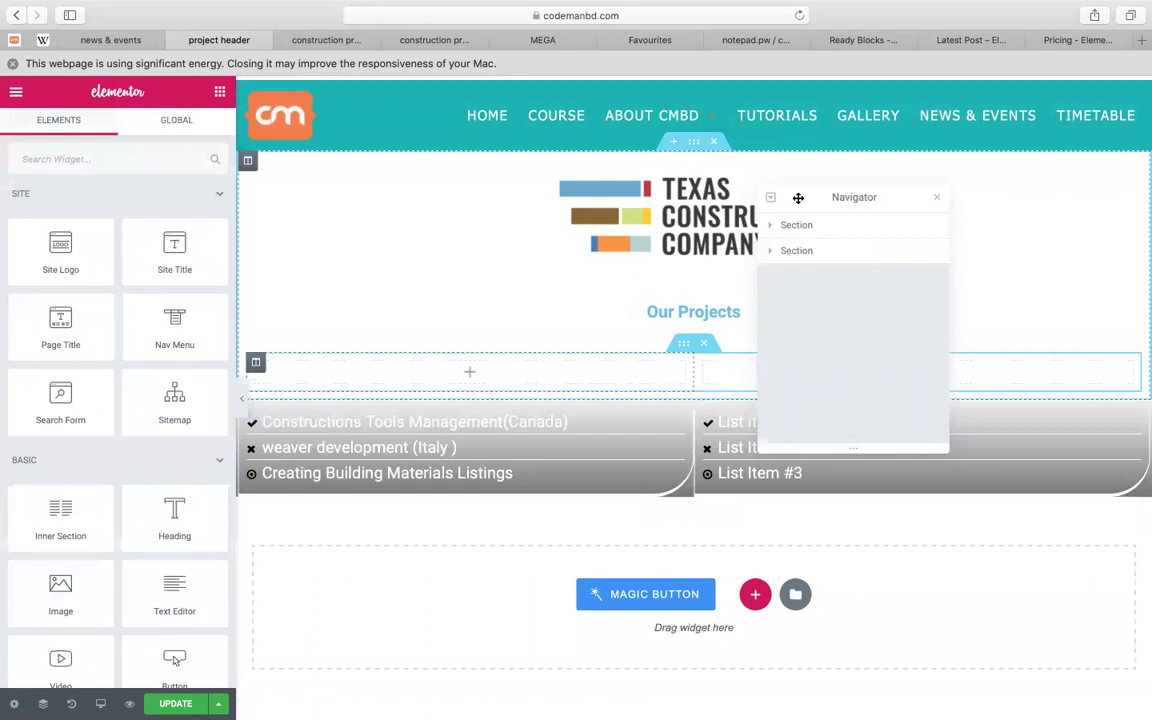
left_click(936, 204)
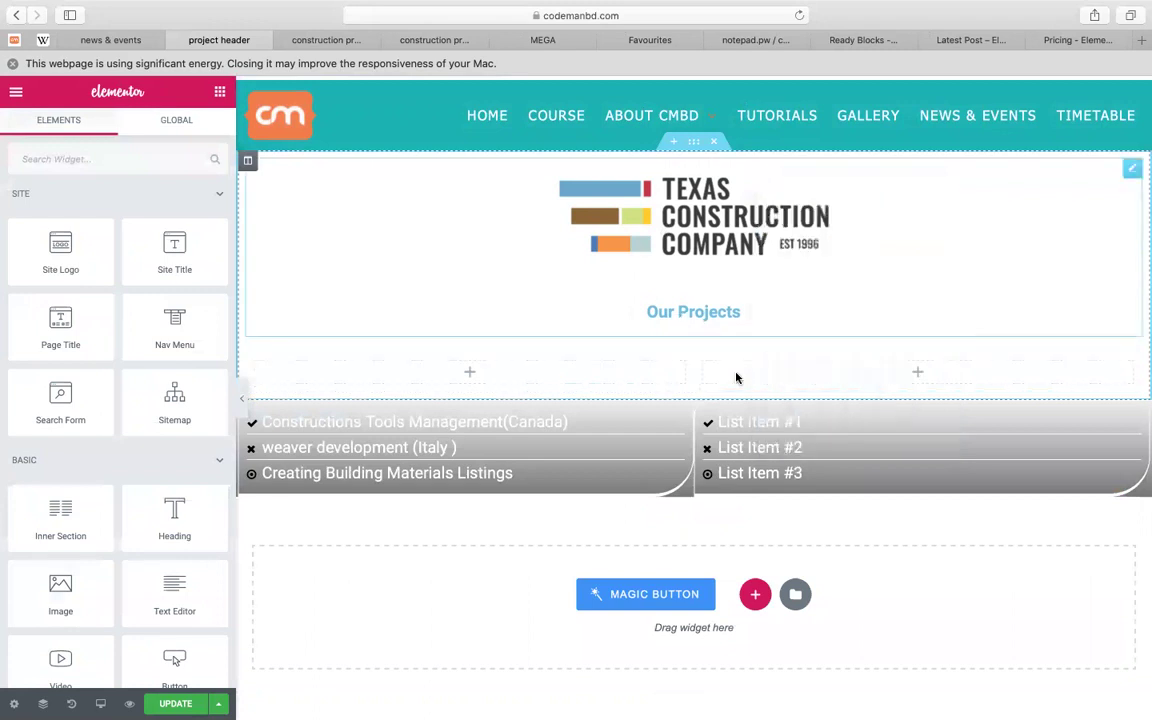
Move the Constructions Tools Management icon list into the inner section's first column and paste its old column's style onto that column
left_click_drag(680, 417, 943, 262)
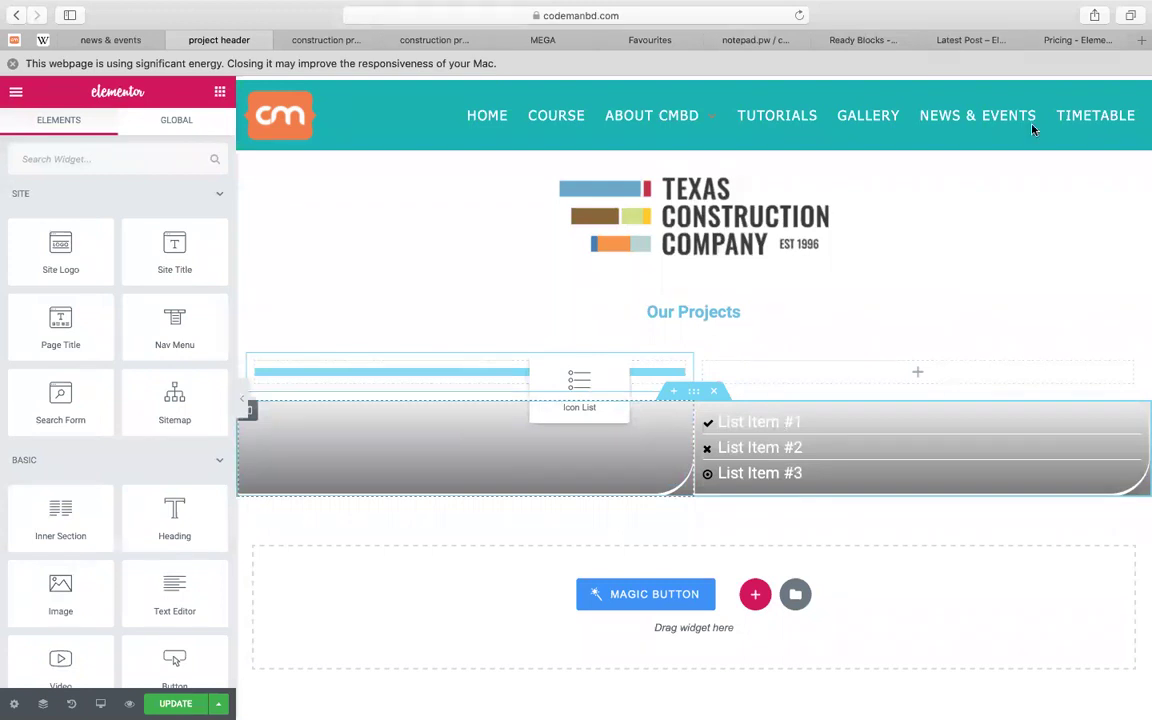
left_click_drag(1027, 111, 945, 572)
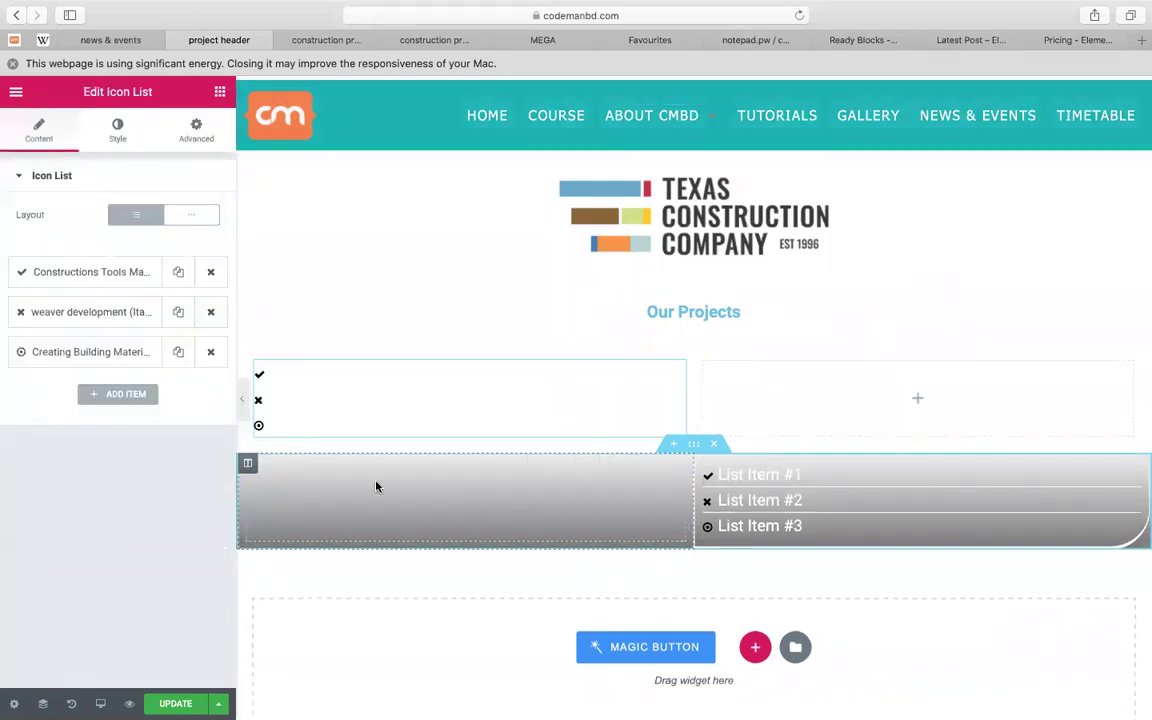
right_click(249, 463)
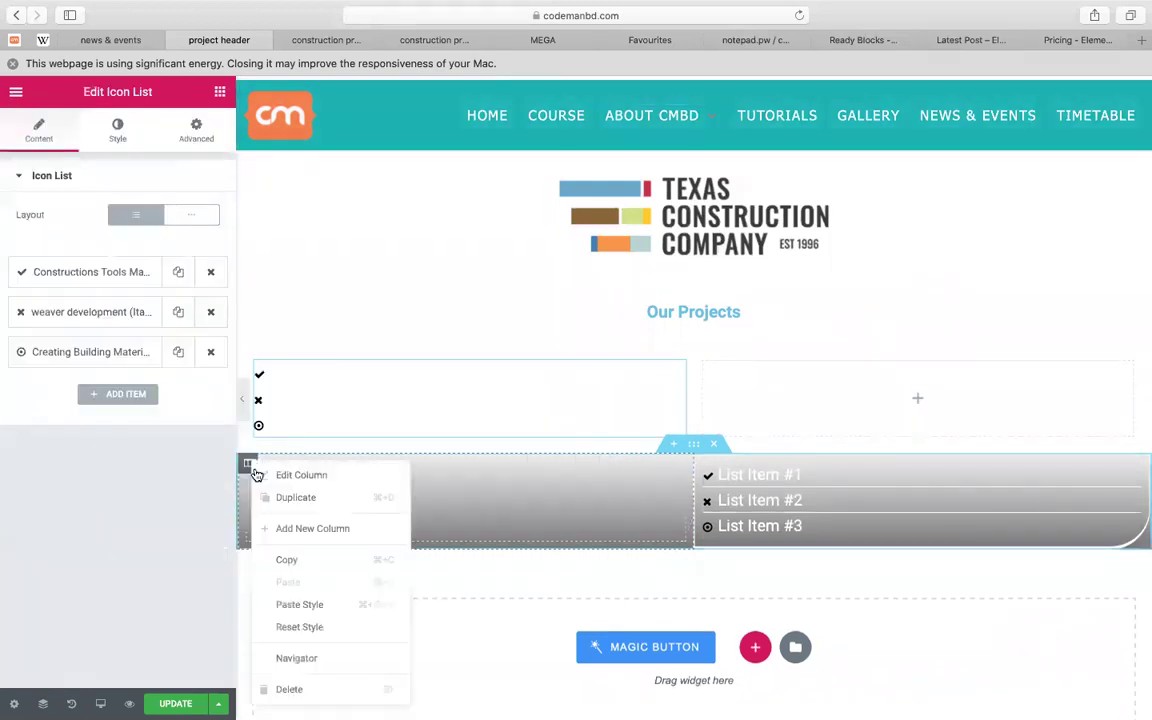
left_click(286, 559)
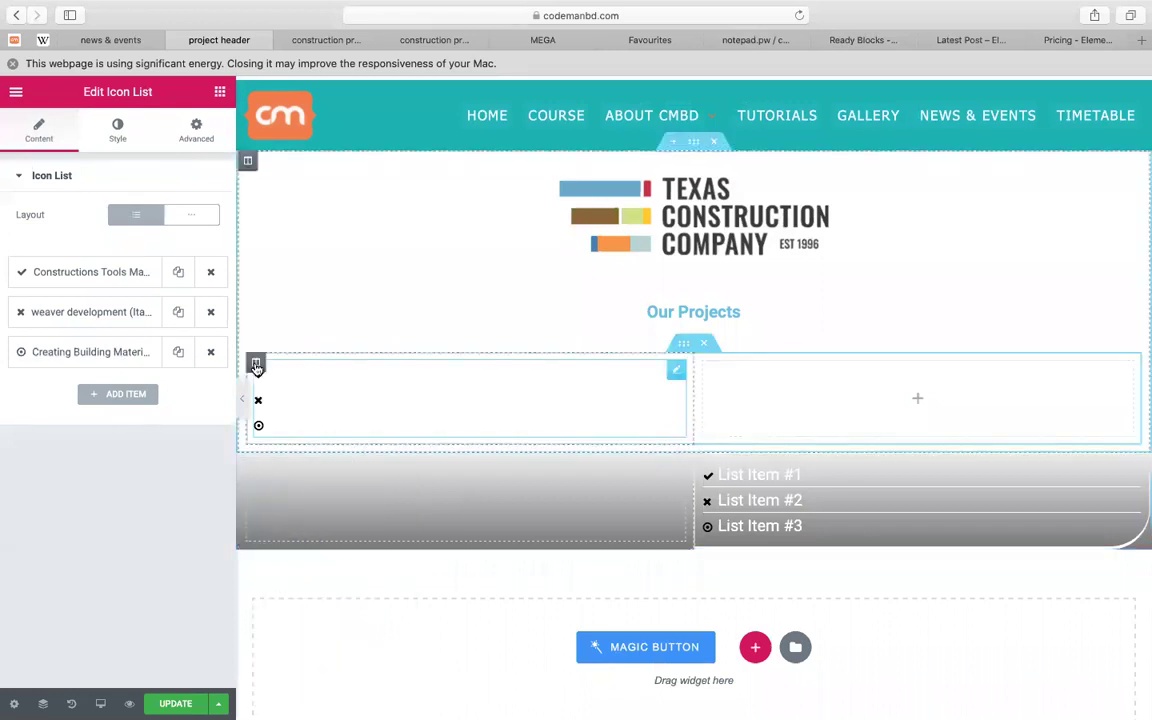
right_click(256, 364)
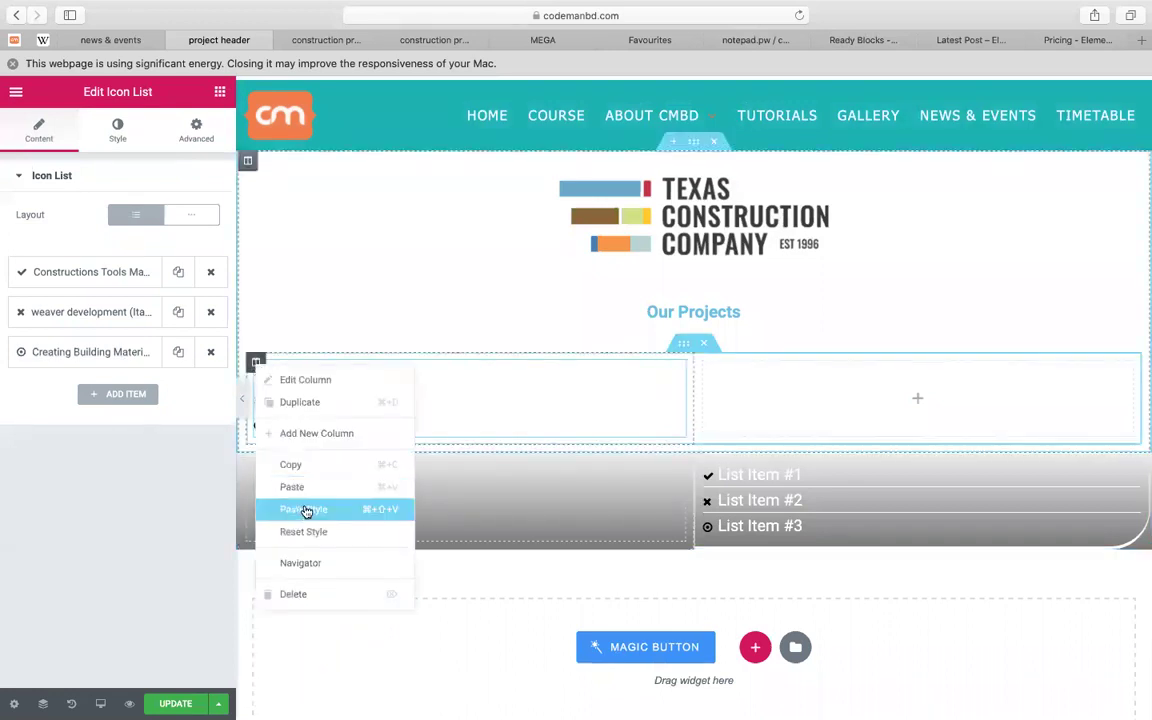
left_click(293, 509)
right_click(586, 489)
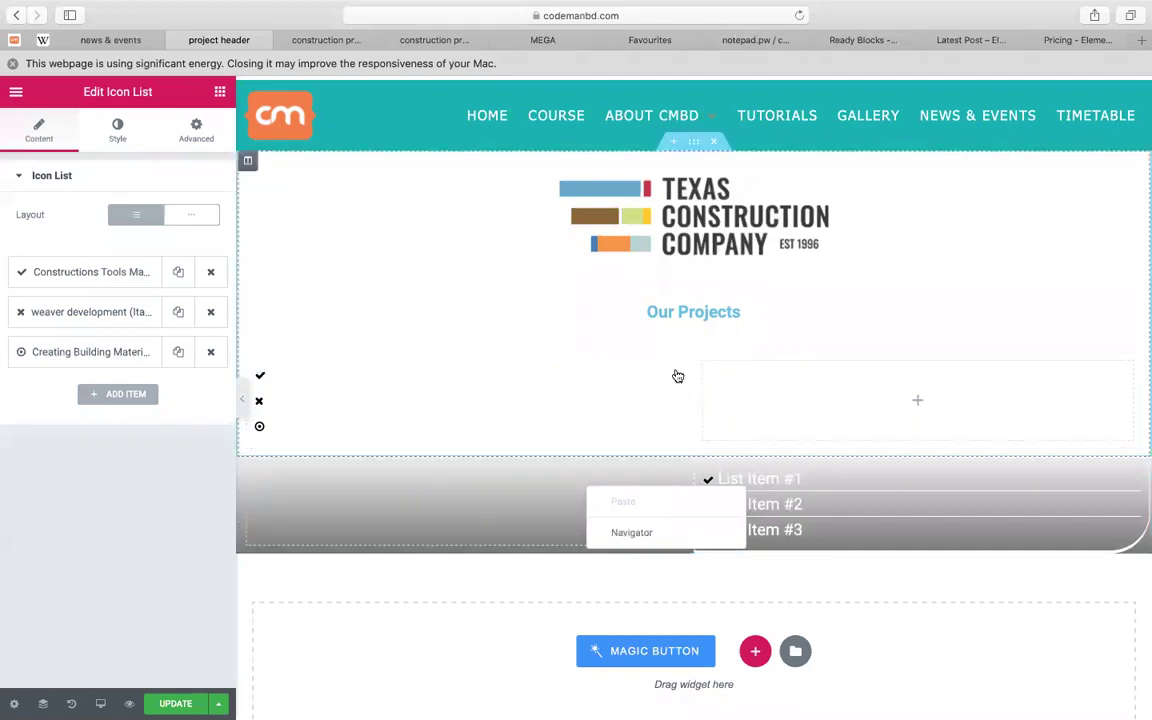
Give the inner section a gradient background with a light grey first colour and #54595f as the second colour
left_click(109, 105)
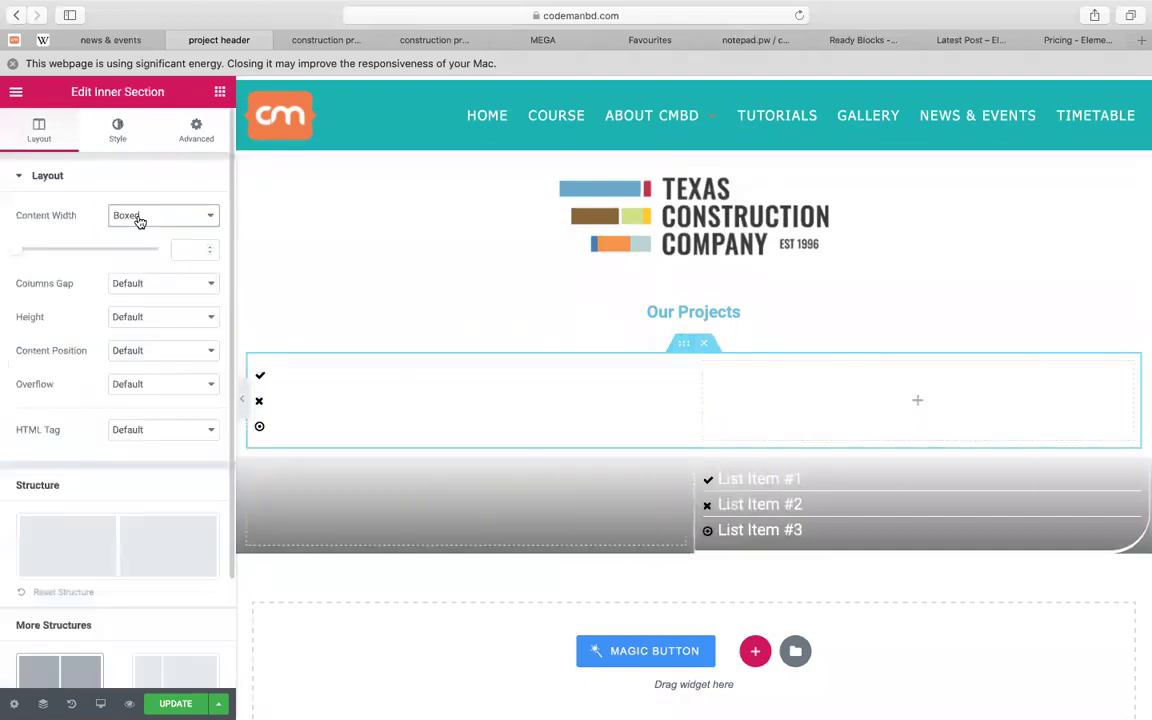
left_click(118, 130)
left_click(126, 250)
left_click(168, 252)
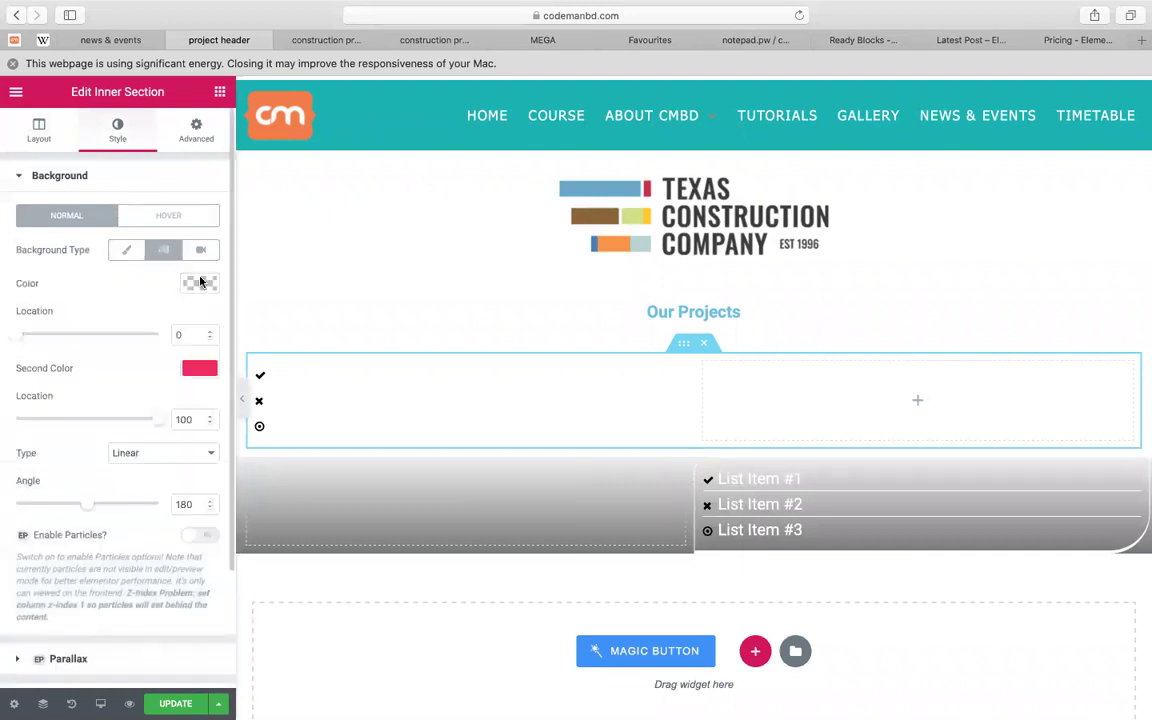
left_click(199, 283)
left_click(199, 283)
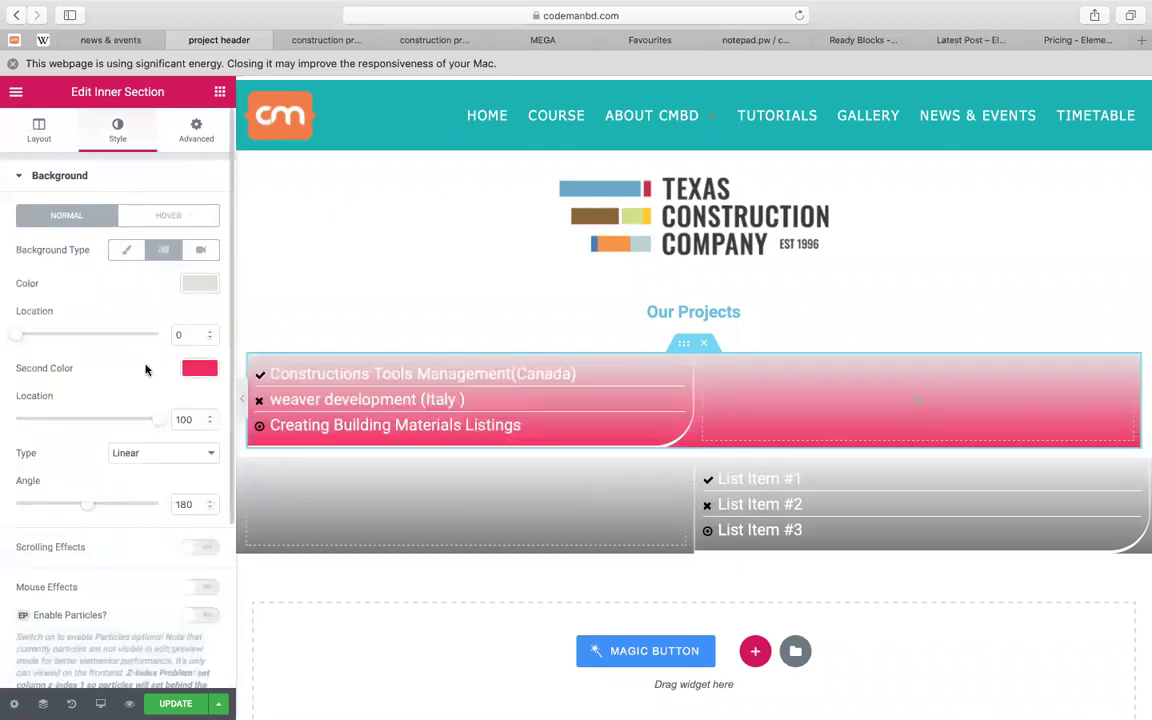
left_click(196, 366)
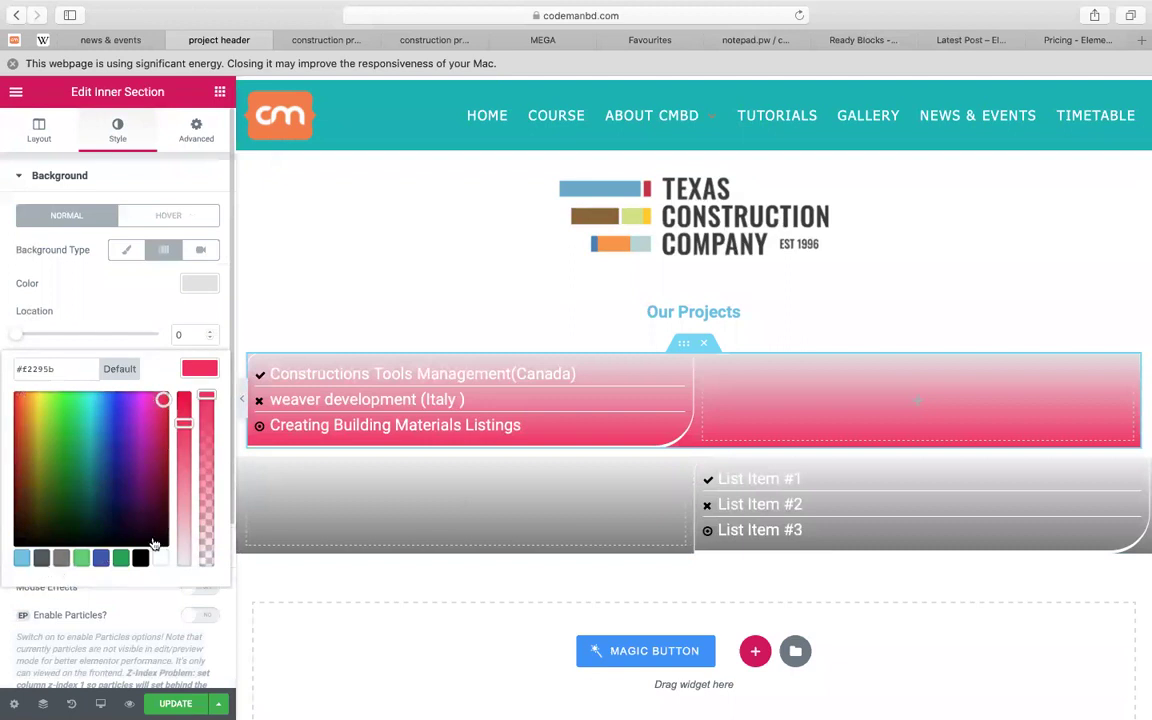
key("ctrl+z")
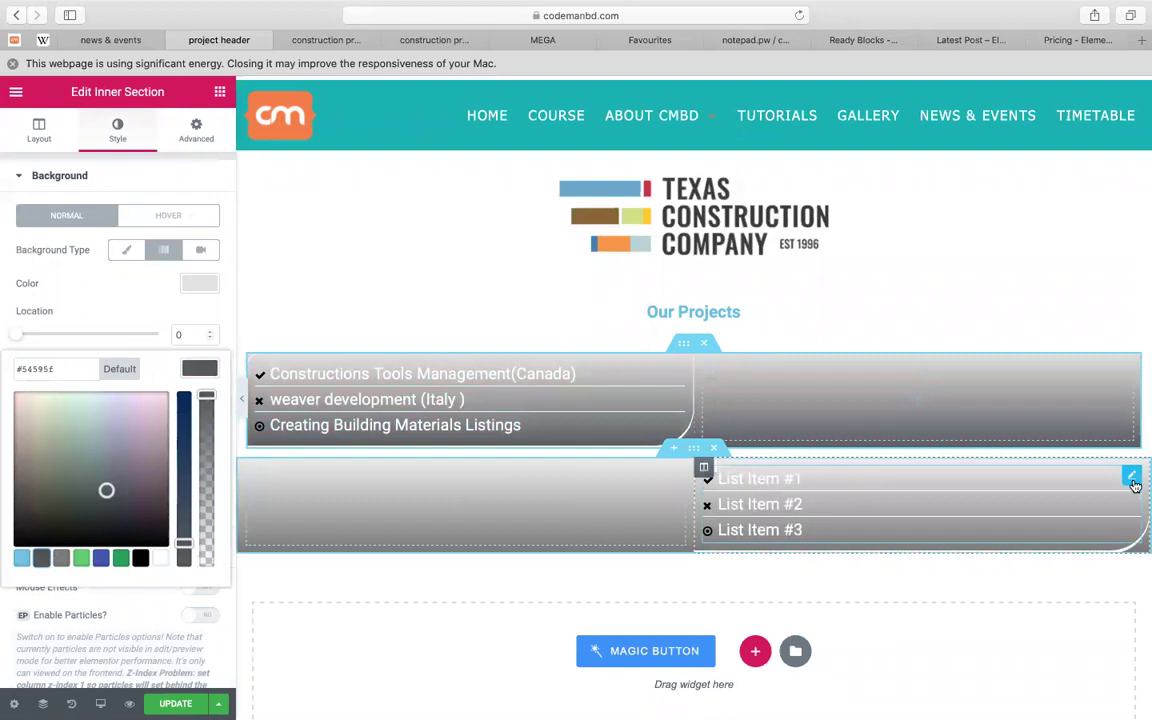
Move the List Item #1 to #3 icon list into the inner section's empty second column and remove the leftover section below
left_click_drag(1052, 425, 706, 458)
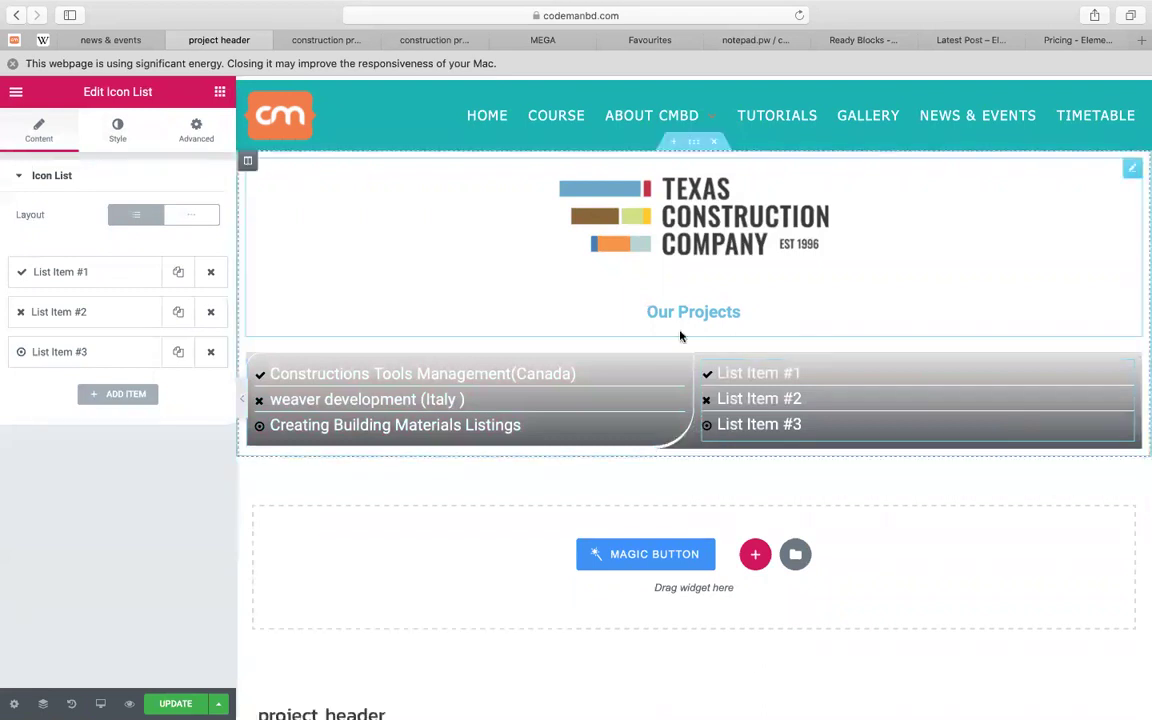
scroll(681, 330, "up", 1)
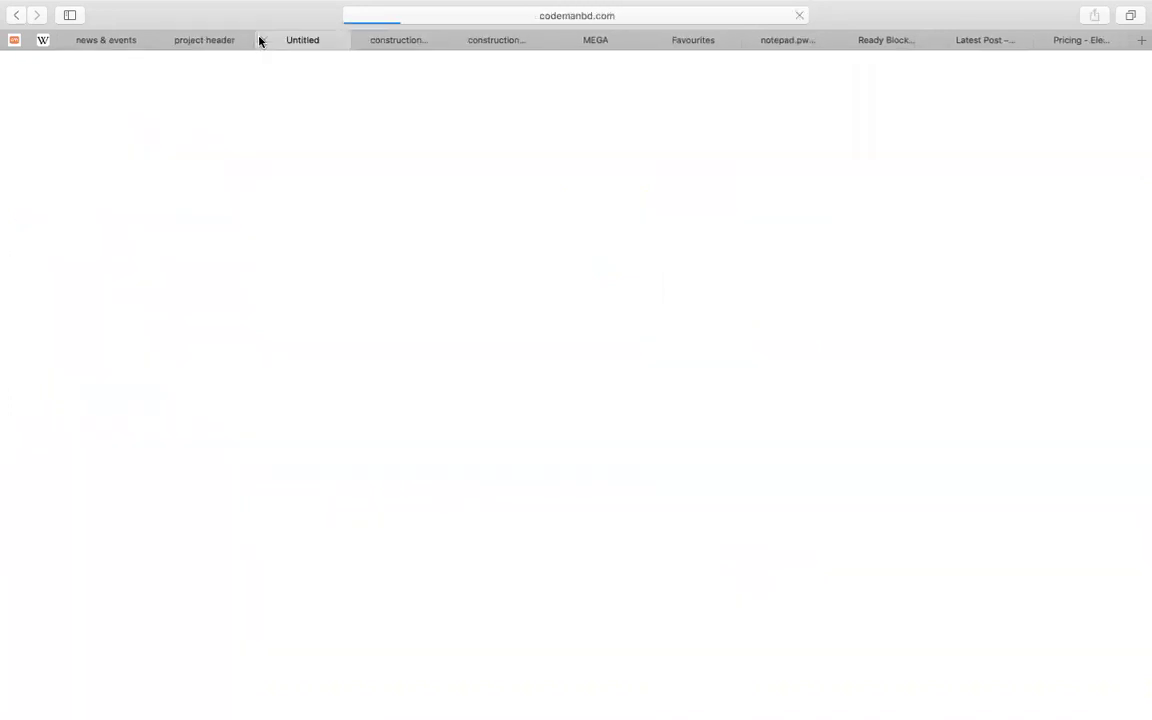
left_click(259, 40)
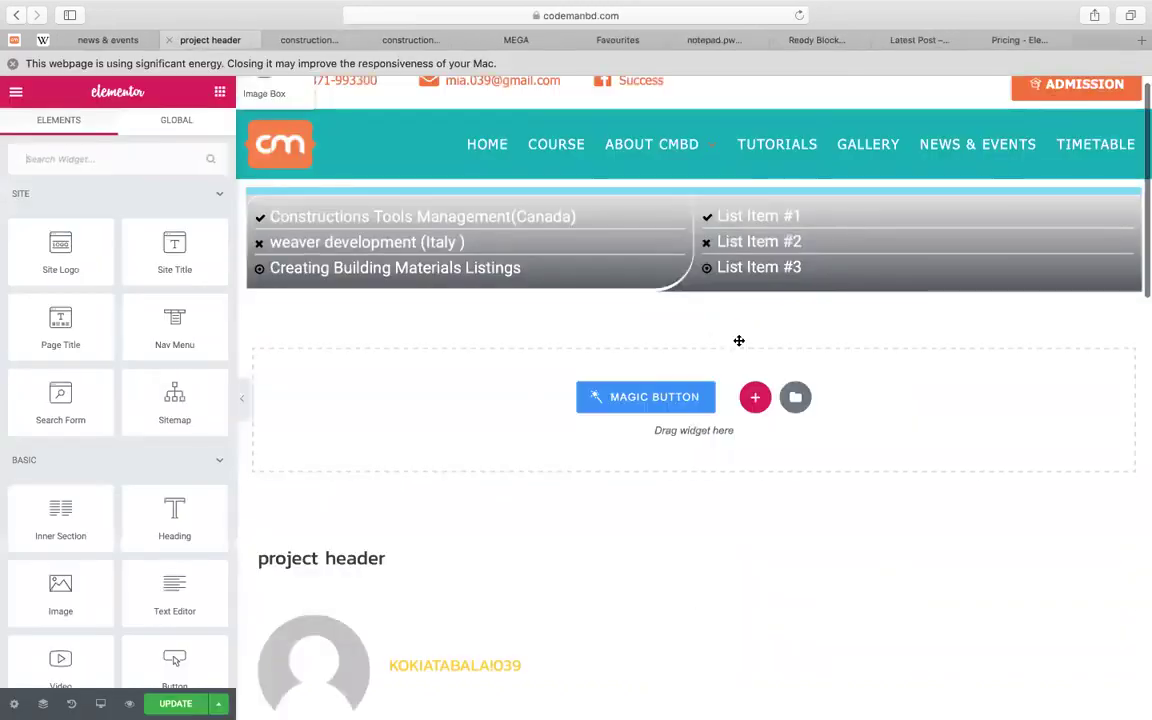
left_click_drag(739, 341, 728, 188)
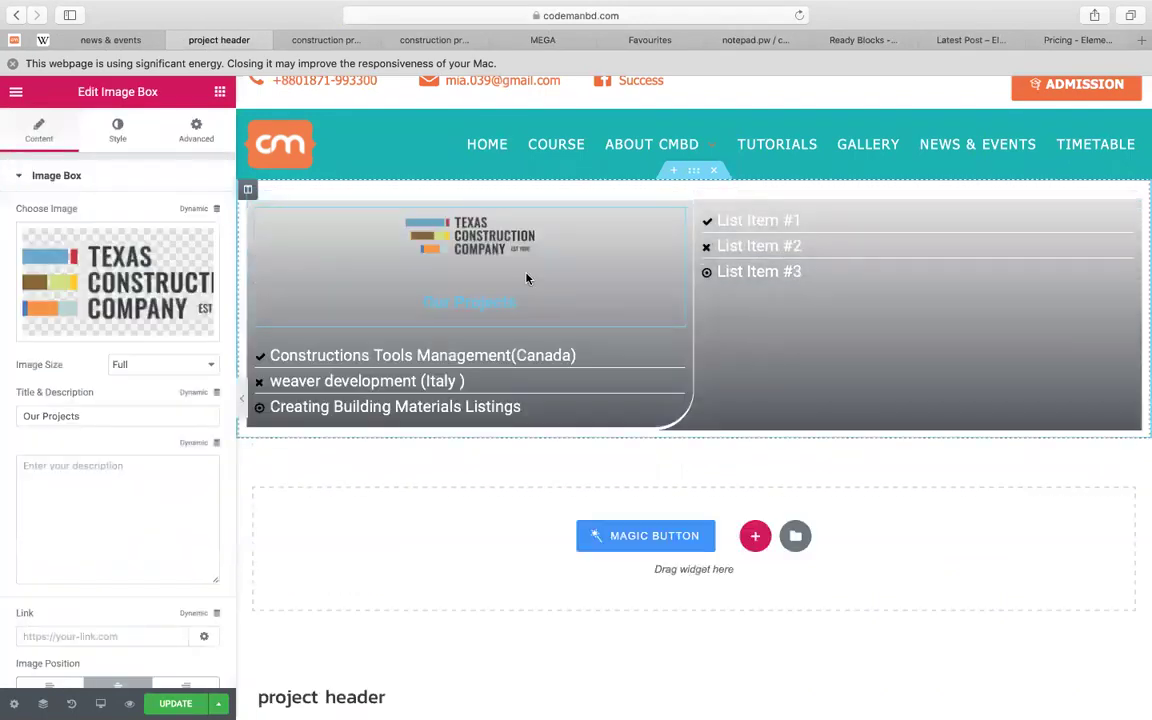
mouse_move(674, 212)
left_mouse_down()
mouse_move(689, 206)
mouse_move(649, 201)
mouse_move(648, 188)
mouse_move(669, 193)
mouse_move(665, 205)
left_mouse_up()
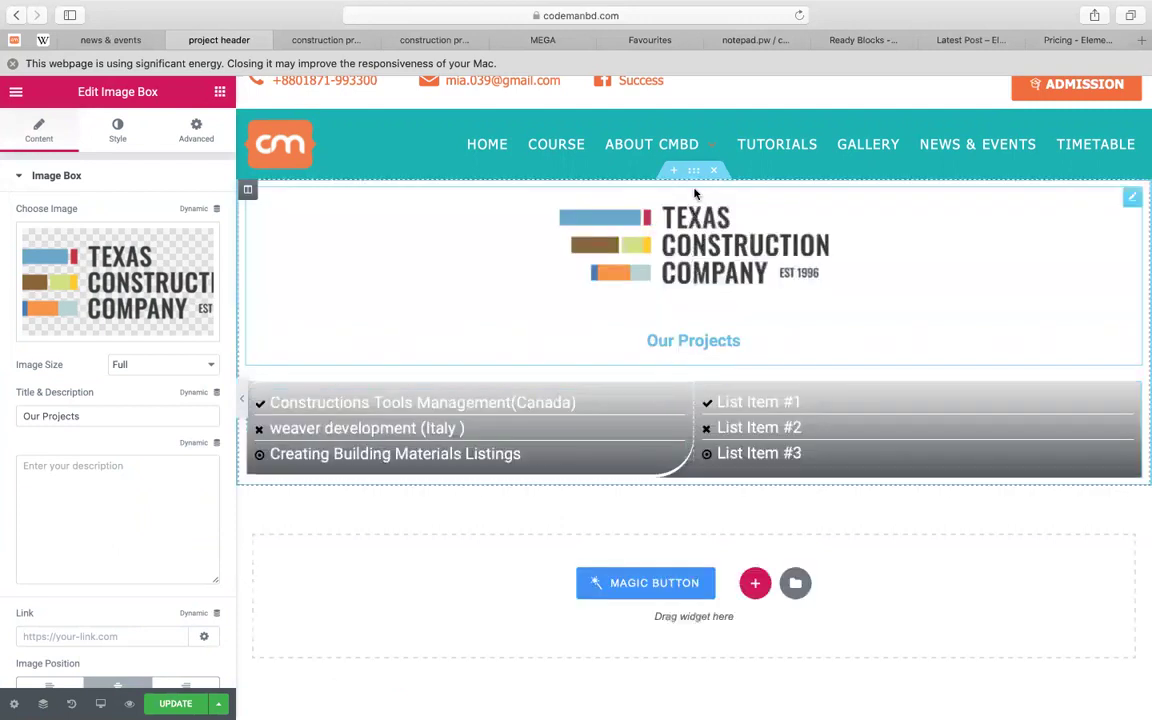
Select the outer section in the Navigator and turn on Scrolling Effects in its Motion Effects settings
left_click(43, 703)
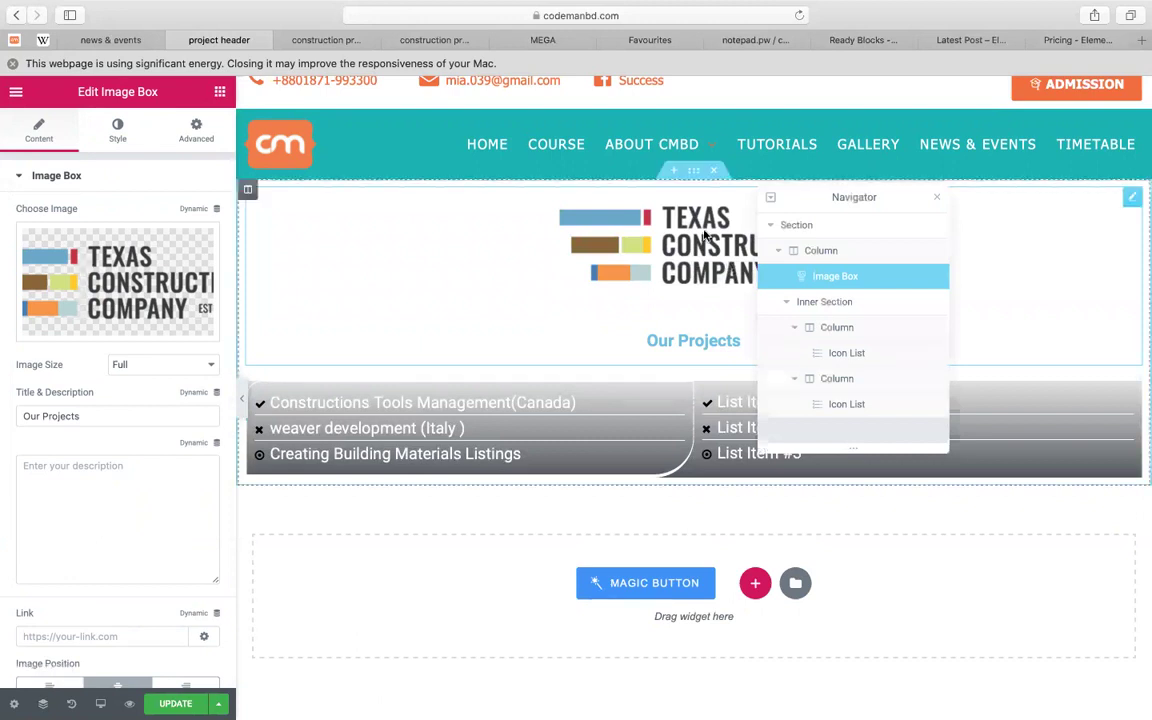
left_click(807, 225)
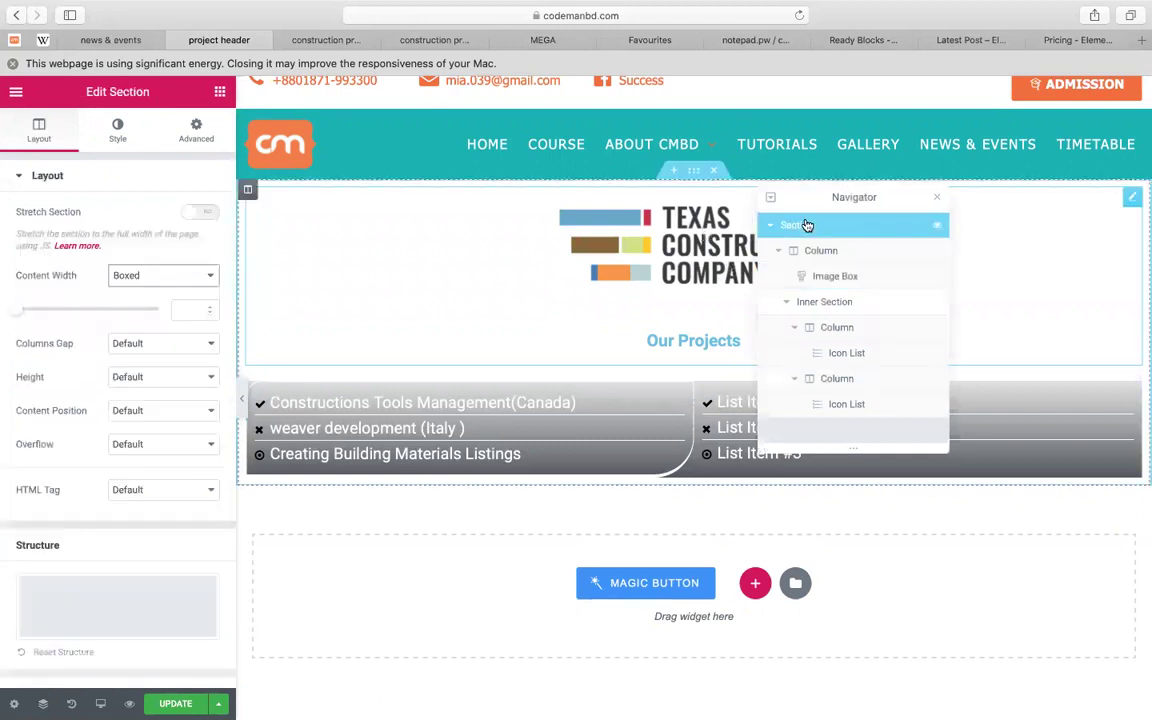
left_click(165, 132)
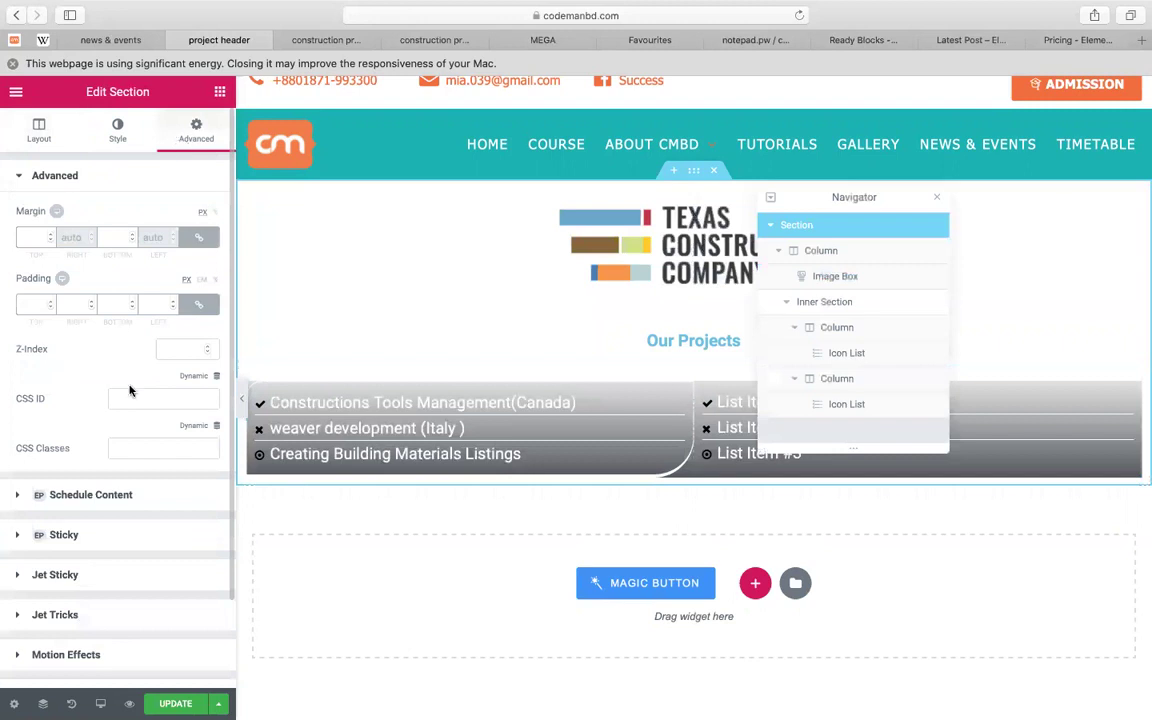
scroll(130, 390, "down", 3)
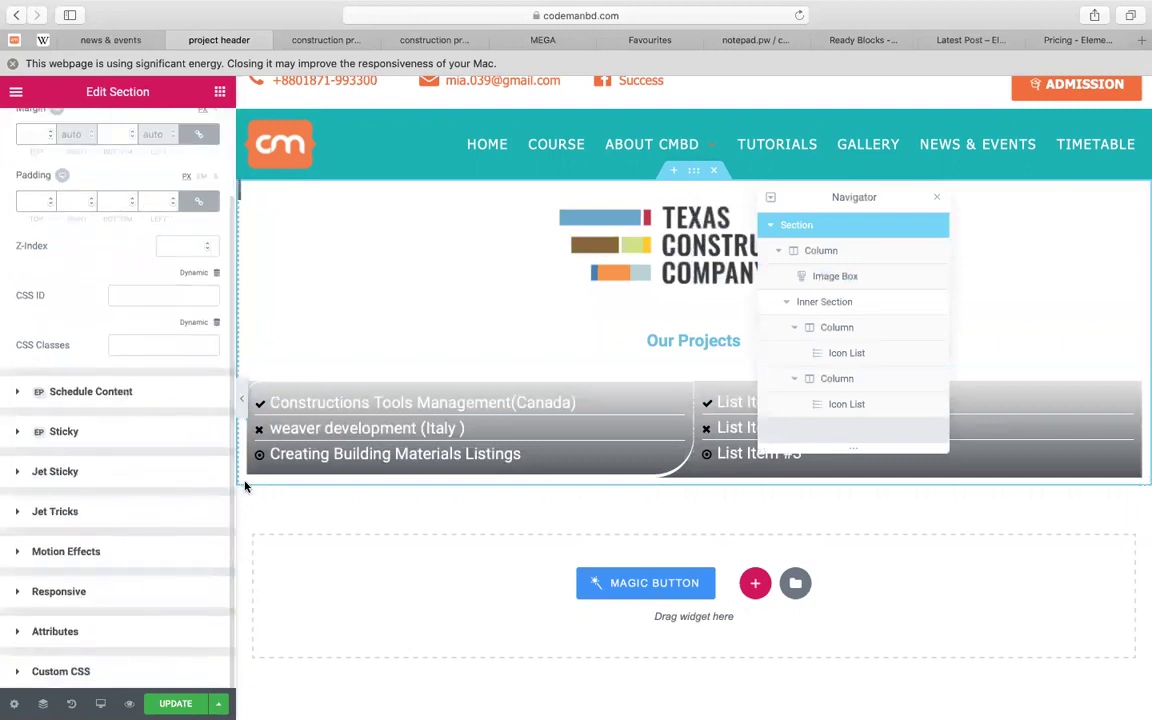
left_click(78, 555)
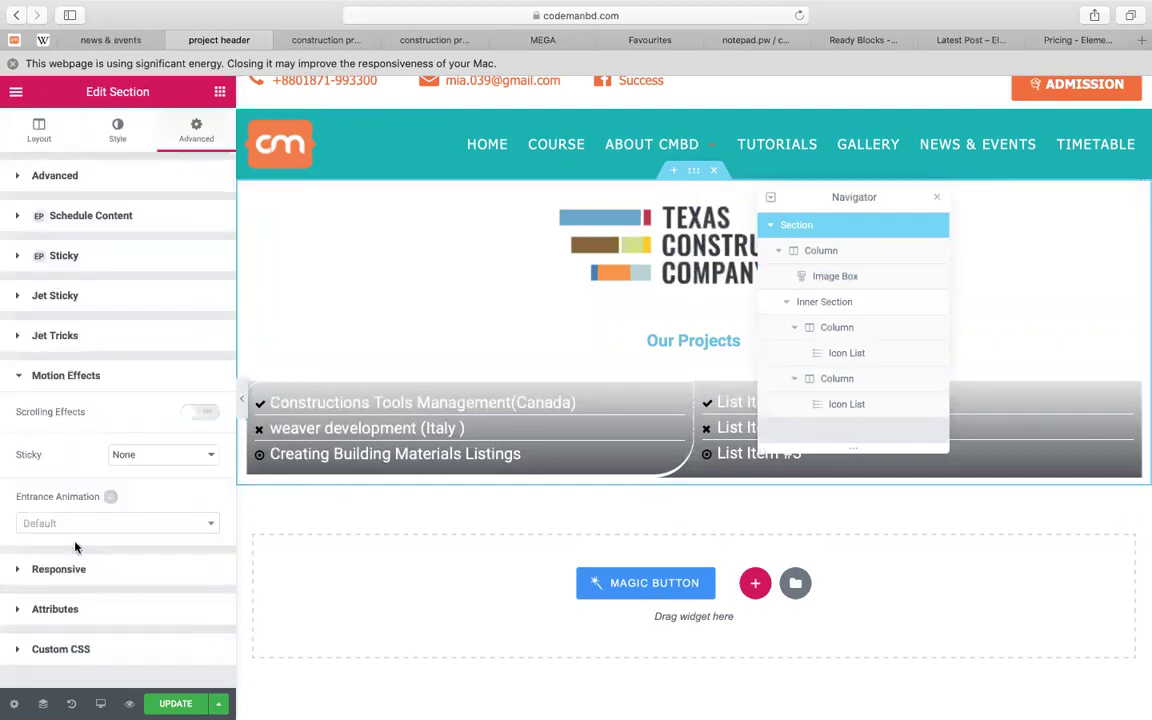
left_click(200, 416)
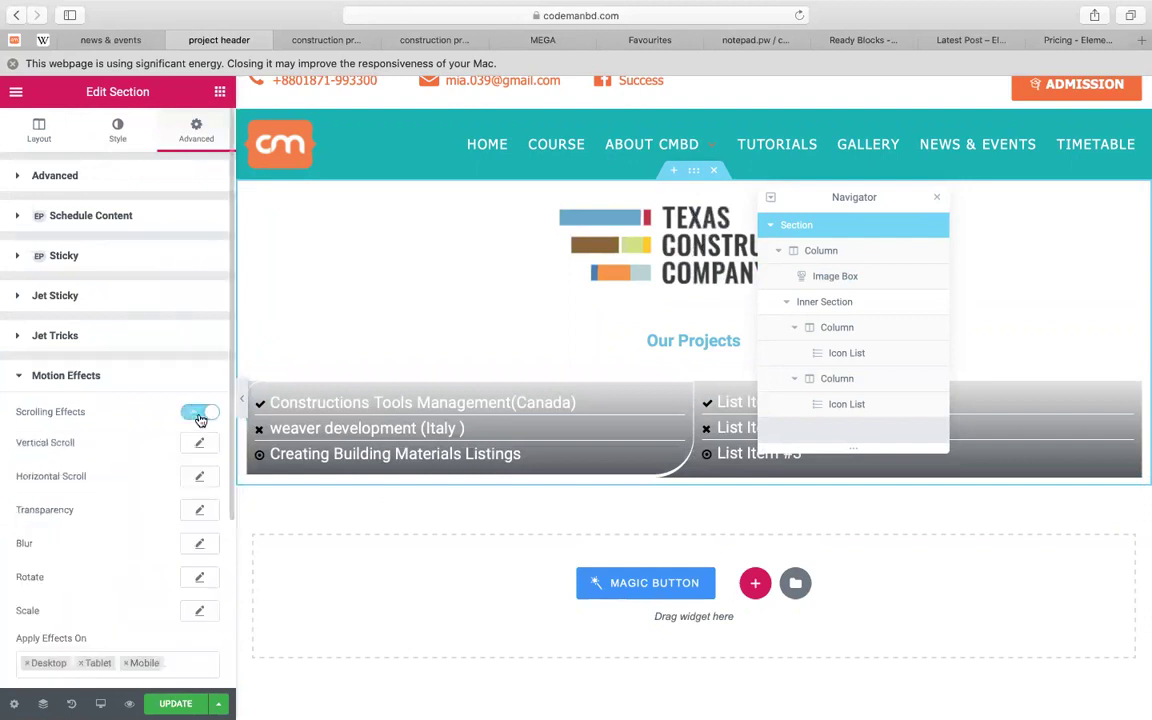
Set the outer section's Sticky option to Bottom
scroll(110, 455, "down", 5)
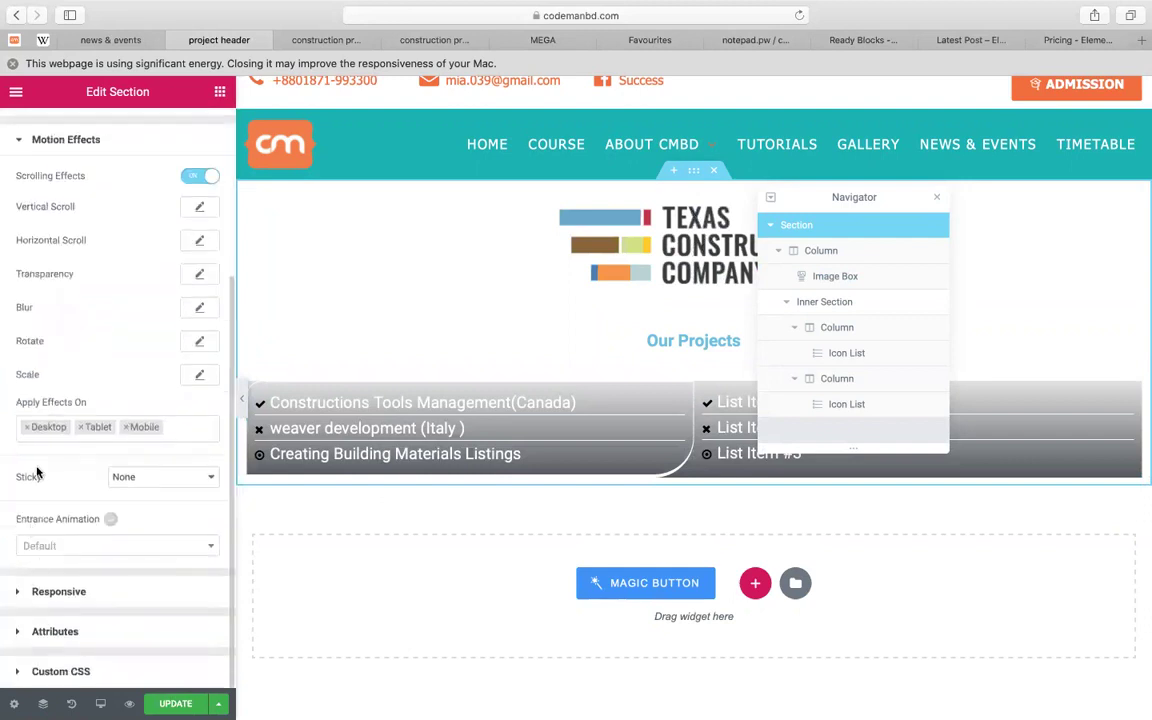
left_click(114, 477)
left_click(117, 507)
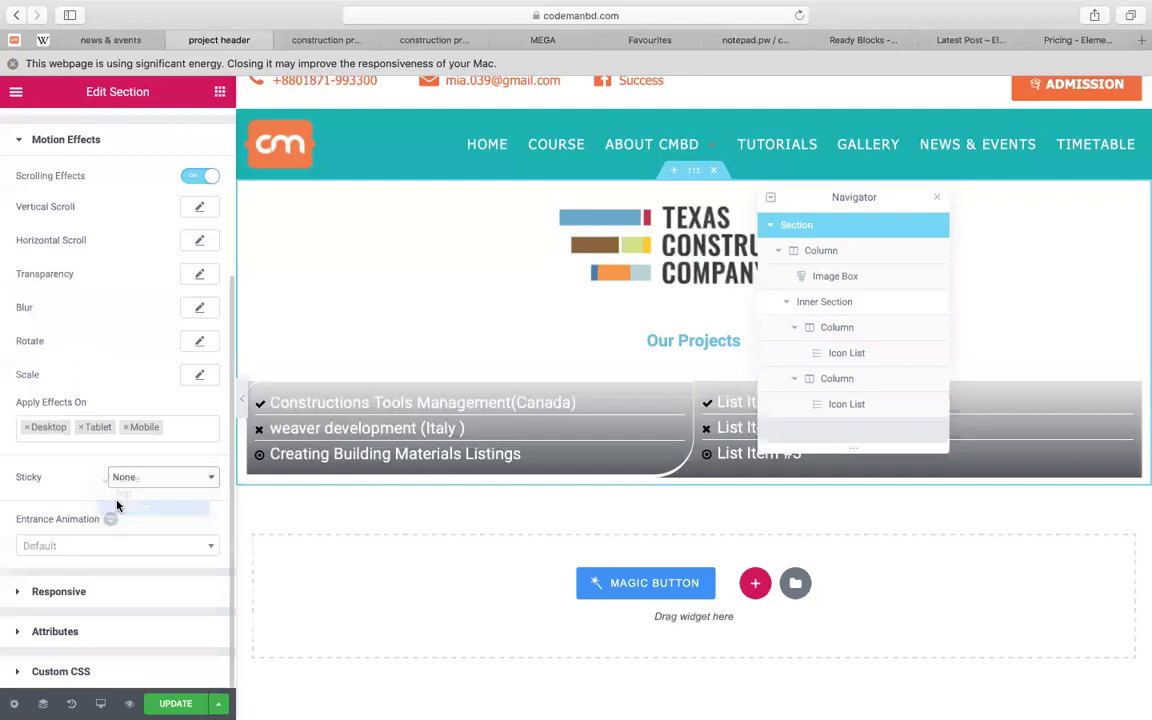
Set the outer section's Sticky option to Top and check its behaviour down the page
left_click(125, 475)
left_click(126, 468)
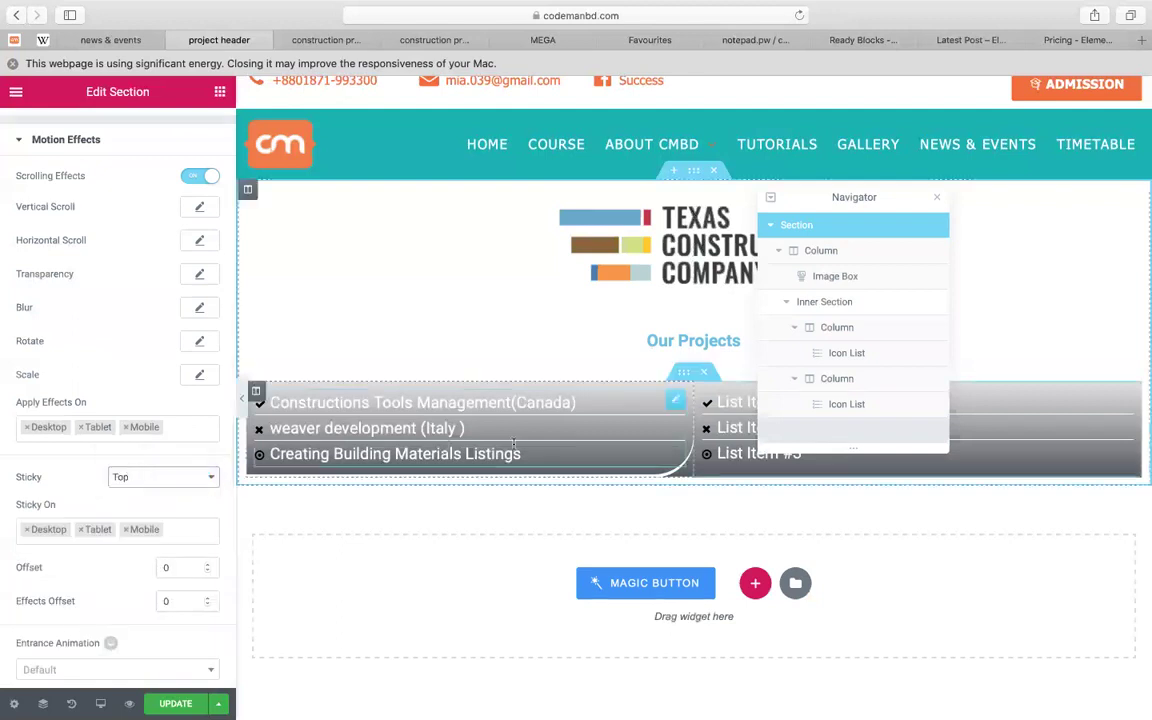
scroll(513, 444, "down", 2)
scroll(513, 444, "down", 10)
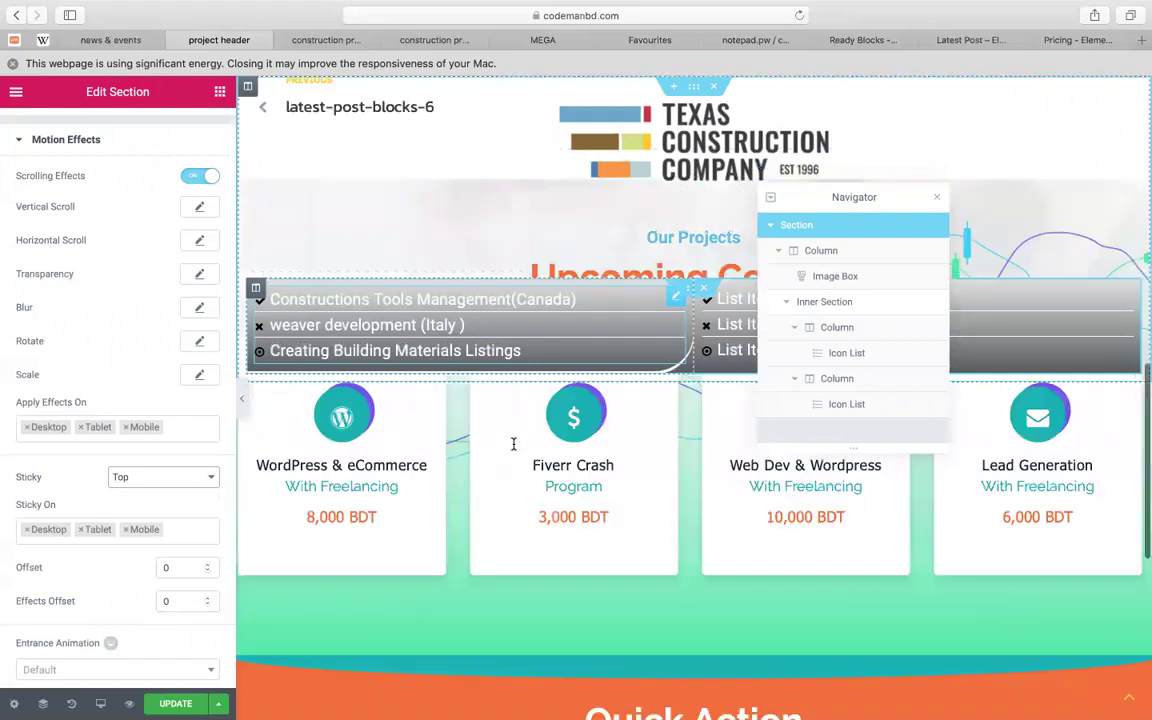
scroll(178, 548, "down", 3)
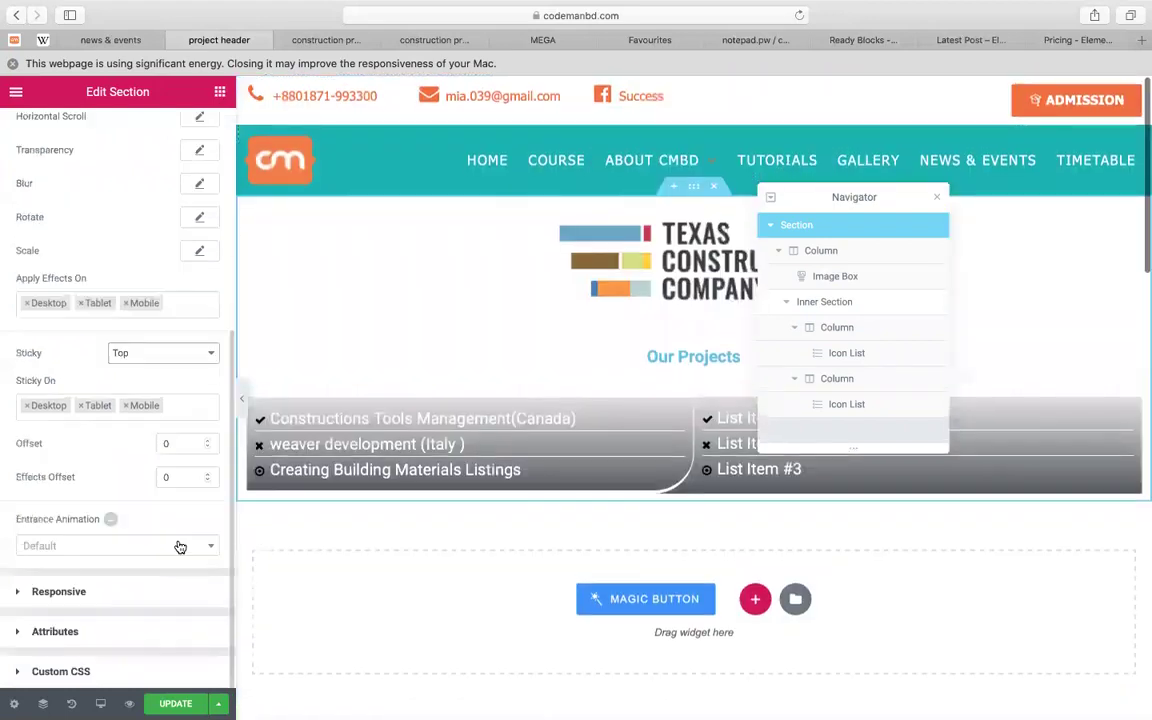
Give the outer section a classic background with the light grey colour #f7f7f7
scroll(120, 476, "up", 8)
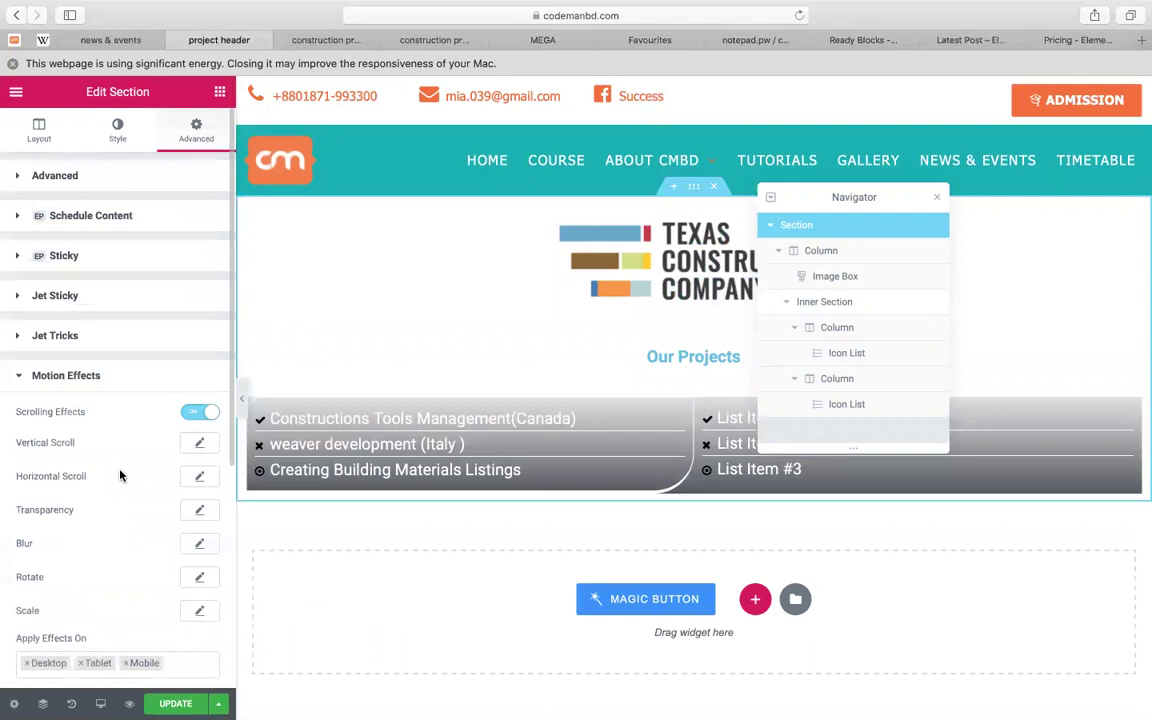
scroll(107, 408, "down", 2)
scroll(107, 411, "up", 2)
scroll(107, 411, "down", 8)
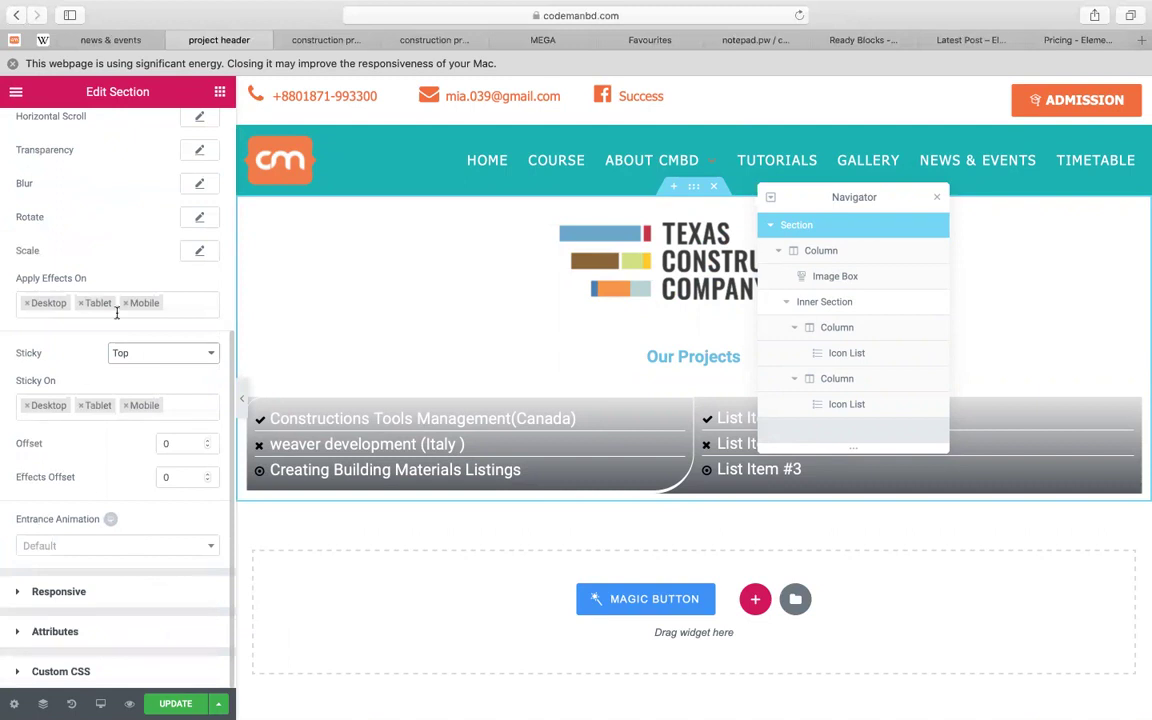
scroll(117, 313, "up", 8)
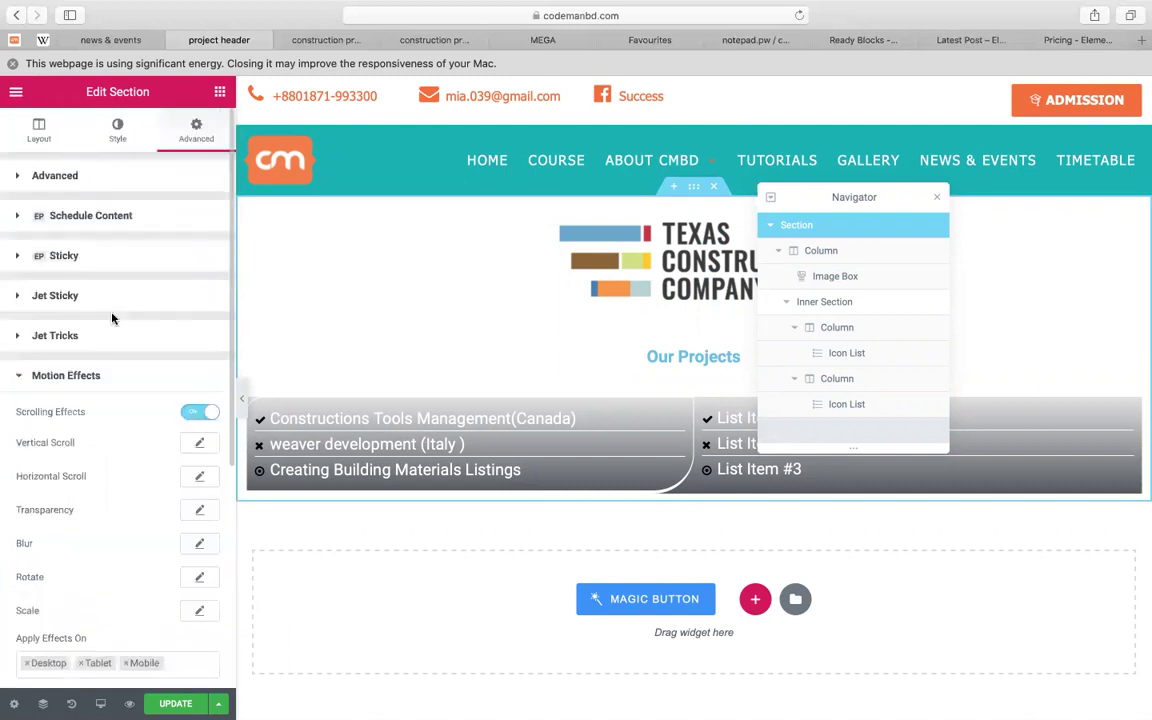
left_click(118, 124)
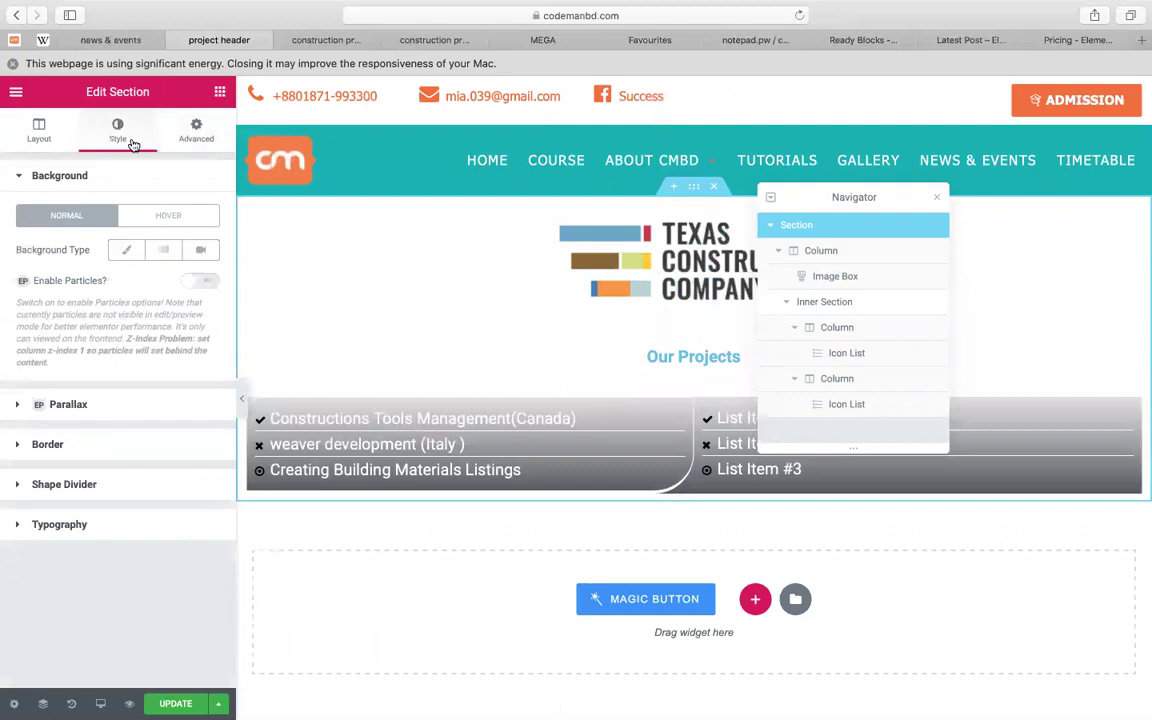
left_click(126, 253)
left_click(188, 288)
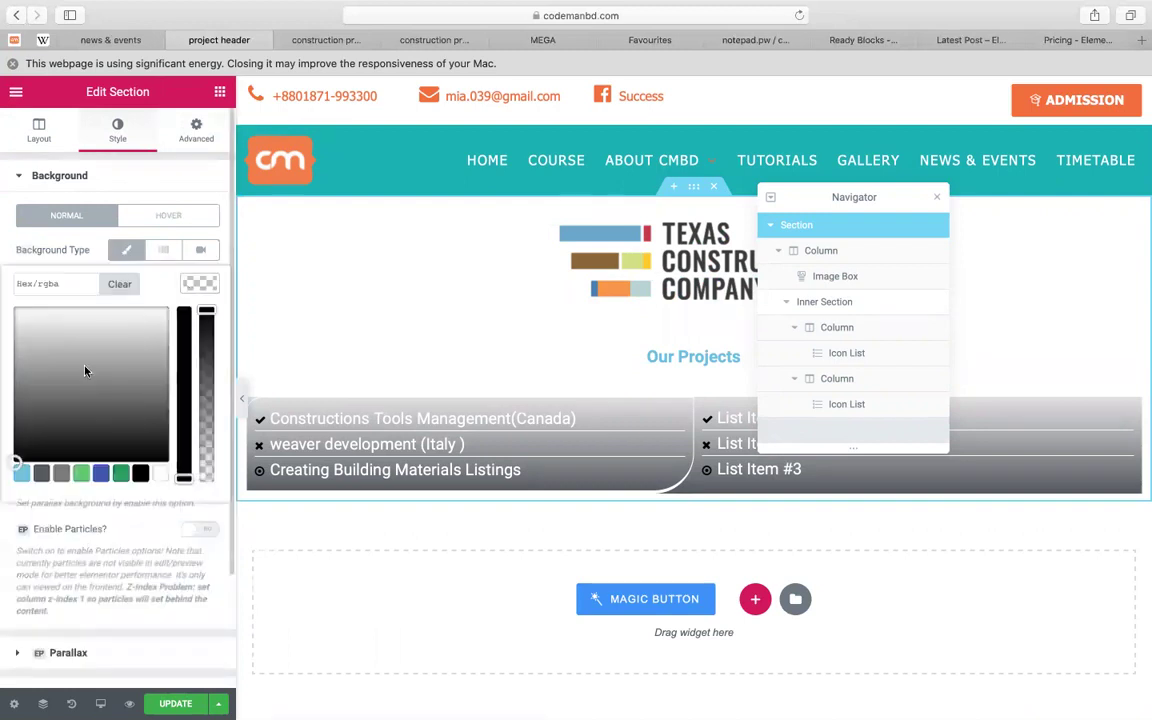
left_click(27, 315)
Examine how the sticky header section with its new background overlays the page content in the editor preview
scroll(465, 337, "down", 3)
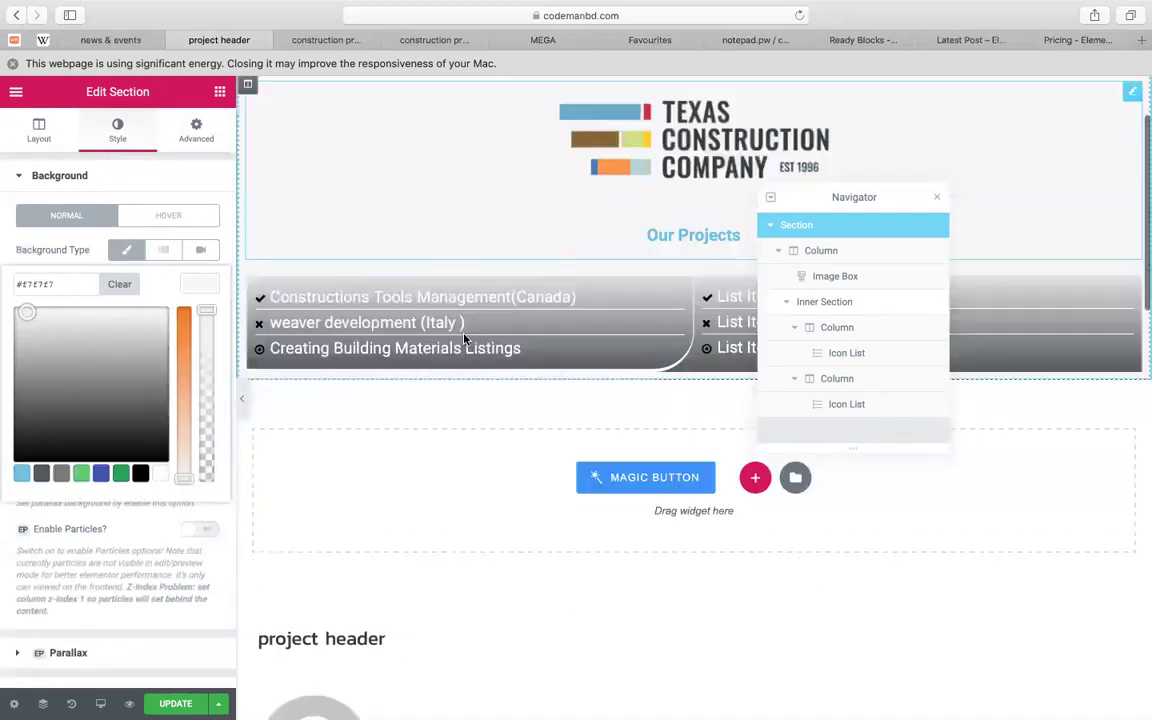
scroll(464, 337, "down", 15)
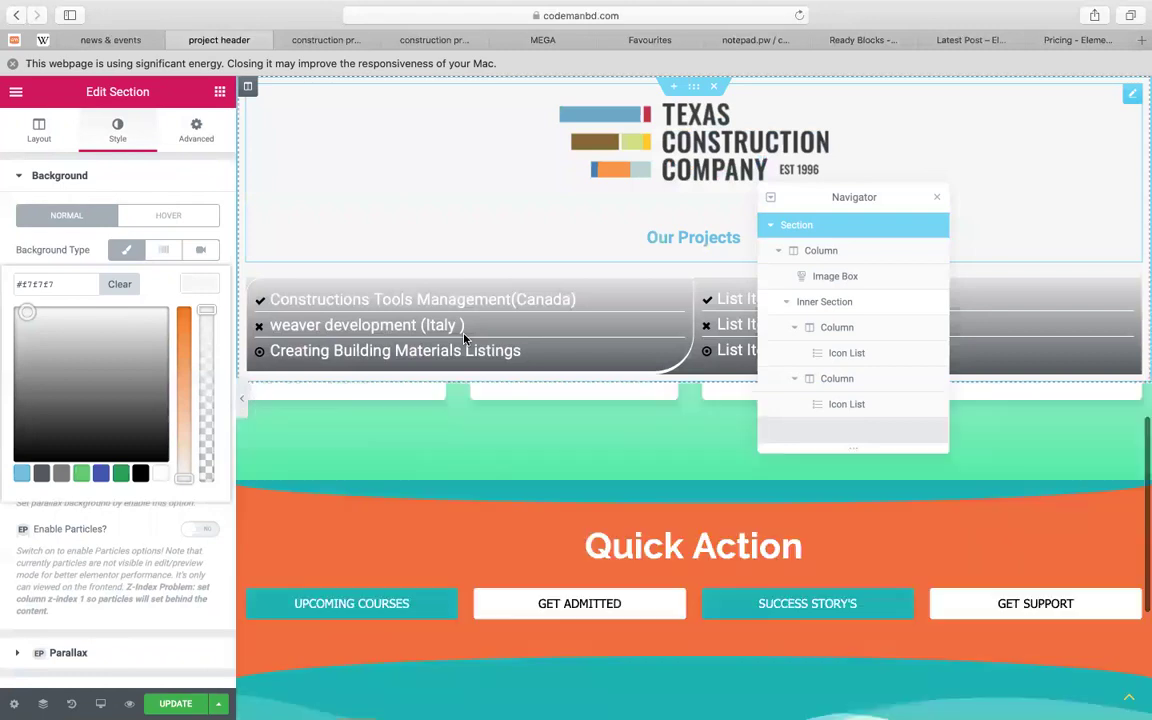
scroll(464, 337, "up", 15)
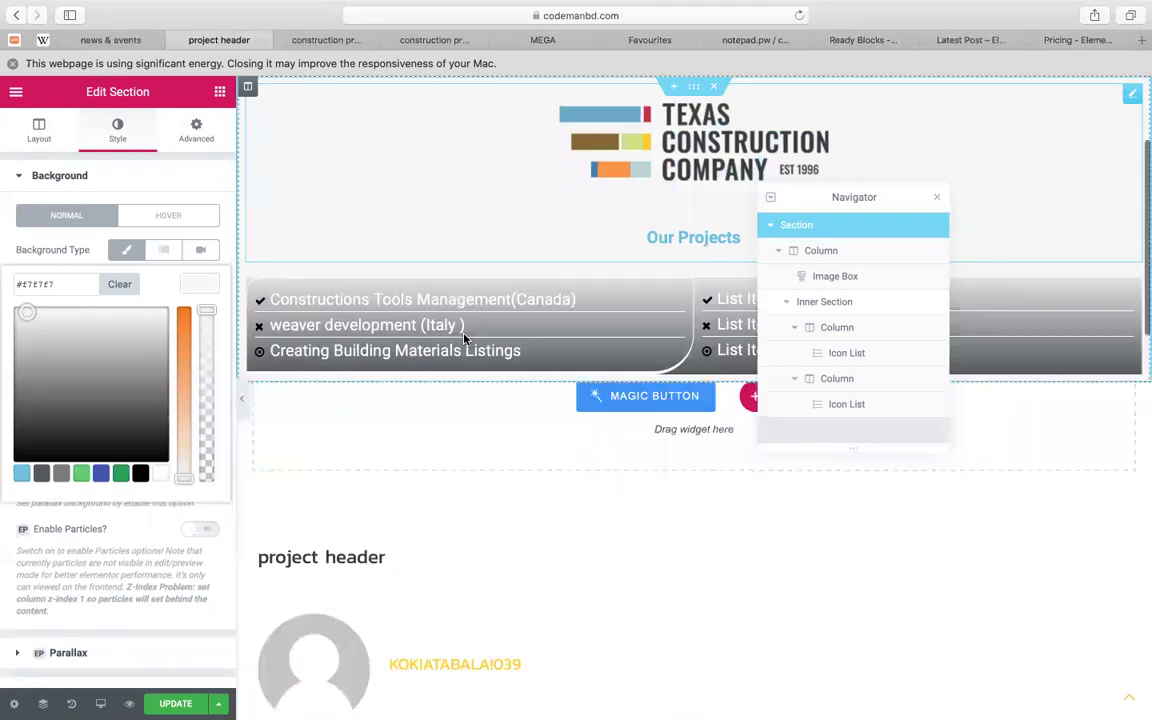
scroll(464, 338, "down", 10)
scroll(464, 338, "up", 15)
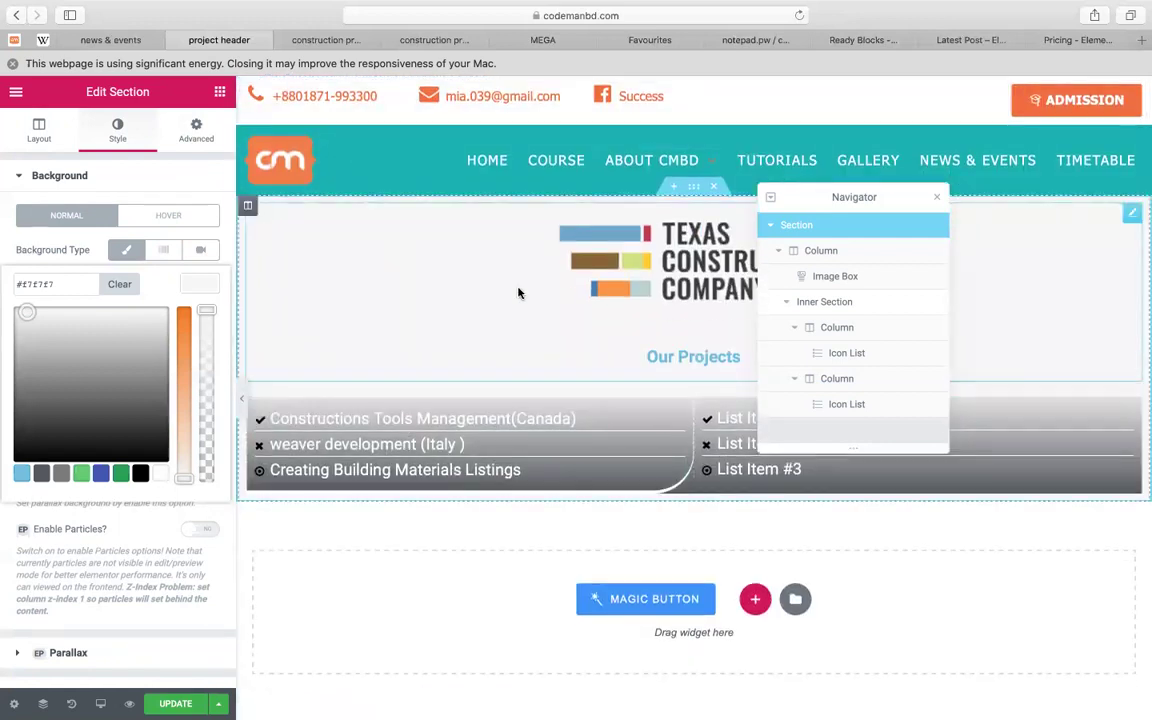
scroll(518, 292, "down", 2)
scroll(518, 292, "down", 4)
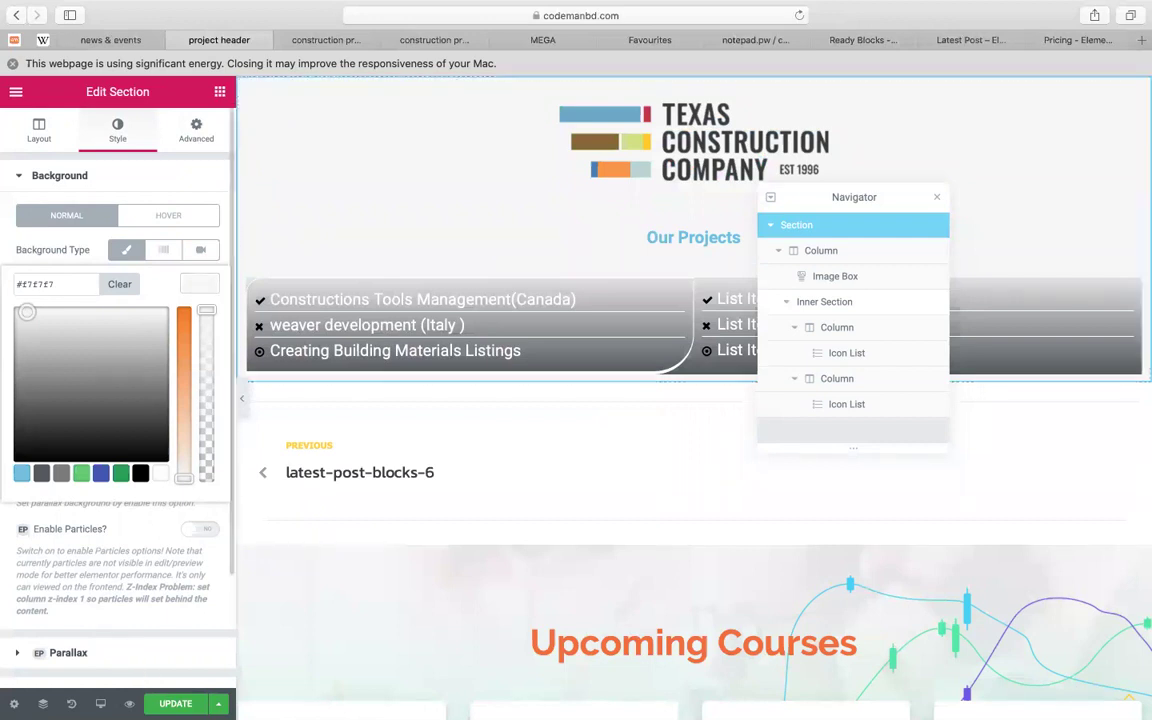
Switch to the live construction project page and reload it to check the header's background and sticky behaviour
left_click(335, 205)
left_click(318, 41)
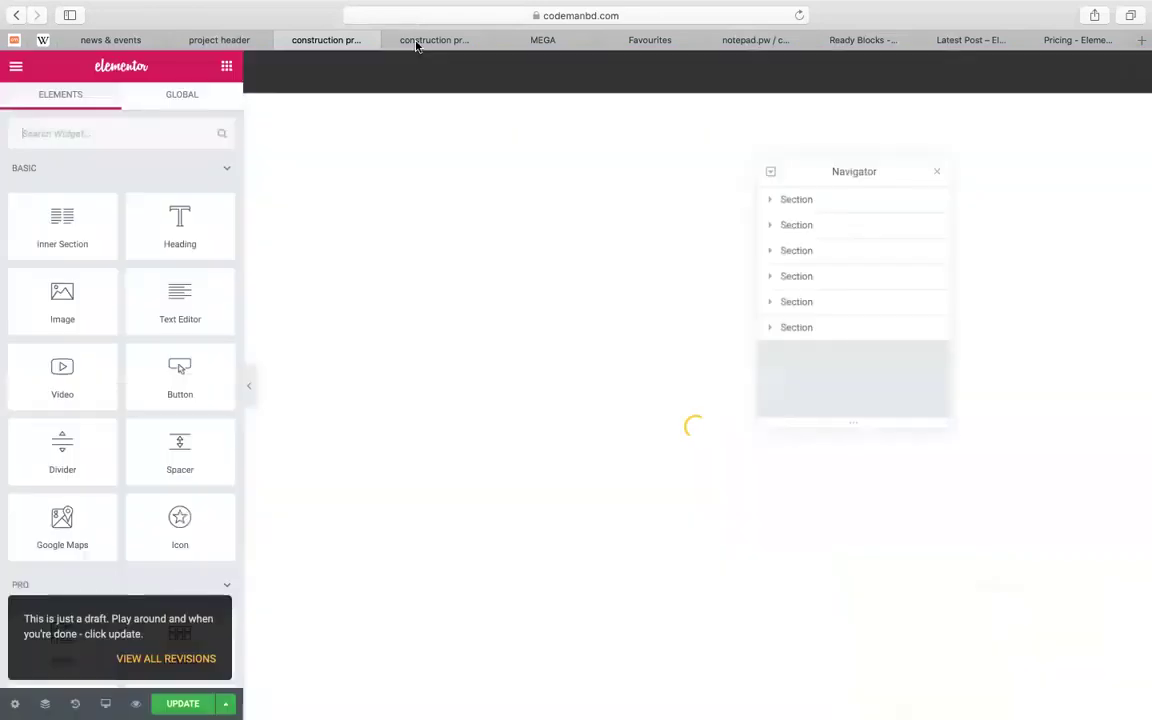
left_click(416, 44)
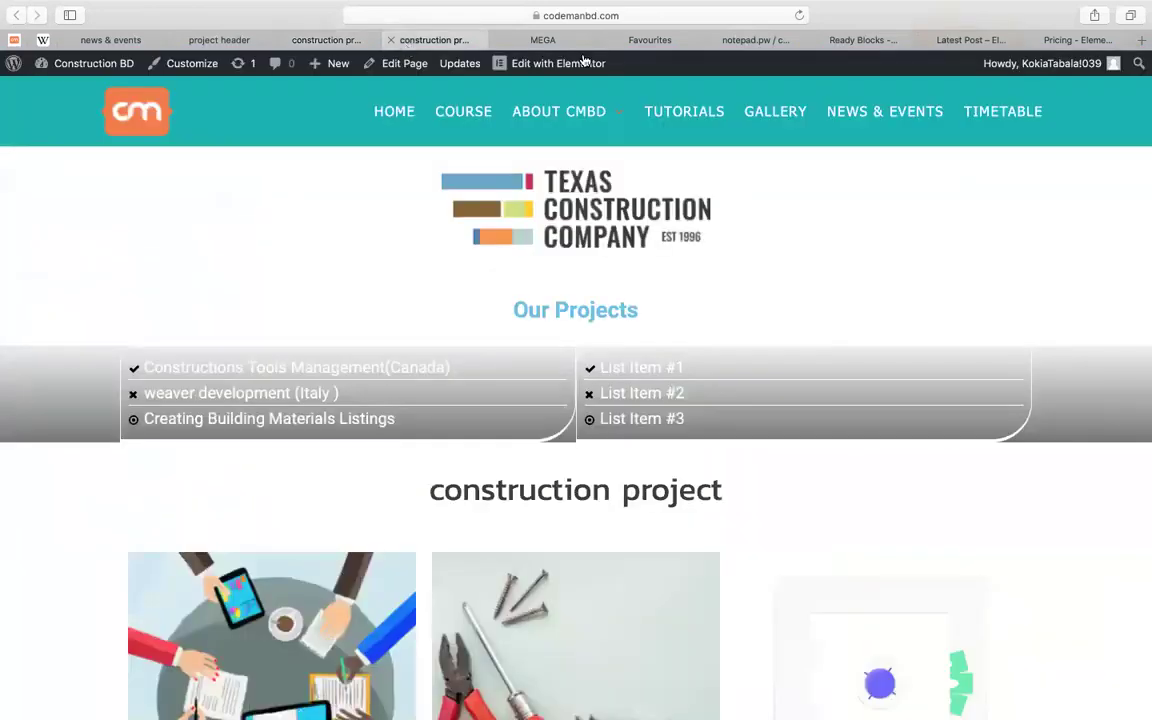
left_click(799, 17)
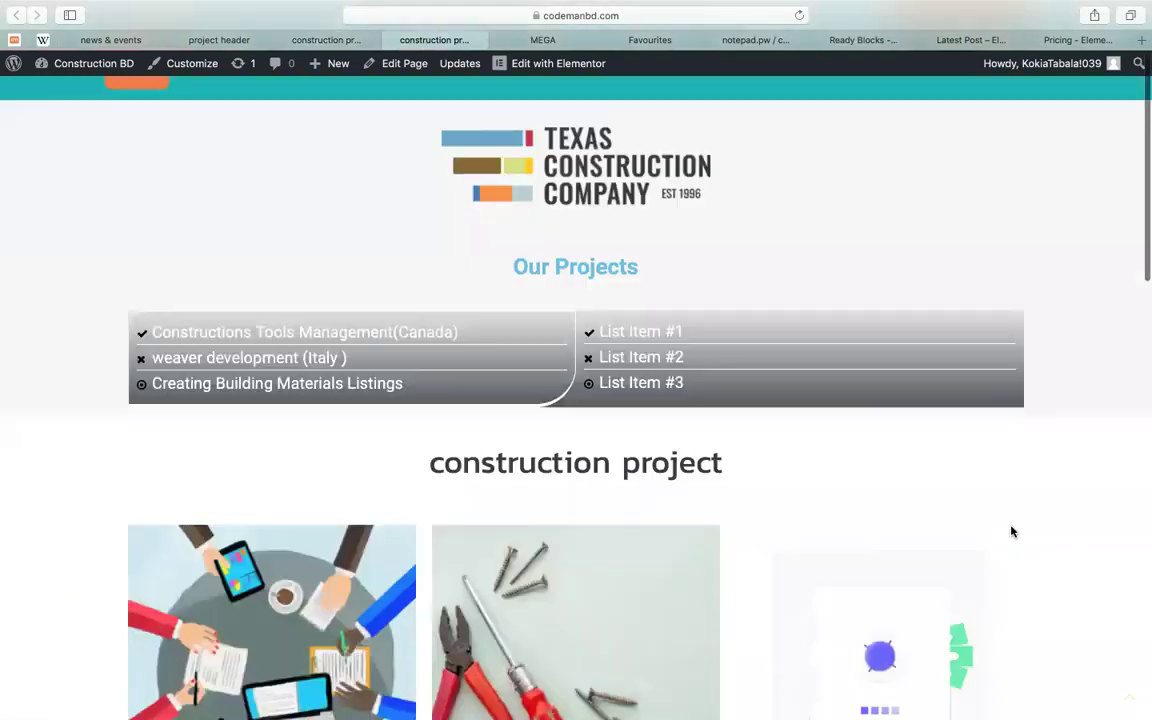
scroll(1012, 532, "down", 3)
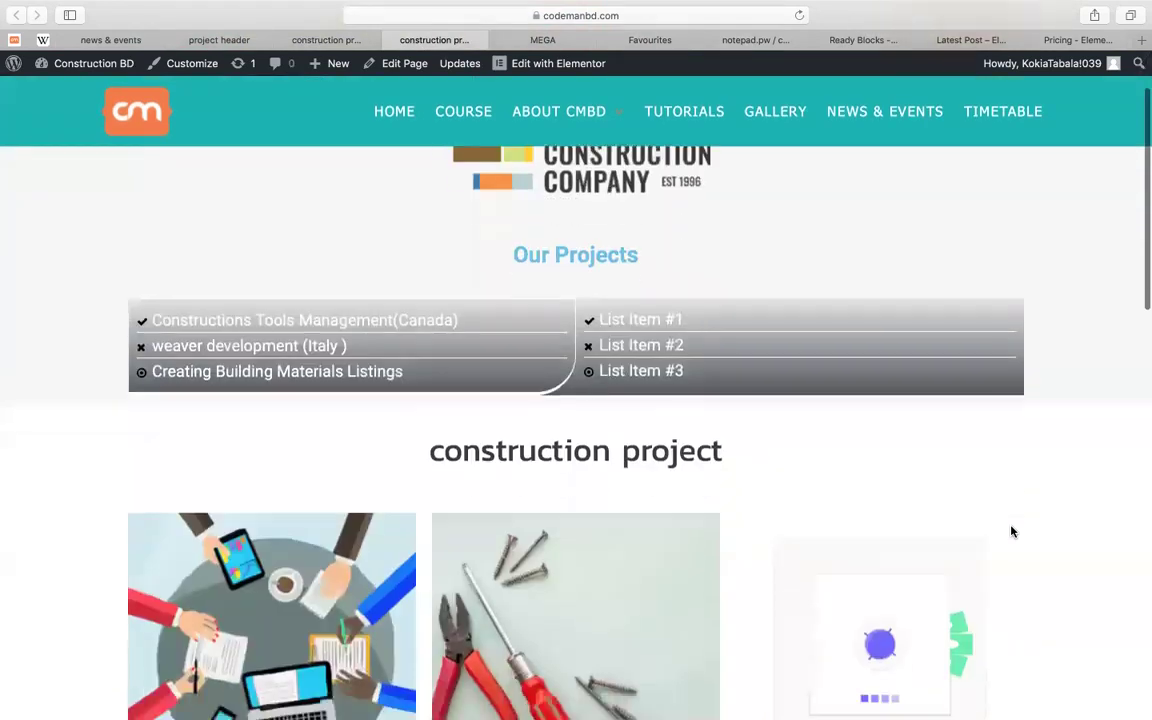